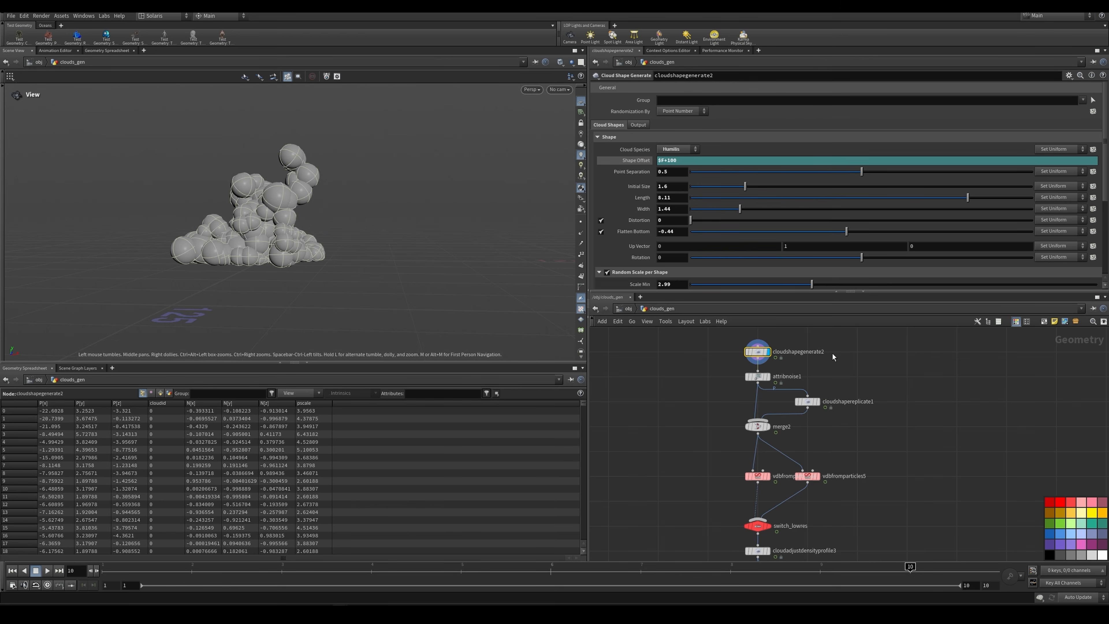
Step: Review the shape settings of cloudshapegenerate2 and display the attribnoise1 result with its noise parameters
left_click_drag(725, 344, 772, 357)
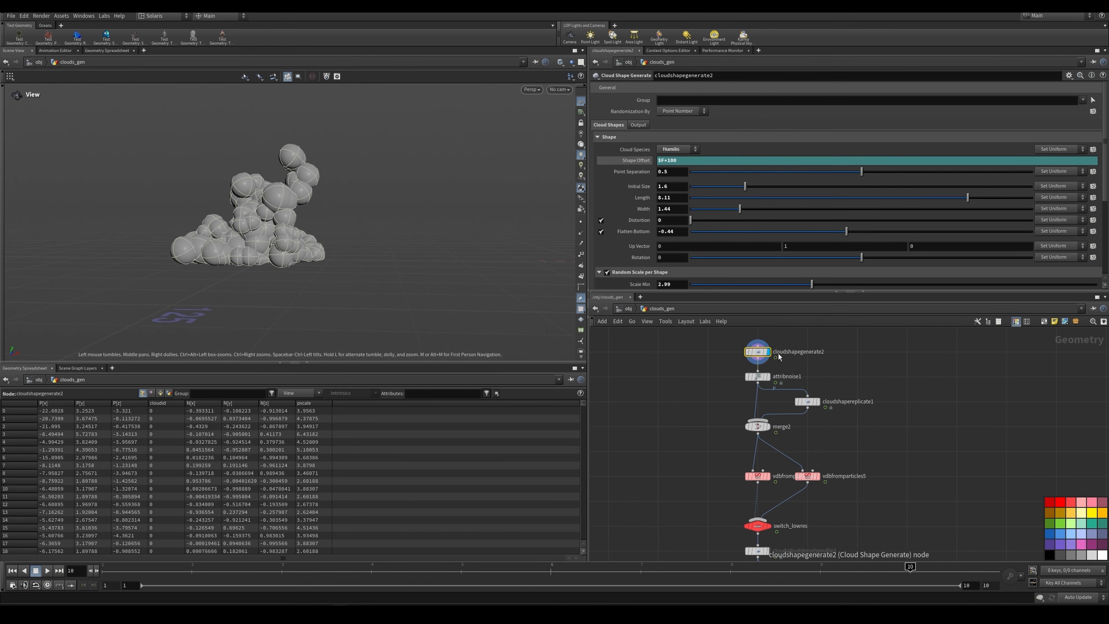
mouse_move(771, 353)
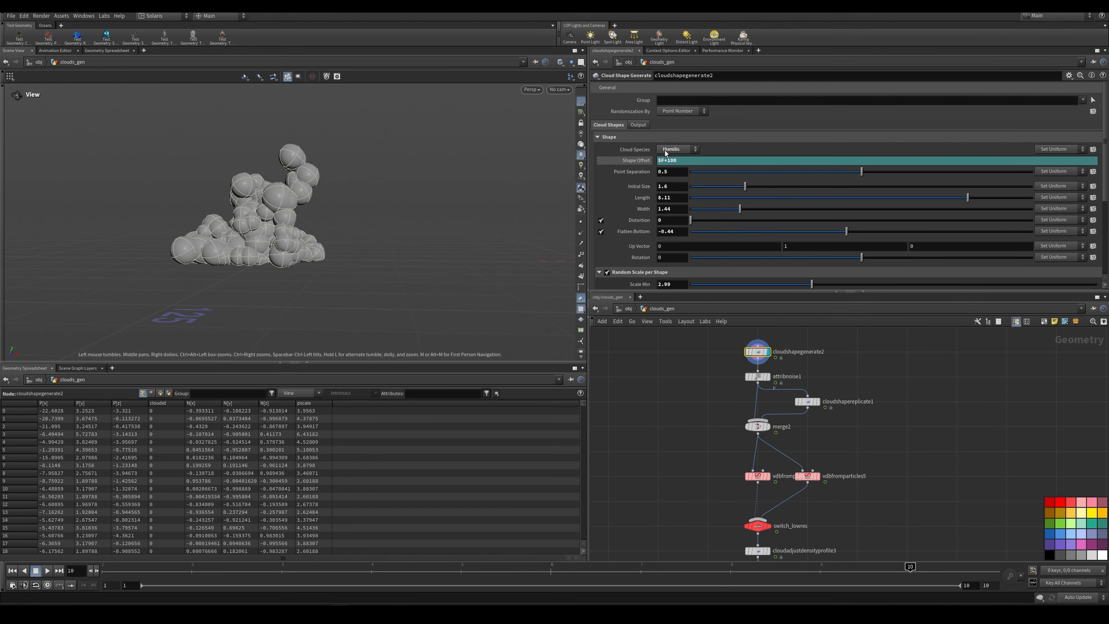
left_click(762, 378)
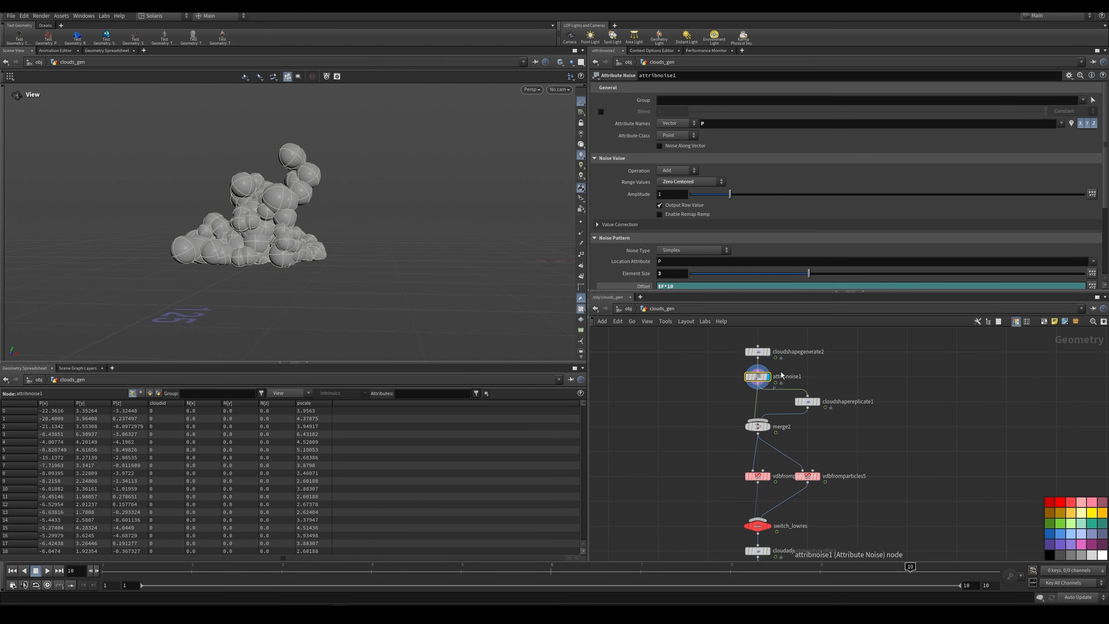
mouse_move(822, 407)
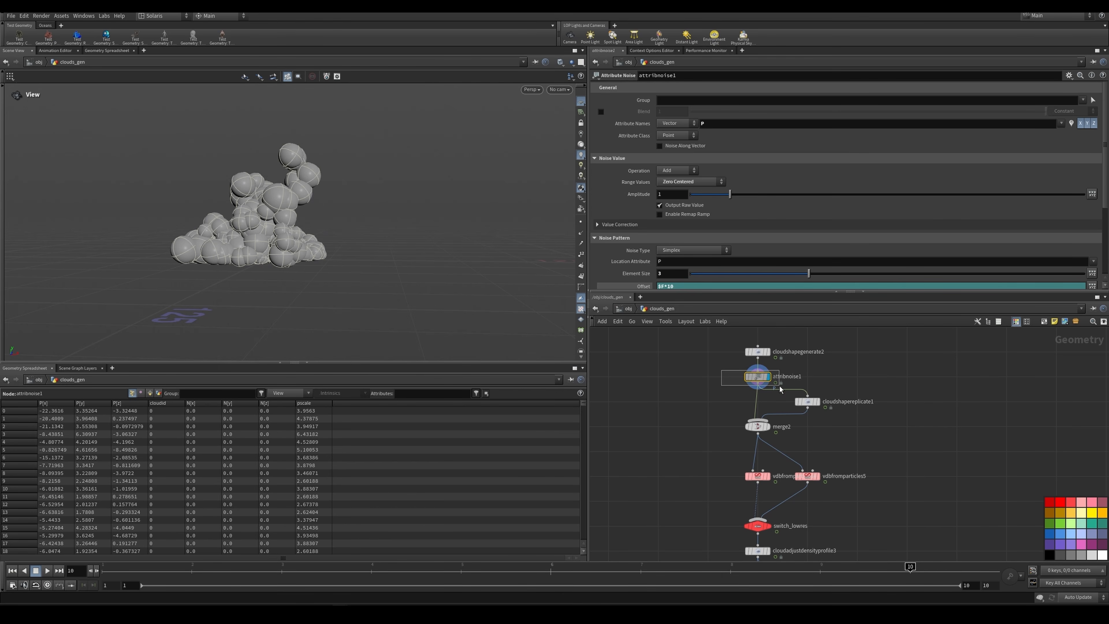
left_click(820, 404)
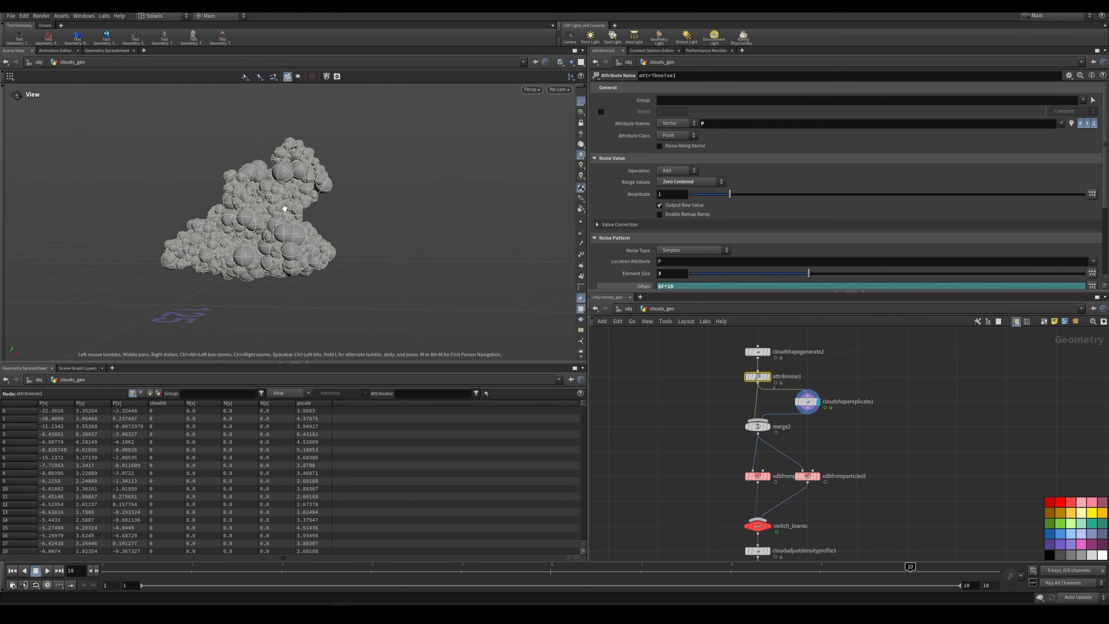
left_click(768, 376)
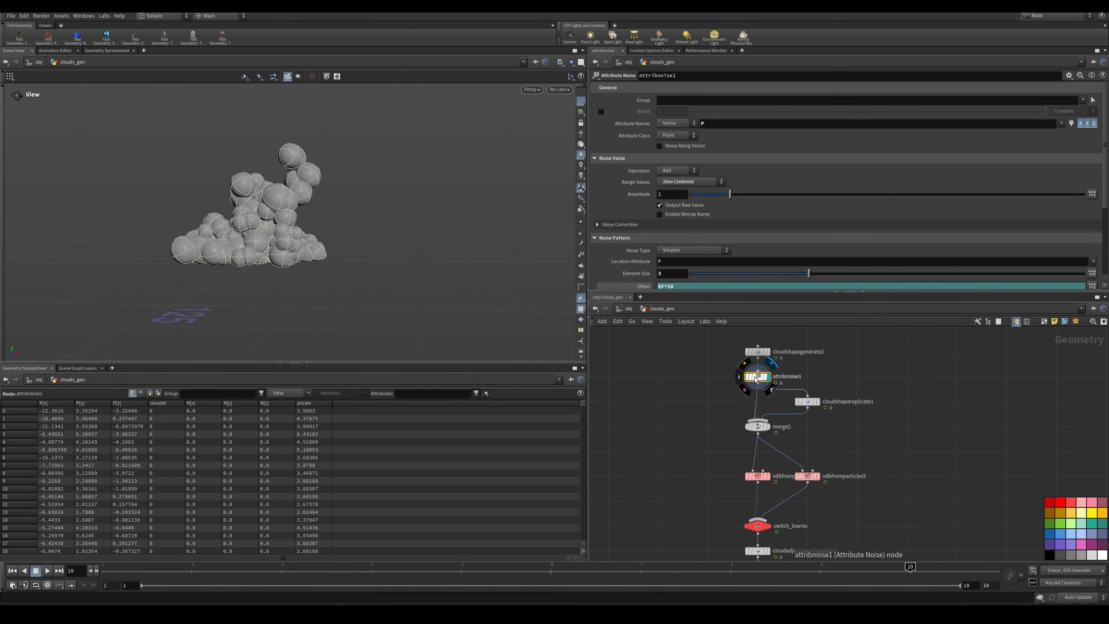
Step: Display the combined cloud spheres from merge2 and the fog volume from vdbfromparticles5
left_click(768, 426)
scroll(789, 369, "down", 1)
scroll(819, 435, "up", 2)
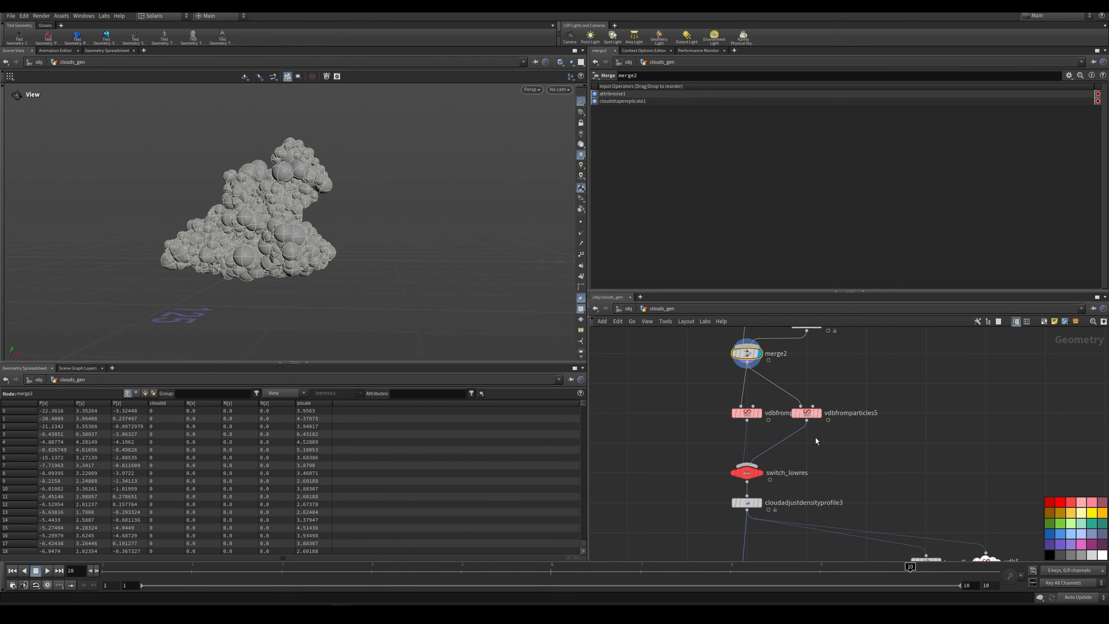
left_click(819, 415)
left_click(818, 419)
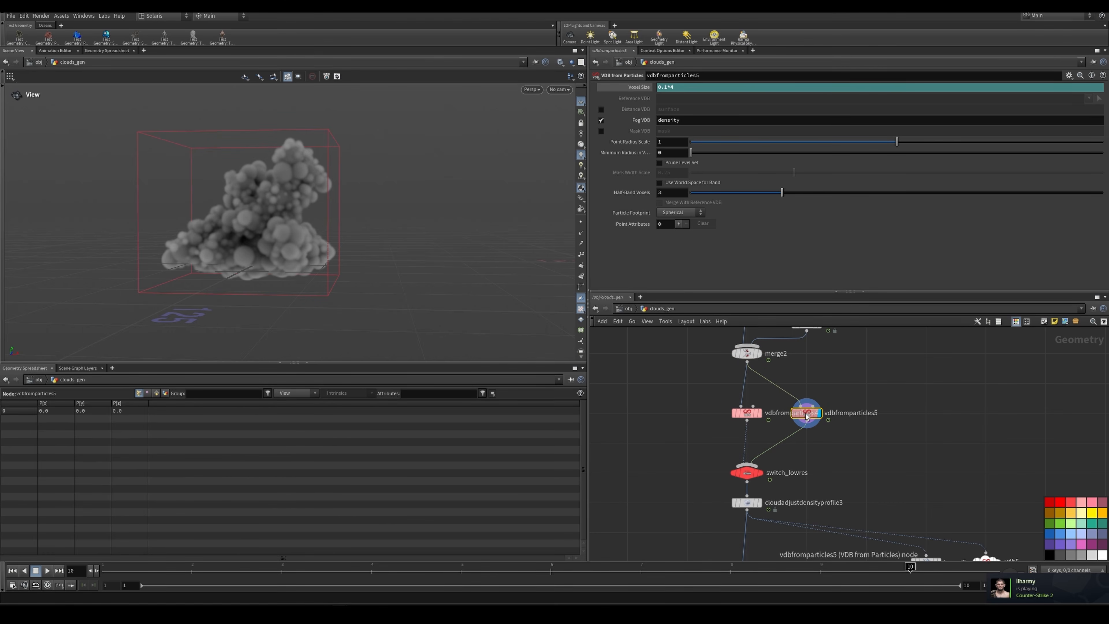
Step: Compare the Voxel Size parameters of vdbfromparticles4 and vdbfromparticles5
left_click_drag(695, 396, 758, 422)
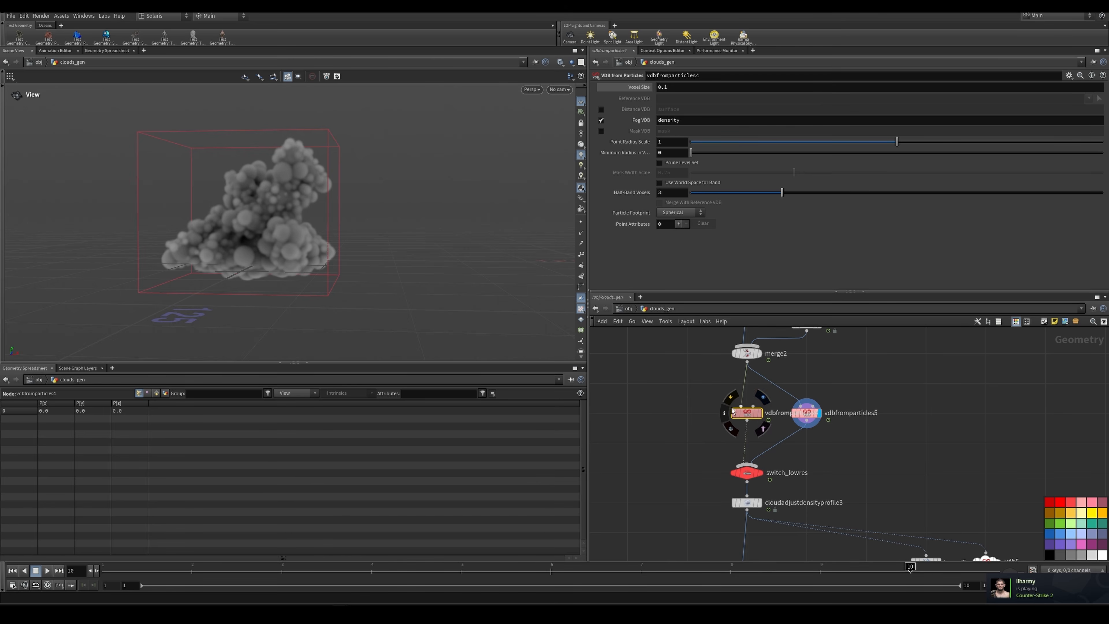
left_click_drag(703, 400, 764, 421)
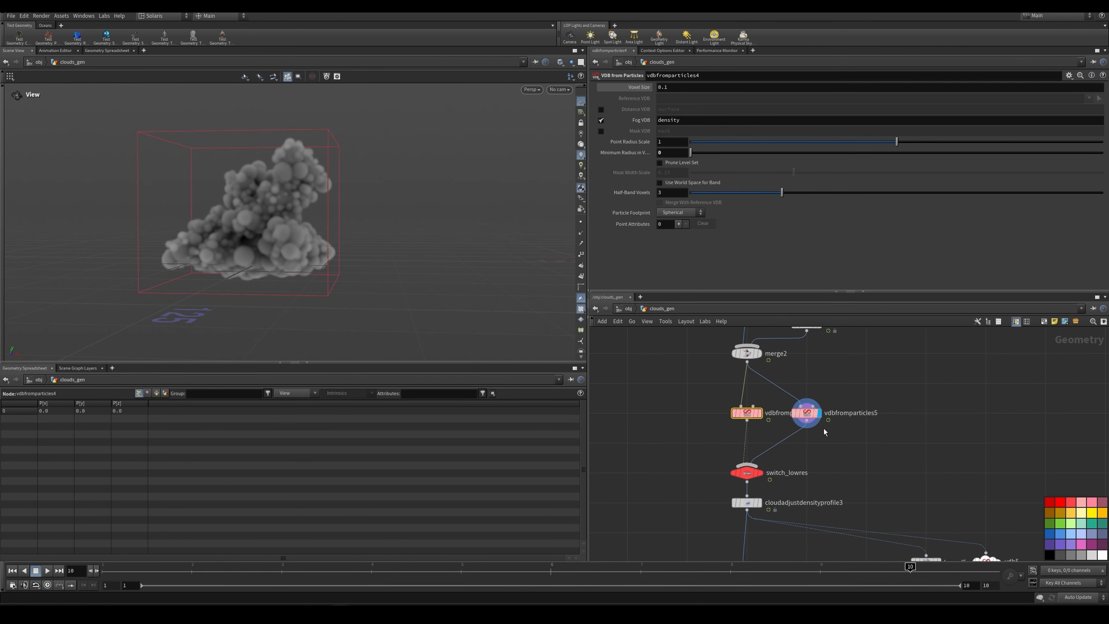
left_click_drag(862, 434, 815, 401)
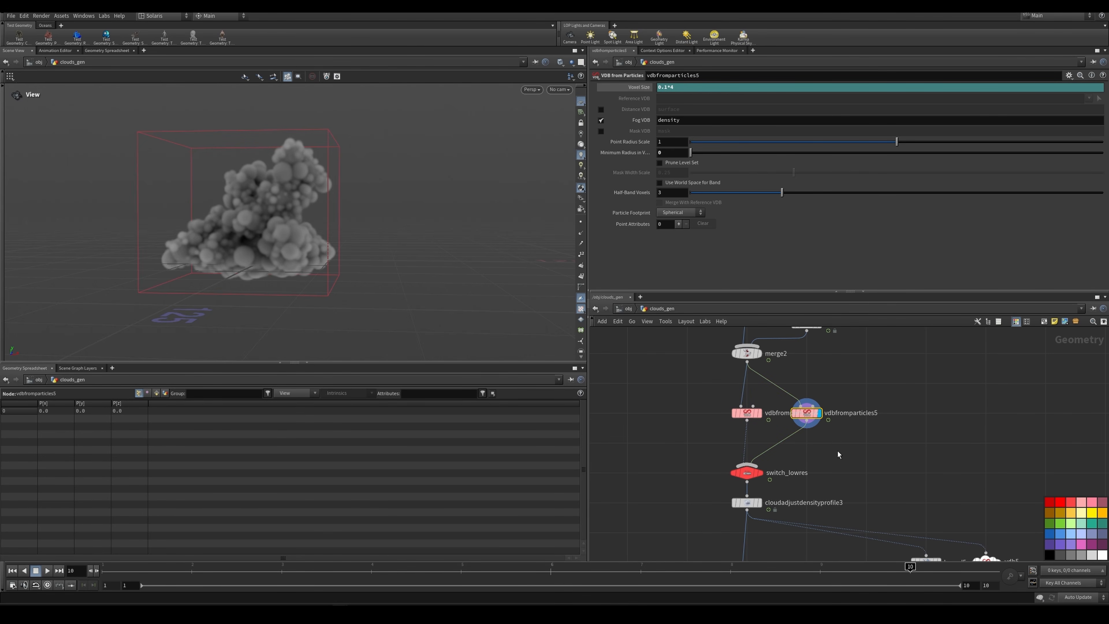
Step: Display cloudadjustdensityprofile3 and enable Visualize Density to inspect a slice of the cloud
middle_click_drag(840, 456, 851, 398)
left_click(772, 449)
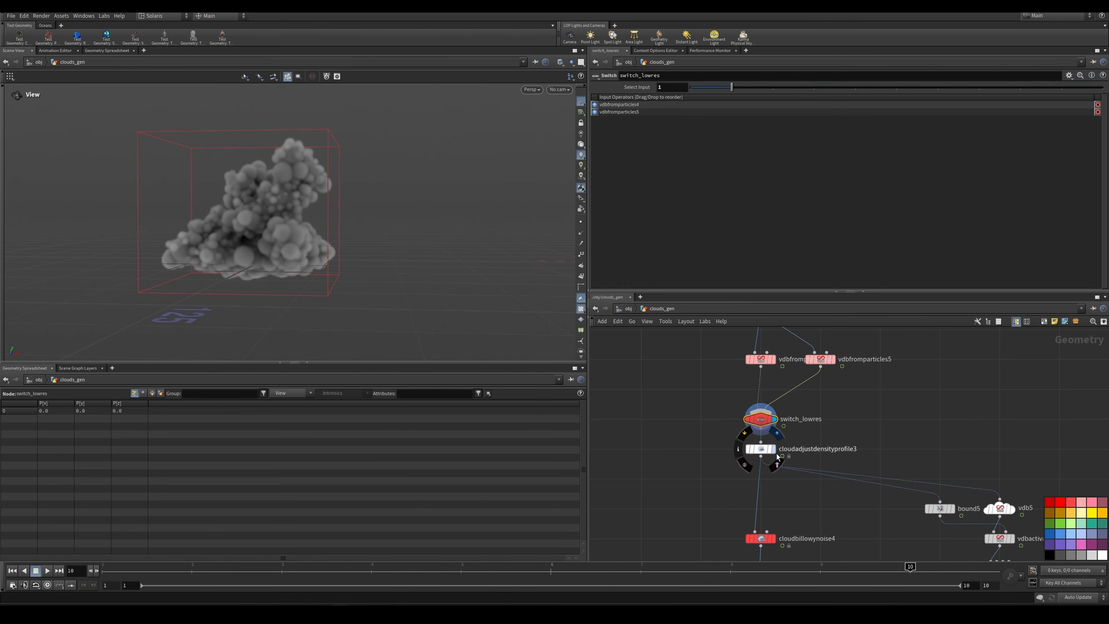
scroll(840, 427, "down", 3)
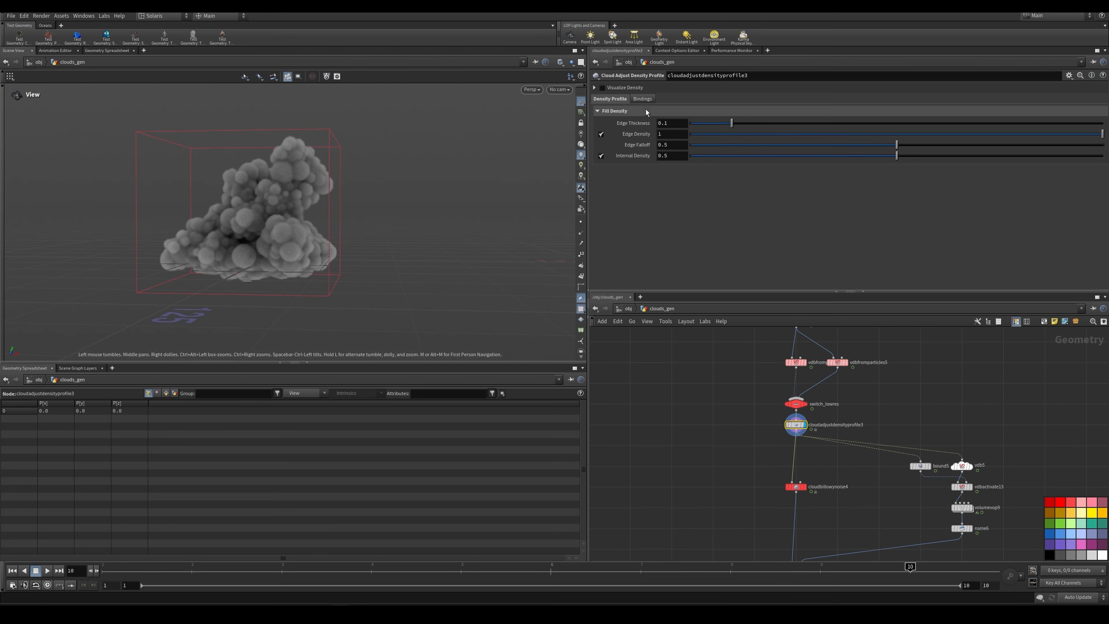
left_click(603, 88)
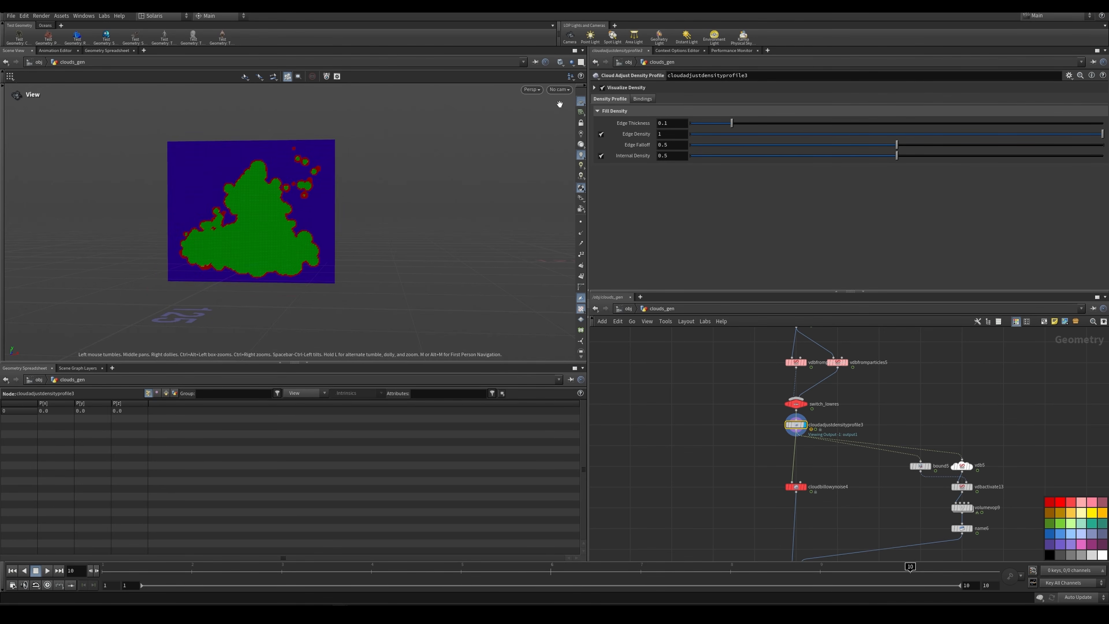
scroll(203, 228, "up", 5)
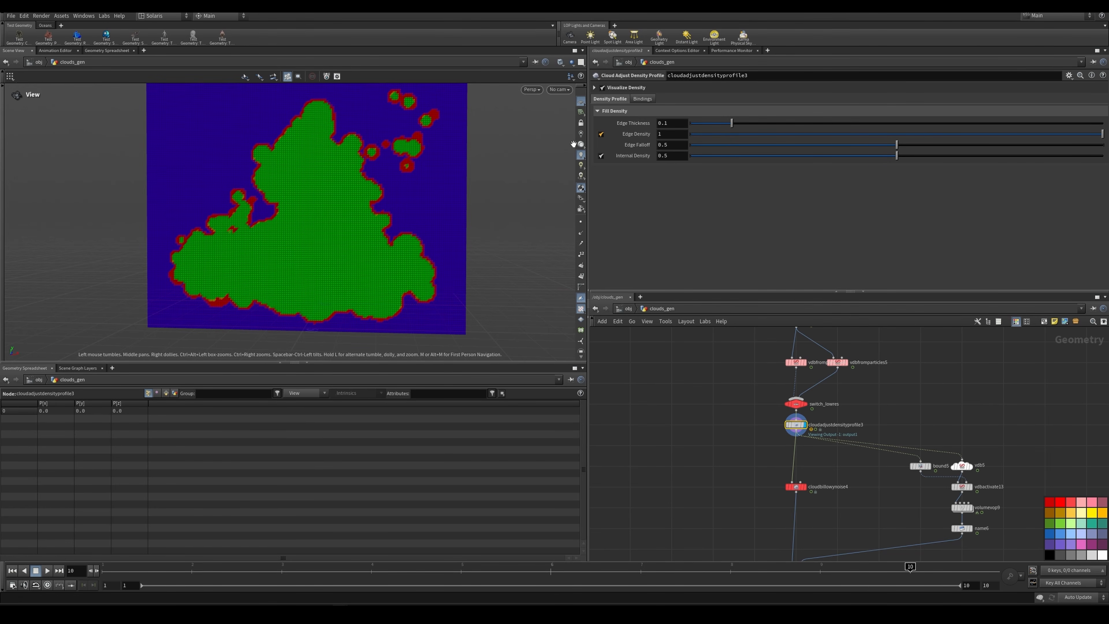
Step: Try other Edge Thickness, Edge Density and Edge Falloff values on cloudadjustdensityprofile3, then undo the adjustments
mouse_move(732, 124)
left_mouse_down()
mouse_move(930, 124)
mouse_move(961, 144)
mouse_move(1105, 134)
mouse_move(715, 130)
left_mouse_up()
key("ctrl+z")
left_click_drag(968, 134, 1108, 151)
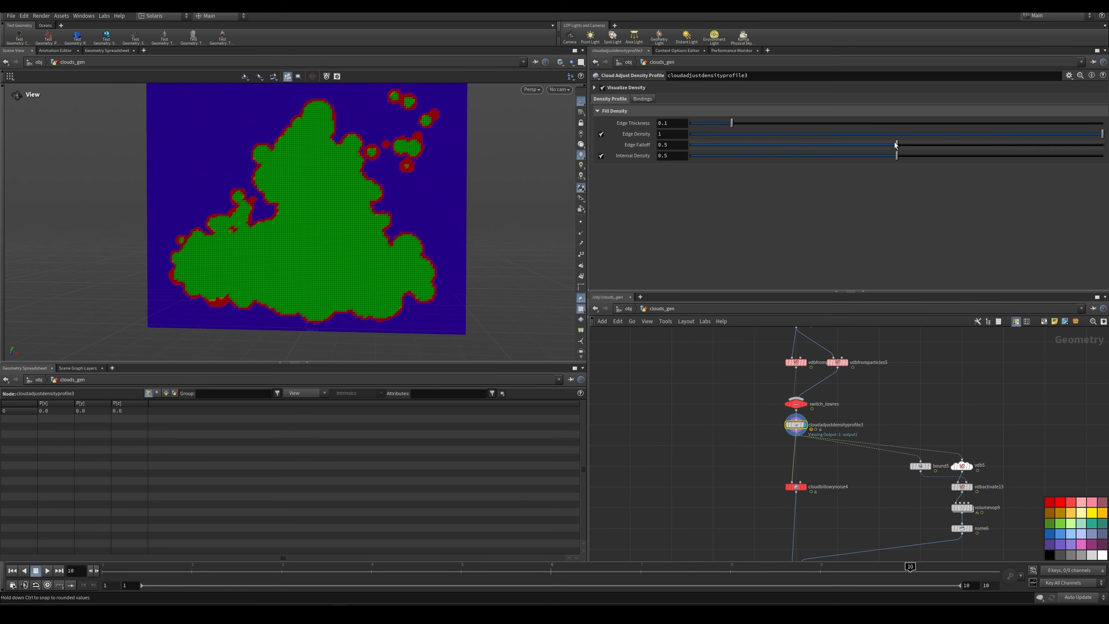
left_click_drag(896, 146, 1045, 161)
key("ctrl+z")
Step: Disable Visualize Density on cloudadjustdensityprofile3 and look over the cloud volume
middle_click_drag(770, 434, 780, 411)
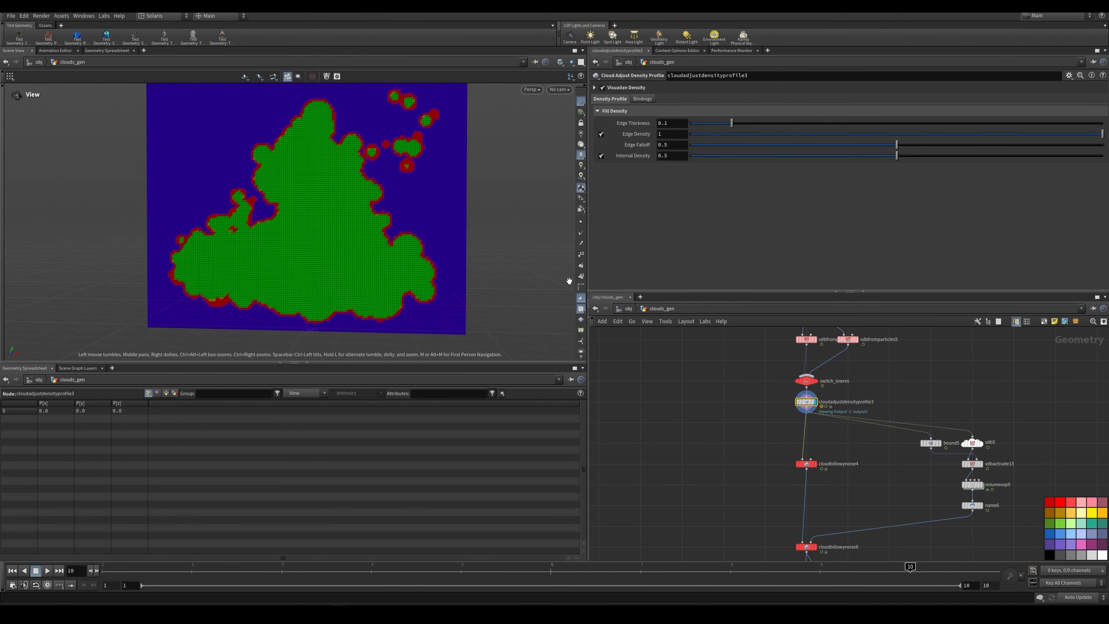
left_click(602, 87)
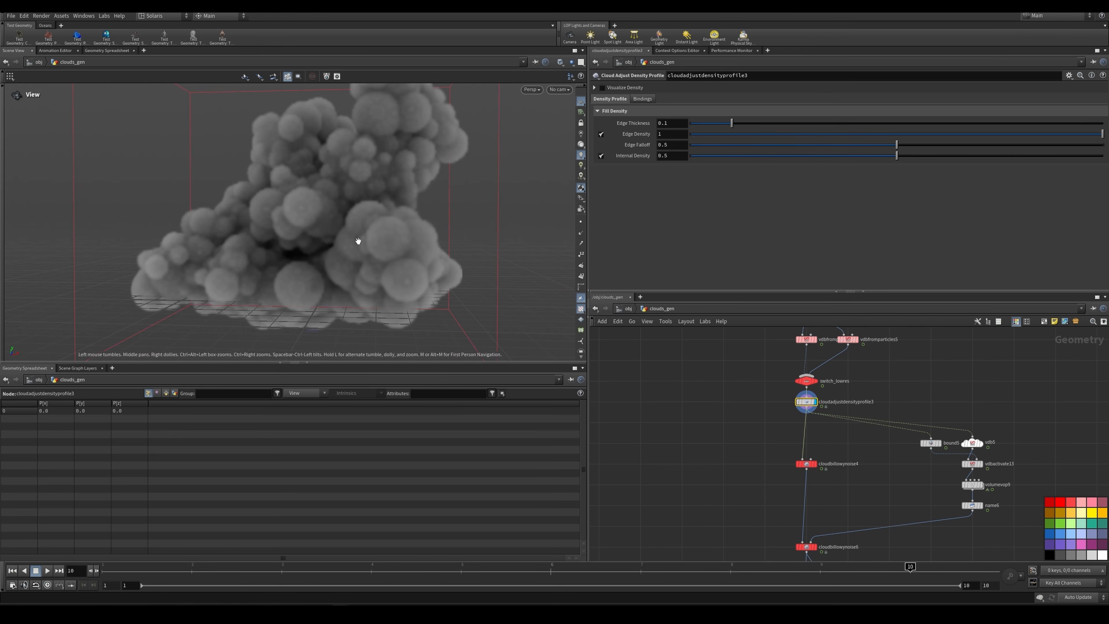
left_click_drag(368, 207, 344, 230)
Step: Display cloudbillowynoise4 and examine its Offset and Element Size Scale expressions
scroll(804, 463, "up", 3)
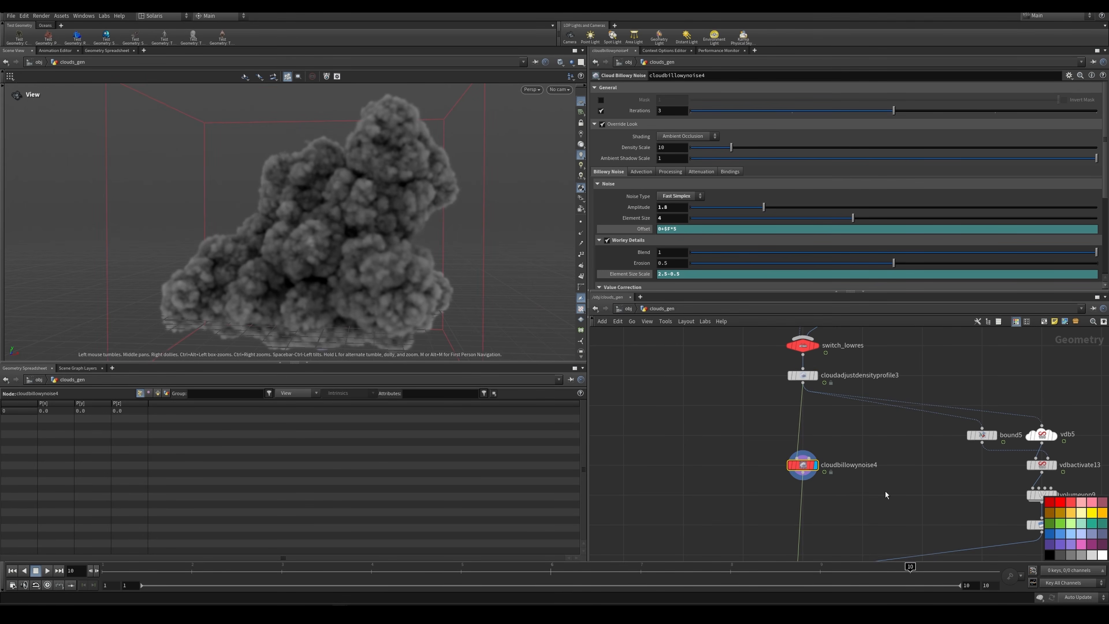
left_click_drag(860, 445, 780, 488)
left_click_drag(755, 443, 823, 480)
left_click_drag(679, 231, 656, 234)
left_click_drag(682, 275, 656, 275)
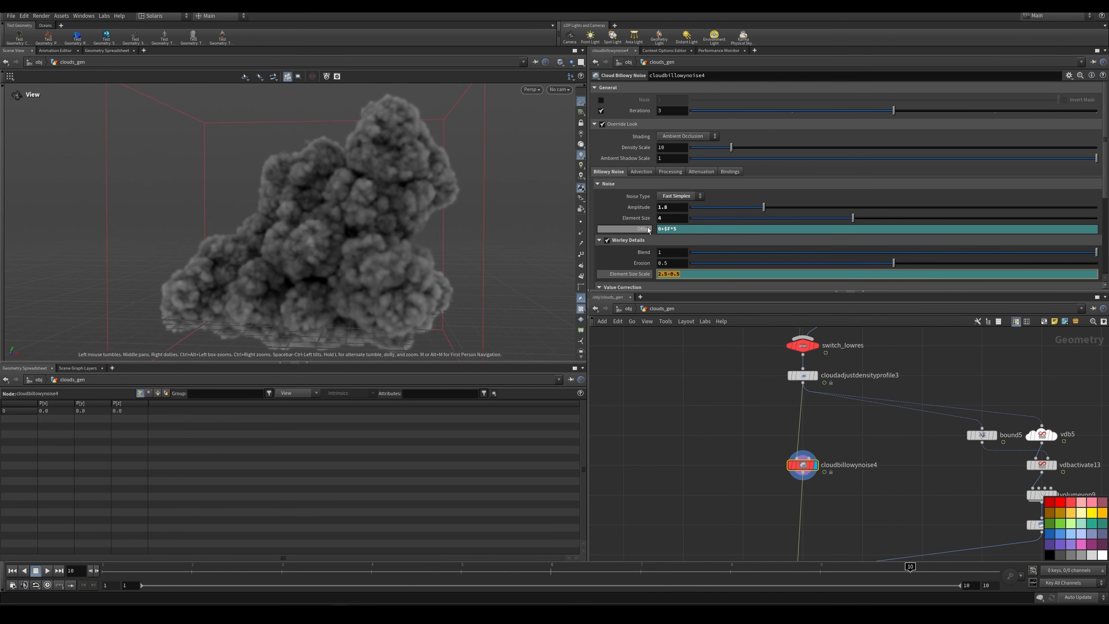
left_click(670, 230)
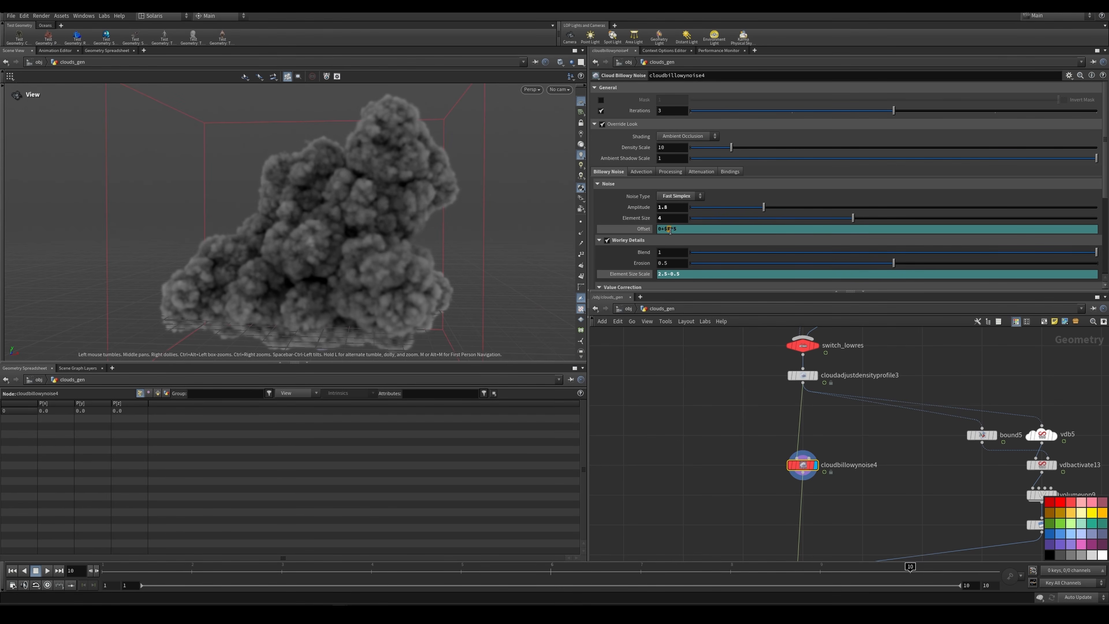
left_click(667, 230)
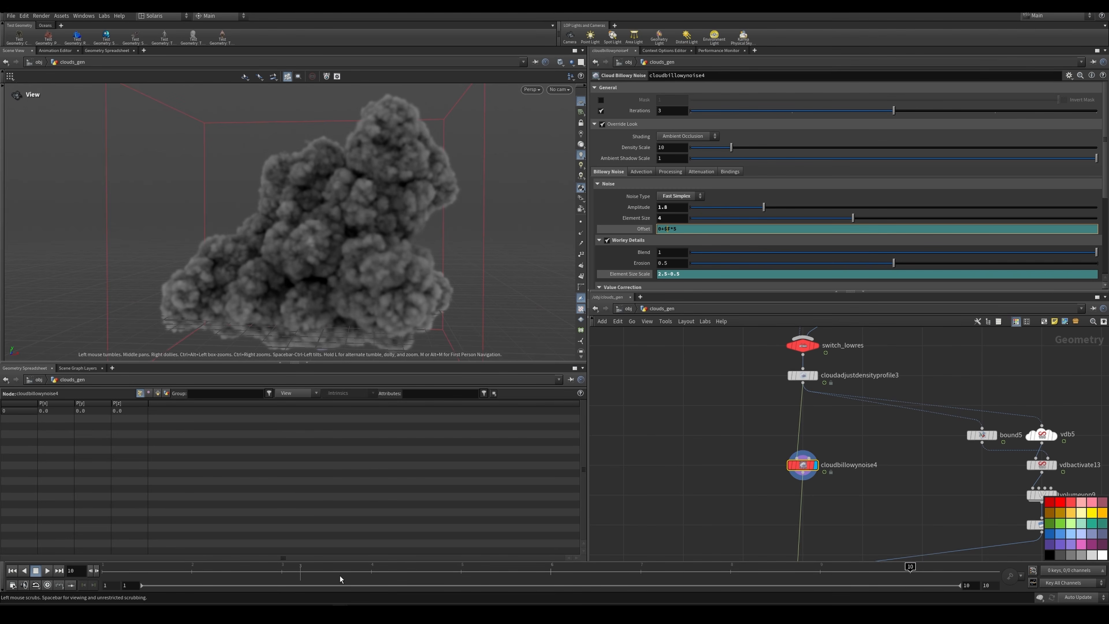
Step: Examine the frame-based Shape Offset expression on cloudshapegenerate2
scroll(671, 512, "down", 3)
middle_click_drag(742, 386, 711, 498)
scroll(716, 365, "up", 1)
left_click(727, 363)
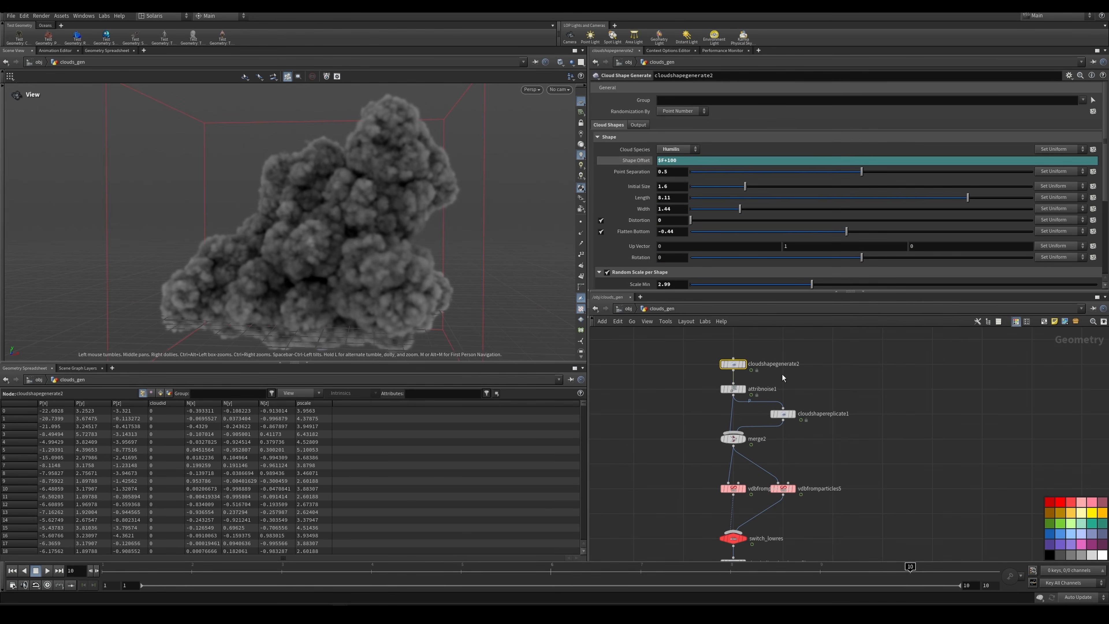
left_click(660, 160)
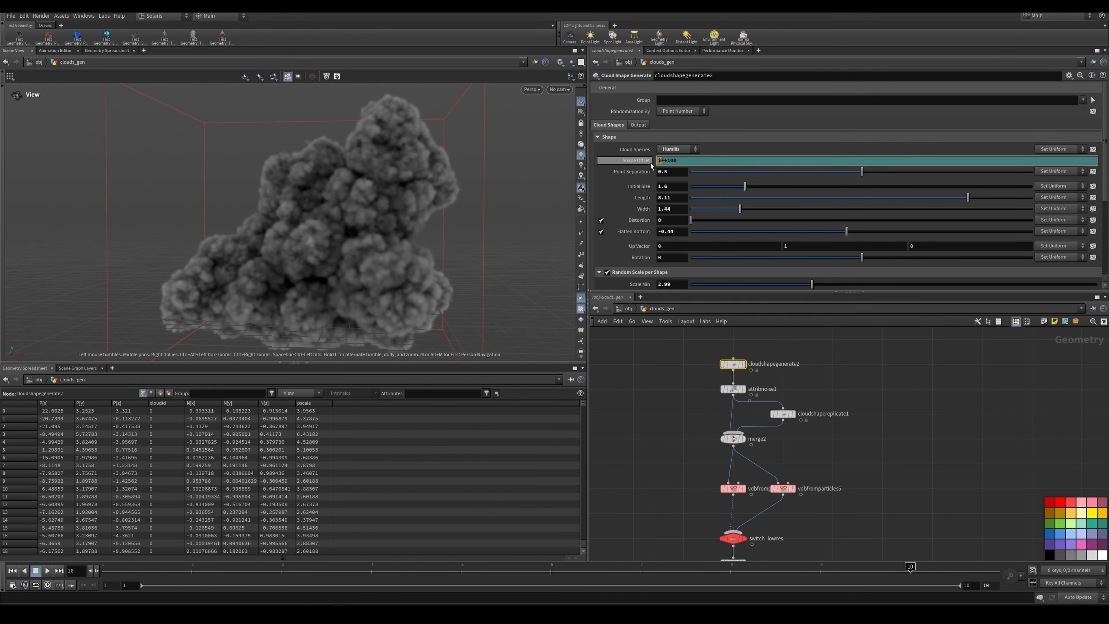
mouse_move(725, 363)
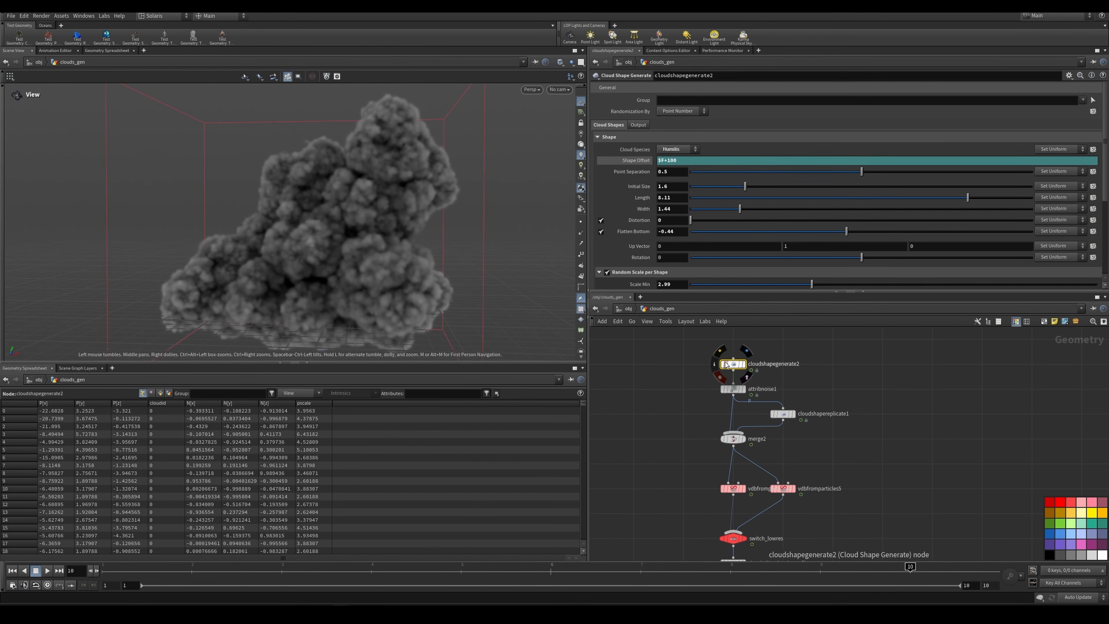
Step: Examine the Noise, Worley Details, Value Correction and Fractal settings of cloudbillowynoise4
scroll(715, 367, "down", 4)
middle_click_drag(699, 375, 694, 325)
scroll(700, 444, "up", 3)
middle_click_drag(700, 444, 708, 415)
left_click(731, 403)
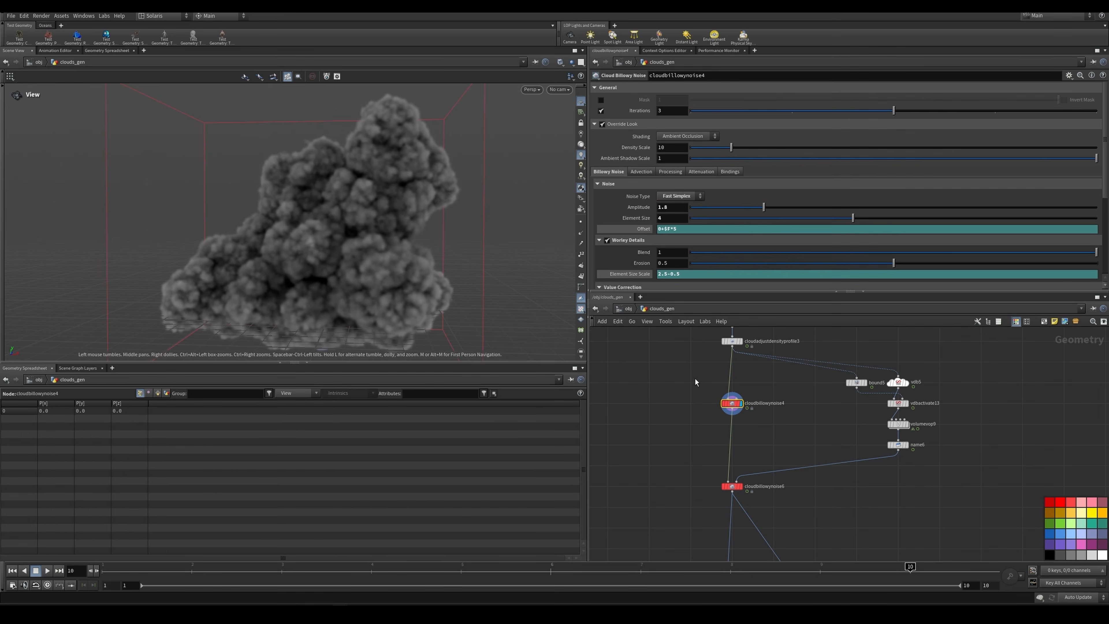
left_click_drag(694, 383, 766, 423)
scroll(720, 221, "down", 2)
scroll(719, 218, "down", 3)
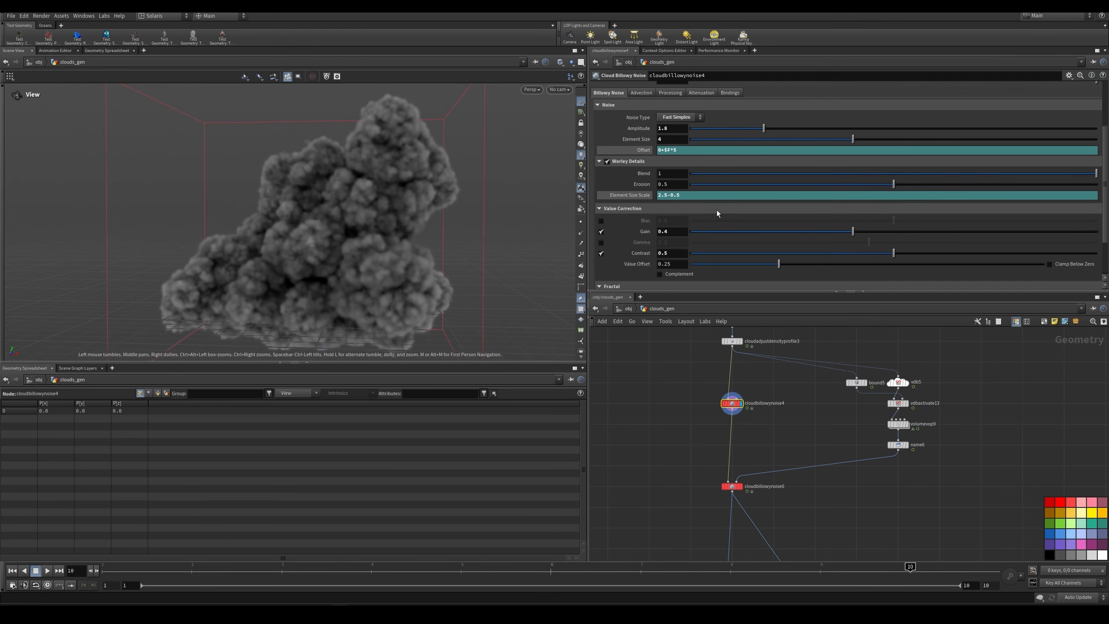
scroll(719, 218, "up", 3)
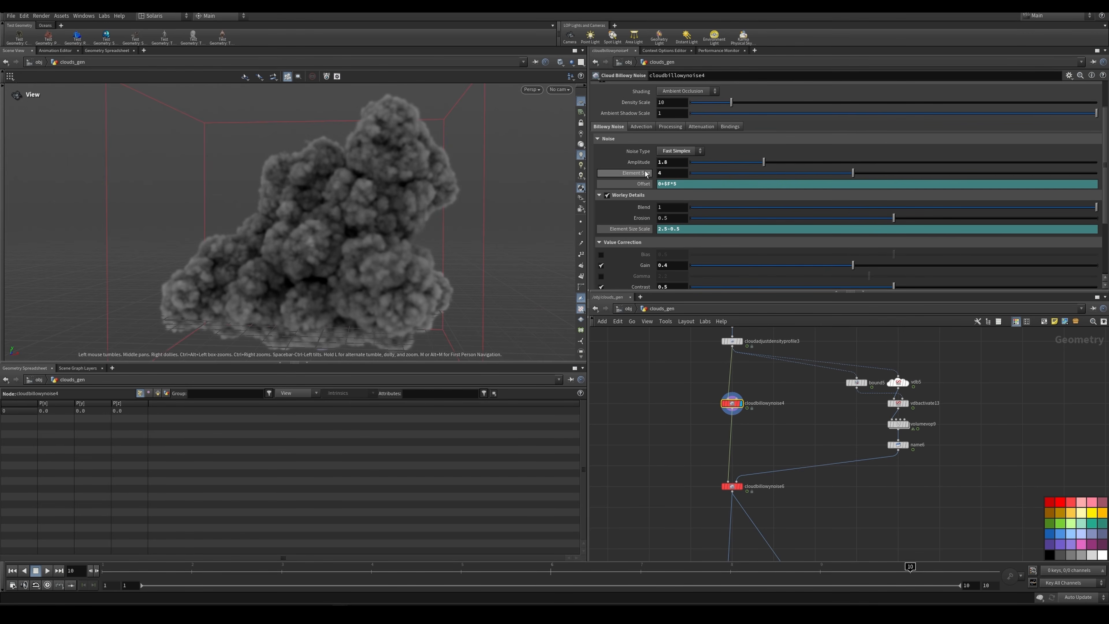
scroll(685, 208, "down", 3)
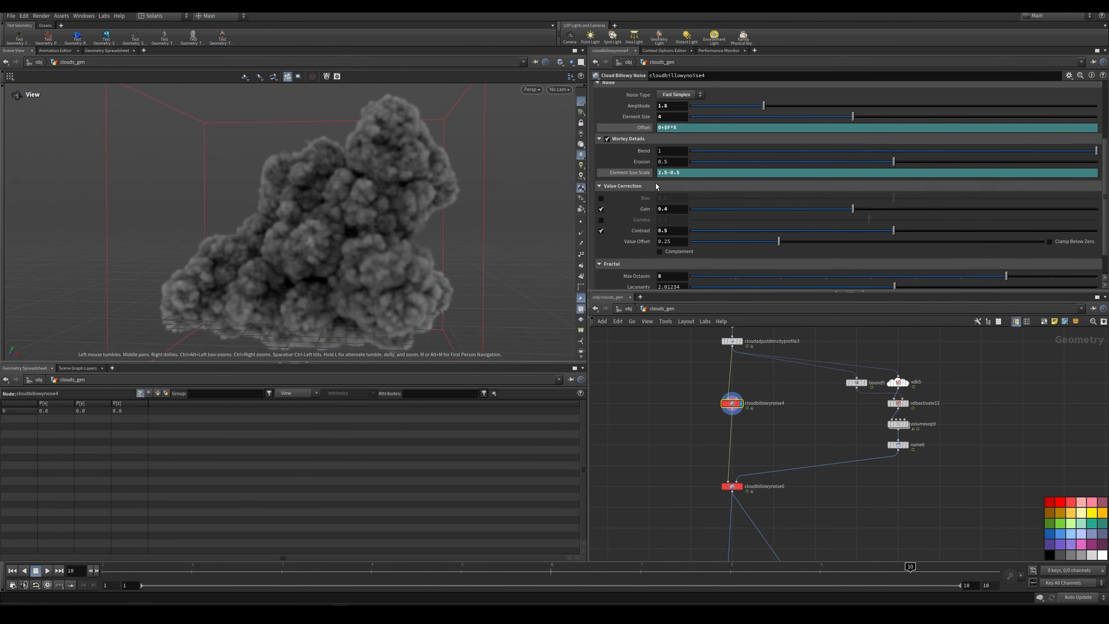
scroll(656, 187, "down", 2)
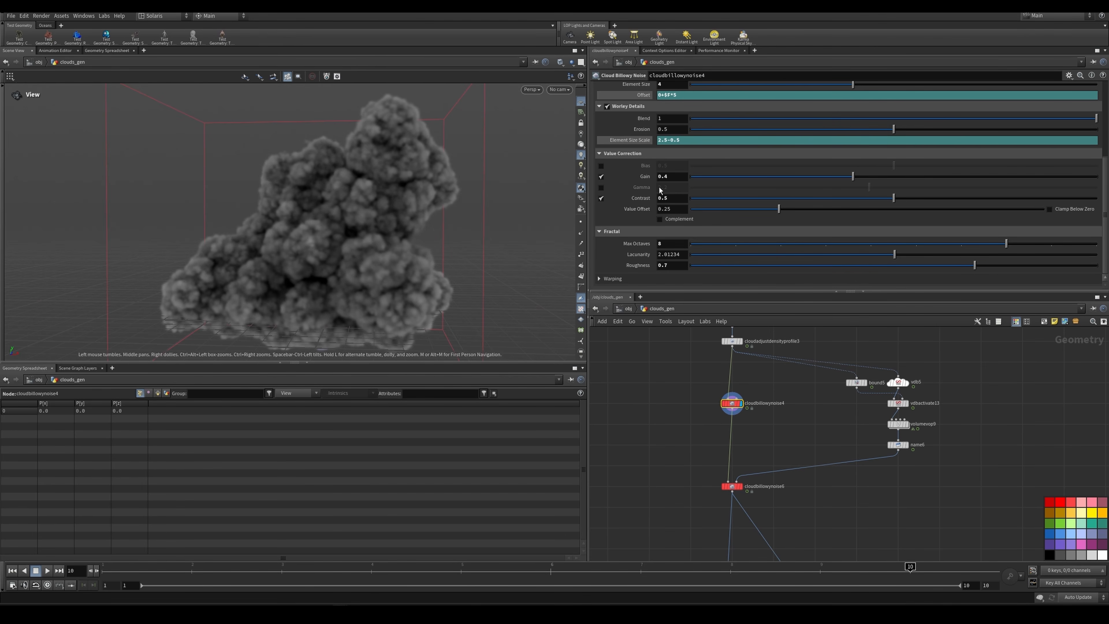
scroll(660, 190, "up", 5)
left_click_drag(682, 208, 665, 211)
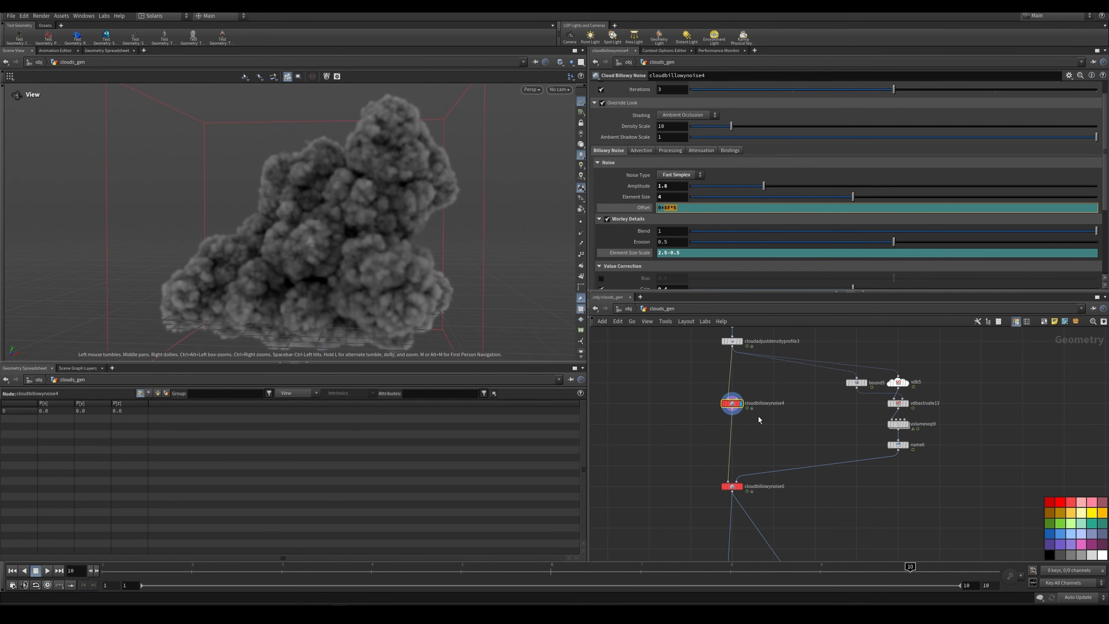
Step: Display the cloudbillowynoise6 result and look at its noise settings and incoming mask branch
left_click(742, 488)
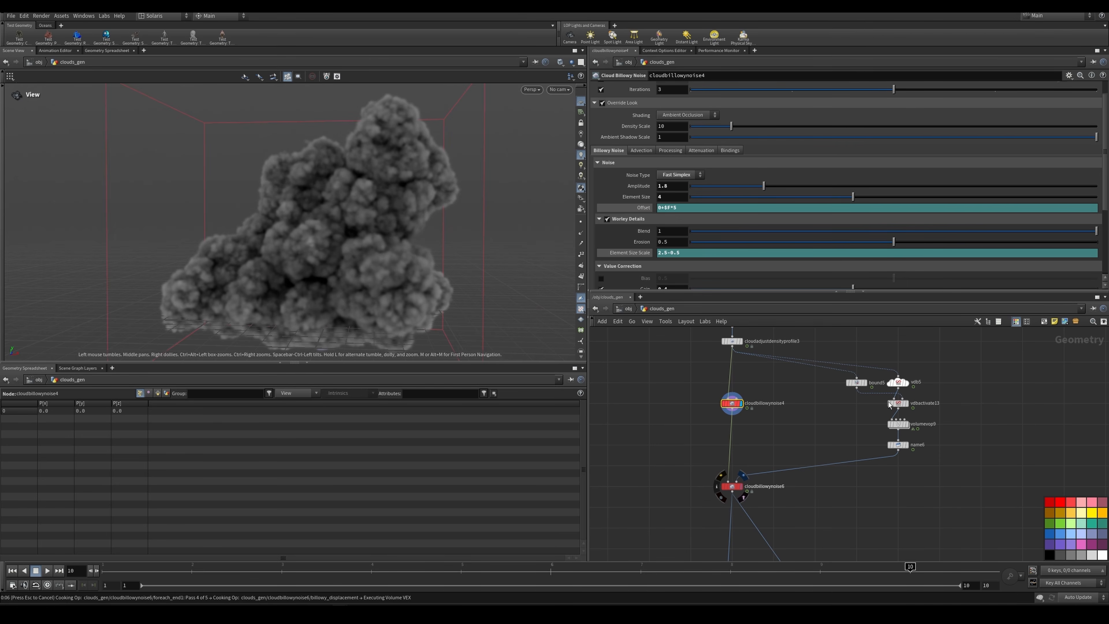
left_click(733, 486)
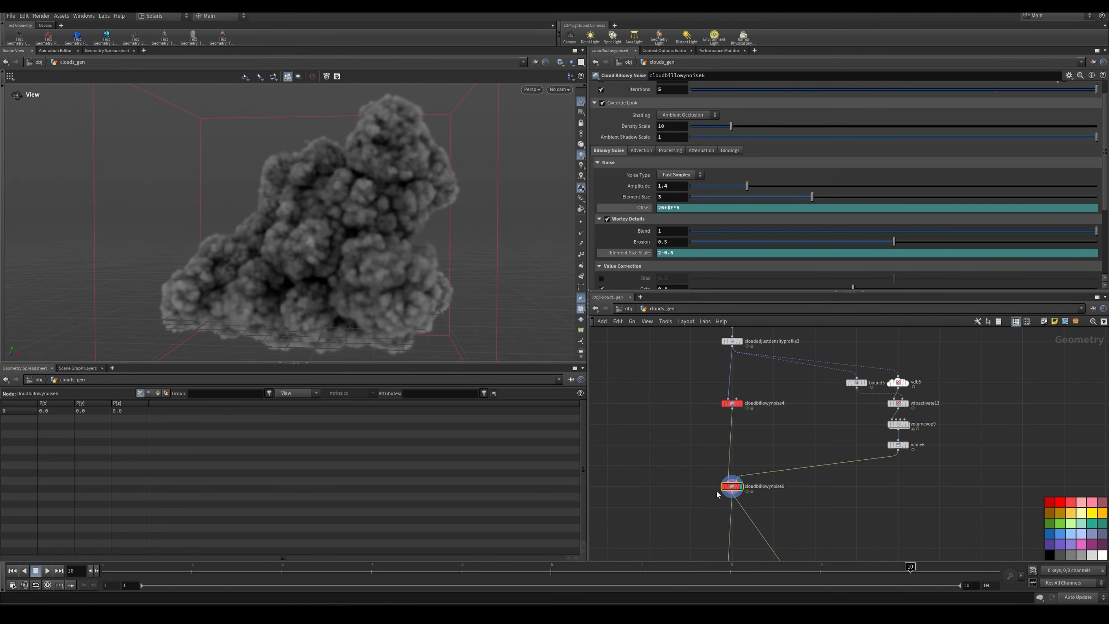
scroll(719, 491, "up", 2)
mouse_move(725, 489)
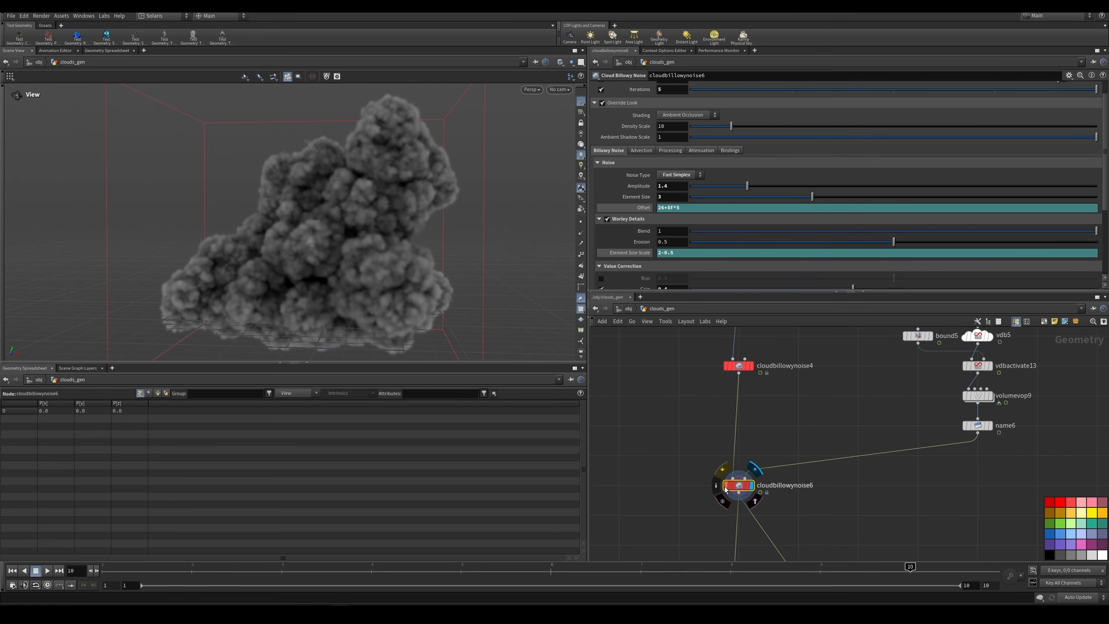
scroll(738, 502, "down", 3)
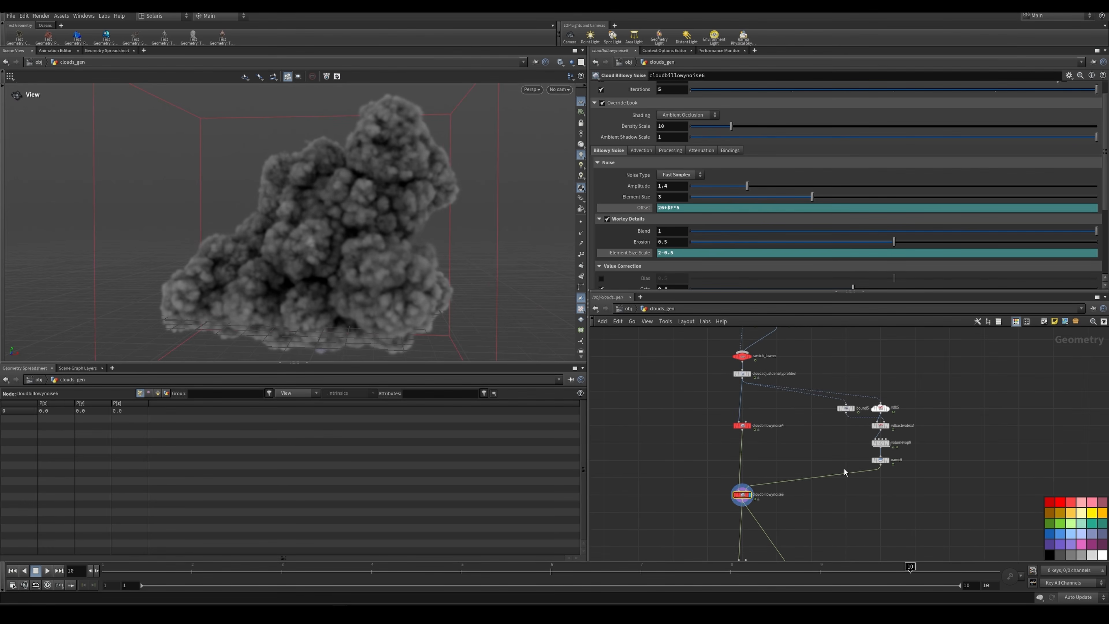
Step: Display bound5, vdbactivate13, volumevop9 and name6 in turn, and read the node info of name6
scroll(842, 437, "up", 3)
left_click(826, 395)
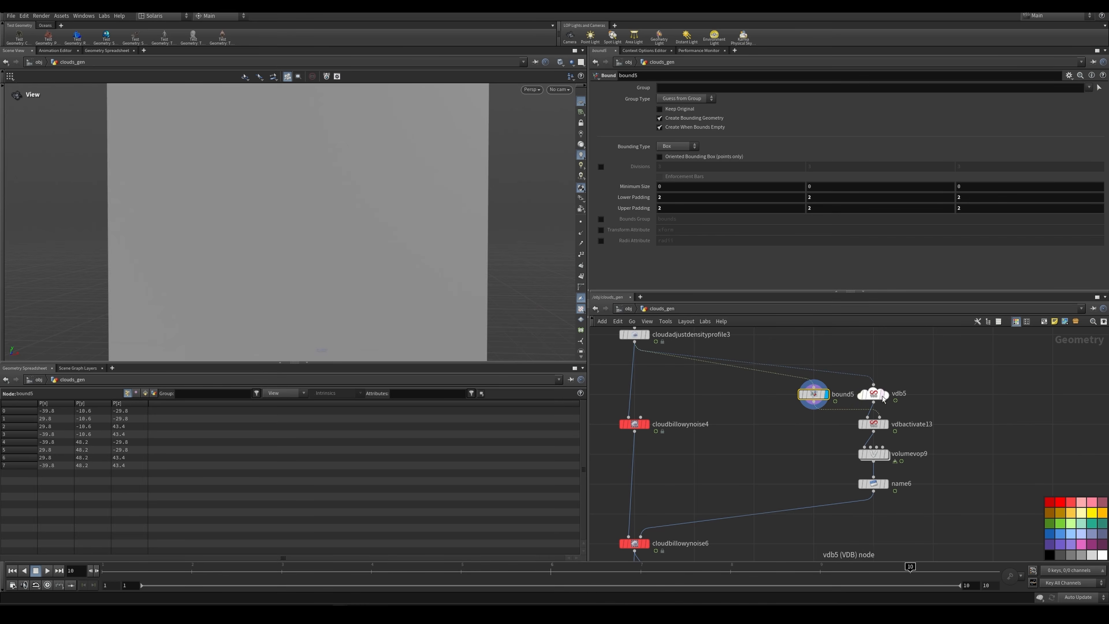
left_click(884, 423)
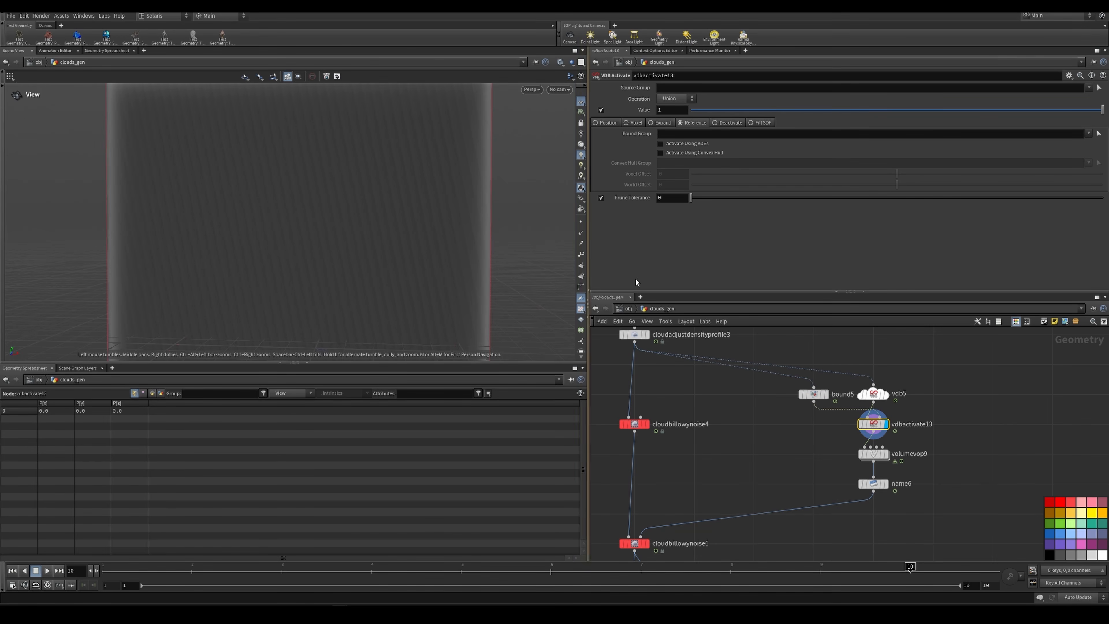
left_click(885, 453)
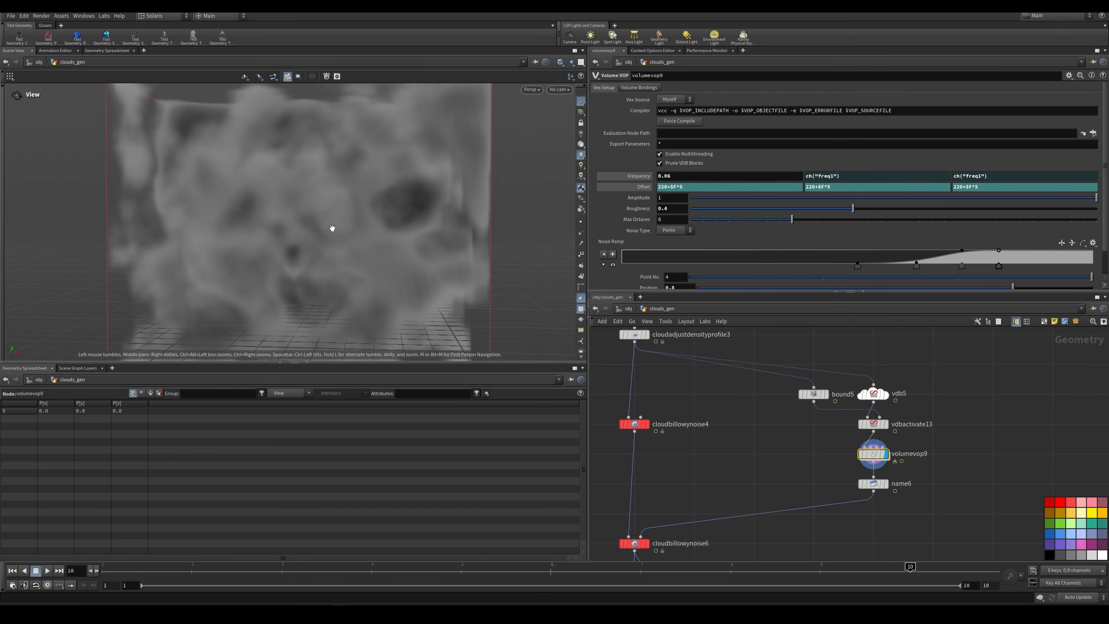
left_click(885, 483)
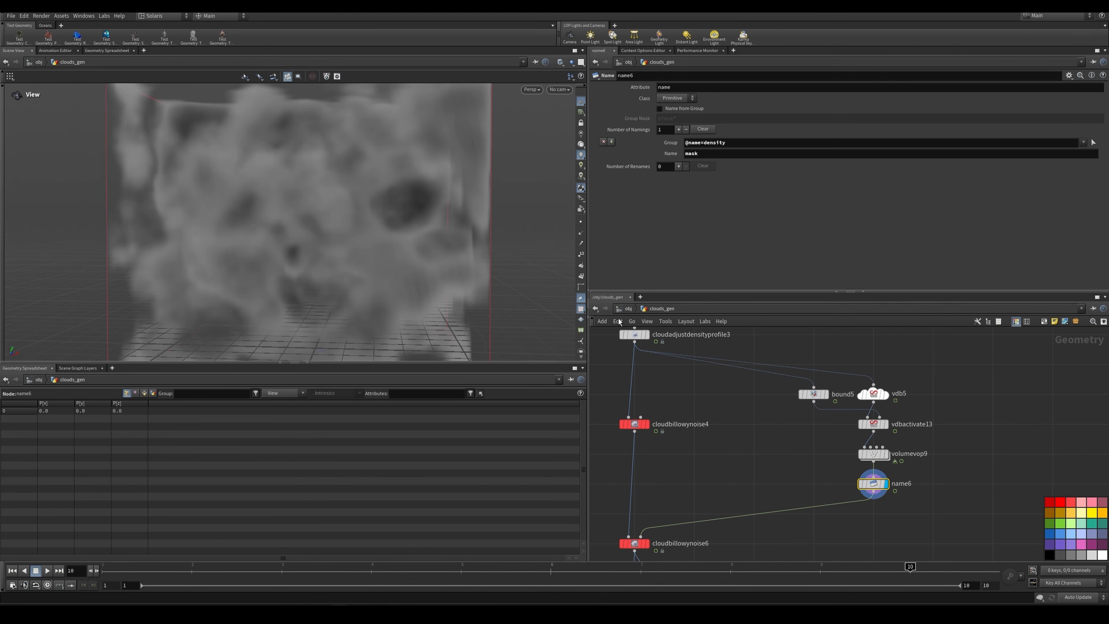
middle_click(873, 484)
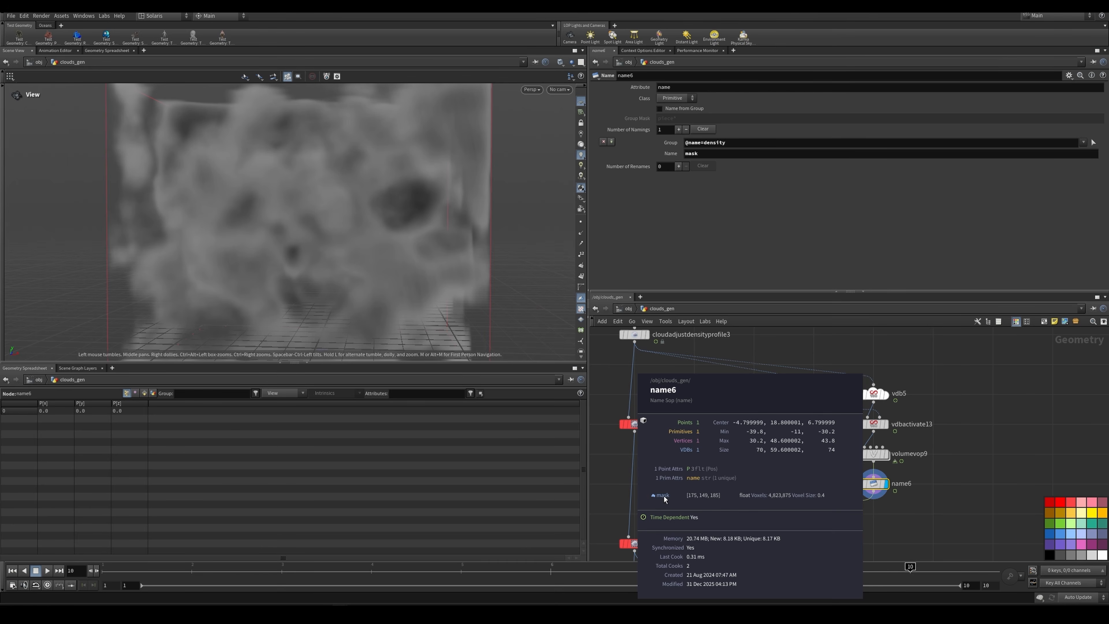
scroll(774, 434, "down", 3)
scroll(723, 477, "up", 4)
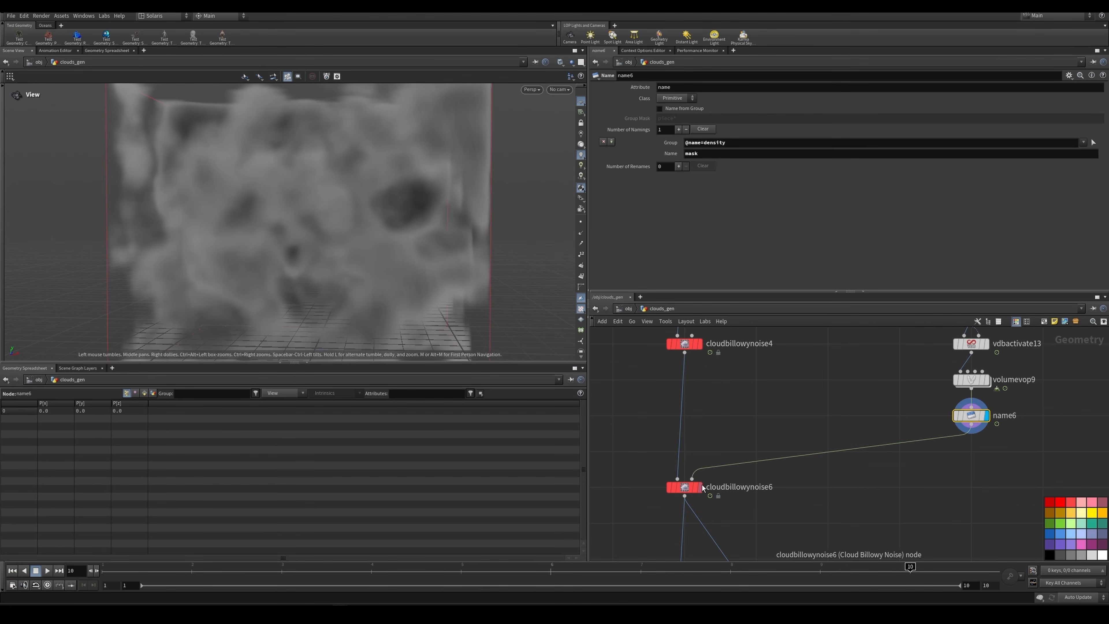
Step: Display cloudbillowynoise6 and toggle its bypass on and off repeatedly to compare the cloud with and without the noise
left_click(699, 486)
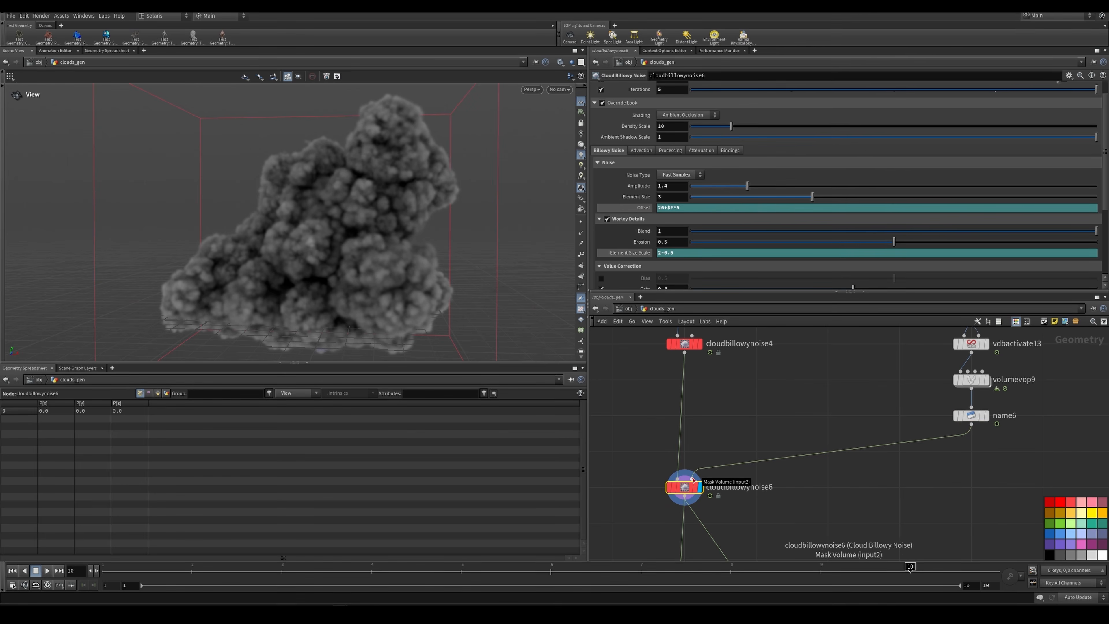
scroll(919, 166, "down", 1)
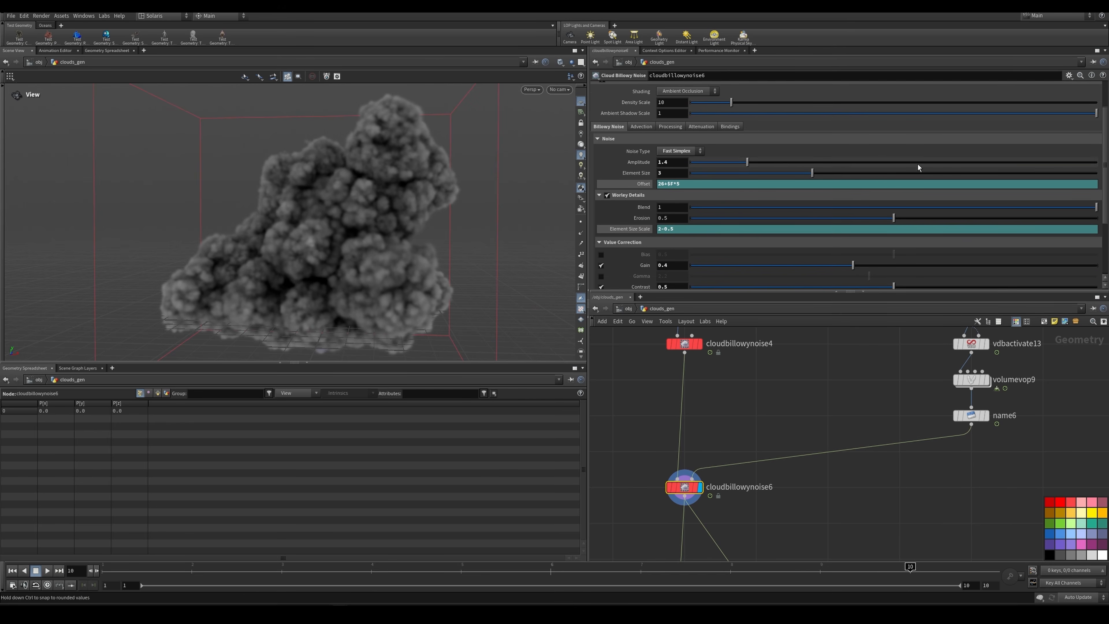
mouse_move(670, 489)
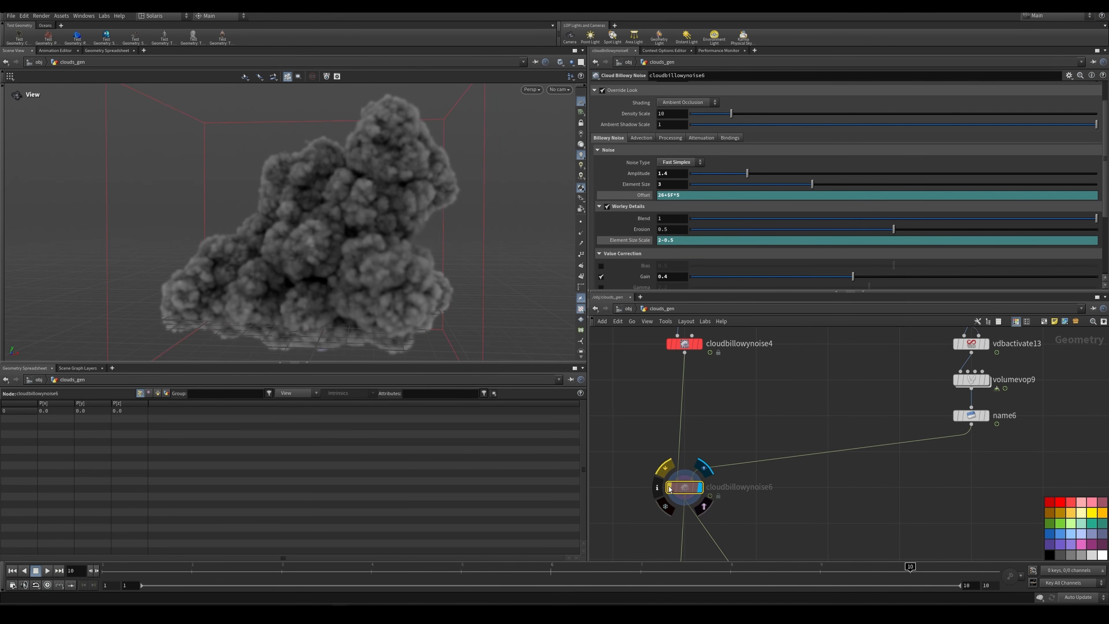
left_click(671, 488)
left_click(670, 489)
left_click(670, 488)
left_click(670, 489)
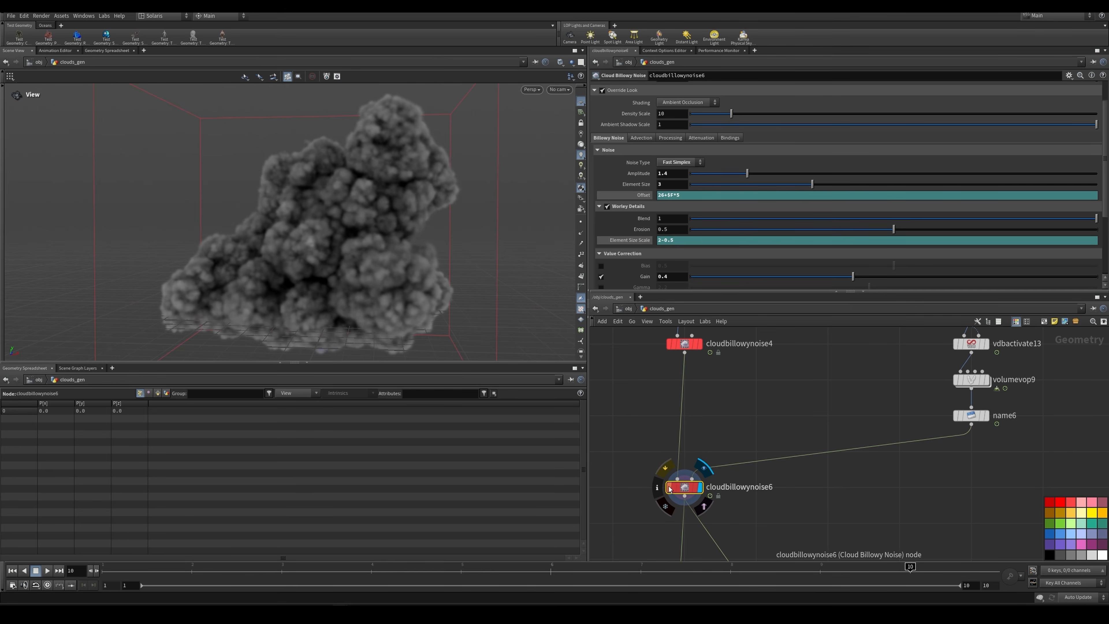
left_click(670, 489)
left_click(670, 489)
left_click(670, 488)
left_click(670, 488)
left_click(671, 489)
left_click(670, 488)
left_click(670, 488)
left_click(670, 488)
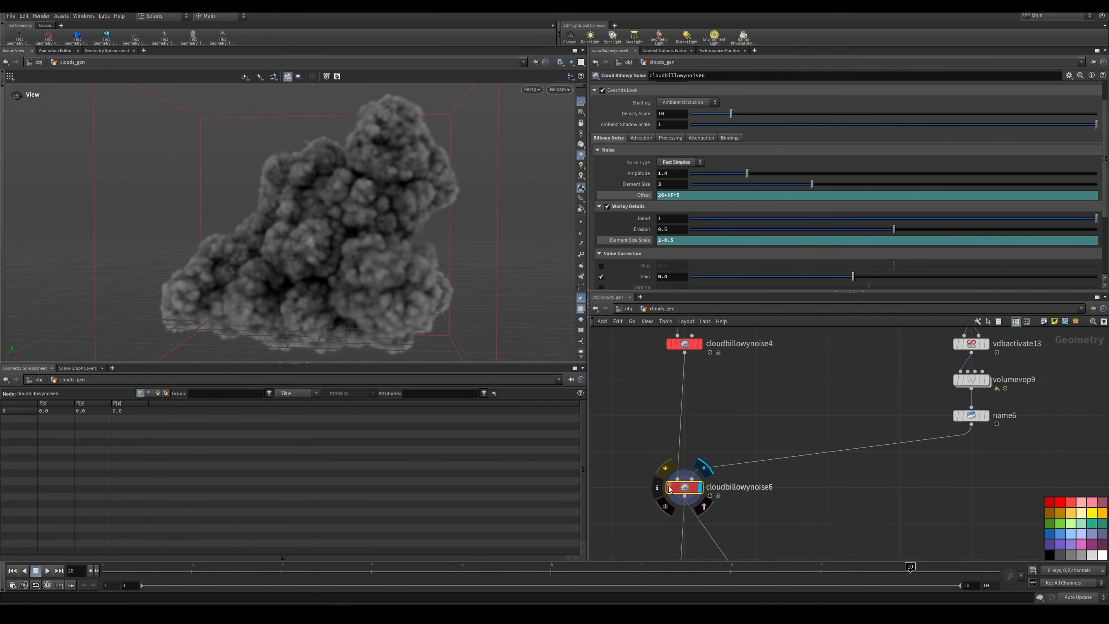
Step: Display vdbactivate_expand below cloudbillowynoise6 and examine its Expand settings
scroll(789, 437, "down", 1)
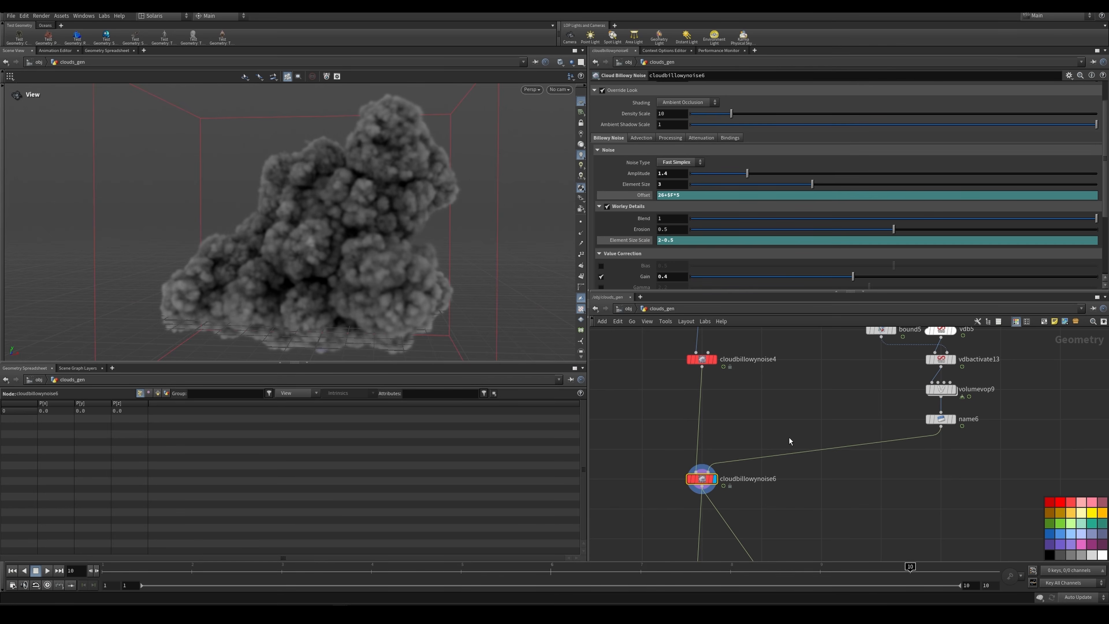
middle_click_drag(792, 476, 813, 378)
scroll(791, 487, "down", 2)
scroll(765, 437, "up", 2)
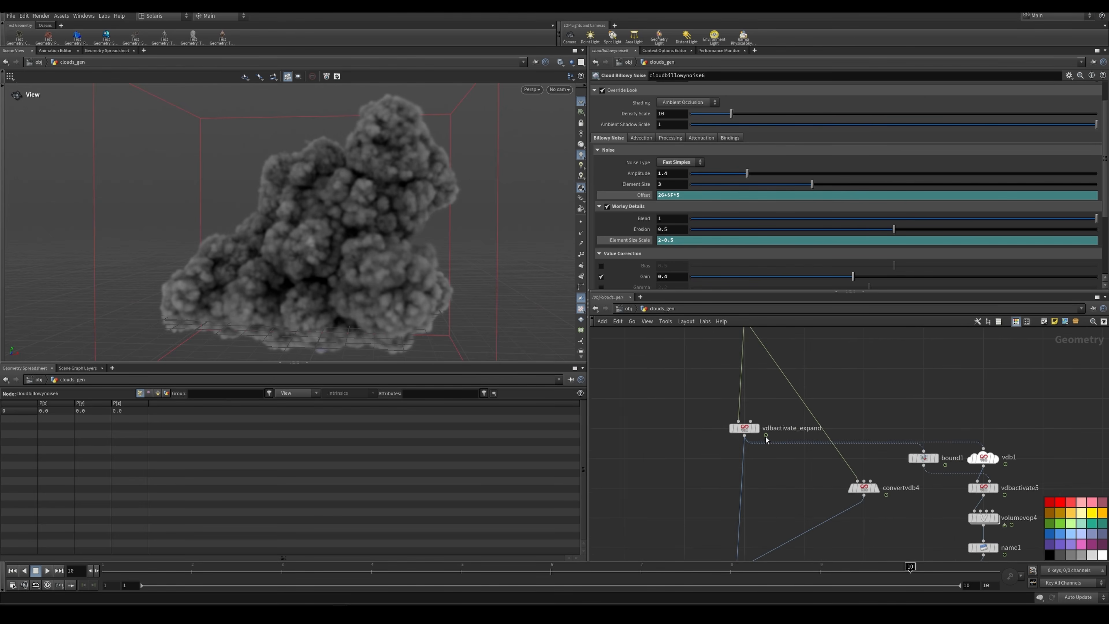
left_click_drag(729, 369, 794, 417)
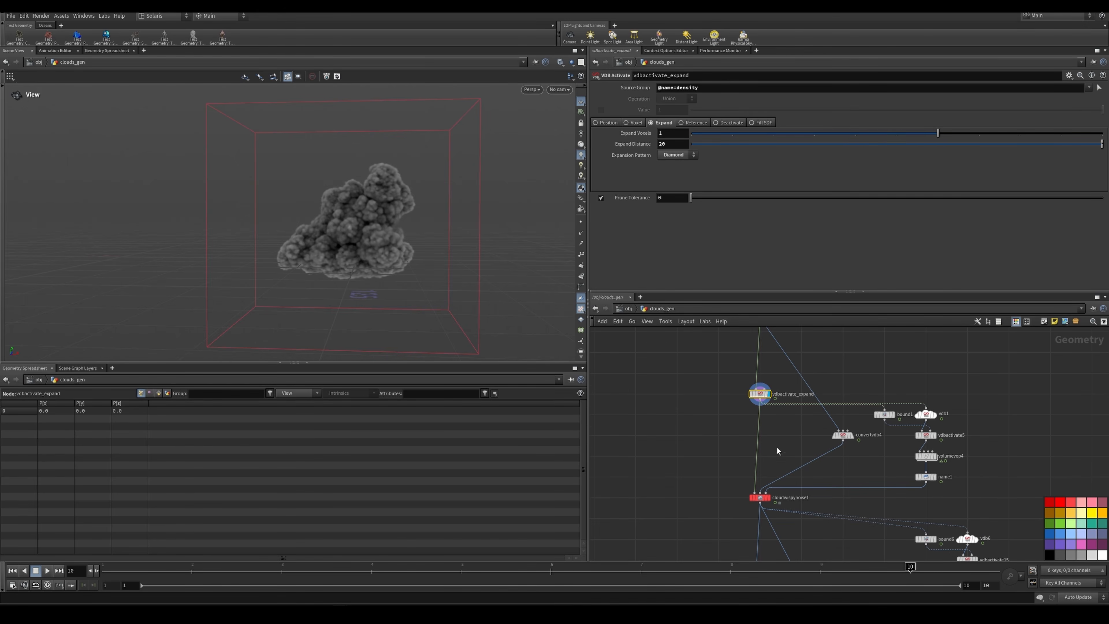
middle_click_drag(773, 468, 778, 439)
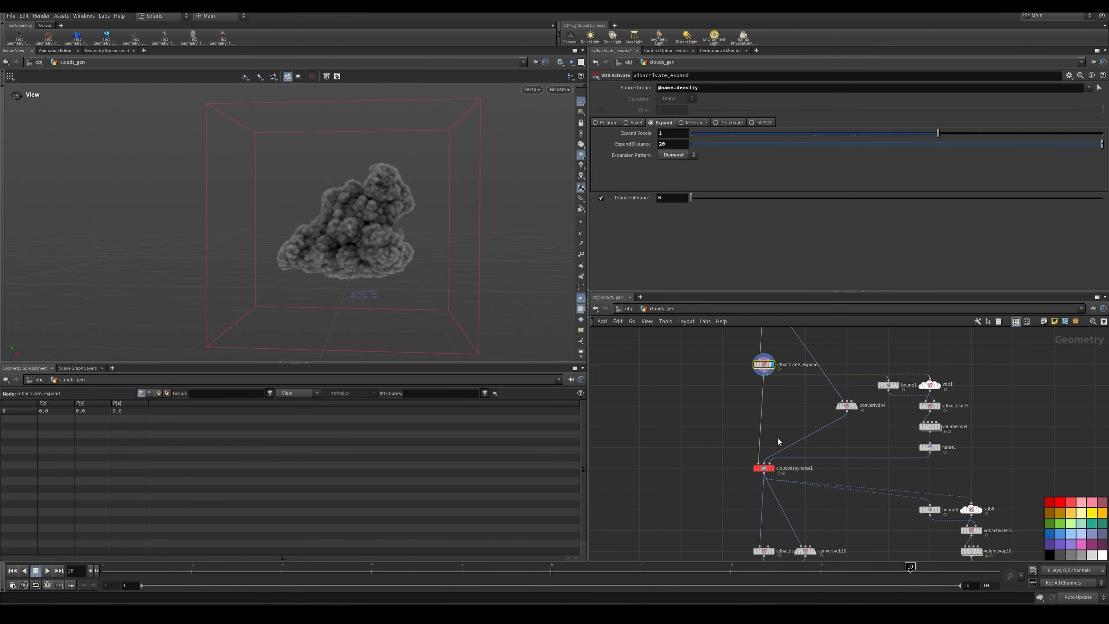
Step: Display the cloudwispynoise1 result and examine the wisps around the base of the cloud
left_click_drag(741, 453, 796, 476)
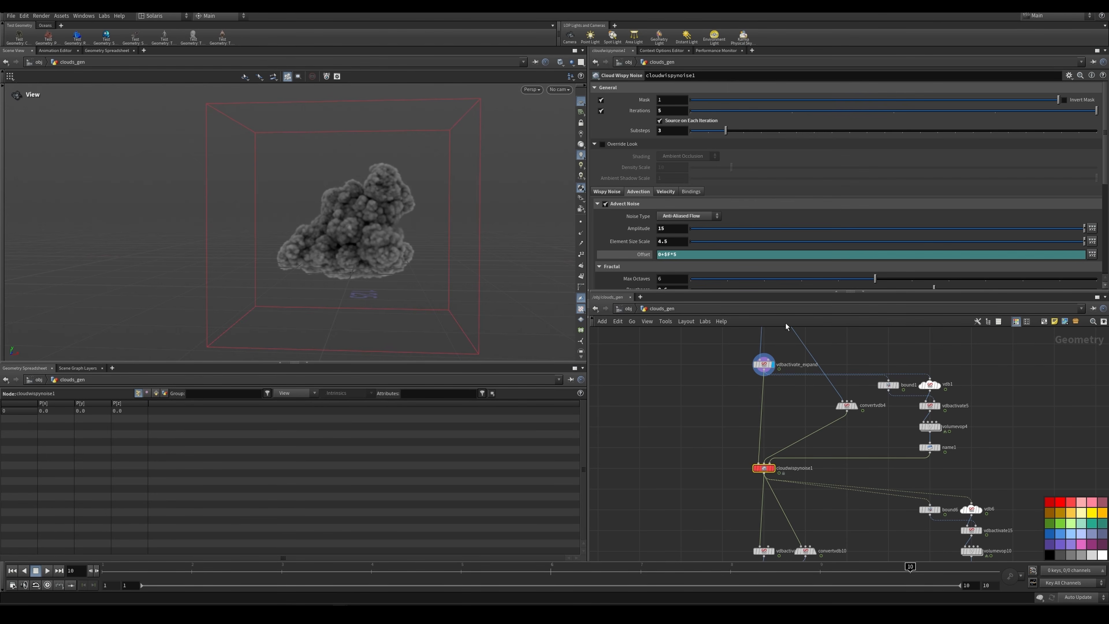
scroll(764, 468, "up", 5)
left_click_drag(527, 302, 344, 272)
right_click_drag(442, 257, 257, 261)
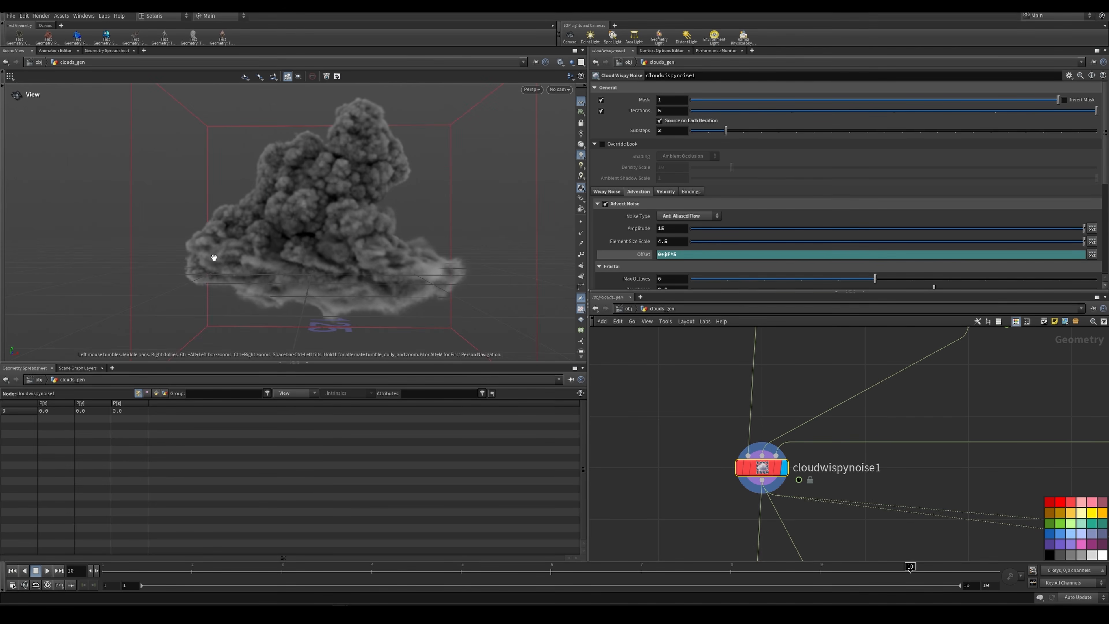
Step: Display convertvdb4 and examine its Convert Fog to SDF settings
scroll(859, 412, "down", 5)
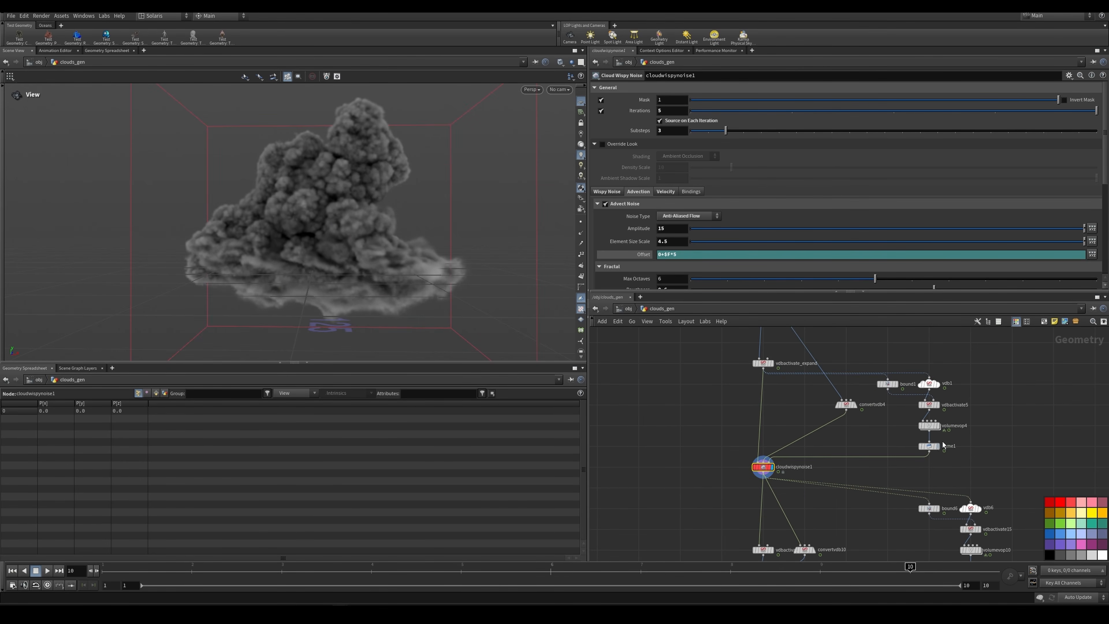
scroll(855, 413, "up", 3)
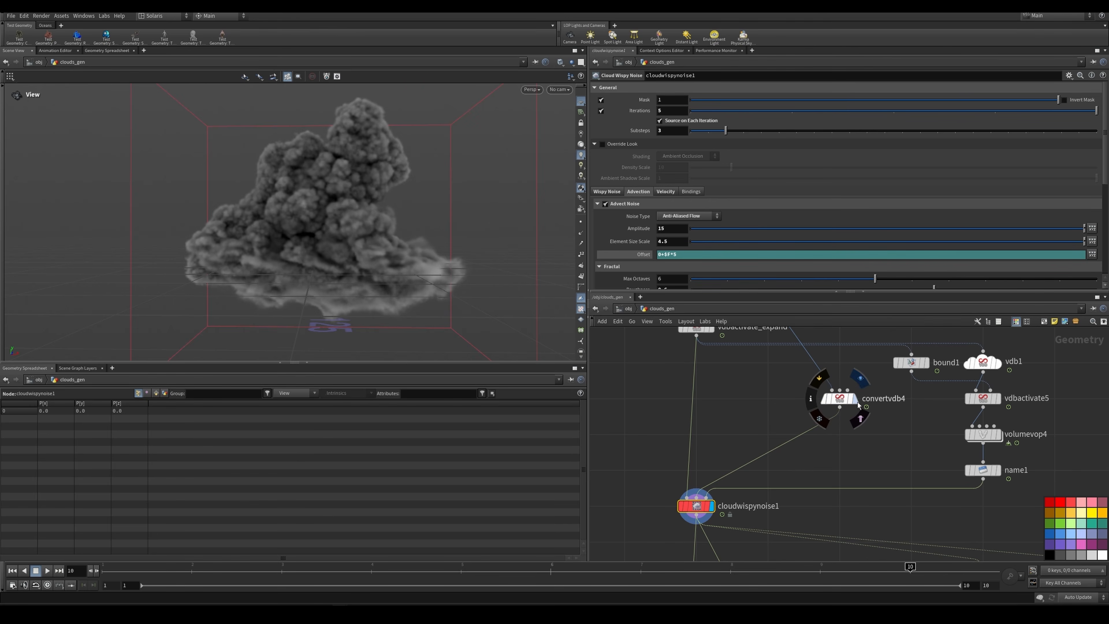
left_click(840, 401)
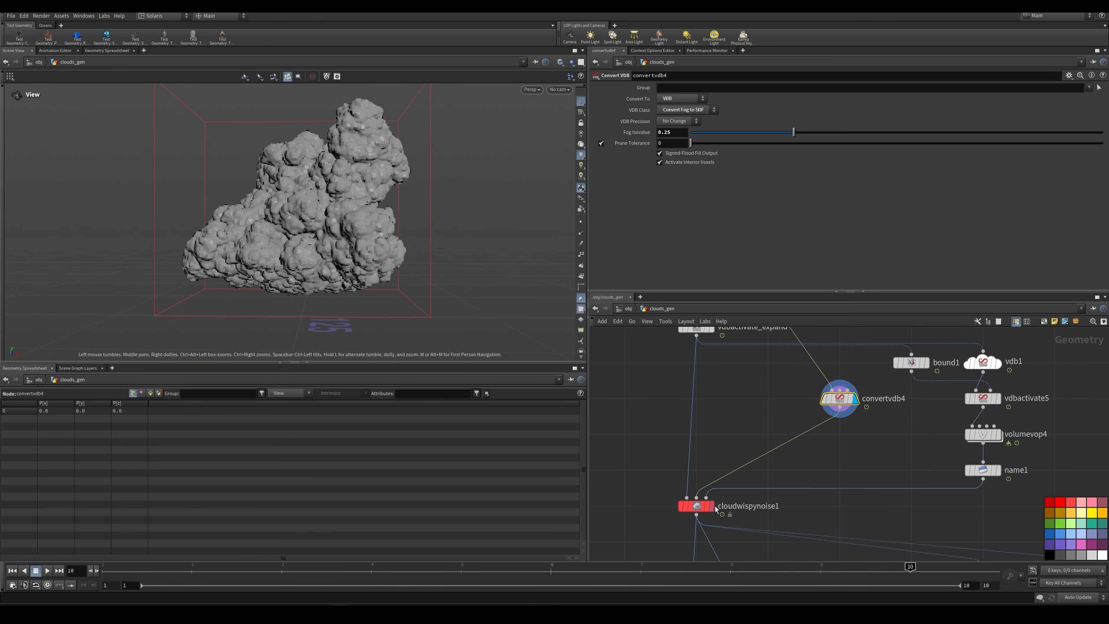
Step: Trace the cloudwispynoise1 inputs back up the network and select cloudbillowynoise6 as the source of convertvdb4
left_click_drag(651, 494, 775, 523)
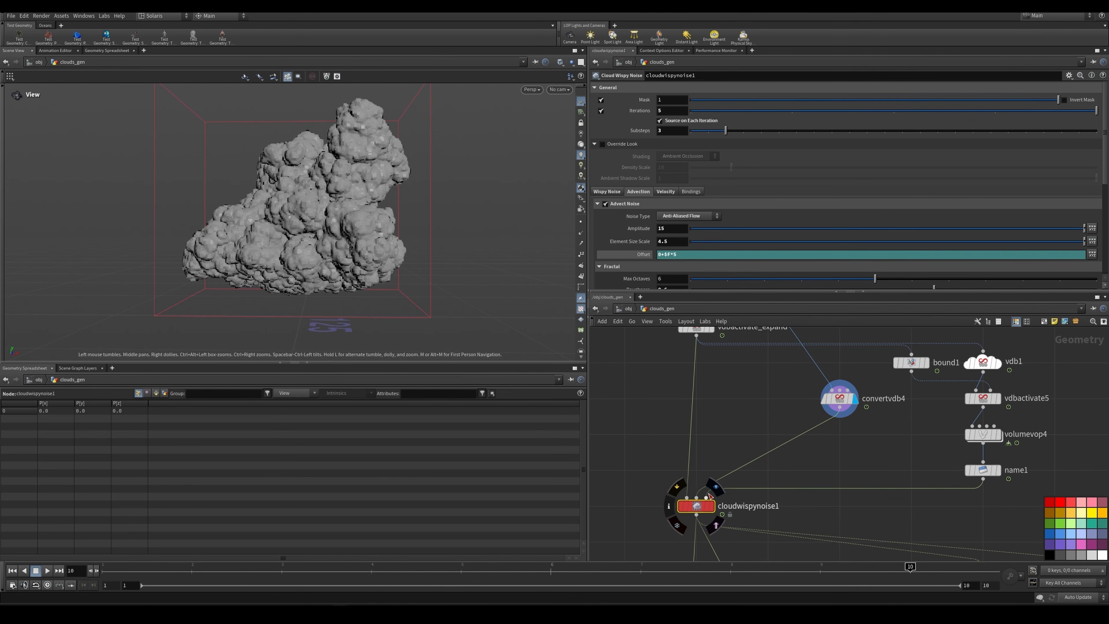
scroll(854, 437, "down", 3)
middle_click_drag(855, 438, 835, 502)
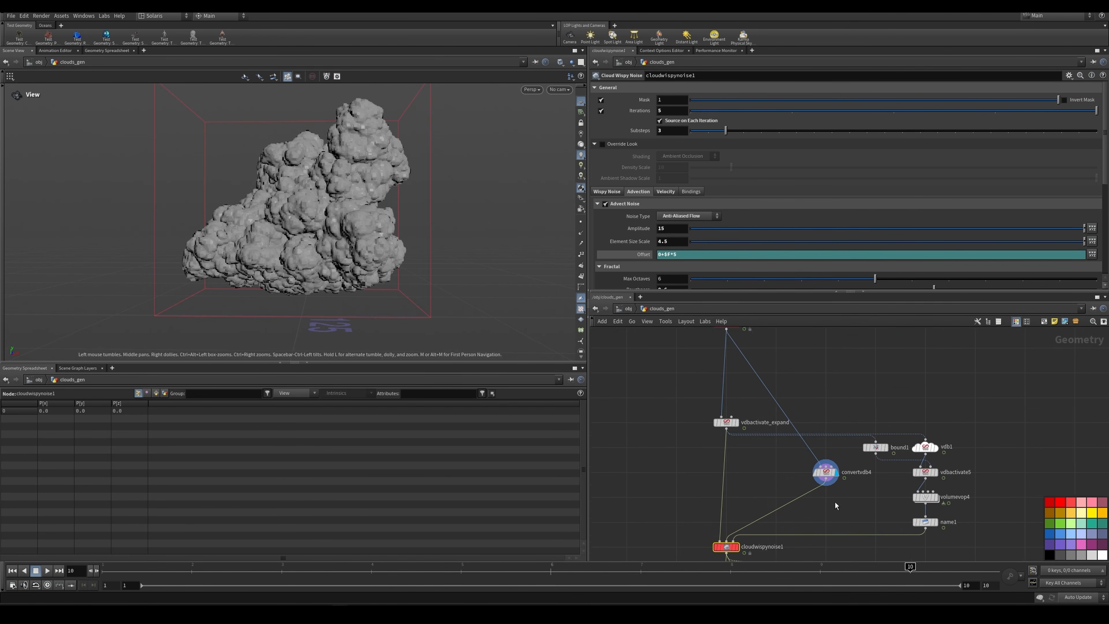
scroll(824, 458, "down", 3)
left_click(755, 362)
scroll(866, 485, "up", 4)
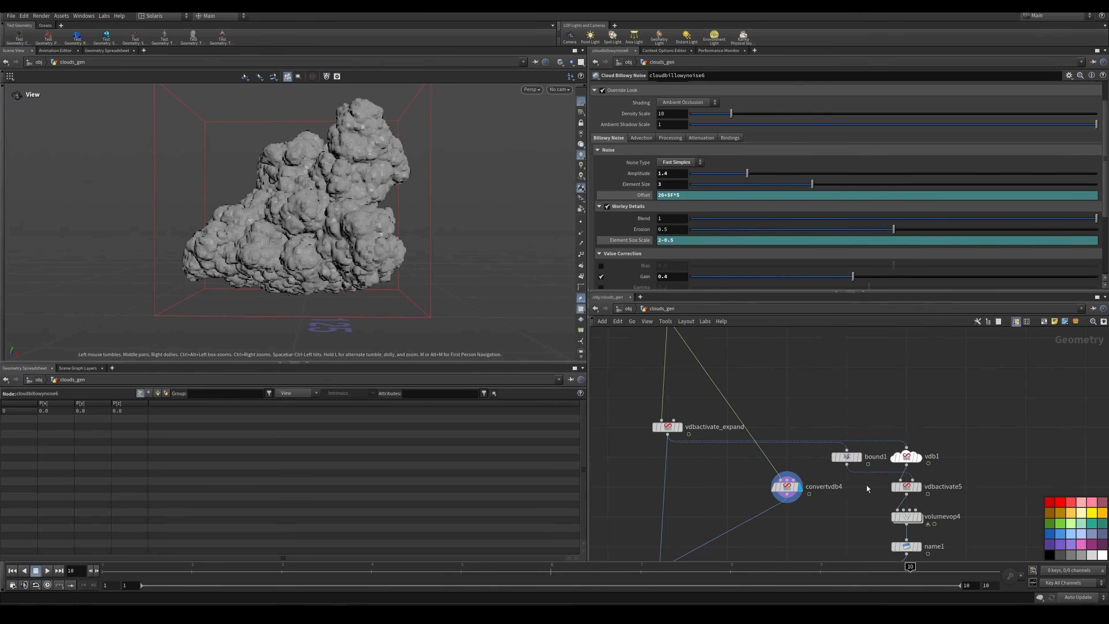
Step: Display bound1, volumevop4 and name1 in turn to examine the height-based mask branch of cloudwispynoise1
left_click(840, 403)
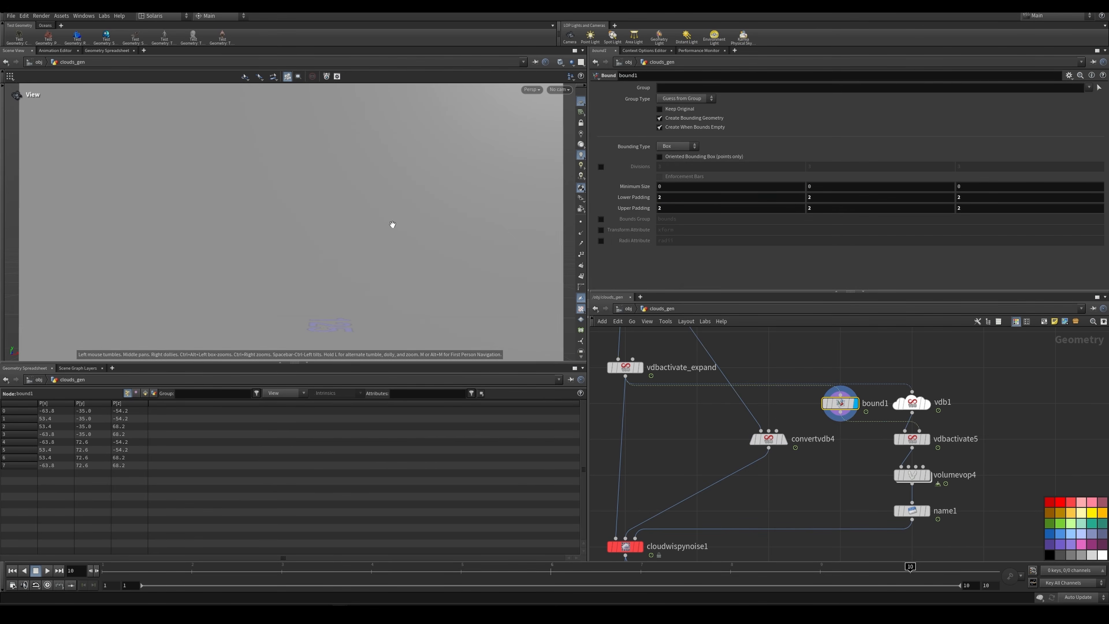
right_click_drag(390, 221, 349, 222)
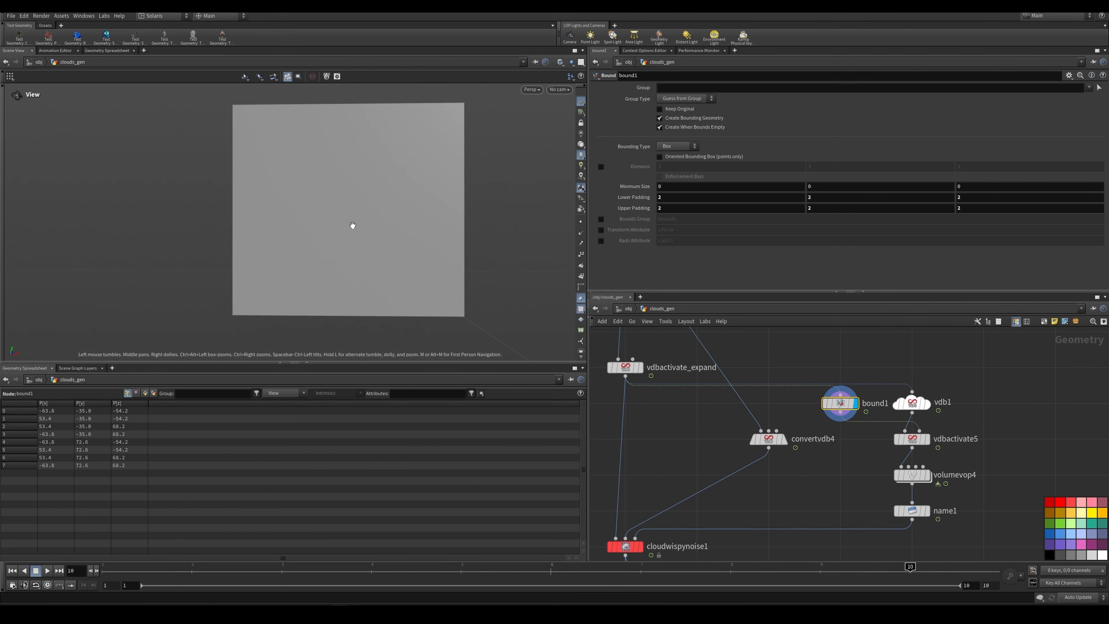
left_click(927, 474)
left_click(907, 476)
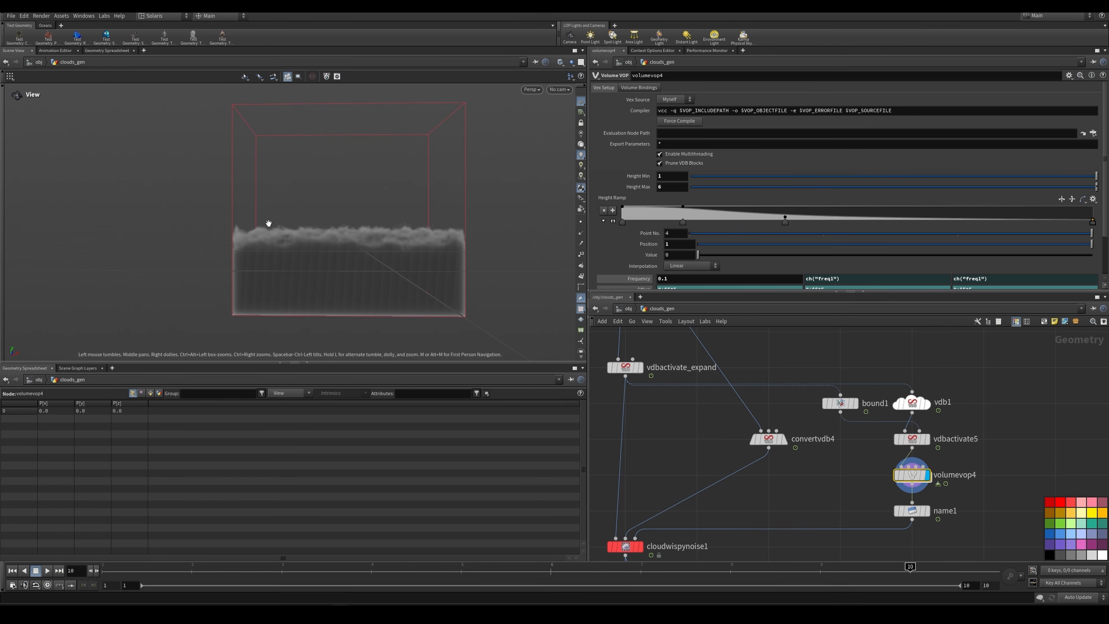
mouse_move(268, 223)
left_mouse_down()
mouse_move(324, 230)
mouse_move(269, 245)
mouse_move(349, 238)
mouse_move(286, 235)
left_mouse_up()
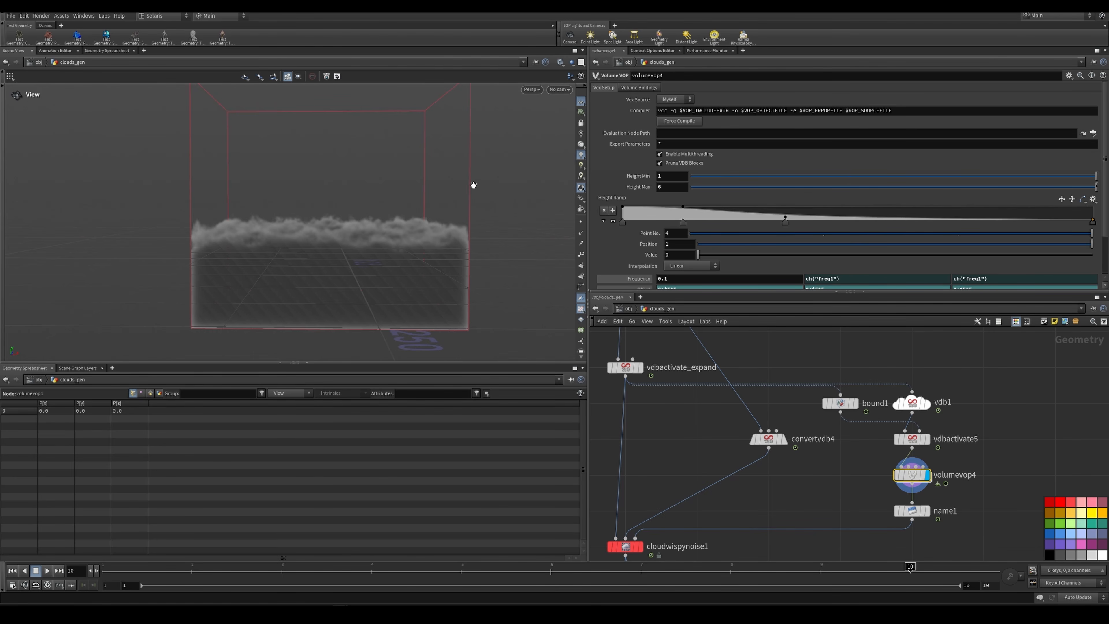
left_click(912, 510)
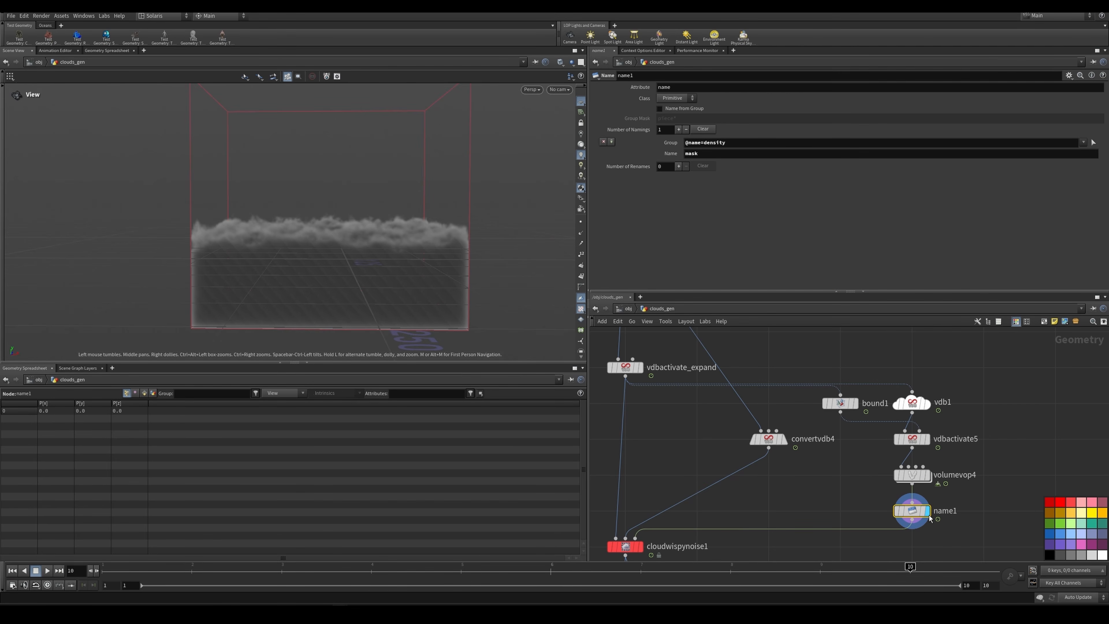
Step: Return the display to convertvdb4 and look at the SDF surface feeding cloudwispynoise1 up close
scroll(821, 501, "down", 2)
middle_click_drag(811, 496, 828, 473)
scroll(733, 510, "up", 1)
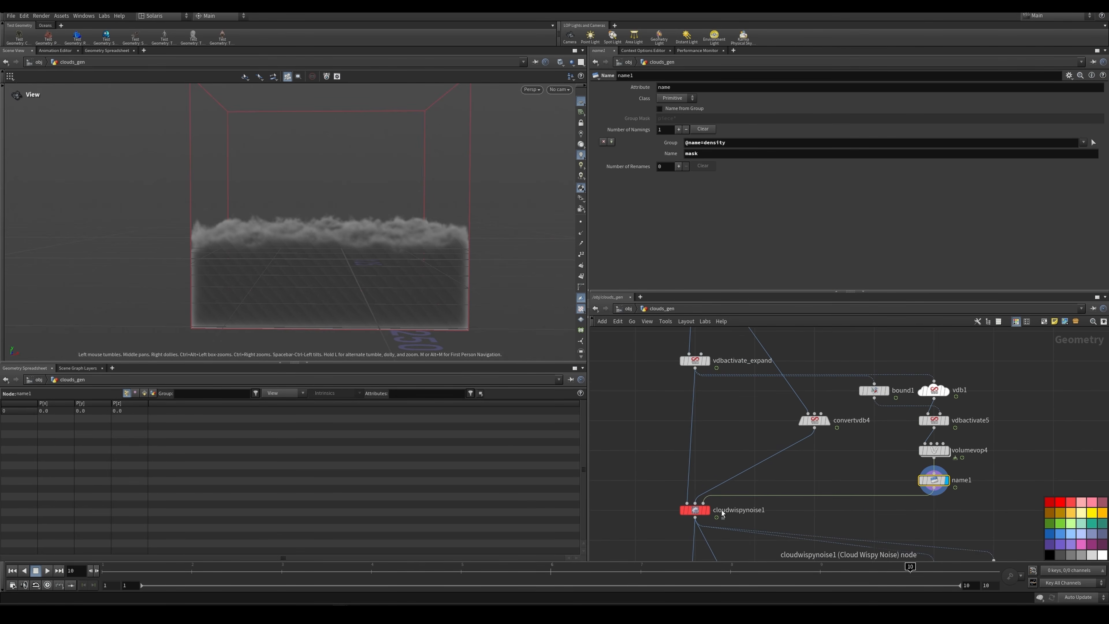
left_click(830, 405)
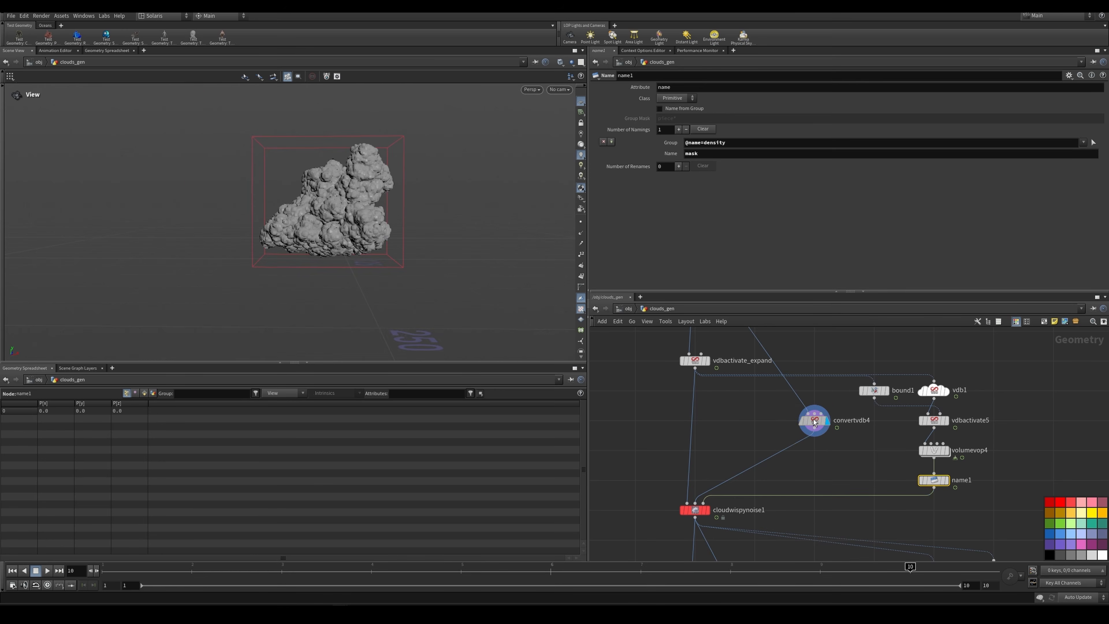
left_click(814, 420)
scroll(371, 214, "up", 5)
middle_click_drag(371, 214, 328, 245)
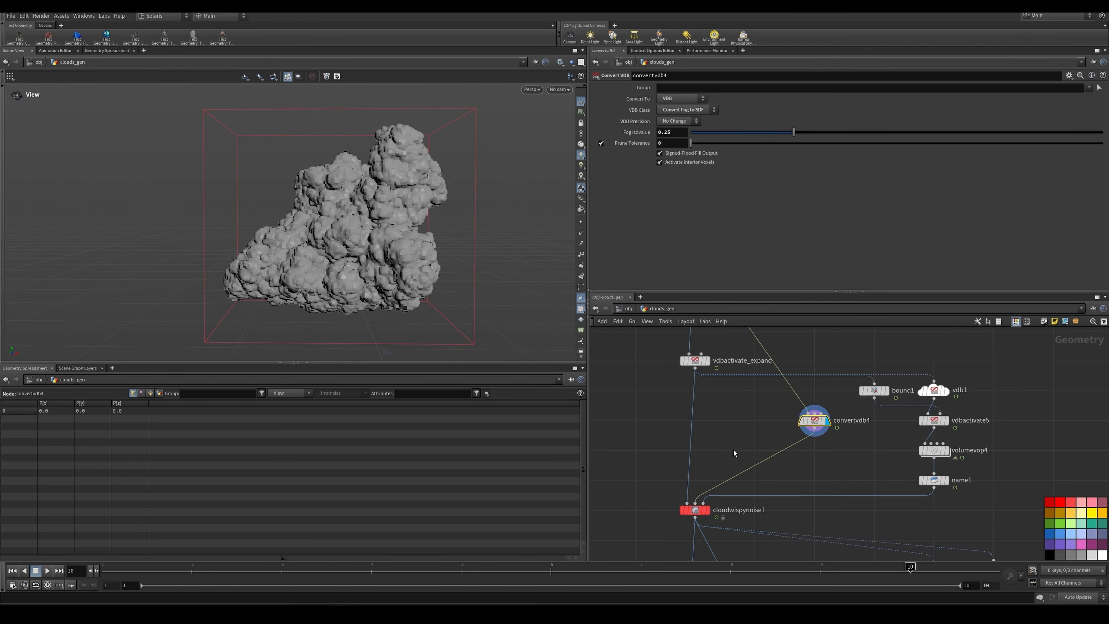
Step: Switch the display back to cloudwispynoise1 to compare the wispy cloud with the SDF source
scroll(733, 450, "down", 3)
middle_click_drag(733, 451, 738, 422)
left_click(722, 458)
scroll(718, 456, "up", 6)
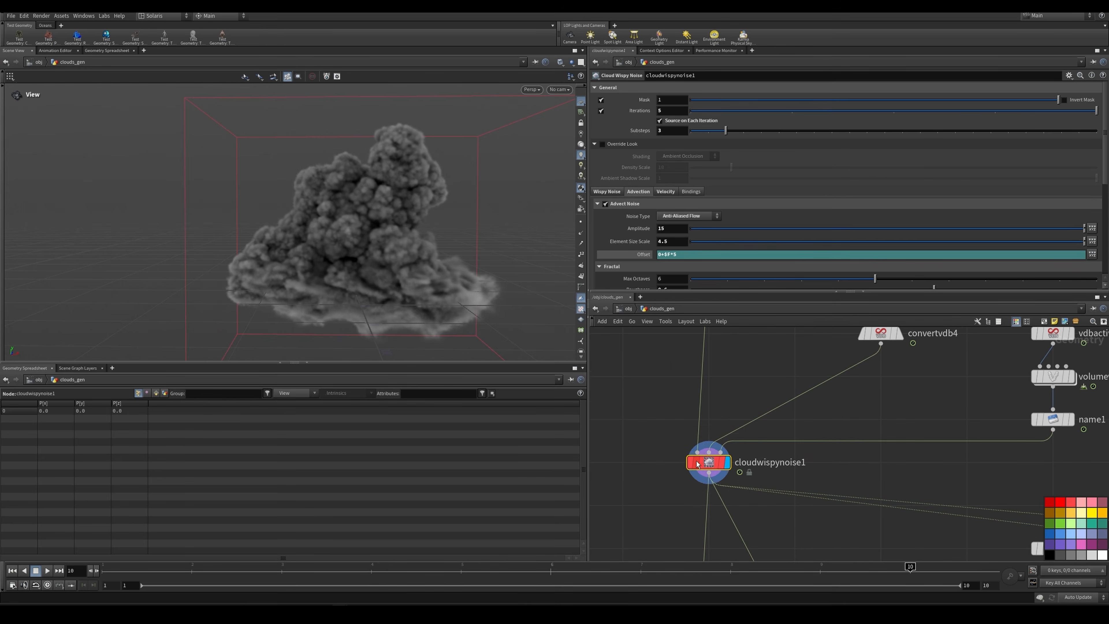
mouse_move(698, 463)
Step: Examine the frame-based Offset expression in the Advect Noise settings of cloudwispynoise1
left_click(663, 259)
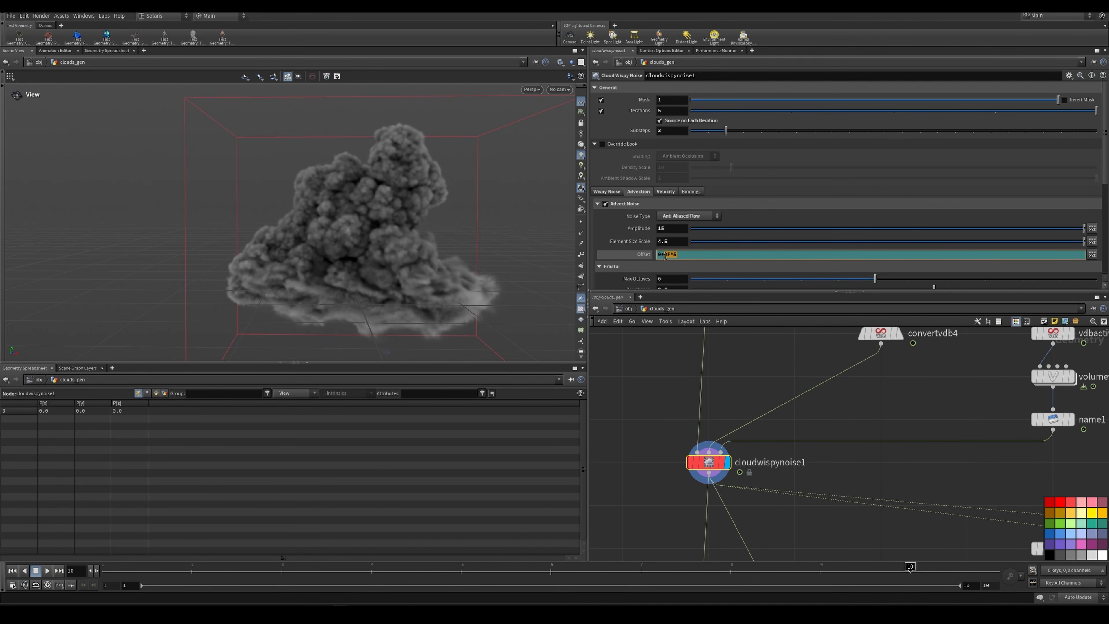
scroll(668, 246, "down", 2)
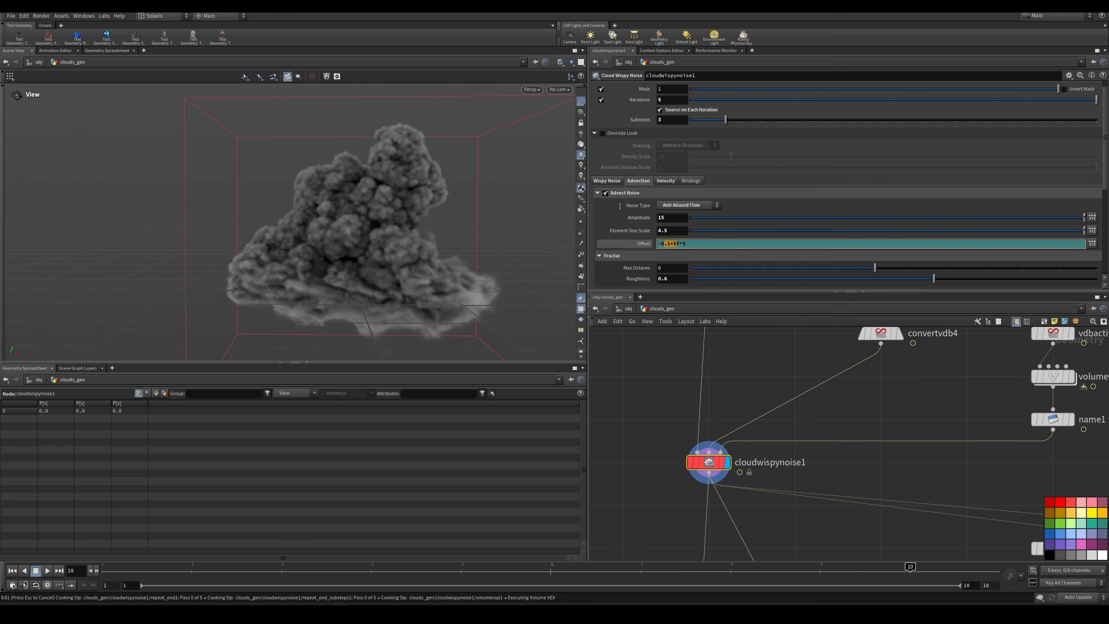
key("Escape")
left_click_drag(646, 427, 780, 488)
left_click_drag(807, 477, 653, 439)
left_click_drag(651, 439, 838, 495)
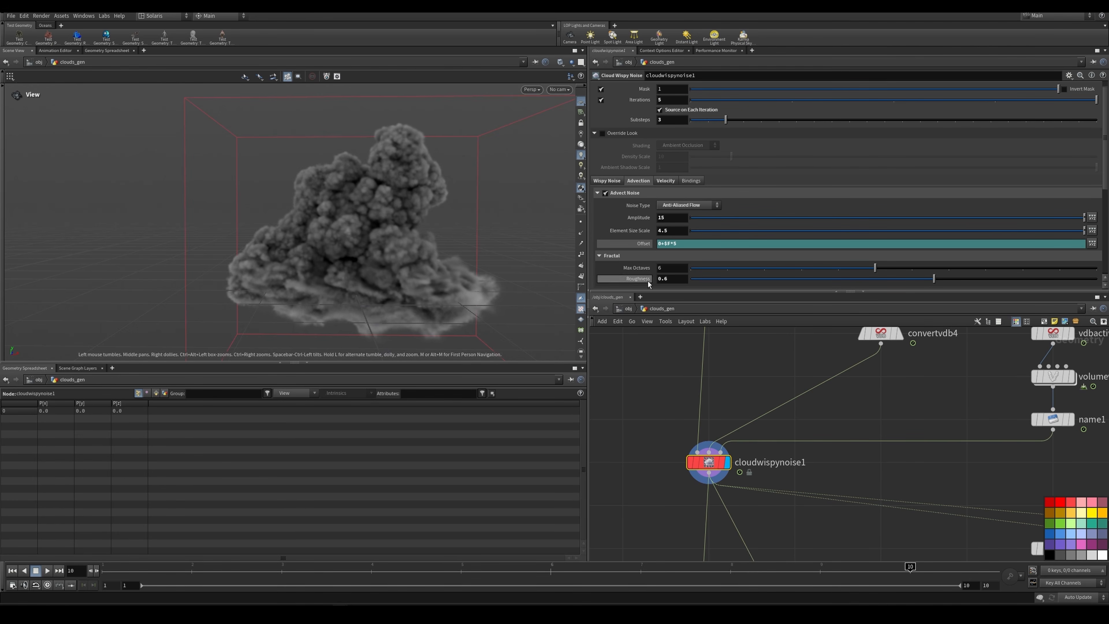
Step: Examine the Noise and Fractal parameters in the Wispy Noise settings of cloudwispynoise1
left_click(606, 180)
scroll(642, 214, "down", 2)
scroll(641, 212, "down", 3)
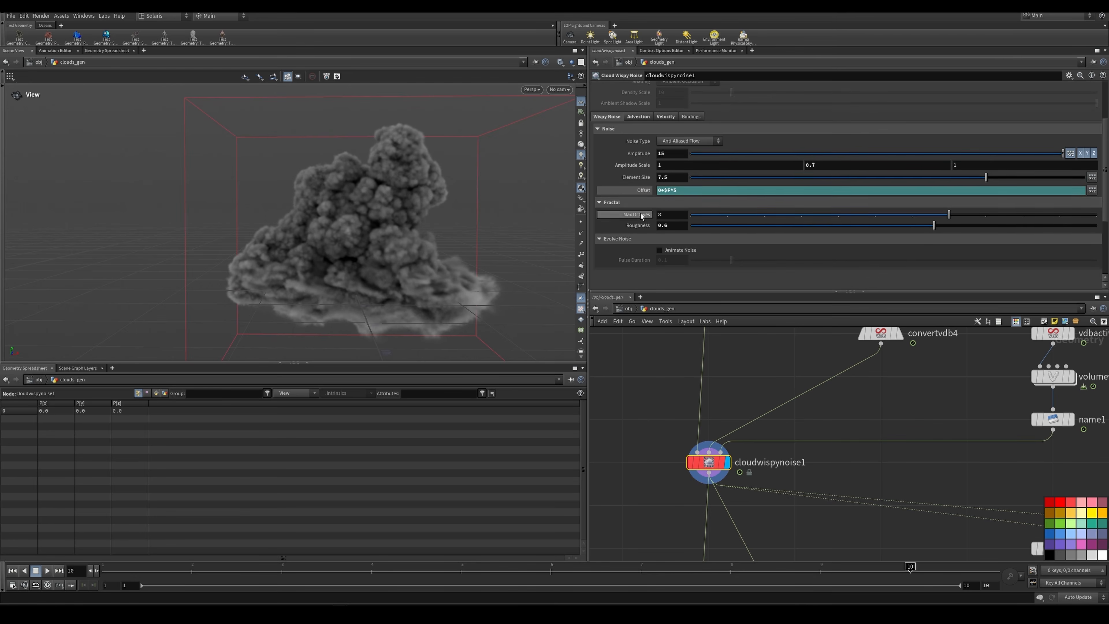
Step: Review the Advection settings of cloudwispynoise1 and open its Velocity settings with the Wind and Reflect Velocity options
scroll(640, 214, "up", 2)
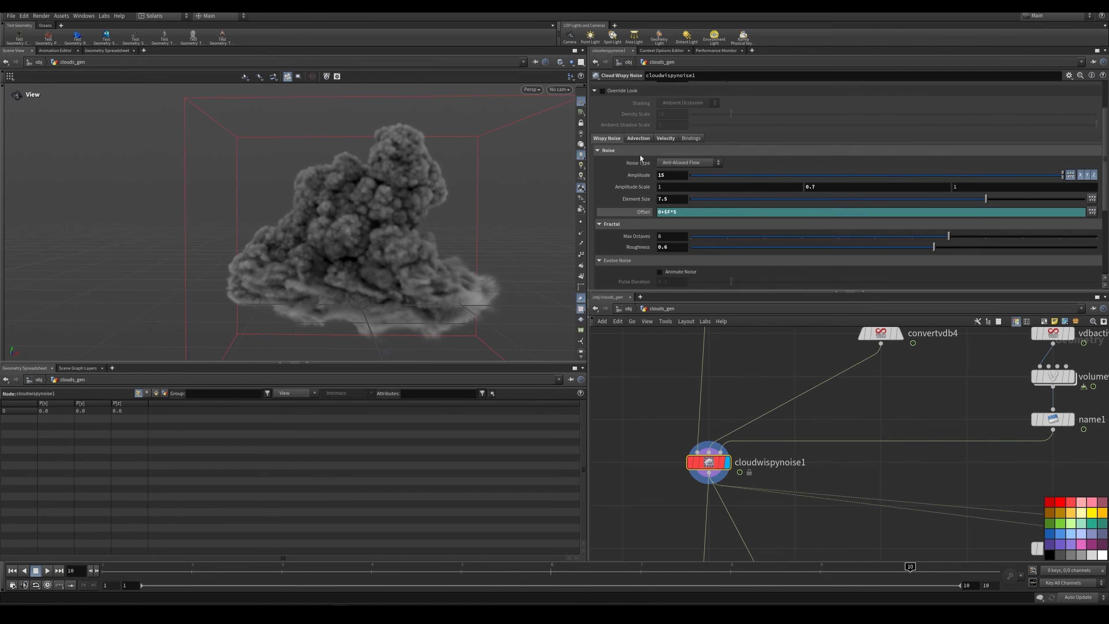
left_click(638, 138)
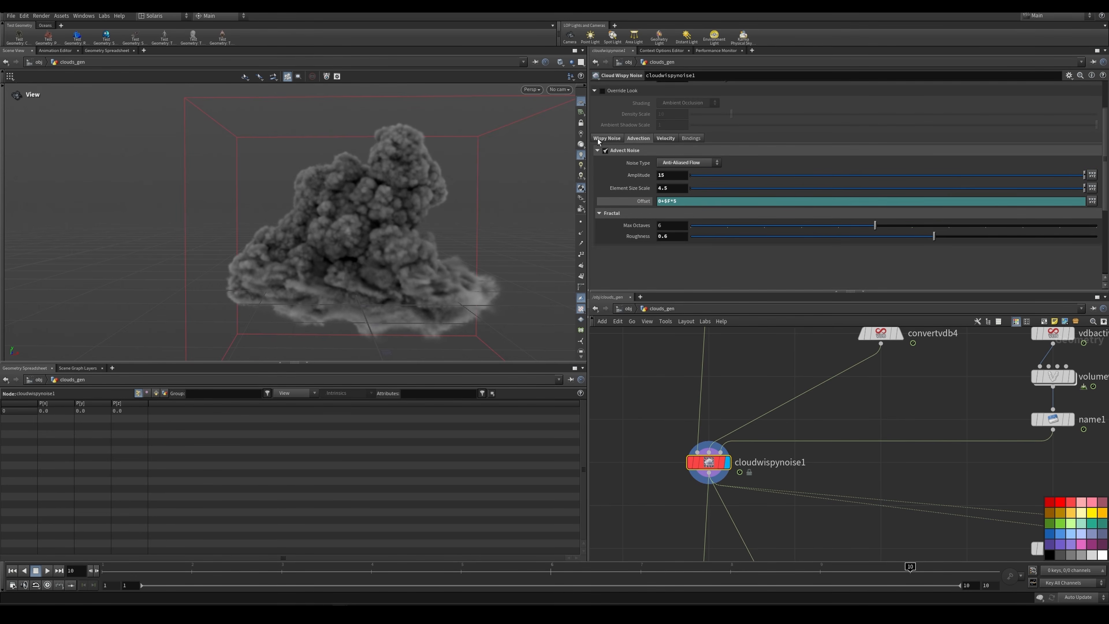
left_click(607, 138)
left_click(638, 138)
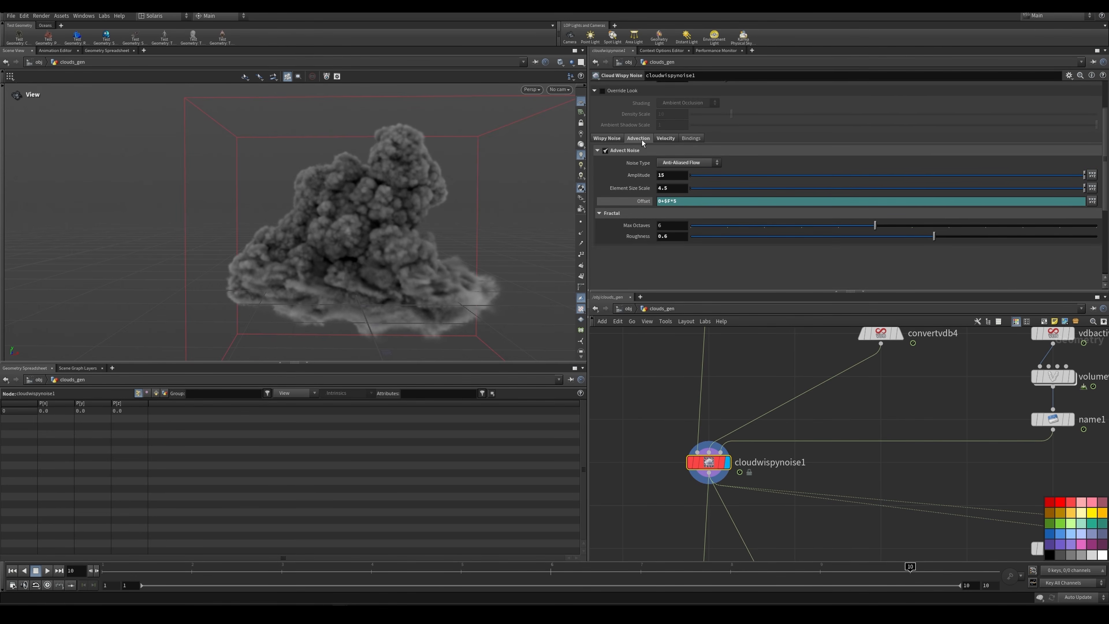
left_click(666, 138)
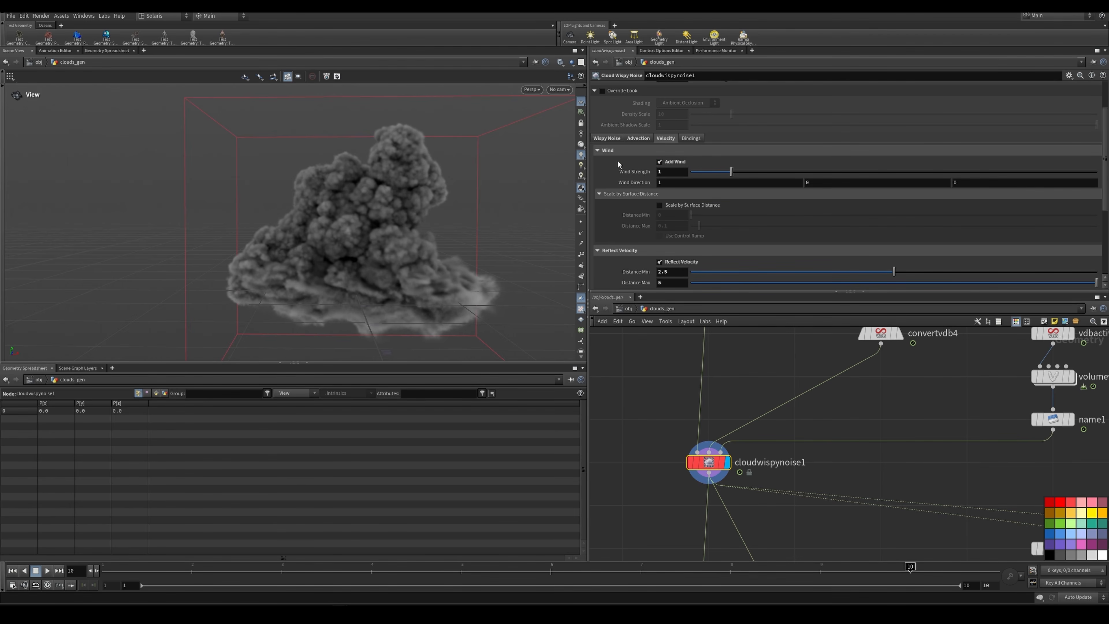
Step: Inspect the wispy base and the full shape of the cloudwispynoise1 cloud from several angles
left_click_drag(421, 258, 265, 255)
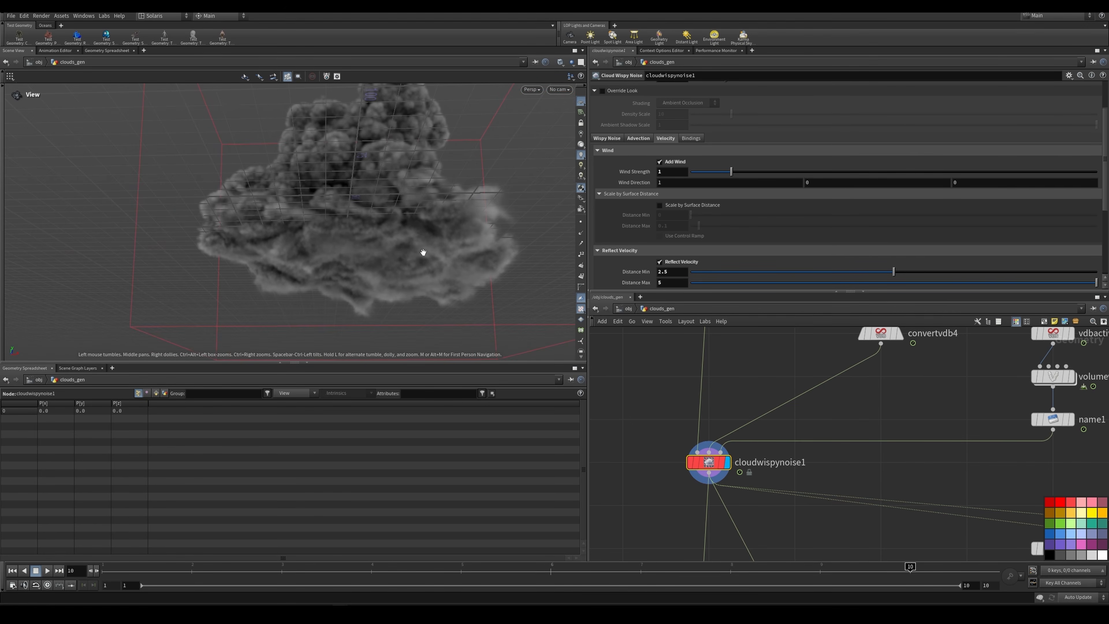
left_click_drag(395, 232, 379, 247)
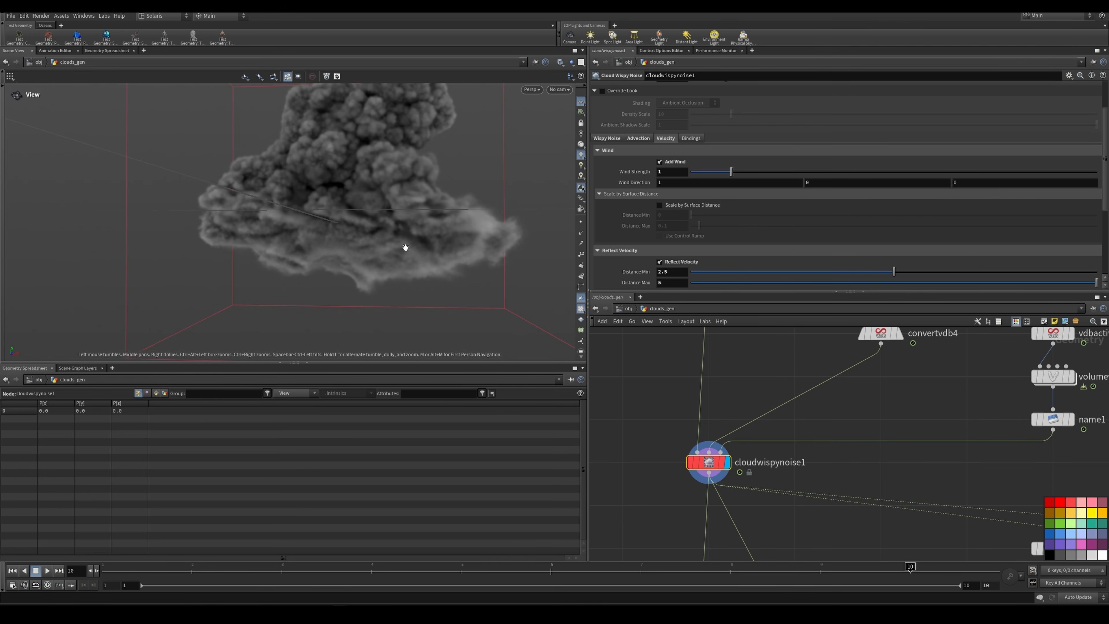
left_click_drag(430, 239, 356, 267)
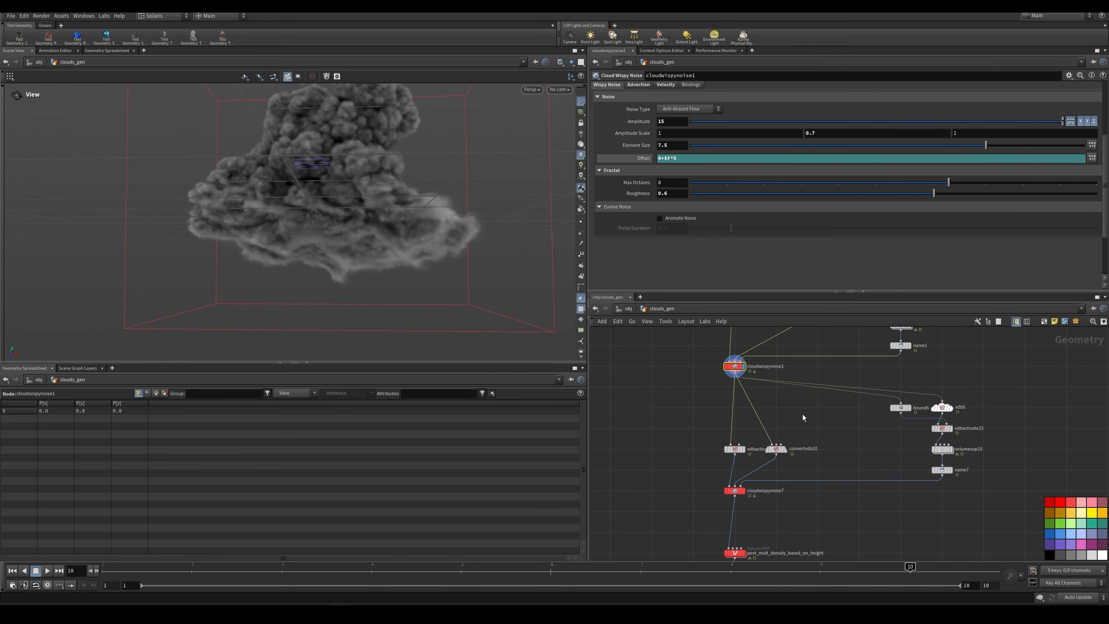
left_click_drag(379, 165, 378, 195)
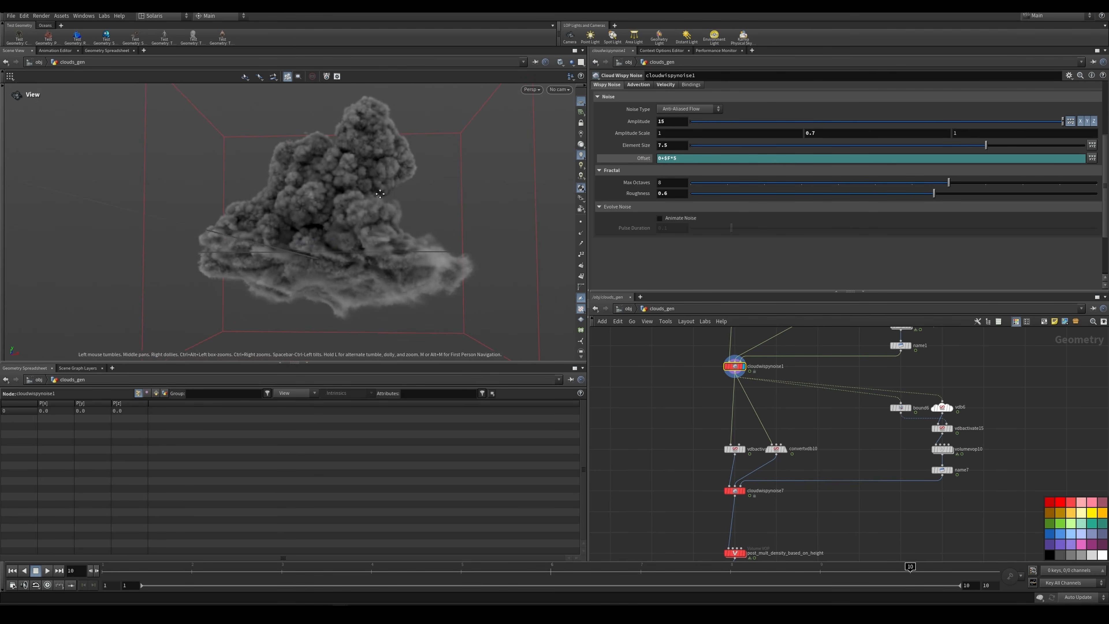
Step: Display the bound6 box and the name7 mask volume that feeds cloudwispynoise7
scroll(911, 408, "up", 3)
left_click(908, 409)
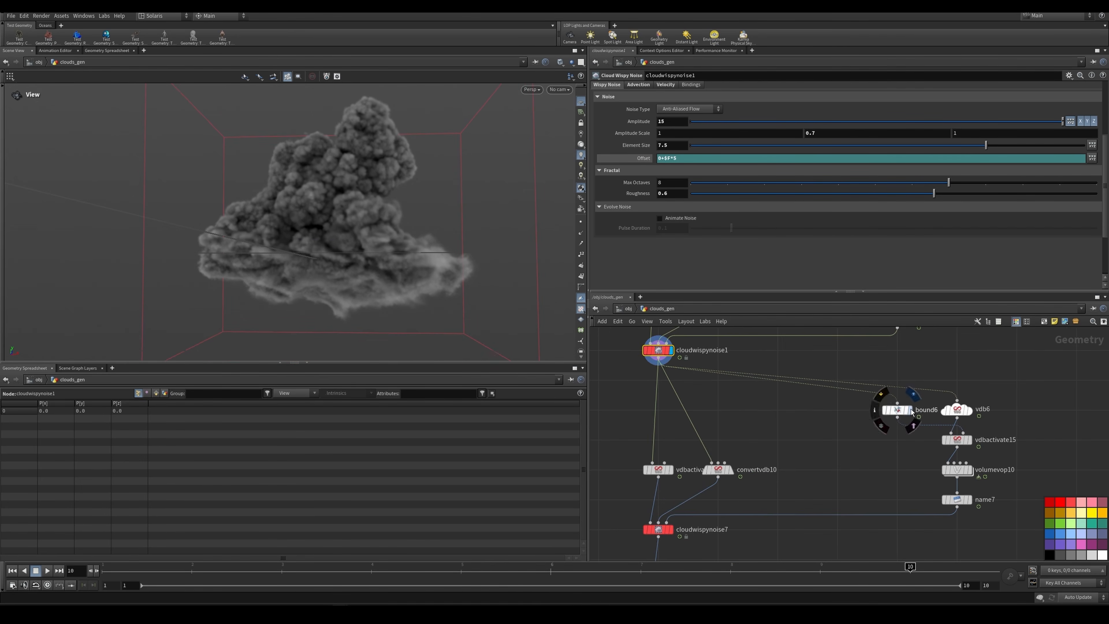
left_click(960, 502)
scroll(419, 214, "down", 3)
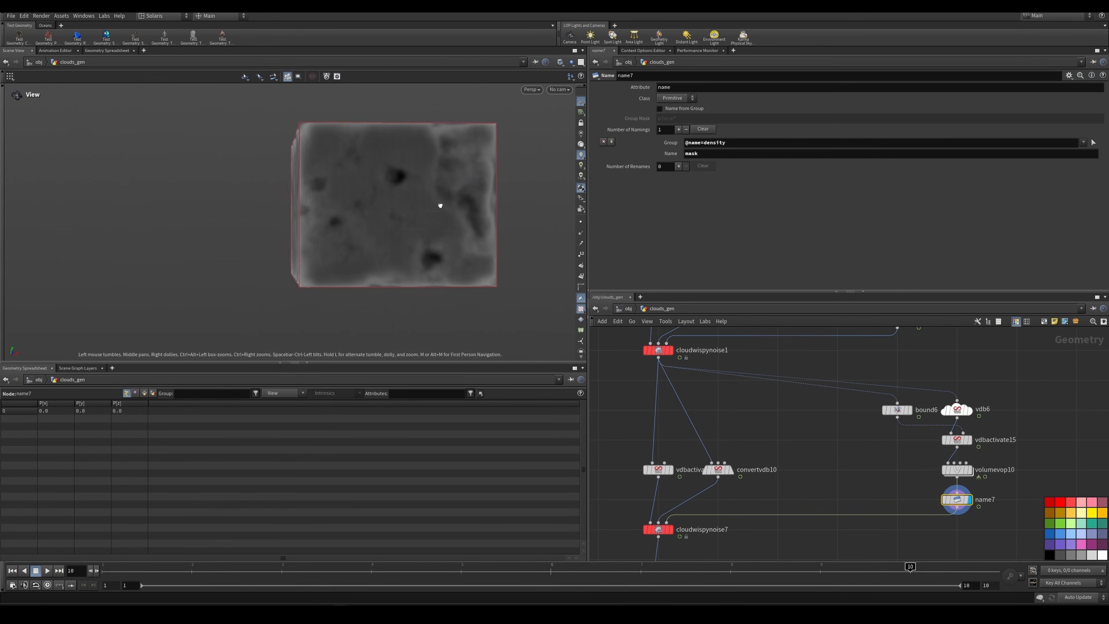
scroll(934, 398, "down", 6)
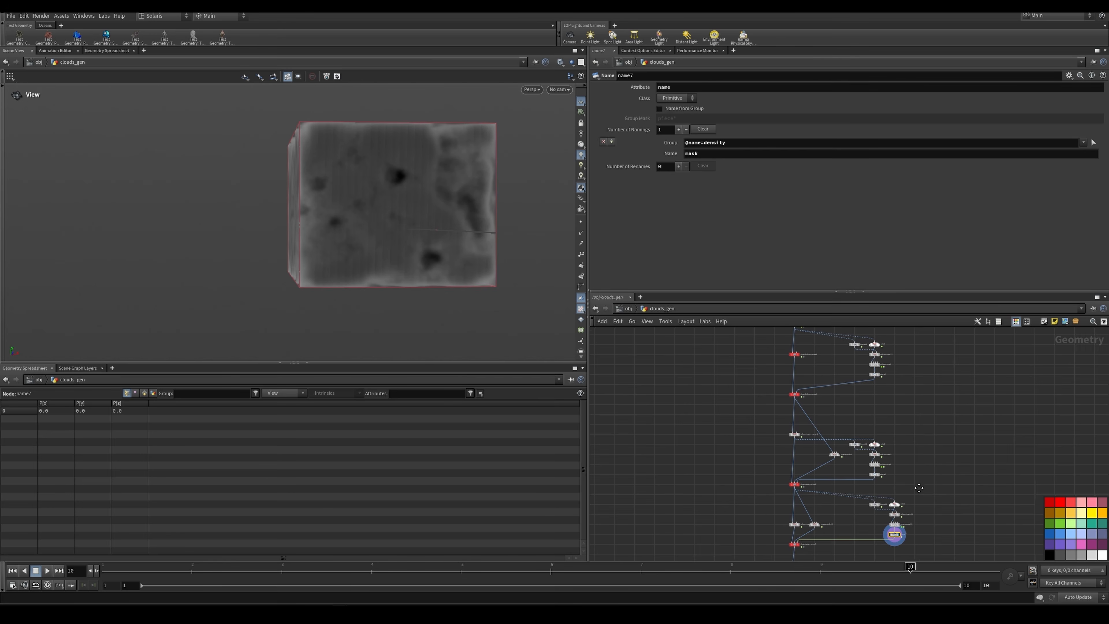
Step: Display volumevop10 and examine its noise settings and the mask pattern they generate
scroll(899, 480, "up", 4)
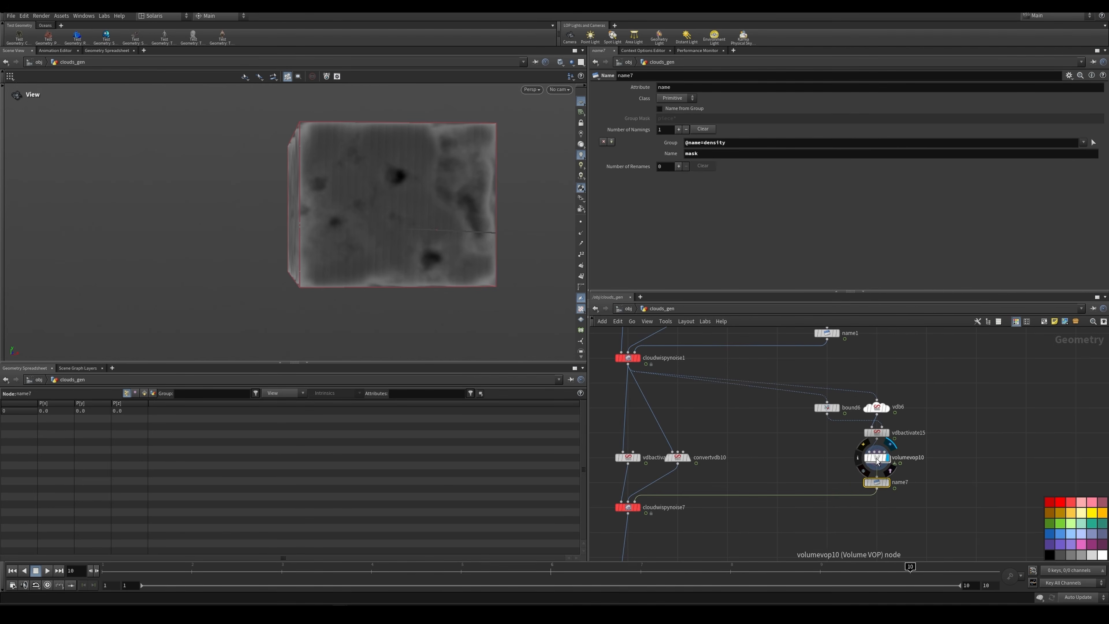
left_click(888, 458)
mouse_move(346, 190)
left_mouse_down()
mouse_move(461, 206)
mouse_move(438, 188)
mouse_move(354, 186)
left_mouse_up()
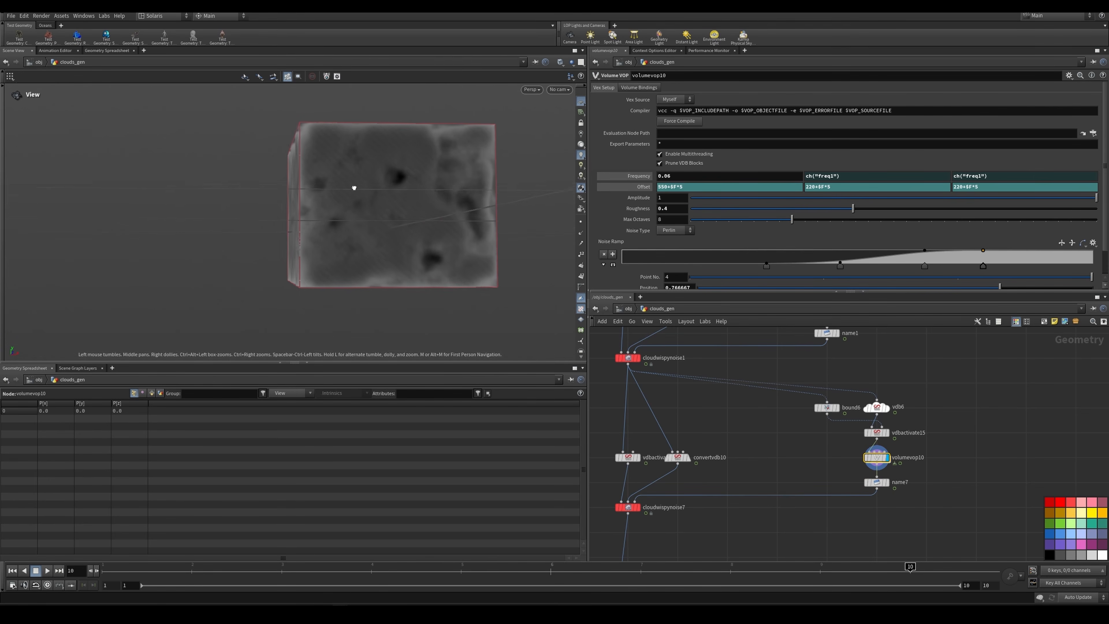
scroll(698, 459, "up", 3)
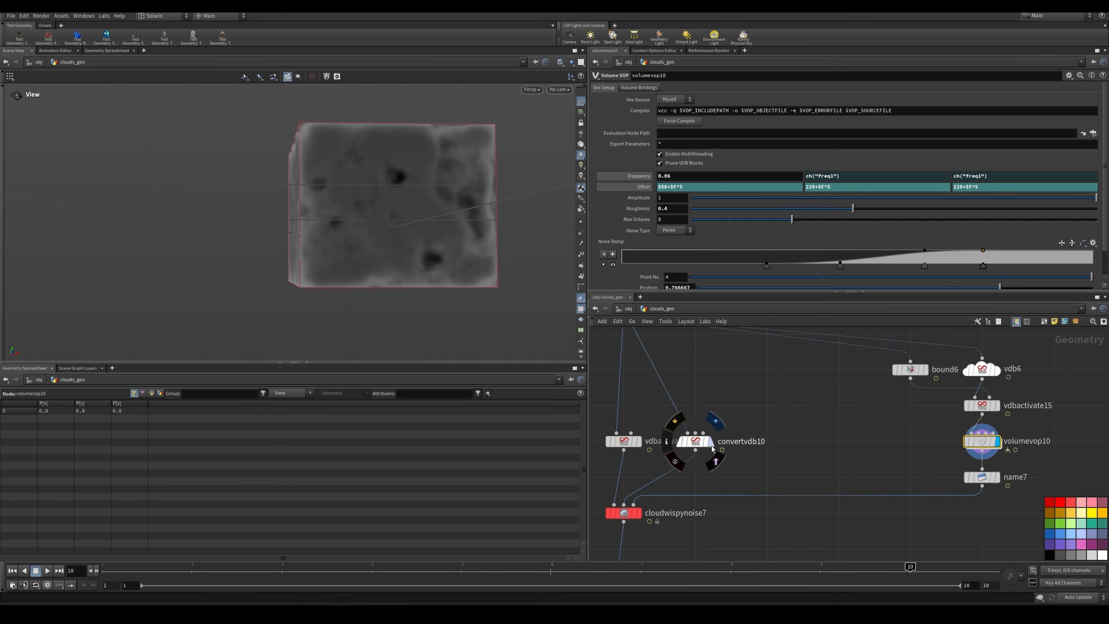
Step: Display convertvdb10 and inspect the SDF surface made from the wispy cloud
left_click(695, 443)
scroll(400, 223, "up", 1)
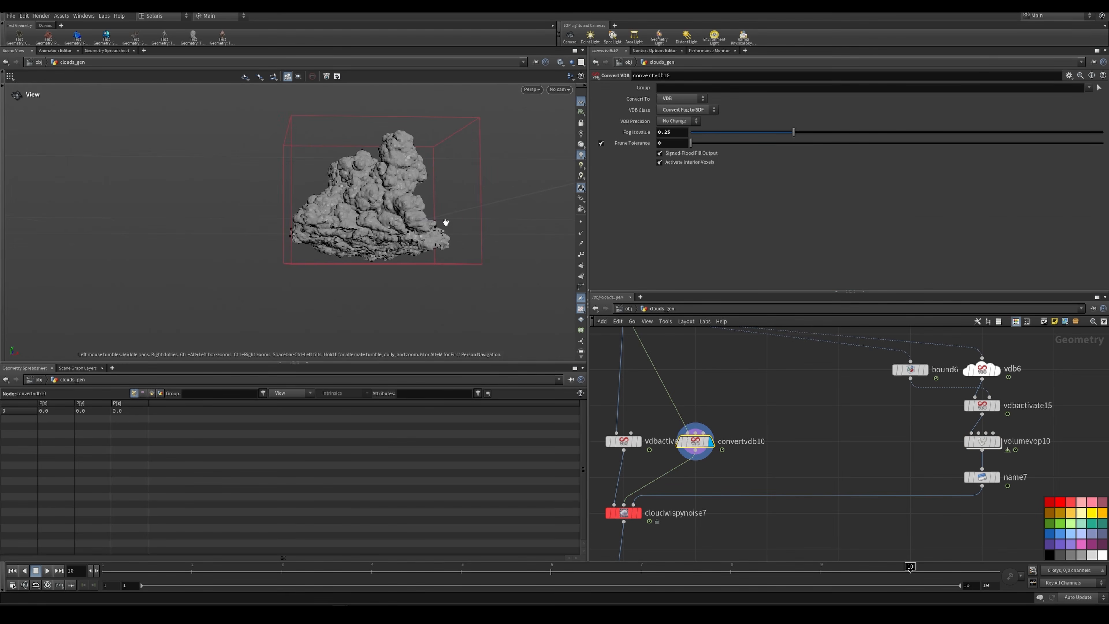
scroll(736, 408, "down", 2)
middle_click_drag(742, 404, 785, 426)
left_click_drag(408, 183, 375, 200)
right_click_drag(402, 226, 437, 220)
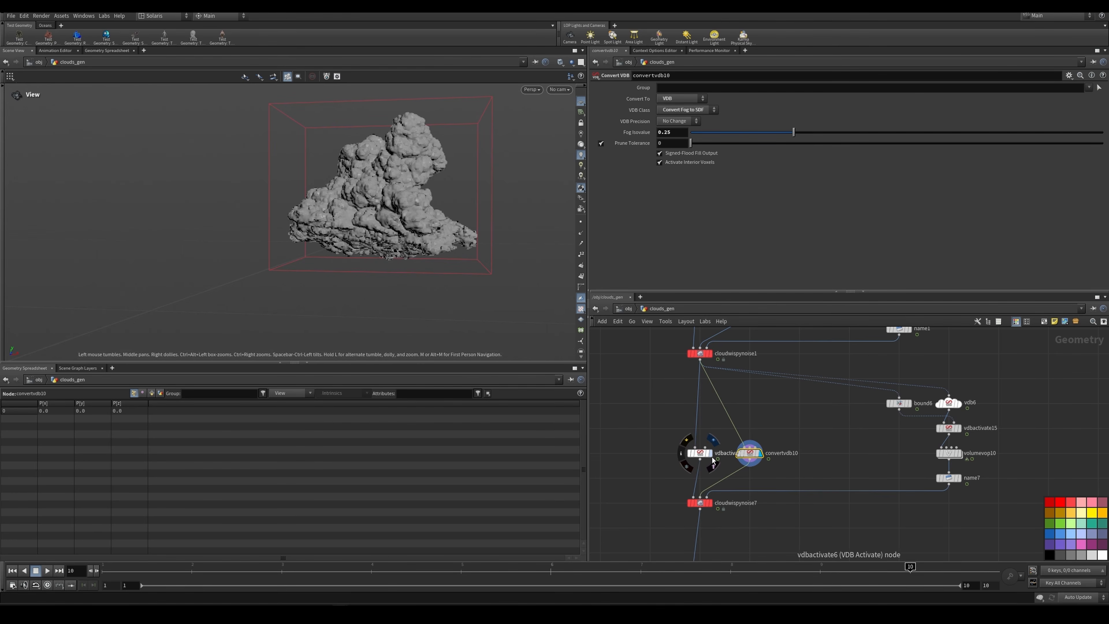
Step: Display vdbactivate6 and review its Expand settings for the density volume
left_click(700, 454)
left_click_drag(653, 431, 721, 467)
middle_click_drag(674, 478, 685, 437)
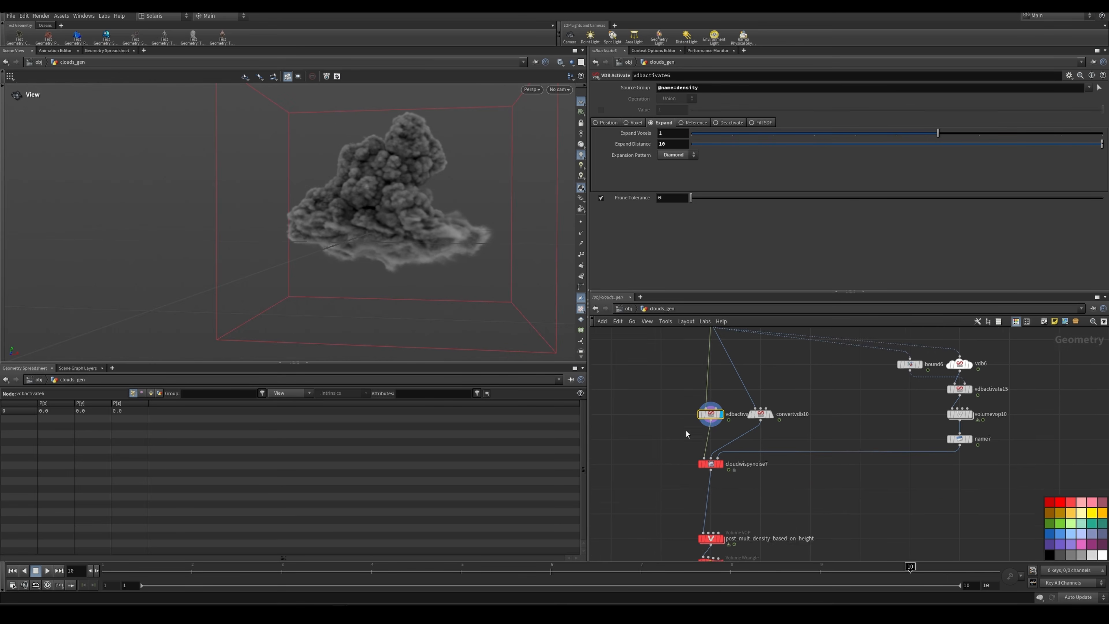
Step: Display cloudwispynoise7 and inspect the finer second wispy noise on the cloud from different angles
scroll(685, 454, "up", 1)
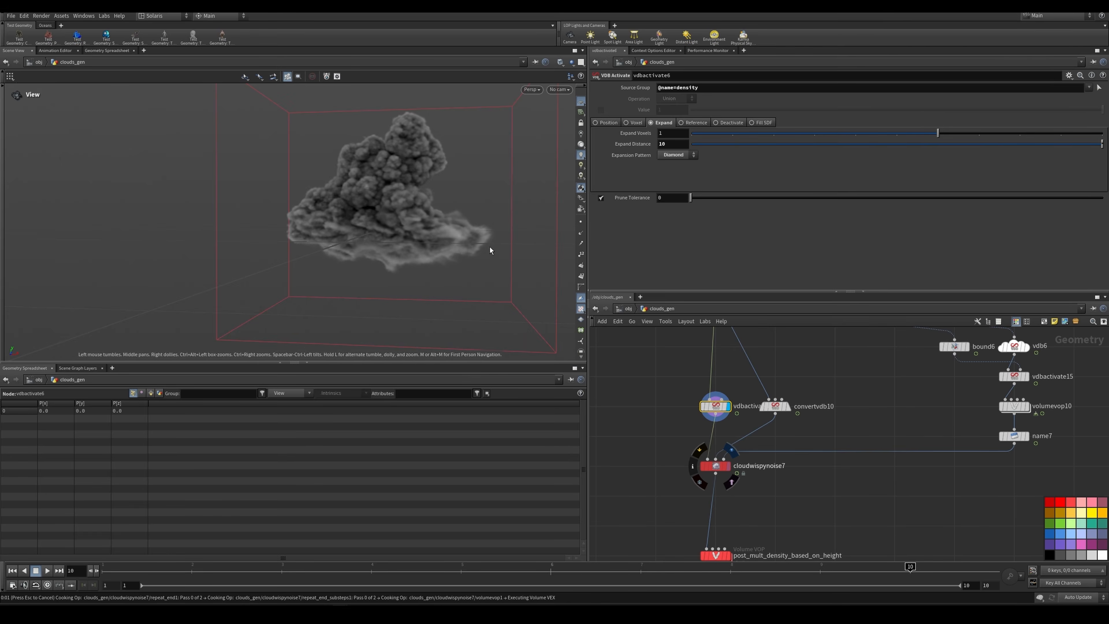
middle_click_drag(410, 166, 407, 201)
right_click_drag(407, 201, 366, 177)
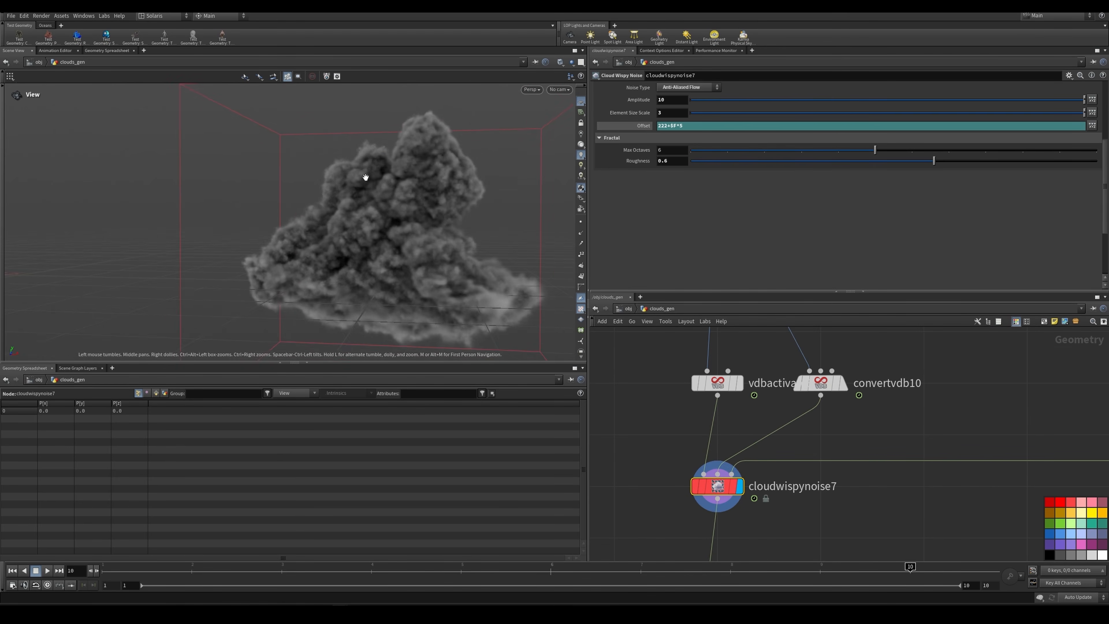
mouse_move(366, 177)
left_mouse_down()
mouse_move(334, 173)
mouse_move(380, 169)
left_mouse_up()
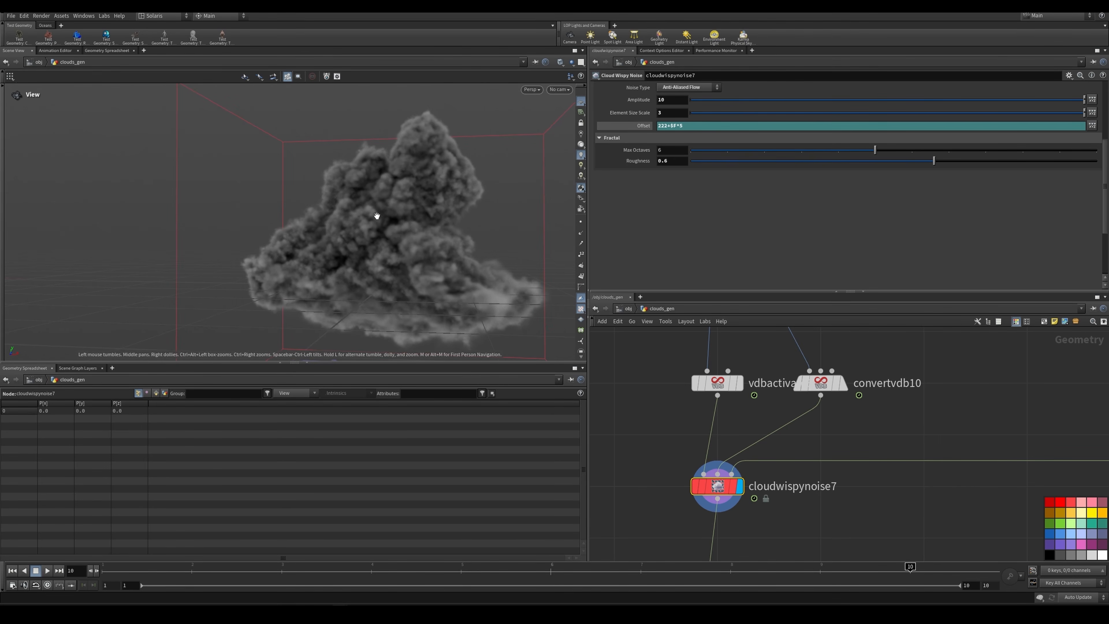
right_click_drag(458, 212, 381, 224)
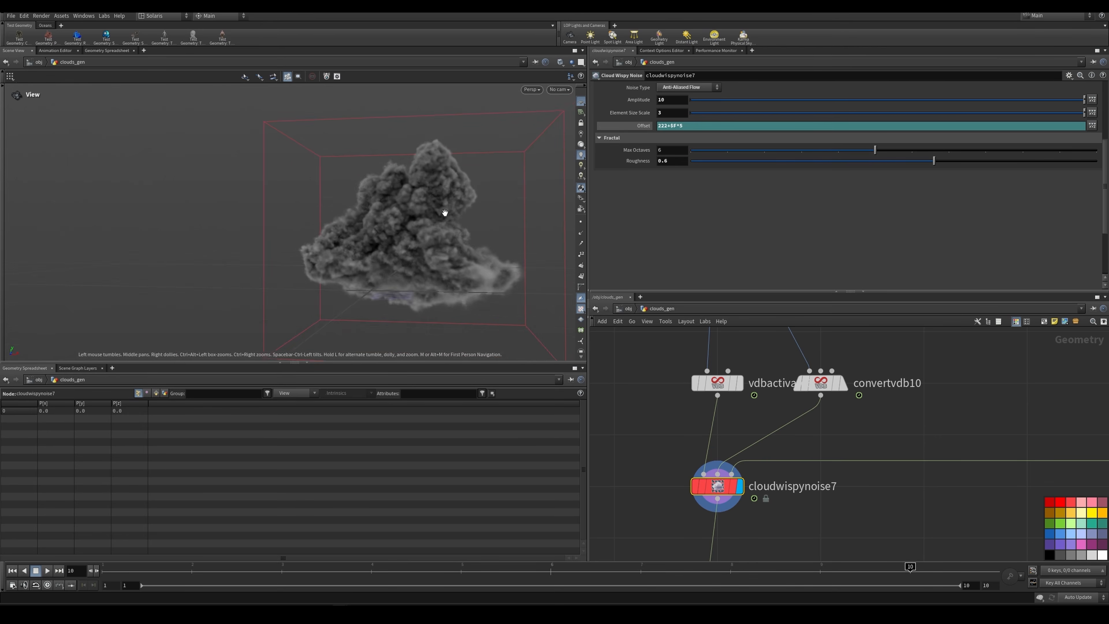
middle_click_drag(445, 213, 436, 235)
right_click_drag(436, 235, 397, 218)
left_click_drag(397, 219, 407, 236)
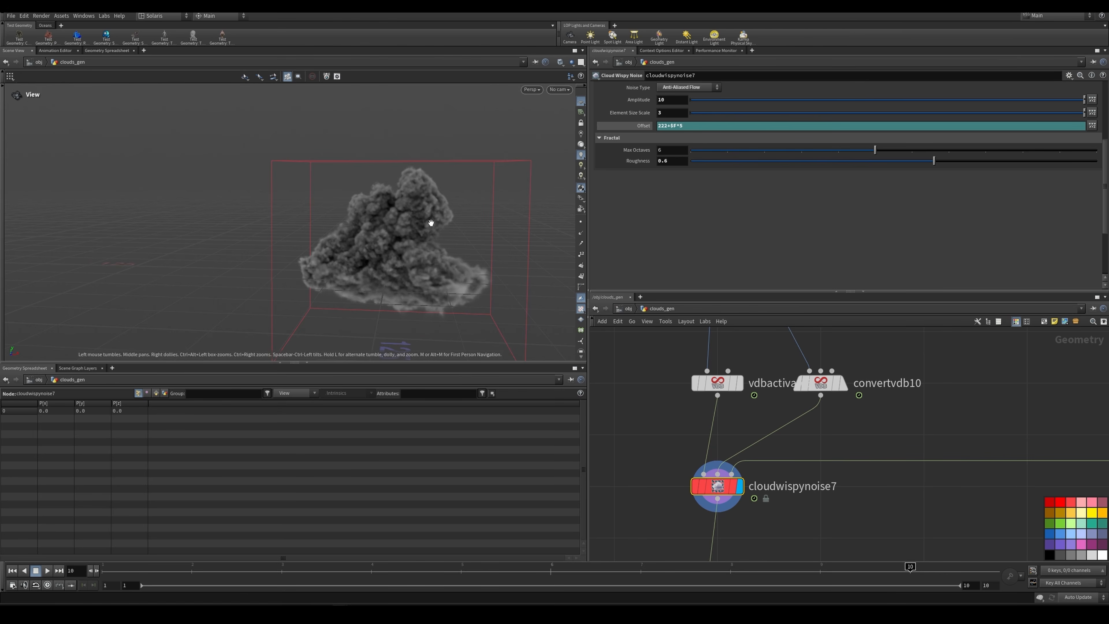
Step: Display post_mult_density_based_on_height, review its Height Ramp and inspect the density at the cloud's base
scroll(792, 410, "down", 4)
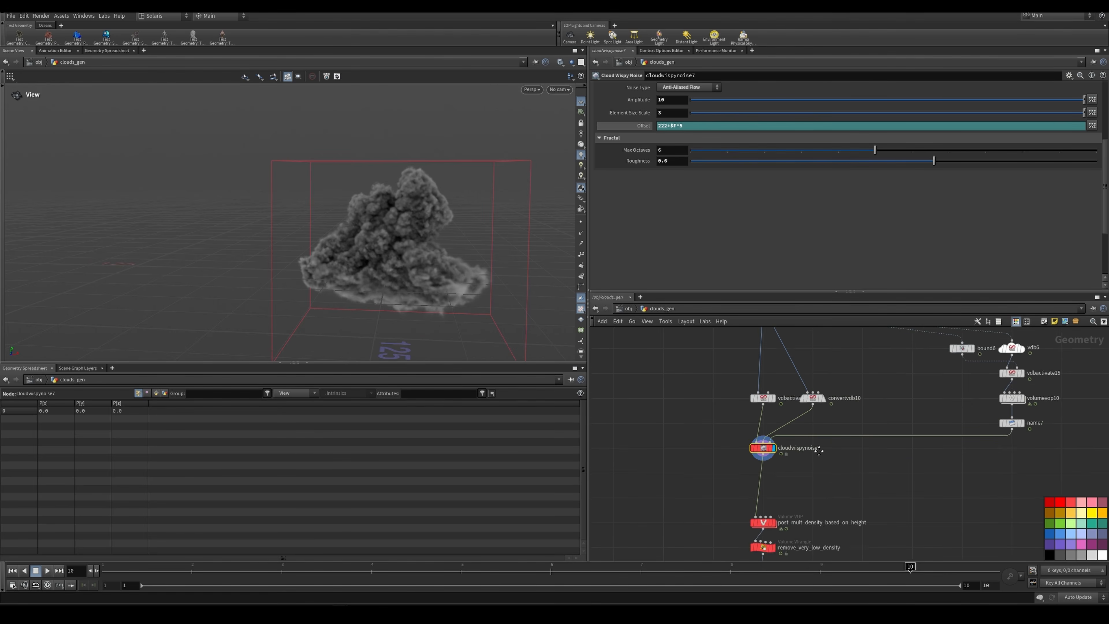
middle_click_drag(778, 520, 791, 450)
scroll(791, 450, "up", 4)
left_click(790, 451)
scroll(840, 422, "down", 5)
middle_click_drag(854, 419, 824, 430)
scroll(823, 429, "up", 3)
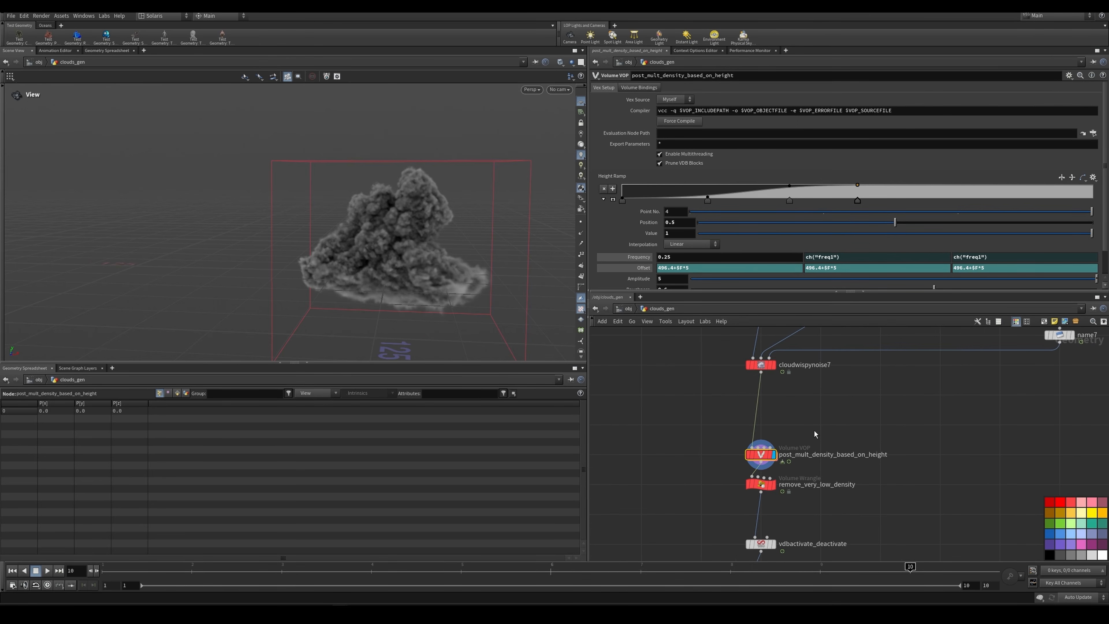
left_click_drag(439, 280, 380, 288)
scroll(381, 287, "up", 1)
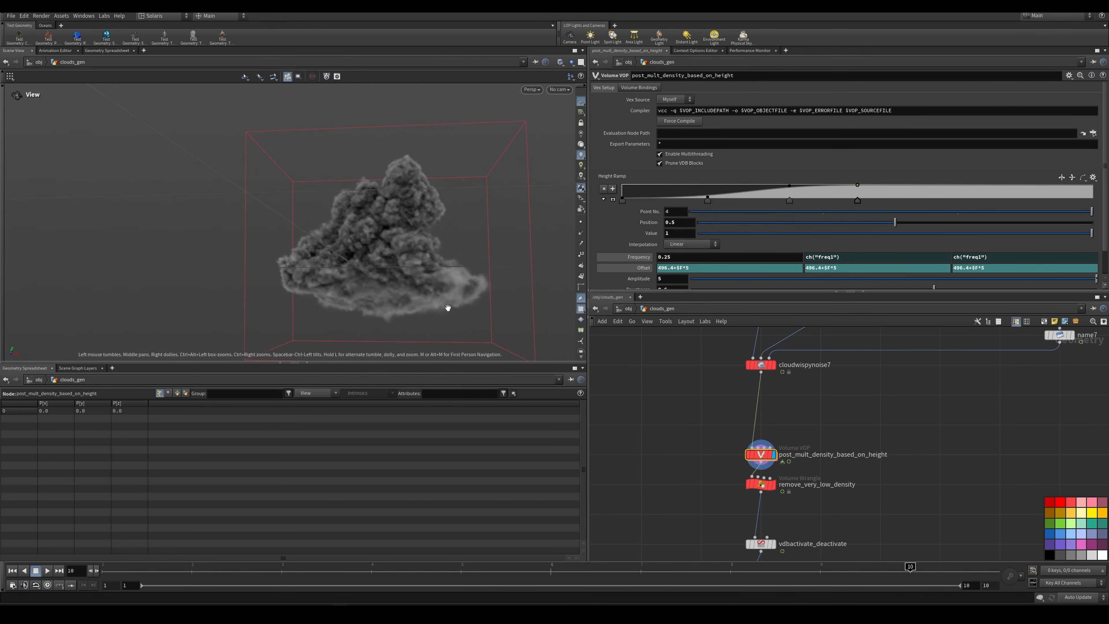
scroll(745, 459, "up", 2)
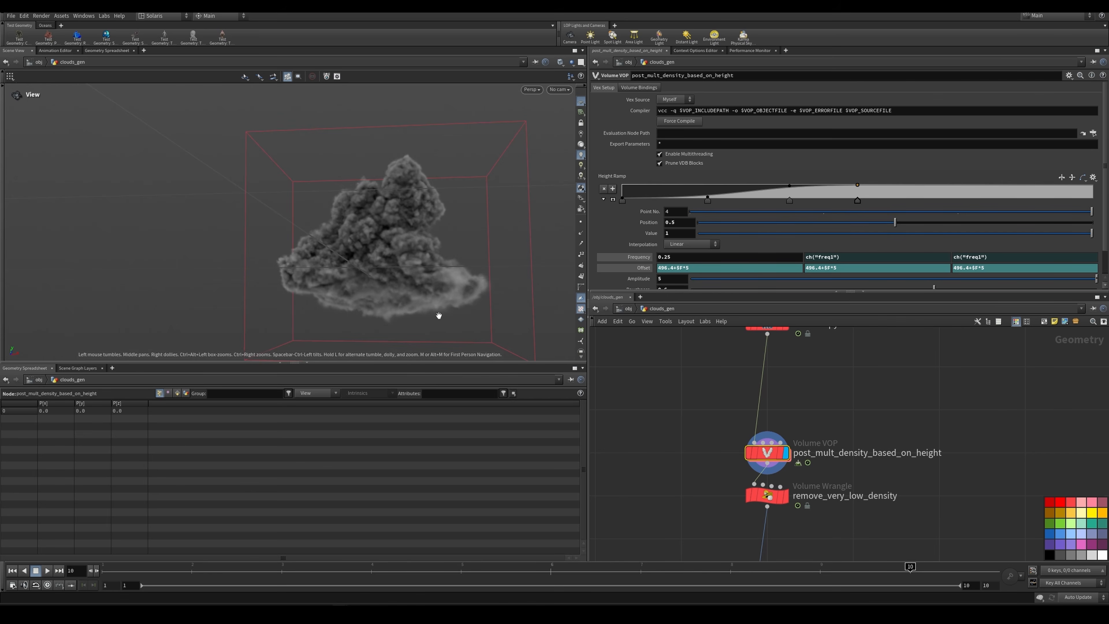
Step: Display remove_very_low_density and examine its threshold expression and the cloud it outputs
scroll(738, 437, "down", 1)
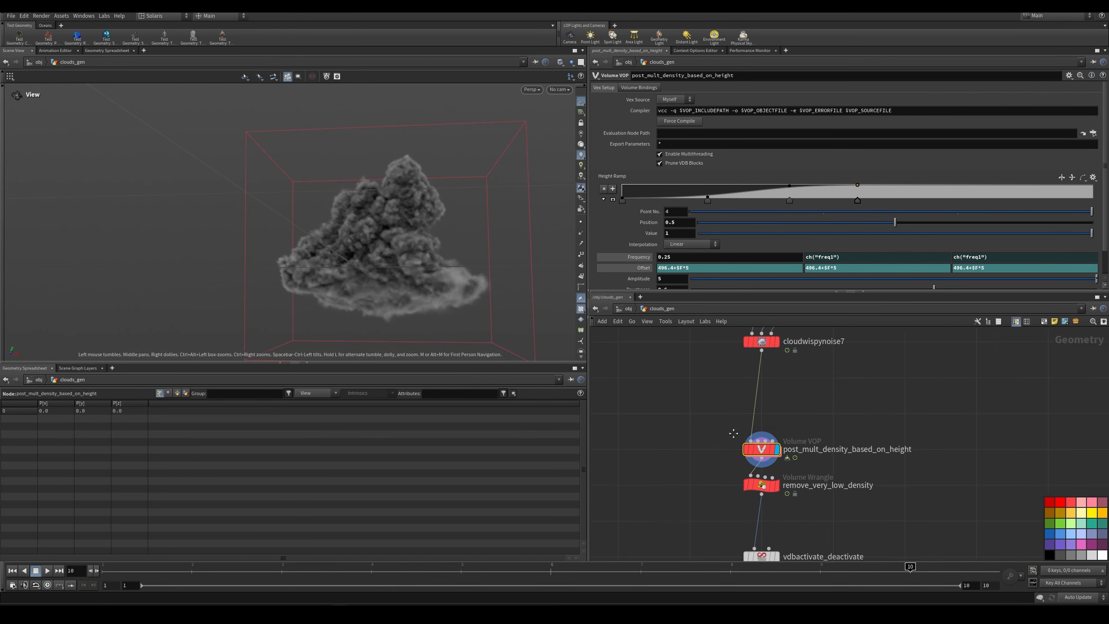
middle_click_drag(763, 485, 743, 448)
scroll(743, 448, "up", 3)
left_click(743, 448)
key("r")
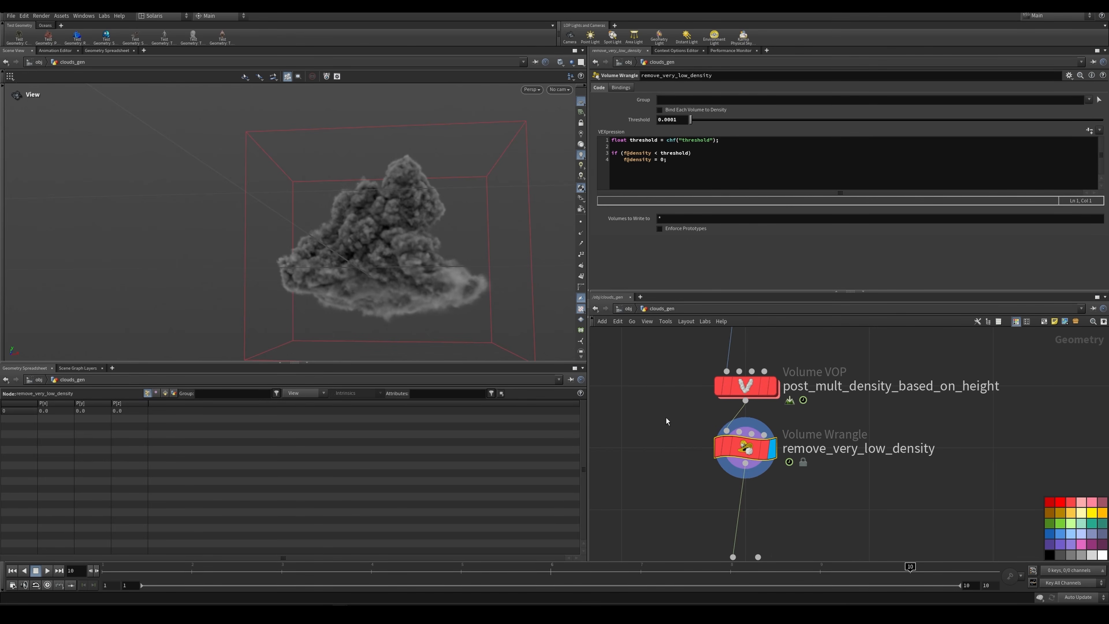
middle_click_drag(817, 482, 822, 431)
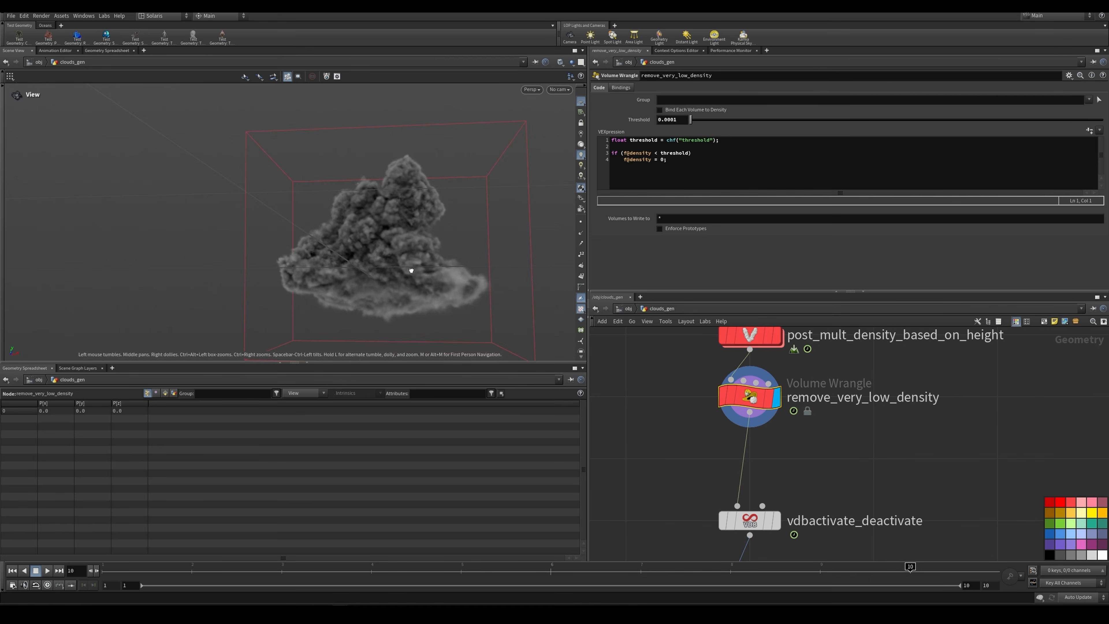
left_click_drag(414, 296, 418, 261)
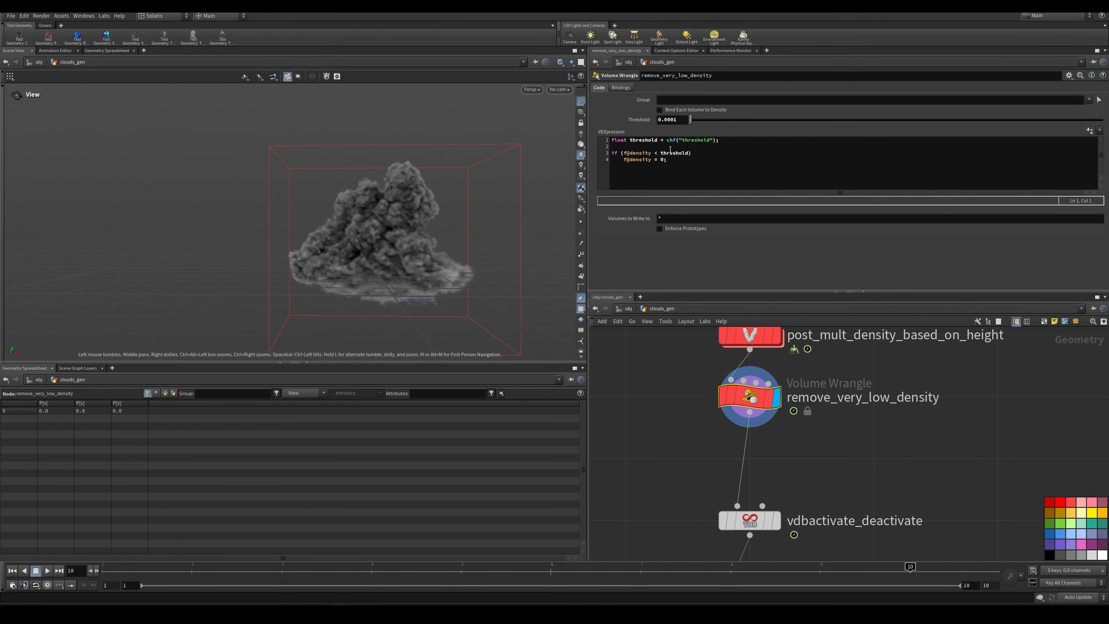
Step: Display vdbactivate_deactivate and check how its Deactivate settings affect the volume's bounding box
scroll(678, 419, "down", 2)
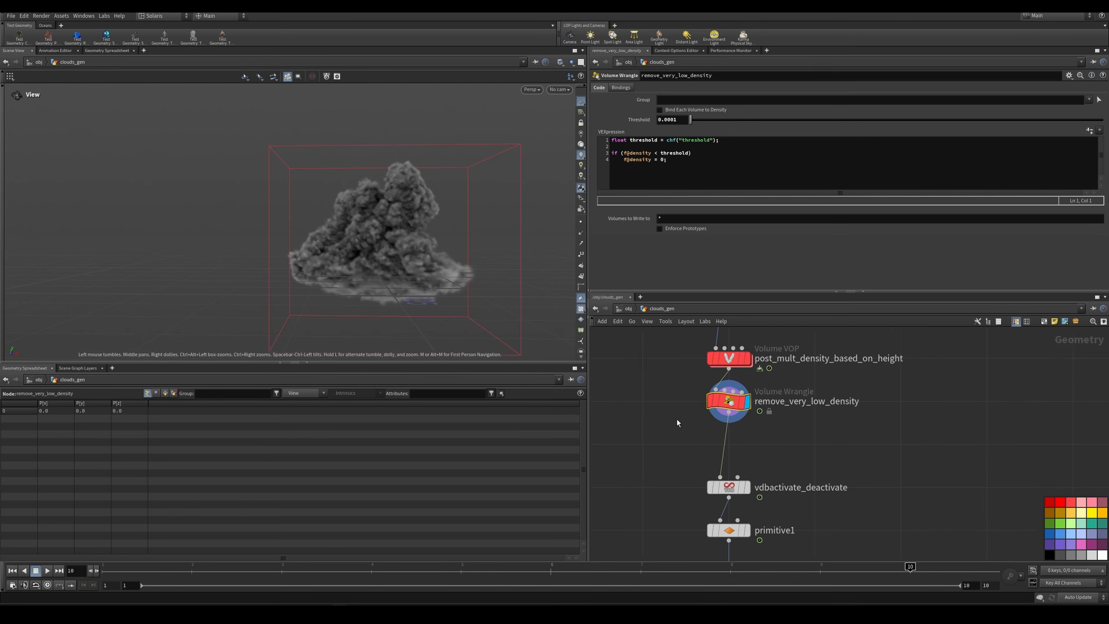
scroll(738, 485, "up", 1)
middle_click_drag(741, 487, 737, 393)
left_click(737, 395)
left_click(734, 395)
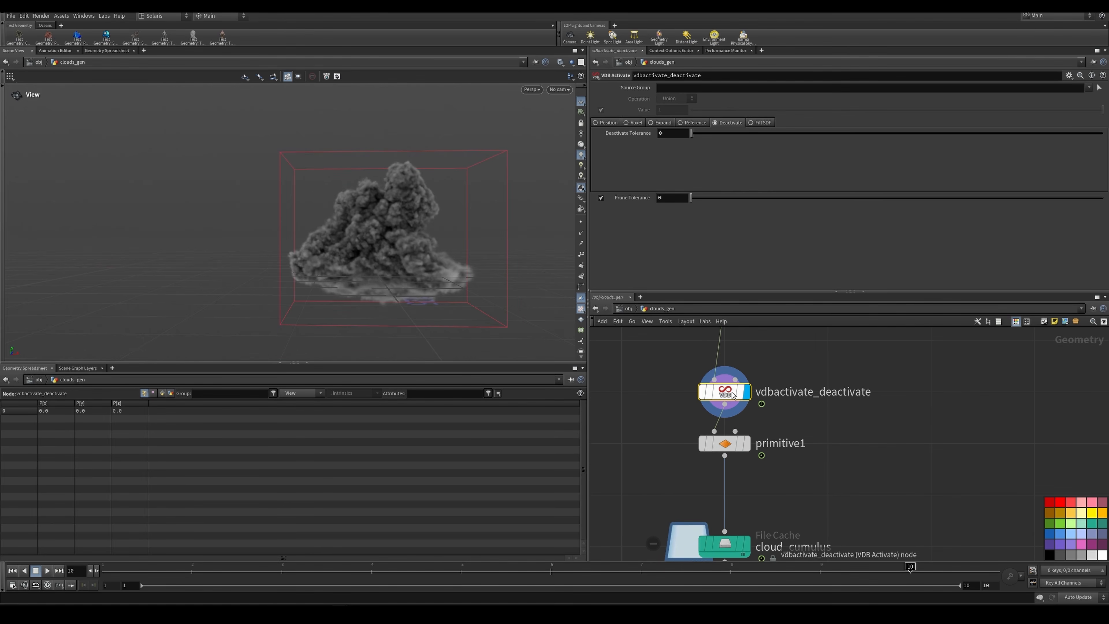
Step: Display primitive1 and view its VDB volume options for writing 16-bit floats
scroll(754, 408, "down", 2)
scroll(738, 396, "up", 2)
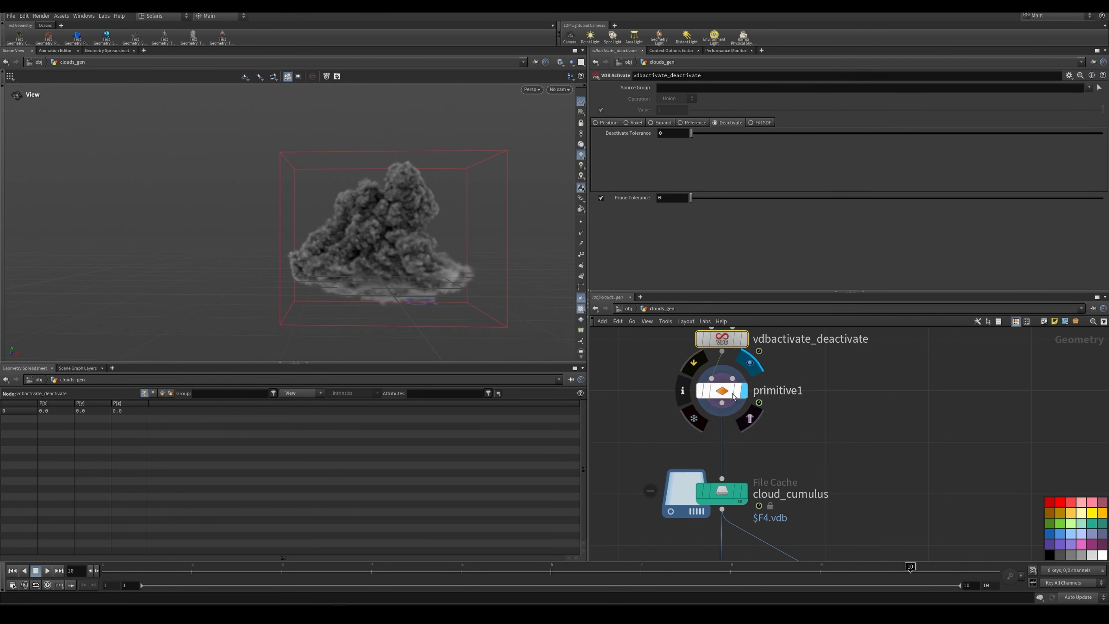
left_click(731, 395)
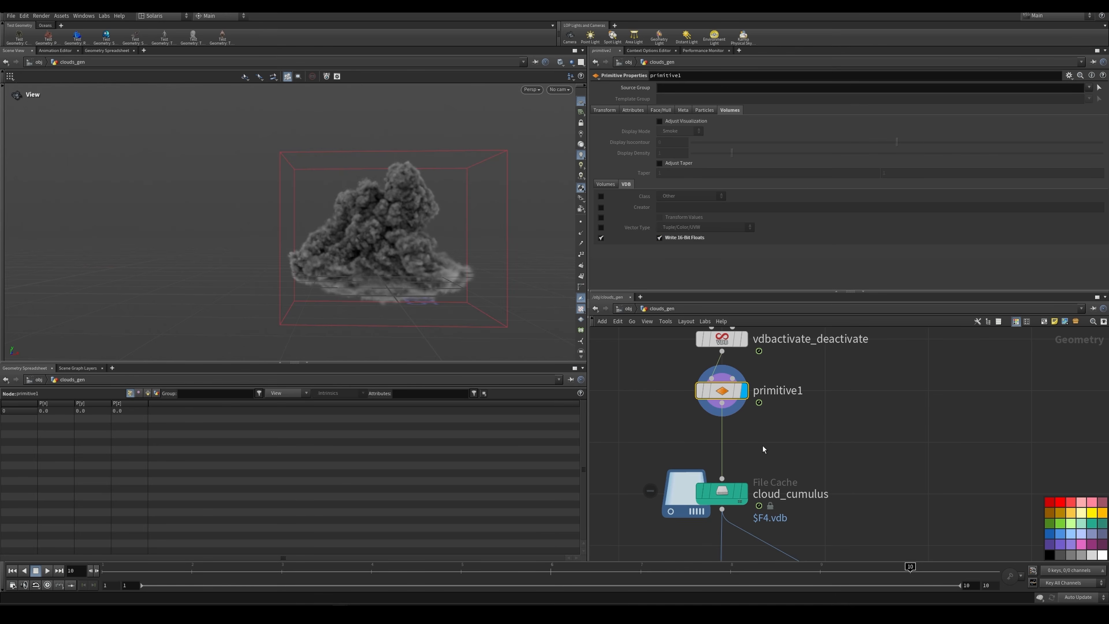
Step: Display the cloud_cumulus file cache and inspect the cached cloud from different angles
left_click(746, 488)
left_click_drag(371, 197, 448, 237)
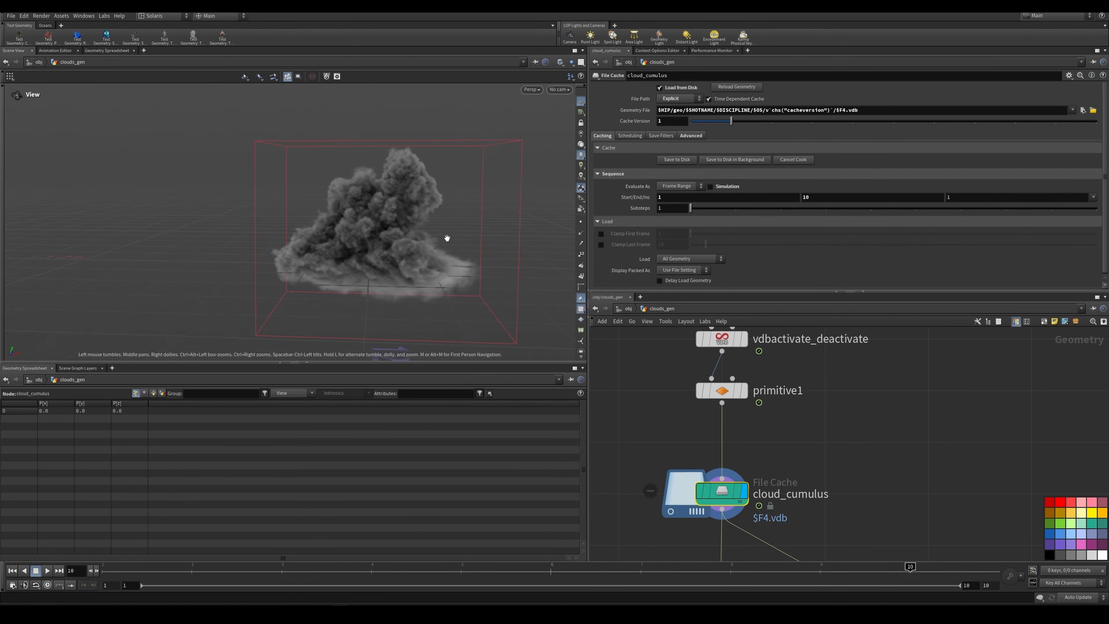
middle_click_drag(439, 232, 402, 214)
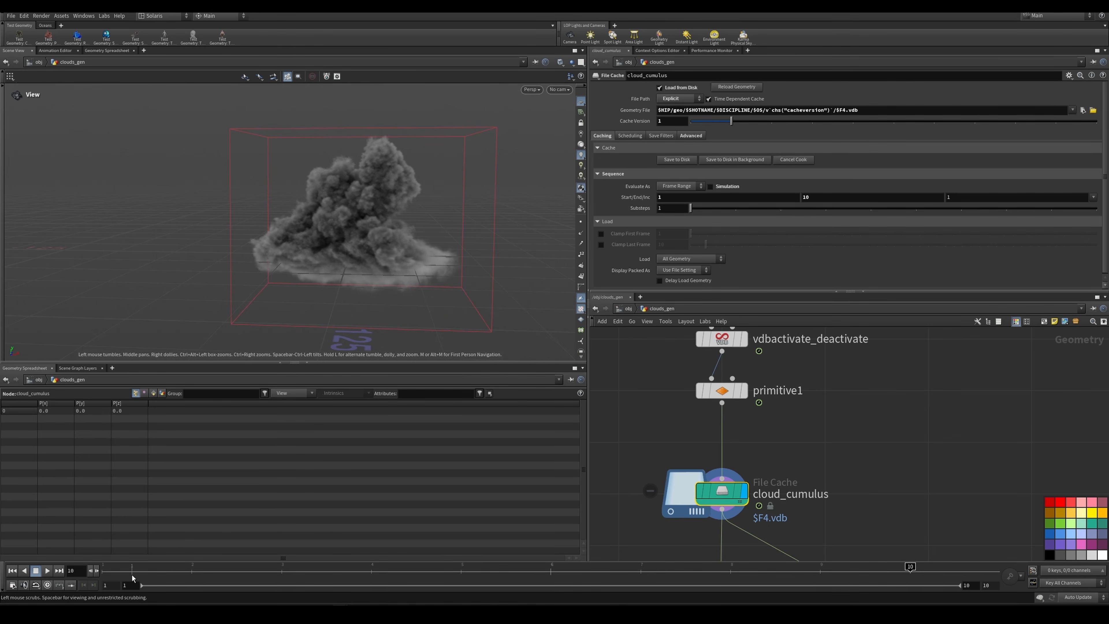
Step: Scrub through the ten cached frames of cloud_cumulus and compare the cloud variations
left_click_drag(132, 575, 216, 576)
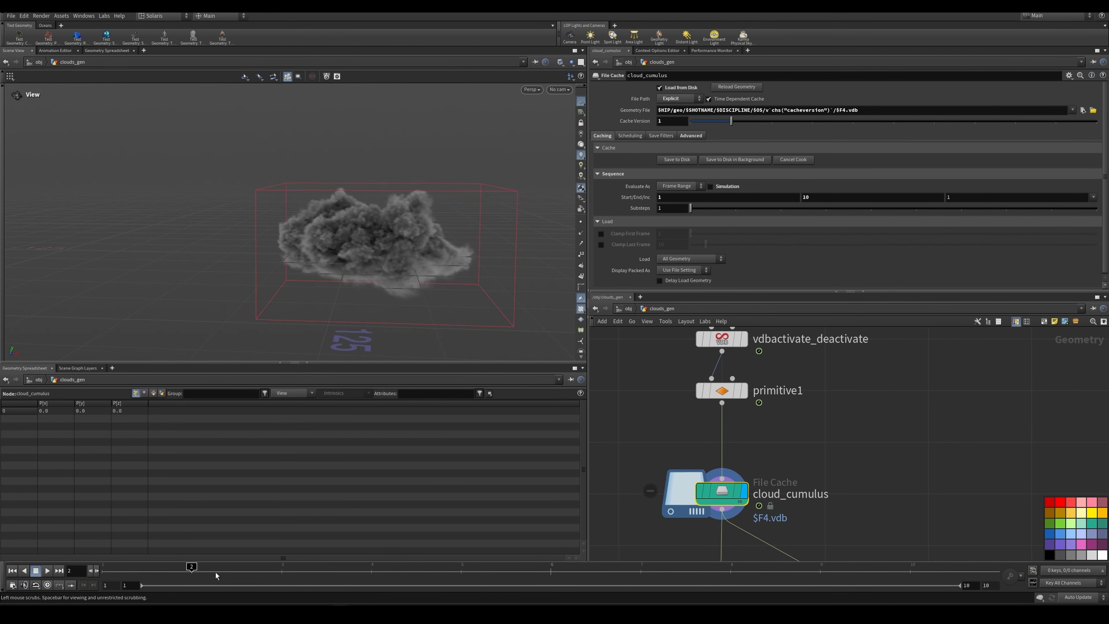
left_click_drag(293, 578, 463, 582)
scroll(799, 472, "down", 4)
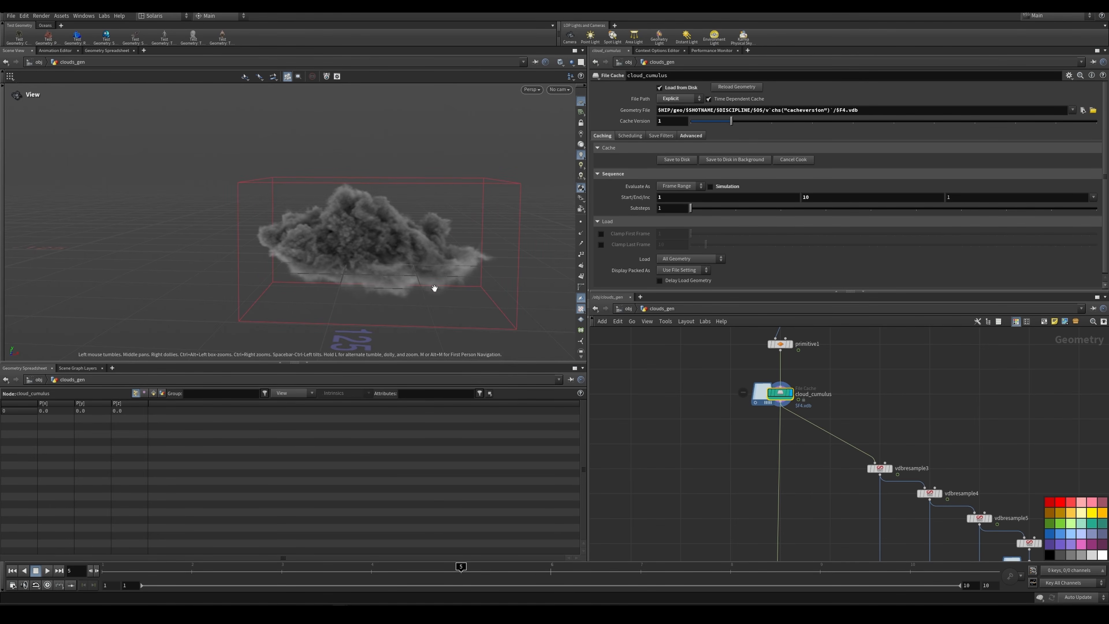
middle_click_drag(415, 232, 362, 214)
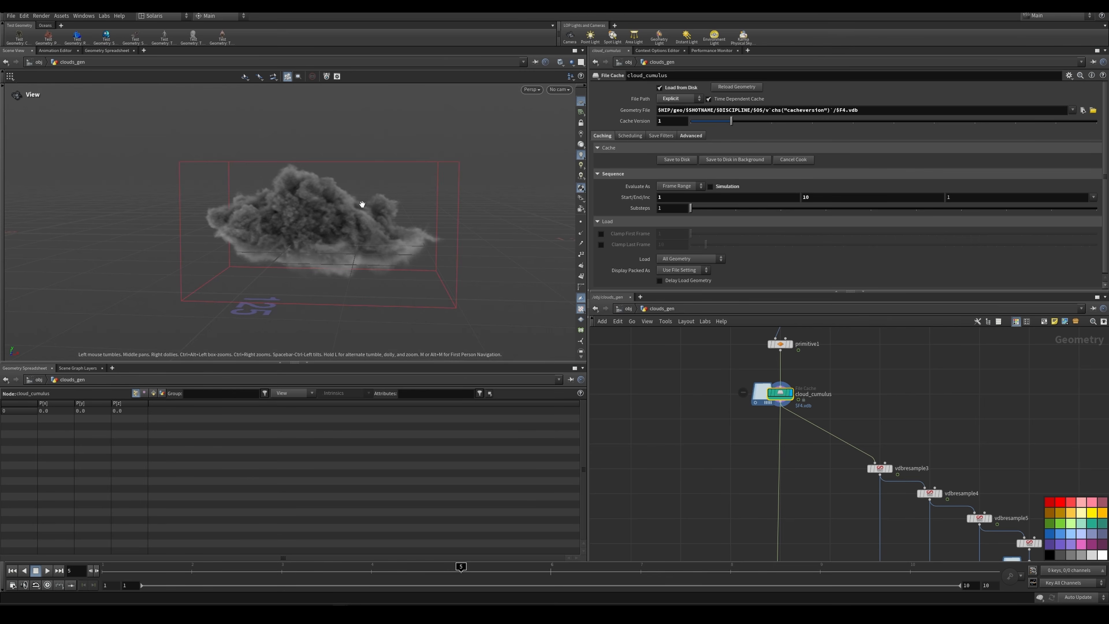
Step: Display the PREVIEW volume visualization node below the LOD switch and inspect the shaded cloud
scroll(778, 439, "down", 5)
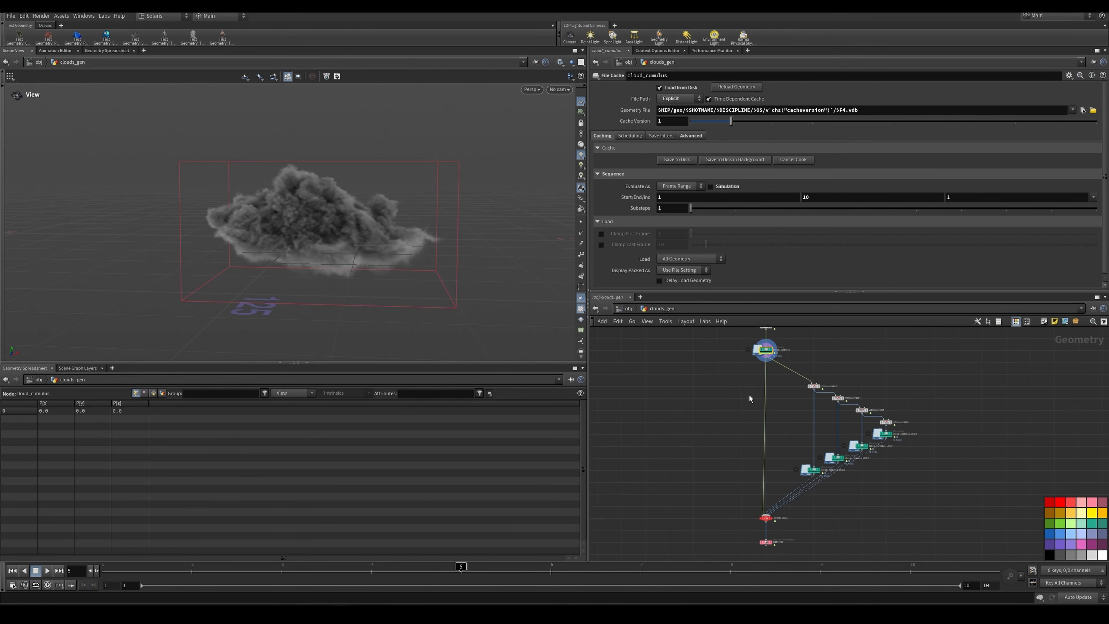
scroll(771, 542, "up", 3)
mouse_move(768, 543)
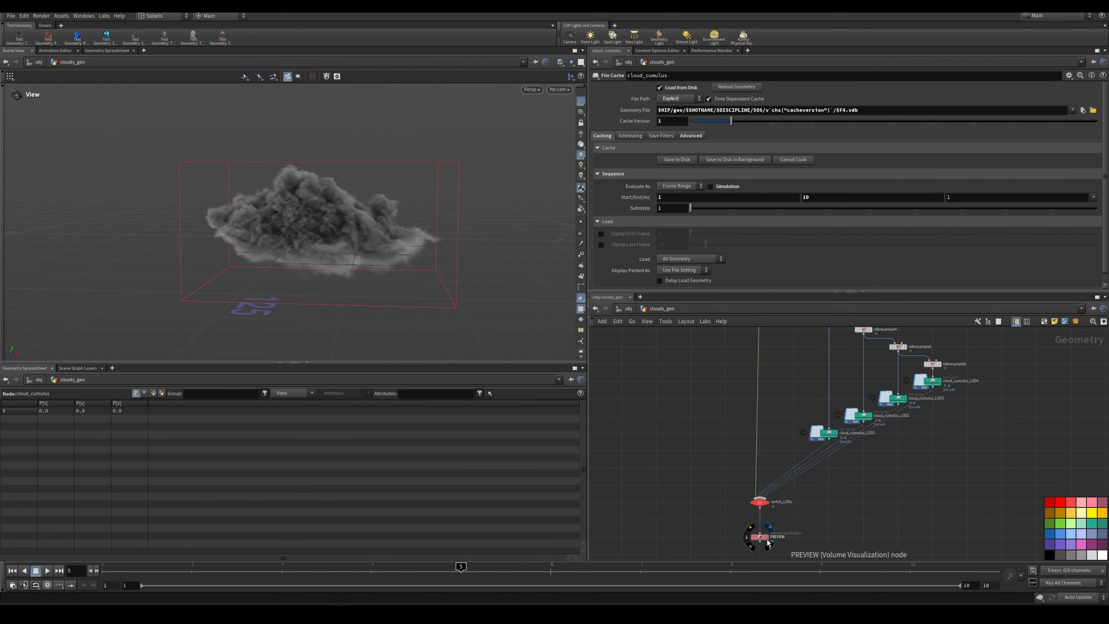
left_click(764, 535)
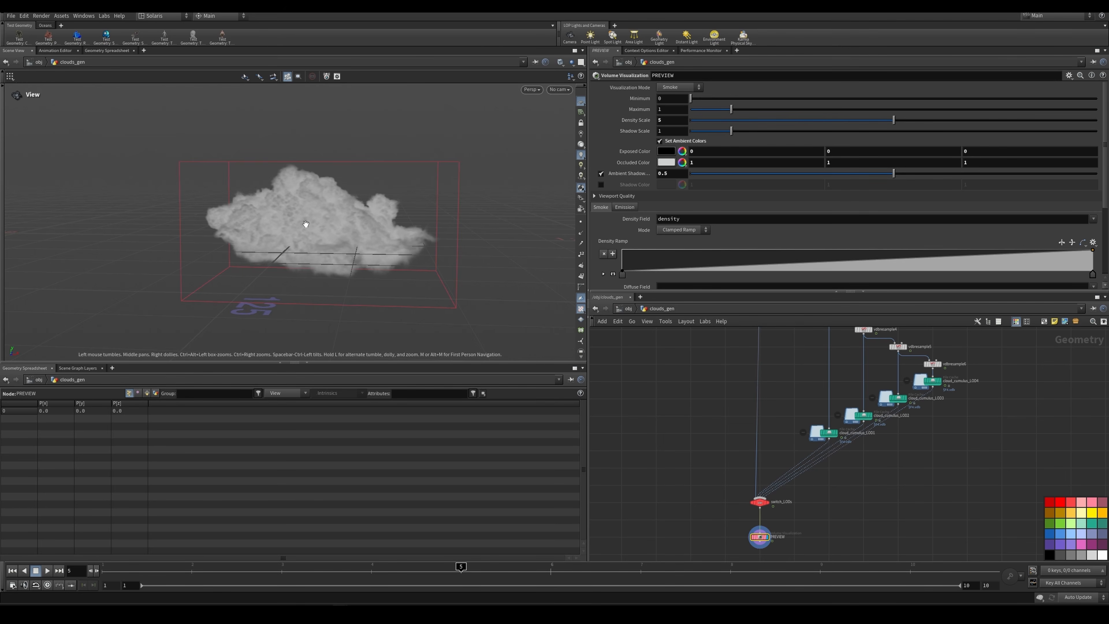
left_click_drag(307, 225, 349, 241)
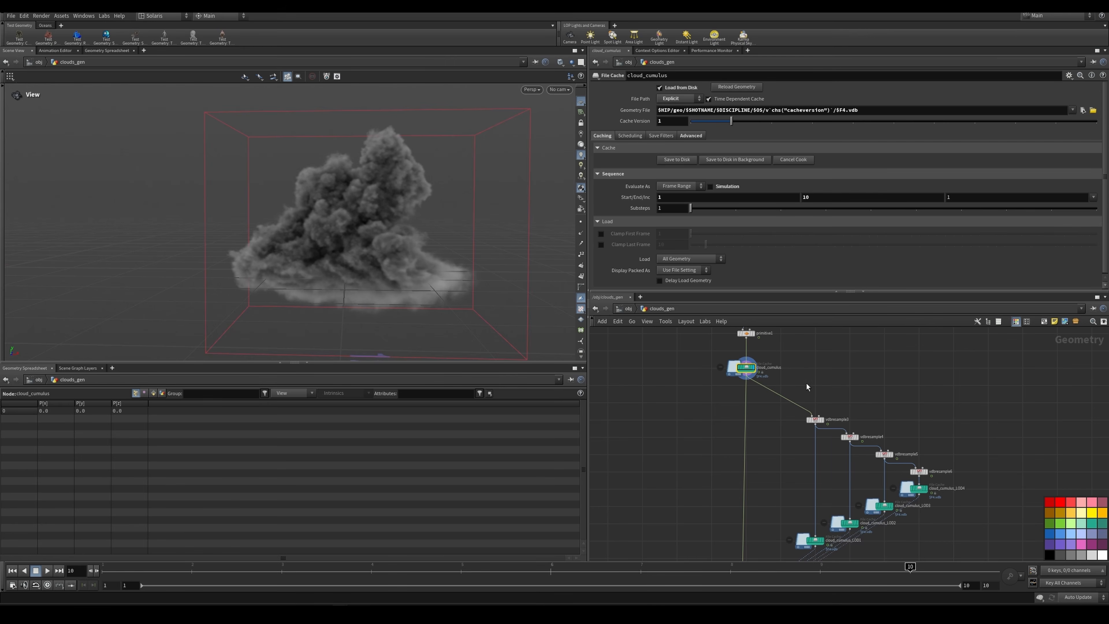
Step: Display vdbresample3, the first resample below cloud_cumulus, and check its Voxel Scale setting
scroll(825, 411, "up", 2)
scroll(823, 406, "down", 2)
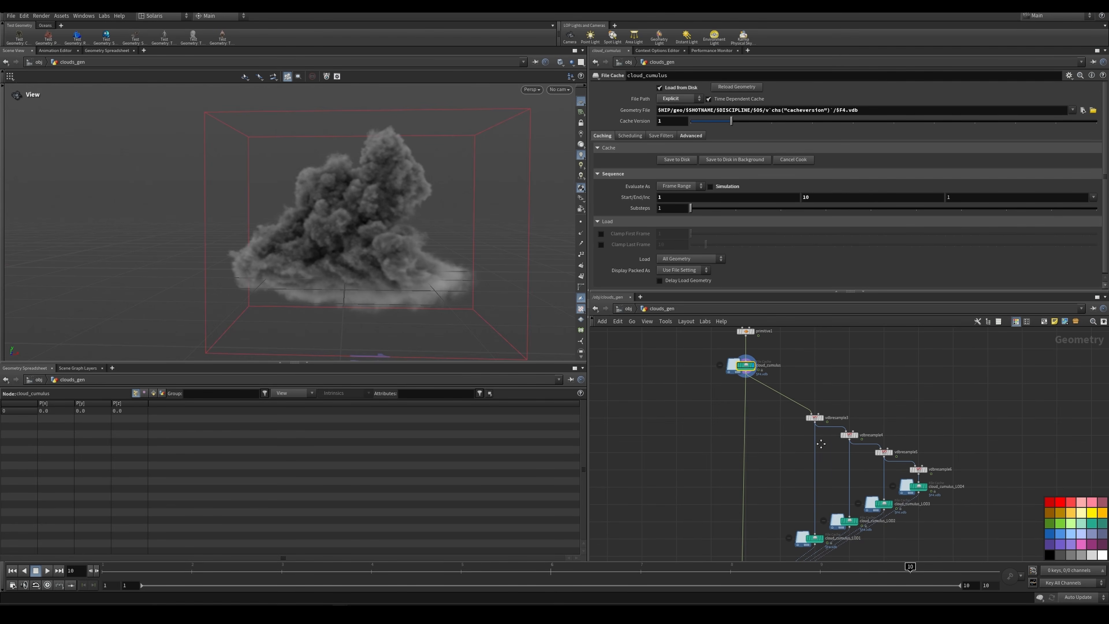
middle_click_drag(824, 469, 810, 432)
left_click(801, 383)
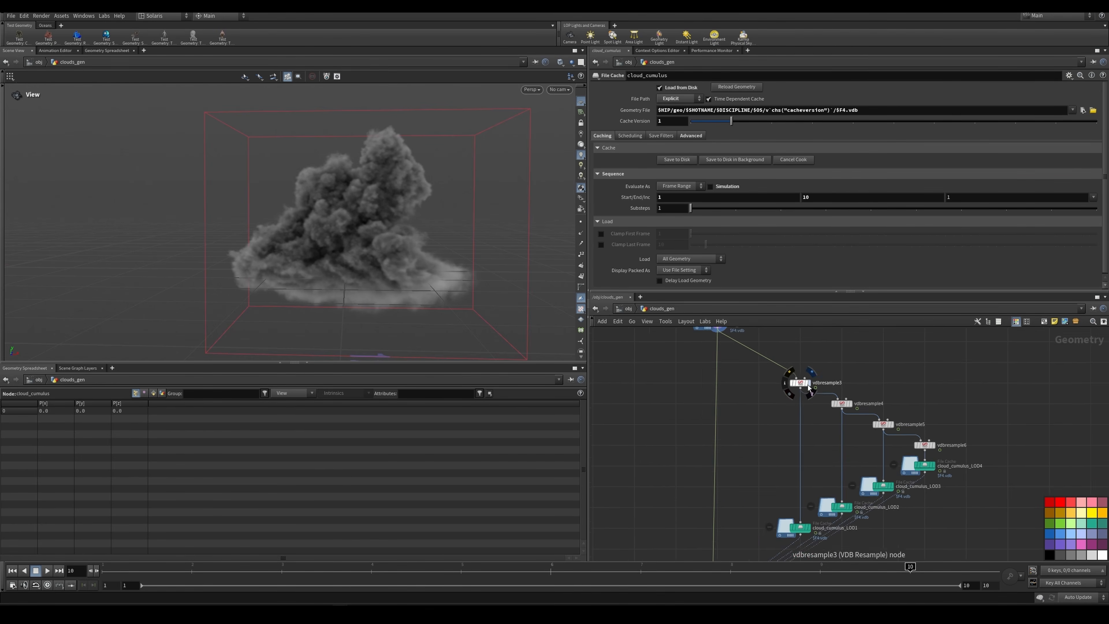
middle_click_drag(781, 380, 781, 388)
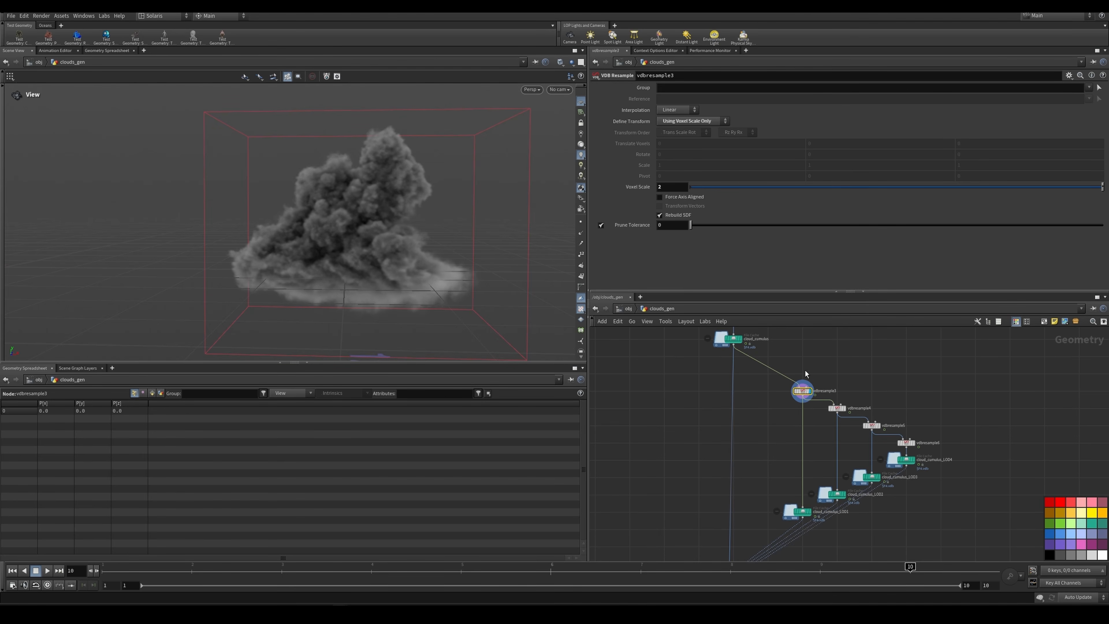
scroll(839, 411, "up", 2)
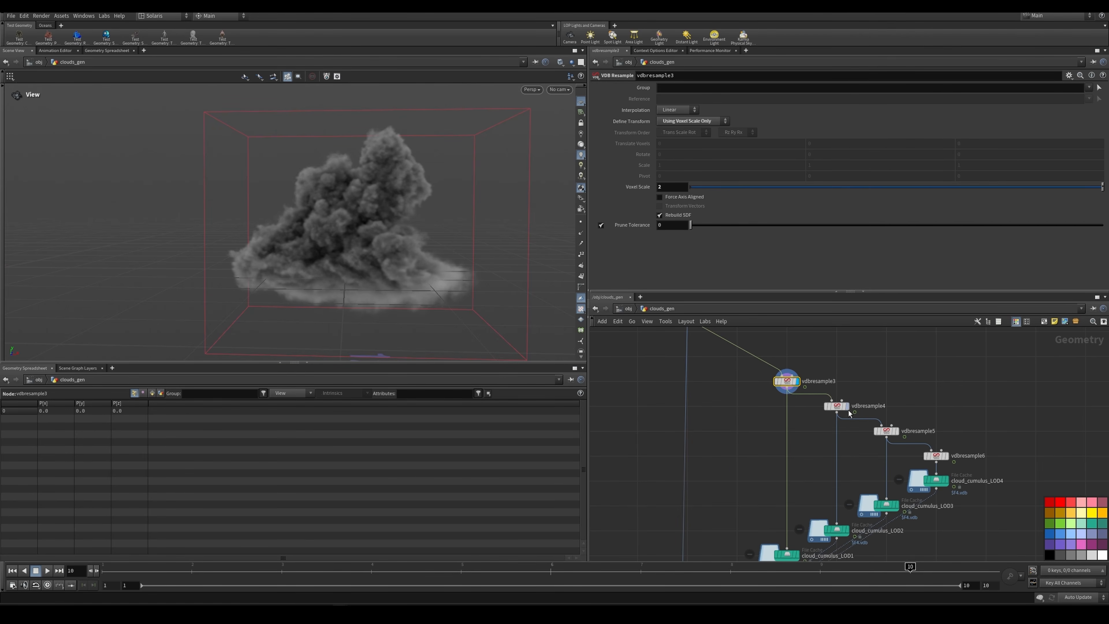
Step: Display vdbresample4, vdbresample5 and vdbresample6 in turn to compare the cloud at each coarser resolution
left_click(850, 408)
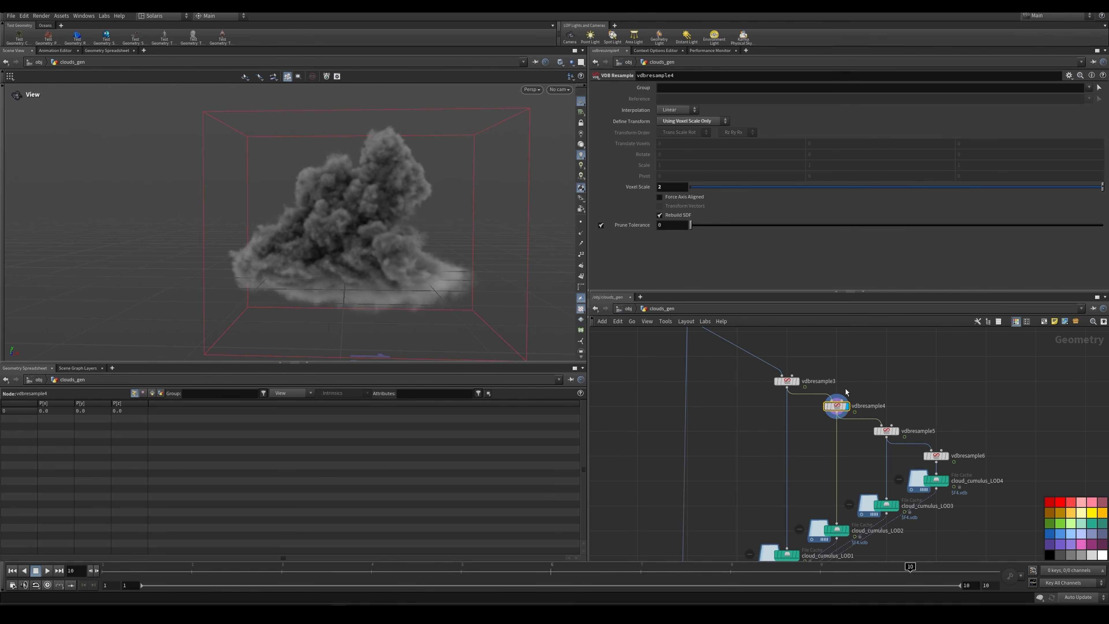
left_click(888, 431)
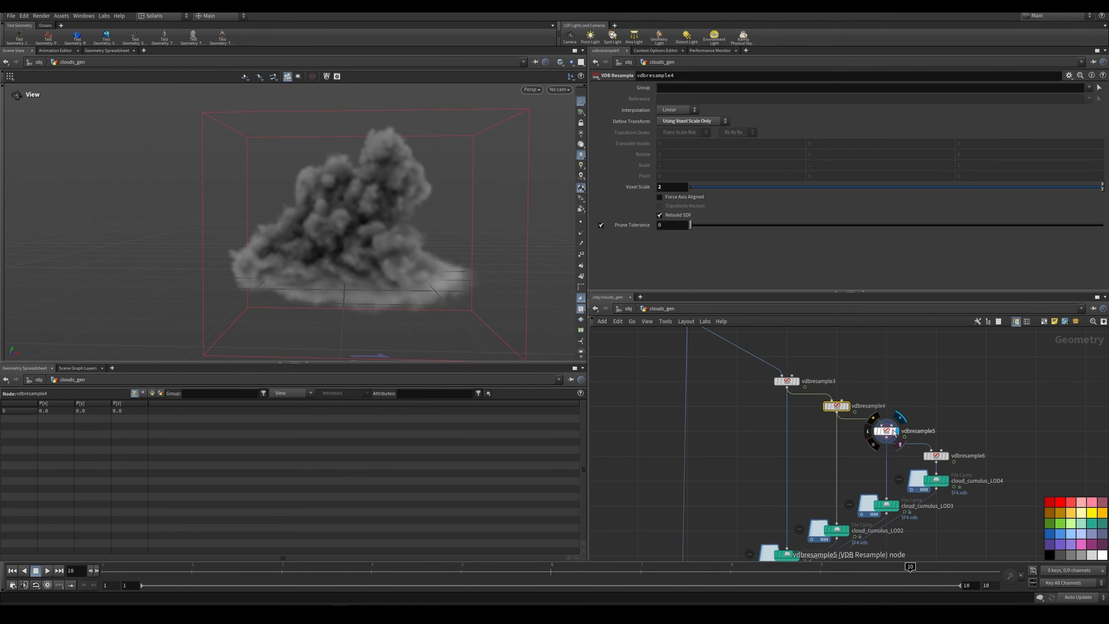
left_click(950, 457)
scroll(976, 493, "down", 2)
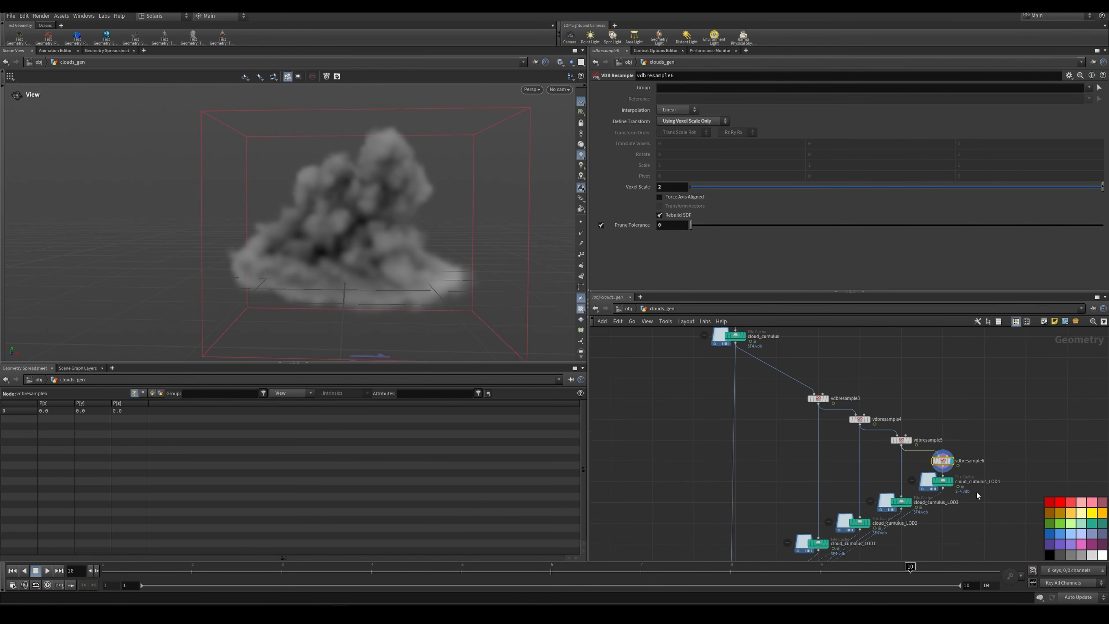
Step: Select the four file caches cloud_cumulus_LOD1 to LOD4 and view their shared caching settings
left_click_drag(801, 444, 957, 507)
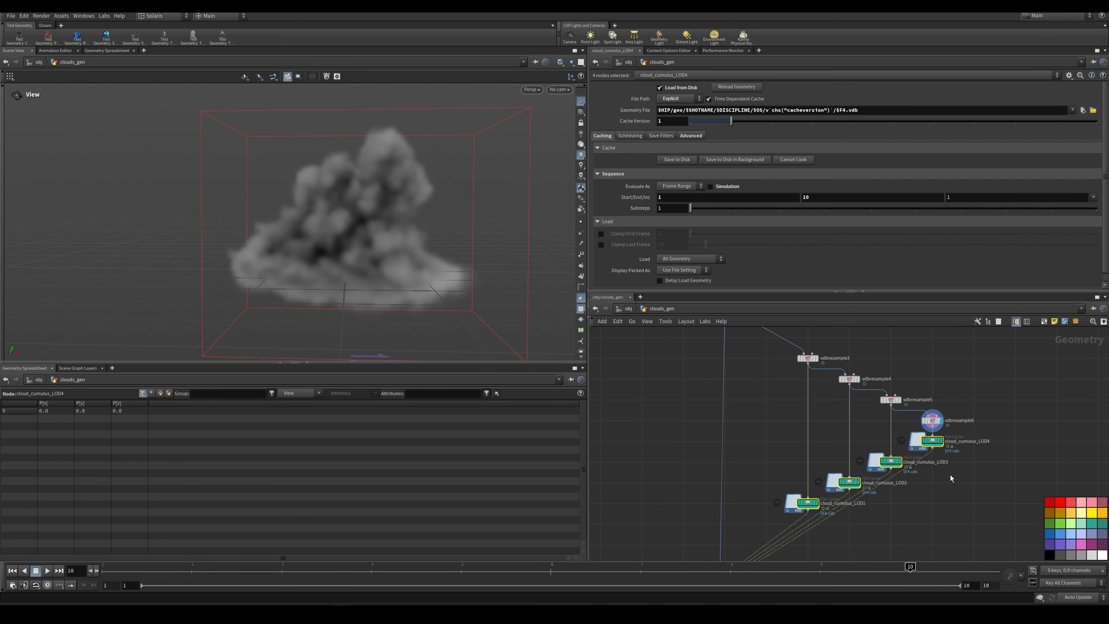
key("h")
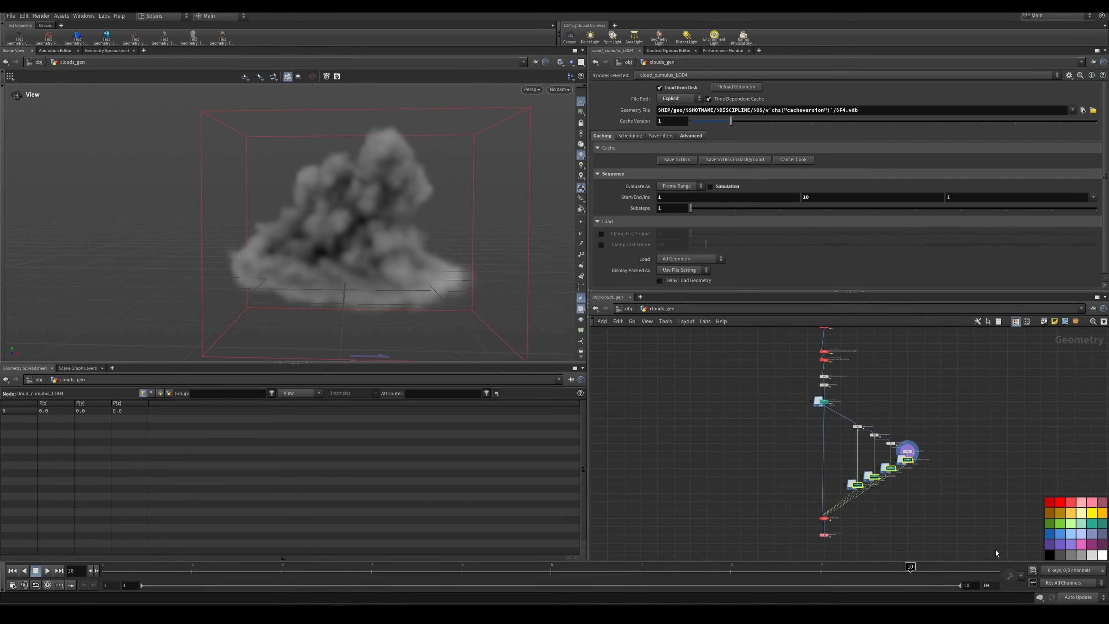
Step: Leave the clouds_gen network for the obj level and switch to the Solaris stage network
left_click(629, 309)
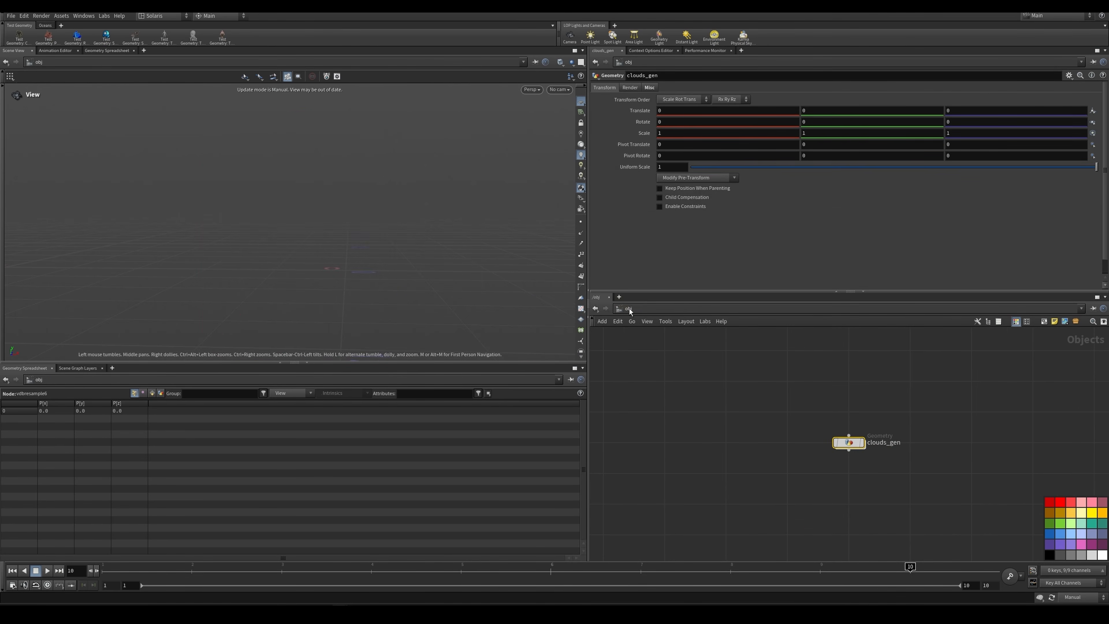
left_click(629, 309)
left_click(656, 377)
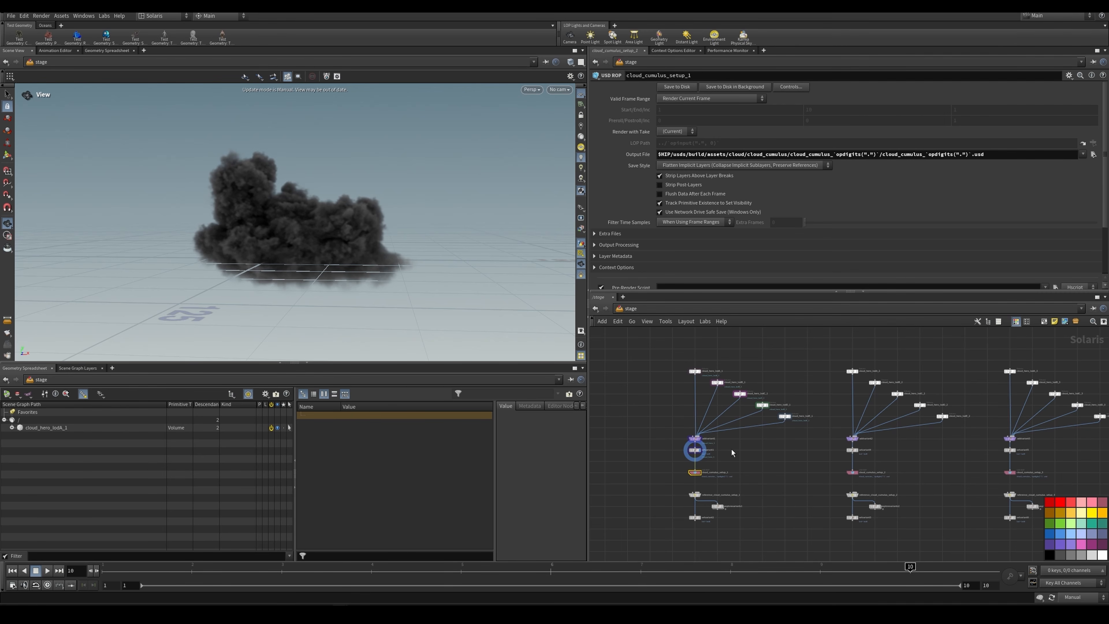
Step: Select addvariant1 in the first cloud setup and review the five cloud_hero volumes feeding it
scroll(731, 449, "up", 5)
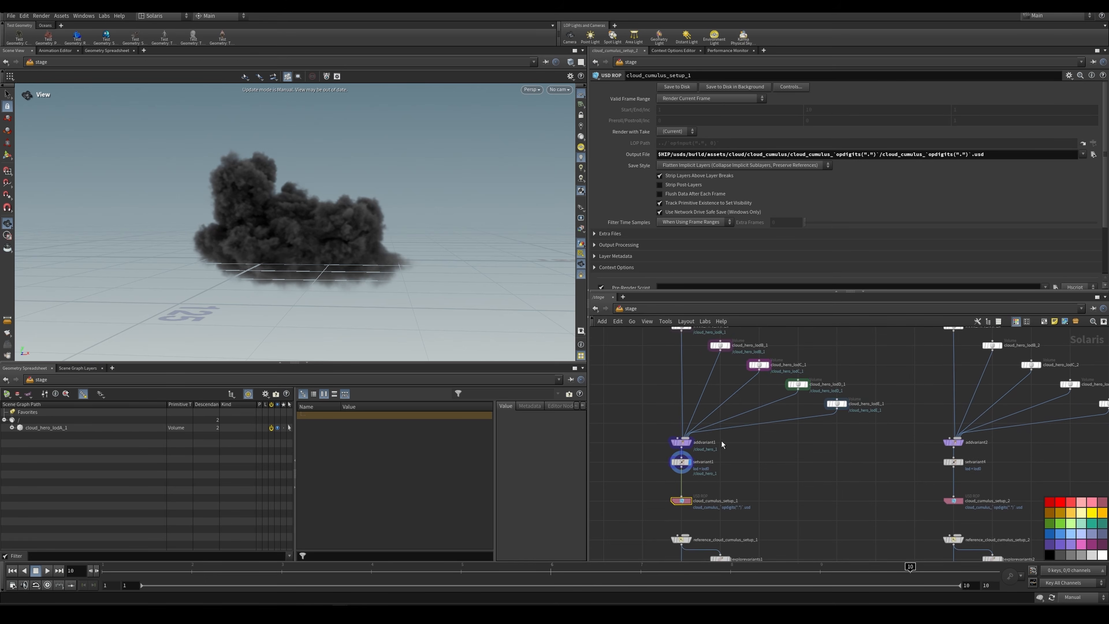
left_click(692, 462)
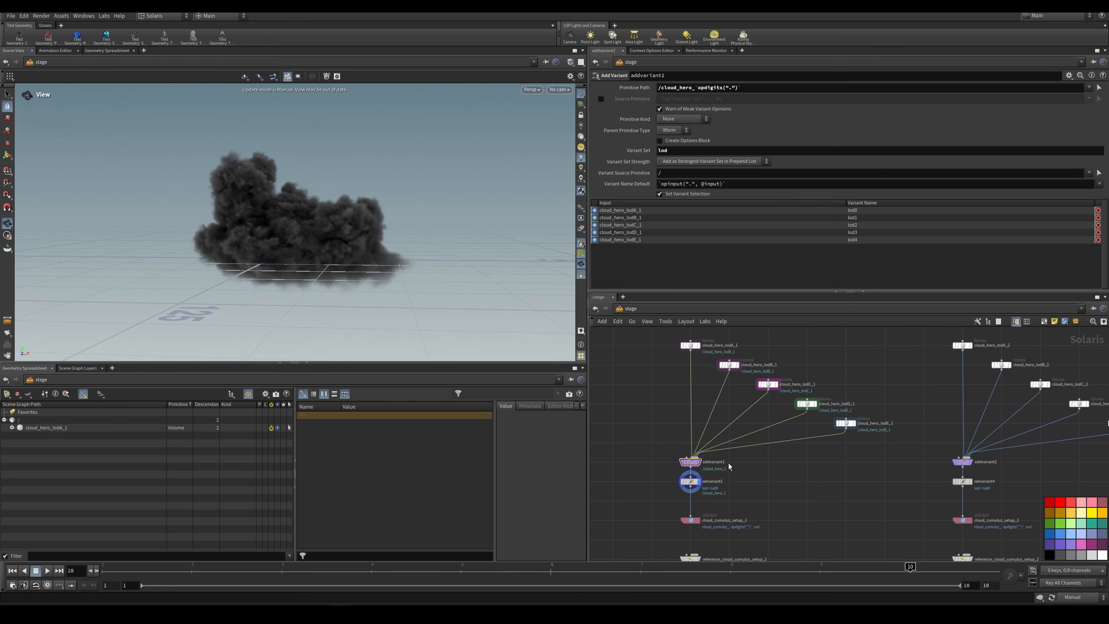
middle_click_drag(730, 462, 729, 481)
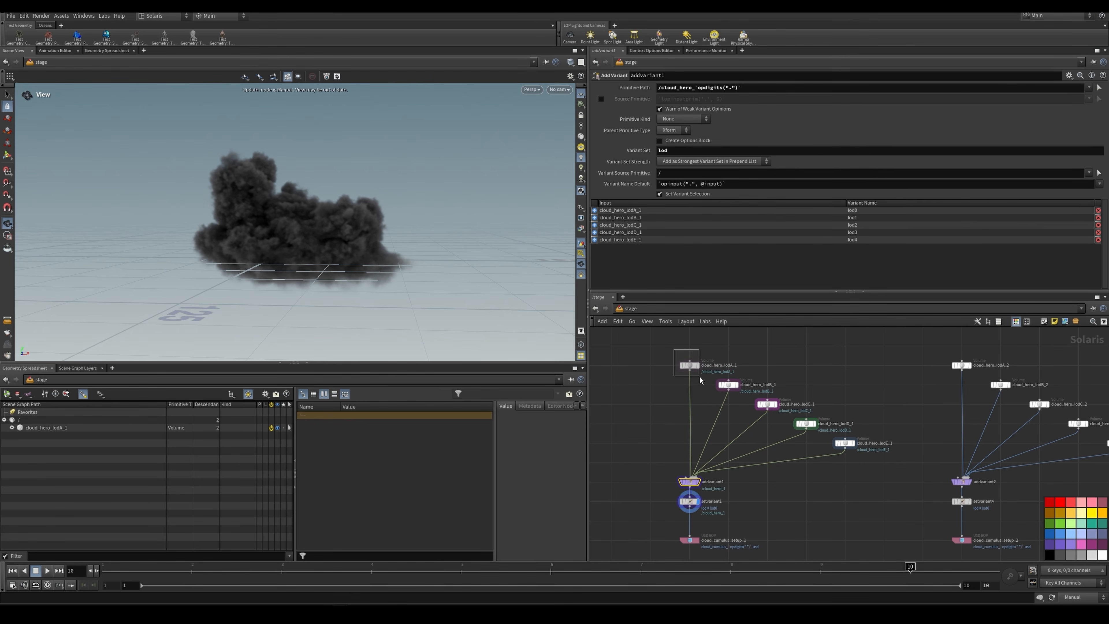
Step: Display the cloud_hero_lodA_1 volume and set the update mode to Auto Update
left_click(689, 366)
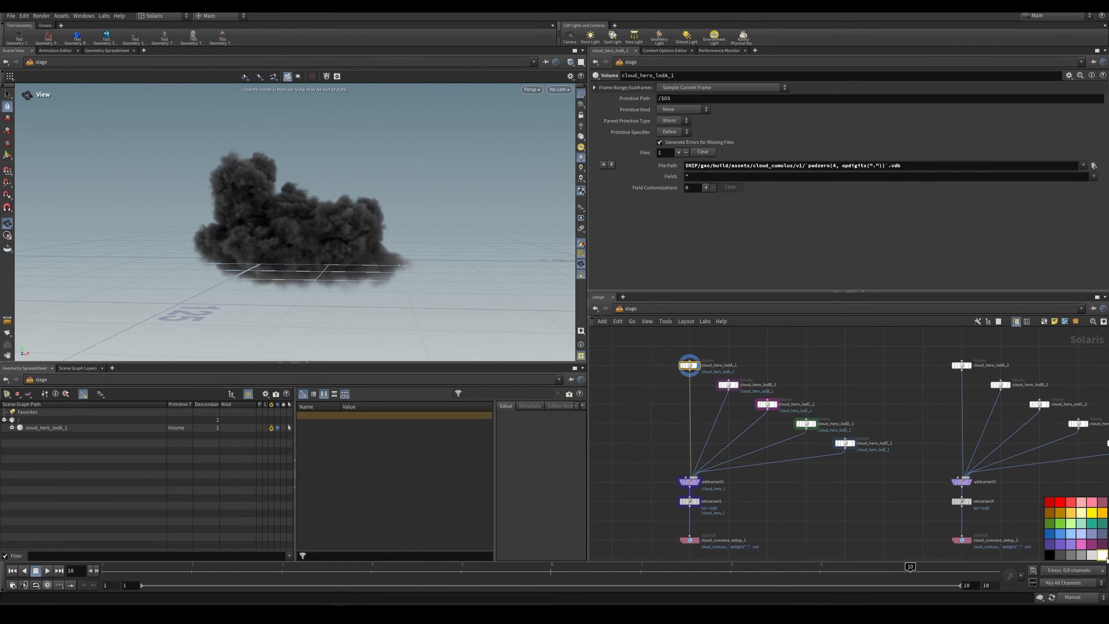
left_click(1078, 597)
left_click(1086, 575)
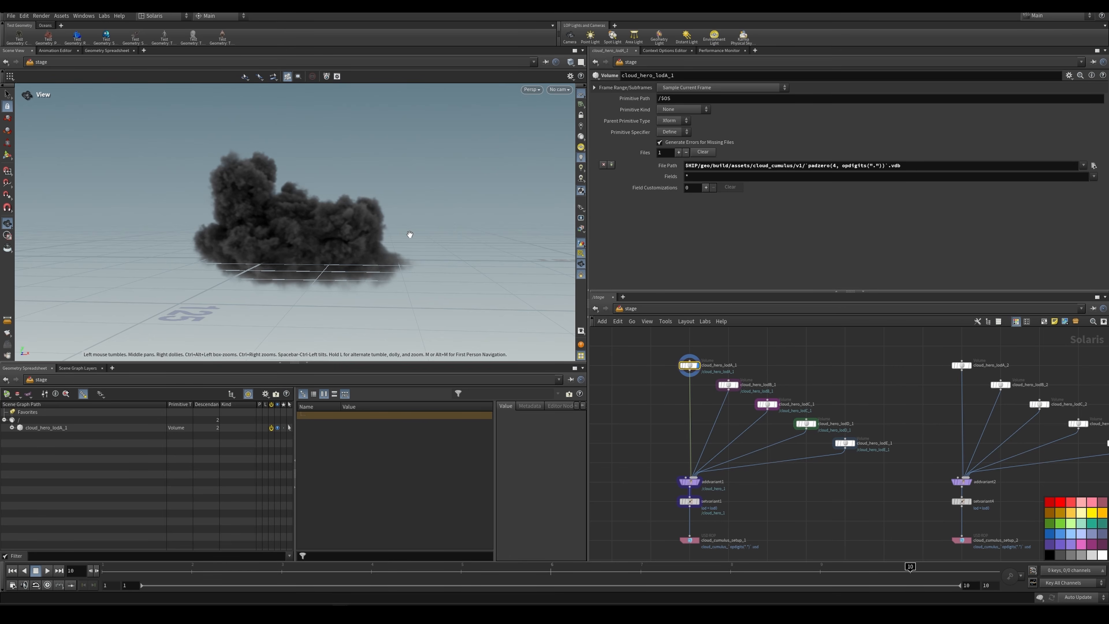
Step: Display cloud_hero_lodB_1 through cloud_hero_lodE_1 in turn, comparing each volume's VDB file path and level of detail
scroll(701, 374, "up", 3)
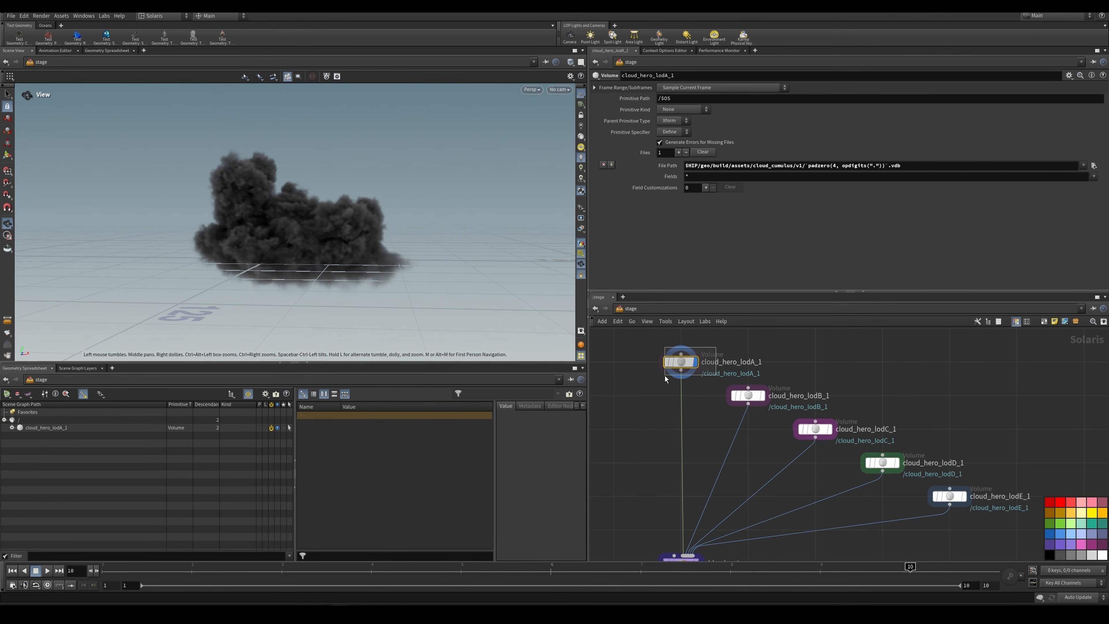
left_click(749, 396)
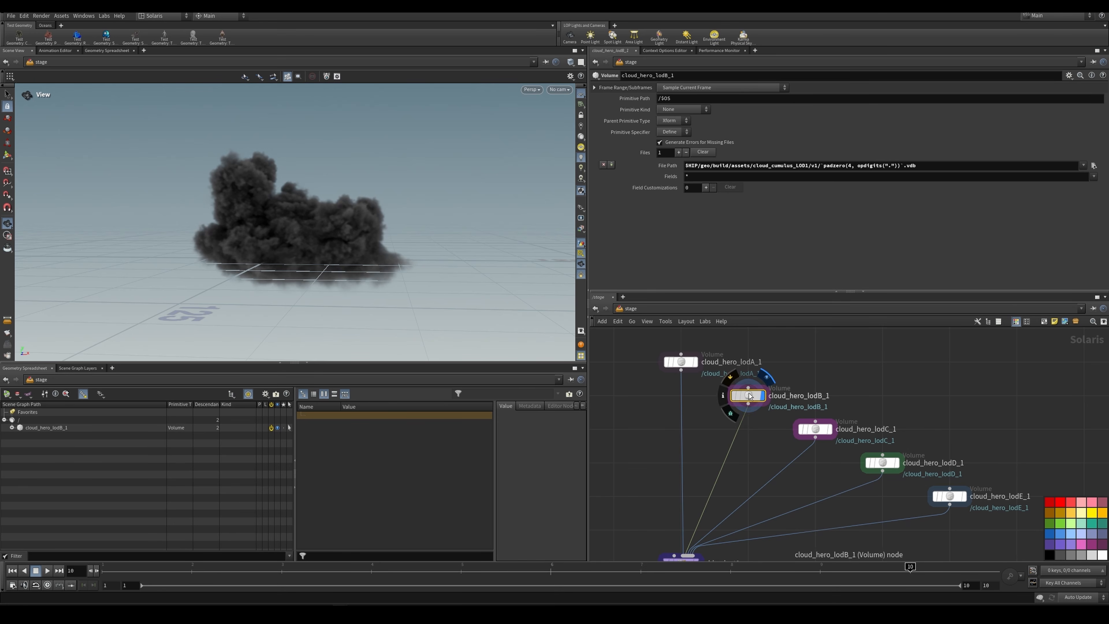
left_click(818, 430)
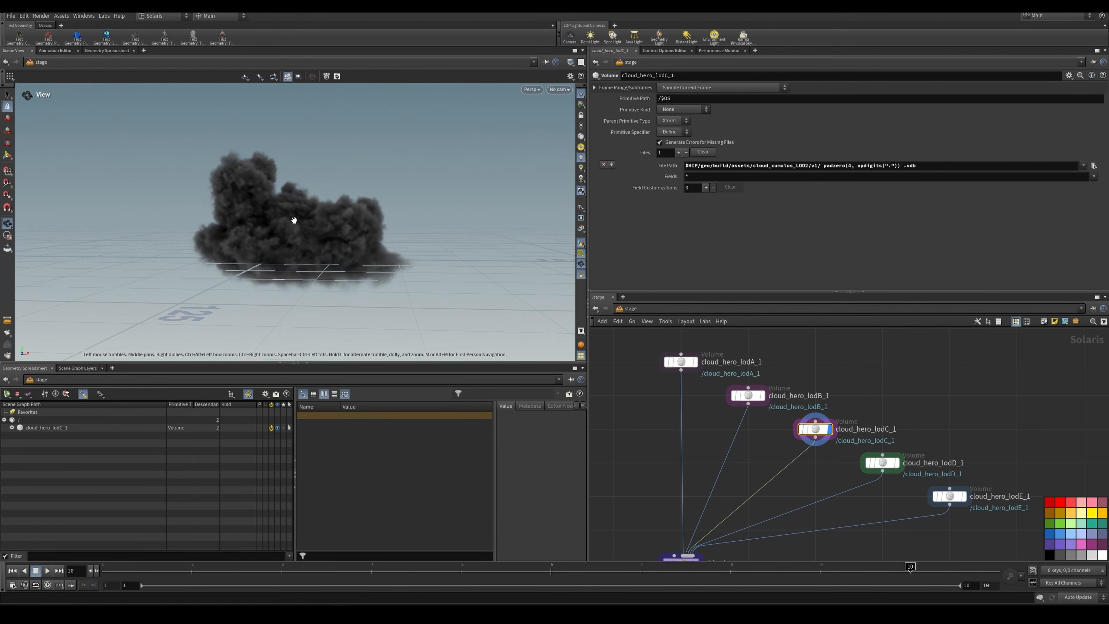
left_click(900, 466)
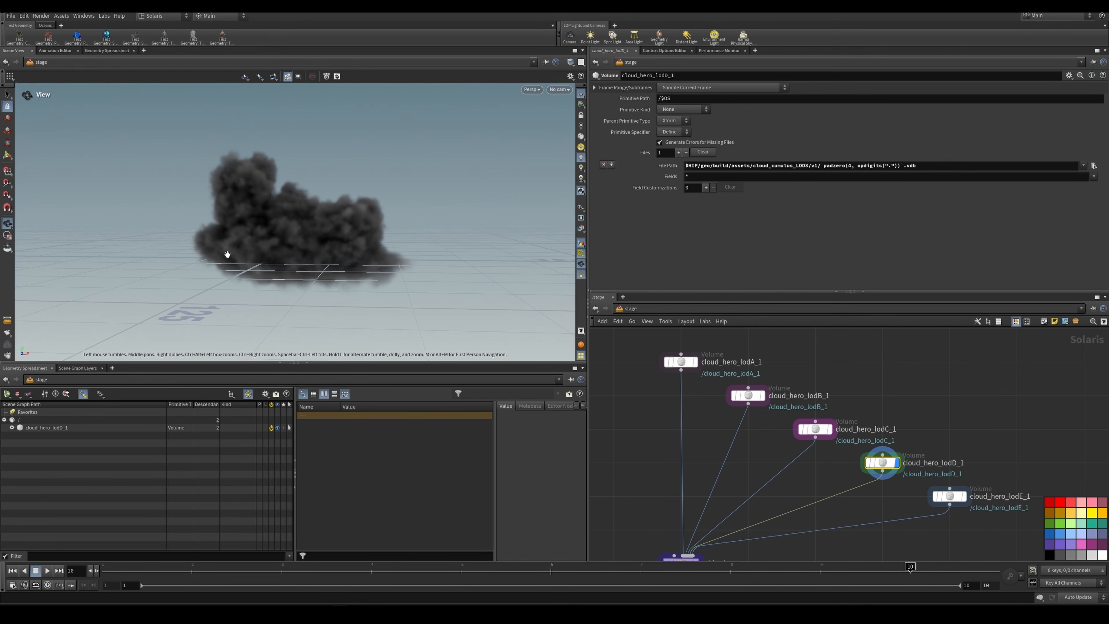
left_click_drag(329, 230, 355, 231)
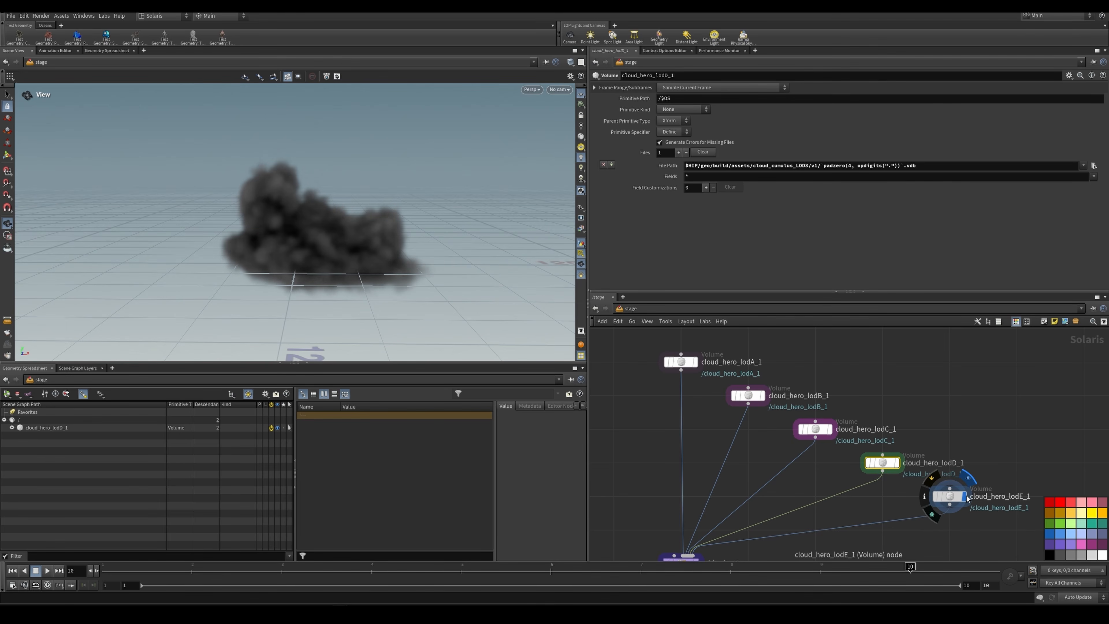
left_click(955, 497)
Step: Display addvariant1 and examine its lod variant set and the primitive path expression using opdigits
scroll(964, 438, "down", 3)
middle_click_drag(891, 489, 892, 438)
scroll(844, 462, "up", 1)
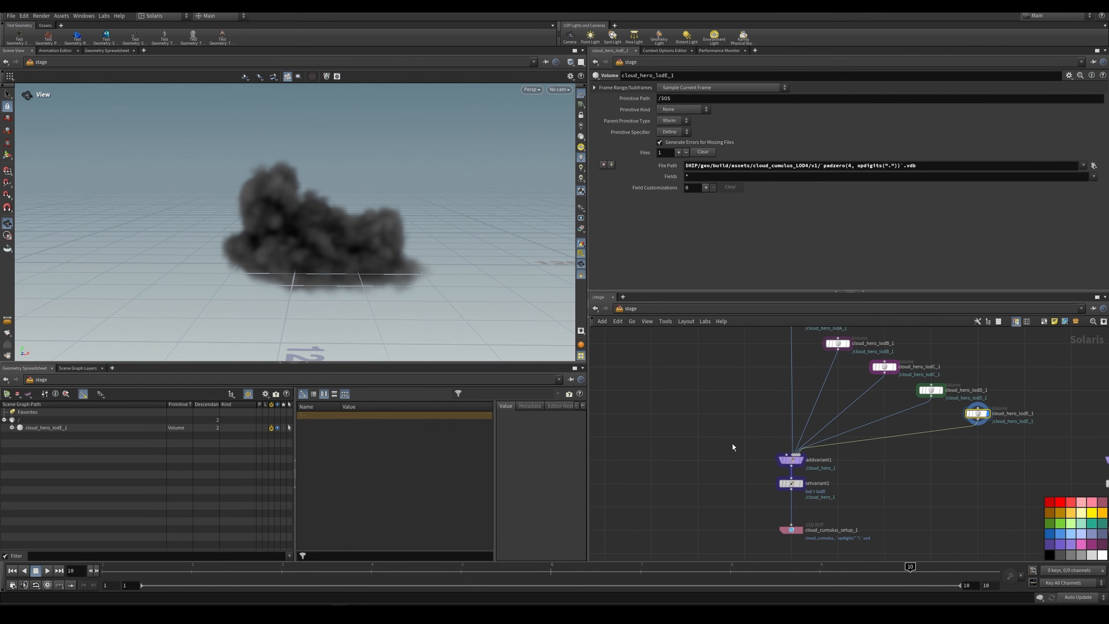
left_click_drag(732, 447, 821, 470)
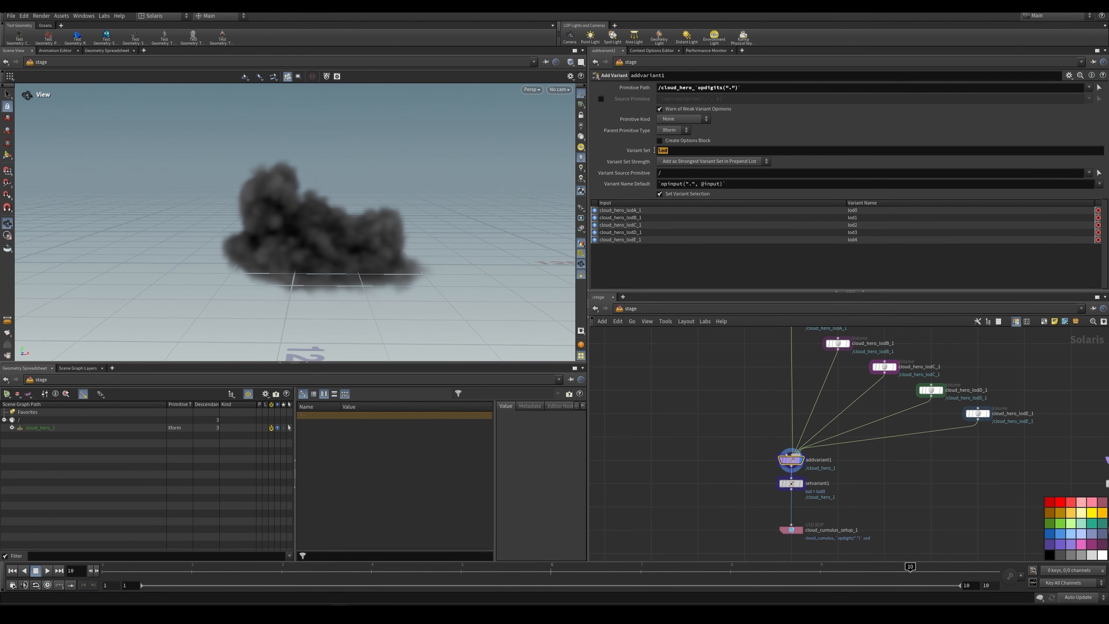
double_click(670, 150)
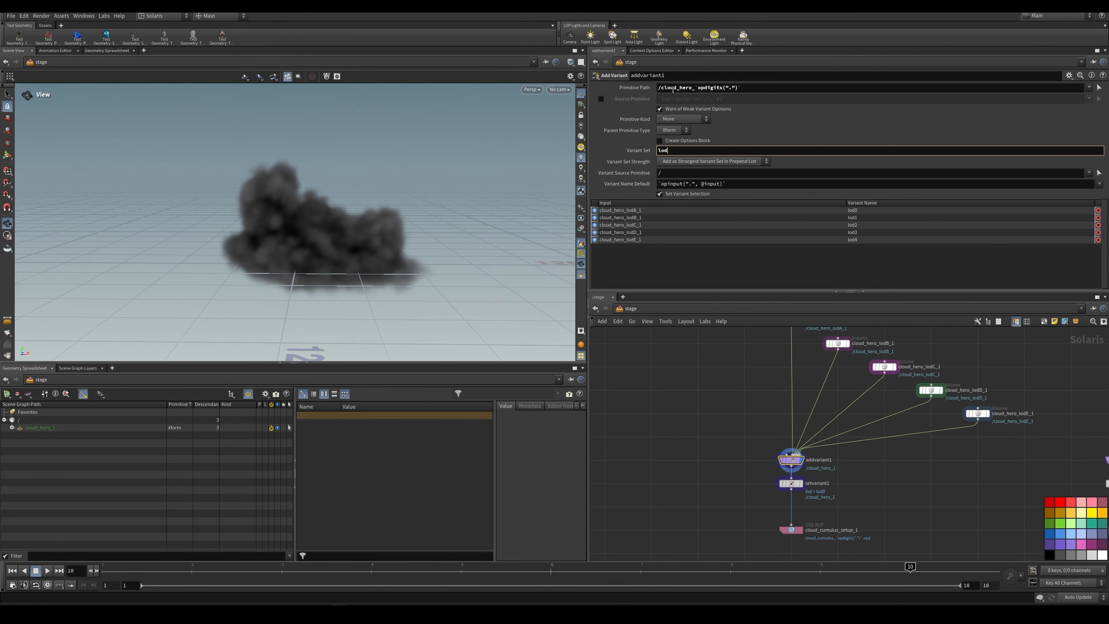
left_click_drag(659, 88, 710, 89)
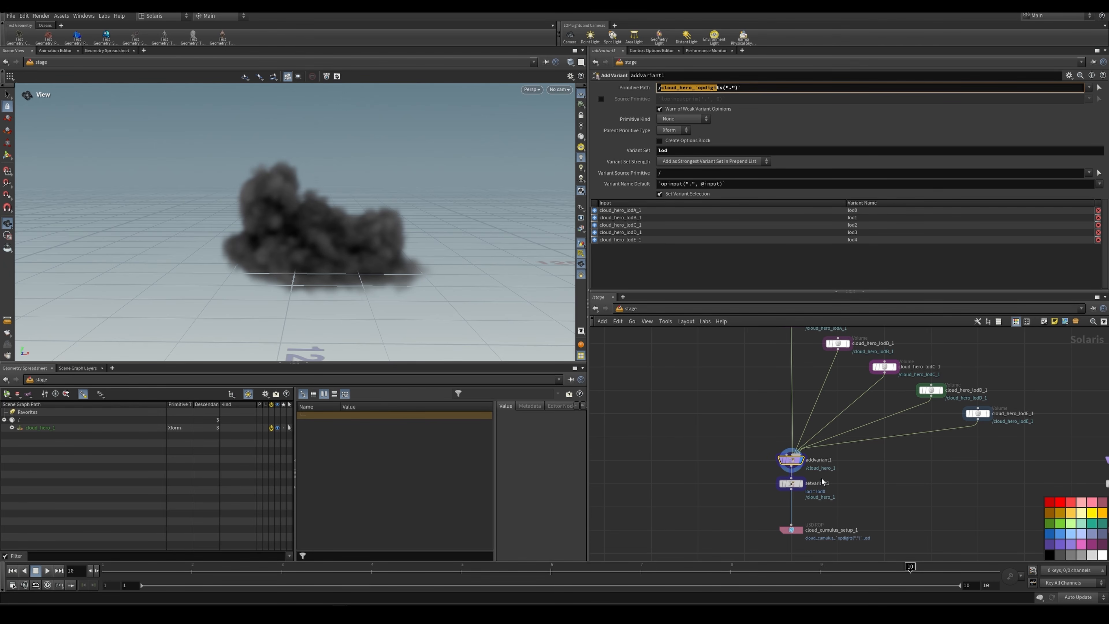
Step: Examine the number suffix in addvariant1's node name, the matching scene graph primitive and the variant names per input
scroll(822, 481, "up", 4)
double_click(849, 451)
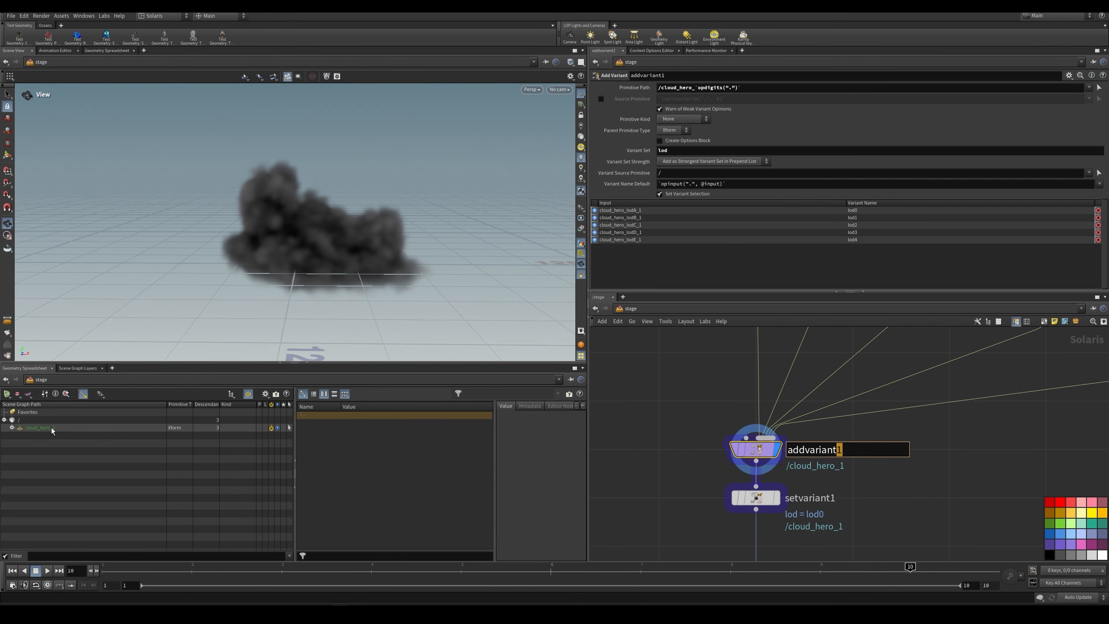
left_click(708, 432)
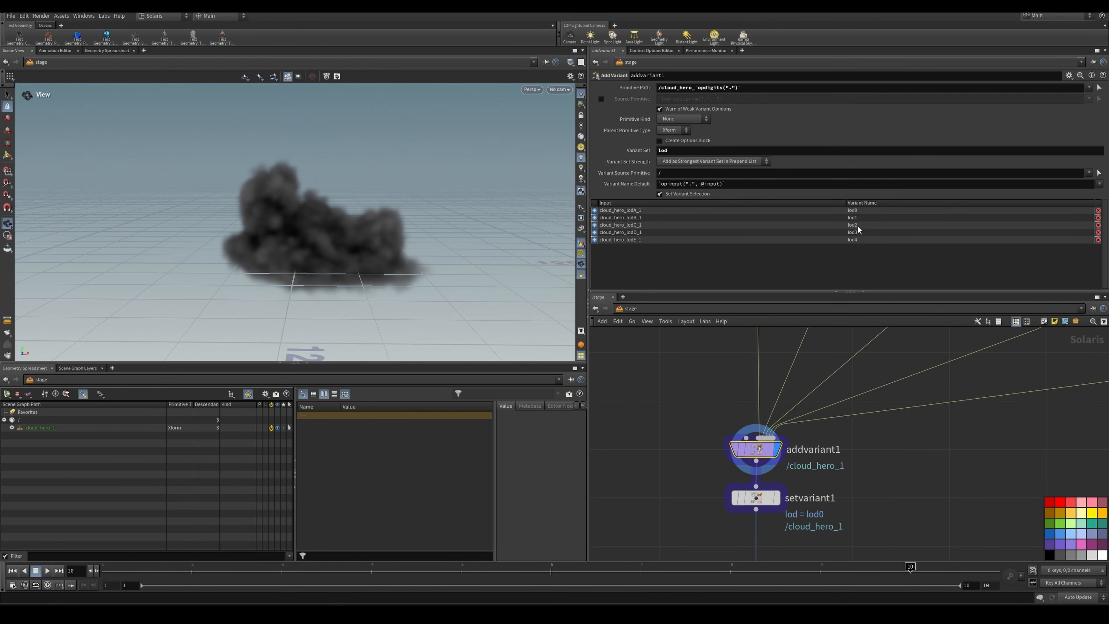
scroll(904, 444, "down", 3)
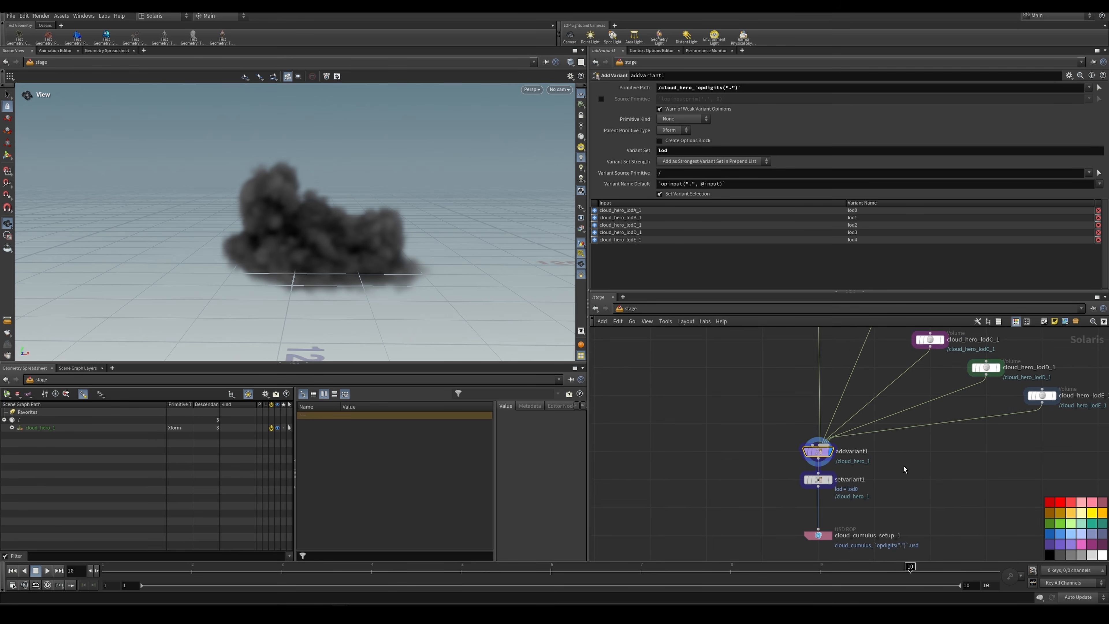
Step: Display setvariant1 and examine the variant name selected for its lod variant set
scroll(901, 439, "up", 1)
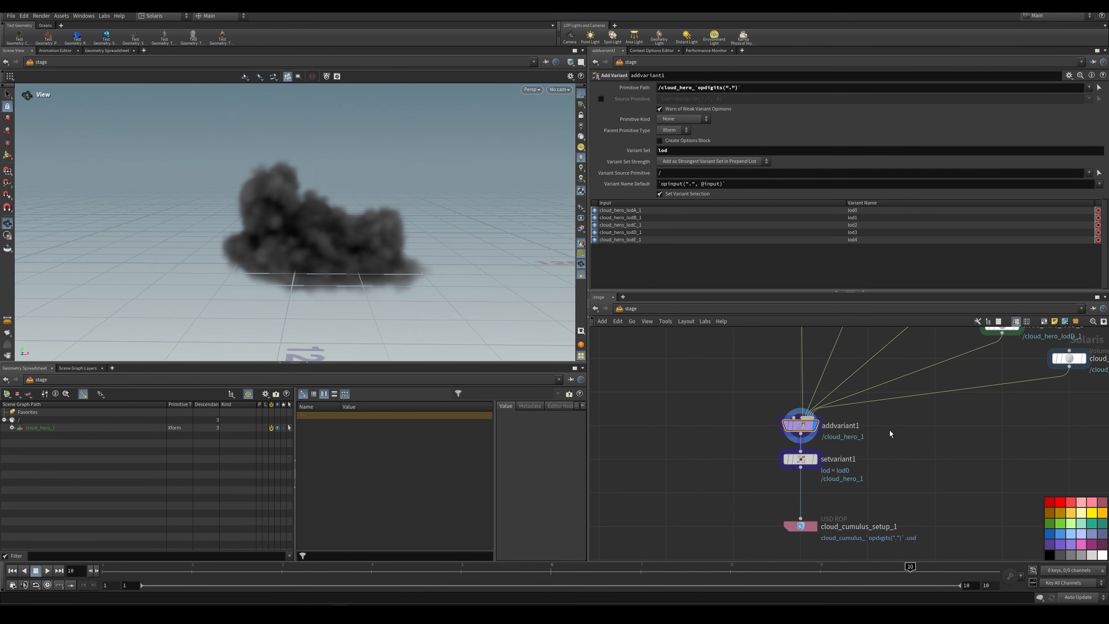
scroll(890, 430, "up", 1)
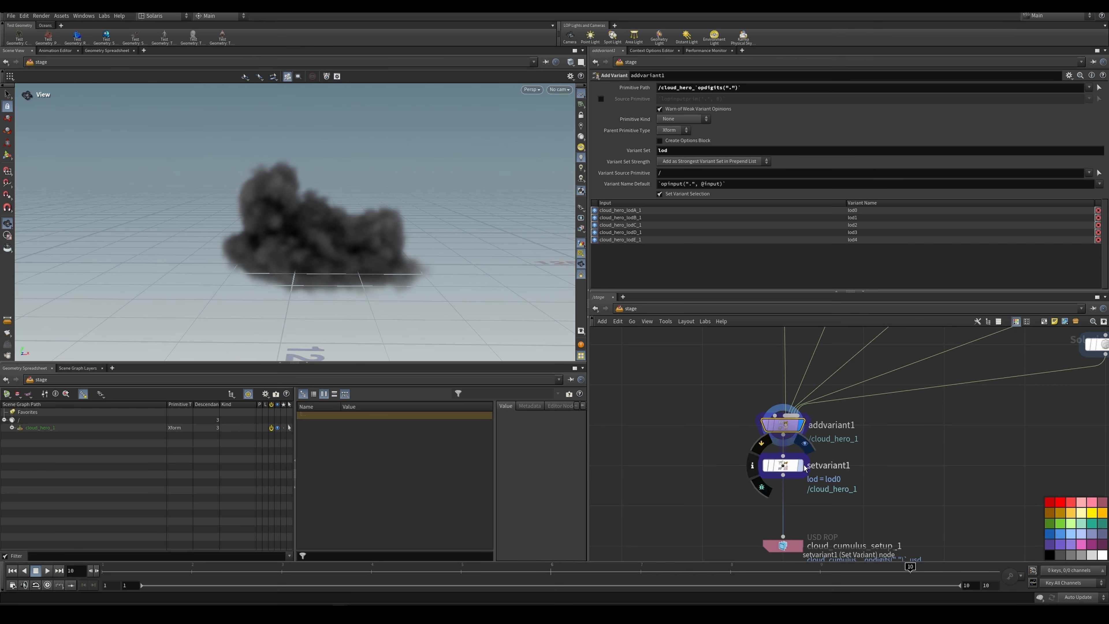
middle_click_drag(841, 471, 848, 440)
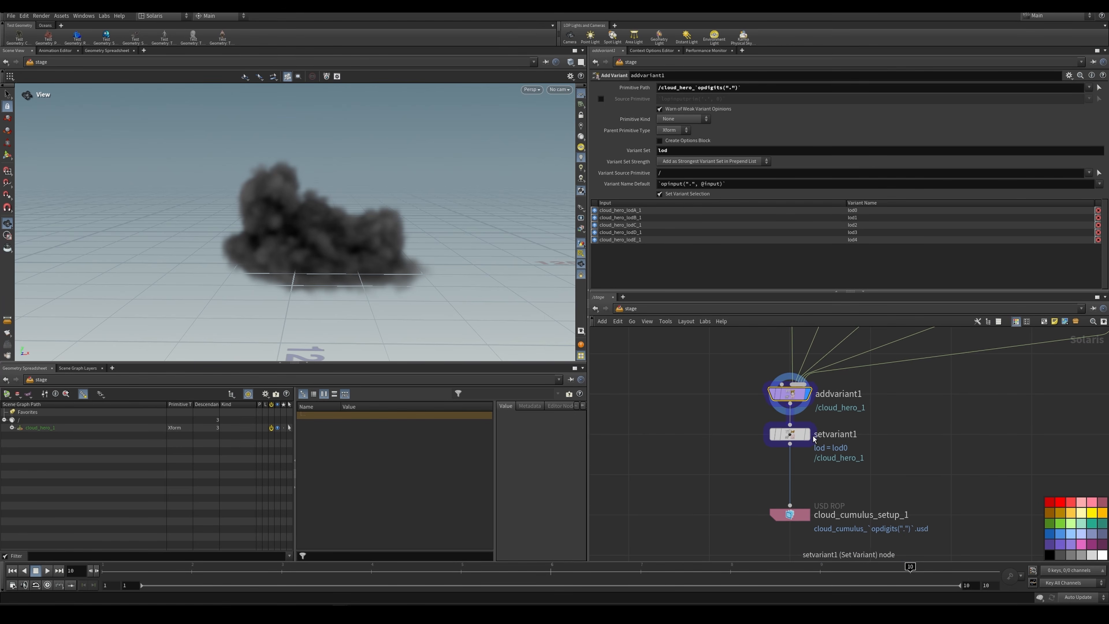
left_click(794, 438)
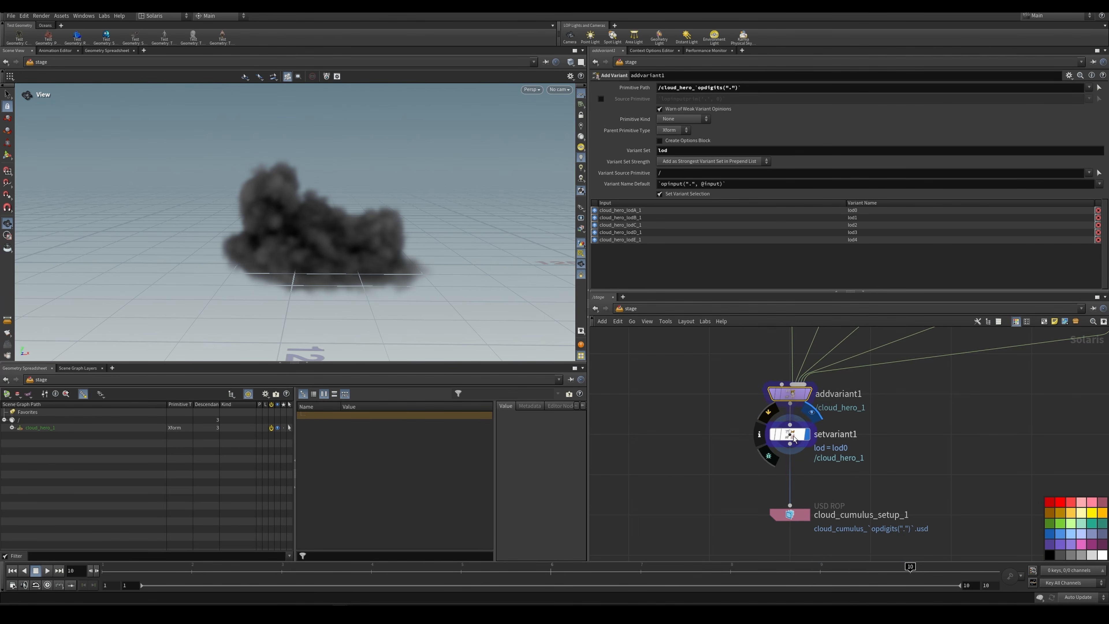
mouse_move(794, 438)
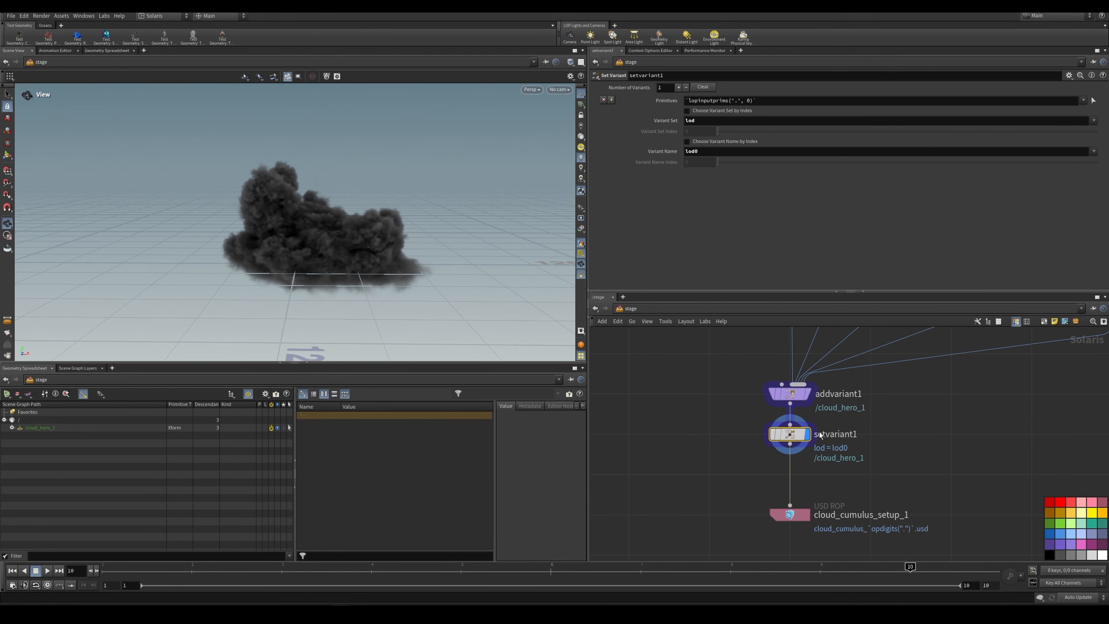
left_click(705, 151)
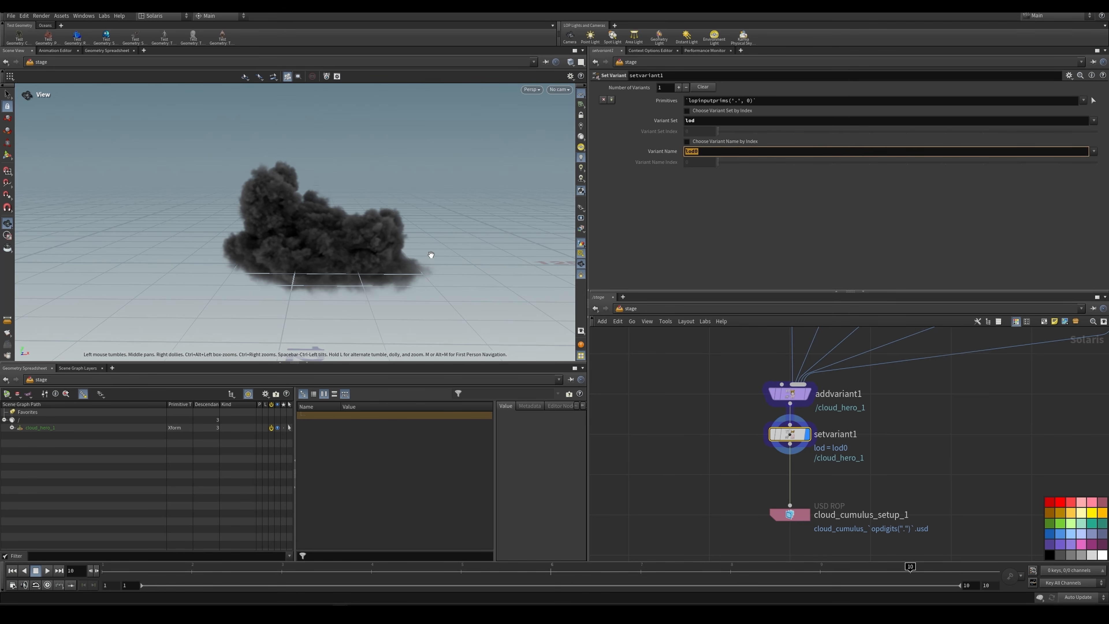
Step: Examine the output file path and its opdigits expressions on the cloud_cumulus_setup_1 USD ROP
left_click(769, 521)
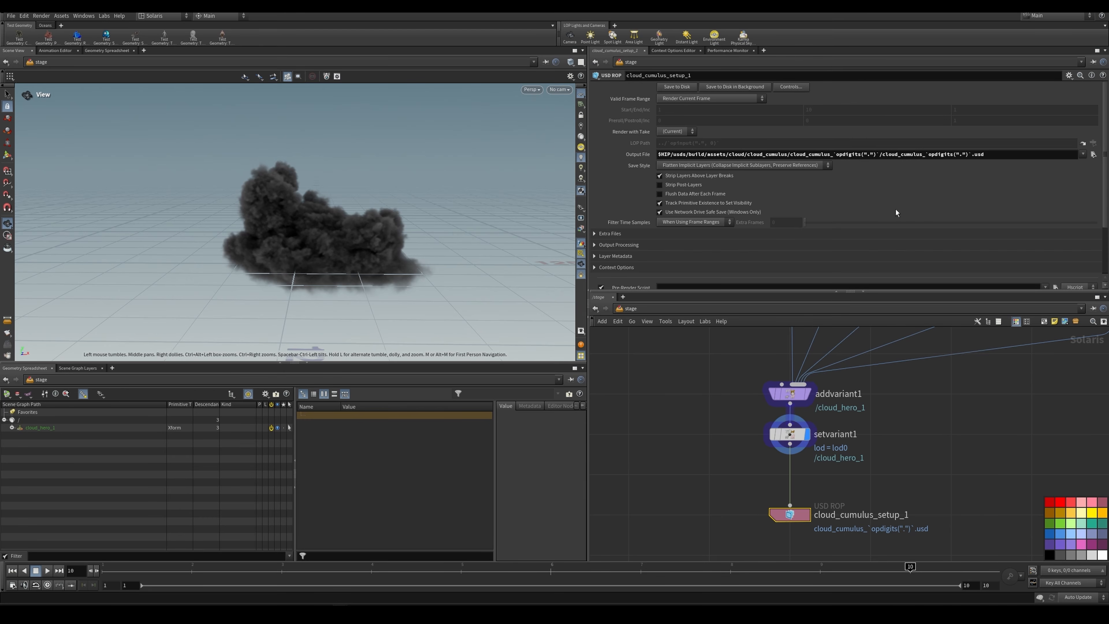
left_click_drag(858, 154, 995, 153)
left_click(995, 154)
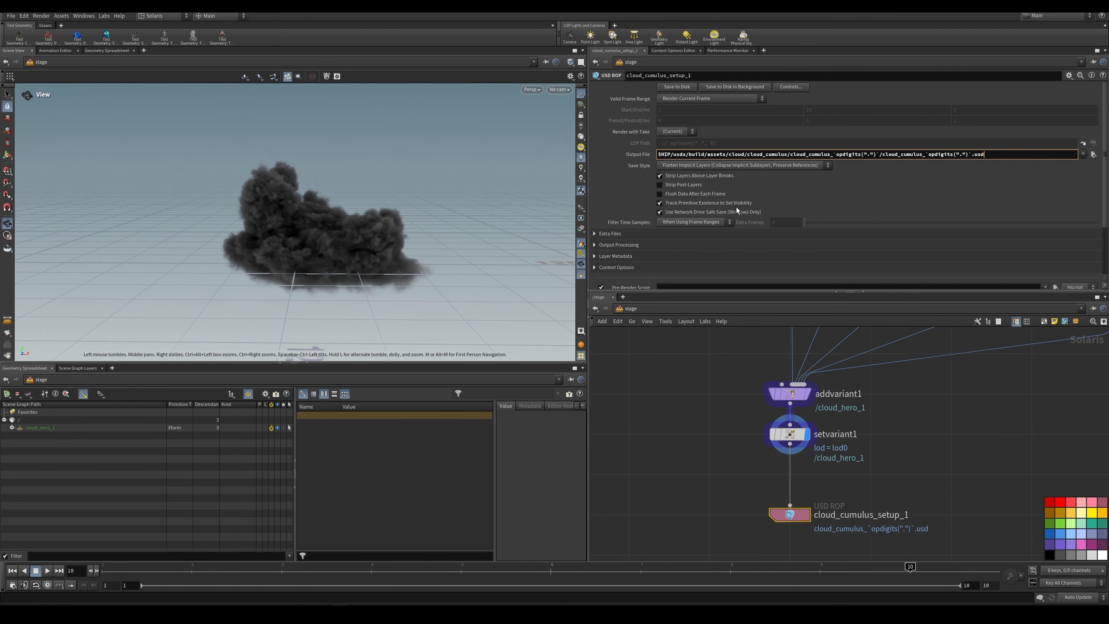
Step: Select the duplicated variant setups beside the first cloud setup in the network to review the repeated structure
scroll(870, 408, "down", 10)
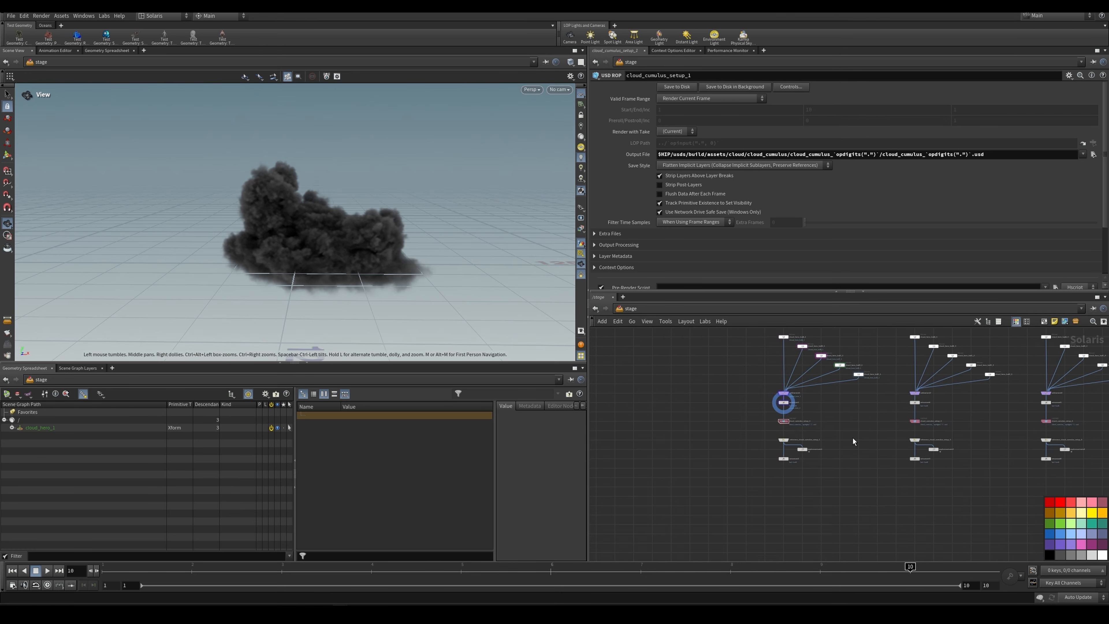
scroll(771, 415, "down", 6)
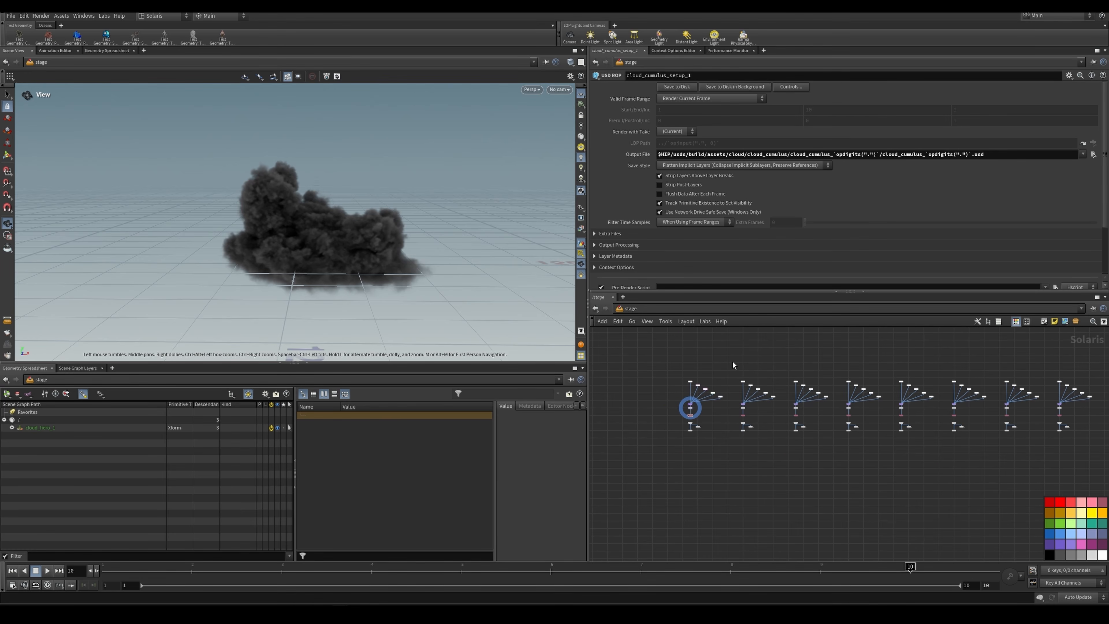
scroll(733, 361, "down", 1)
left_click_drag(733, 361, 1075, 406)
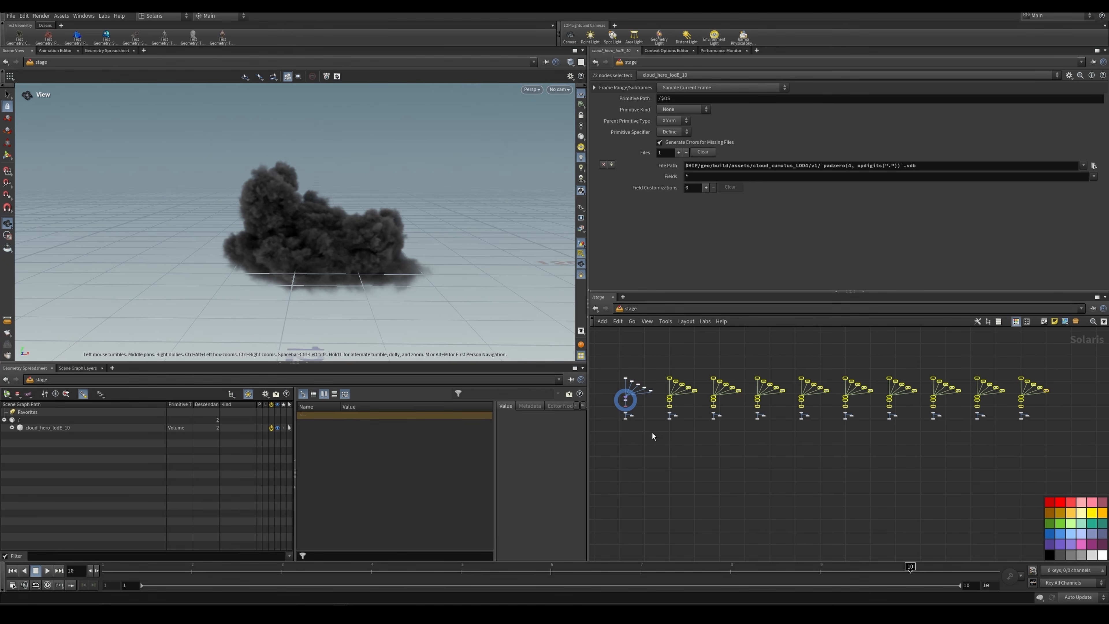
Step: Compare the file pattern on reference_cloud_cumulus_setup_1 with the cloud_cumulus_setup_1 USD ROP's output file, and display the reference node
scroll(652, 433, "up", 5)
left_click(675, 409)
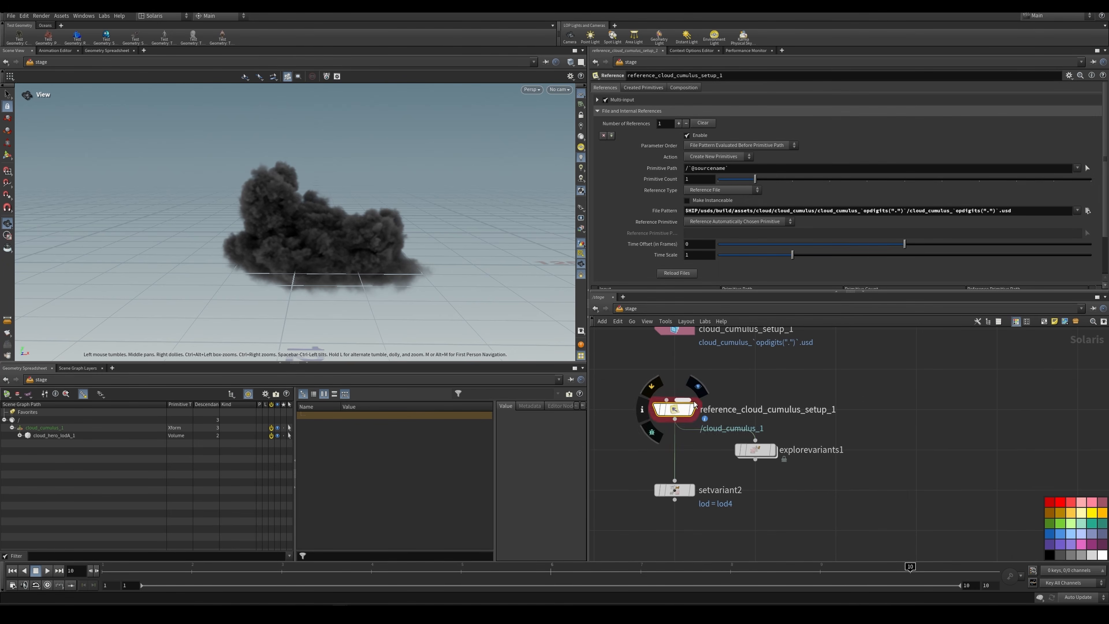
scroll(721, 375, "down", 3)
scroll(746, 401, "up", 2)
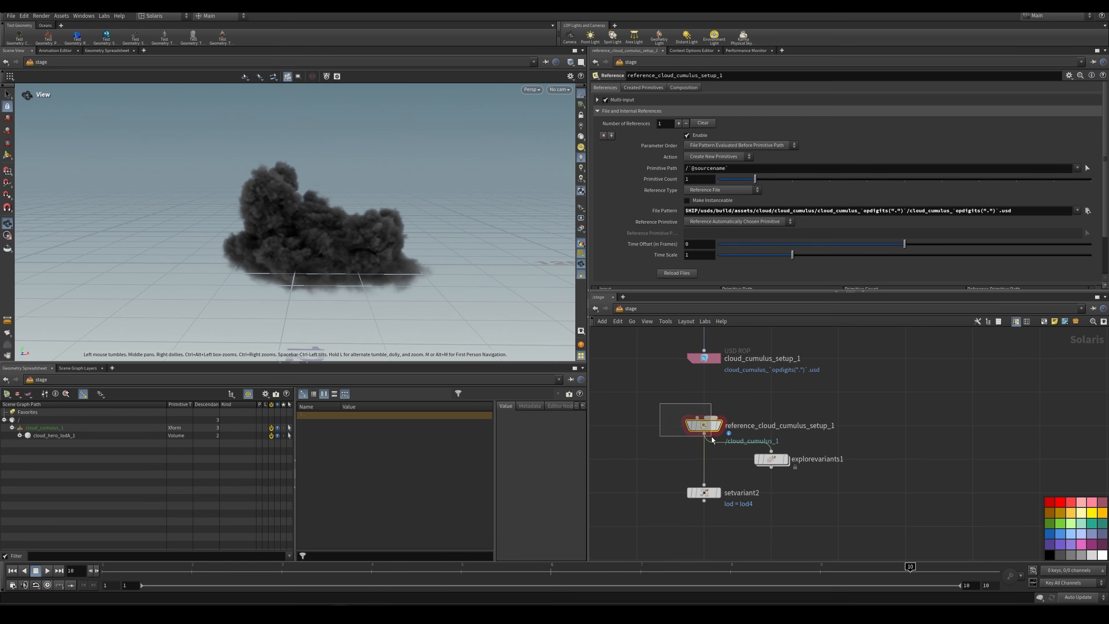
scroll(701, 426, "up", 2)
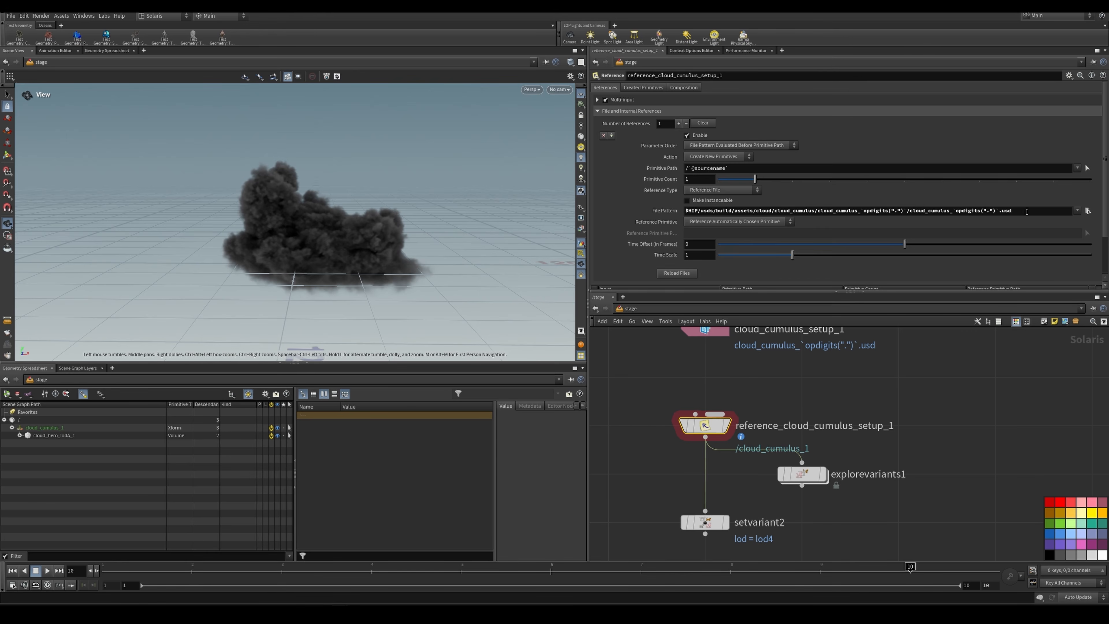
middle_click_drag(745, 344, 750, 361)
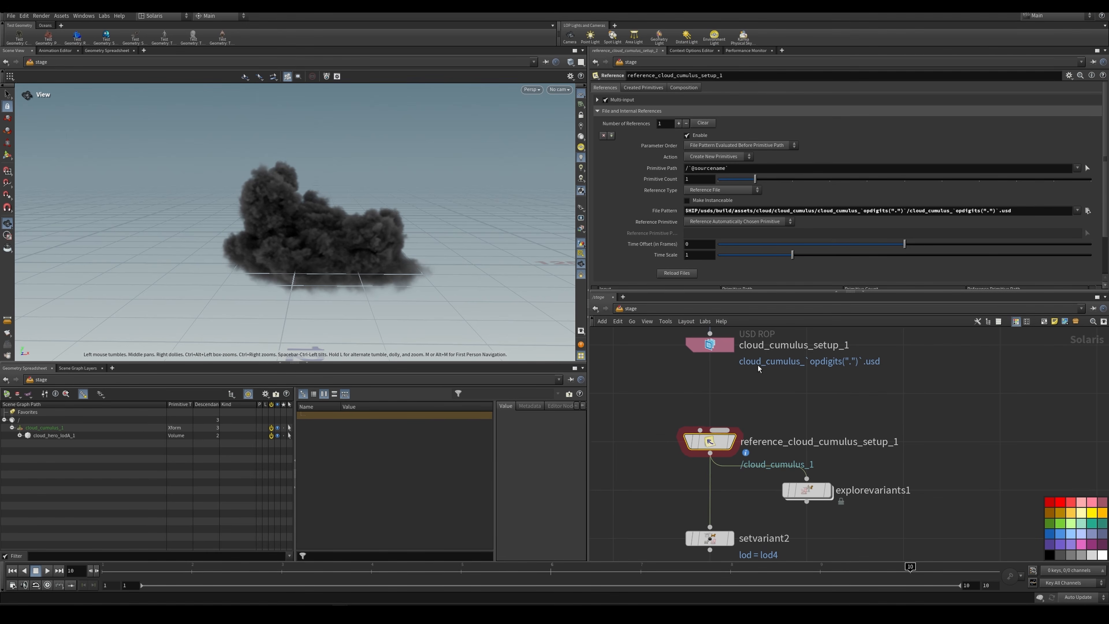
left_click_drag(757, 361, 690, 340)
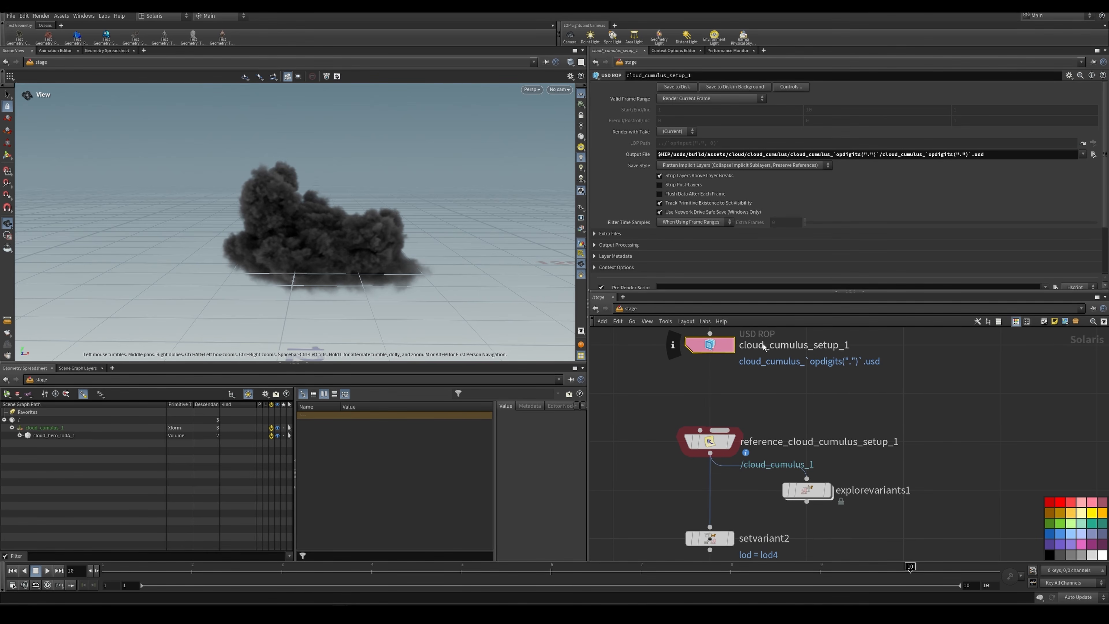
left_click(691, 449)
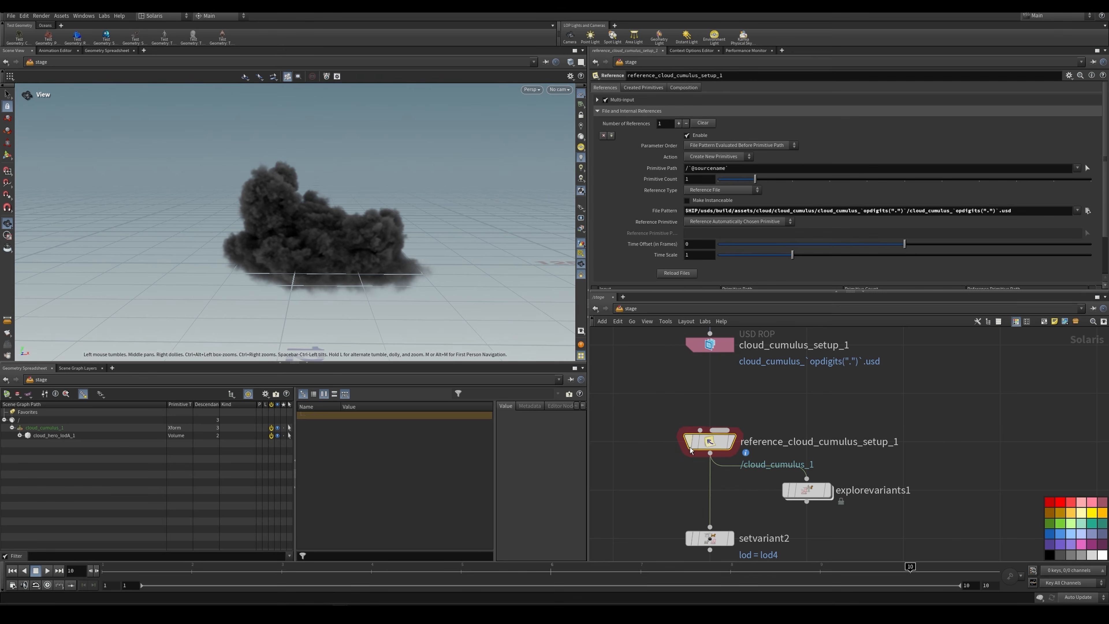
left_click(732, 441)
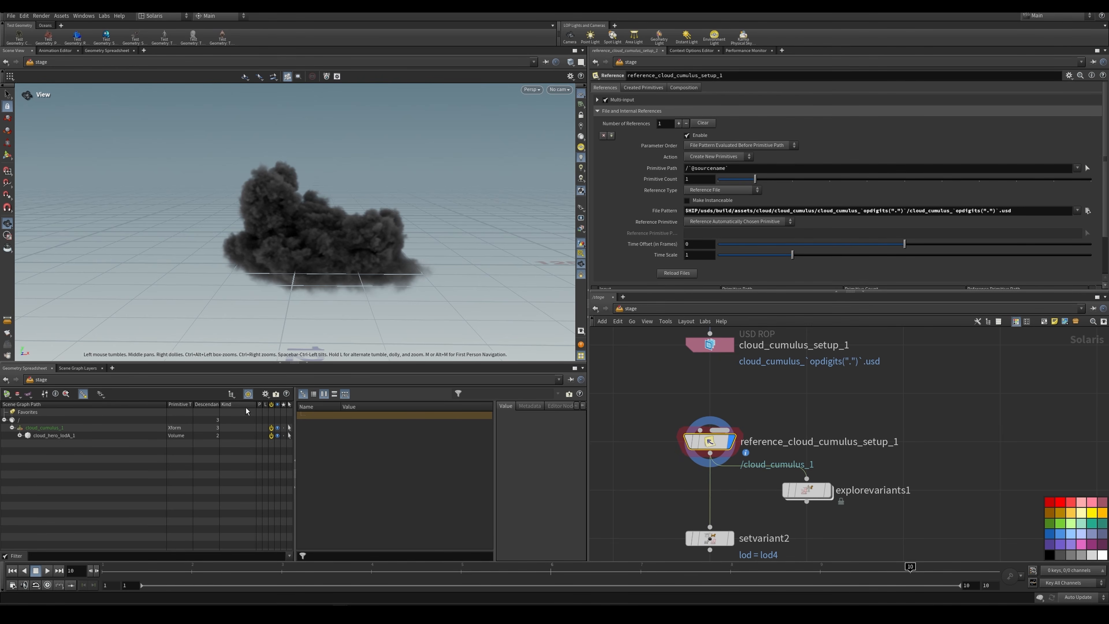
Step: Show the Variants column in the scene graph tree and select the cloud_cumulus_1 primitive
left_click(266, 394)
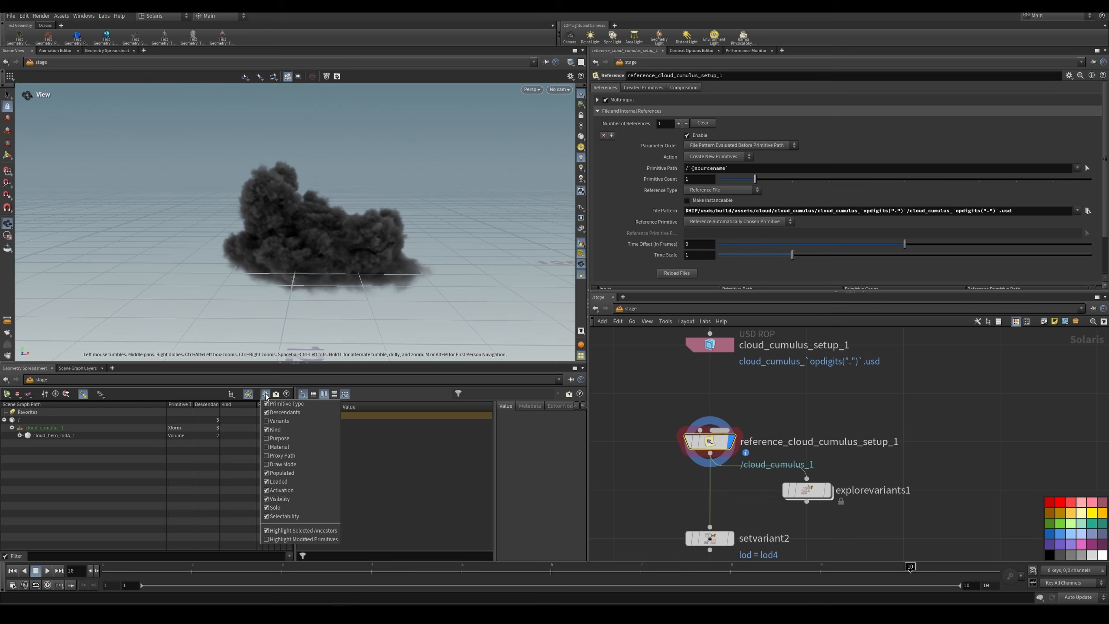
left_click(281, 421)
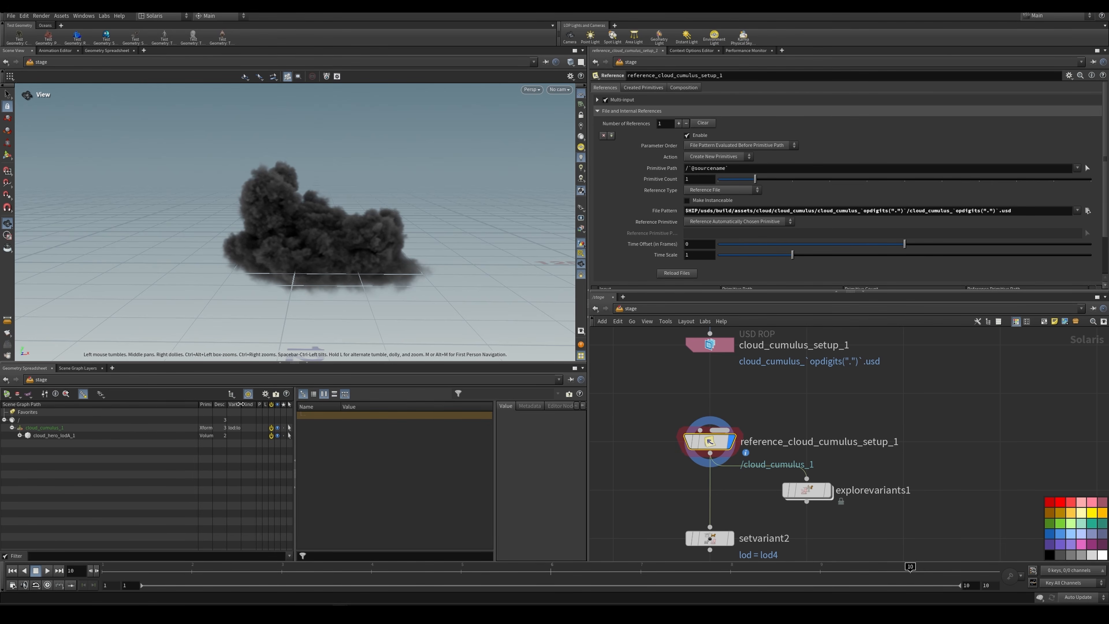
left_click(237, 428)
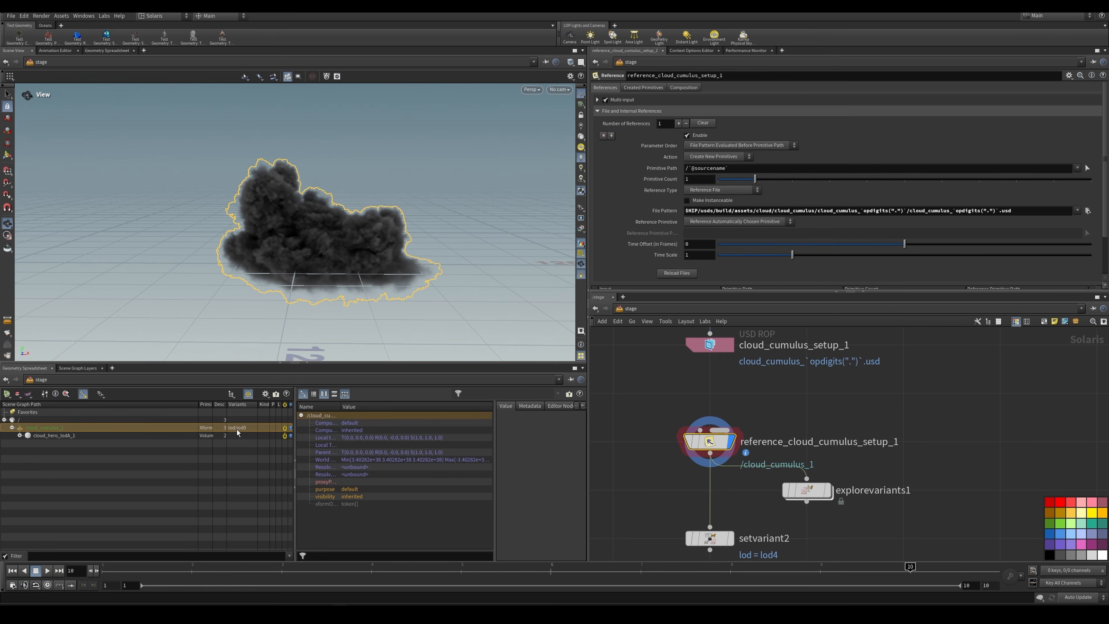
Step: Display explorevariants1 to lay out the referenced cloud's lod variants in the viewport
scroll(871, 467, "down", 1)
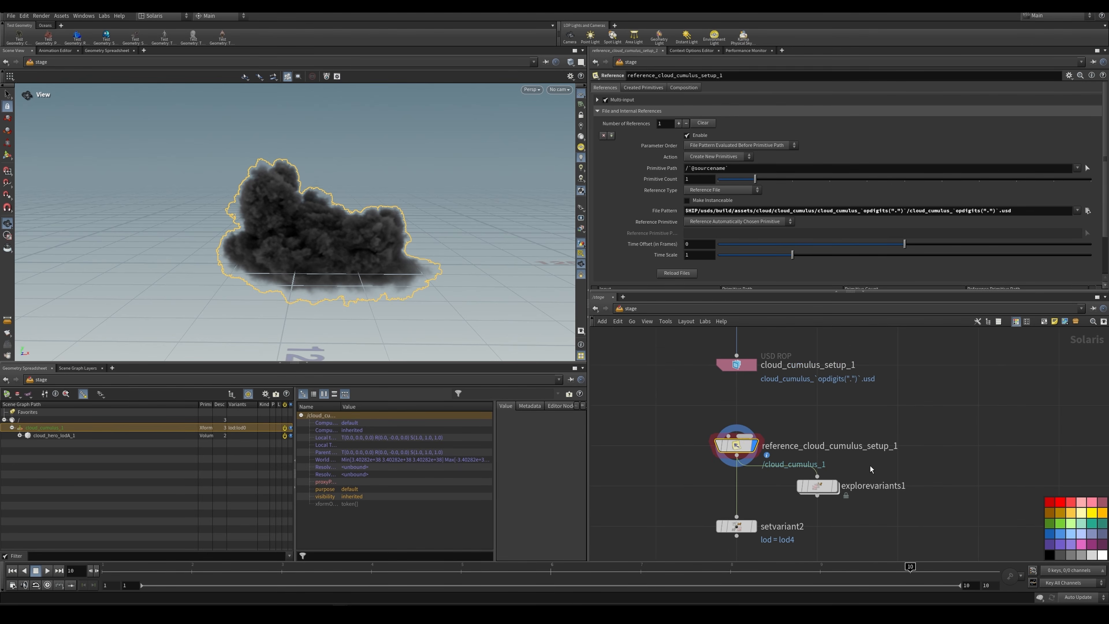
middle_click_drag(869, 469, 859, 431)
scroll(849, 439, "up", 1)
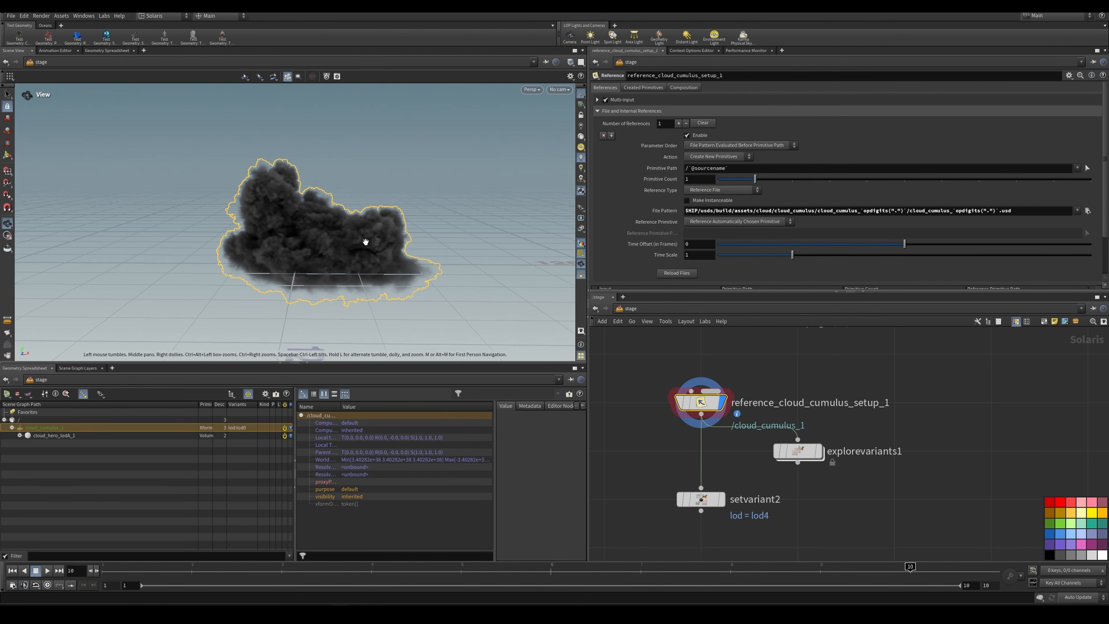
scroll(372, 236, "down", 5)
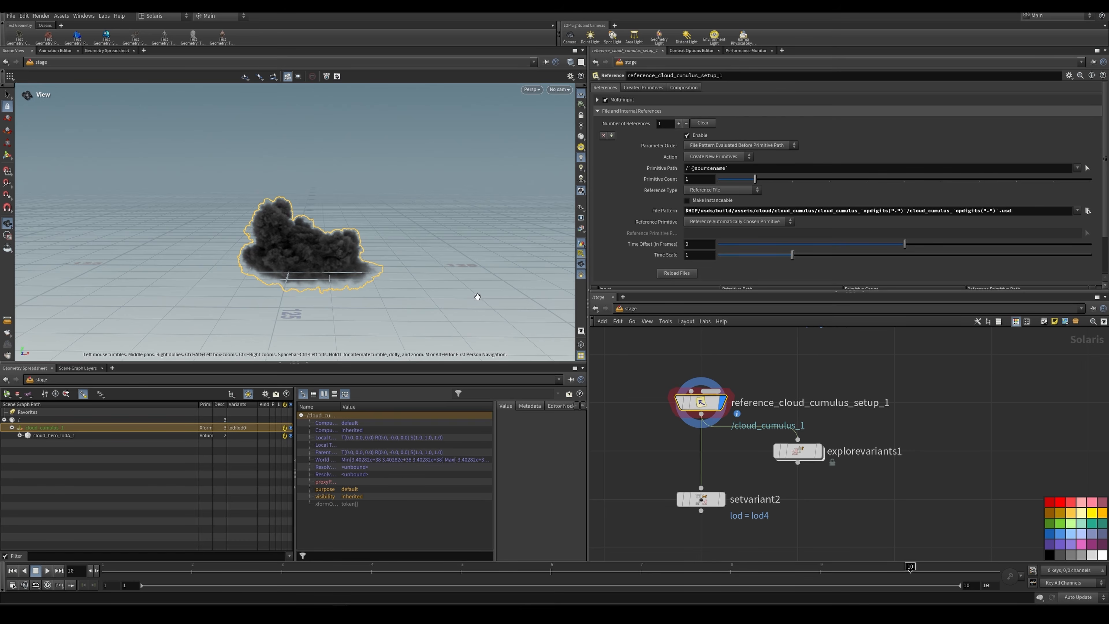
middle_click_drag(478, 297, 436, 314)
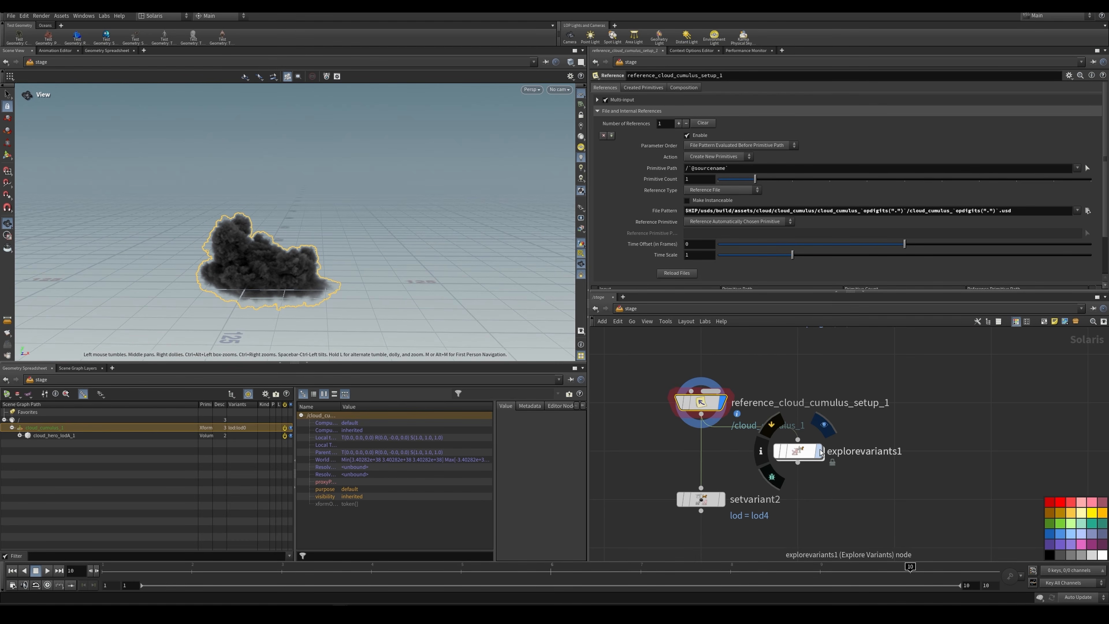
left_click(803, 452)
left_click(804, 452)
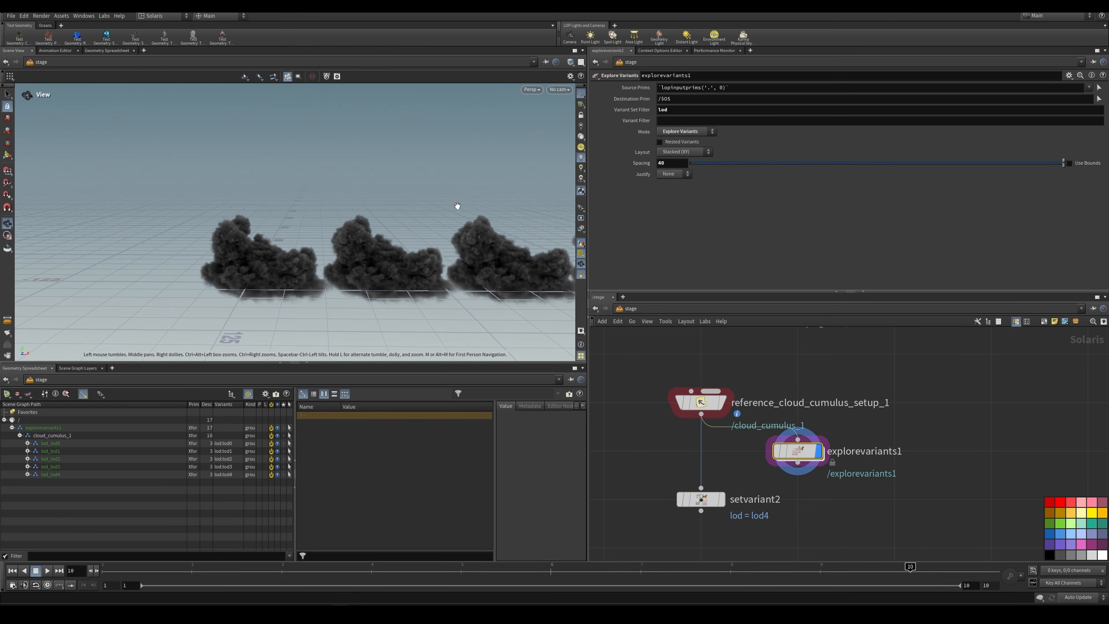
Step: Compare the cloud variants laid out side by side and examine their lod primitives under cloud_cumulus_1 in the scene graph
middle_click_drag(458, 206, 349, 208)
scroll(414, 211, "down", 2)
scroll(349, 207, "down", 3)
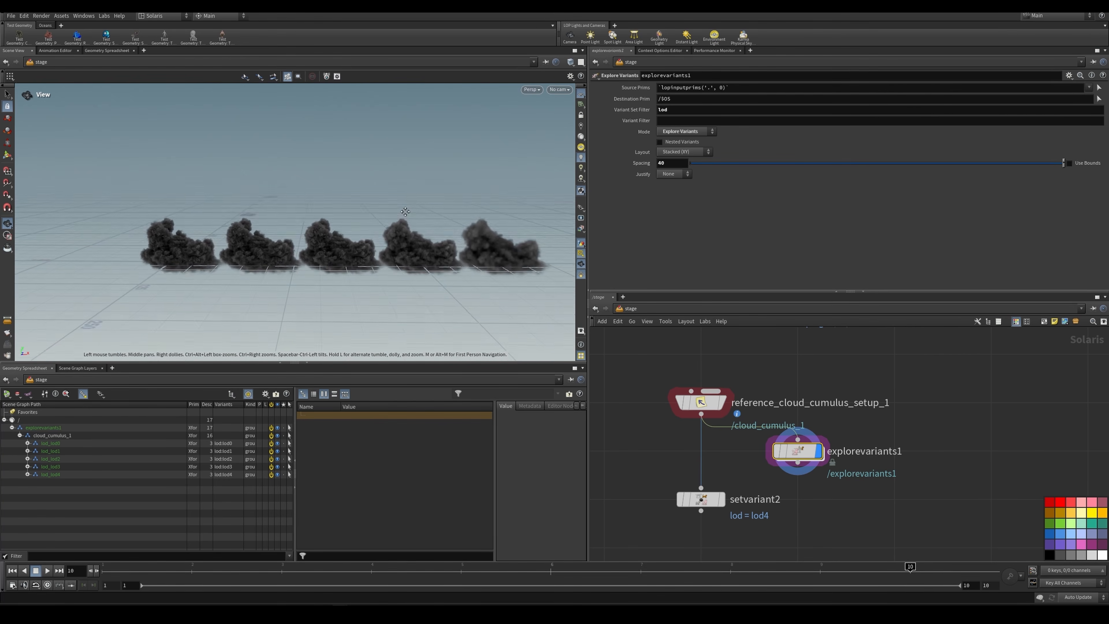
left_click_drag(354, 208, 395, 227)
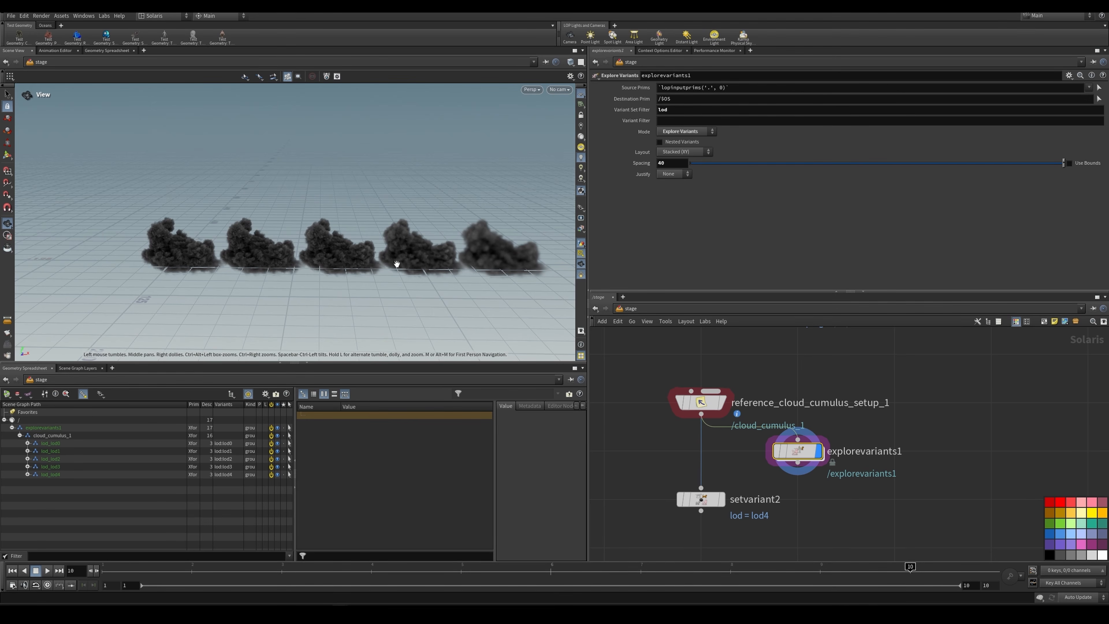
left_click_drag(316, 222, 325, 211)
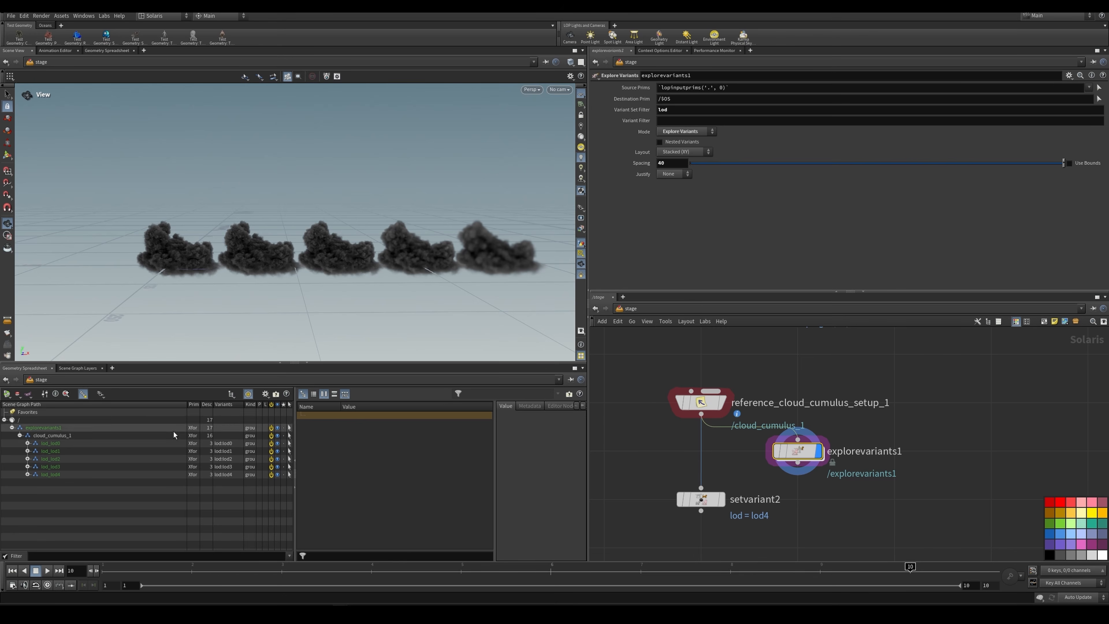
left_click(27, 443)
left_click(27, 443)
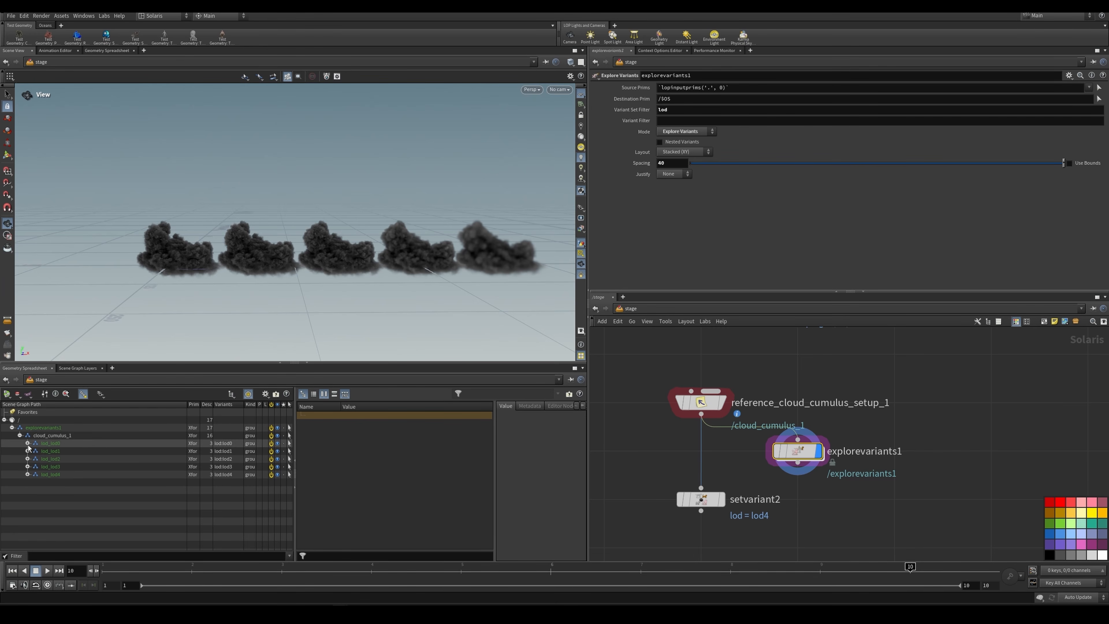
Step: Display setvariant2 and inspect the referenced cloud at its lod4 variant
left_click(721, 499)
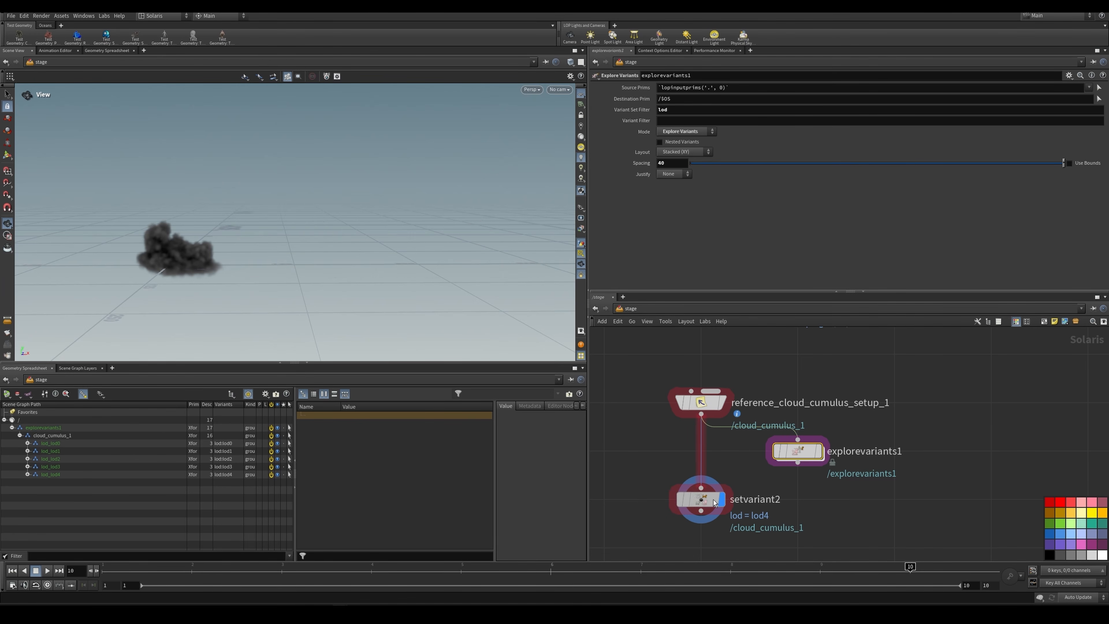
left_click(700, 500)
scroll(267, 249, "up", 4)
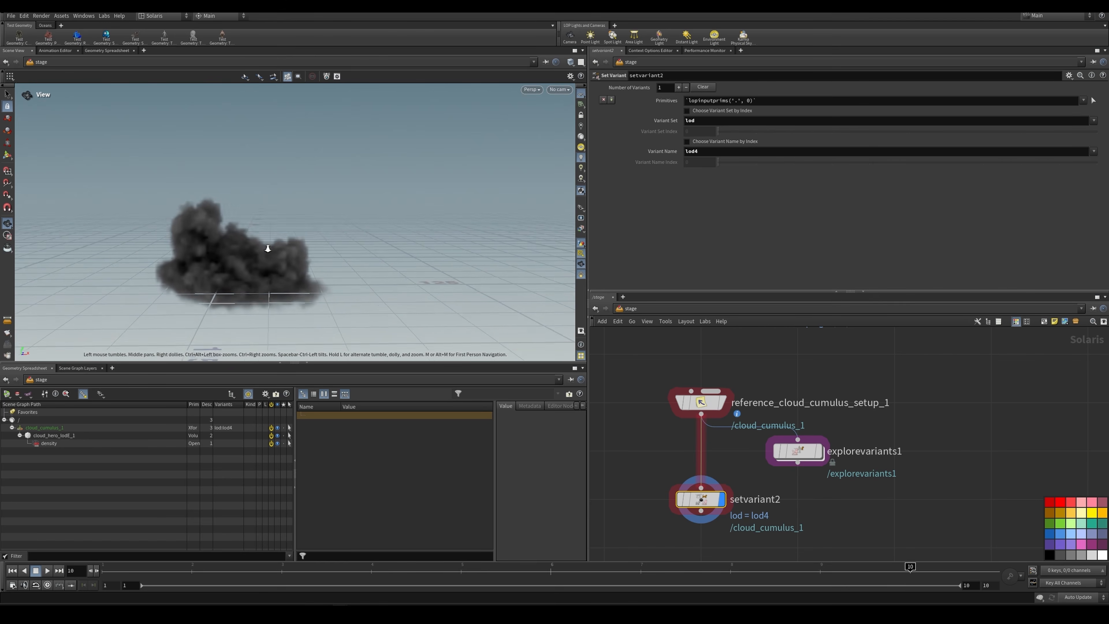
left_click_drag(267, 247, 264, 257)
middle_click_drag(262, 257, 290, 255)
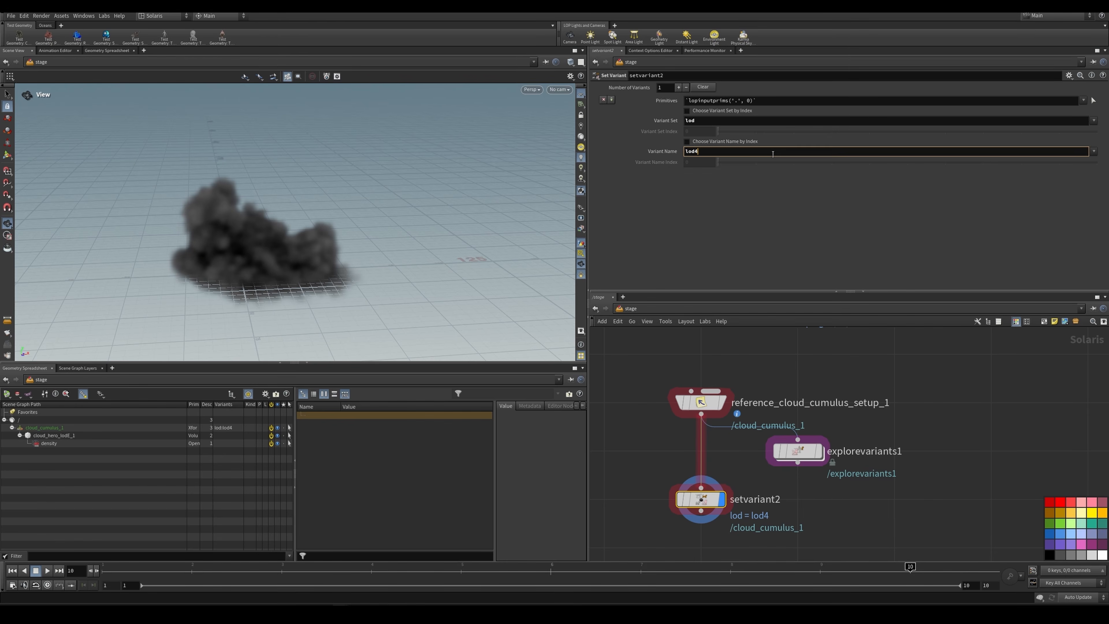
Step: Switch the Variant Name on setvariant2 to lod1 and lod3 in turn to compare the cloud's detail levels
key("BackSpace")
type("1")
key("Return")
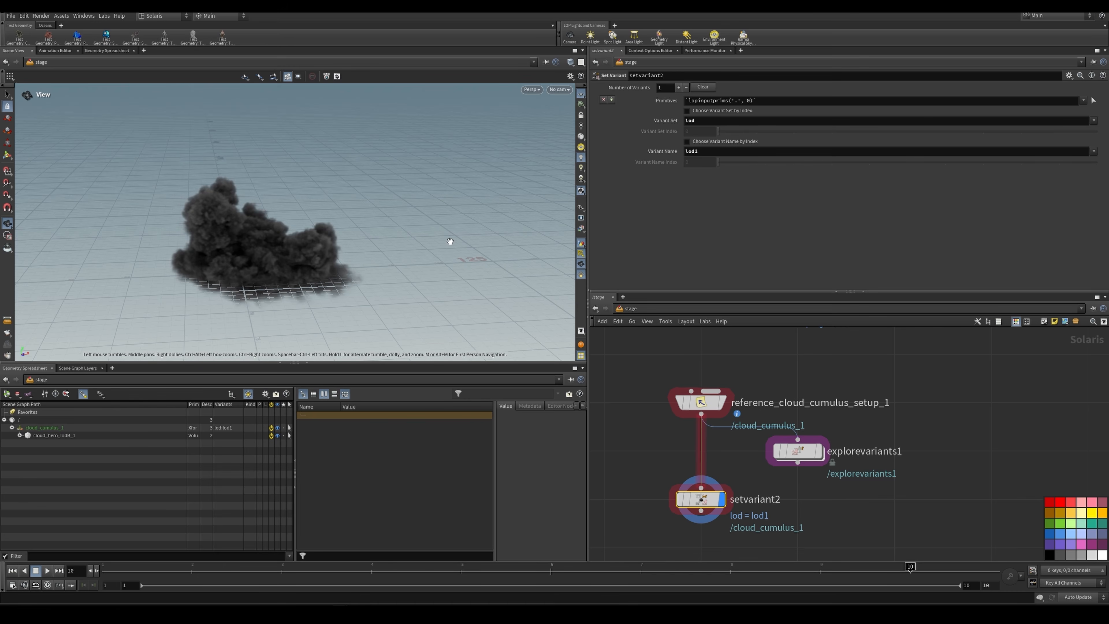
key("BackSpace")
type("3")
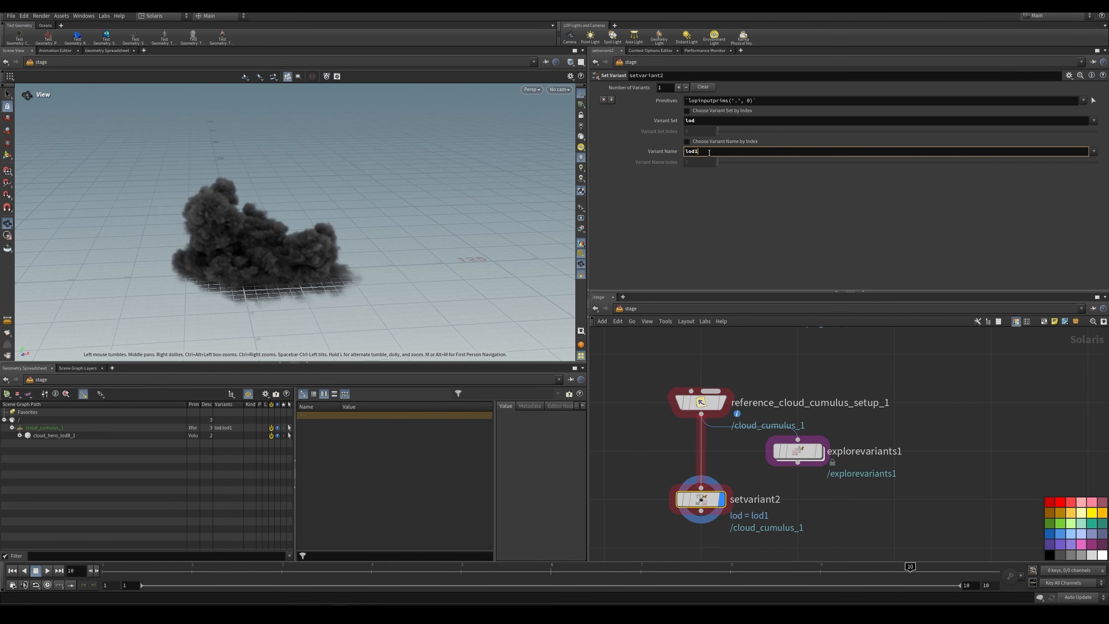
key("Return")
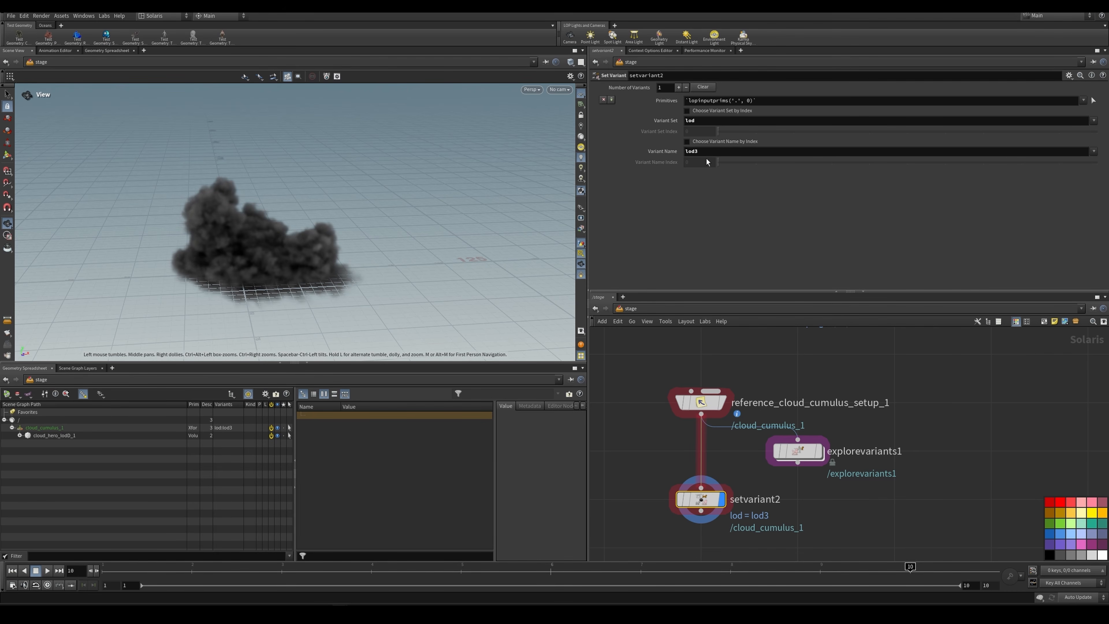
Step: Set setvariant2's Variant Name to lod0 and bring up the parameters of reference_cloud_cumulus_setup_1
left_click(712, 152)
type("0")
key("Return")
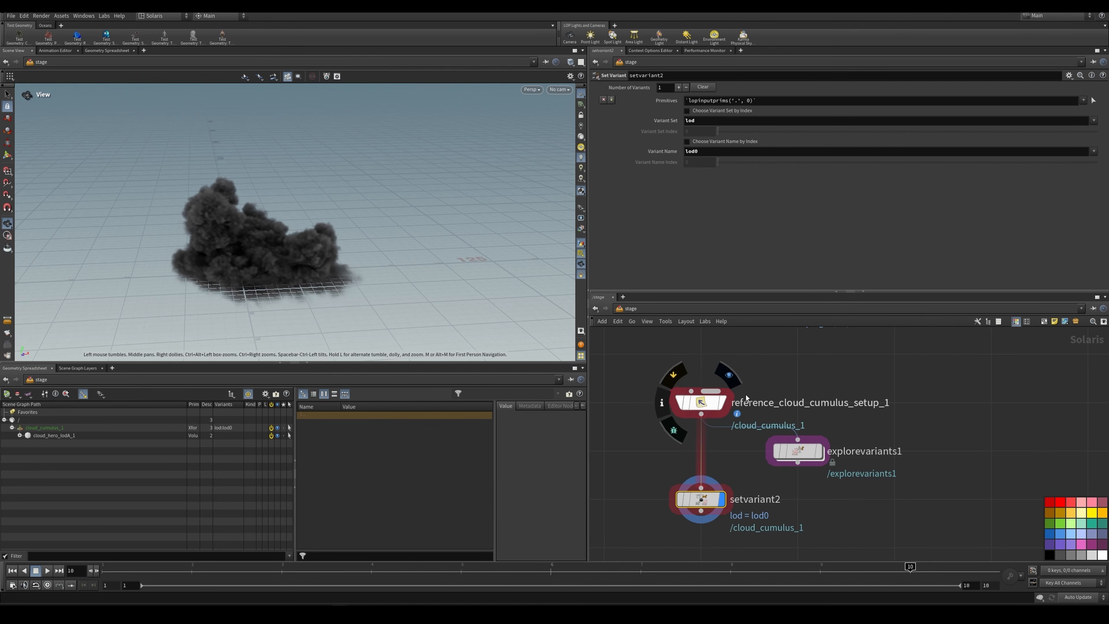
left_click(700, 402)
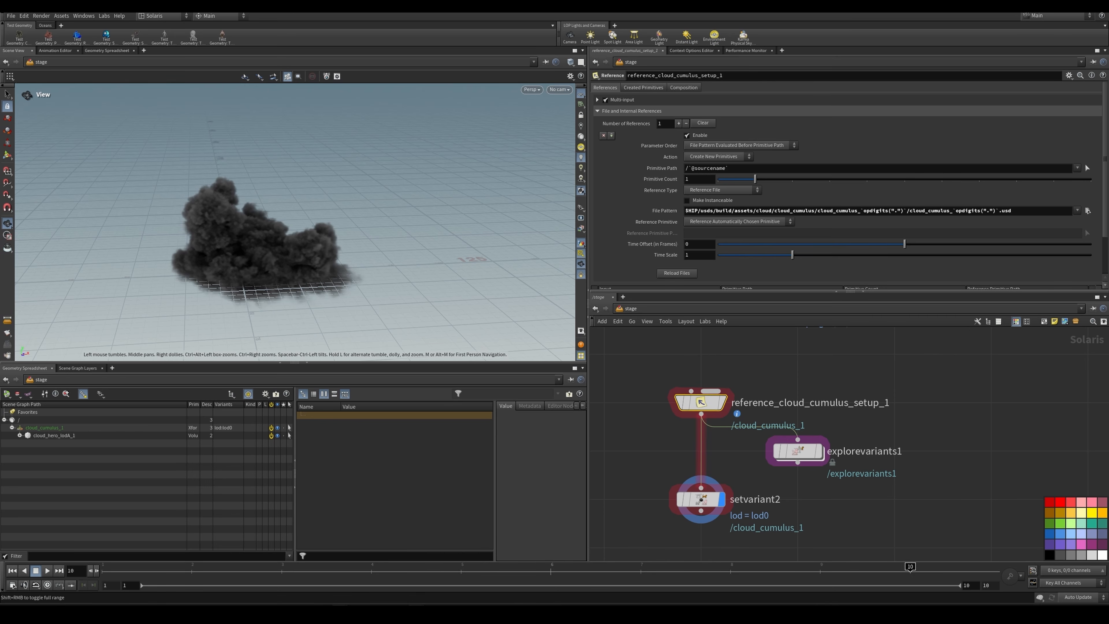
Step: Move the timeline to frame 62 in heroCloud_pts and display enumerate1 to examine the points' id attribute
mouse_move(416, 616)
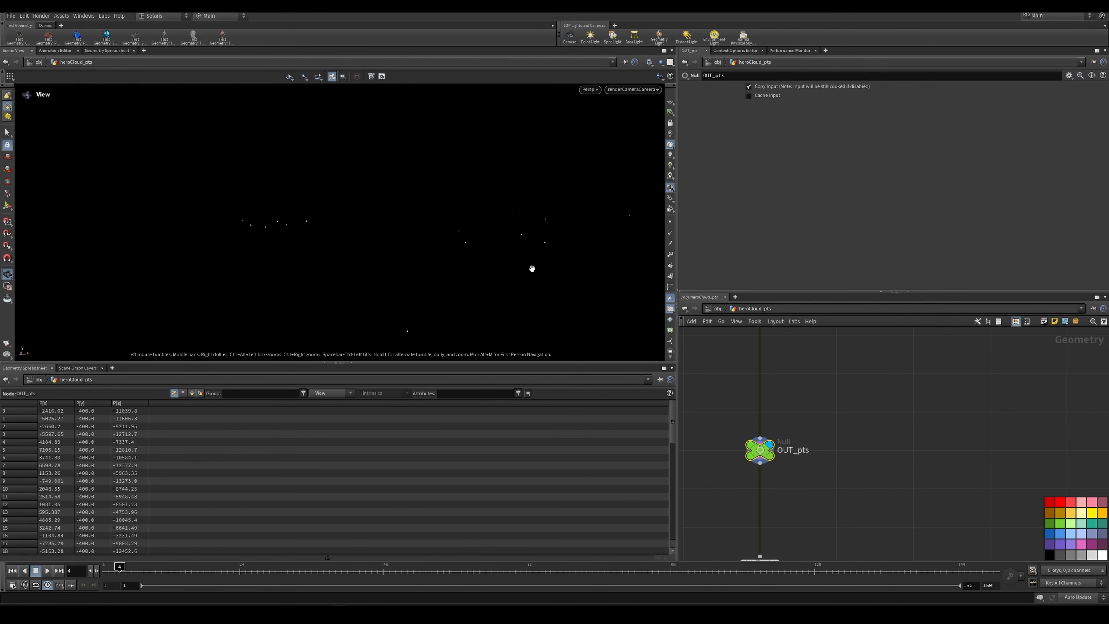
left_click_drag(417, 574, 467, 566)
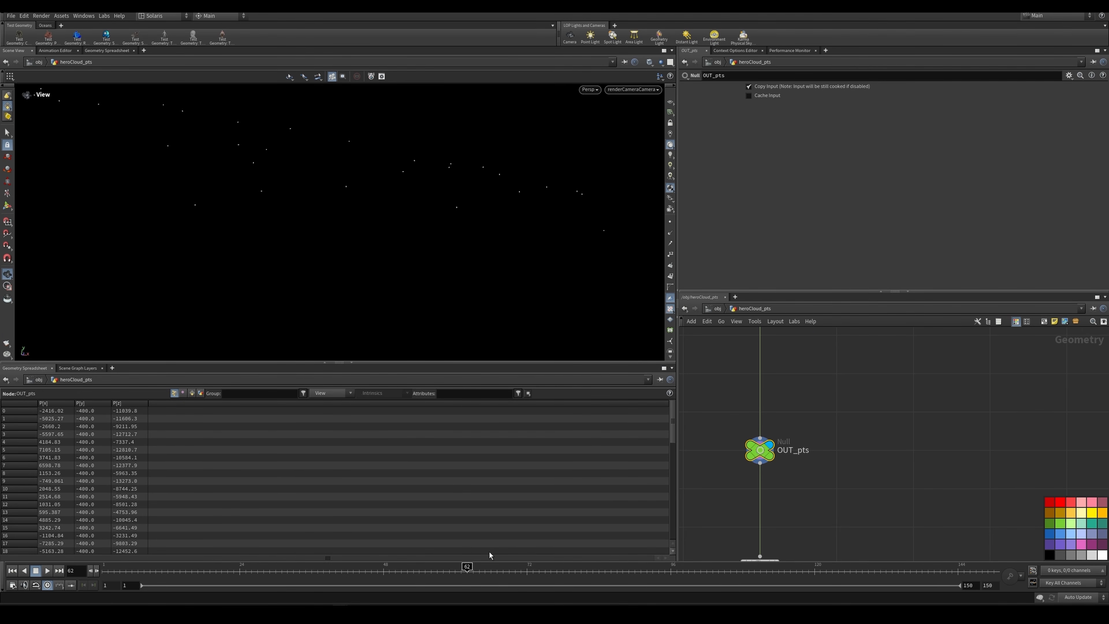
scroll(880, 408, "down", 3)
scroll(881, 409, "up", 3)
left_click(799, 441)
middle_click_drag(824, 442, 832, 334)
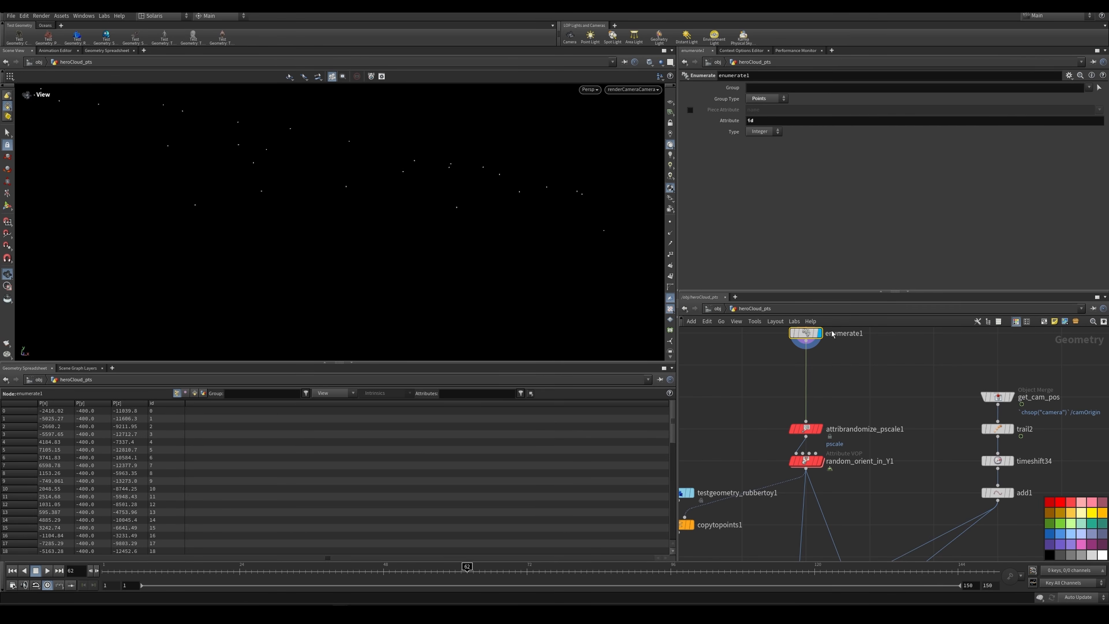
Step: Display attribrandomize_pscale1 and random_orient_in_Y1 in turn to review the points' pscale and orient attributes
left_click(806, 429)
left_click(820, 428)
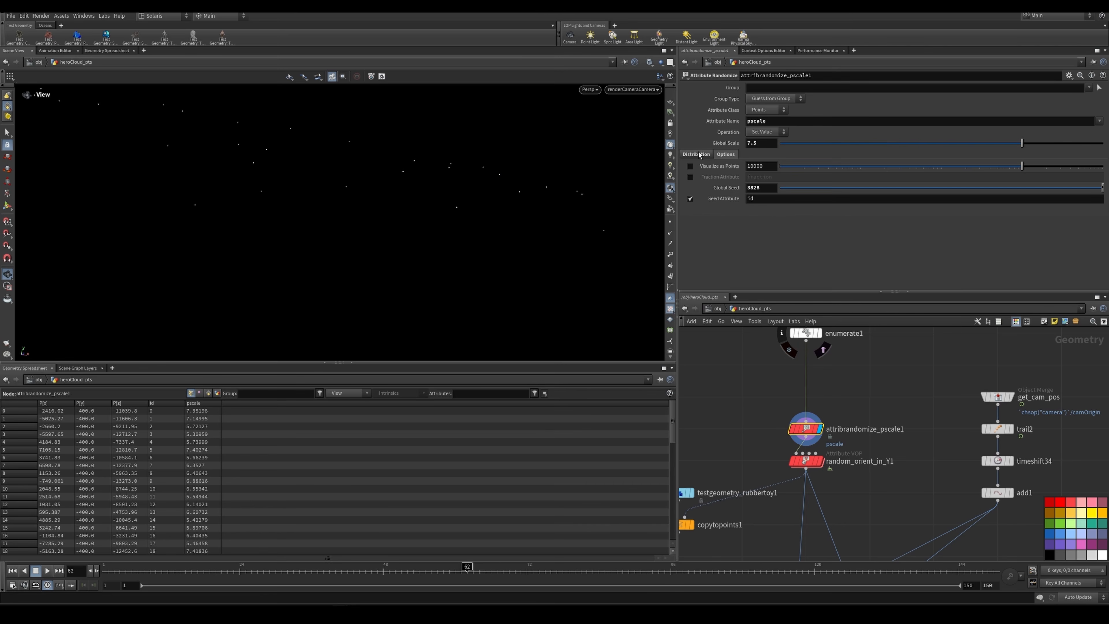
left_click(806, 461)
left_click(820, 461)
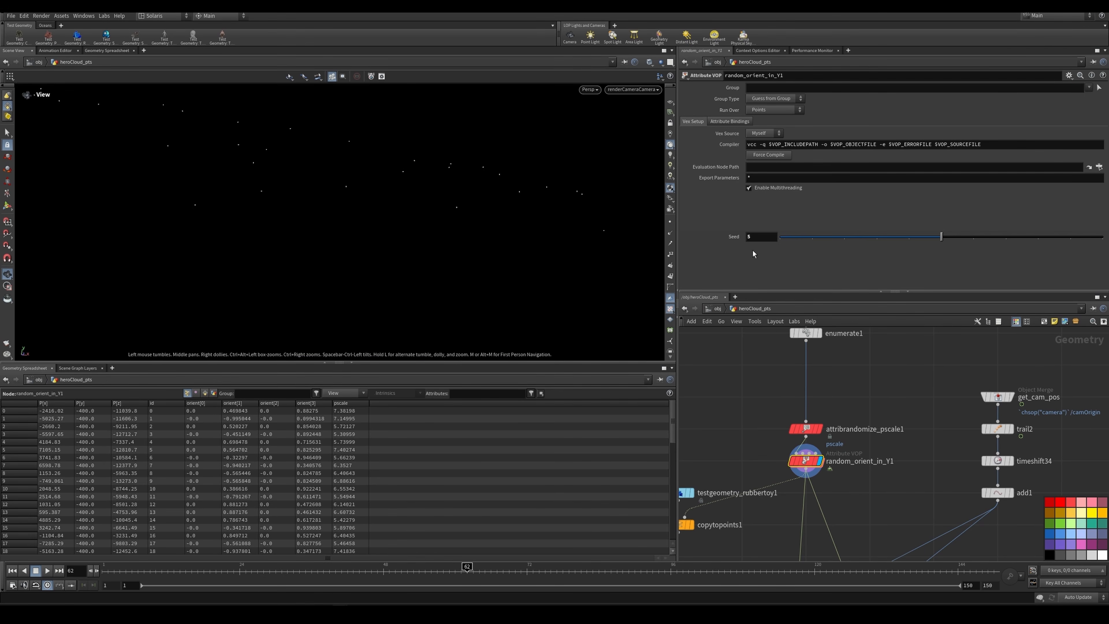
Step: Open the VOP network inside random_orient_in_Y1 and inspect add1 with its id and seed inputs
double_click(805, 461)
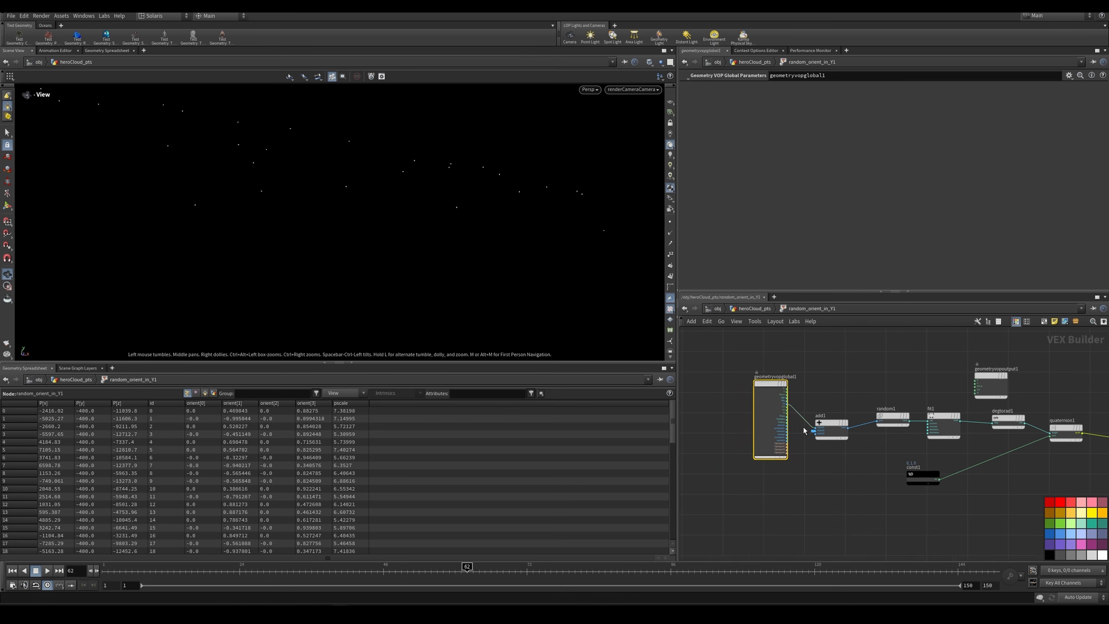
left_click(837, 439)
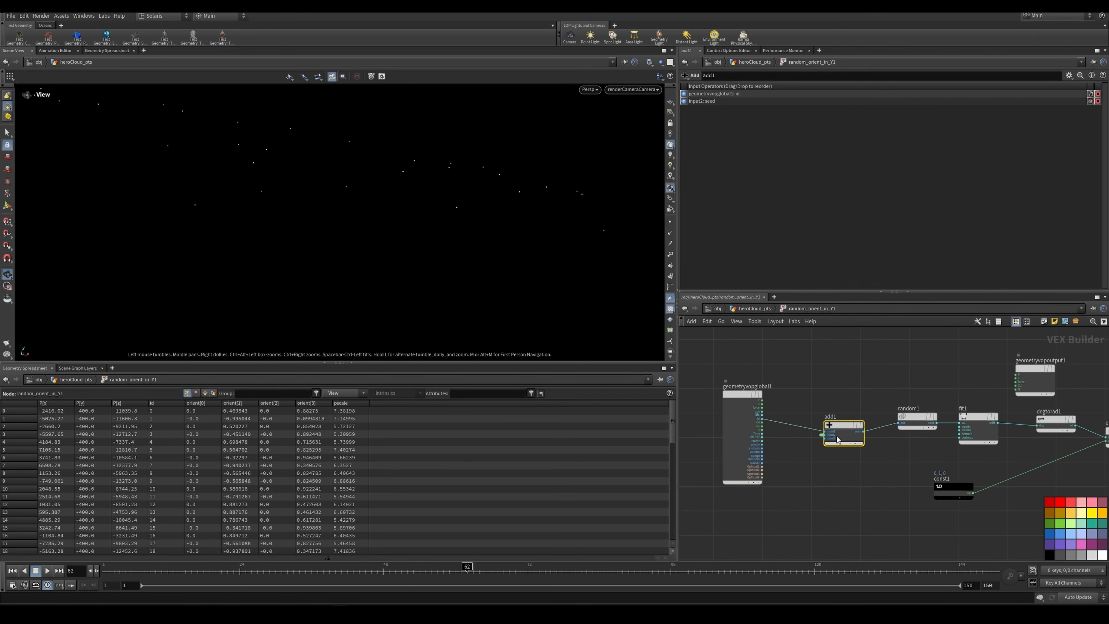
scroll(825, 438, "up", 3)
left_click(815, 430)
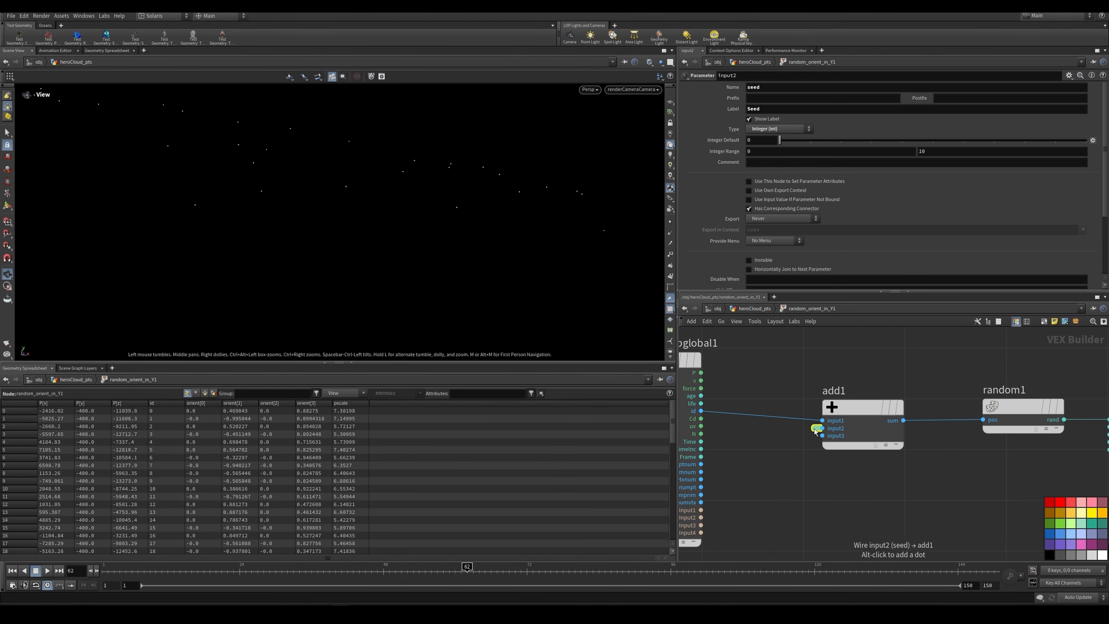
scroll(825, 411, "down", 3)
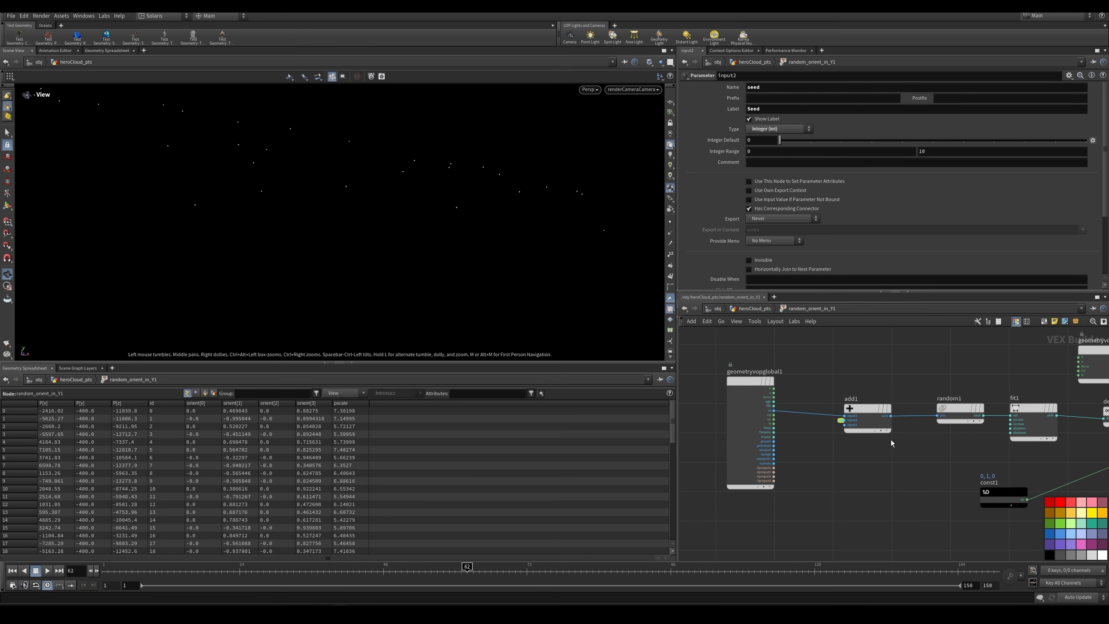
Step: Examine the random1 node's signature and its place between add1 and fit1
left_click_drag(872, 417, 874, 437)
middle_click_drag(906, 393, 885, 374)
left_click_drag(904, 372, 919, 409)
left_click_drag(859, 370, 917, 420)
left_click_drag(917, 375, 922, 404)
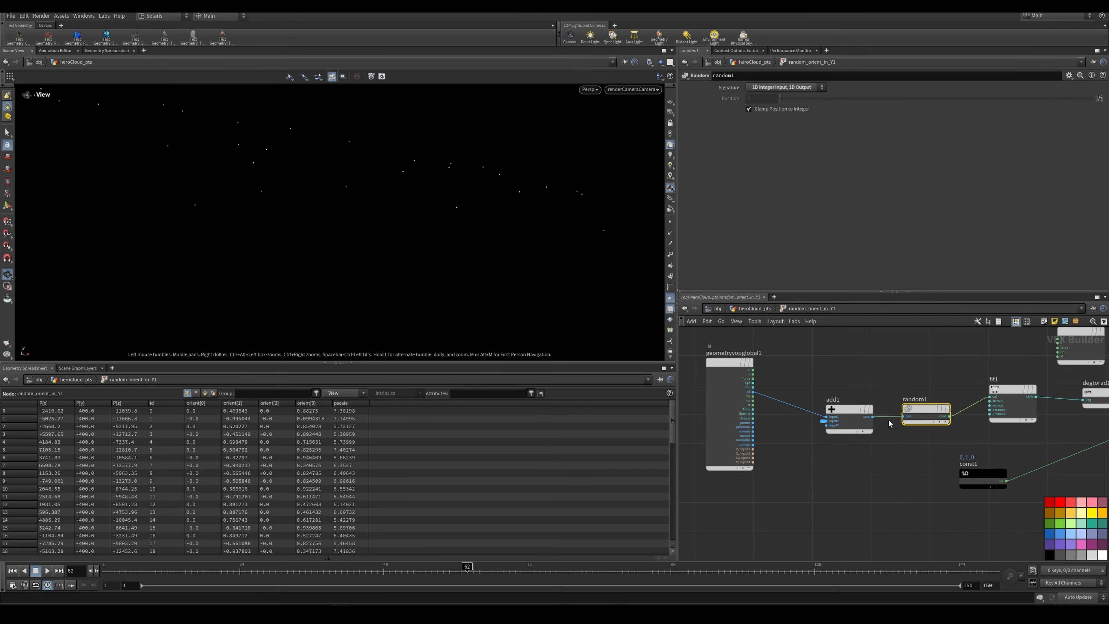
middle_click_drag(948, 375, 865, 366)
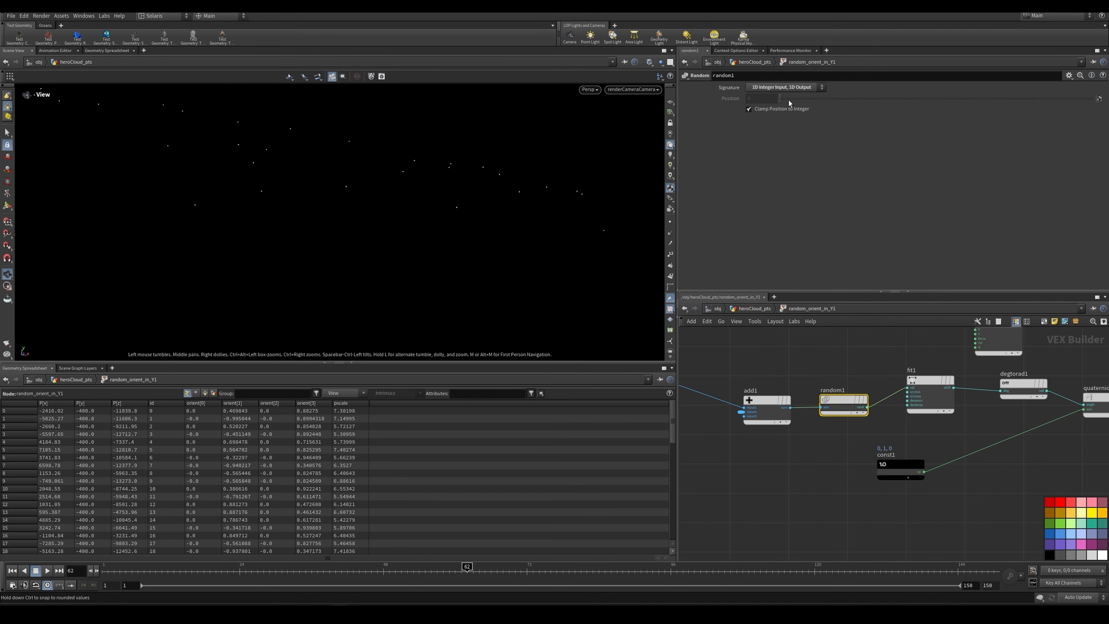
middle_click_drag(892, 401, 879, 402)
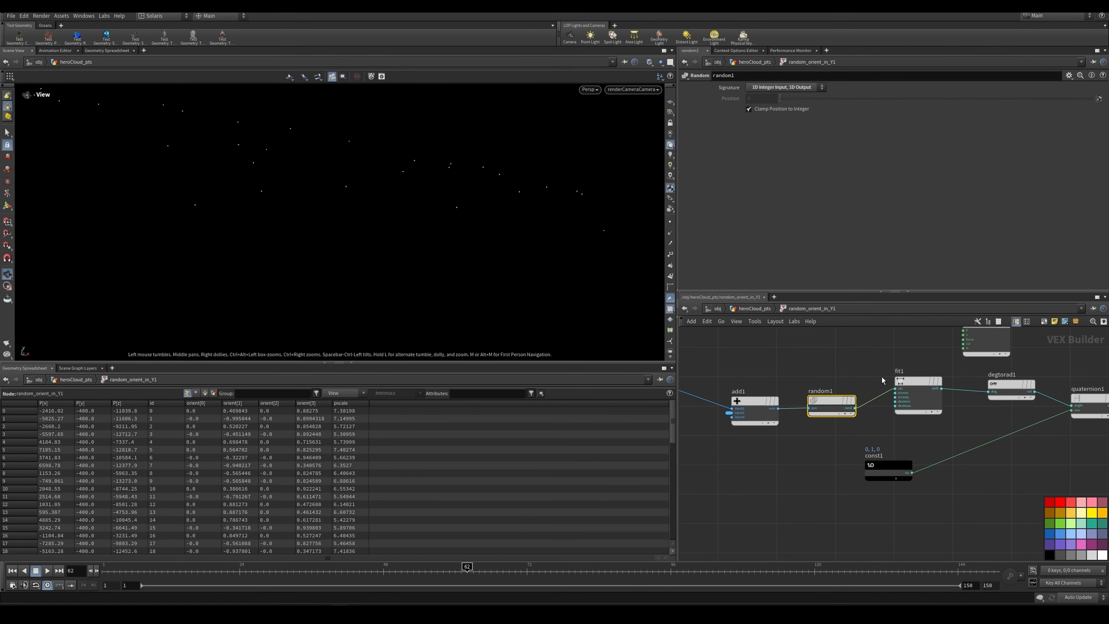
Step: Nudge fit1 and degtorad1 within the network and check fit1's destination range and degtorad1's signature
left_click_drag(919, 381, 919, 392)
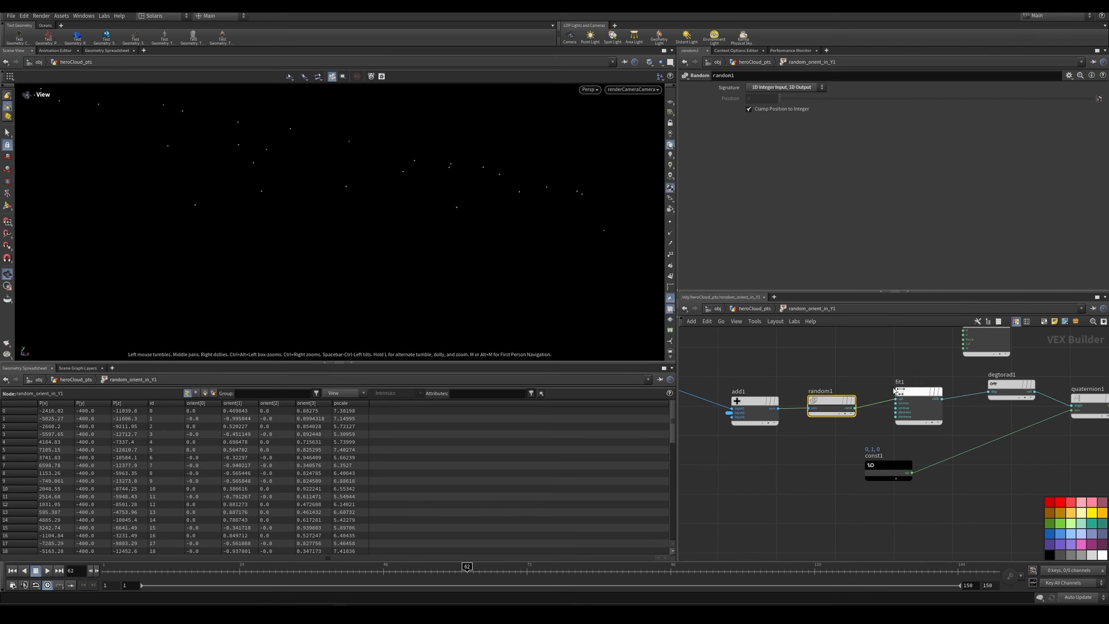
left_click(925, 402)
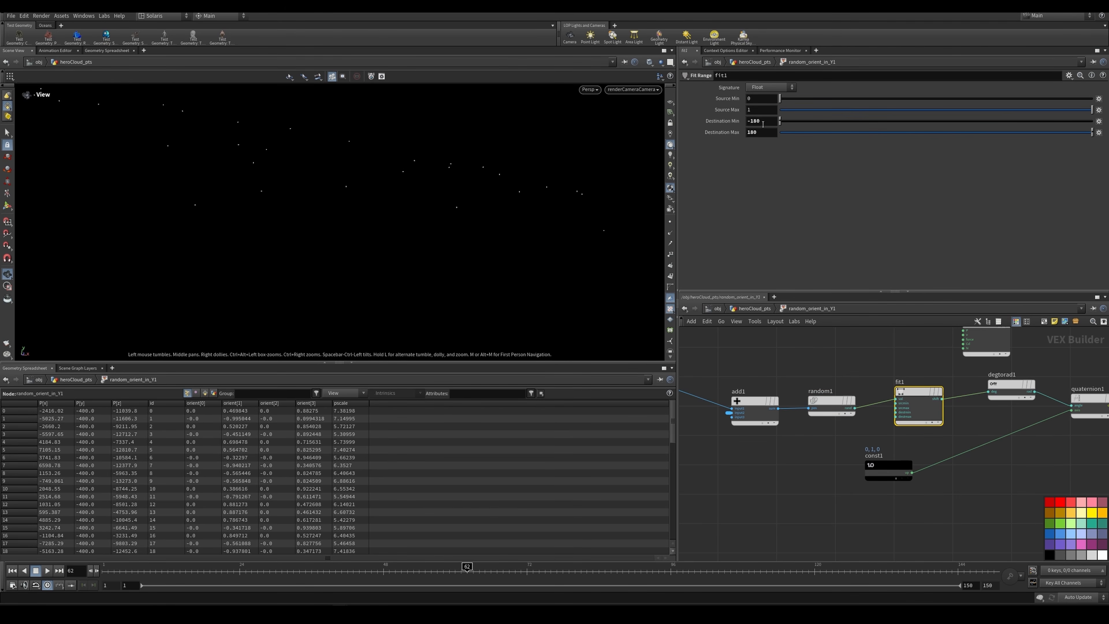
middle_click_drag(902, 367, 841, 350)
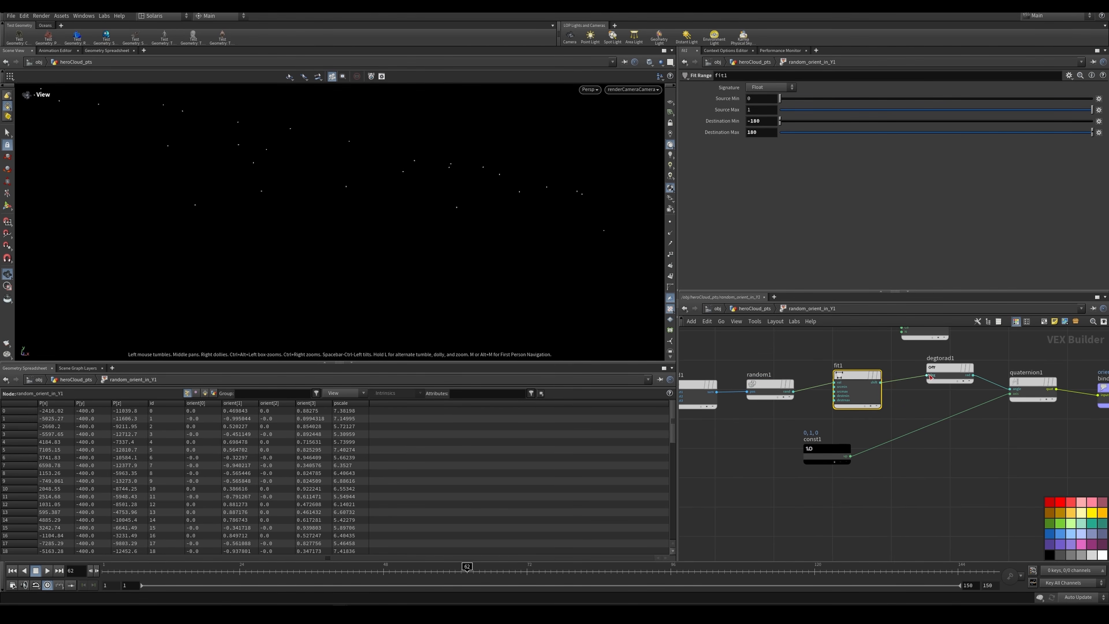
mouse_move(945, 377)
left_mouse_down()
mouse_move(934, 385)
mouse_move(948, 386)
left_mouse_up()
left_click(934, 384)
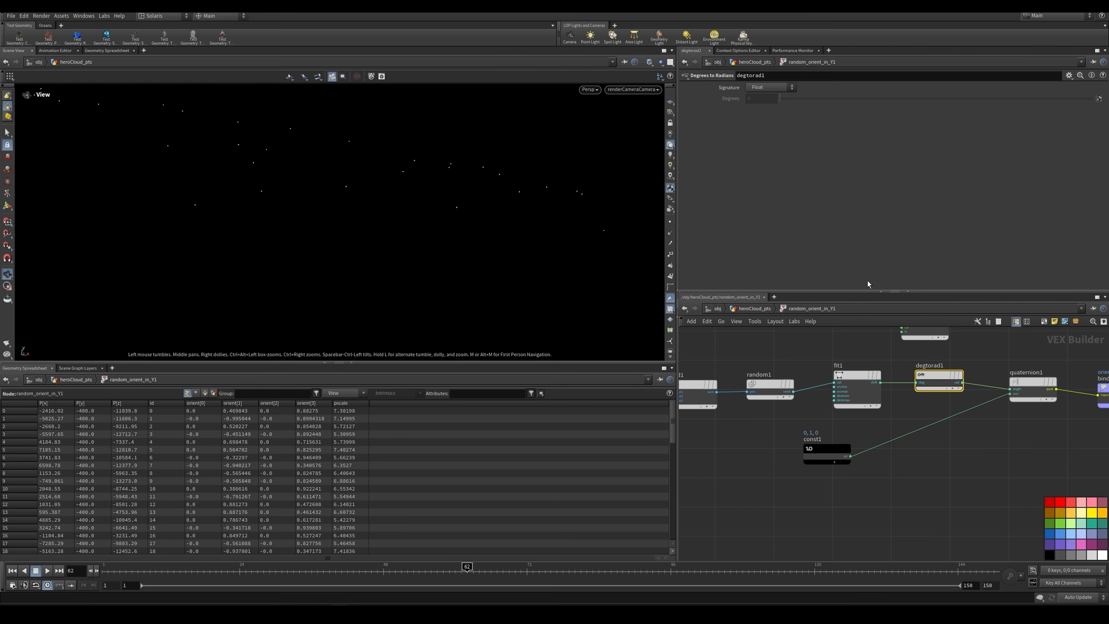
Step: Inspect quaternion1 and trace its angle input back through degtorad1 to fit1
middle_click_drag(989, 412, 943, 410)
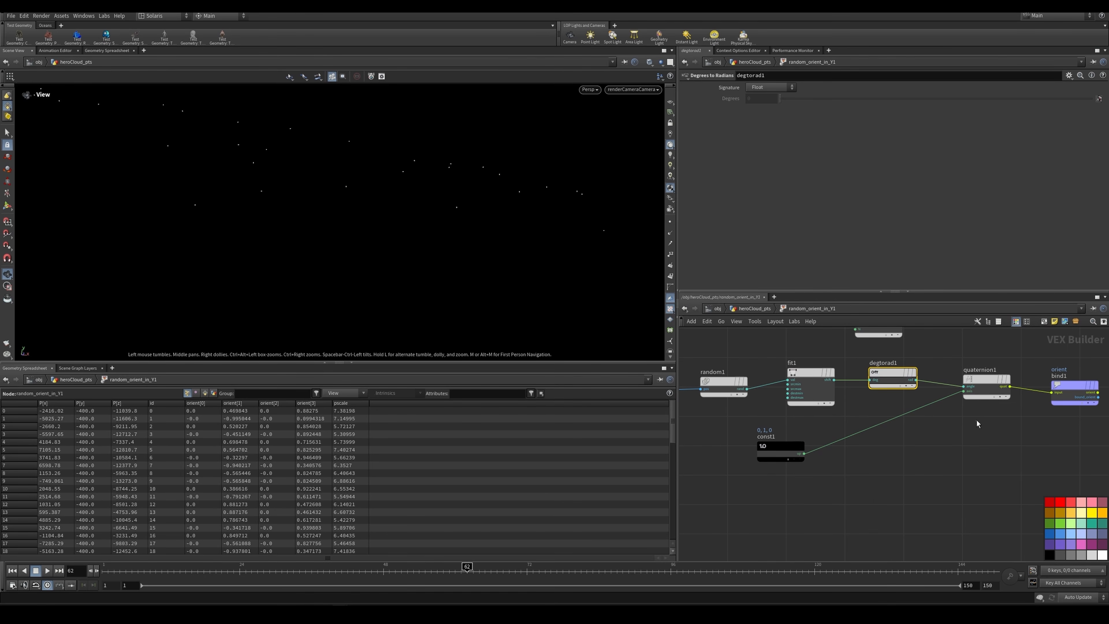
left_click(985, 385)
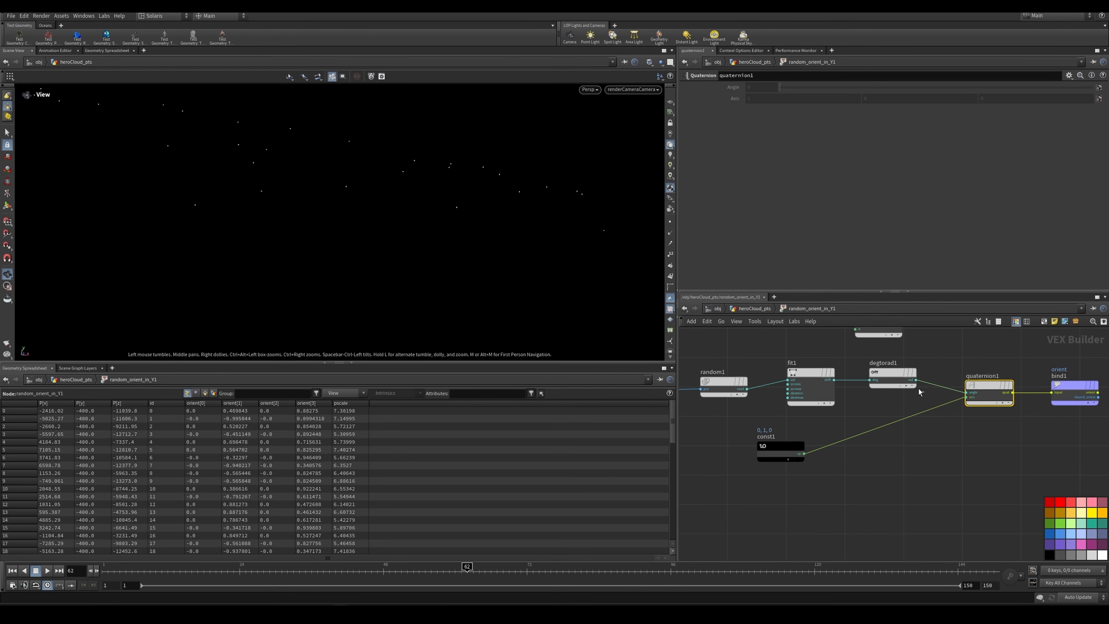
left_click(891, 376)
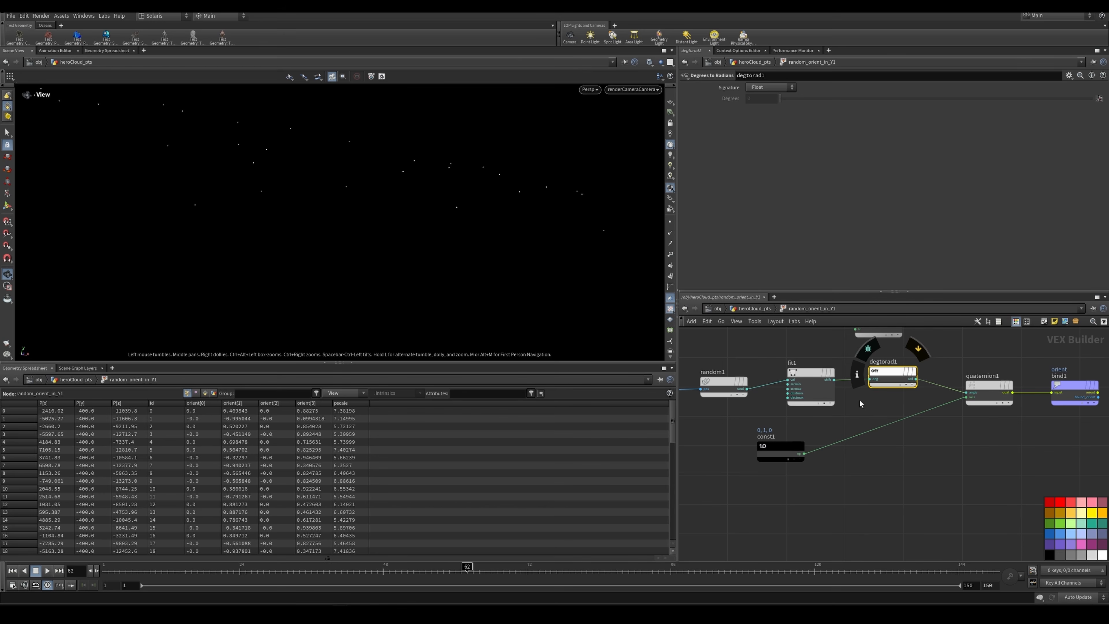
left_click(809, 401)
left_click_drag(876, 396, 887, 381)
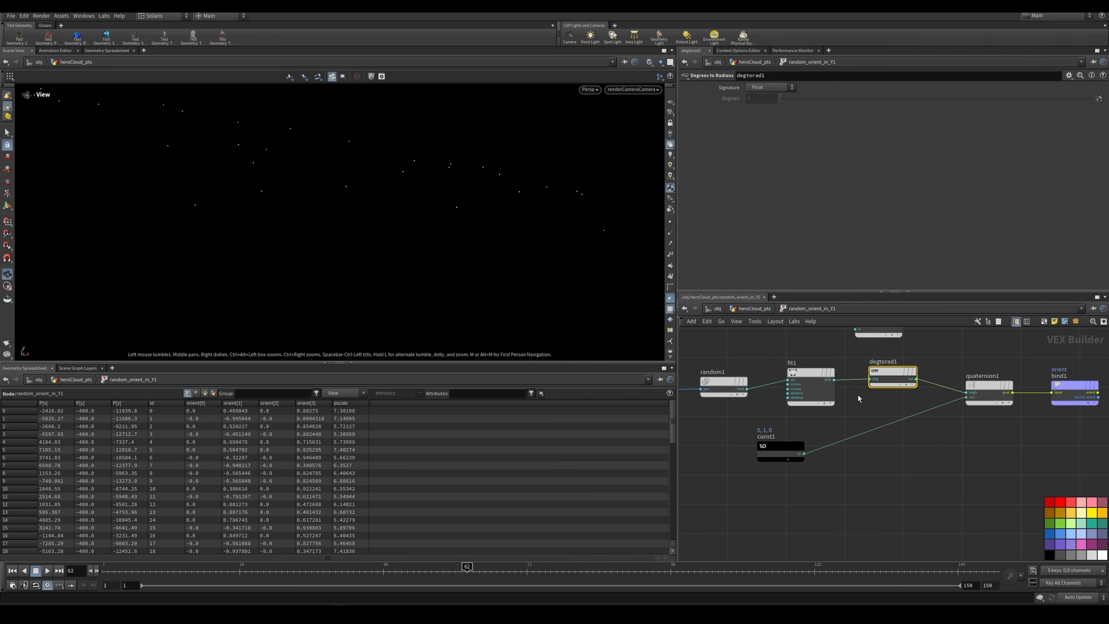
Step: Reposition const1 below fit1 and degtorad1, and examine the up vector it feeds into quaternion1's axis
left_click_drag(780, 454, 824, 478)
left_click_drag(854, 403, 805, 381)
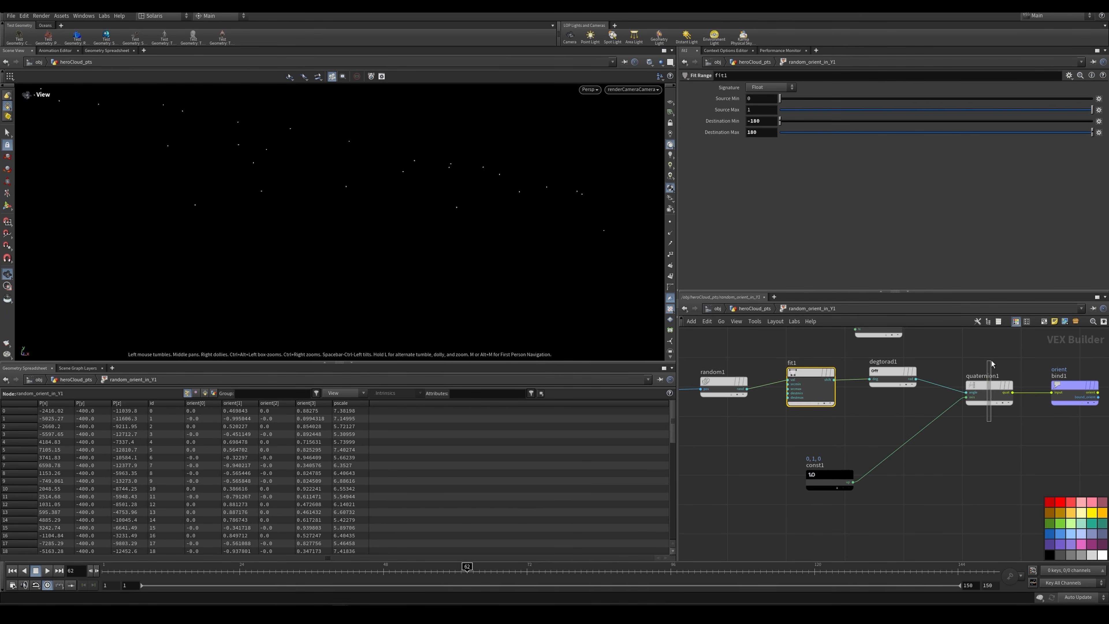
left_click_drag(991, 361, 991, 361)
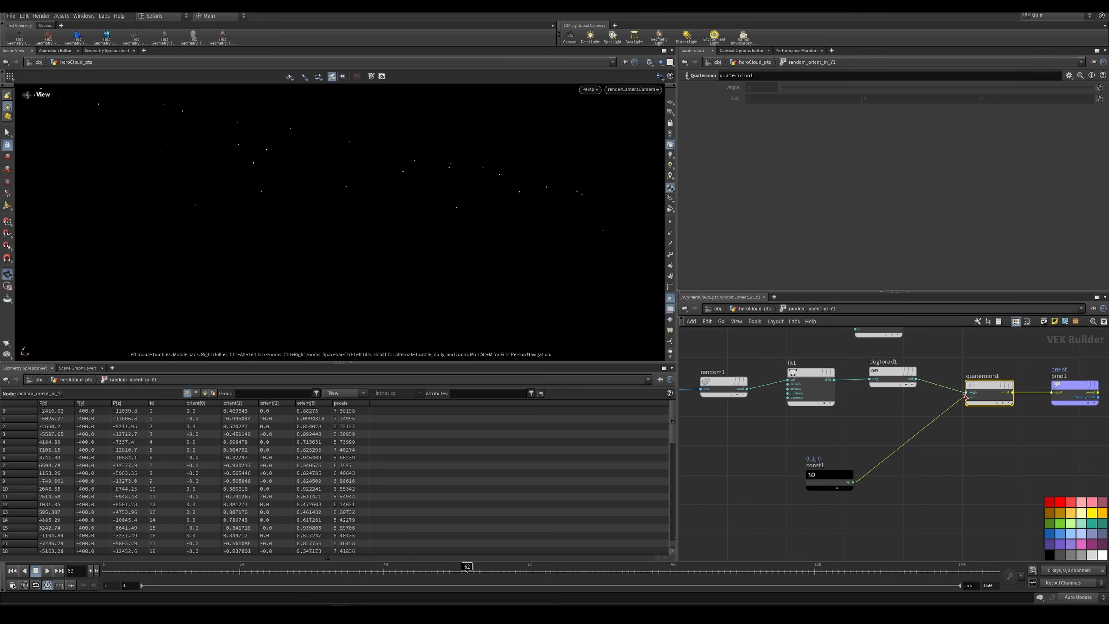
left_click(832, 475)
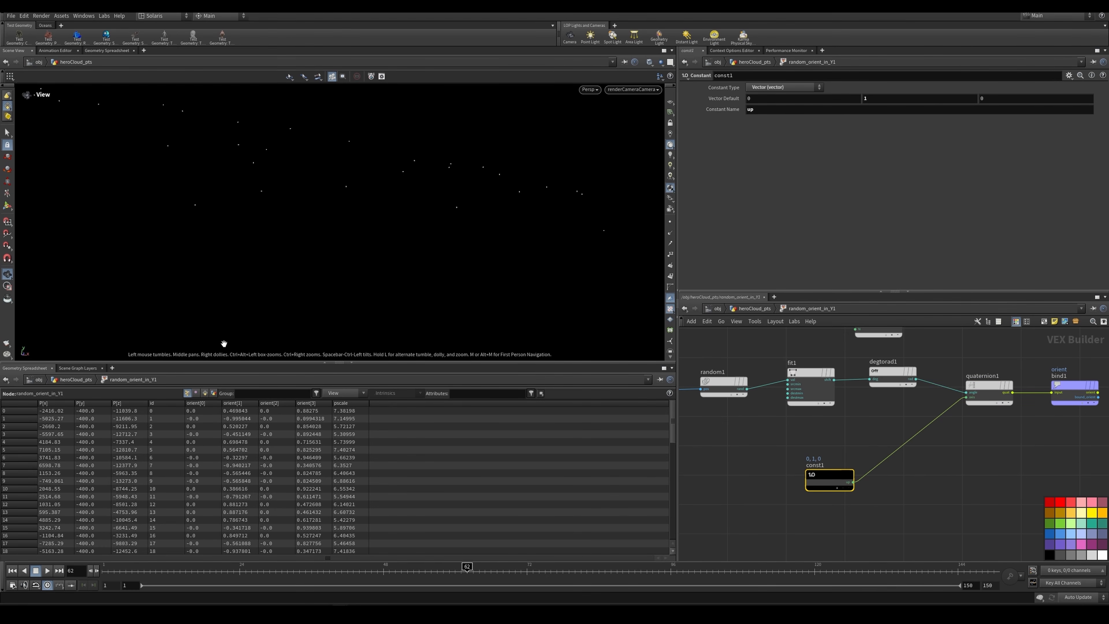
Step: Review the orient export settings on bind1 and return to the heroCloud_pts network
middle_click_drag(927, 471, 835, 474)
left_click_drag(1003, 430, 965, 359)
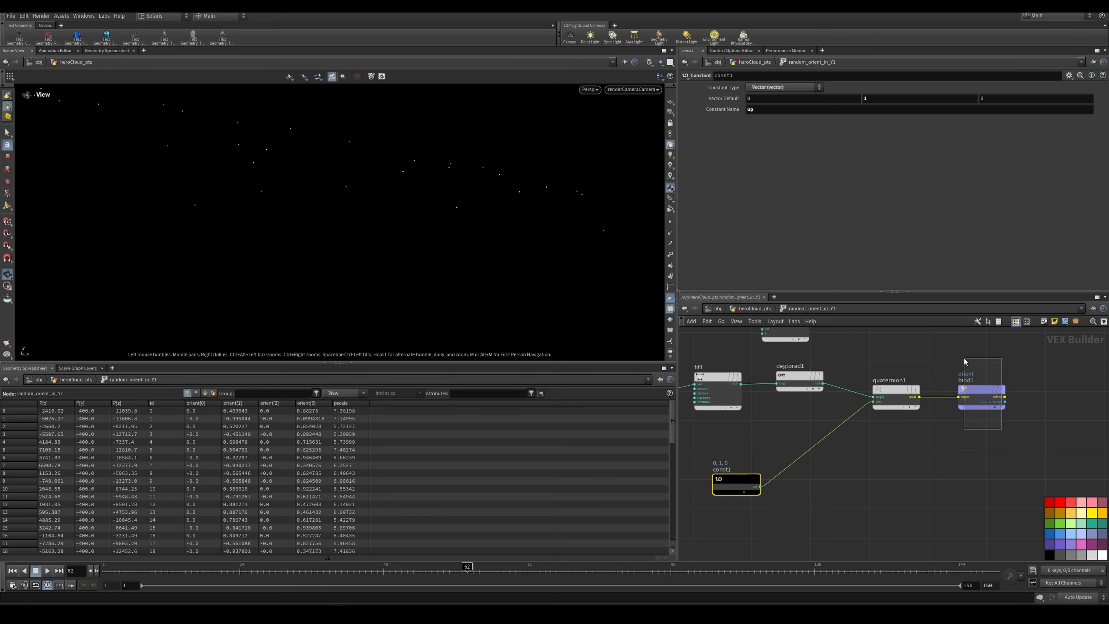
middle_click_drag(912, 402, 895, 437)
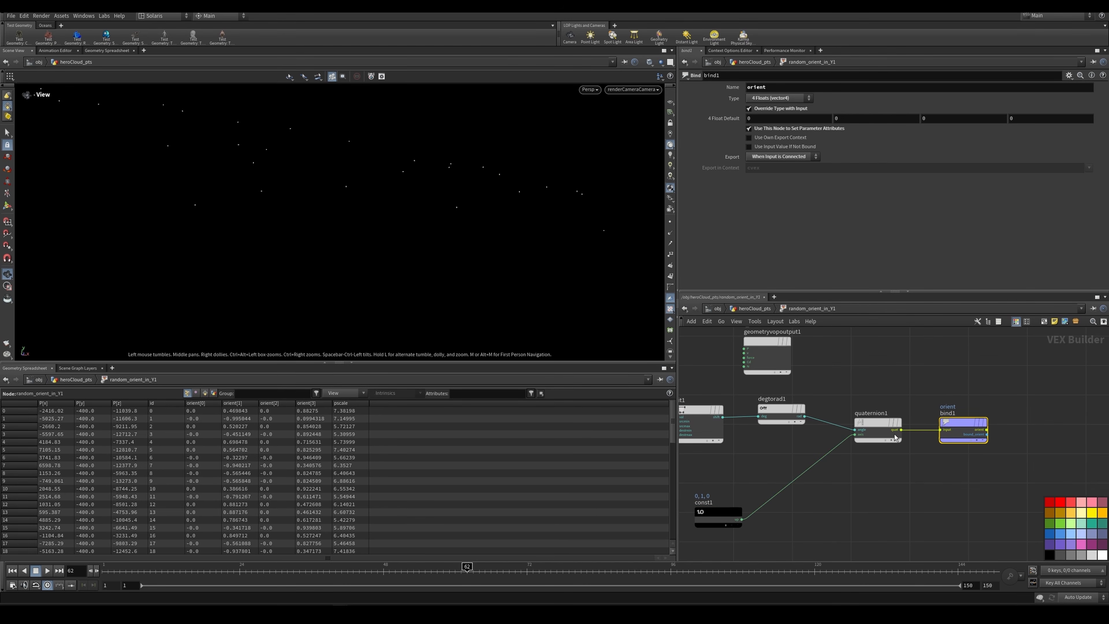
left_click(764, 311)
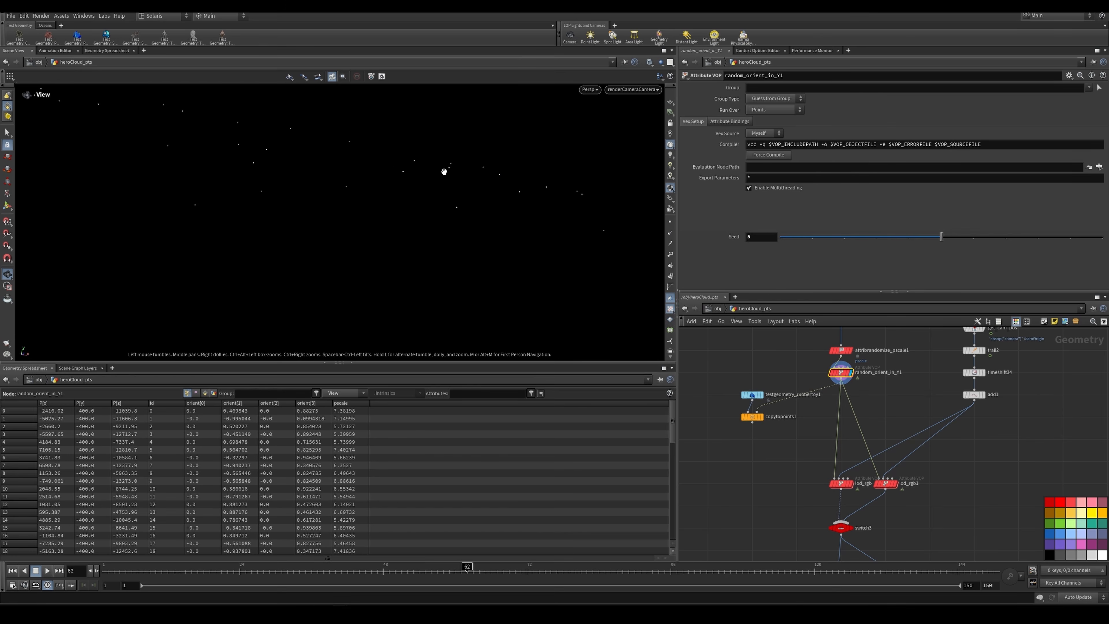
Step: Display copytopoints1 to preview rubber toys instanced on the points with random scale and orientation
scroll(760, 418, "up", 2)
mouse_move(761, 420)
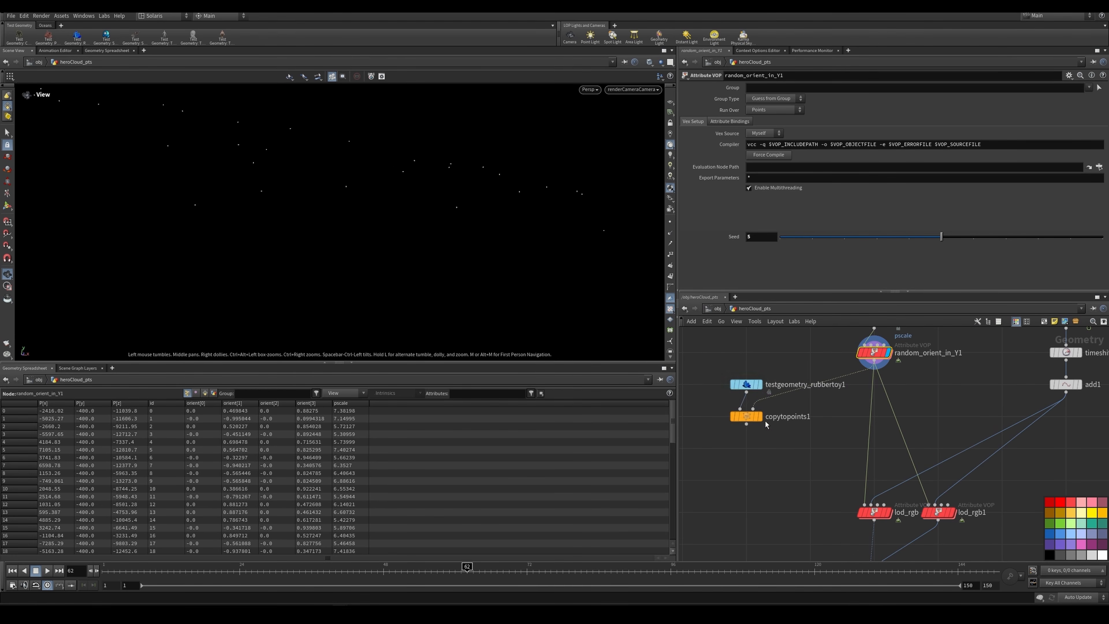
left_click(760, 417)
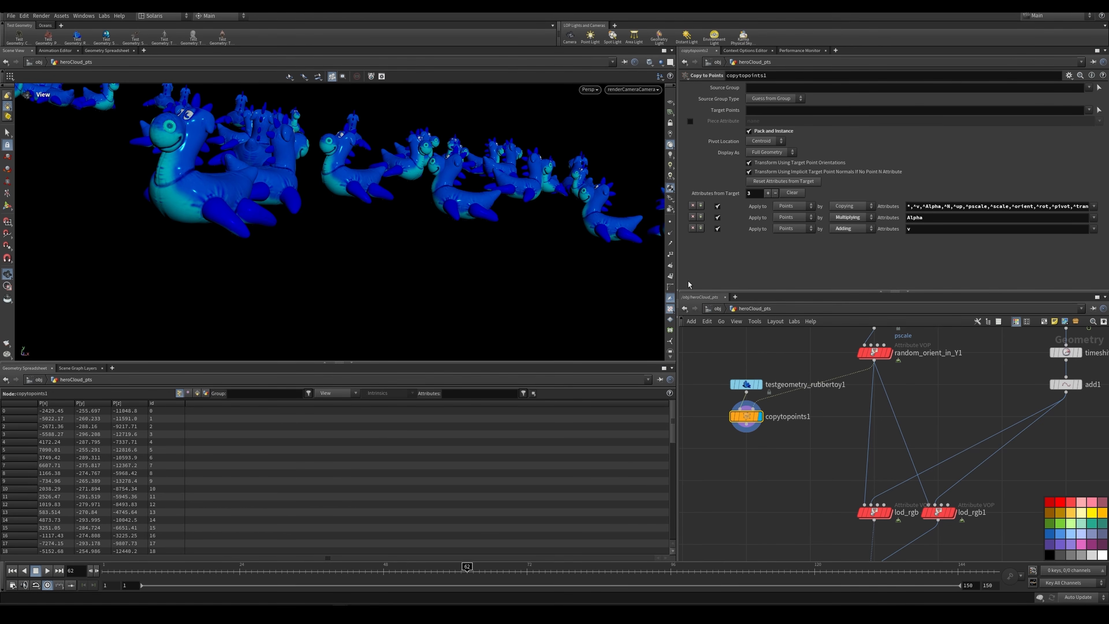
middle_click_drag(849, 466, 774, 473)
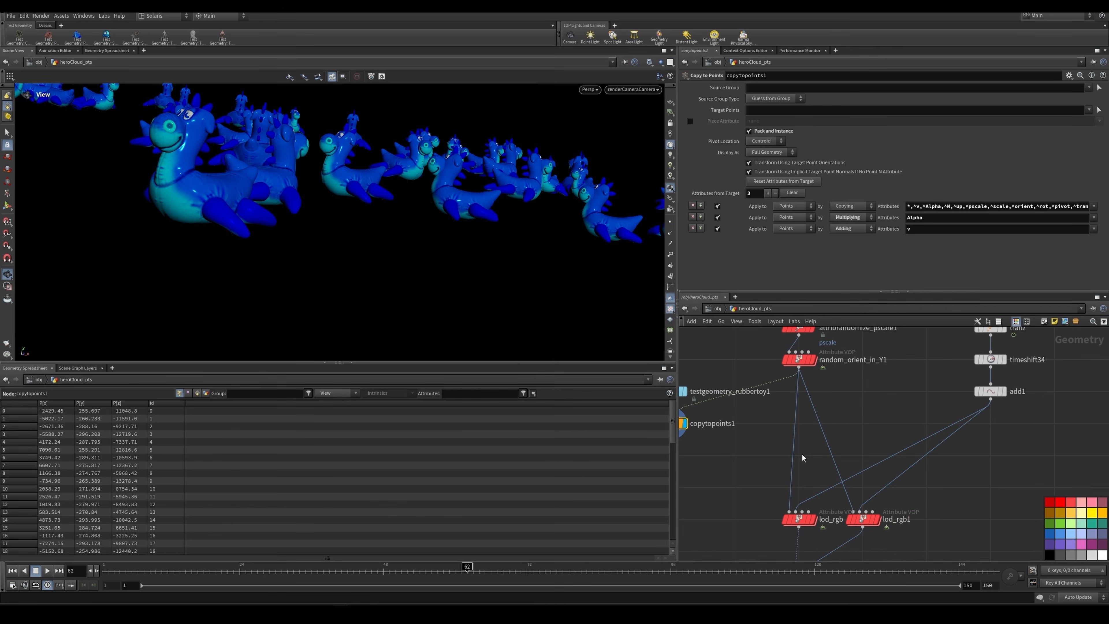
Step: Display random_orient_in_Y1 again and inspect switch3 and the lod_rgb1 branch feeding it
left_click(812, 360)
middle_click_drag(803, 363, 791, 318)
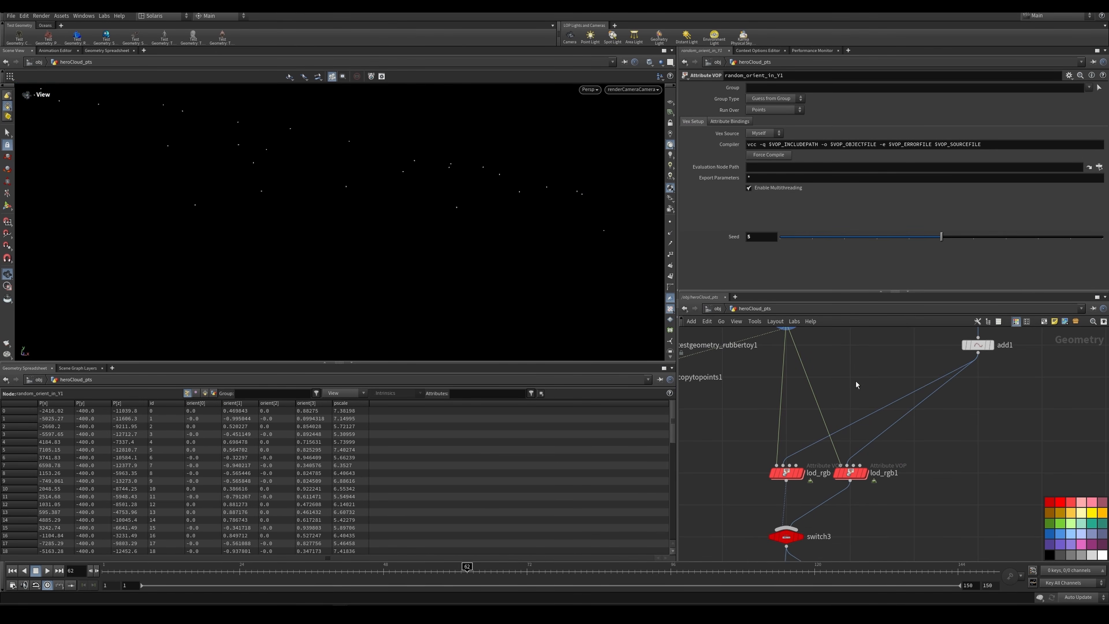
left_click(788, 537)
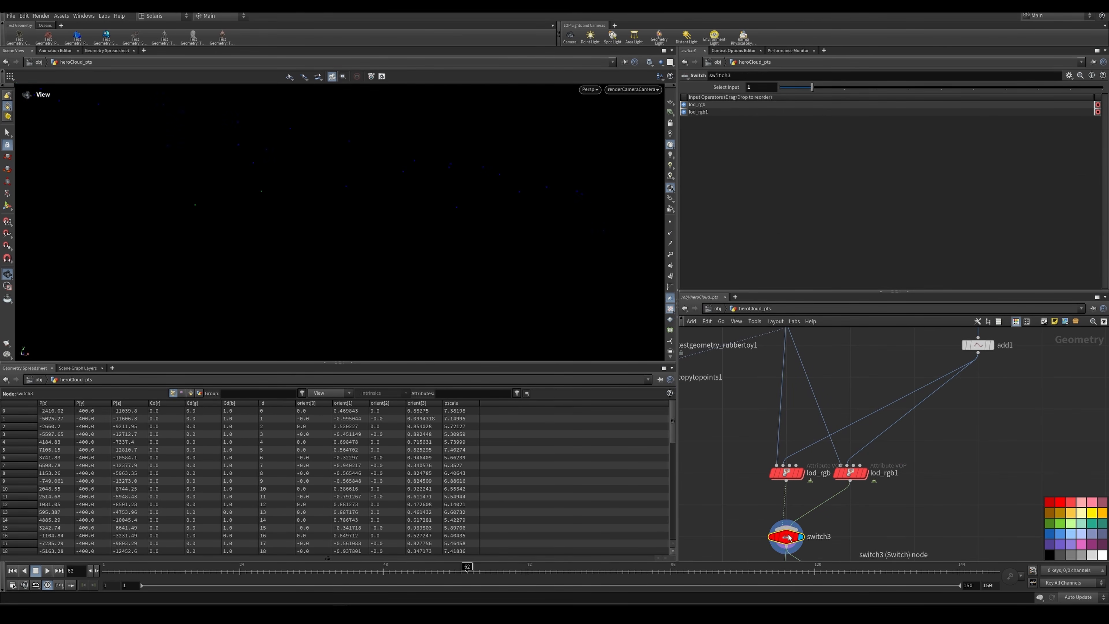
Step: Display lod_rgb1 to examine its distance ramp settings, and scrub the timeline to frame 69 to check the point colours
left_click(843, 471)
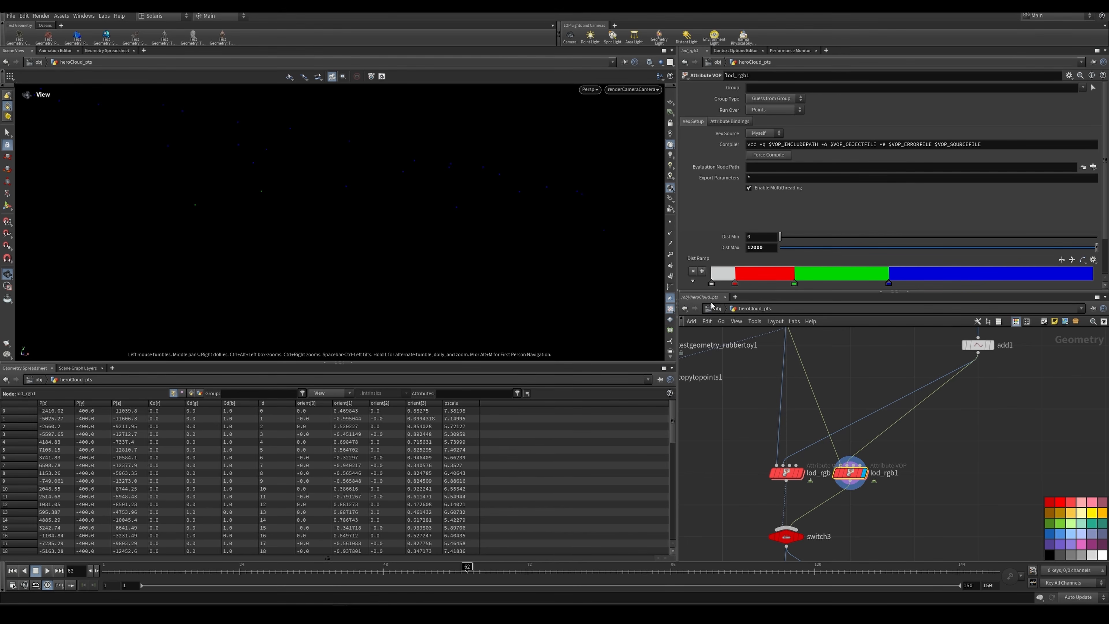
left_click_drag(568, 568, 509, 568)
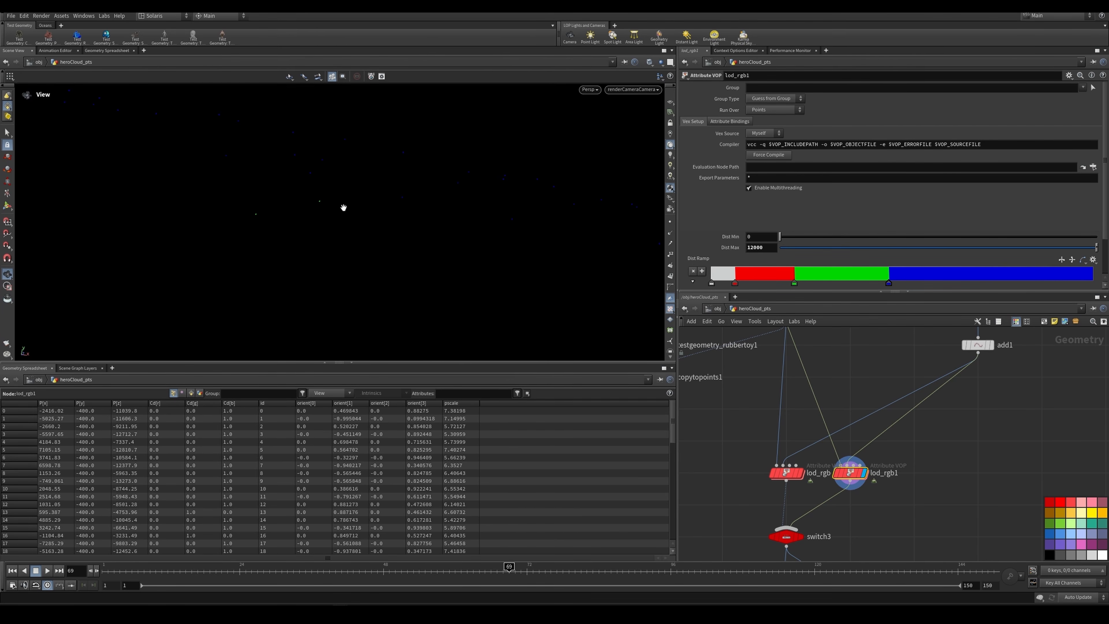
Step: Display the keep_white wrangle below switch3 to examine the expression that removes every point that is not white
scroll(960, 426, "down", 4)
middle_click_drag(923, 449, 906, 373)
scroll(910, 431, "up", 2)
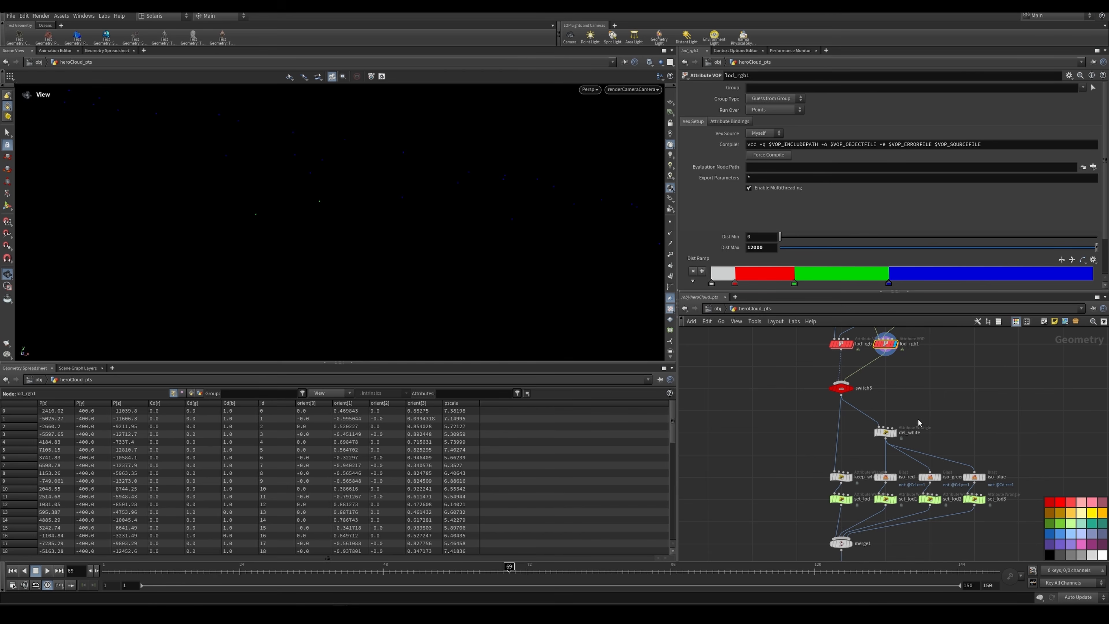
scroll(910, 430, "up", 1)
middle_click_drag(855, 521, 851, 450)
scroll(851, 479, "up", 2)
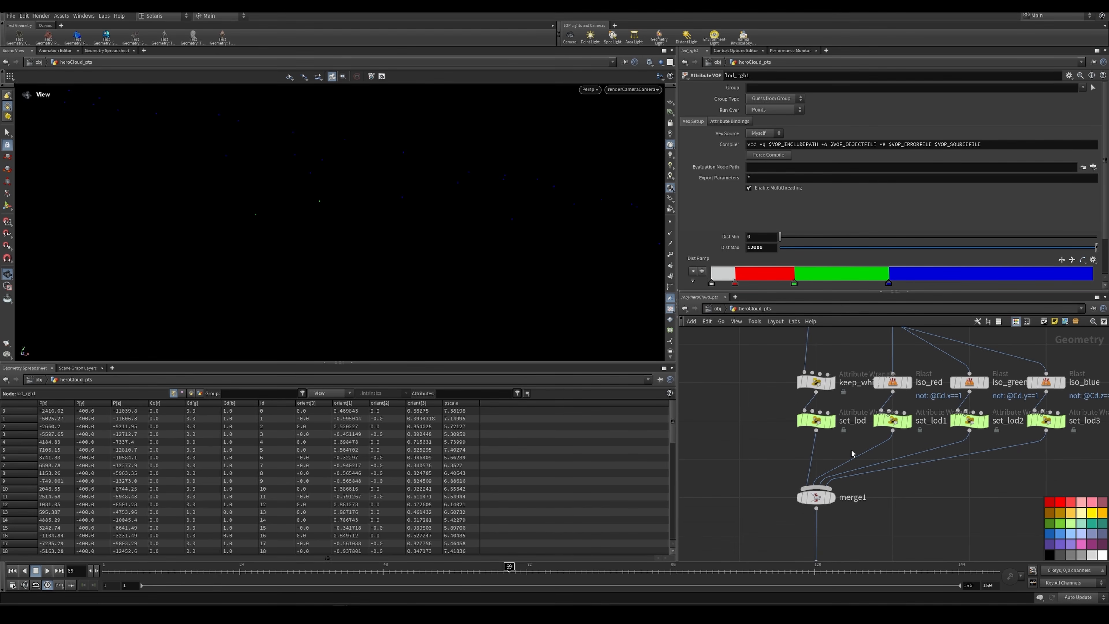
left_click(825, 421)
scroll(855, 349, "down", 3)
middle_click_drag(856, 352, 829, 398)
scroll(818, 351, "up", 1)
middle_click_drag(818, 359, 818, 381)
left_click(807, 450)
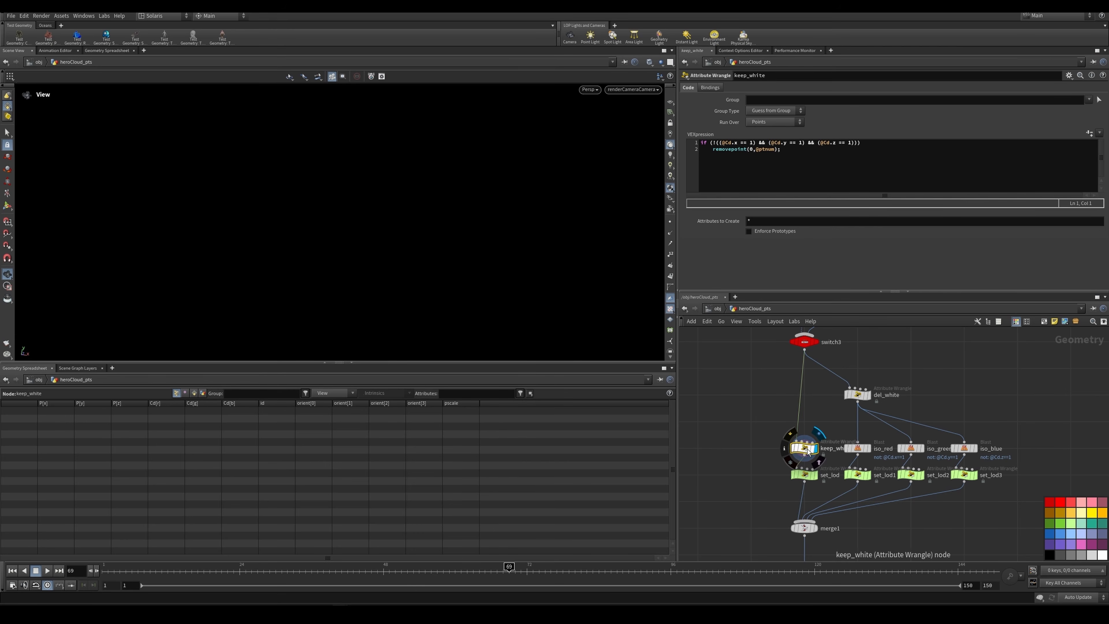
Step: Compare the lod expressions in set_lod and set_lod1, recheck keep_white, and display set_lod again
left_click(807, 473)
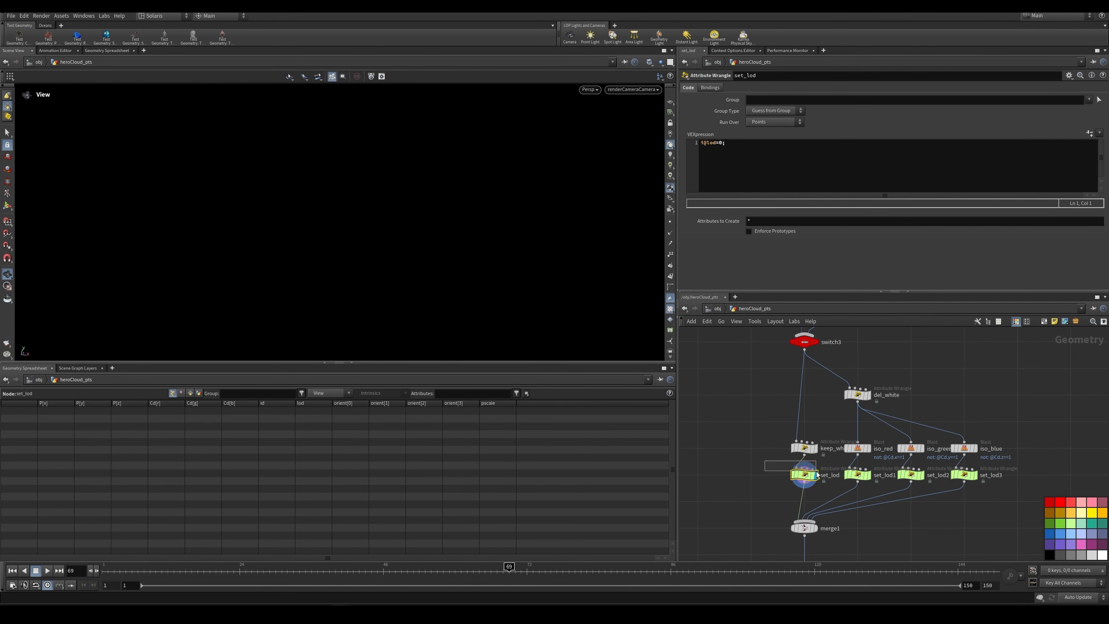
left_click(858, 474)
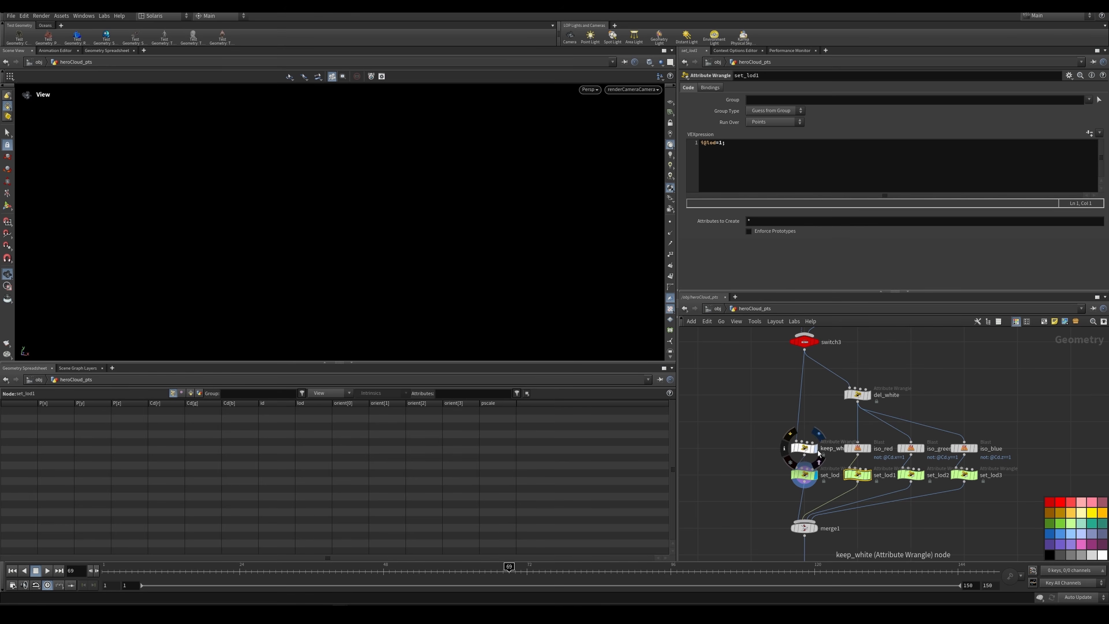
left_click(805, 449)
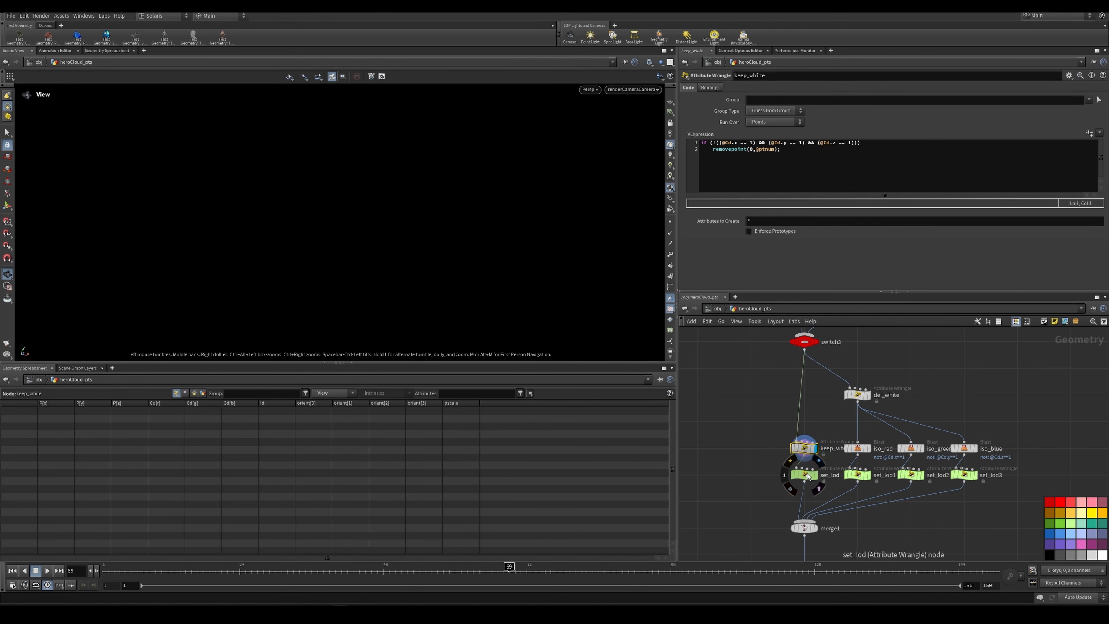
left_click(806, 476)
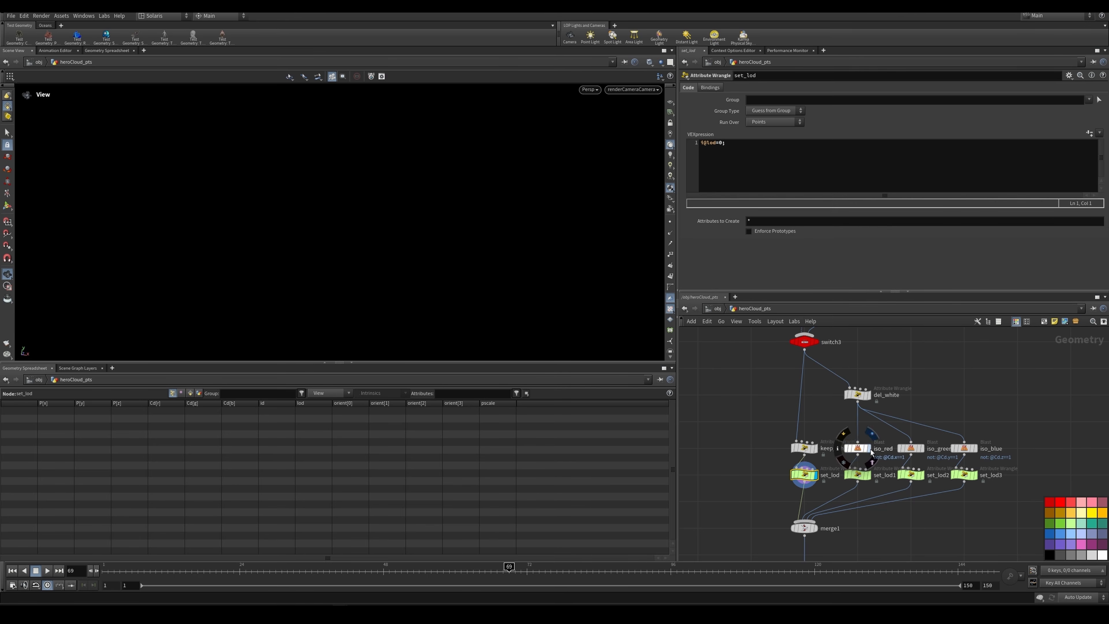
Step: Display the iso_red, iso_green and iso_blue blasts with their set_lod1, set_lod2 and set_lod3 wrangles in turn to check the LOD assignment
left_click(858, 448)
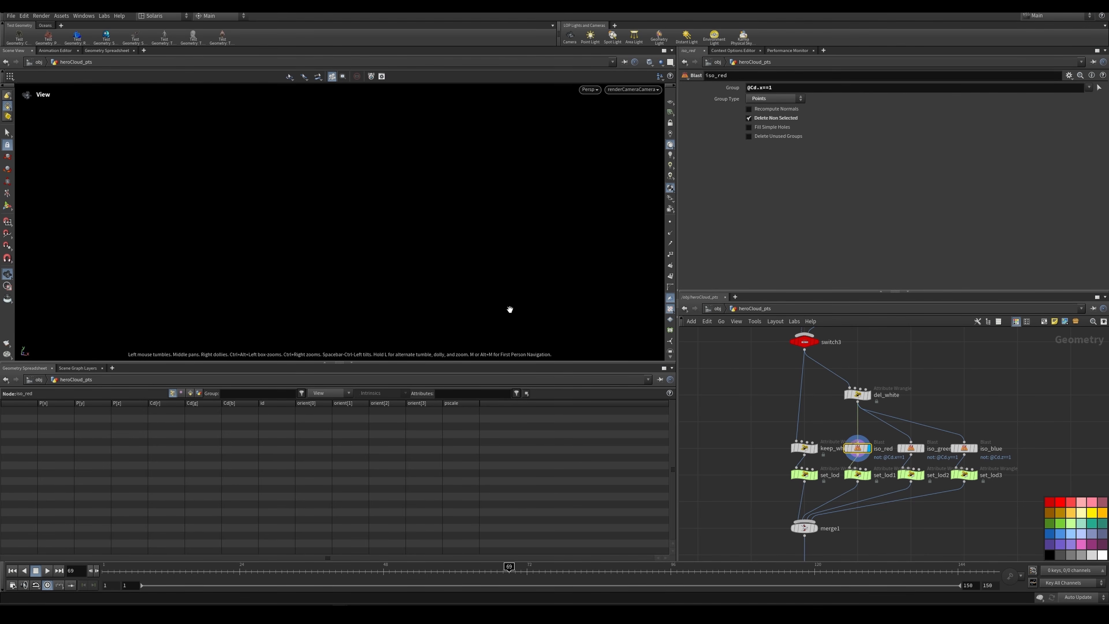
middle_click(863, 463)
left_click(862, 475)
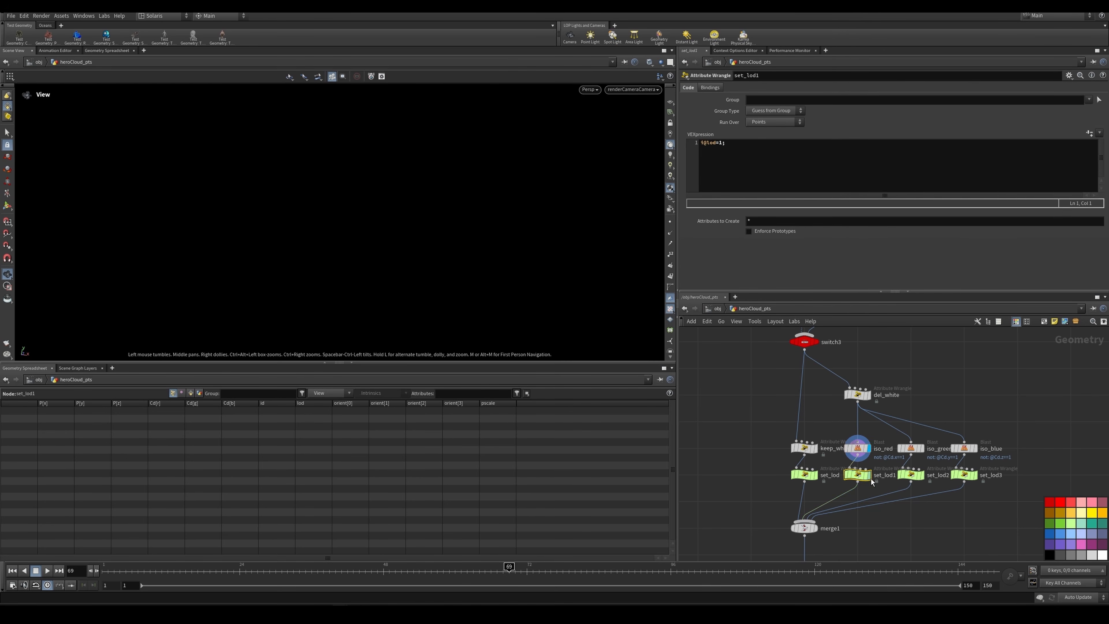
left_click(922, 453)
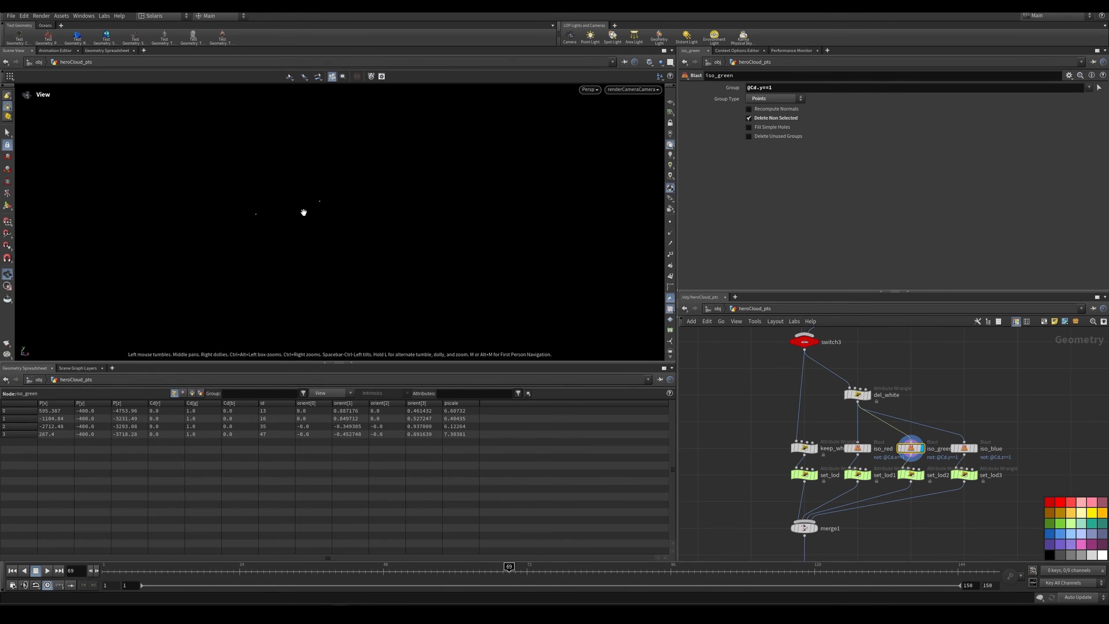
left_click(919, 476)
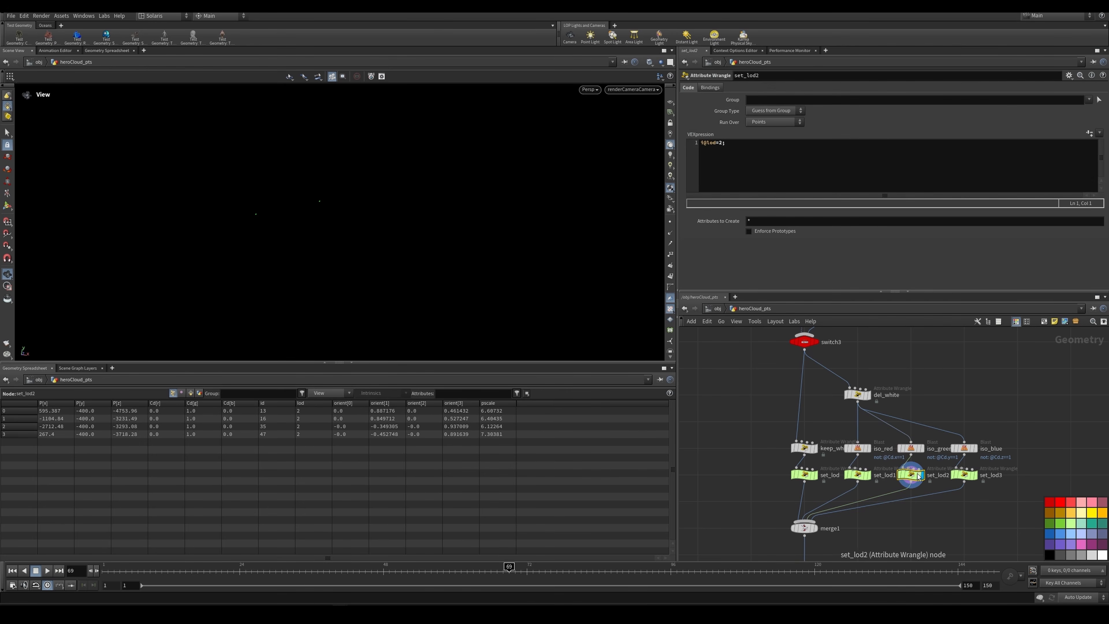
left_click(968, 453)
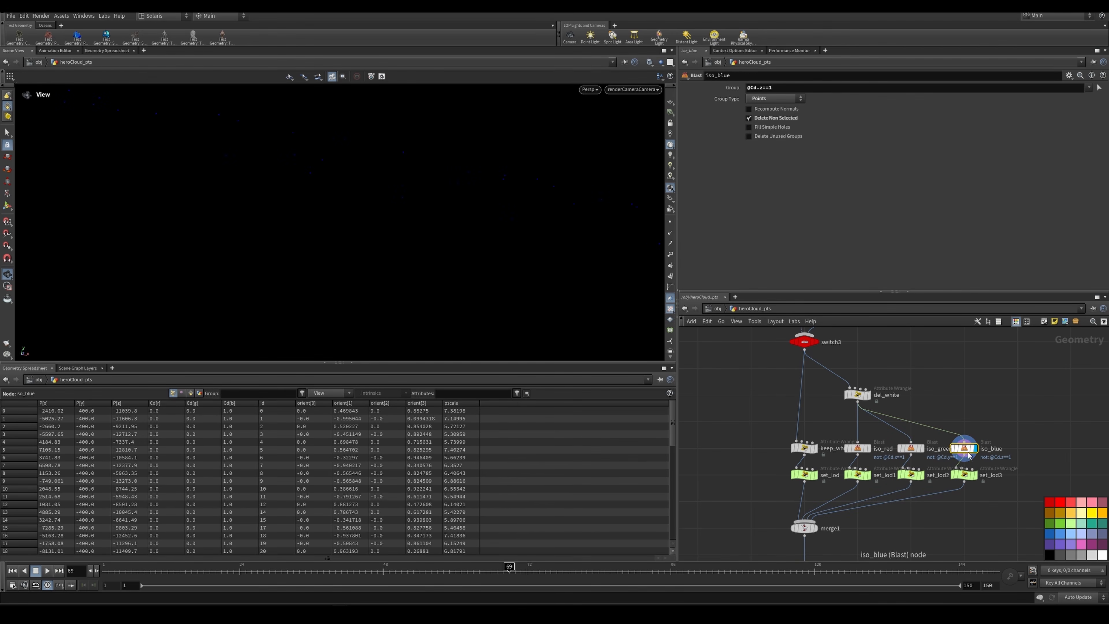
left_click(970, 478)
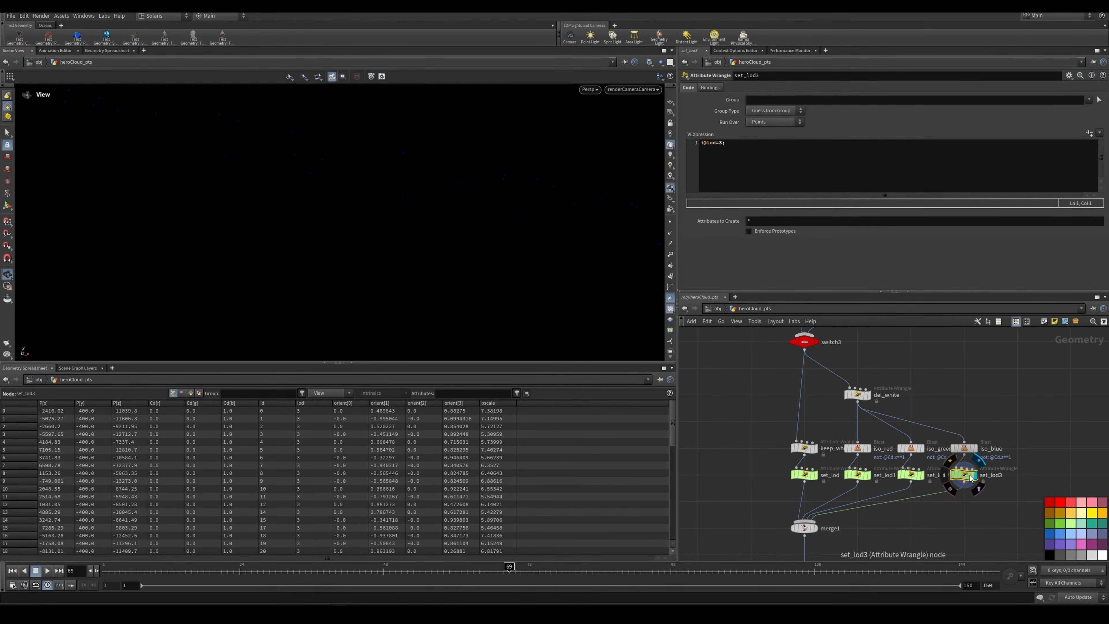
Step: Display the merged points at OUT_inst_pts, inspect the output settings of the heroCloud_PC USD export, and display that node
scroll(978, 490, "down", 2)
middle_click_drag(943, 529, 935, 448)
scroll(875, 472, "up", 1)
left_click(857, 462)
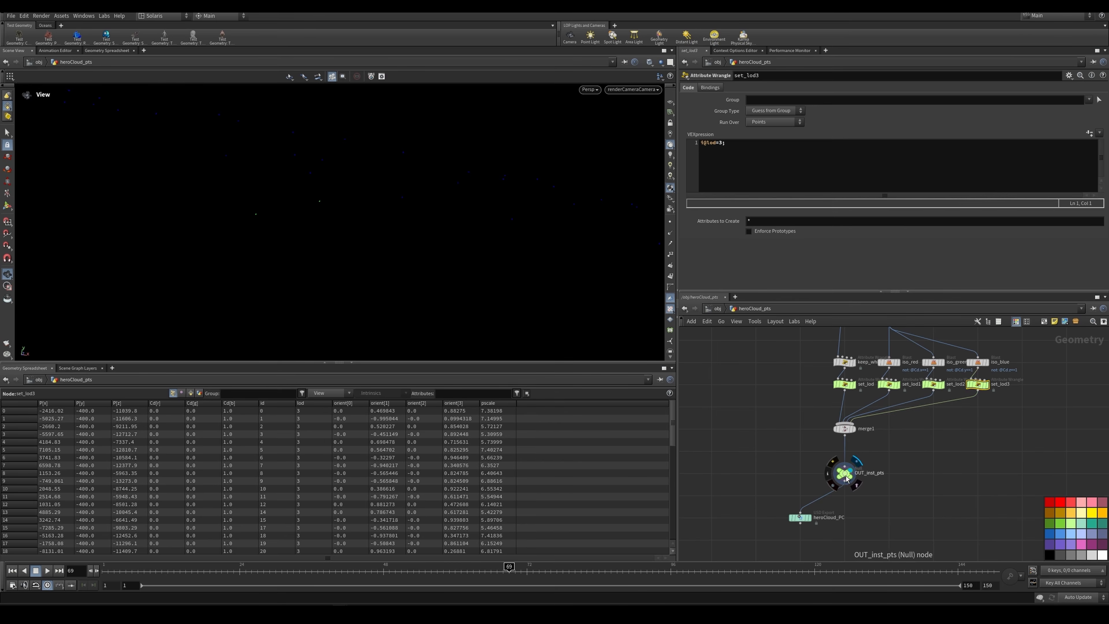
left_click(800, 517)
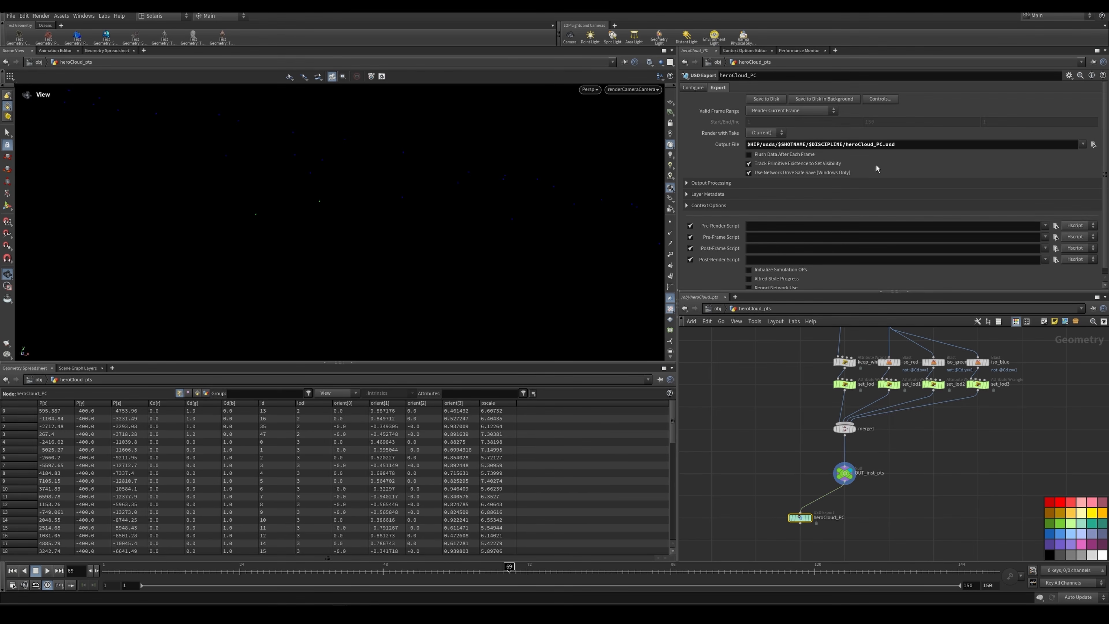
scroll(815, 517, "up", 1)
left_click(808, 518)
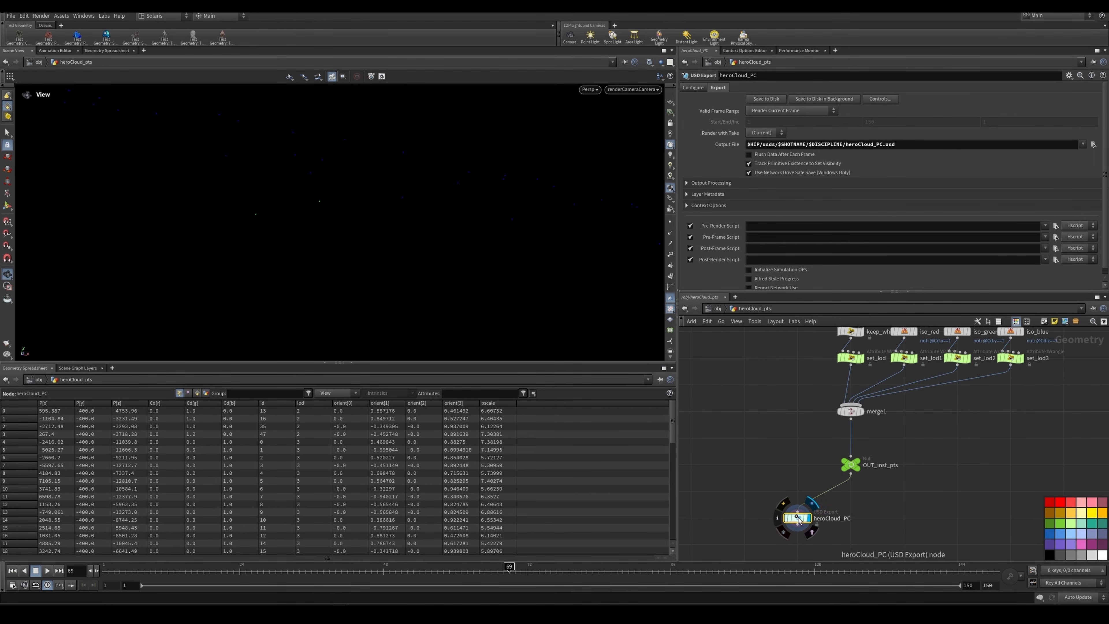
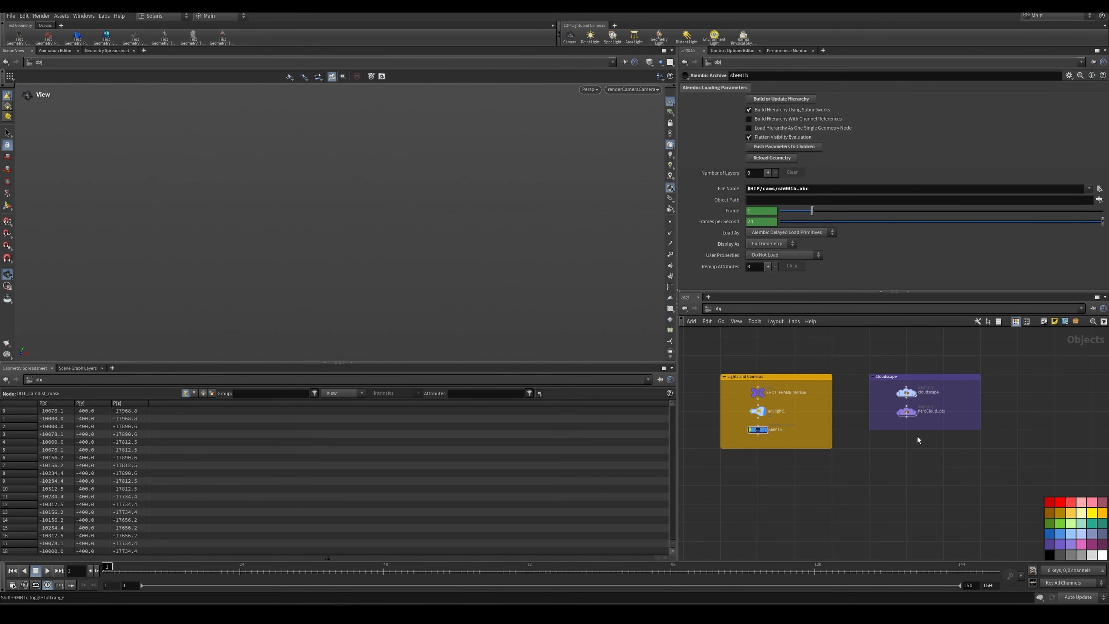
Step: Inspect the envlight1 environment light settings and select the sh001b camera archive in the Lights and Cameras group
scroll(842, 422, "up", 5)
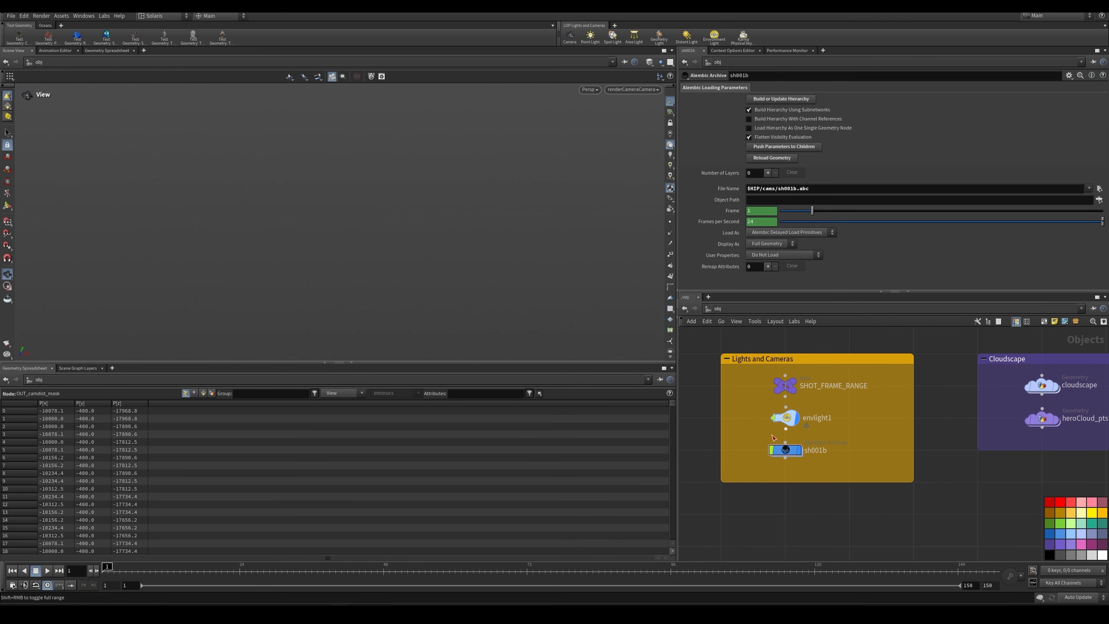
left_click_drag(830, 408, 767, 422)
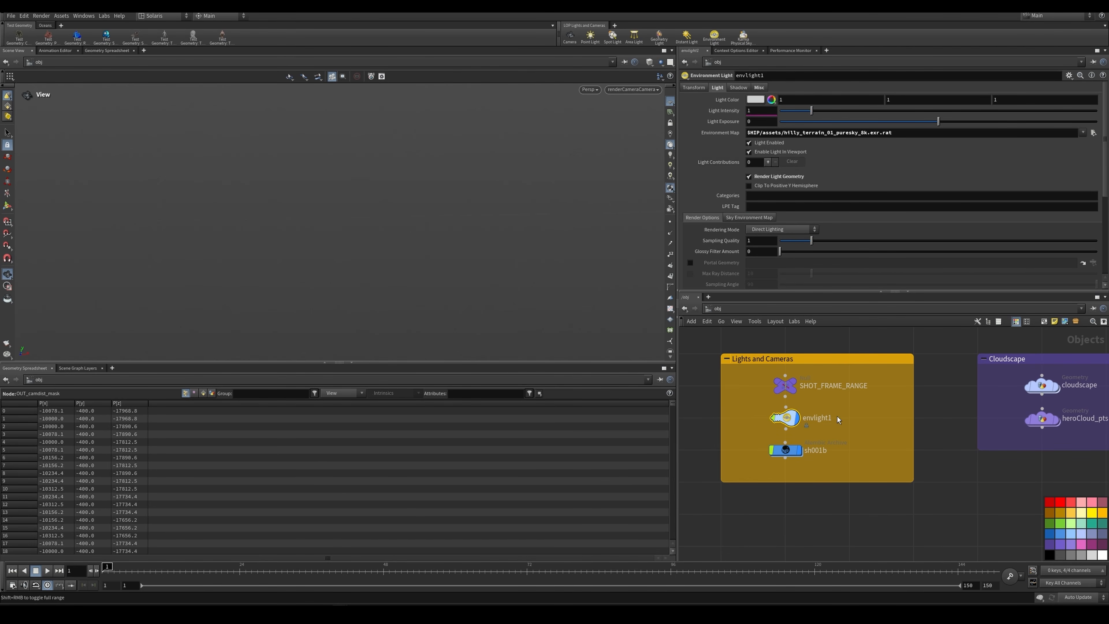
left_click_drag(844, 410, 765, 429)
middle_click_drag(854, 429, 820, 418)
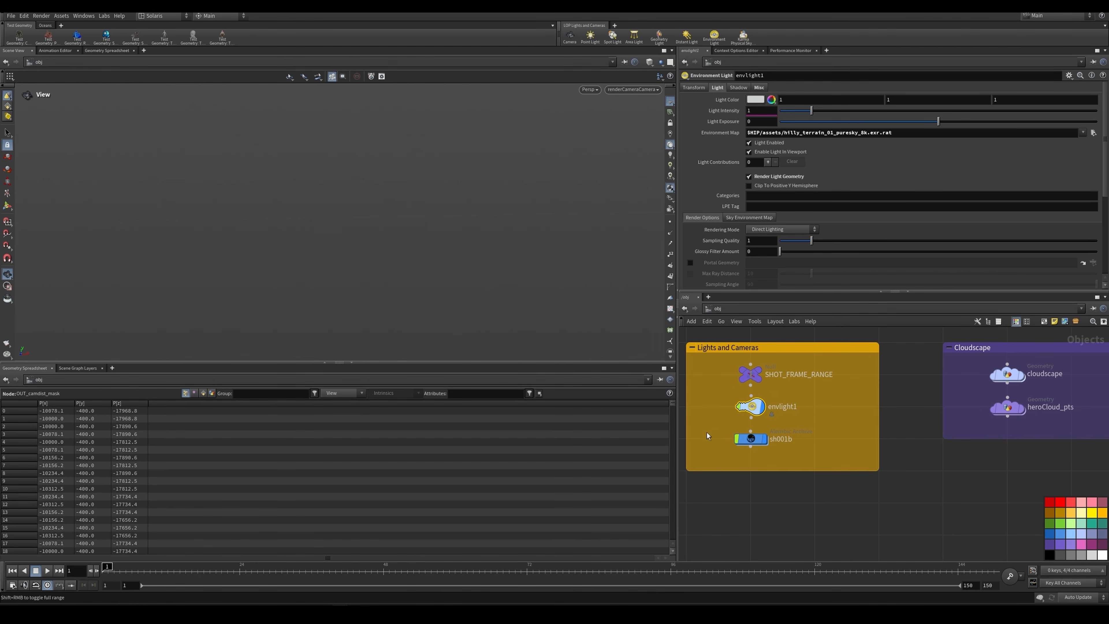
left_click(750, 439)
middle_click_drag(905, 454, 807, 487)
Step: Enter the cloudscape geometry network and display the grid6 node to examine its size settings
double_click(912, 407)
scroll(911, 406, "down", 10)
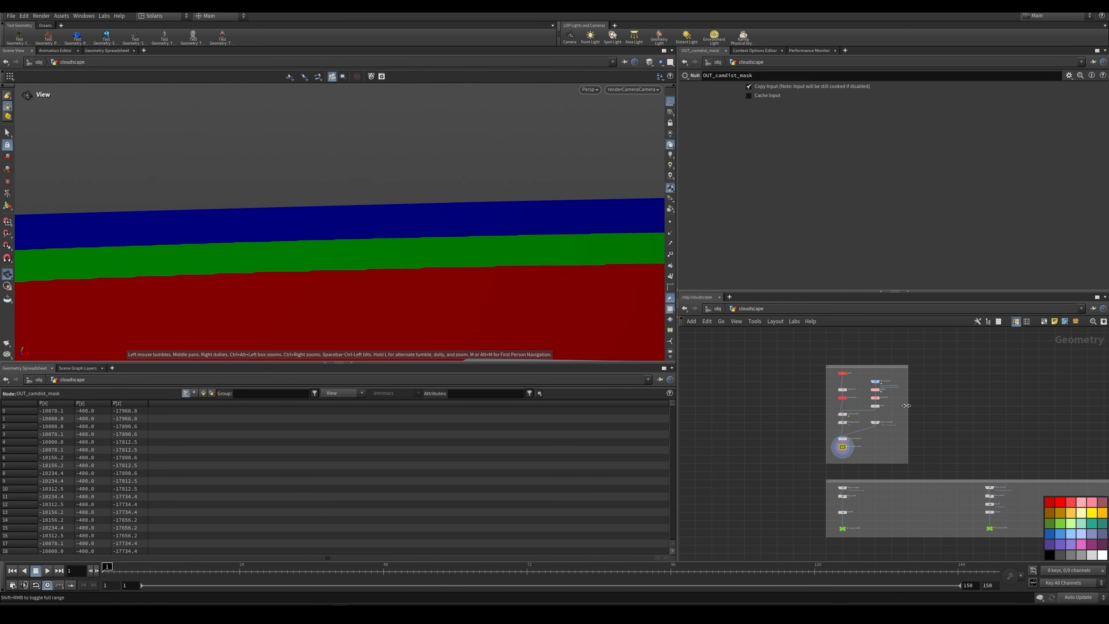
middle_click_drag(909, 404, 878, 468)
scroll(854, 415, "up", 4)
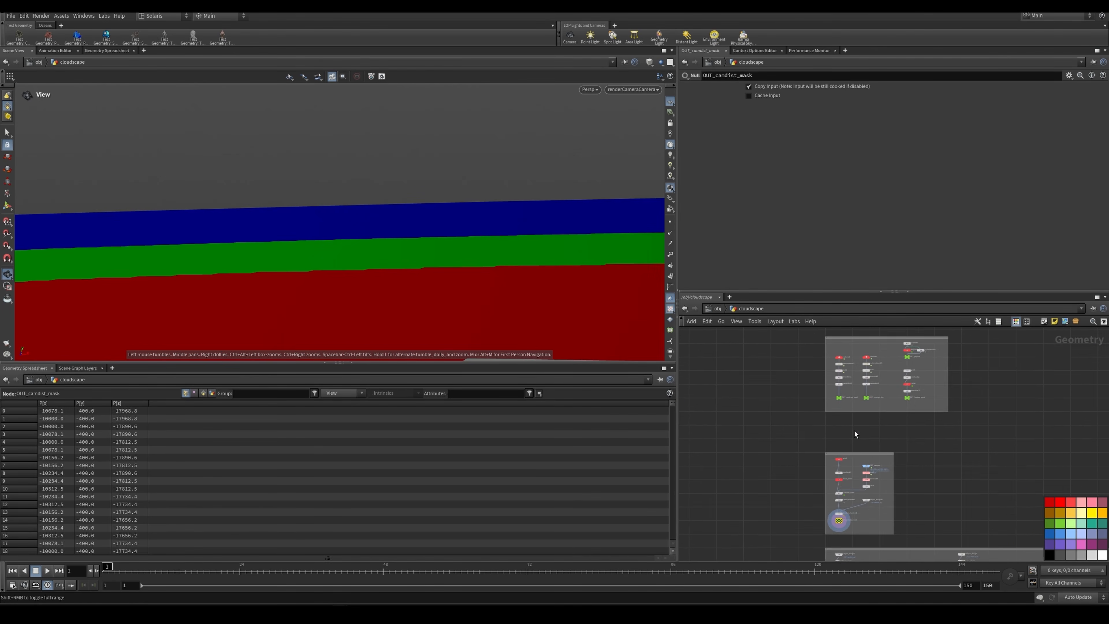
scroll(843, 455, "up", 5)
left_click(821, 464)
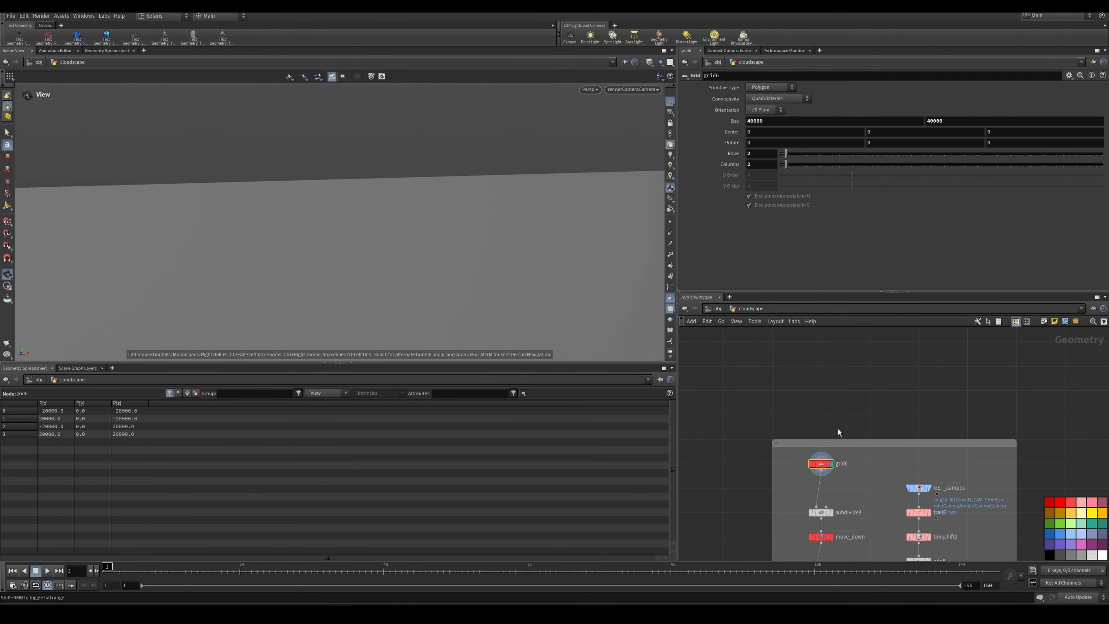
Step: Display subdivide3 and move_down in turn to check the grid's subdivision depth and downward translation
scroll(837, 429, "down", 4)
scroll(828, 425, "up", 6)
key("r")
left_click(782, 398)
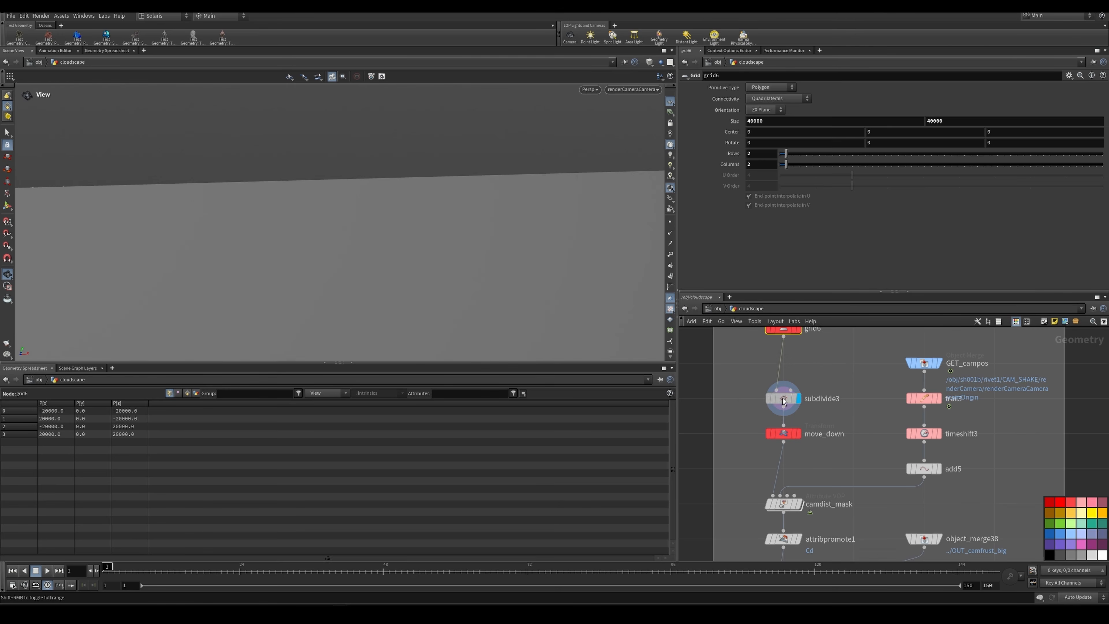
left_click(783, 401)
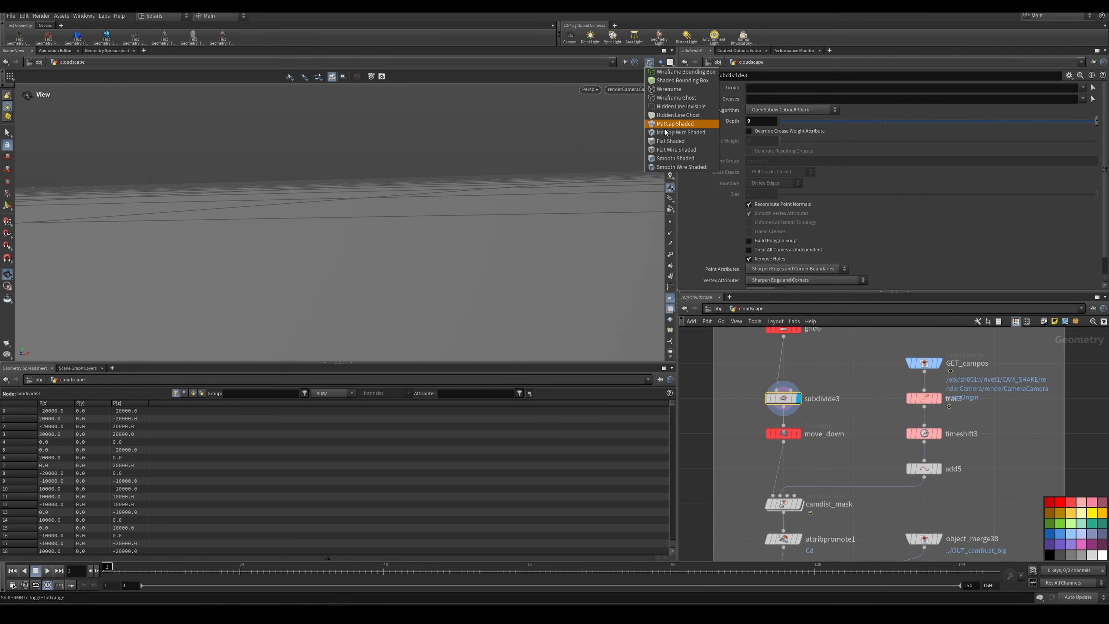
left_click(800, 435)
left_click(785, 434)
middle_click_drag(814, 495, 837, 440)
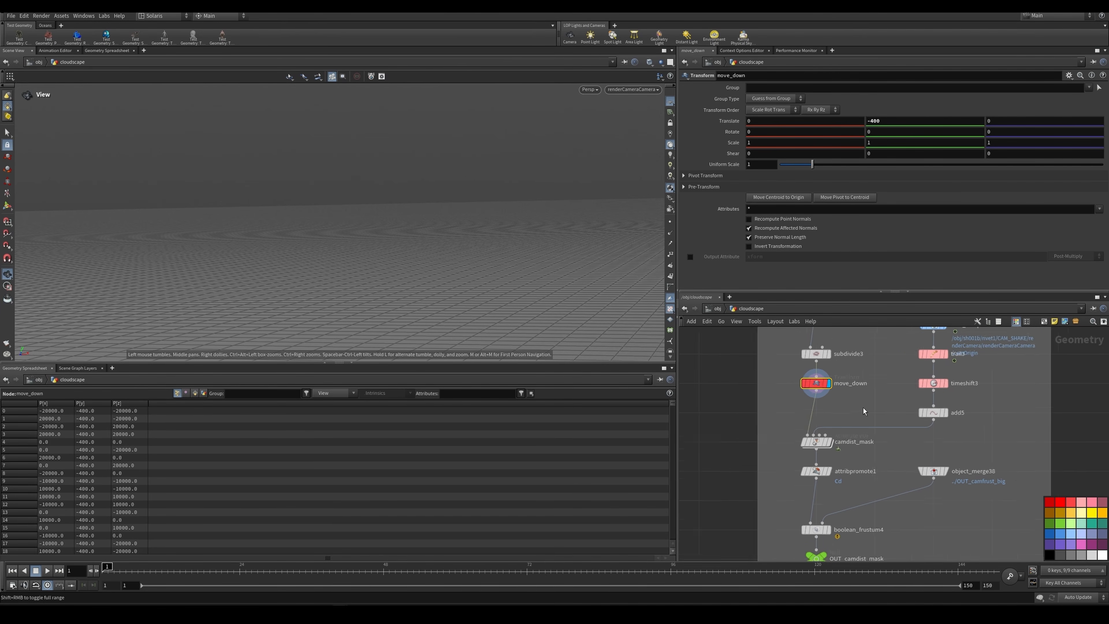
Step: Display the camdist_mask Attribute VOP to examine its colour bands, distance range and ramp
scroll(863, 407, "down", 2)
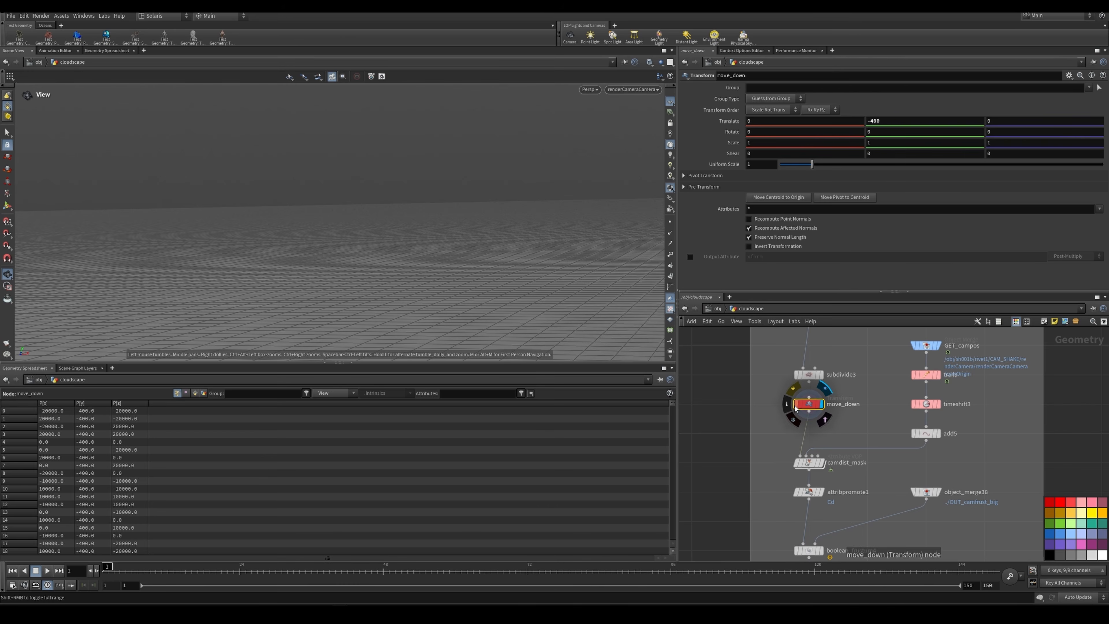
left_click(823, 462)
left_click(809, 462)
scroll(849, 429, "up", 2)
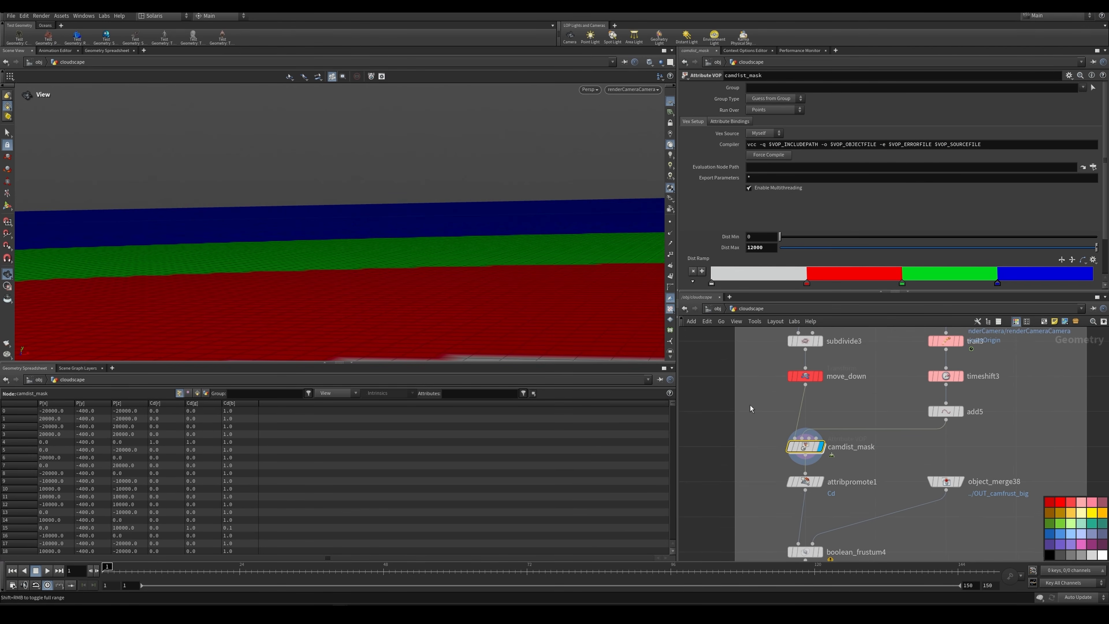
scroll(914, 405, "down", 2)
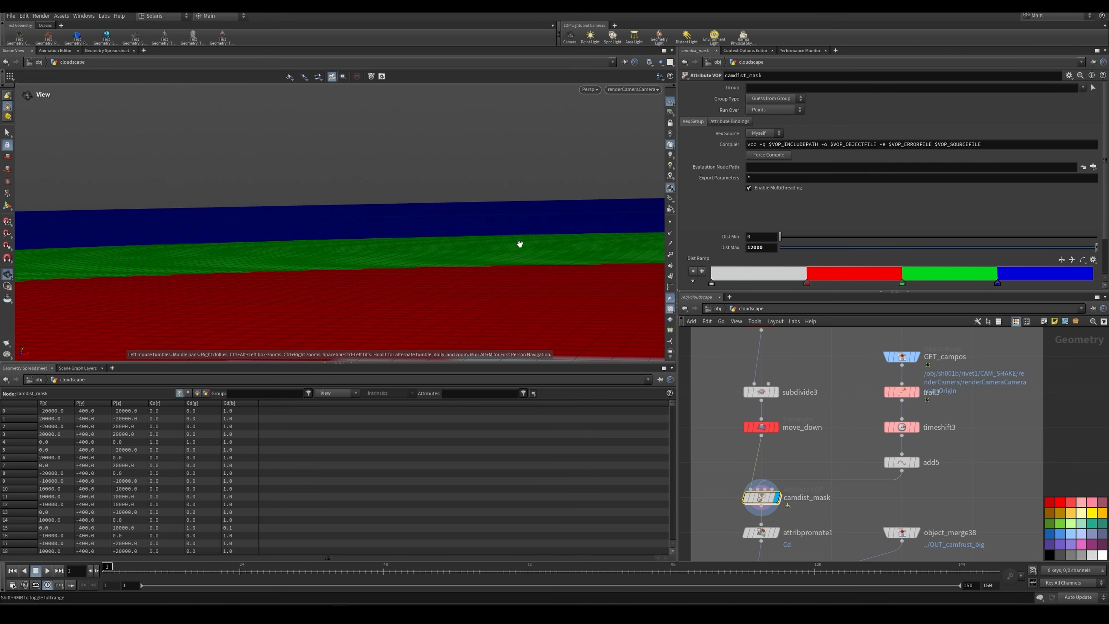
Step: Display GET_campos and trail3 in turn, framing each, to check the merged camera origin and the trail length expression
left_click(917, 357)
left_click(902, 359)
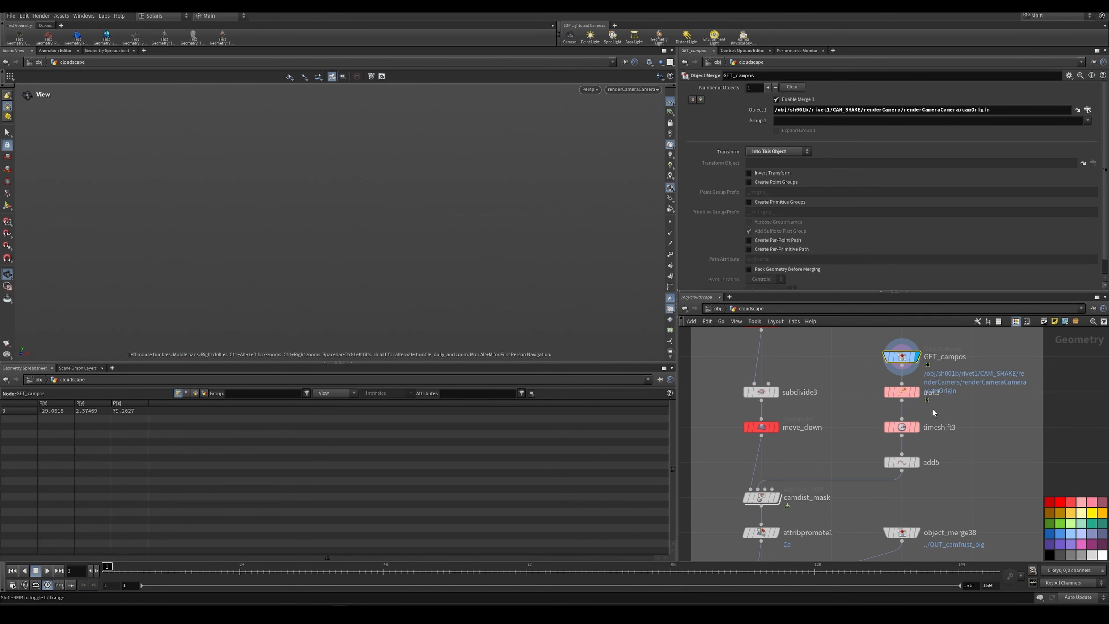
key("f")
left_click(916, 392)
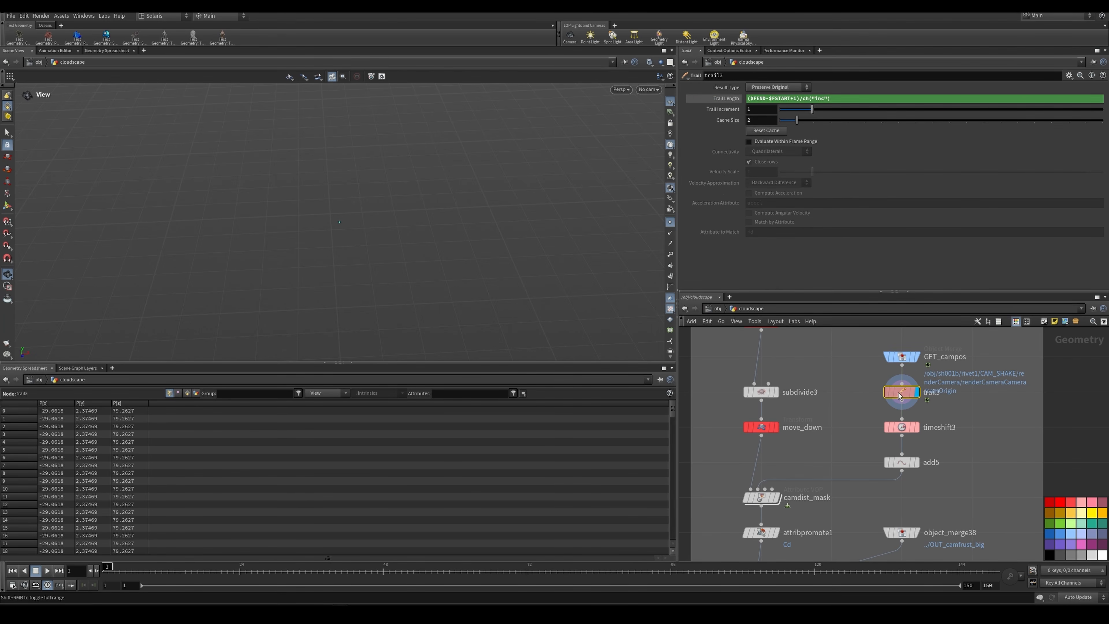
key("f")
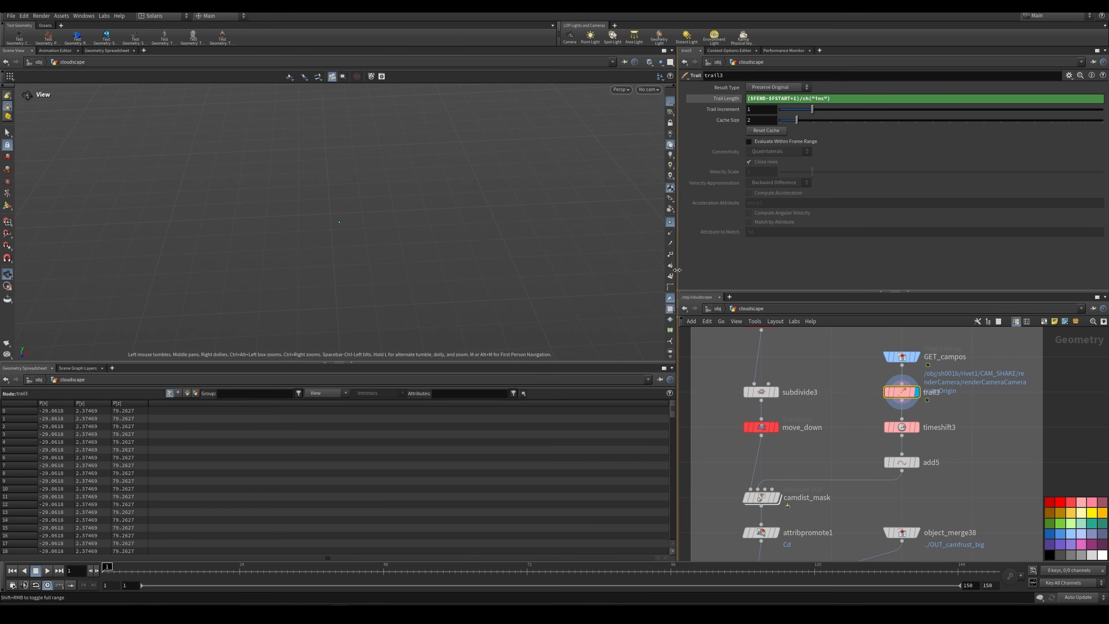
Step: Display timeshift3 and add5 in turn to examine the camera path as points and as a connected curve
left_click(917, 427)
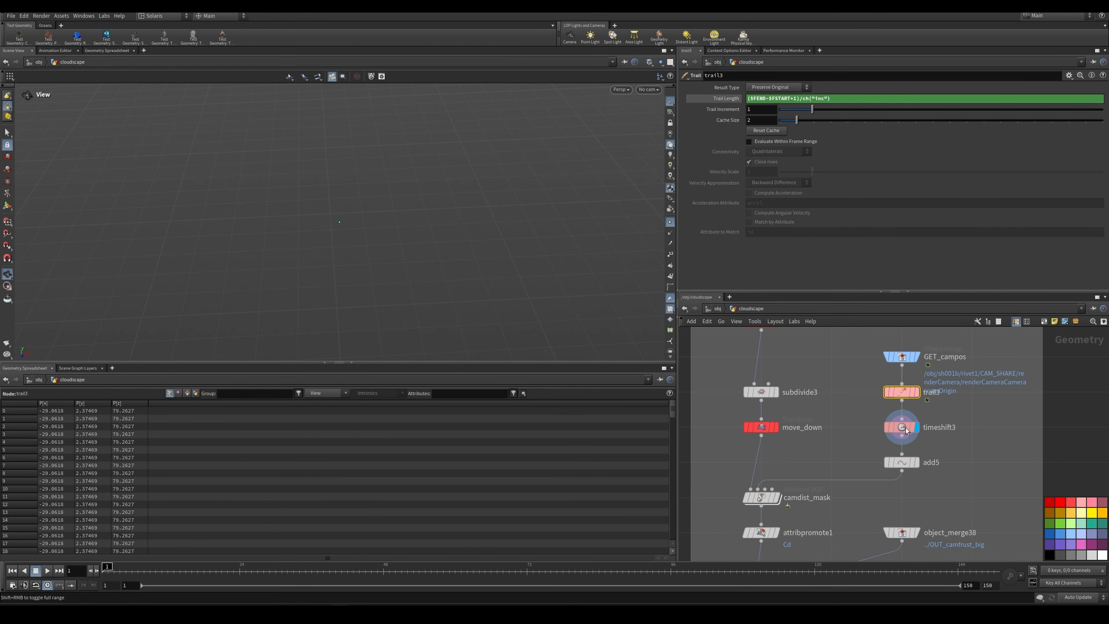
key("f")
left_click_drag(365, 240, 451, 251)
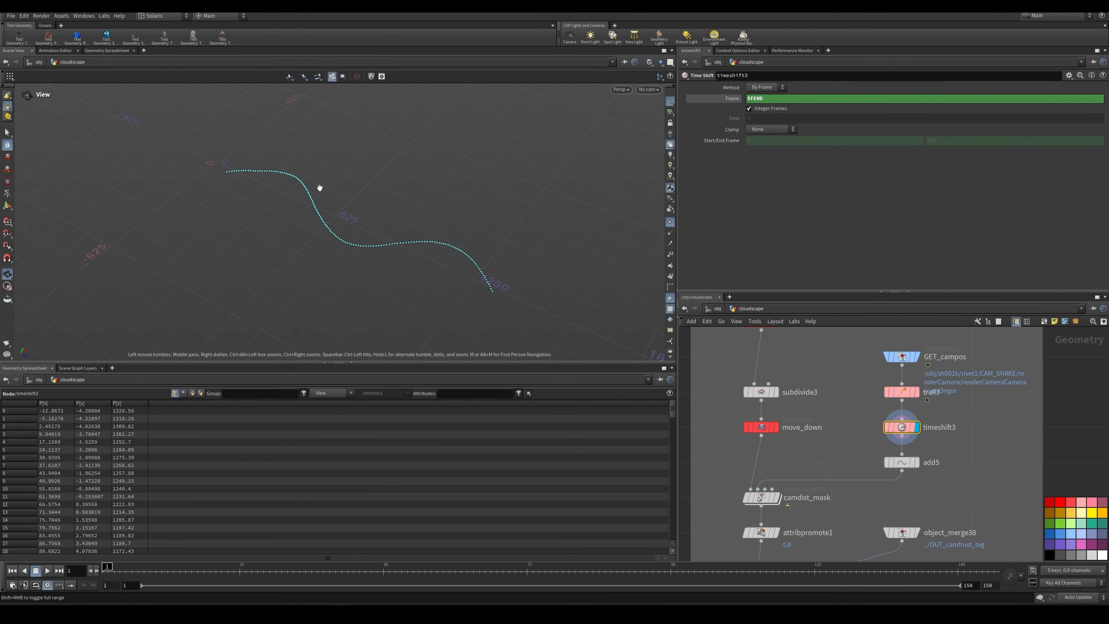
left_click_drag(510, 284, 403, 235)
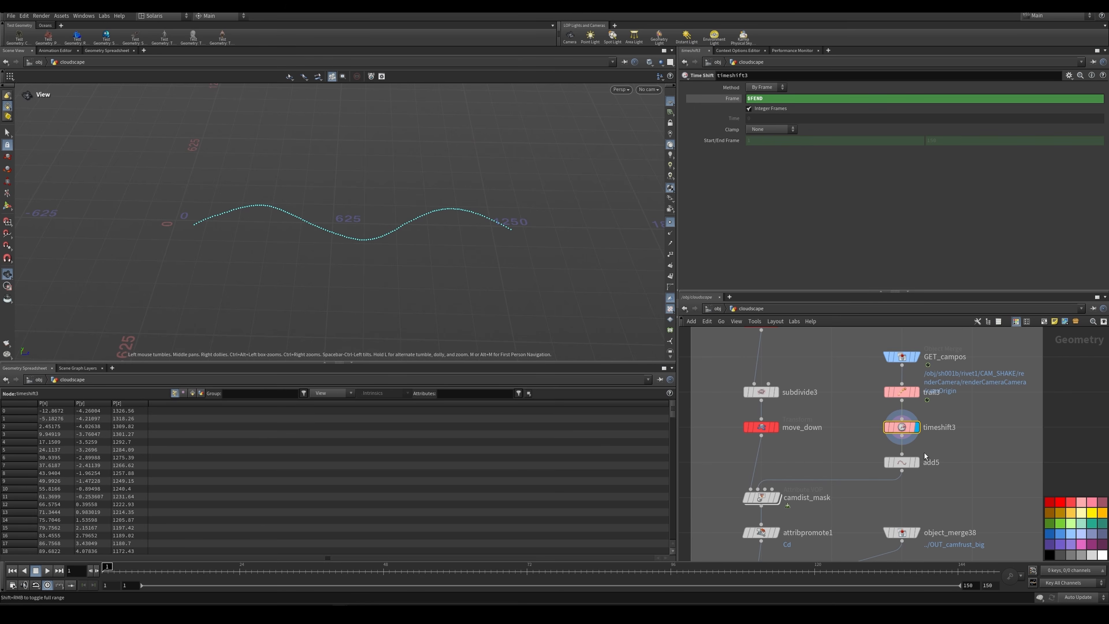
left_click(907, 464)
left_click_drag(366, 178, 590, 282)
scroll(829, 449, "down", 3)
scroll(779, 501, "up", 3)
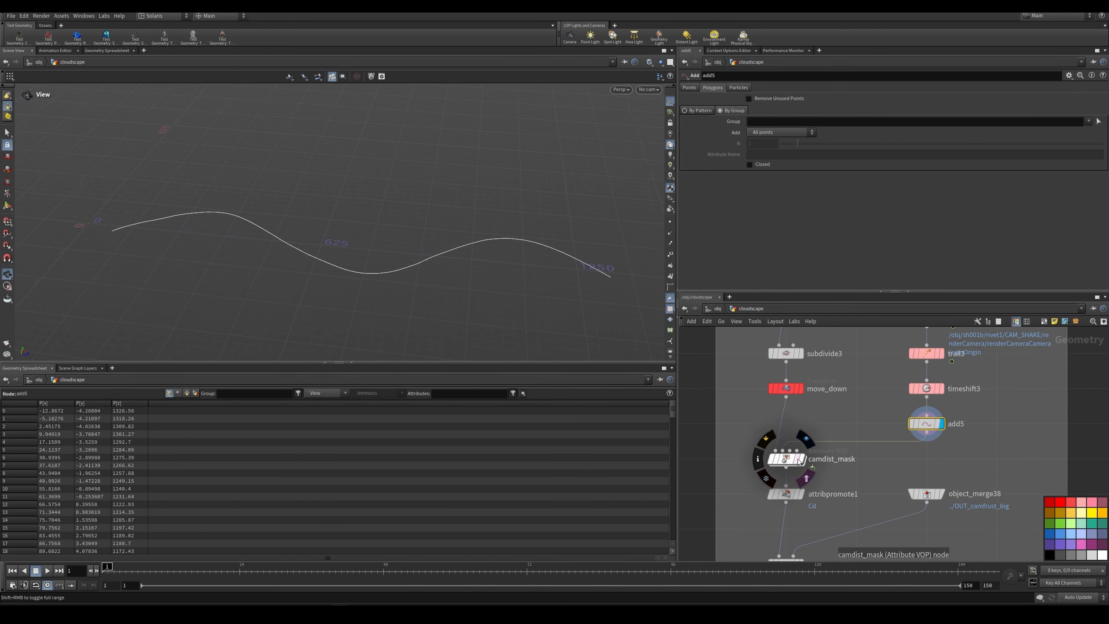
Step: Compare the camdist_mask colour rings with the add5 camera path curve, finishing with camdist_mask displayed
left_click(806, 439)
left_click(786, 459)
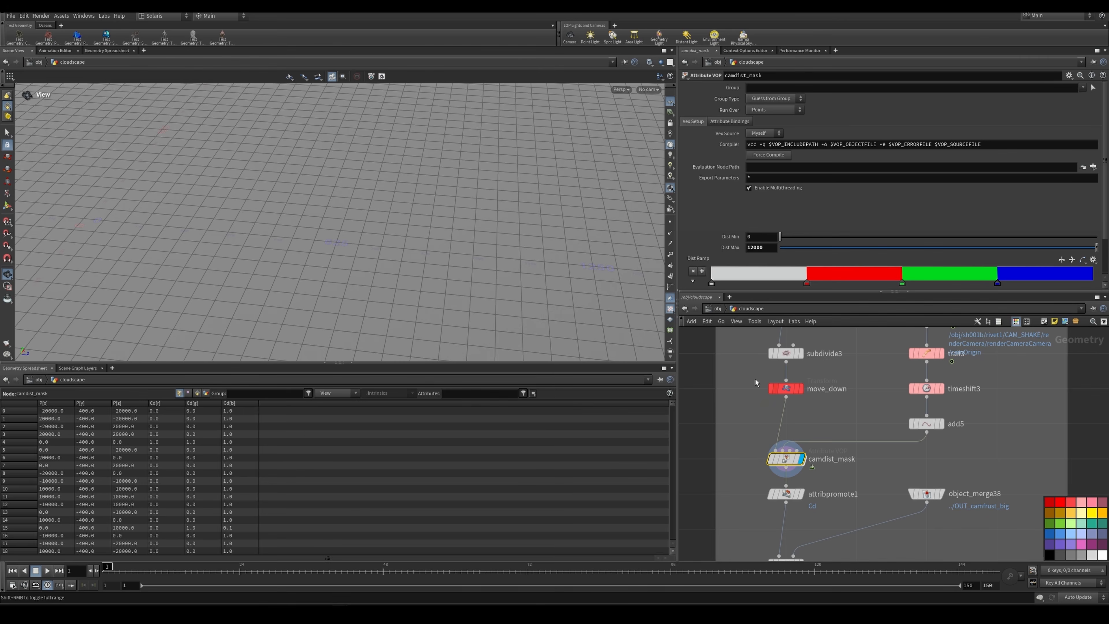
right_click_drag(541, 262, 295, 231)
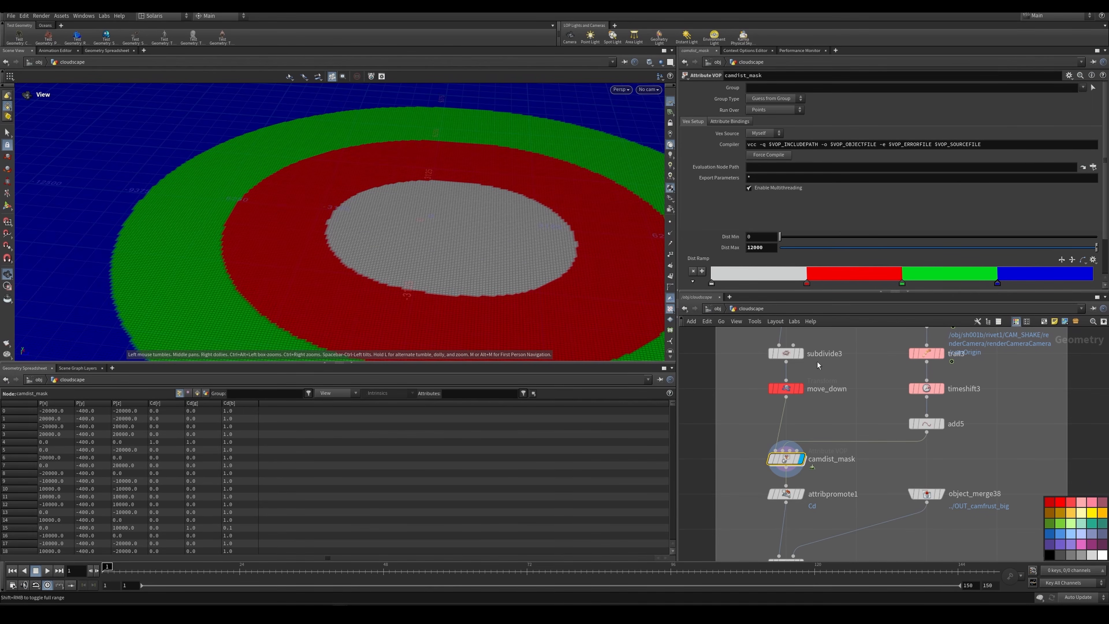
mouse_move(940, 427)
left_click(945, 406)
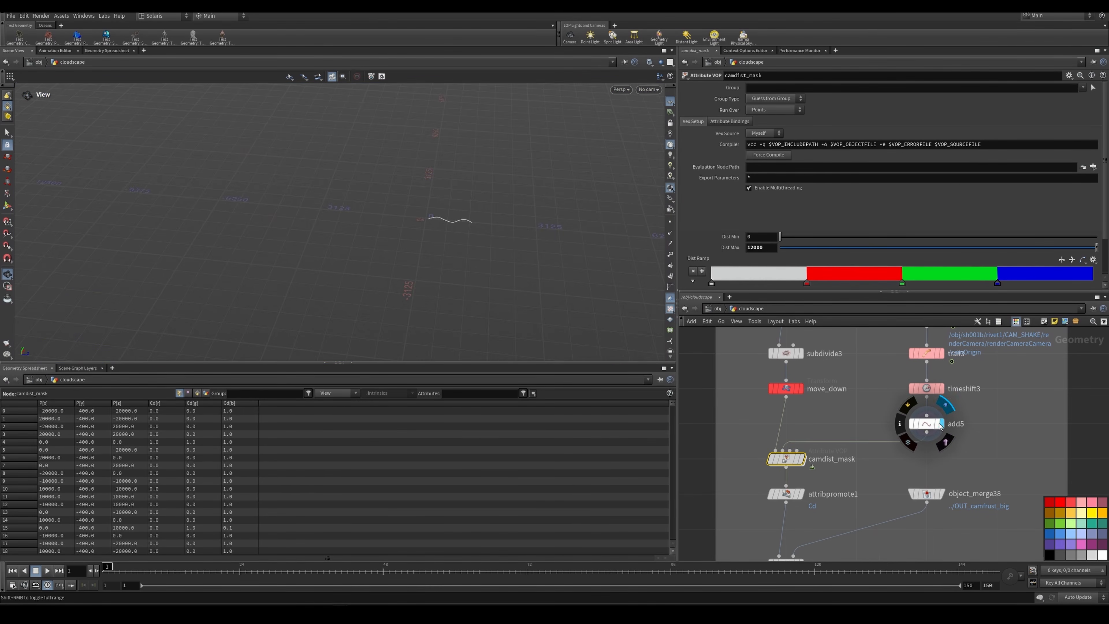
left_click(926, 424)
left_click(806, 440)
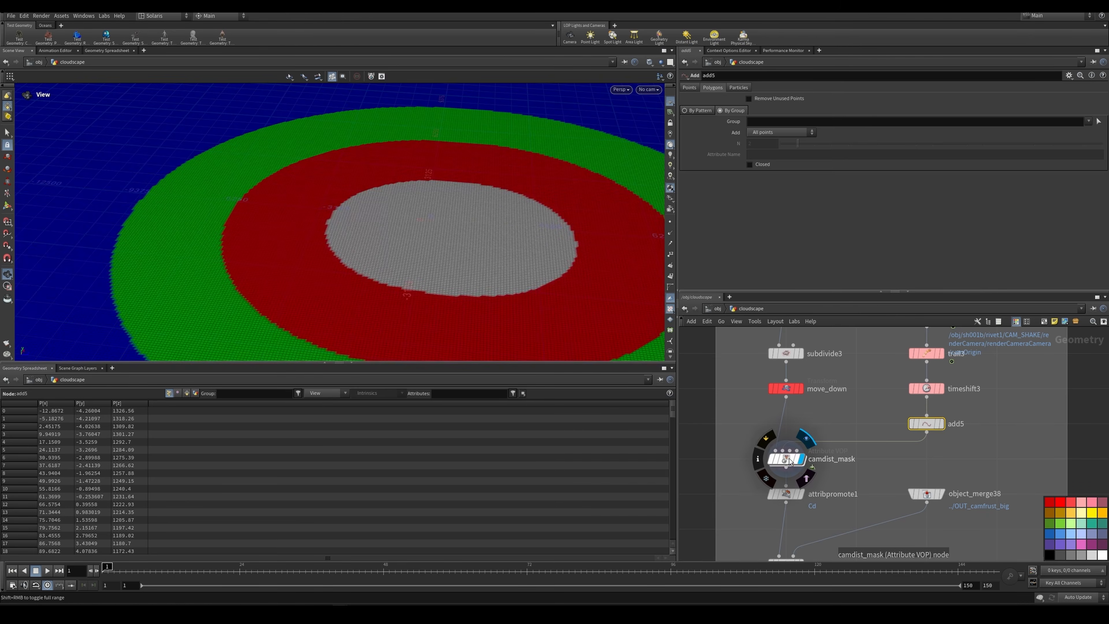
left_click(786, 458)
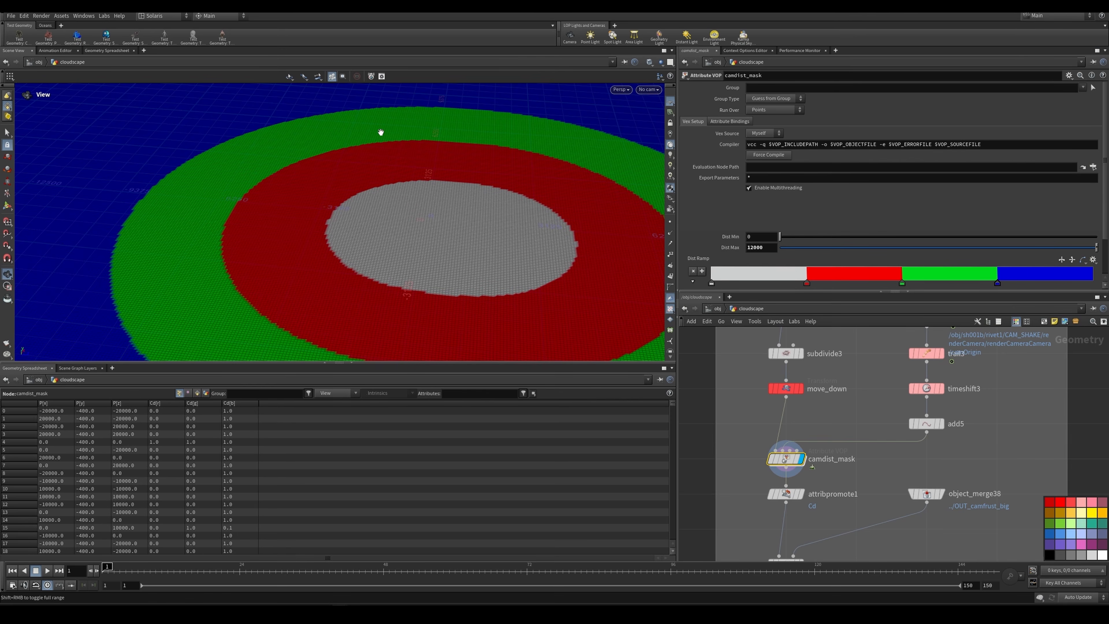
Step: Examine the full extent of the camdist_mask rings against its Dist Max value and Dist Ramp points
right_click_drag(401, 134, 310, 149)
scroll(796, 228, "down", 3)
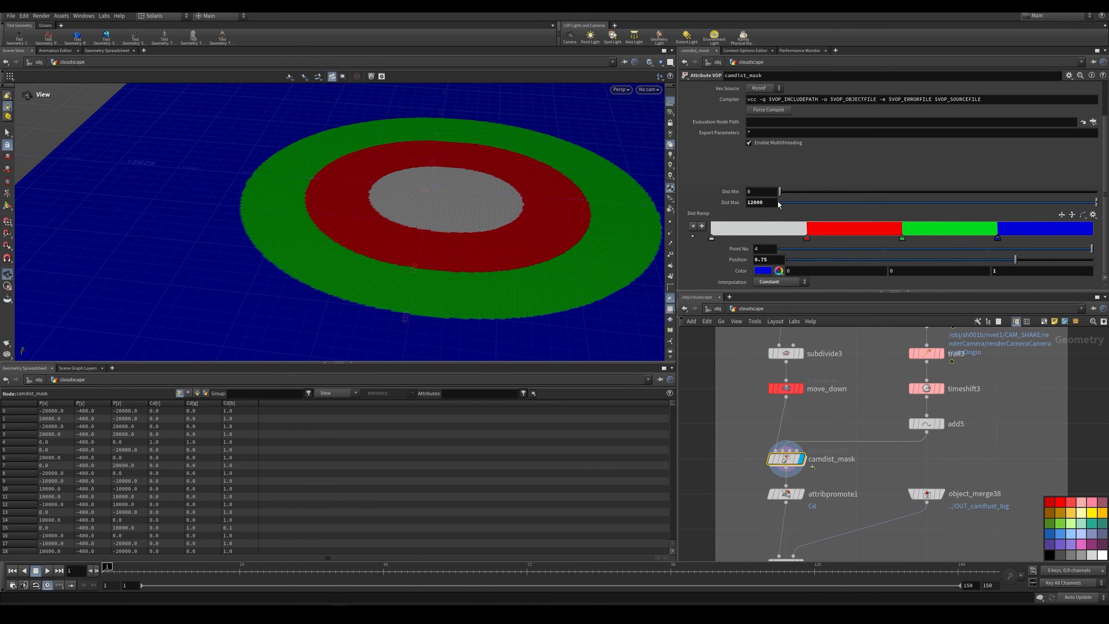
left_click(1093, 203)
middle_click_drag(760, 203, 269, 142)
scroll(786, 437, "up", 2)
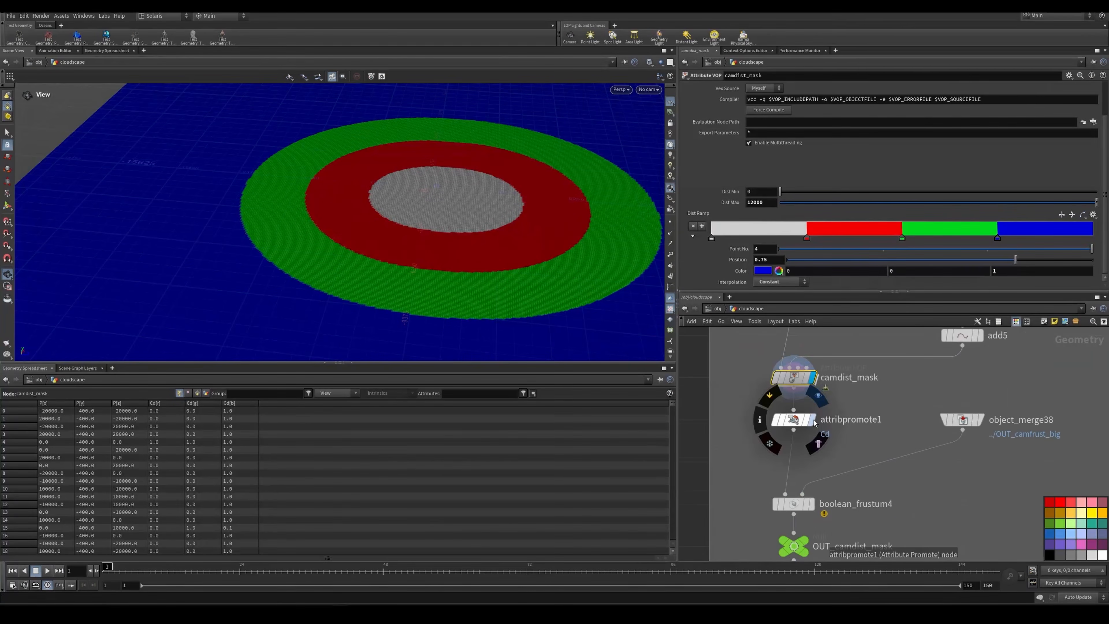
Step: Display attribprompte1's Cd promotion to primitives and the boolean_frustum4 intersection to check the mask cut to the camera frustum
left_click(792, 418)
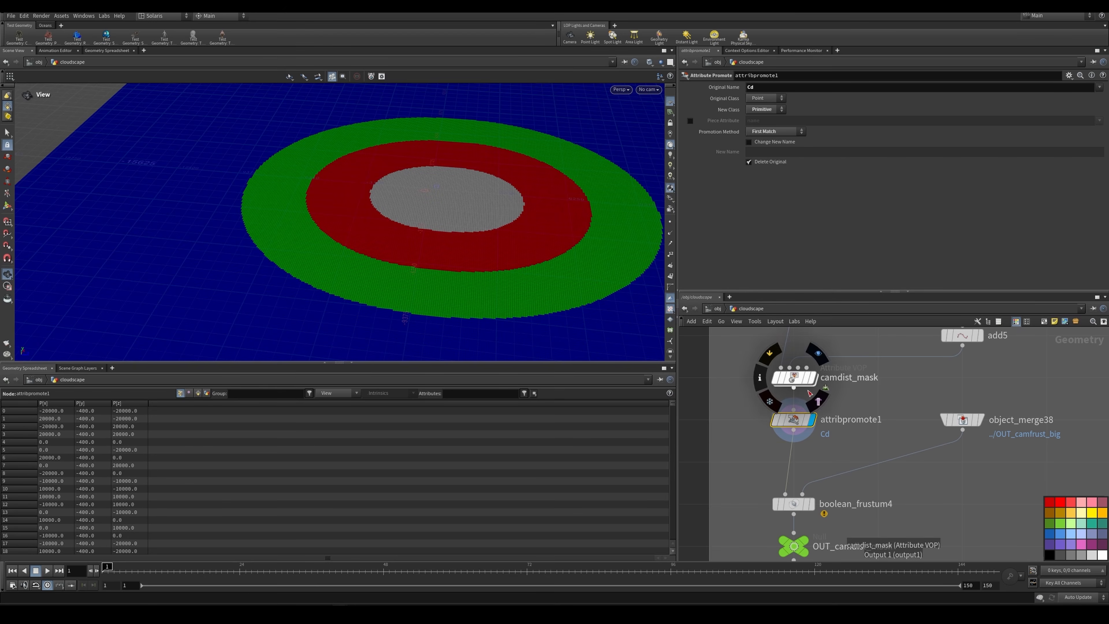
middle_click_drag(848, 438, 848, 419)
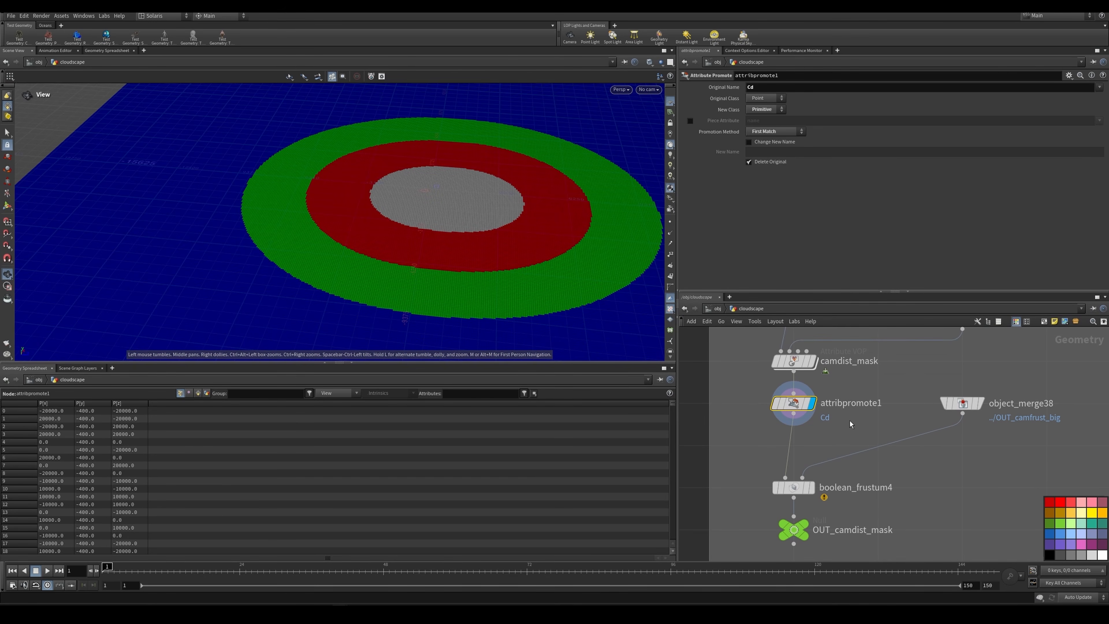
middle_click_drag(824, 481, 826, 436)
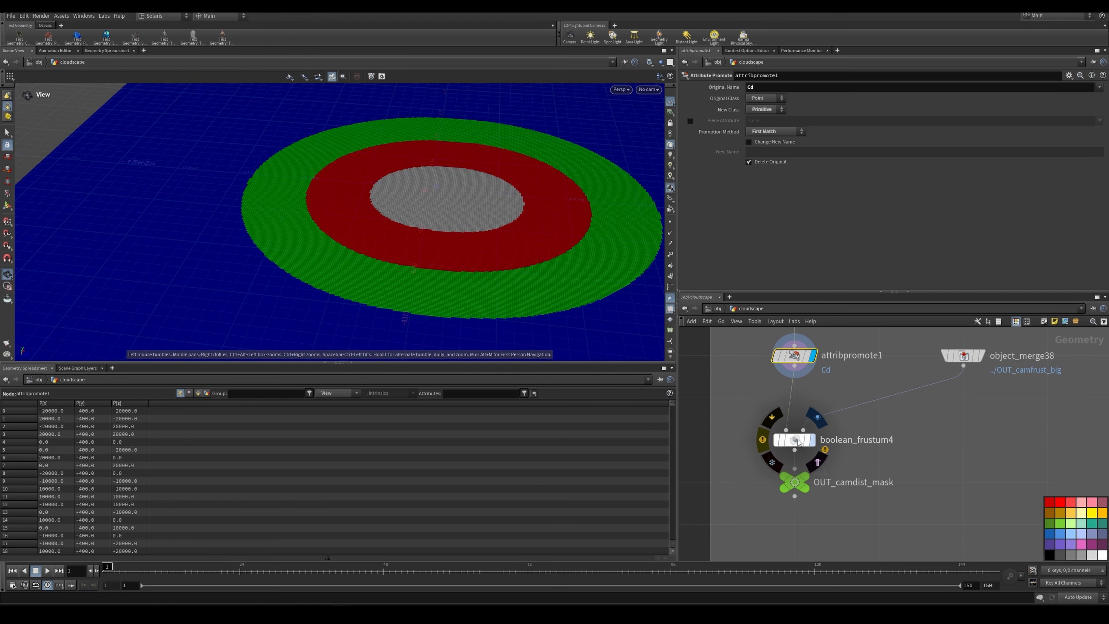
left_click(800, 441)
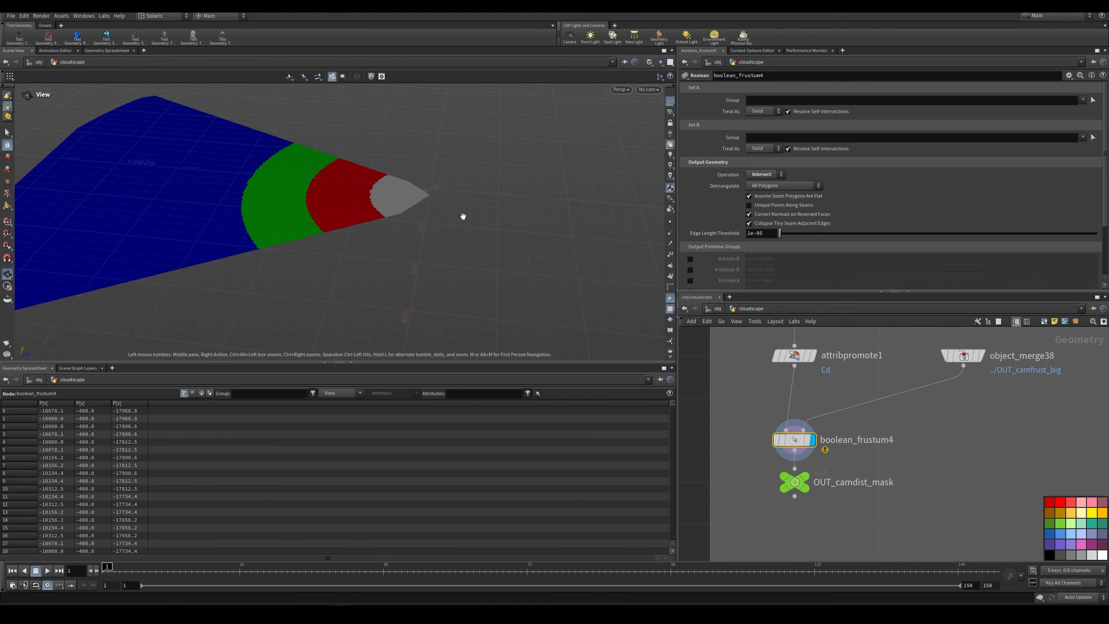
left_click_drag(463, 216, 442, 238)
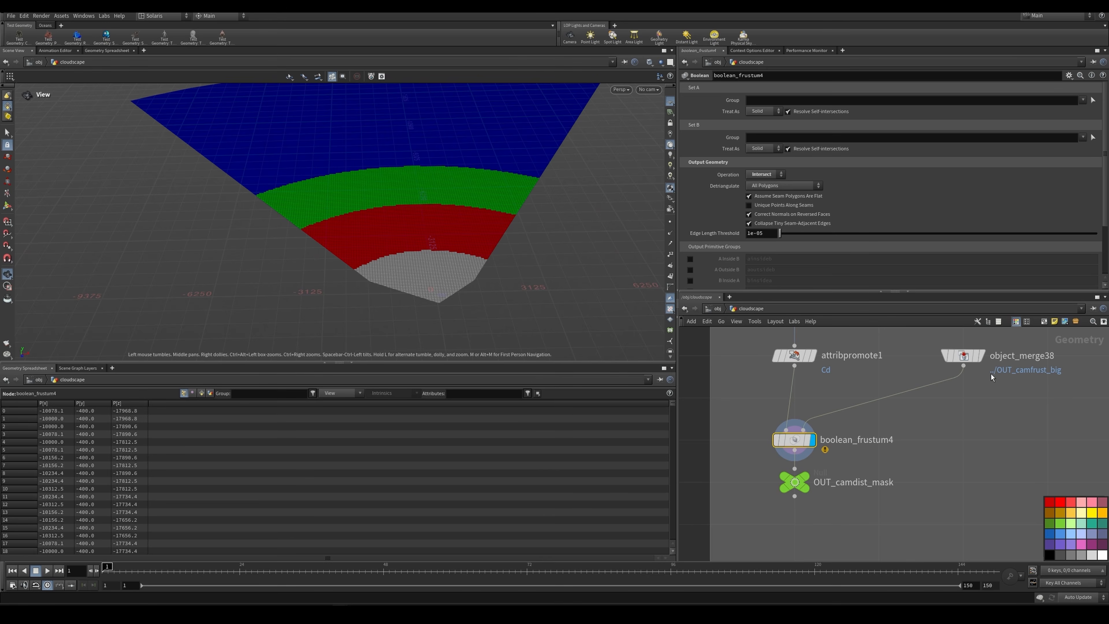
Step: Display and frame the frustum in object_merge38, and follow its object reference to OUT_camfrust_big
left_click(963, 357)
key("f")
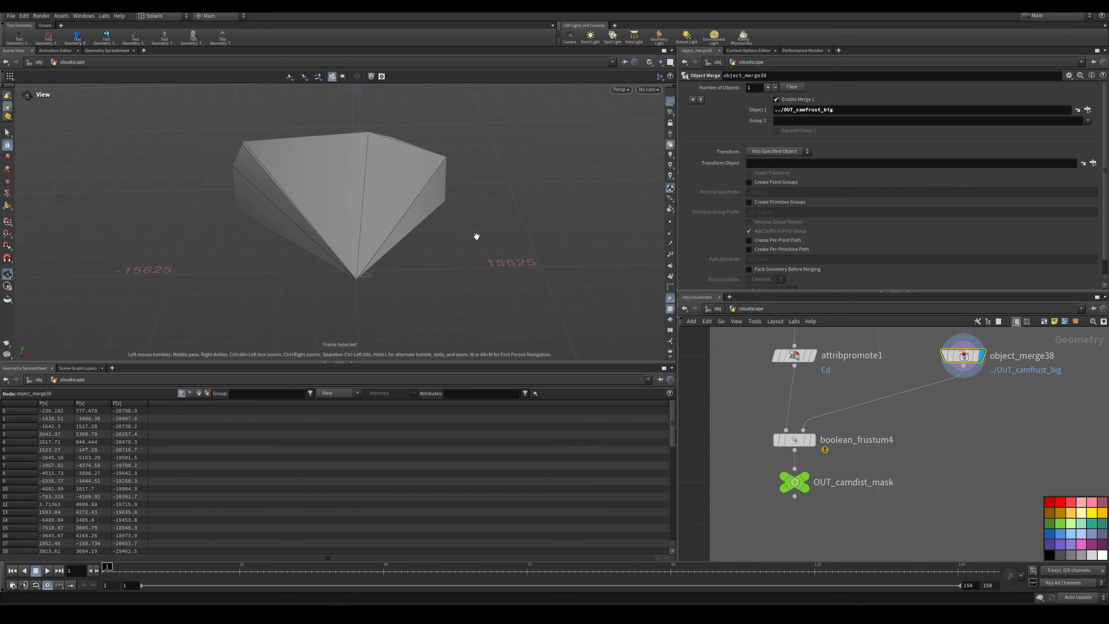
left_click(1077, 110)
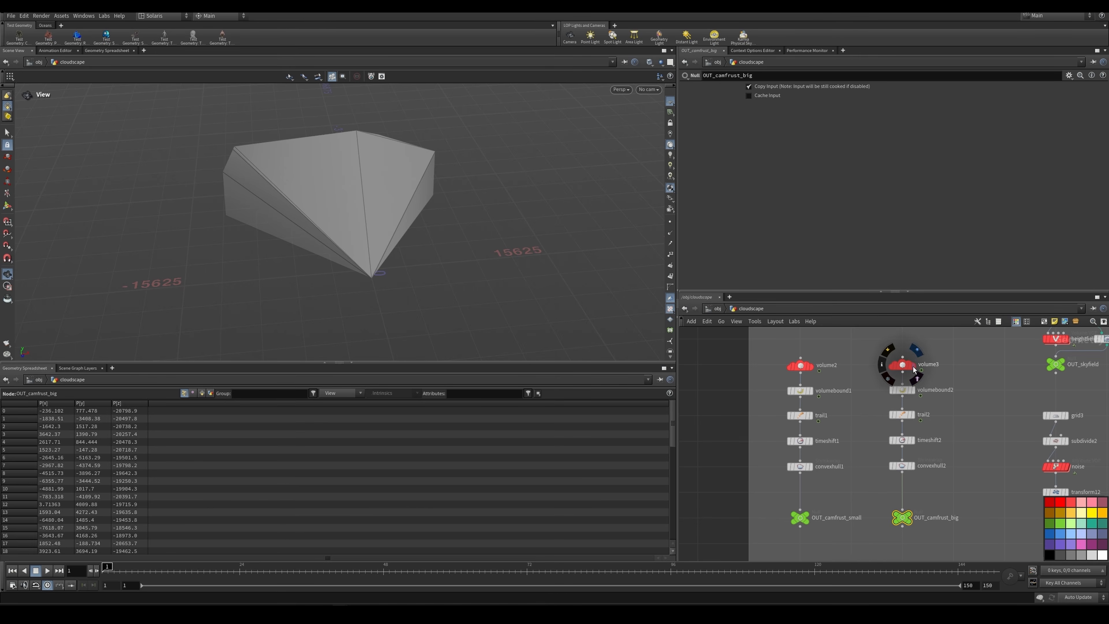
Step: Display volume3 above OUT_camfrust_big and highlight its camera path to inspect the From Camera settings
left_click(916, 350)
left_click(901, 357)
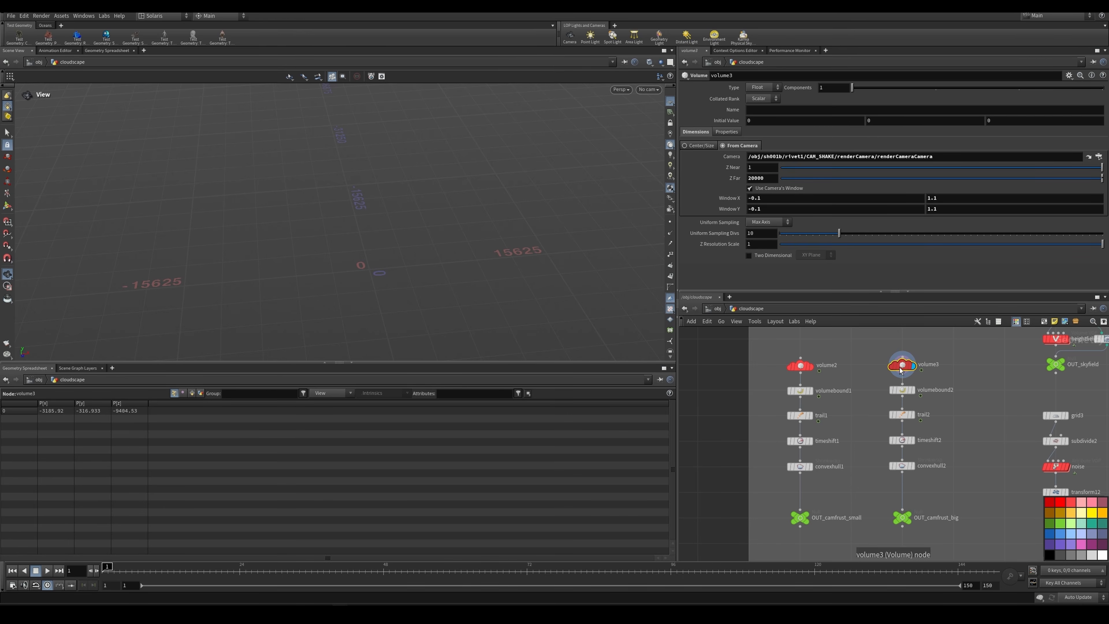
double_click(779, 157)
left_click(779, 157)
double_click(778, 156)
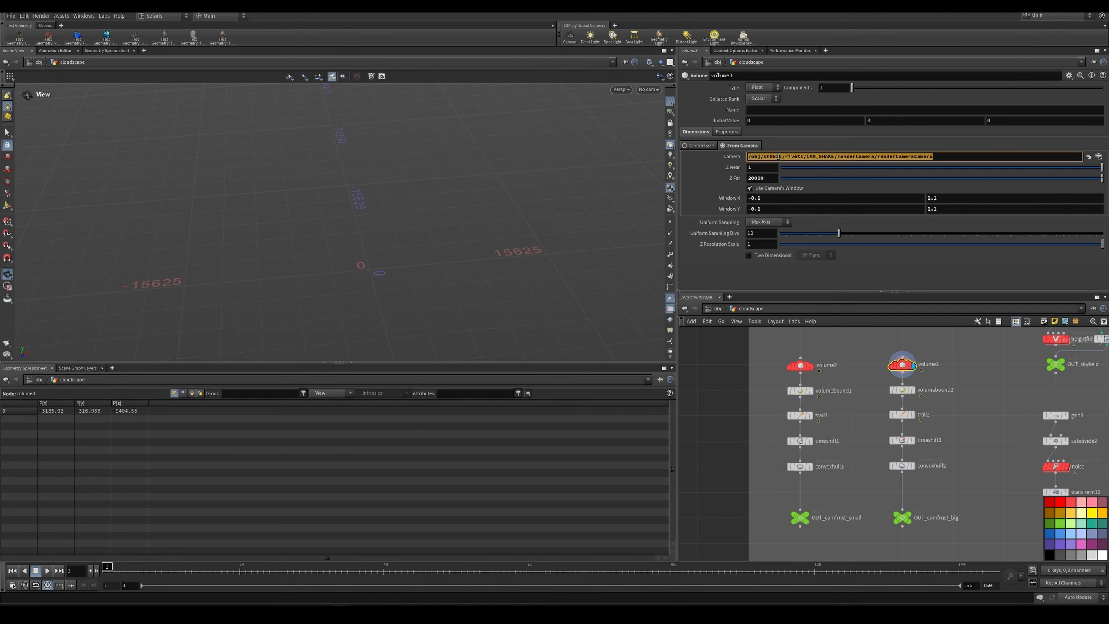
Step: Check volume3's camera path and the Window X and Window Y ranges that extend its camera window
left_click(779, 156)
double_click(781, 157)
left_click(782, 156)
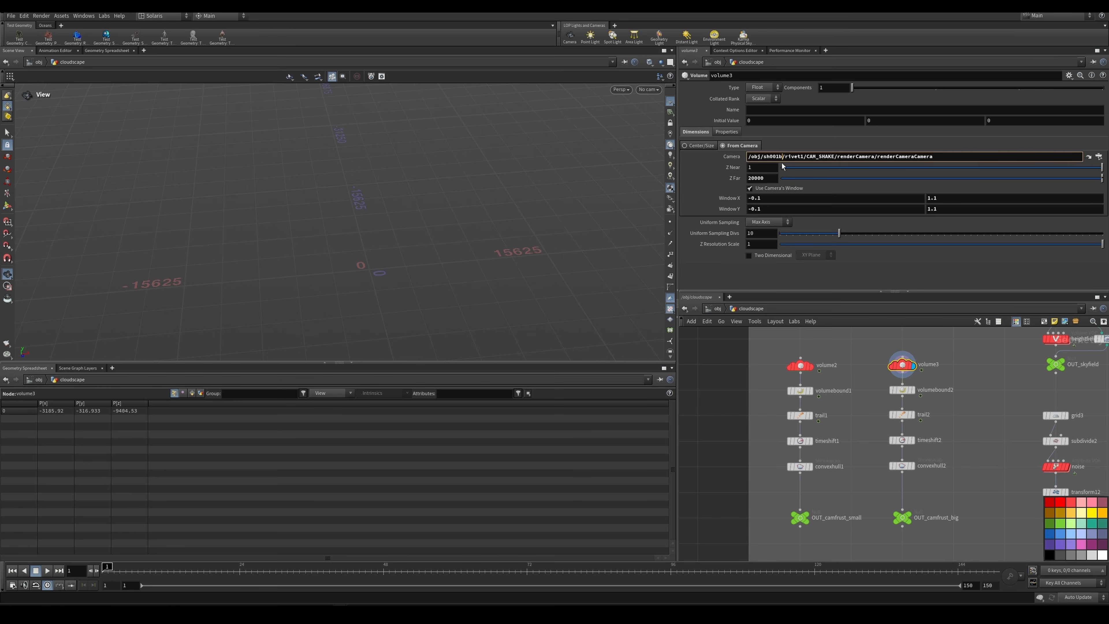
left_click(765, 199)
left_click(767, 208)
left_click(940, 201)
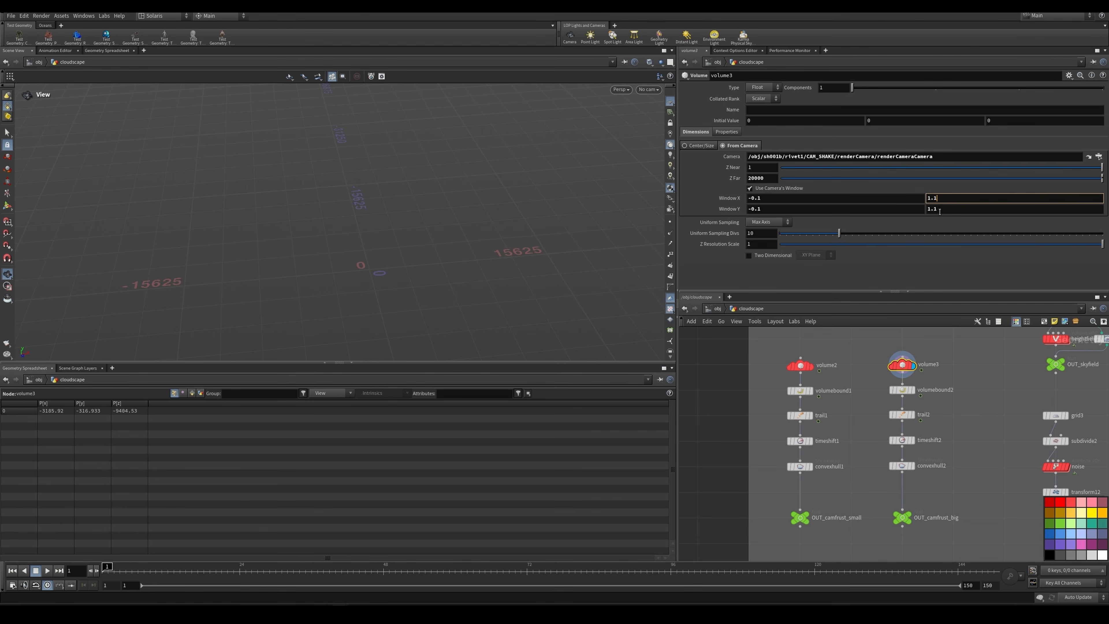
left_click(939, 209)
left_click(783, 197)
left_click(780, 207)
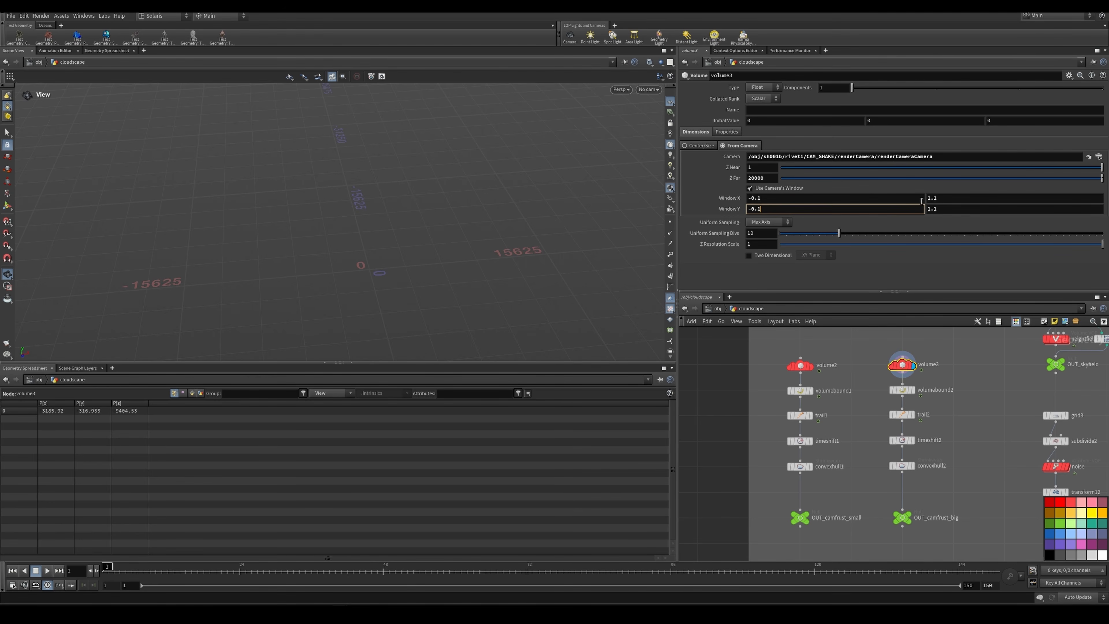
left_click(950, 199)
left_click(946, 209)
left_click(912, 209)
left_click(910, 200)
left_click(916, 209)
left_click(936, 209)
left_click(940, 198)
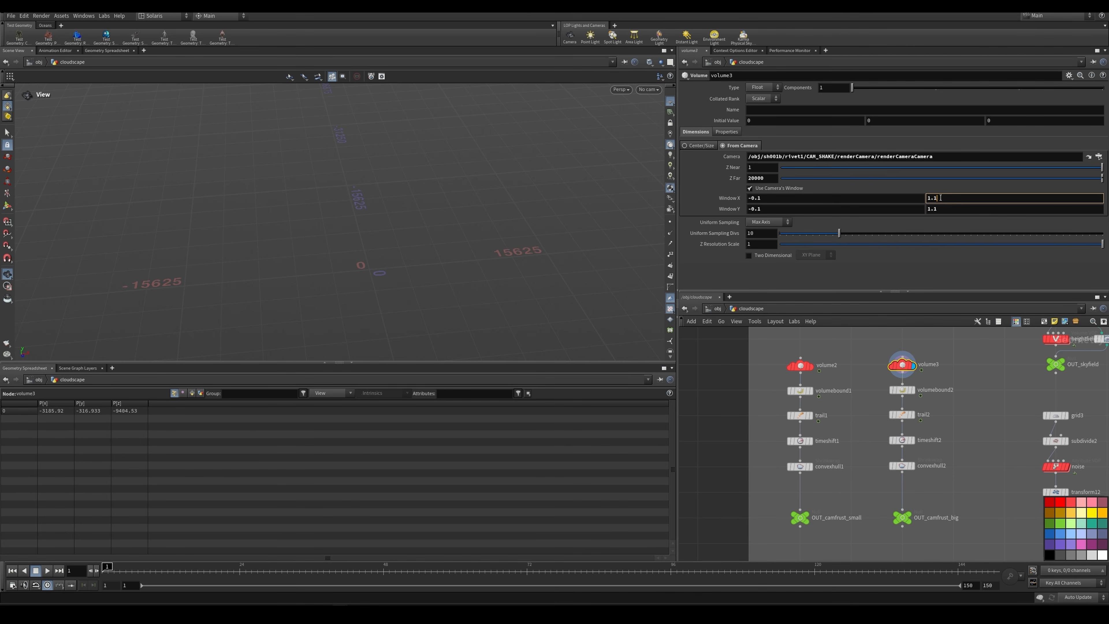
Step: Check volume3's Z Far value and display volumebound2 to view the resulting frustum box in perspective
middle_click_drag(971, 422, 977, 404)
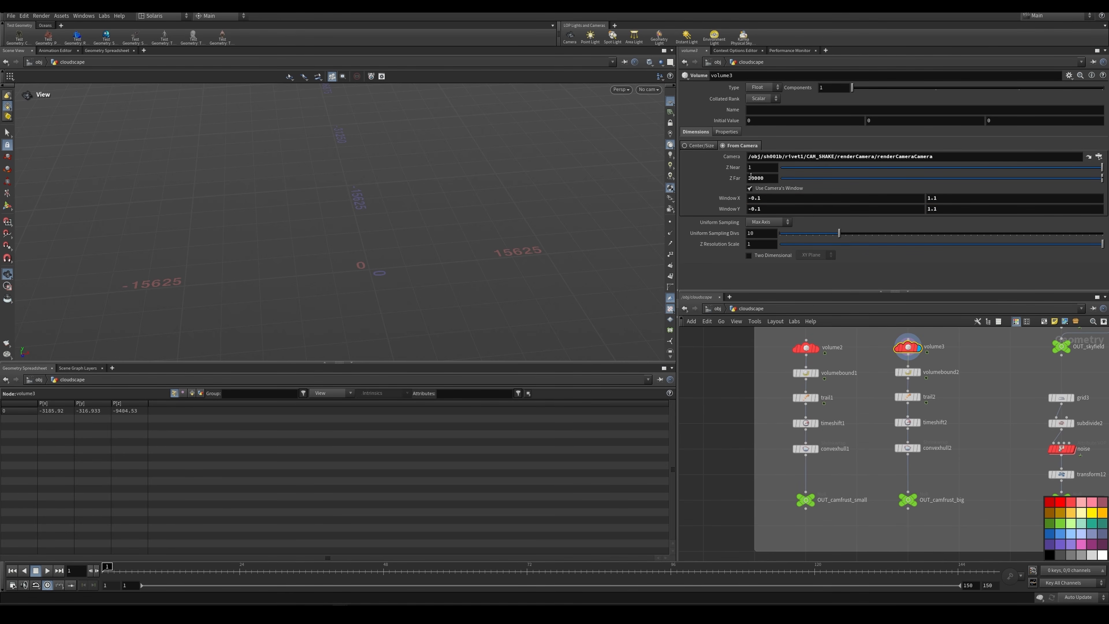
left_click(750, 178)
left_click(918, 373)
left_click(909, 375)
left_click_drag(222, 245, 415, 238)
Step: Display trail2 and timeshift2 in turn to inspect the trailed camera frustums and their frame expressions
left_click(915, 397)
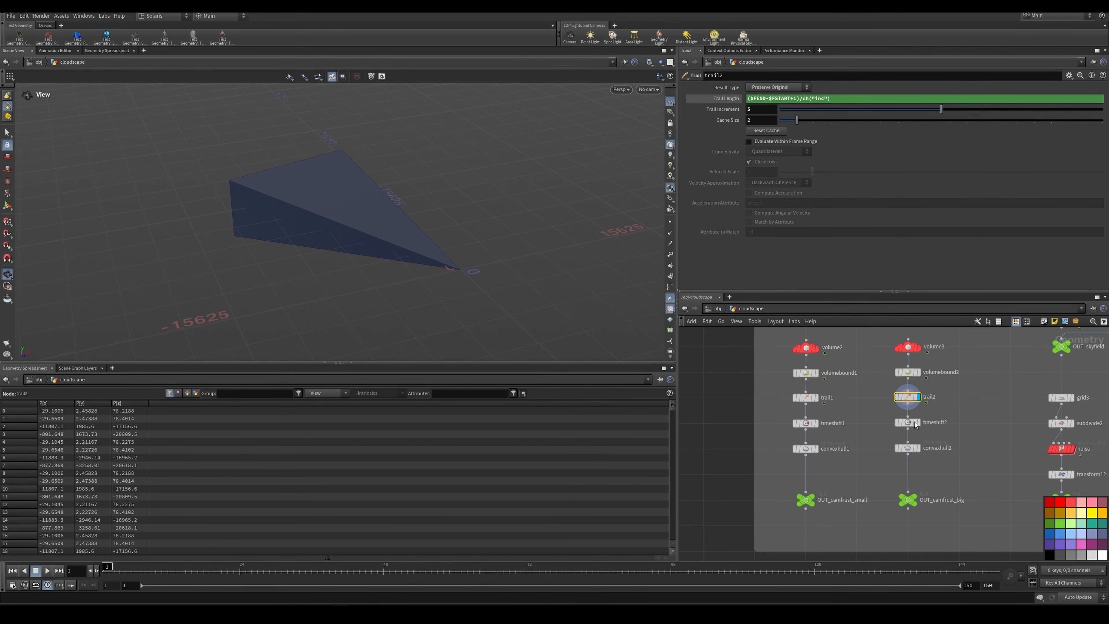
left_click(918, 422)
left_click(908, 423)
mouse_move(330, 173)
left_mouse_down()
mouse_move(388, 191)
mouse_move(421, 186)
mouse_move(329, 168)
left_mouse_up()
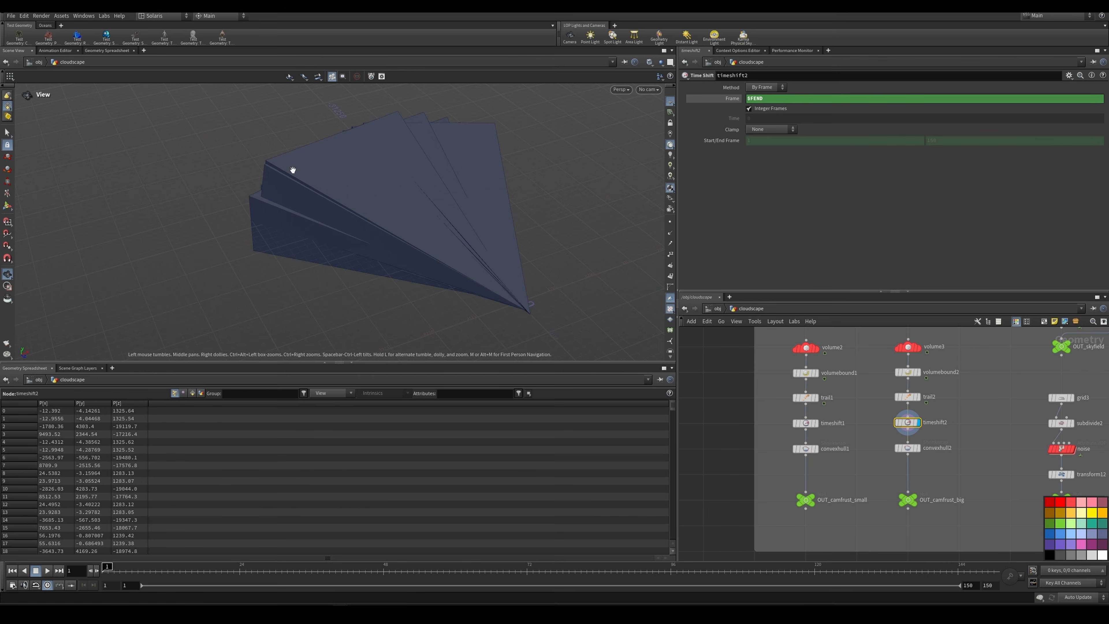
Step: Display convexhull2 to inspect the single hull wrapped around the trailed frustums
left_click(918, 448)
left_click(907, 448)
scroll(940, 420, "down", 2)
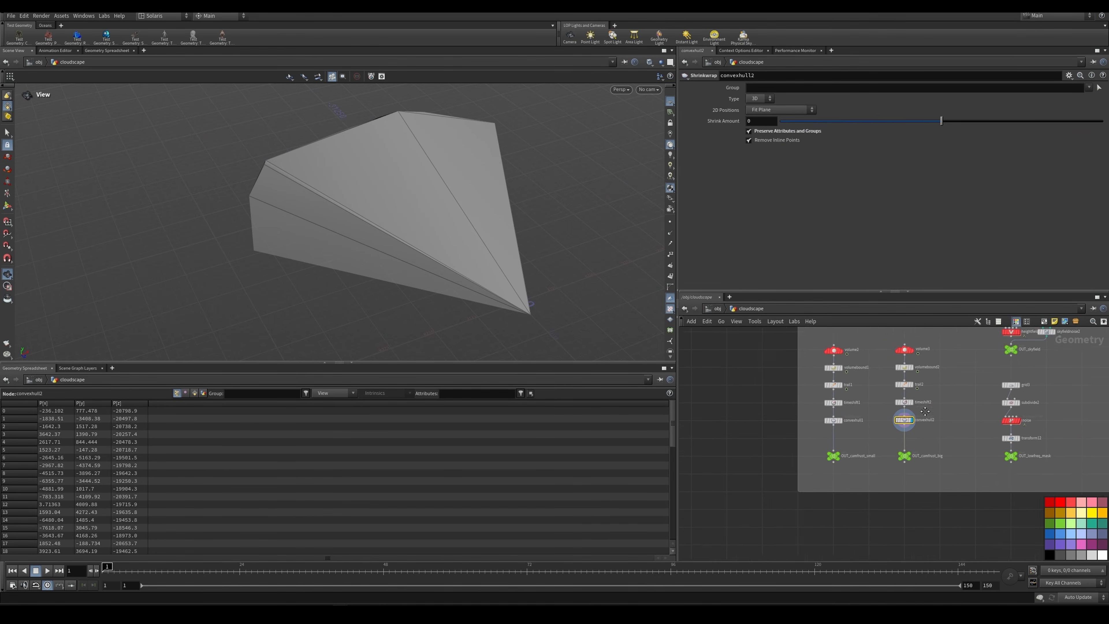
middle_click_drag(925, 411, 900, 399)
scroll(915, 395, "up", 2)
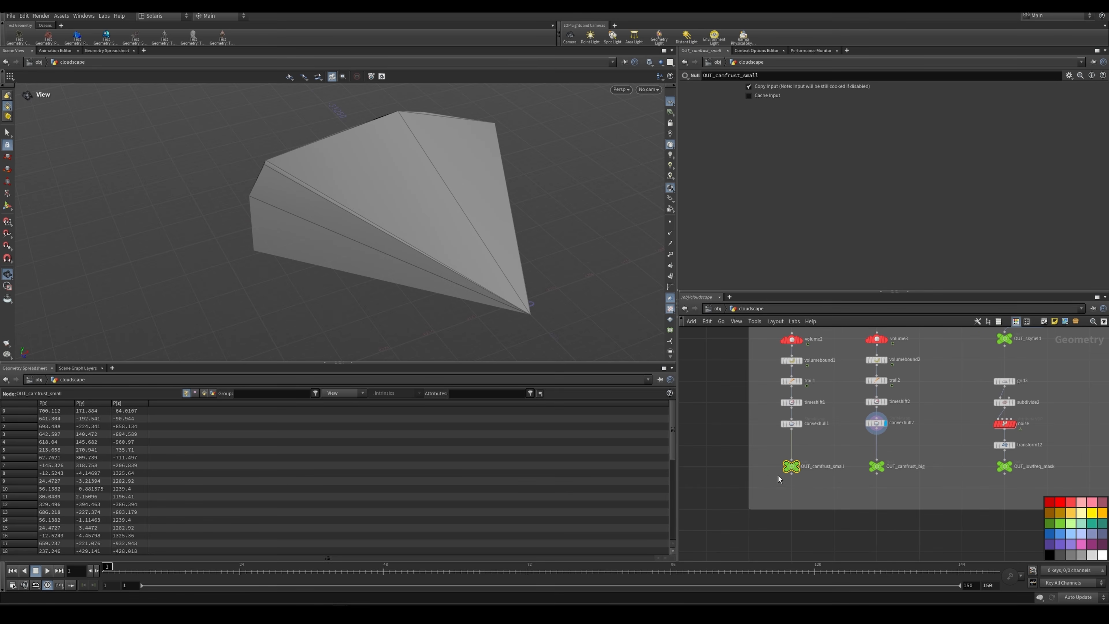
Step: Compare the OUT_camfrust_big and OUT_camfrust_small frustums, framing the small one in the viewport
left_click(792, 466)
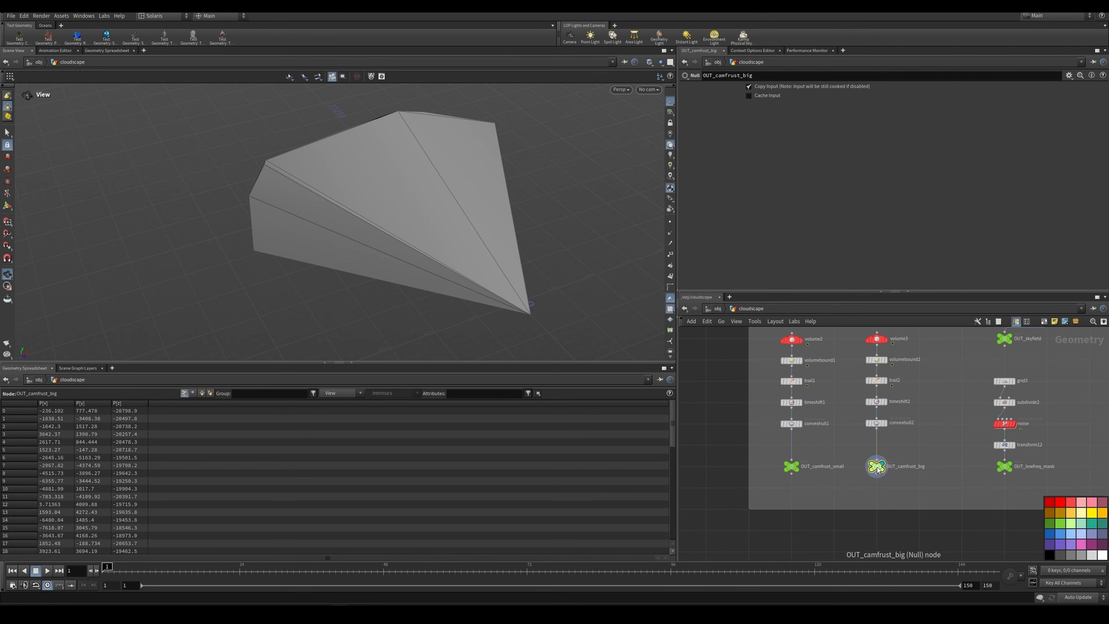
left_click(794, 467)
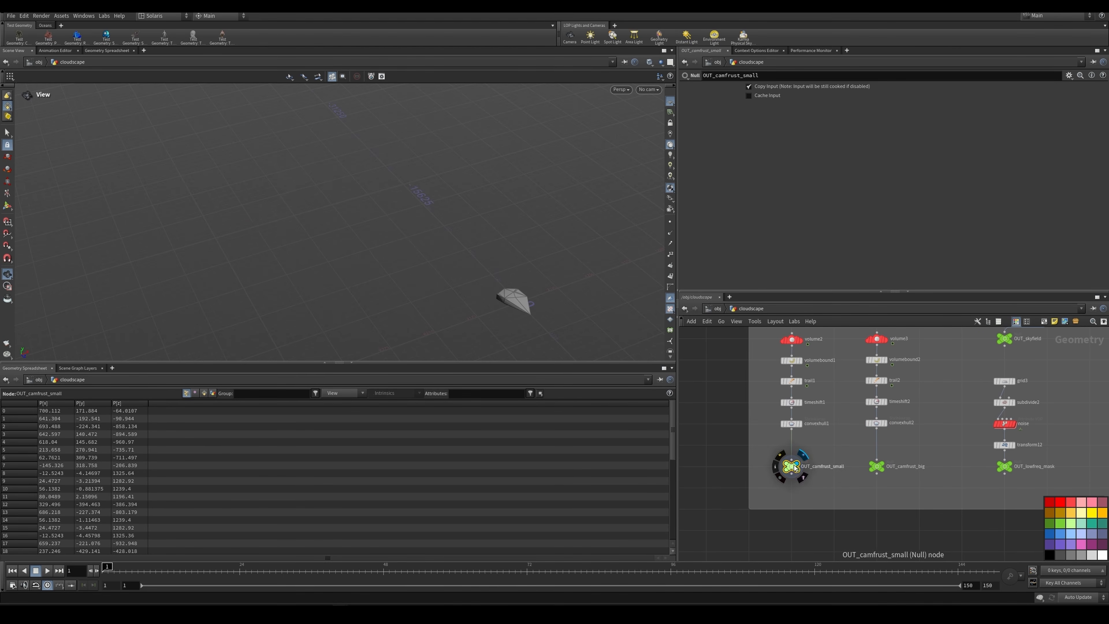
key("f")
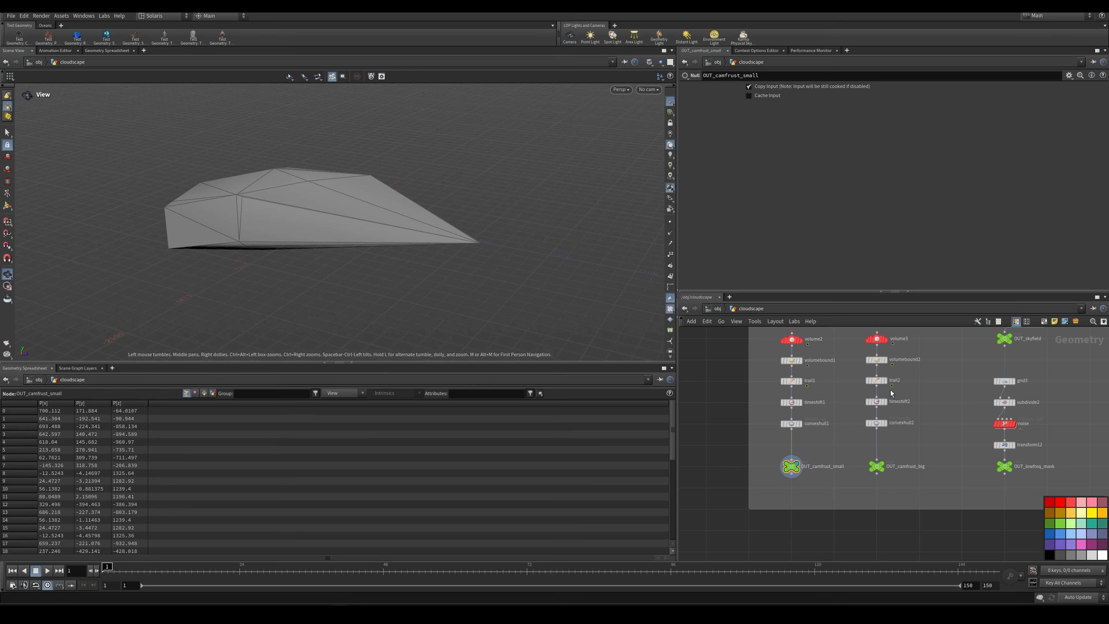
Step: Inspect volume2's Z Far setting for the small frustum and reselect OUT_camfrust_small
scroll(835, 358, "up", 2)
left_click(777, 350)
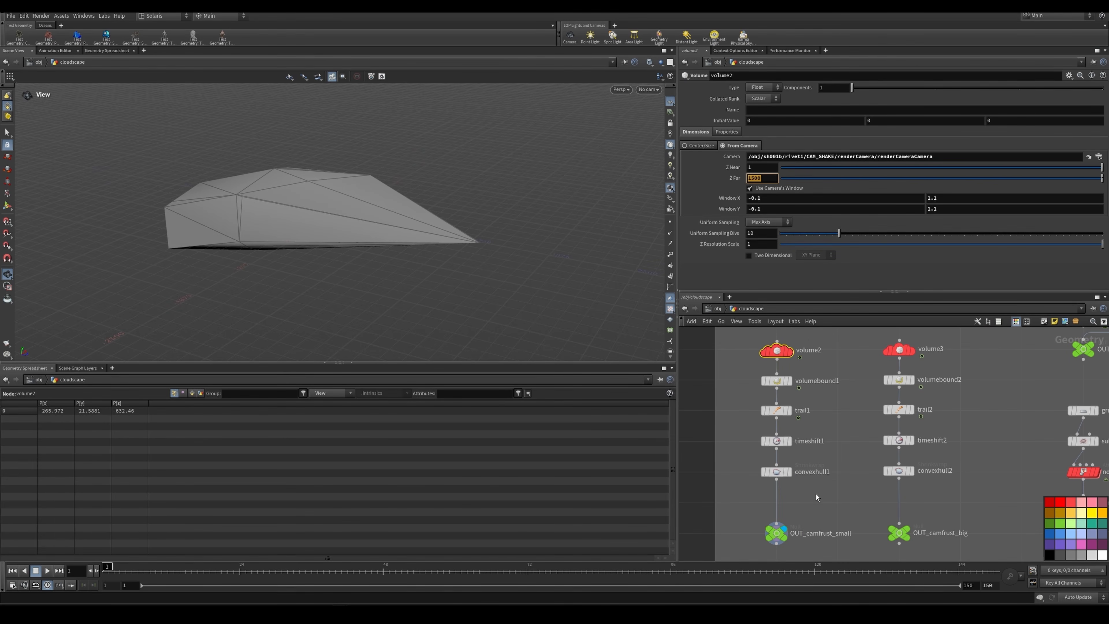
left_click(774, 534)
scroll(810, 513, "down", 3)
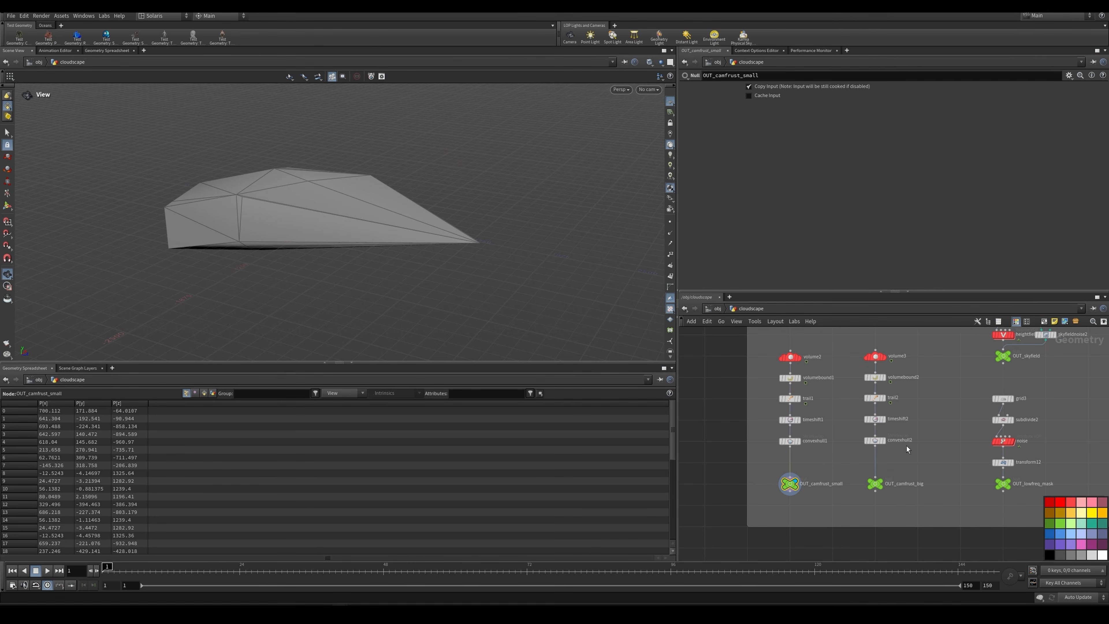
Step: Select the OUT_skyfield branch nodes and the grid heading the neighbouring mask branch to point them out
scroll(924, 430, "down", 3)
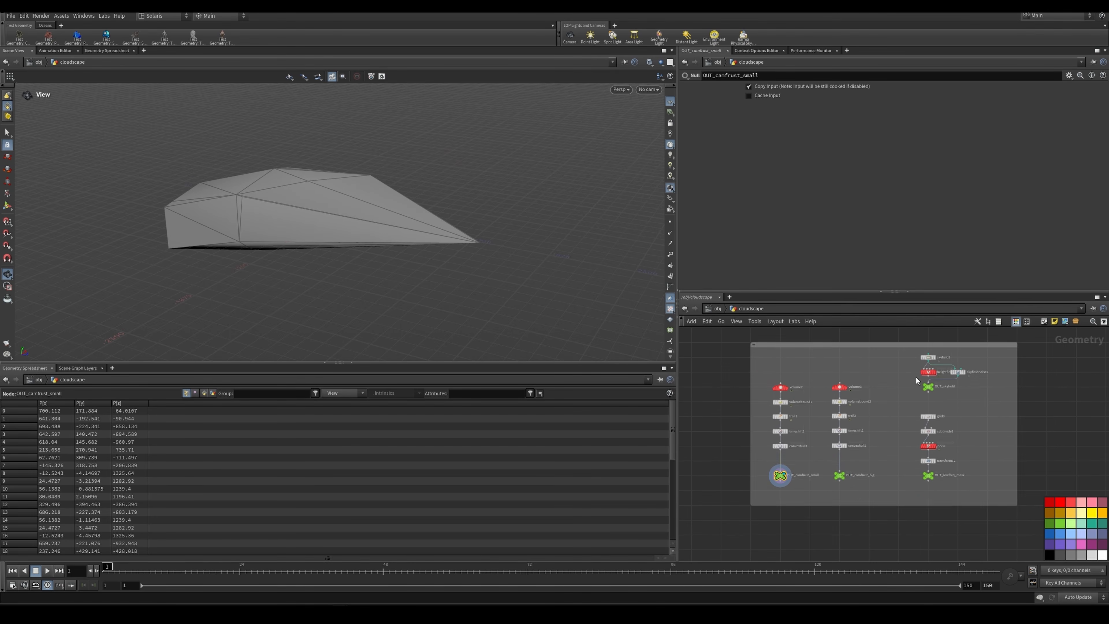
left_click_drag(969, 388, 902, 346)
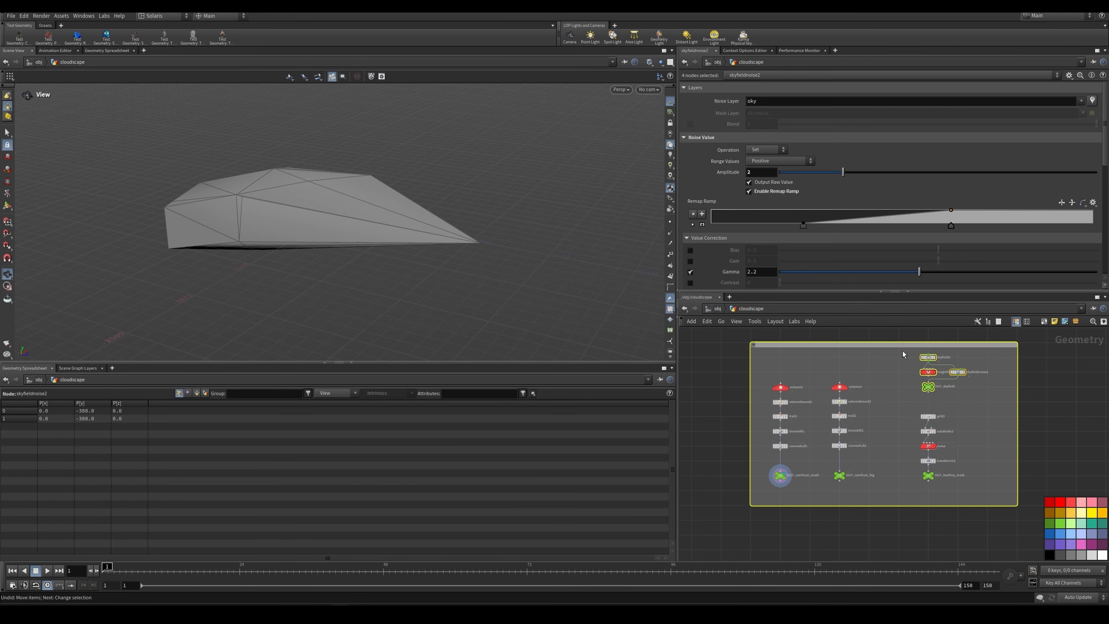
left_click(928, 416, "shift")
Step: Display object_merge7 in the OUT_bound_LOD0 branch and frame the imported camera-distance mask
scroll(893, 527, "down", 3)
middle_click_drag(893, 527, 919, 389)
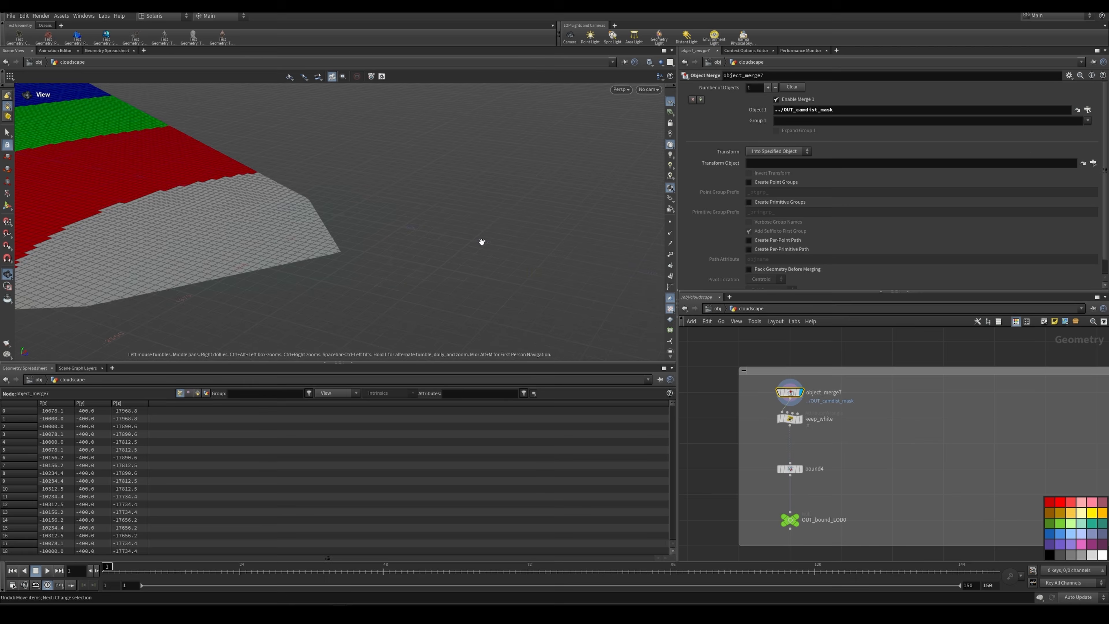
key("space+h")
key("space+f")
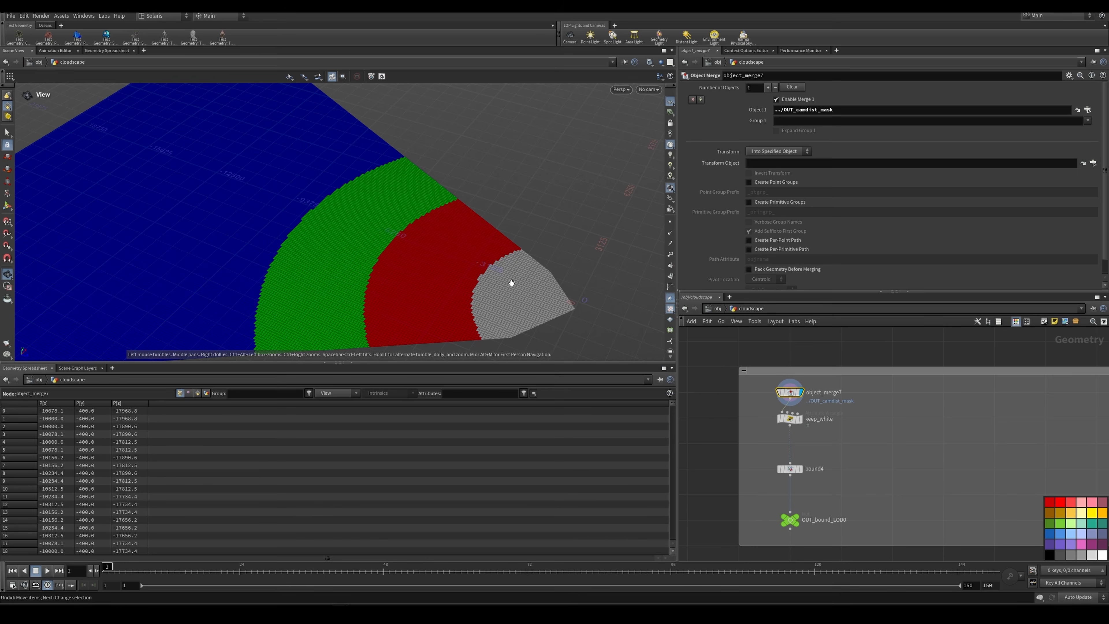
Step: Display keep_white and review its VEX expression together with the isolated white area of the mask
scroll(808, 430, "up", 3)
left_click(797, 414)
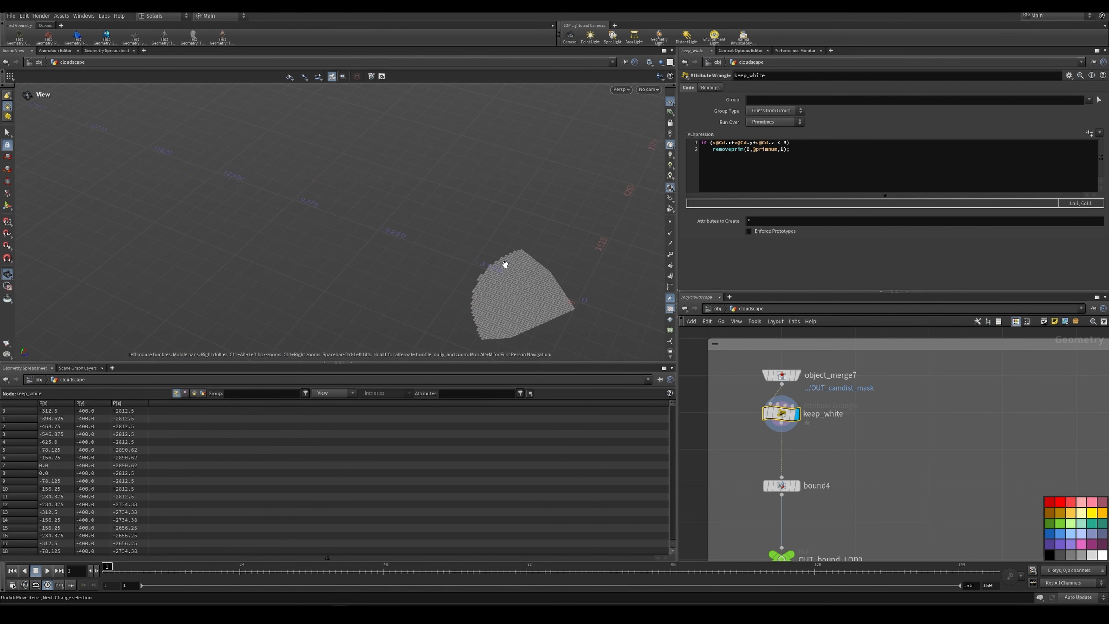
left_click_drag(558, 297, 608, 261)
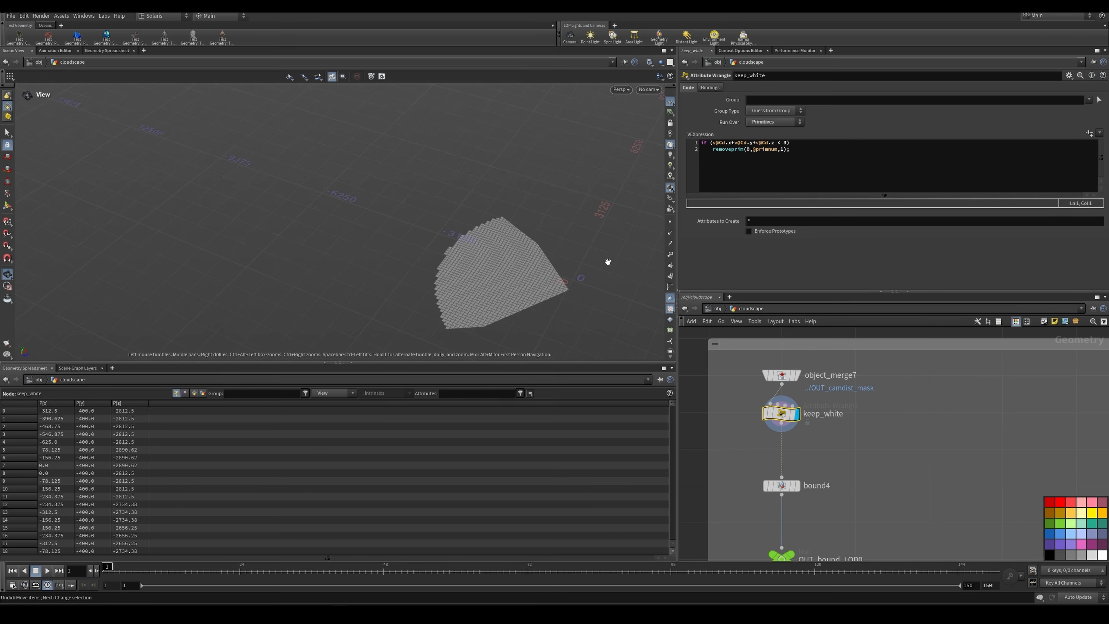
scroll(854, 439, "down", 3)
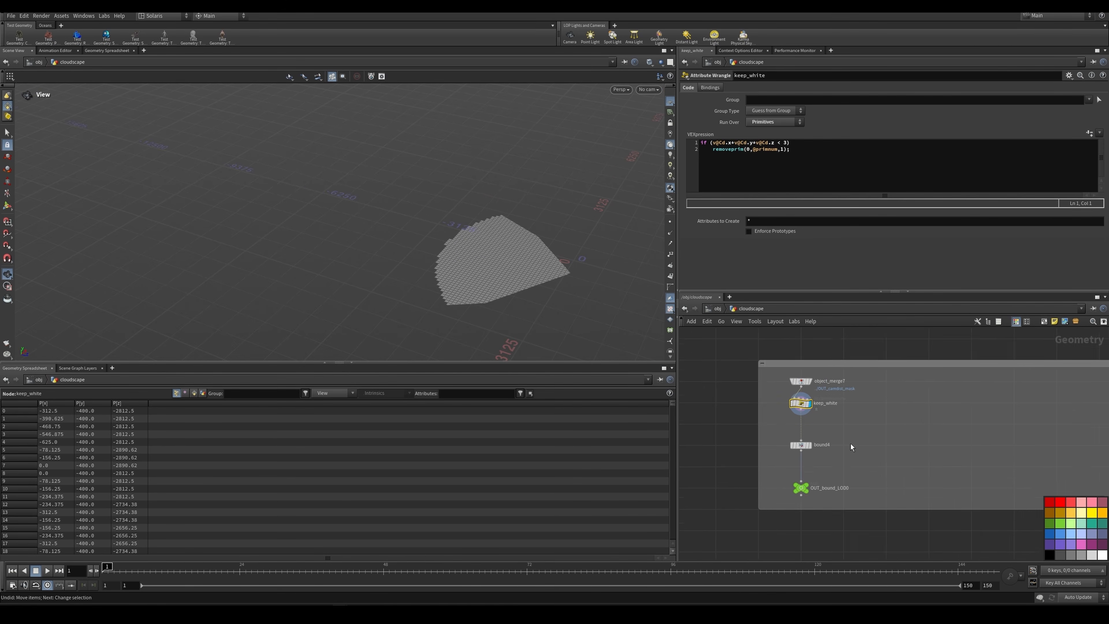
Step: Display bound4's box around the white area and check its Lower and Upper Padding values
left_click(813, 447)
left_click(804, 447)
left_click_drag(538, 273, 555, 246)
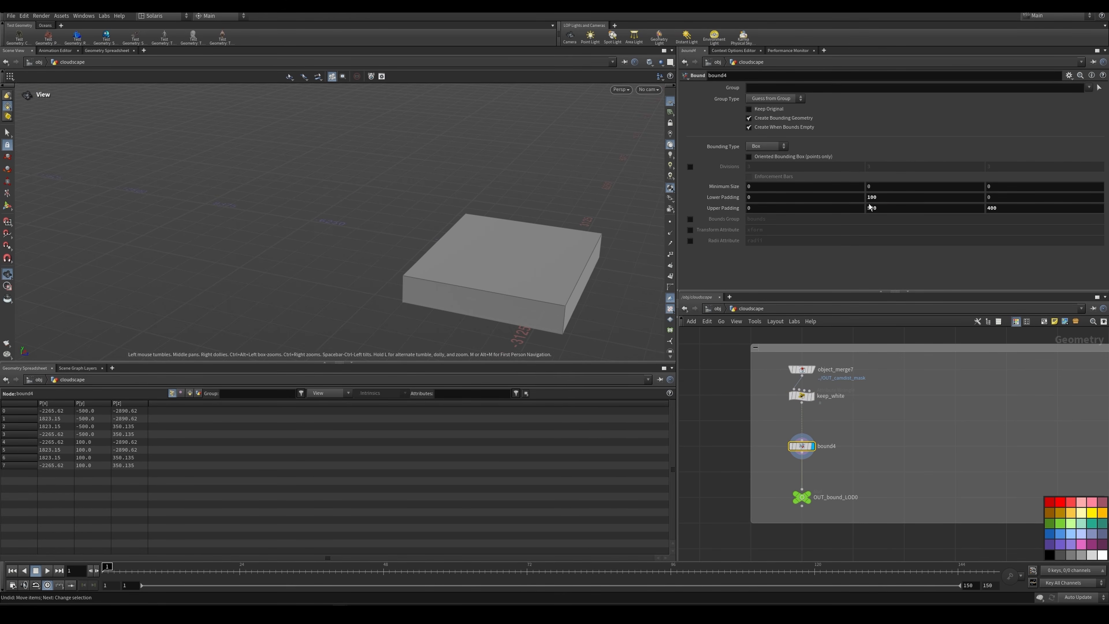
left_click(882, 200)
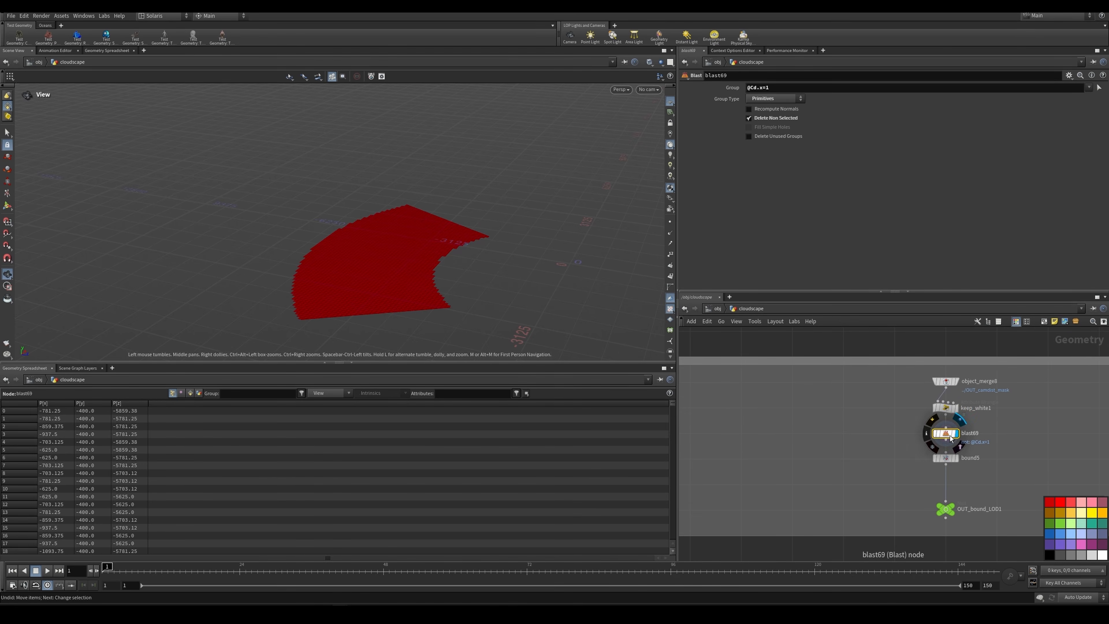
Step: Review blast69's isolated red ring and display its bounding box from bound5 in the OUT_bound_LOD1 branch
middle_click_drag(999, 425, 823, 404)
scroll(823, 404, "down", 4)
scroll(813, 413, "up", 5)
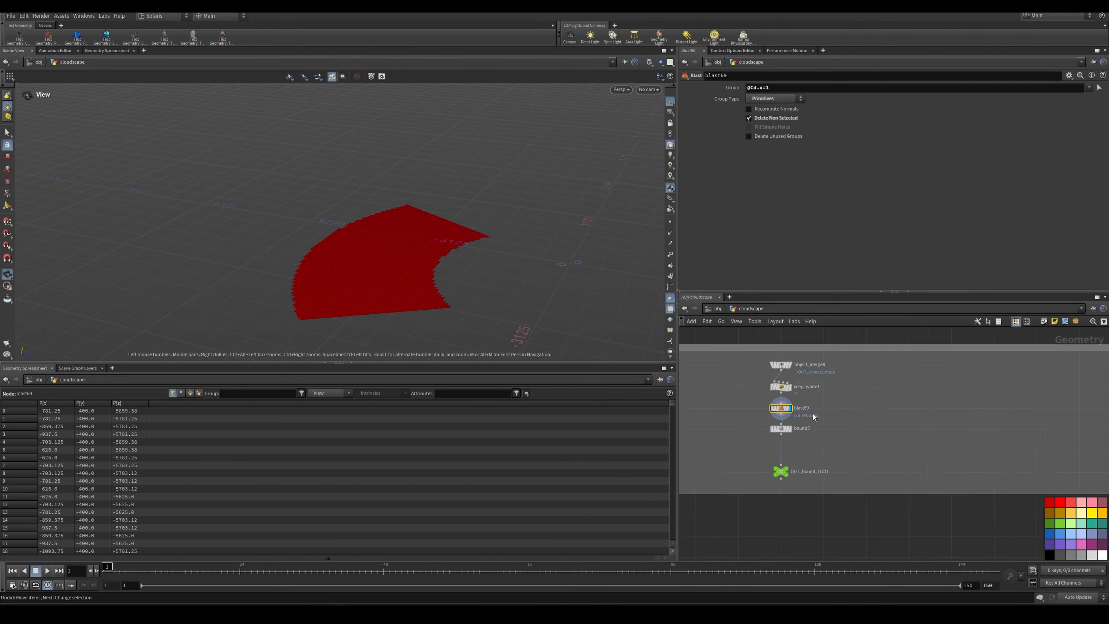
left_click(781, 433)
scroll(912, 419, "down", 4)
middle_click_drag(1100, 422, 901, 421)
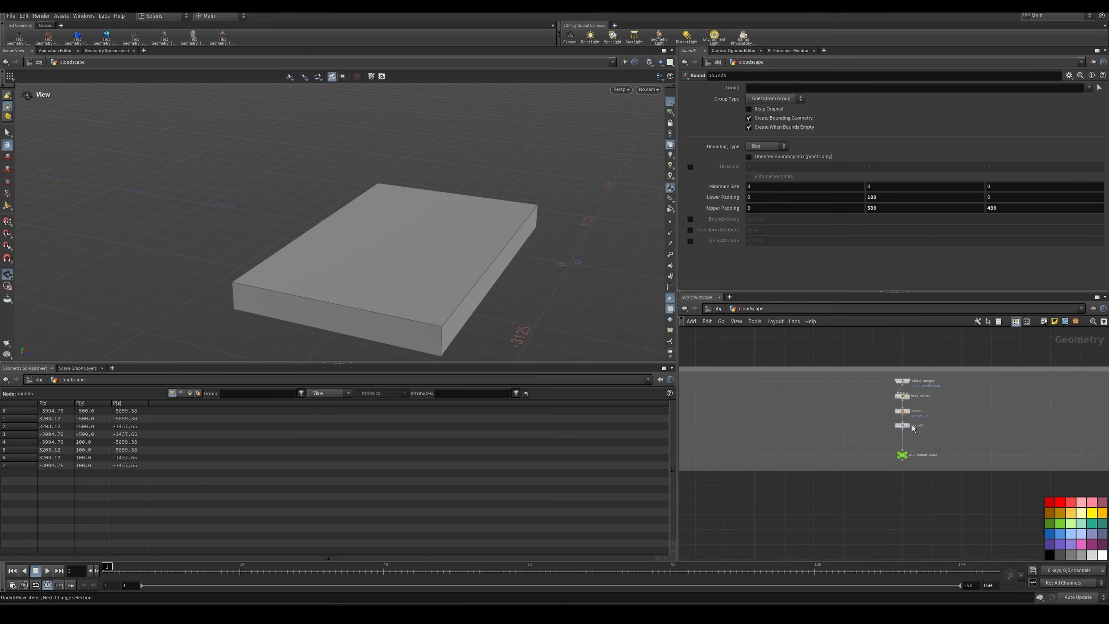
Step: Display blast70's green ring and its bounding box from bound6 in the OUT_bound_LOD2 branch
scroll(913, 422, "up", 4)
left_click(903, 406)
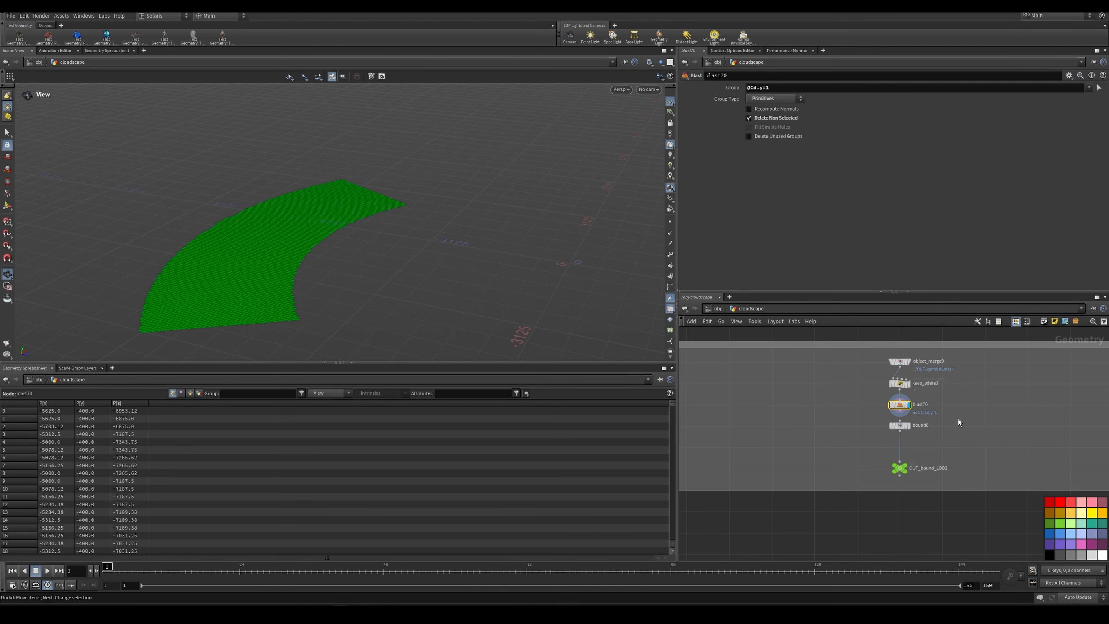
scroll(958, 418, "up", 2)
left_click(917, 421)
scroll(942, 419, "down", 3)
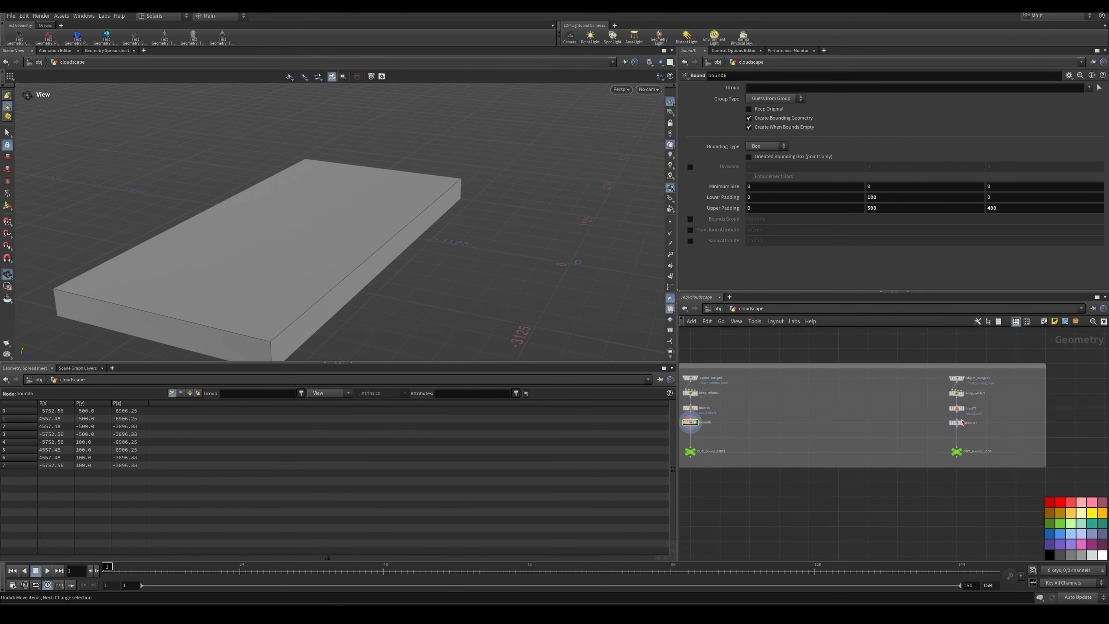
Step: Display the upstream mask geometry and the bounding box in the OUT_bound_LOD3 branch
scroll(934, 393, "up", 5)
left_click(935, 391)
left_click_drag(574, 264, 437, 183)
left_click(936, 442)
Step: Combine the outputs OUT_bound_LOD0, OUT_bound_LOD1, OUT_bound_LOD2 and OUT_bound_LOD3 in a new Merge node below them
scroll(967, 434, "down", 6)
middle_click_drag(698, 443, 781, 394)
left_click_drag(731, 398, 1059, 383)
scroll(756, 393, "up", 5)
left_click(869, 425)
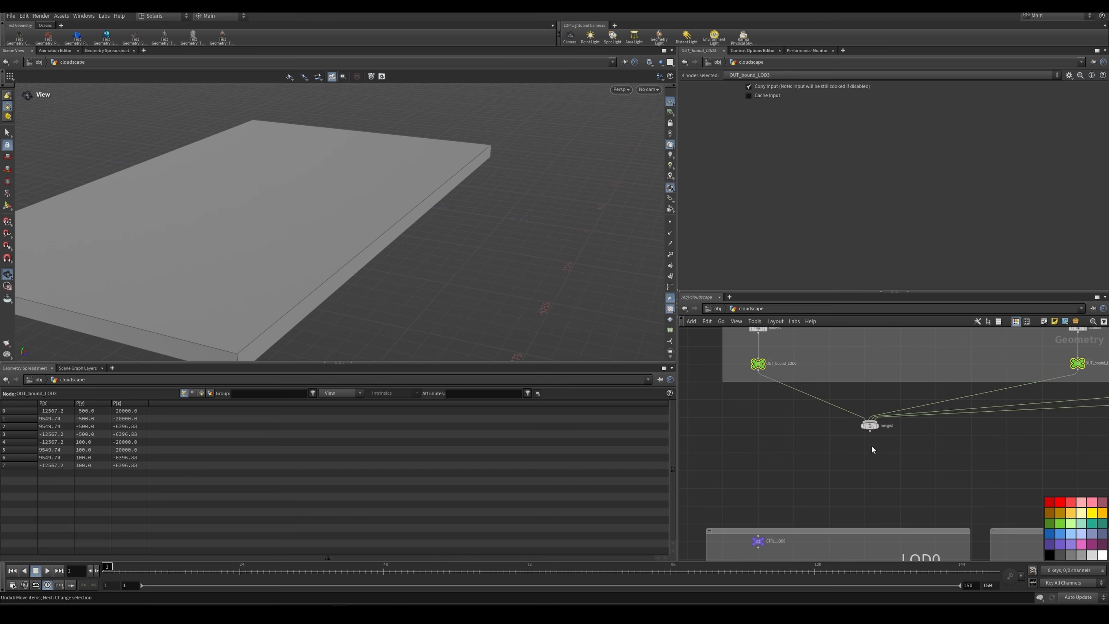
left_click(869, 456)
Step: Display the merged LOD bounding boxes and examine from several angles how they step and overlap
scroll(870, 431, "up", 2)
left_click(882, 410)
left_click(868, 423)
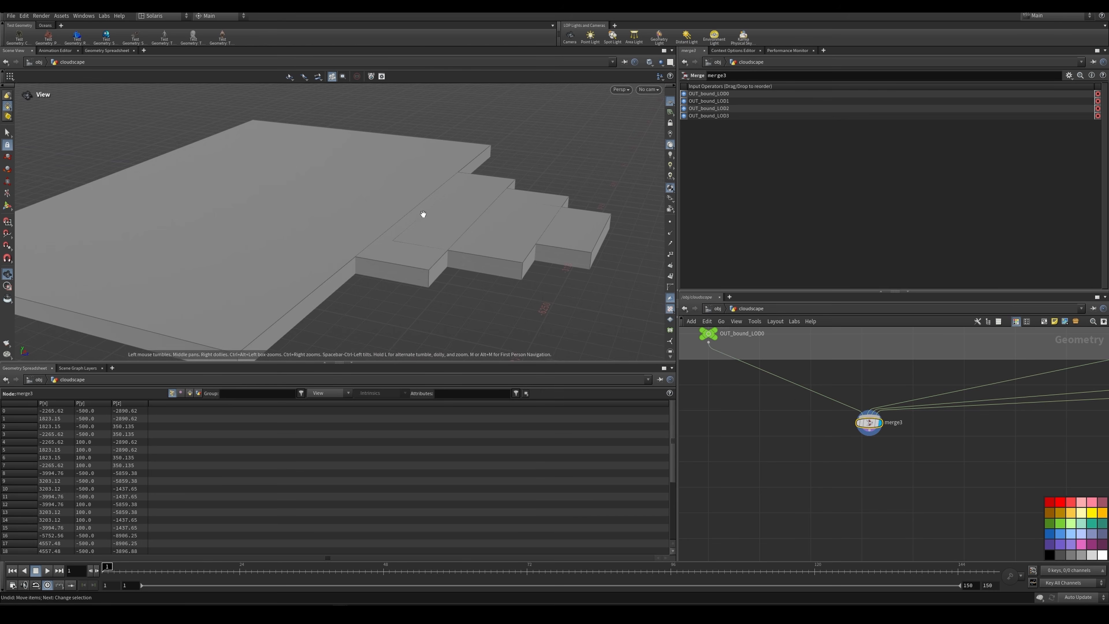
left_click_drag(424, 215, 442, 298)
middle_click_drag(442, 298, 457, 323)
left_click_drag(436, 274, 418, 276)
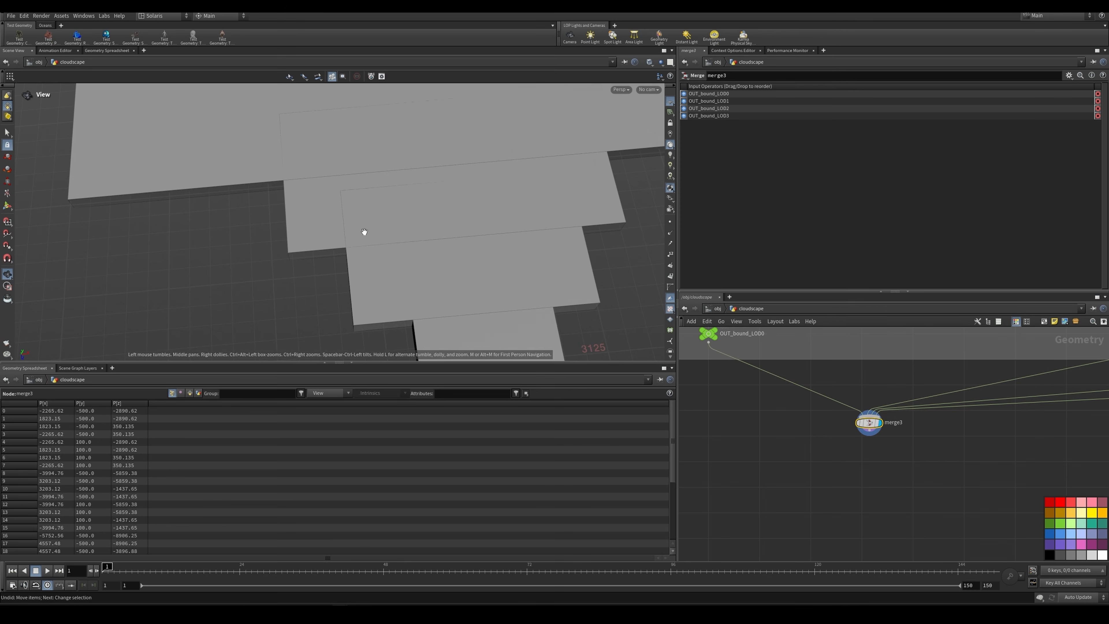
middle_click_drag(452, 313, 458, 274)
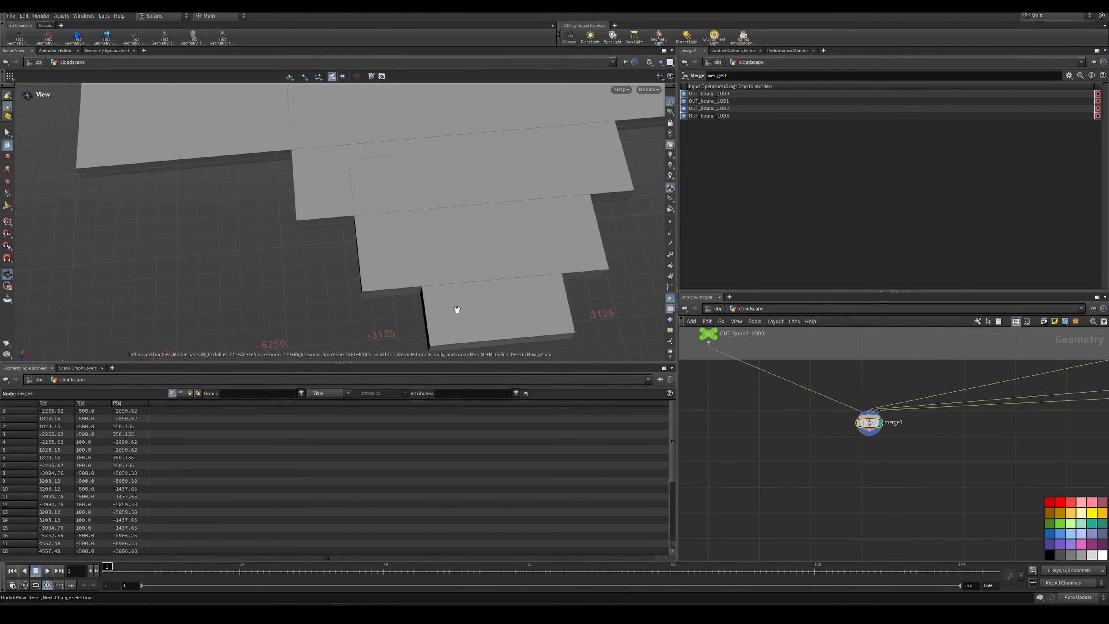
left_click_drag(457, 308, 480, 305)
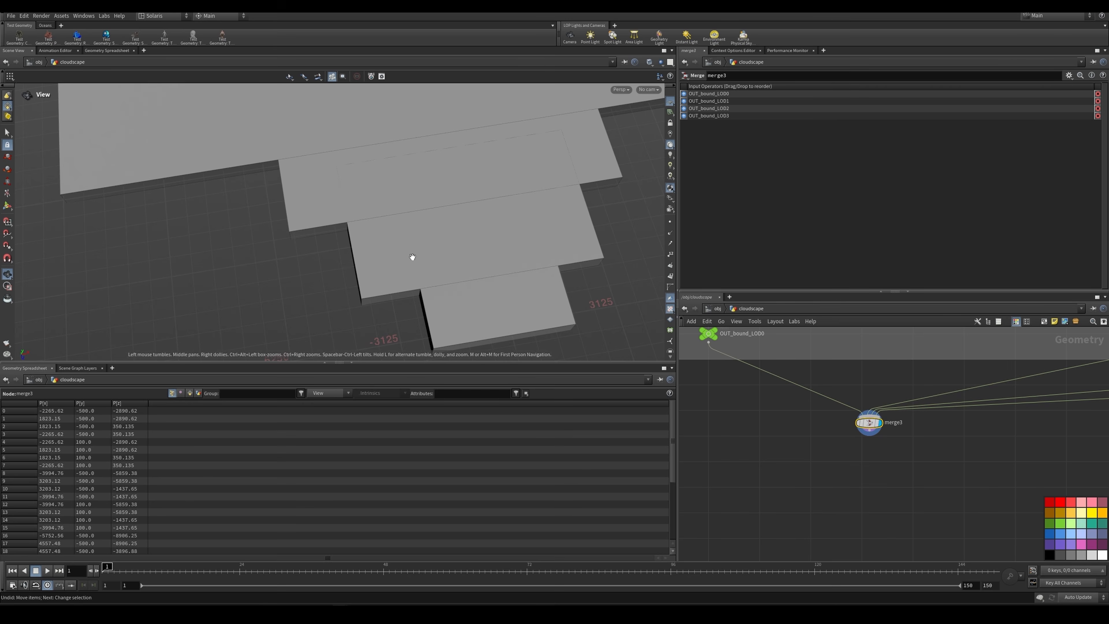
mouse_move(428, 255)
left_mouse_down()
mouse_move(434, 246)
mouse_move(455, 260)
left_mouse_up()
Step: Inspect the overlaps between the LOD bounding boxes in wireframe, and return the viewport to shaded display
key("shift+w")
right_click_drag(456, 260, 320, 250)
left_click_drag(319, 250, 485, 213)
right_click_drag(484, 213, 404, 227)
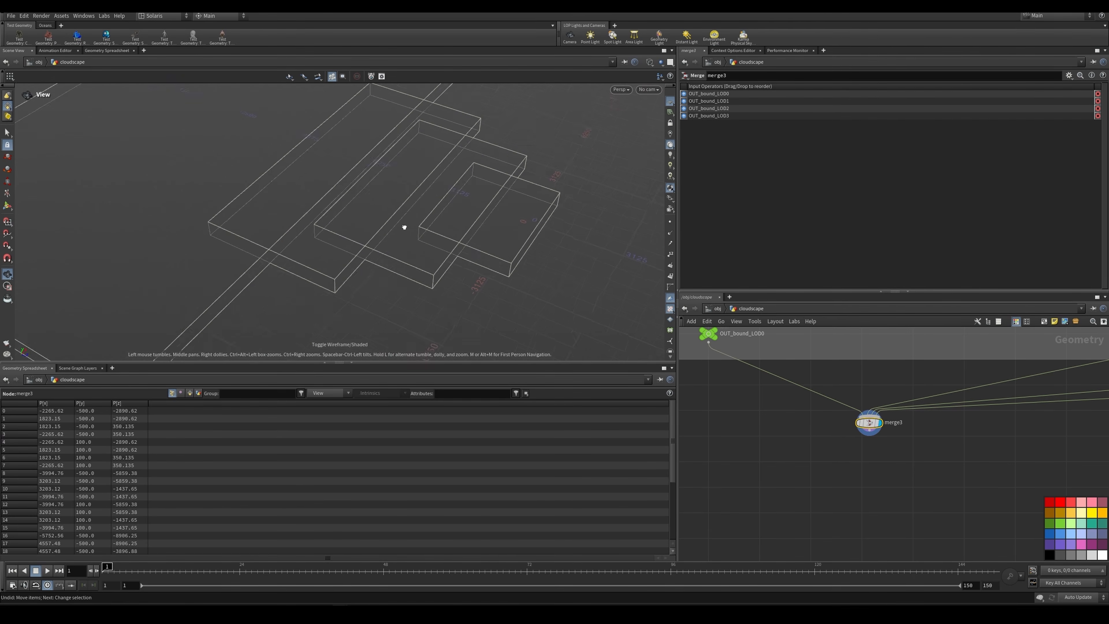
left_click_drag(405, 227, 426, 229)
key("shift+w")
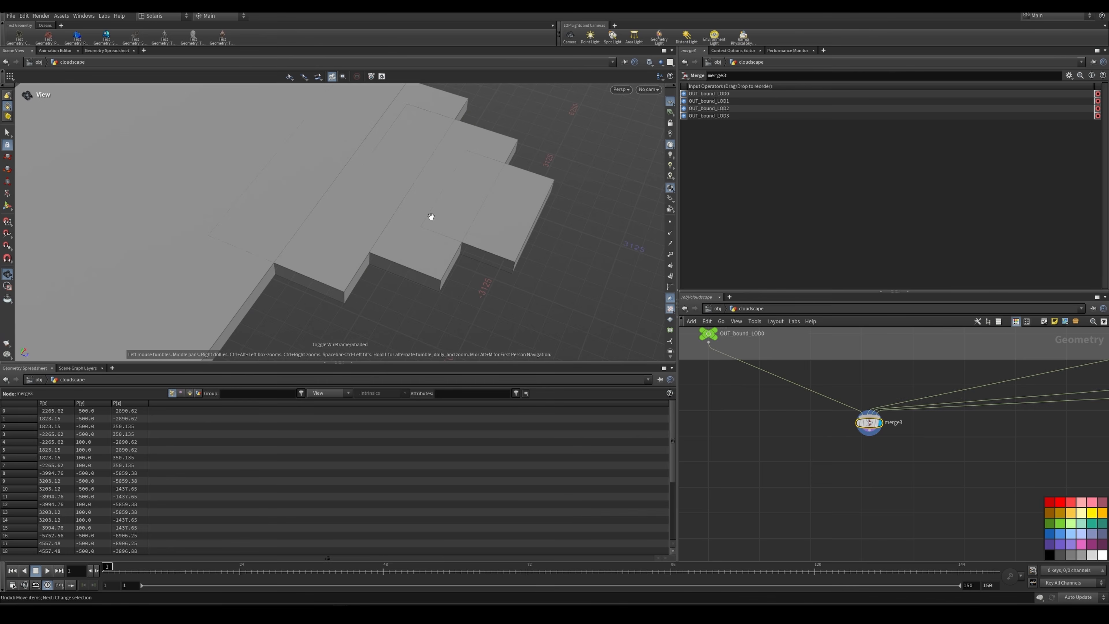
Step: Display OUT_bound_LOD0 and select the LOD0 to LOD3 network boxes with all their nodes
scroll(772, 404, "down", 6)
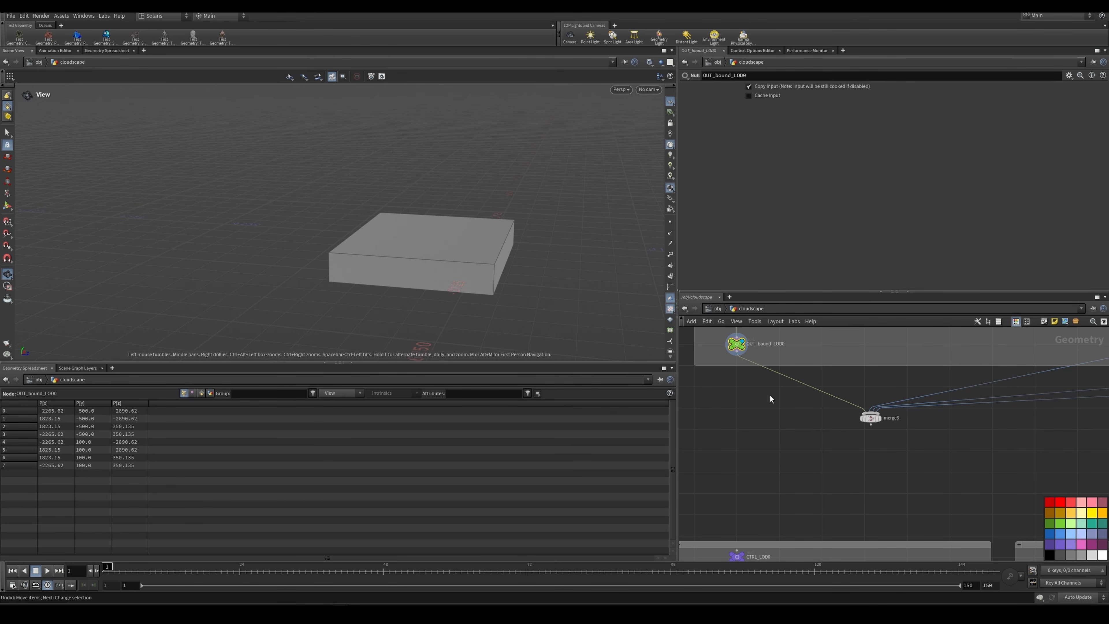
left_click_drag(716, 339, 970, 492)
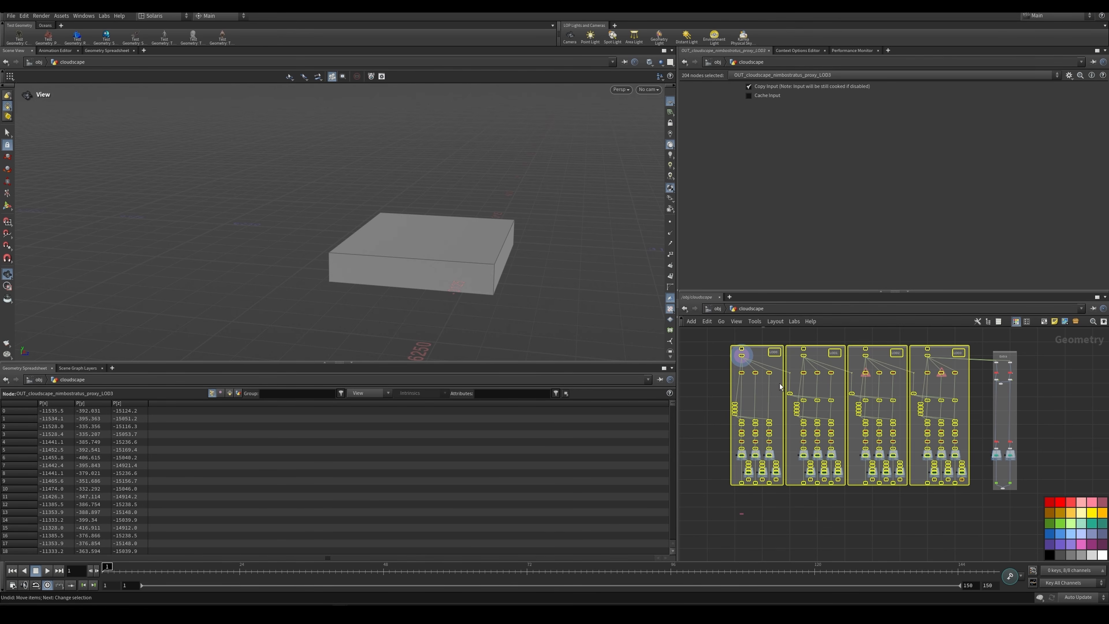
Step: Select the VDB conversion node and the three mask_with_previous nodes it feeds in the LOD1 network
scroll(787, 385, "up", 8)
left_click(805, 399)
middle_click_drag(806, 401, 792, 422)
left_click_drag(756, 430, 970, 471)
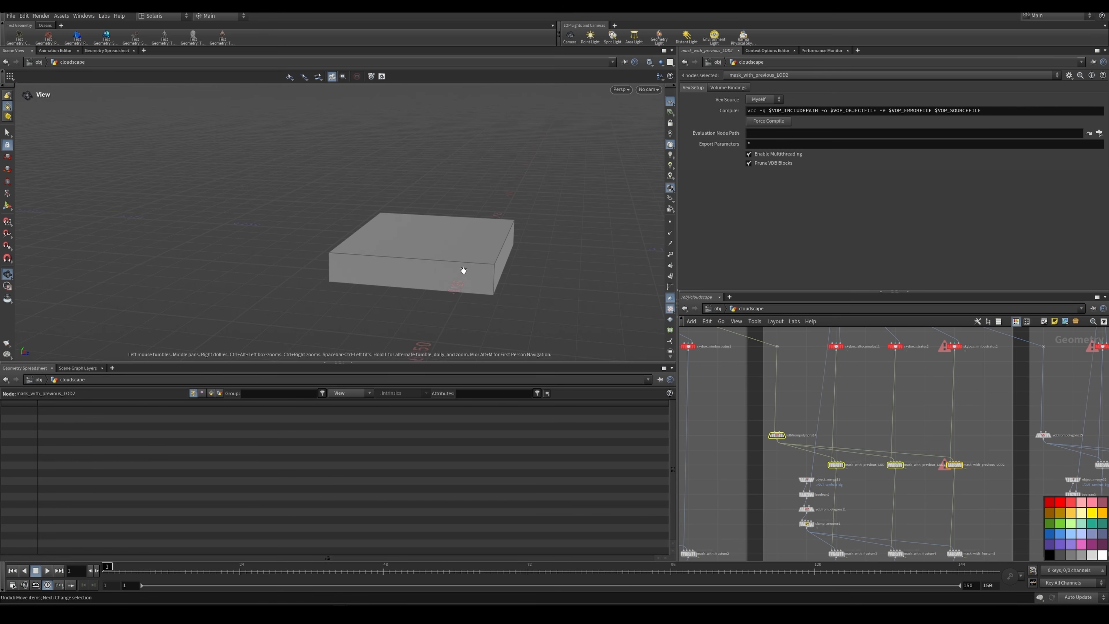
scroll(786, 392, "down", 3)
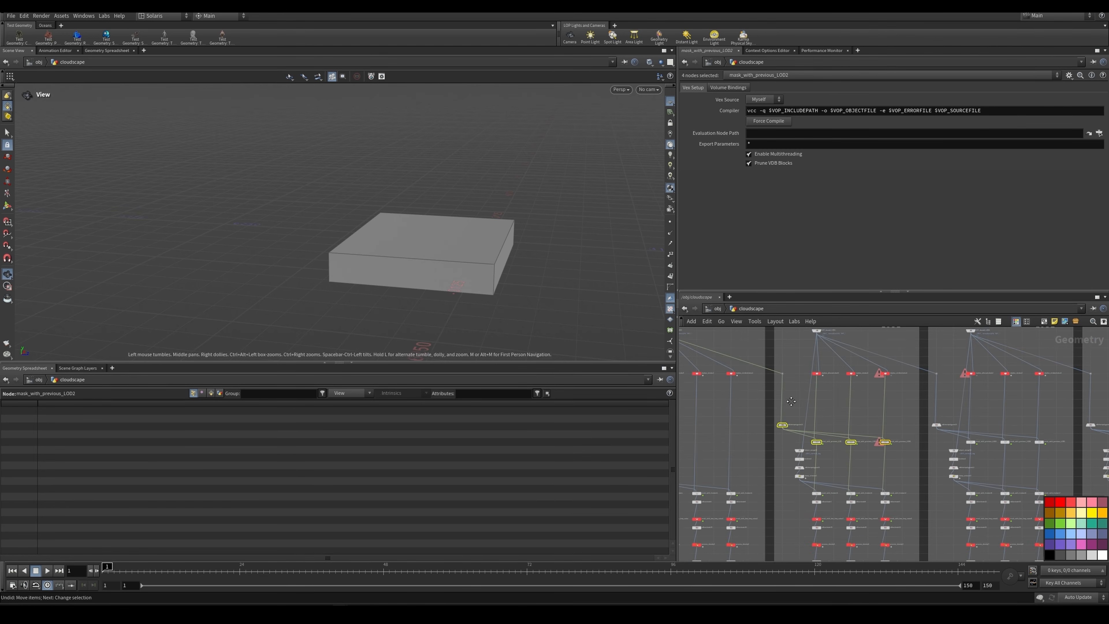
middle_click_drag(791, 394, 840, 457)
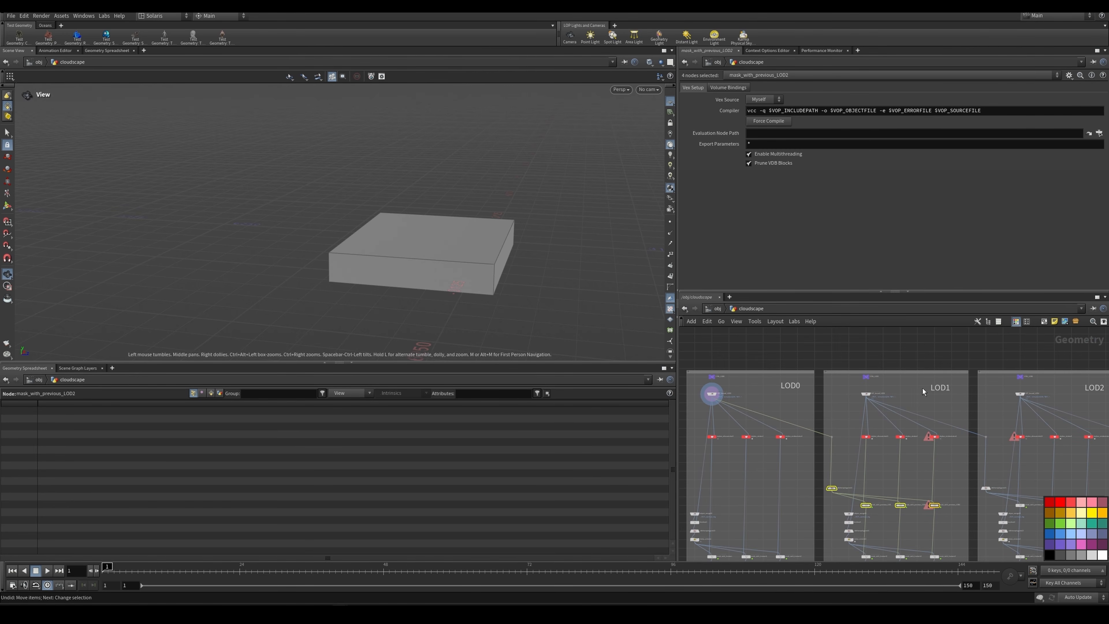
Step: Display GET_bound_LOD0 in the LOD0 network and examine its Object Merge reference to the bounding box
scroll(788, 392, "up", 8)
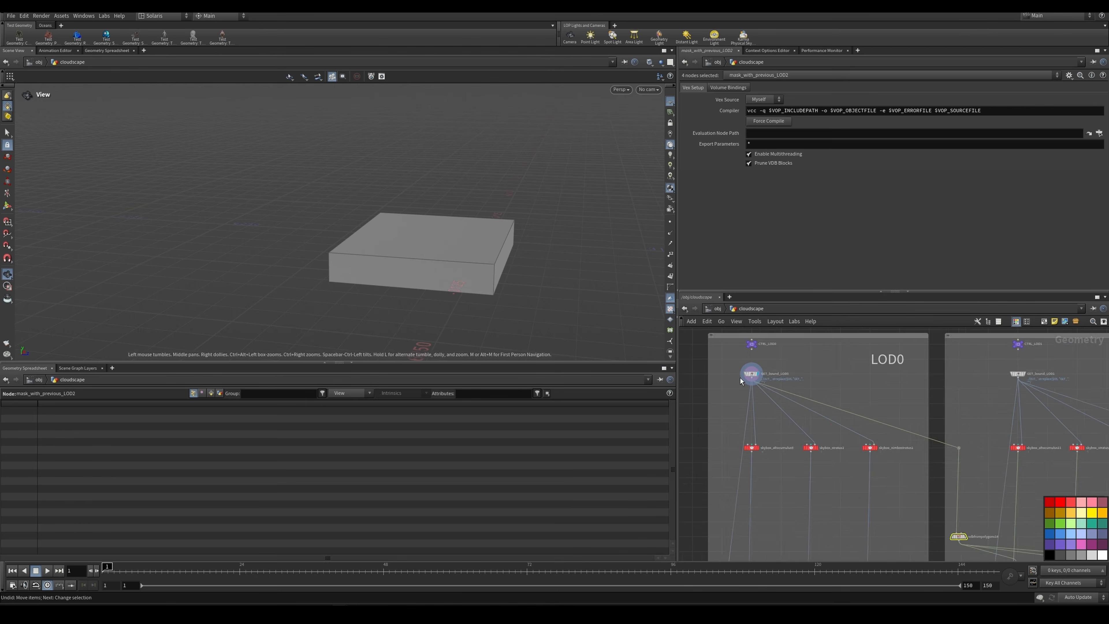
left_click(769, 374)
scroll(805, 392, "down", 4)
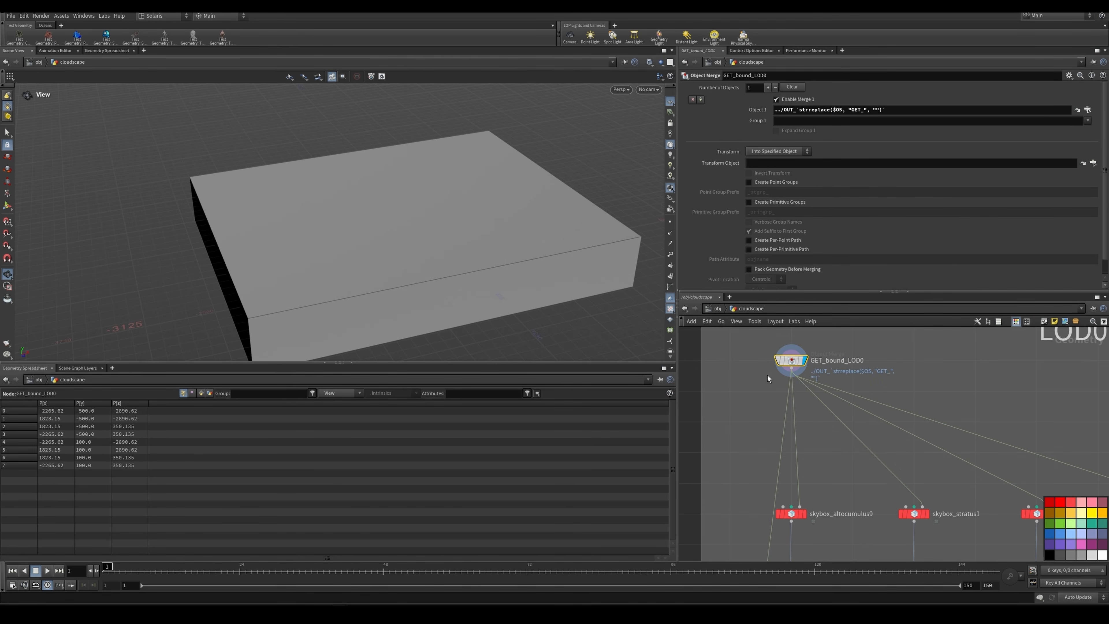
scroll(808, 398, "down", 2)
Step: Select the three LOD0 Sky Box nodes, and view the parameters of skybox_nimbostratus1 and its bounding-box connection
middle_click_drag(820, 475, 829, 445)
scroll(829, 446, "up", 3)
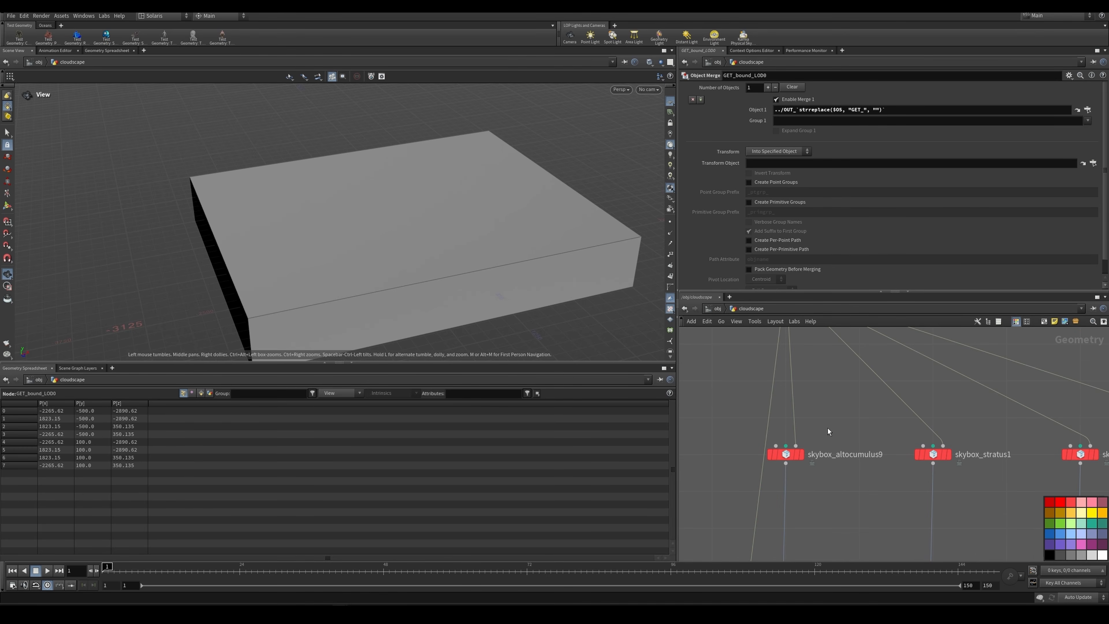
scroll(827, 428, "down", 3)
middle_click_drag(828, 428, 794, 414)
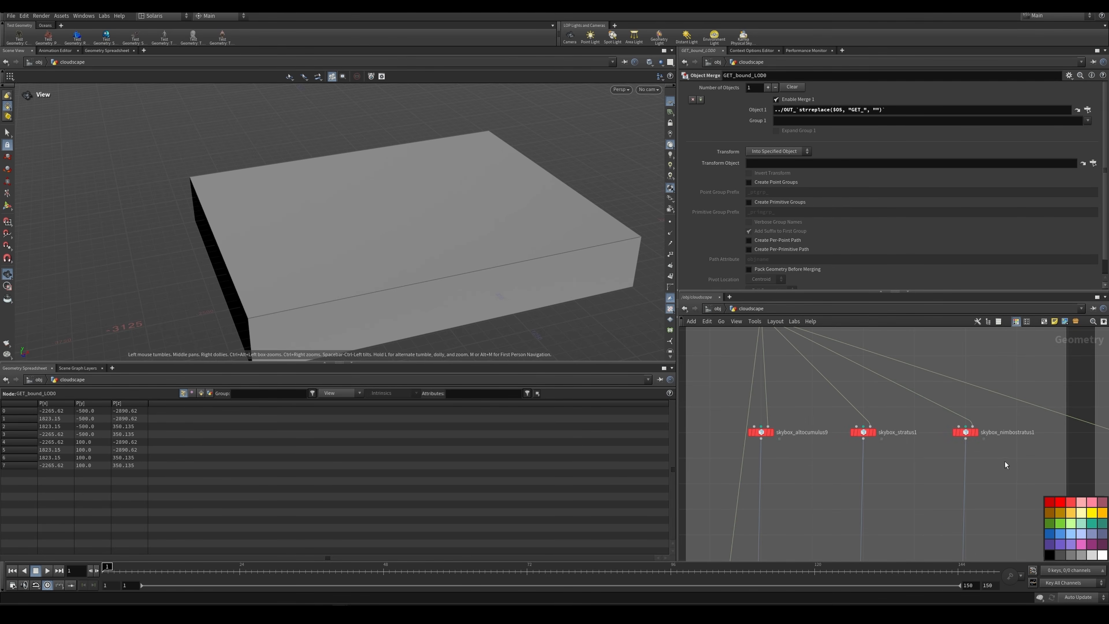
left_click_drag(1005, 460, 772, 420)
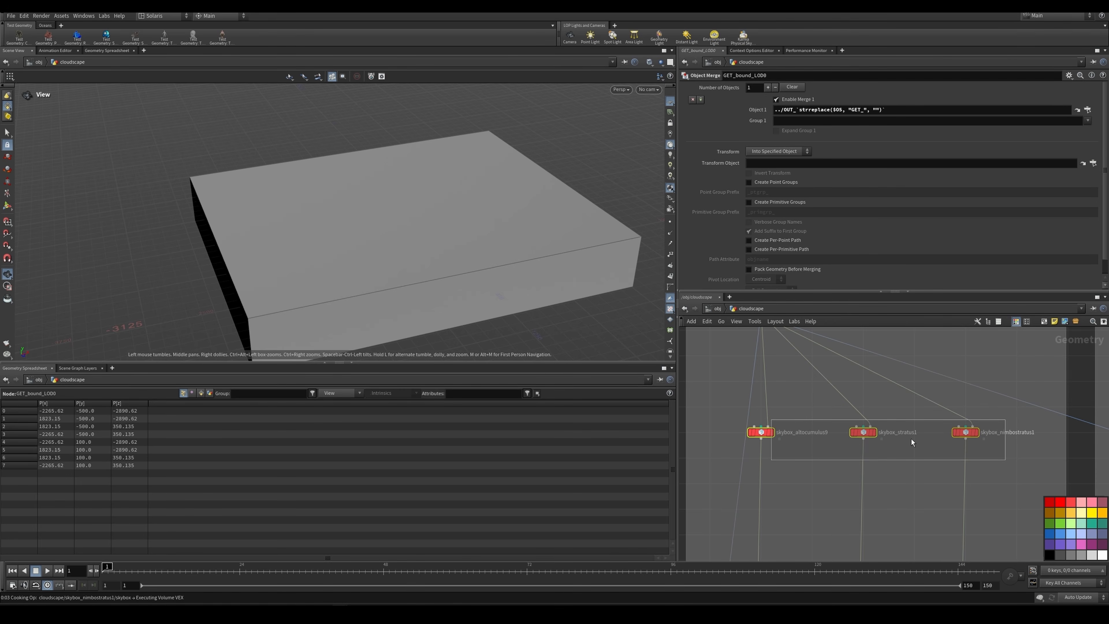
left_click(1015, 439)
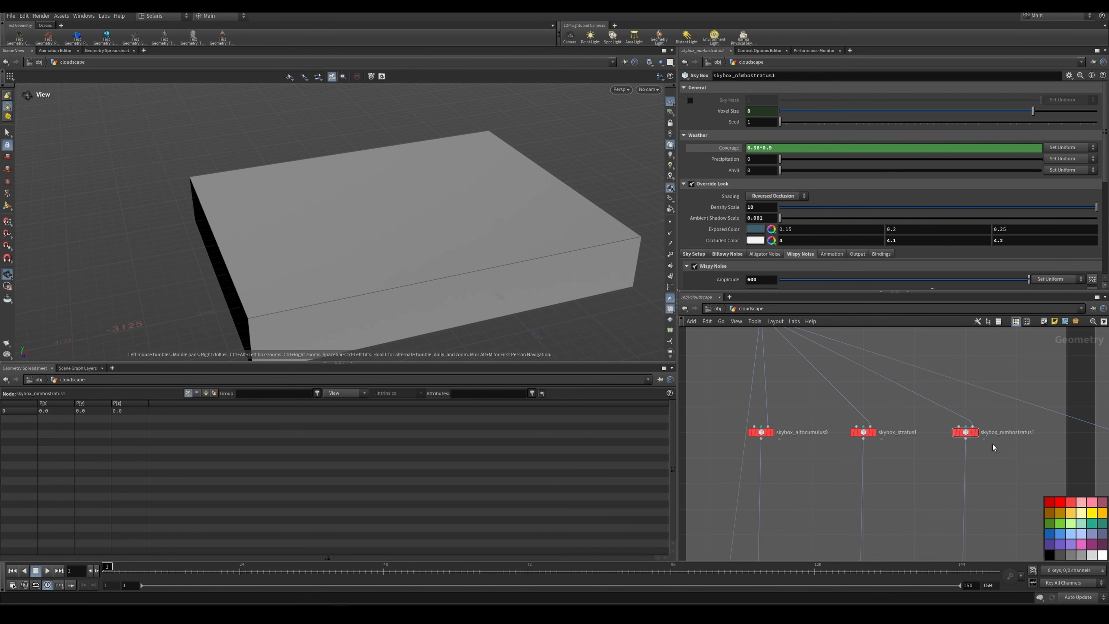
left_click_drag(1019, 421, 961, 443)
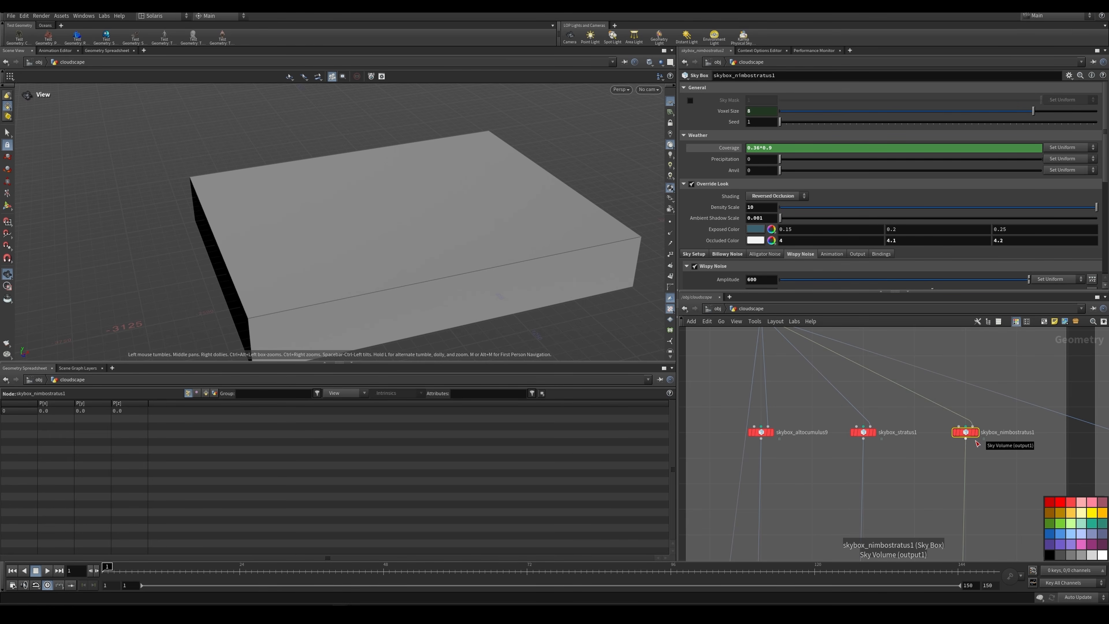
scroll(748, 432, "up", 2)
middle_click_drag(781, 331, 800, 378)
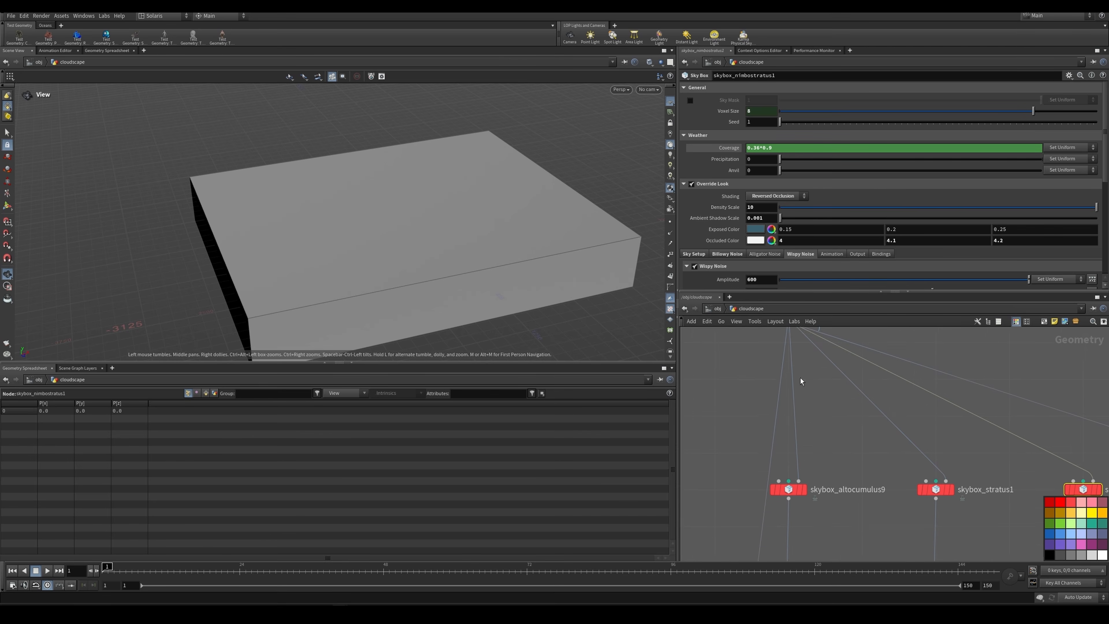
Step: Display skybox_altocumulus9 and examine its clouds inside the LOD0 bounds from above and up close
scroll(794, 459, "up", 3)
mouse_move(802, 455)
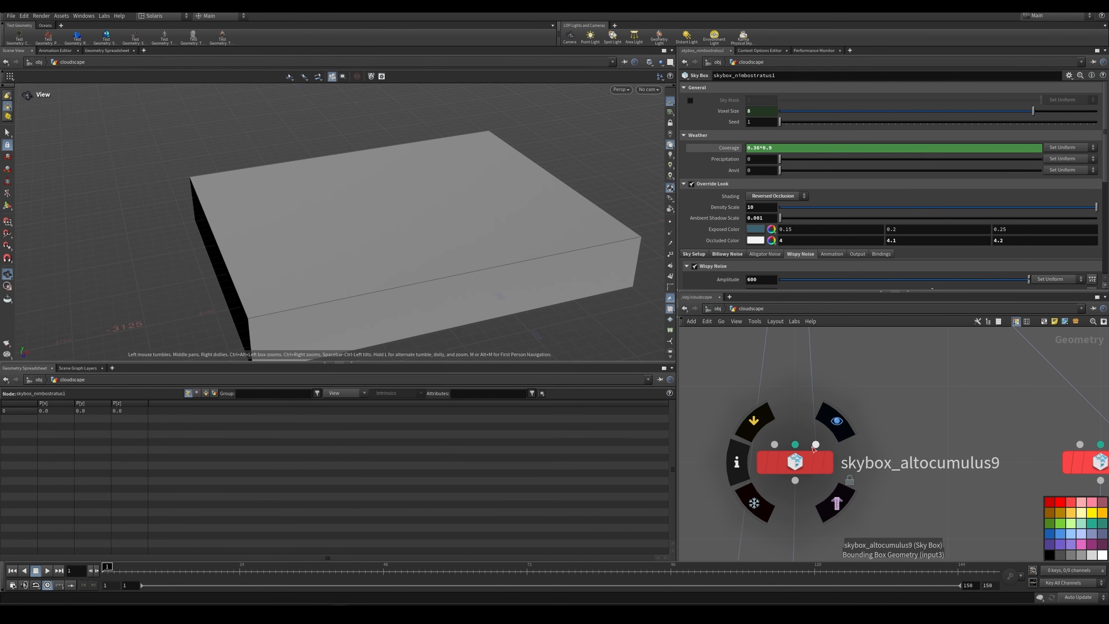
left_click(837, 421)
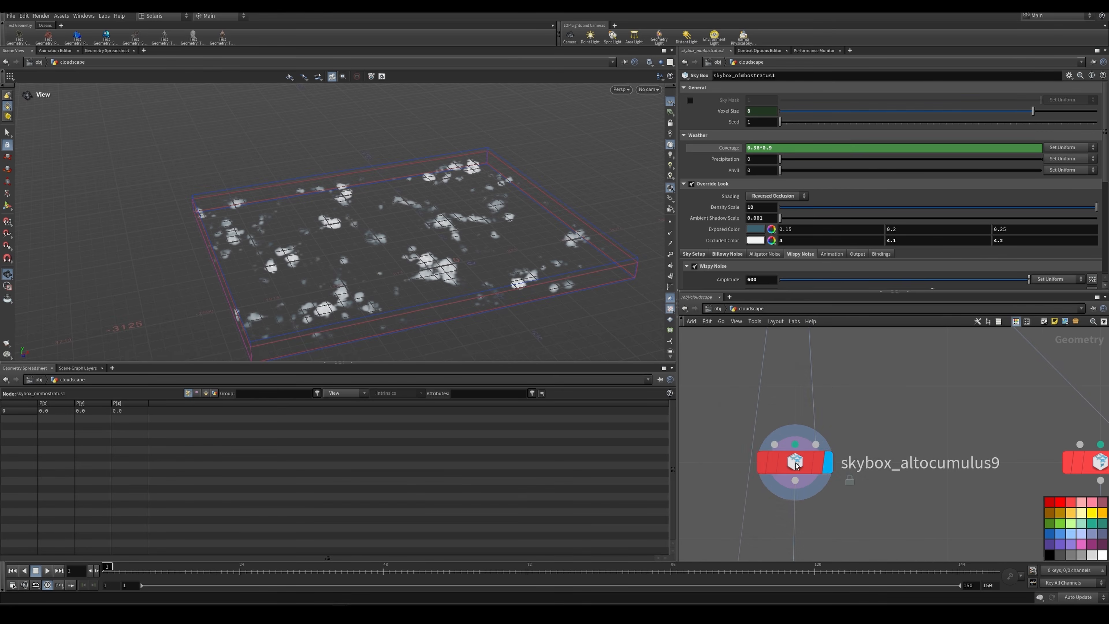
scroll(871, 439, "down", 2)
right_click_drag(432, 219, 477, 250)
left_click_drag(477, 250, 420, 257)
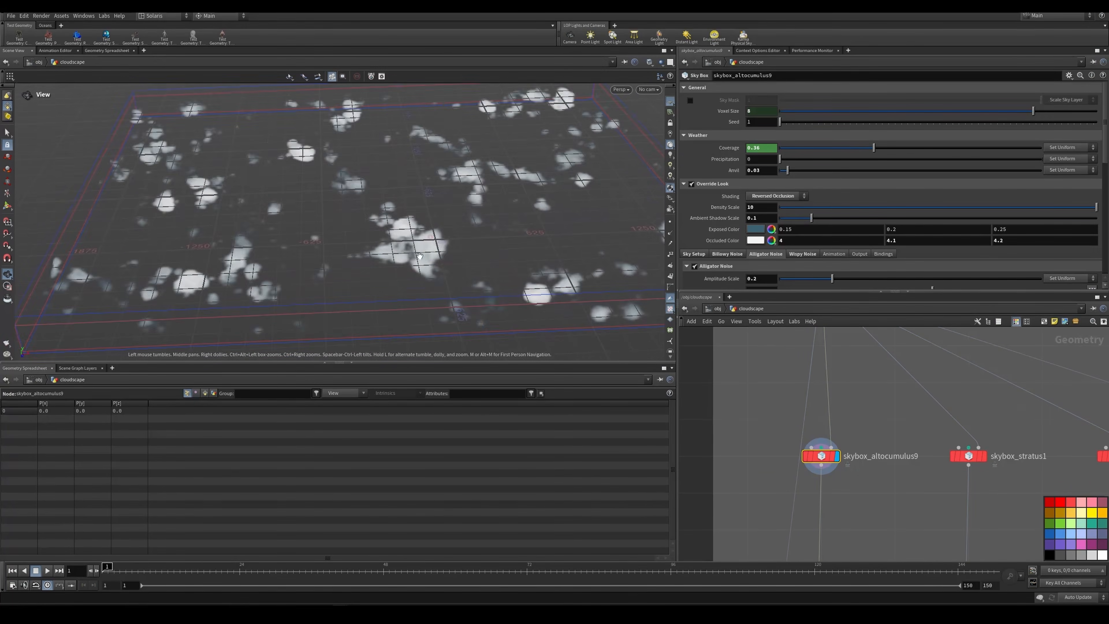
right_click_drag(410, 246, 563, 244)
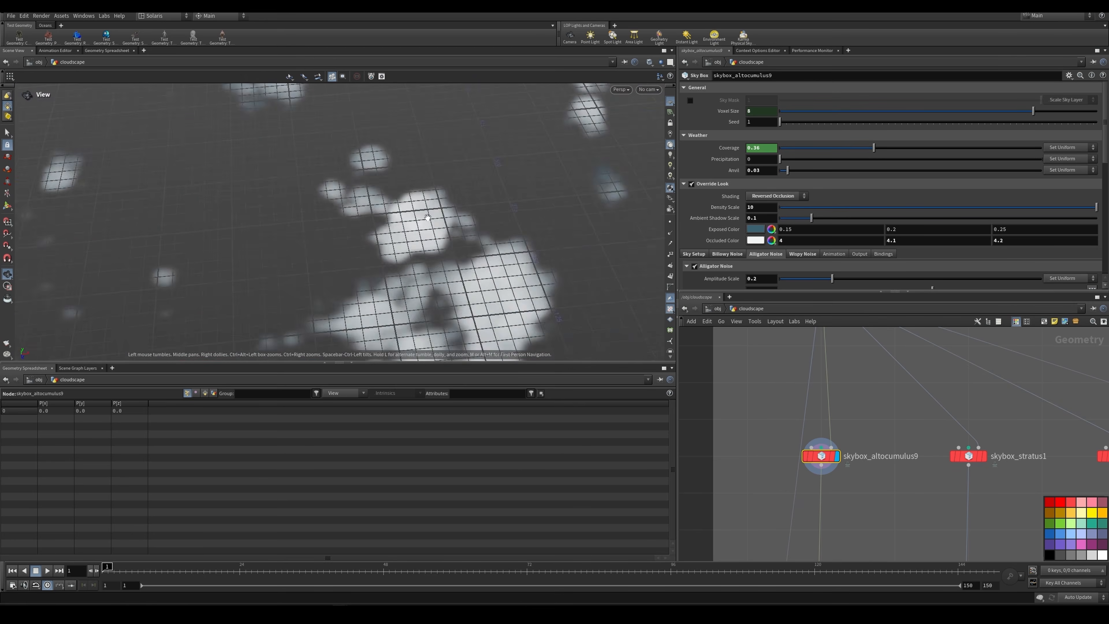
left_click_drag(430, 222, 420, 153)
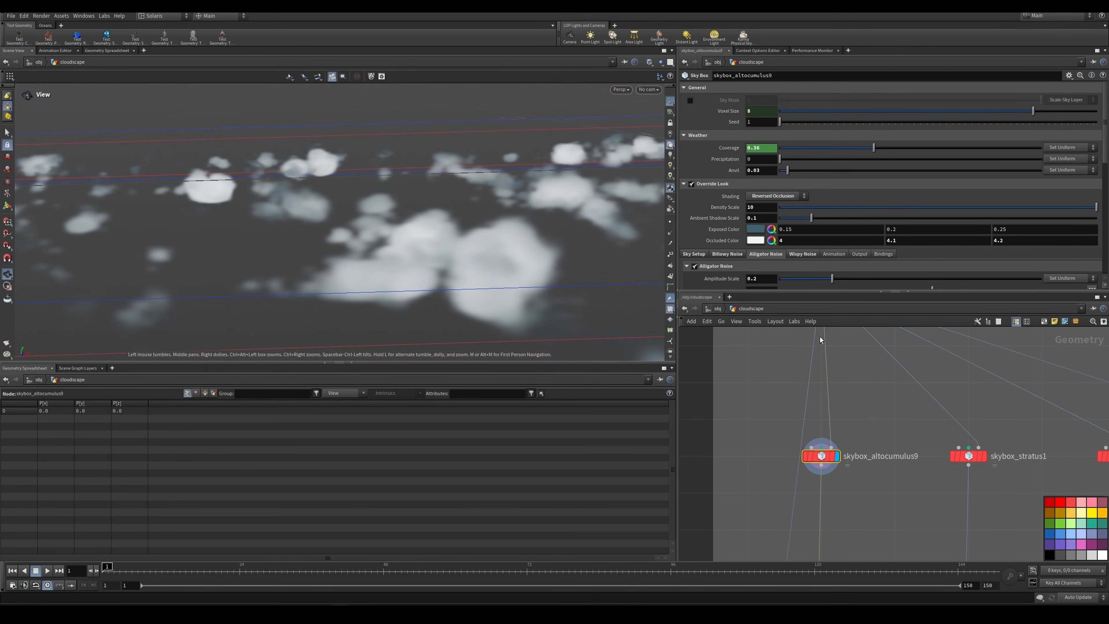
Step: Check the Voxel Size parameter of skybox_altocumulus9 and the CTRL_LOD0 node at the head of the LOD0 network
scroll(820, 336, "down", 5)
middle_click_drag(820, 337, 849, 465)
scroll(864, 415, "up", 2)
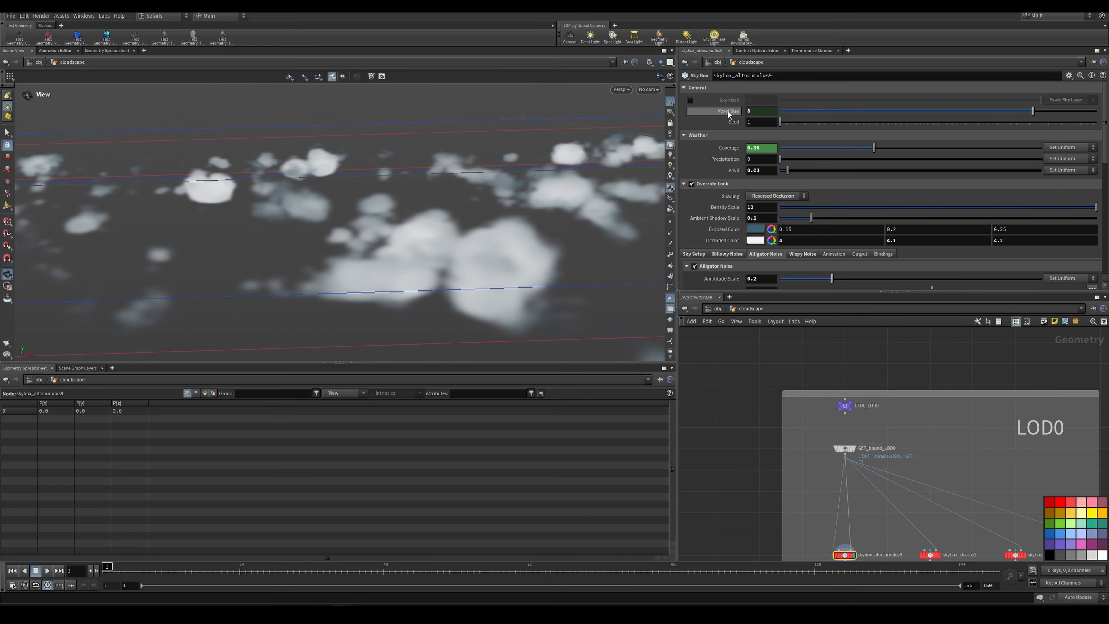
mouse_move(728, 112)
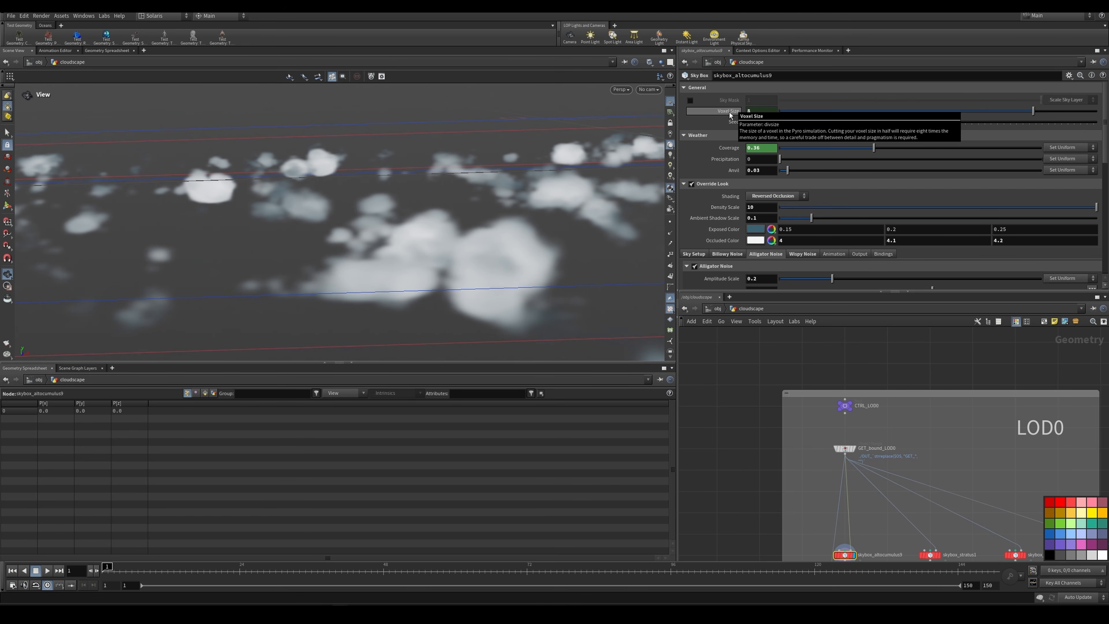
scroll(760, 405, "down", 3)
scroll(803, 450, "up", 2)
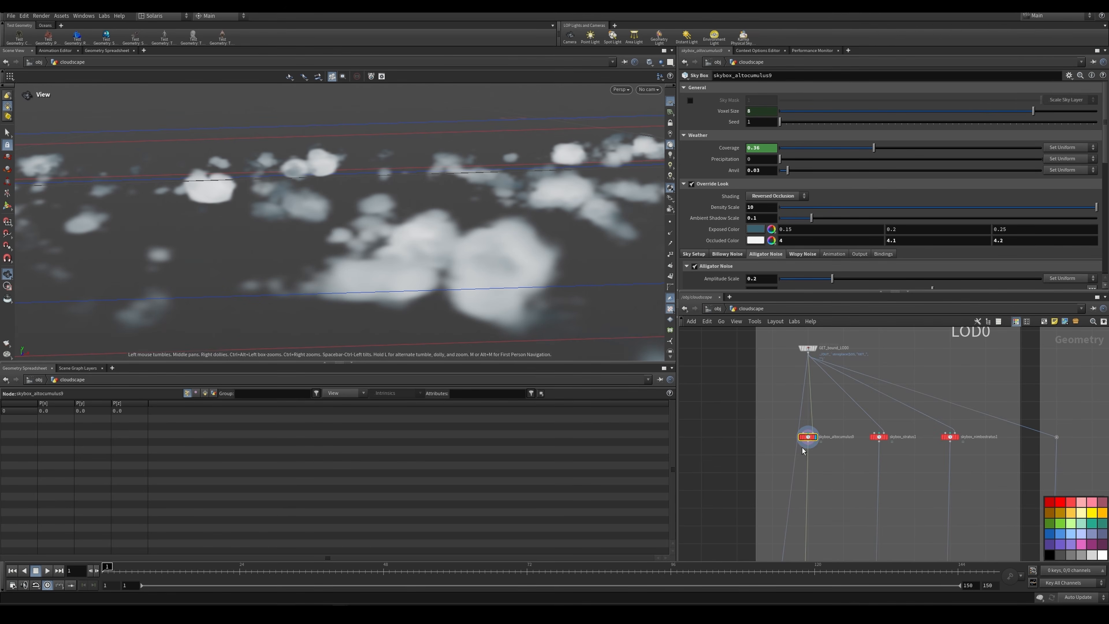
scroll(882, 420, "up", 3)
Step: Display skybox_stratus1 and skybox_nimbostratus1 in turn and compare their cloud coverage within the LOD0 bounds
mouse_move(888, 435)
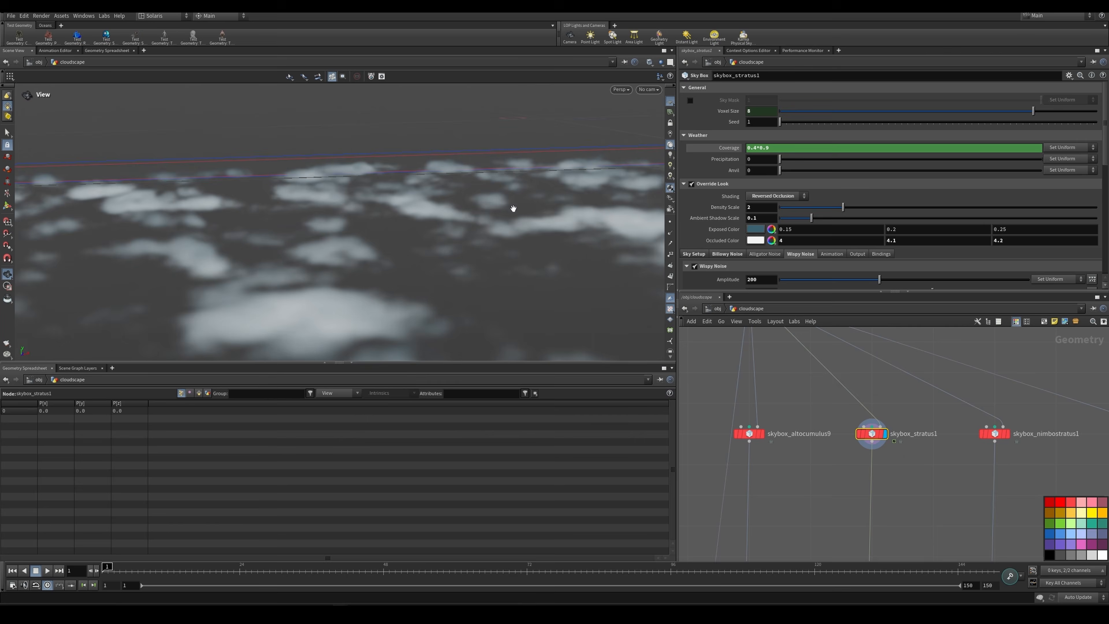
left_click_drag(512, 211, 424, 221)
left_click_drag(510, 230, 467, 240)
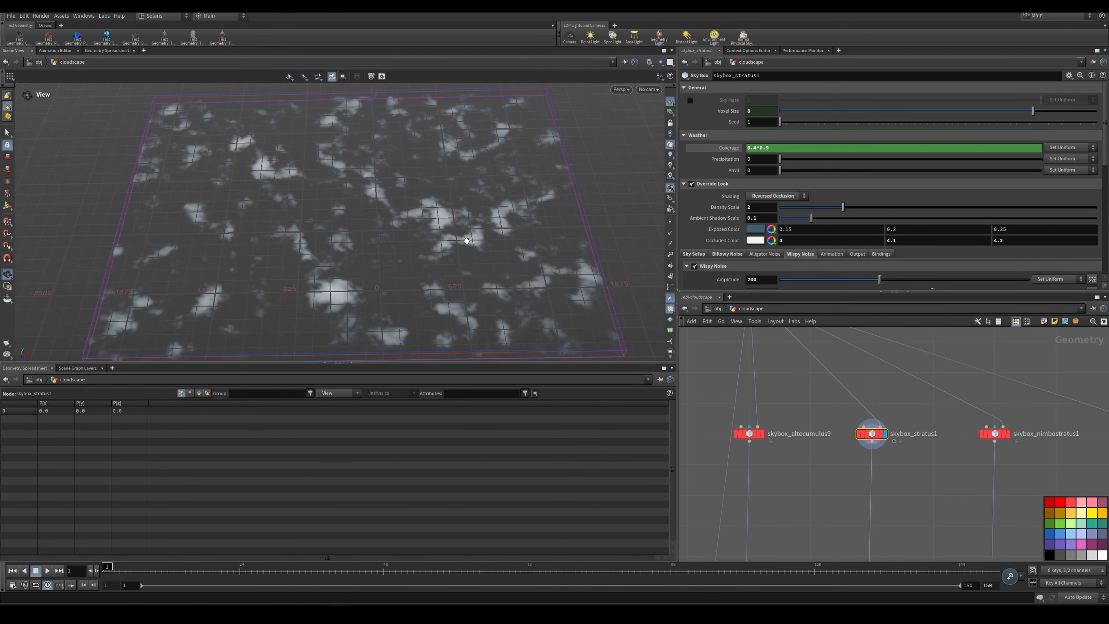
left_click(1012, 434)
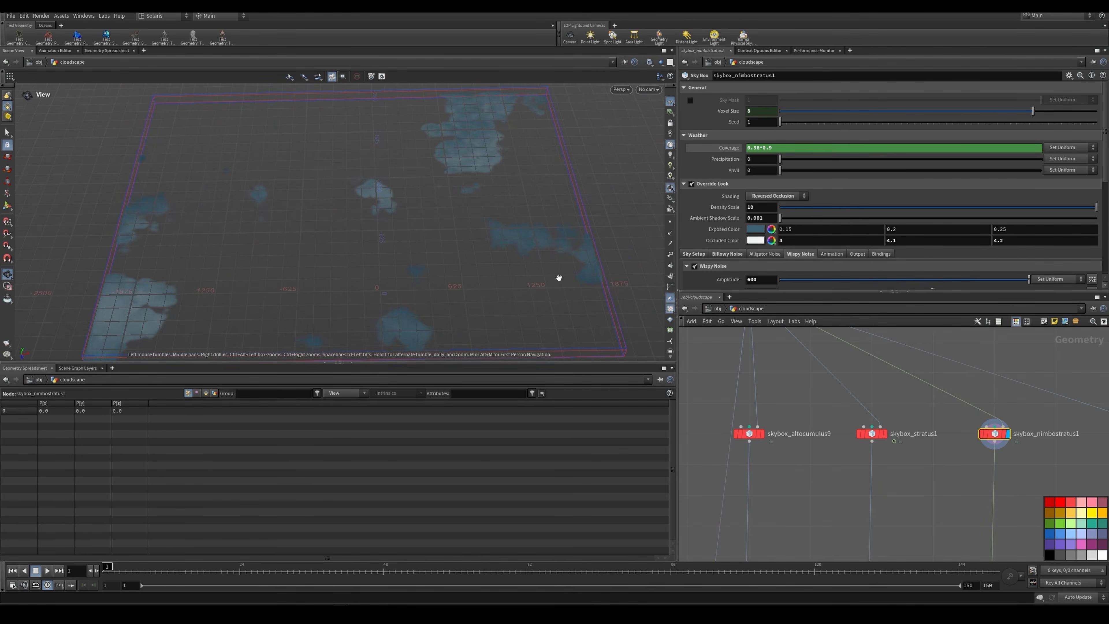
left_click_drag(472, 199, 434, 223)
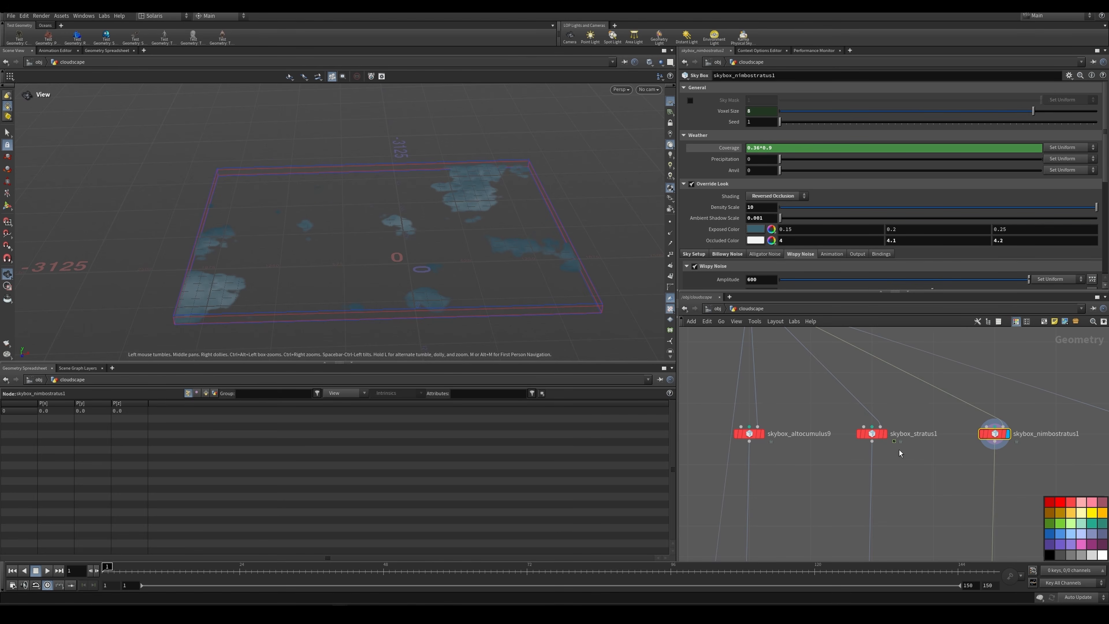
Step: Select skybox_altocumulus9 and display its clouds again
middle_click_drag(900, 453, 863, 375)
scroll(870, 358, "up", 2)
left_click(851, 337)
left_click(838, 336)
Step: Display object_merge22, which brings in OUT_camfrust_big, and view the frustum from a wider angle
scroll(869, 393, "down", 2)
scroll(834, 430, "up", 3)
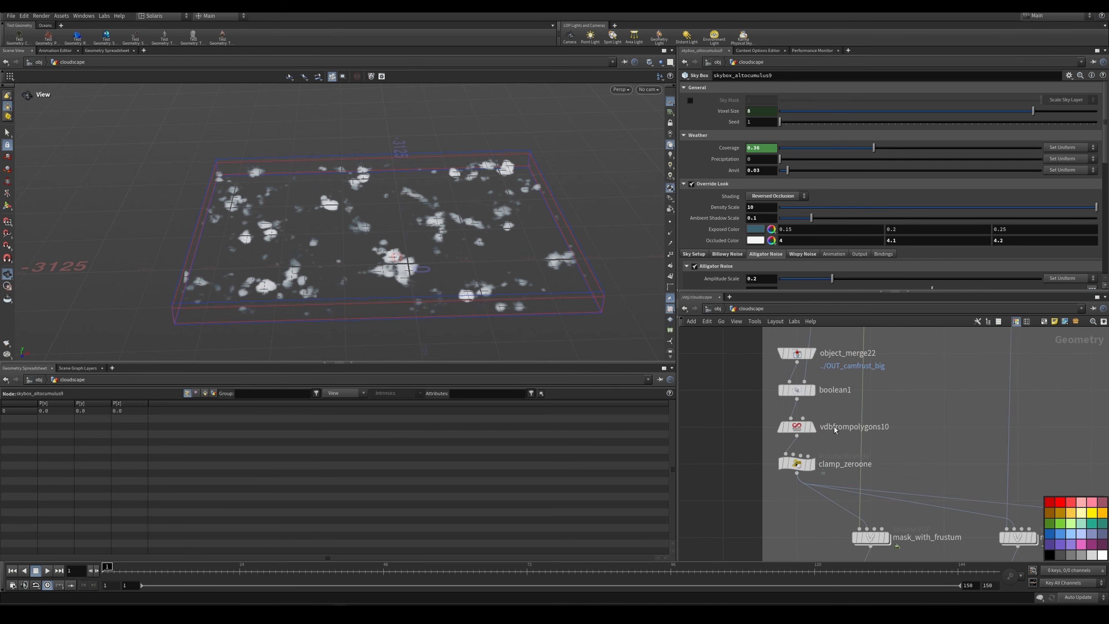
left_click(812, 353)
left_click(798, 352)
scroll(463, 208, "down", 2)
left_click_drag(437, 210, 463, 197)
scroll(463, 197, "down", 3)
Step: Display the first mask_with_frustum node and compare the clouds with its bypass switched on and off
left_click(884, 537)
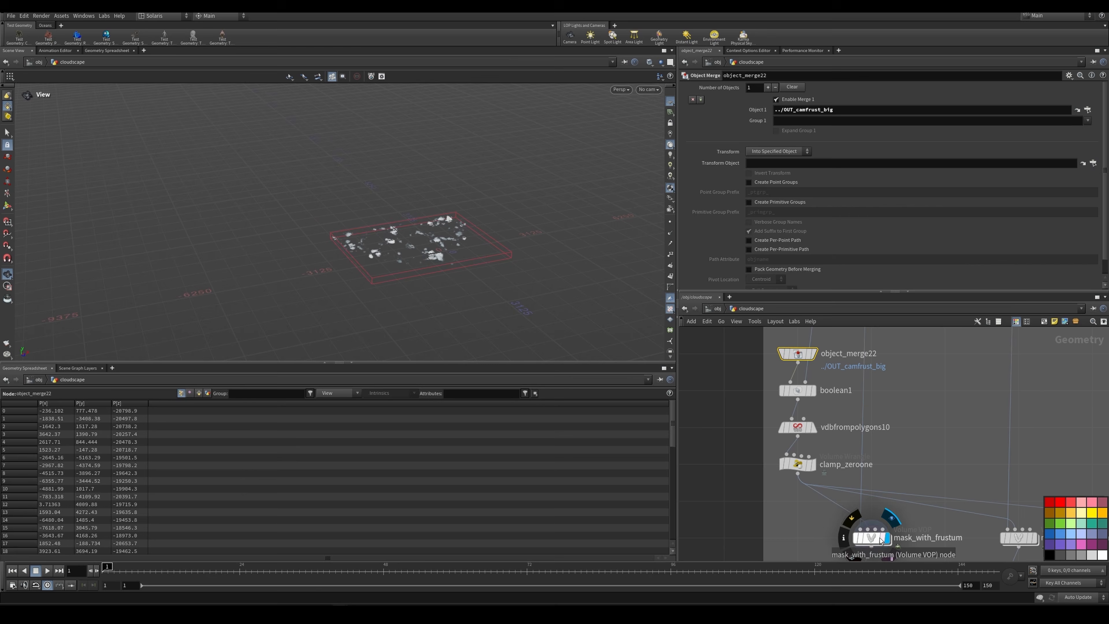
left_click(879, 541)
scroll(465, 202, "up", 4)
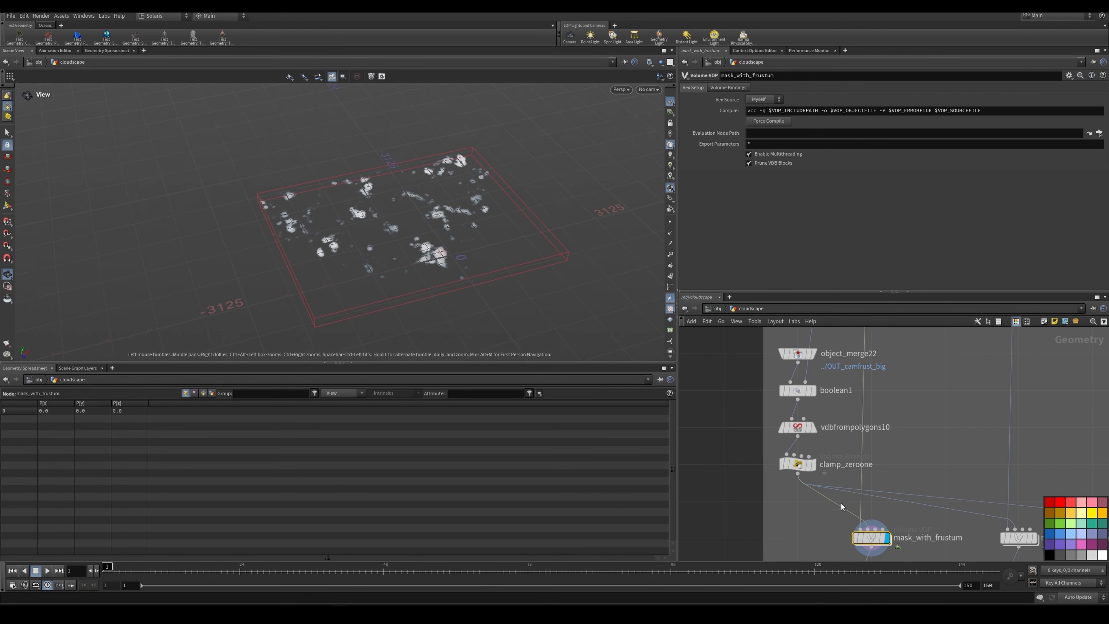
left_click(857, 539)
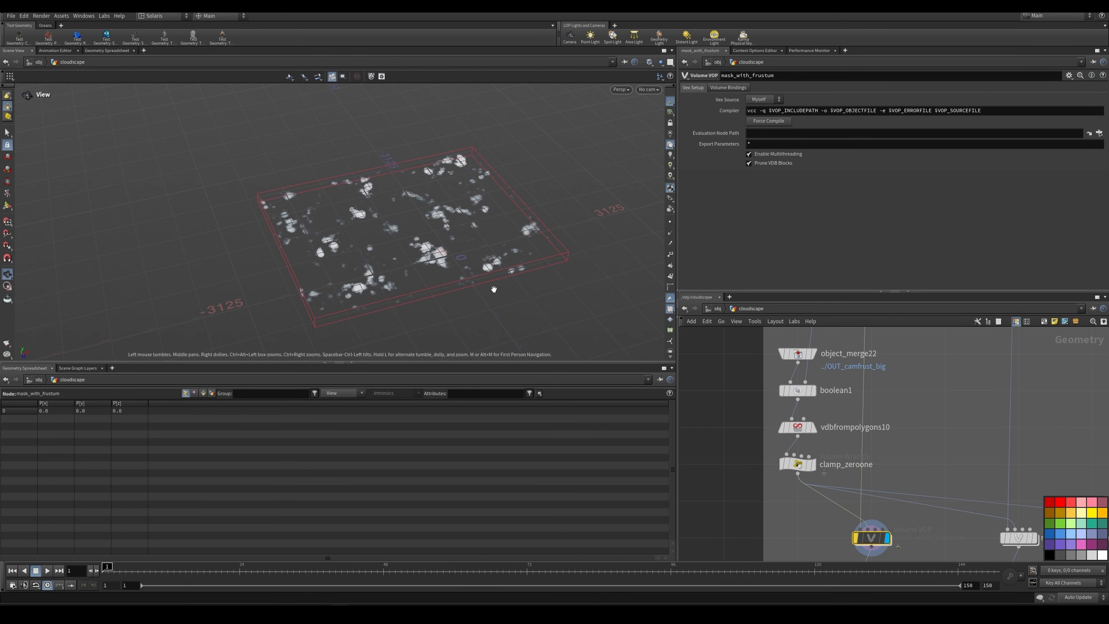
left_click(856, 538)
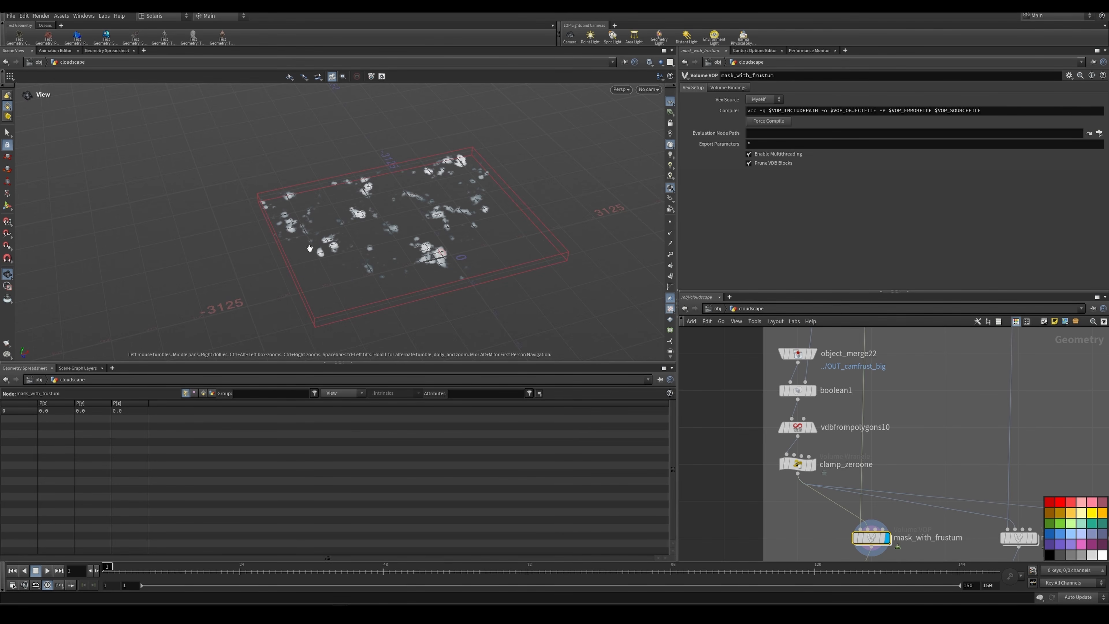
Step: Display the camera frustum from object_merge22, and examine its intersection with the LOD0 box in boolean1
left_click(813, 353)
left_click(800, 356)
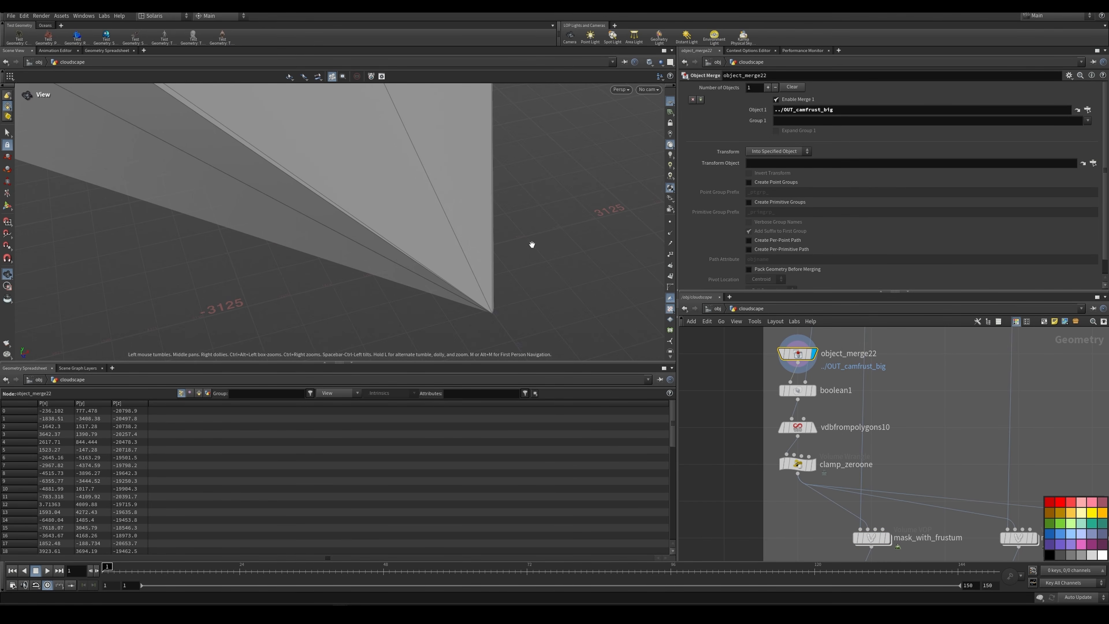
left_click(799, 392)
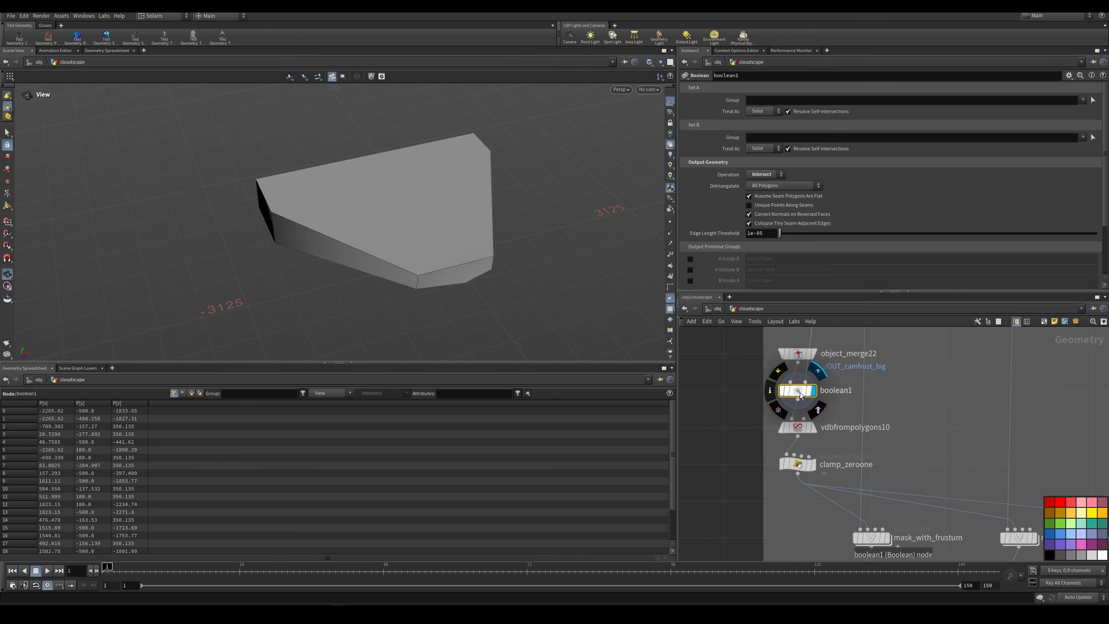
Step: Display GET_bound_LOD0 to compare the full bounding box with the frustum intersection
scroll(874, 370, "down", 6)
middle_click_drag(883, 368, 847, 452)
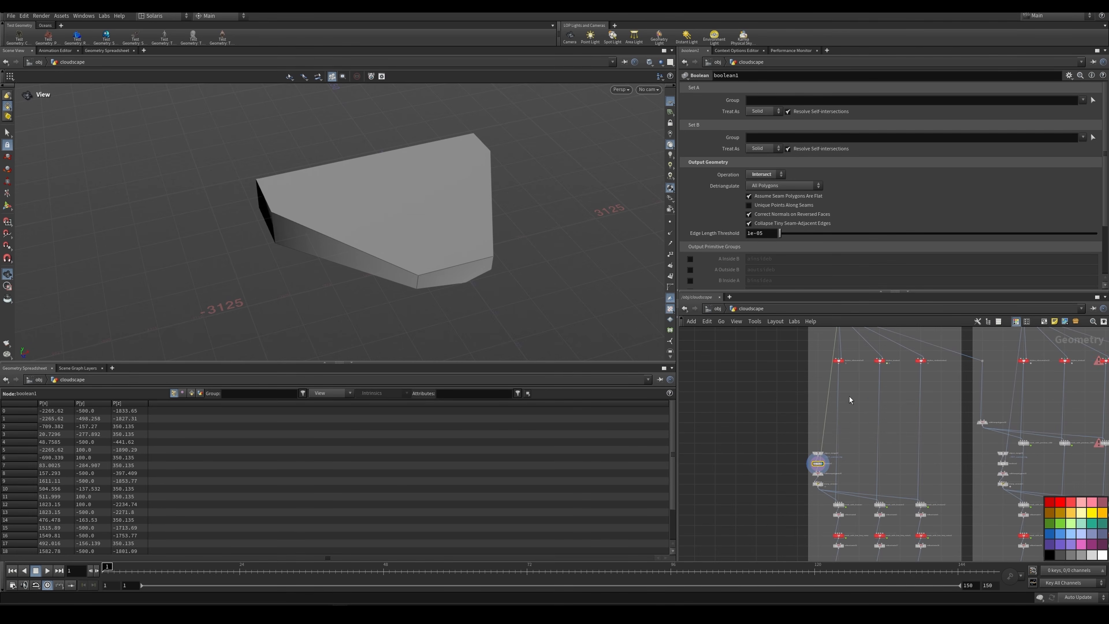
scroll(826, 346, "up", 3)
left_click(834, 359)
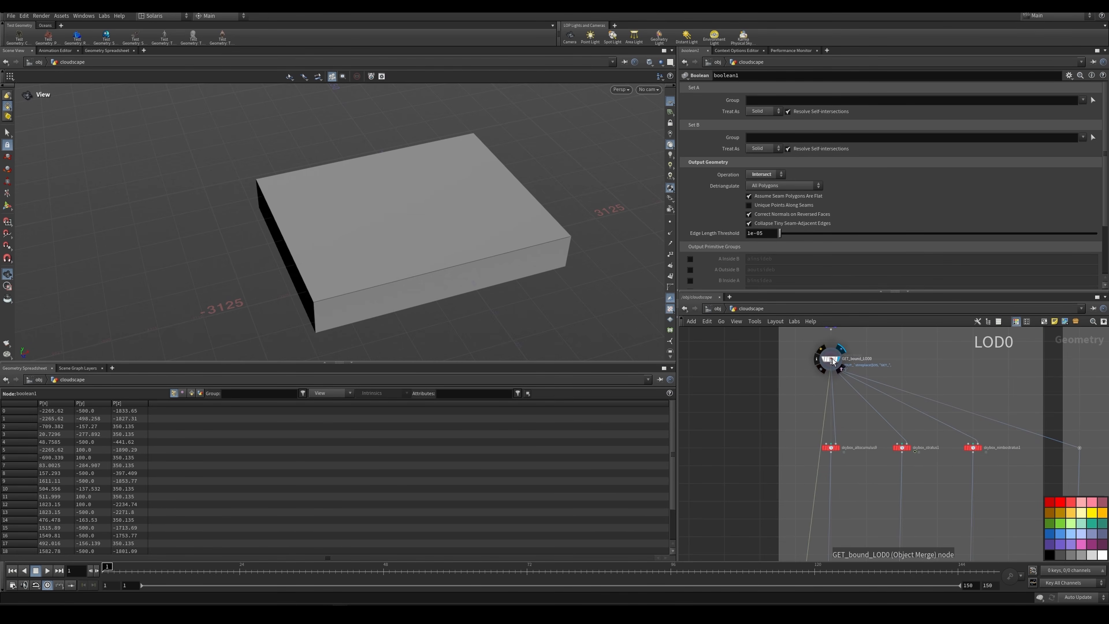
Step: Display vdbfrompolygons10 and clamp_zeroone in turn, and examine the frustum mask volume and the wrangle's density expression
scroll(844, 402, "down", 4)
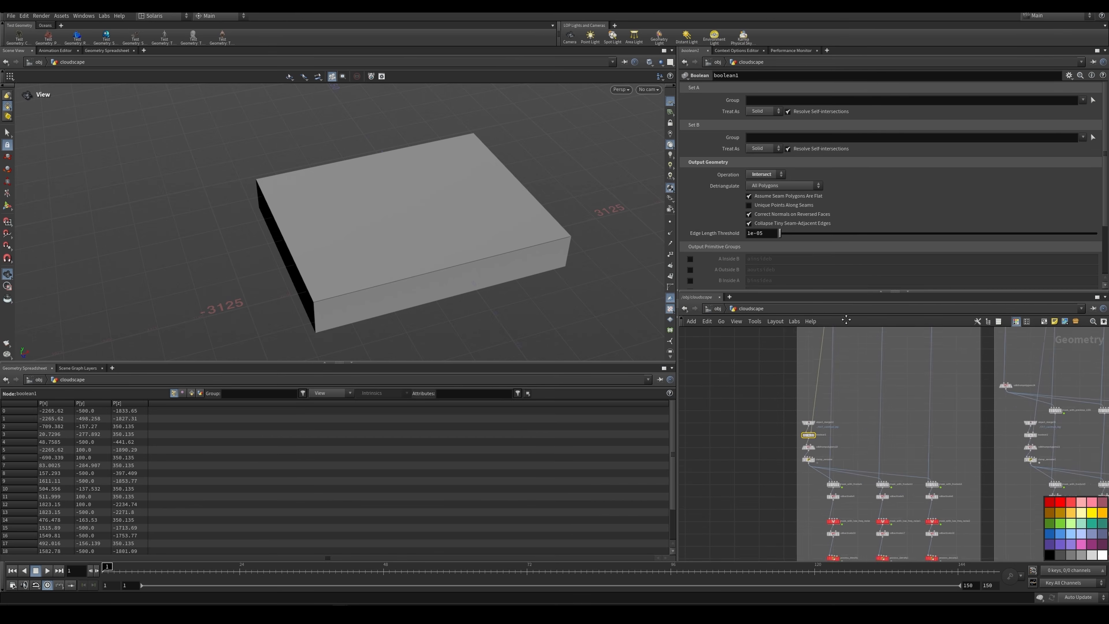
scroll(817, 428, "up", 4)
left_click(811, 422)
left_click(795, 421)
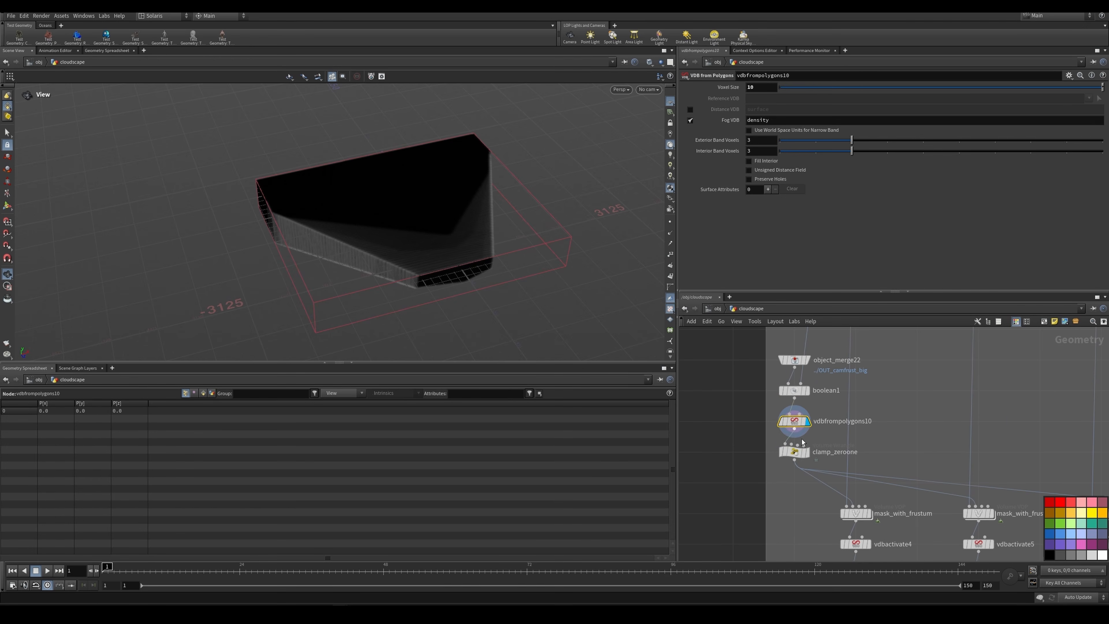
left_click(807, 452)
left_click(799, 454)
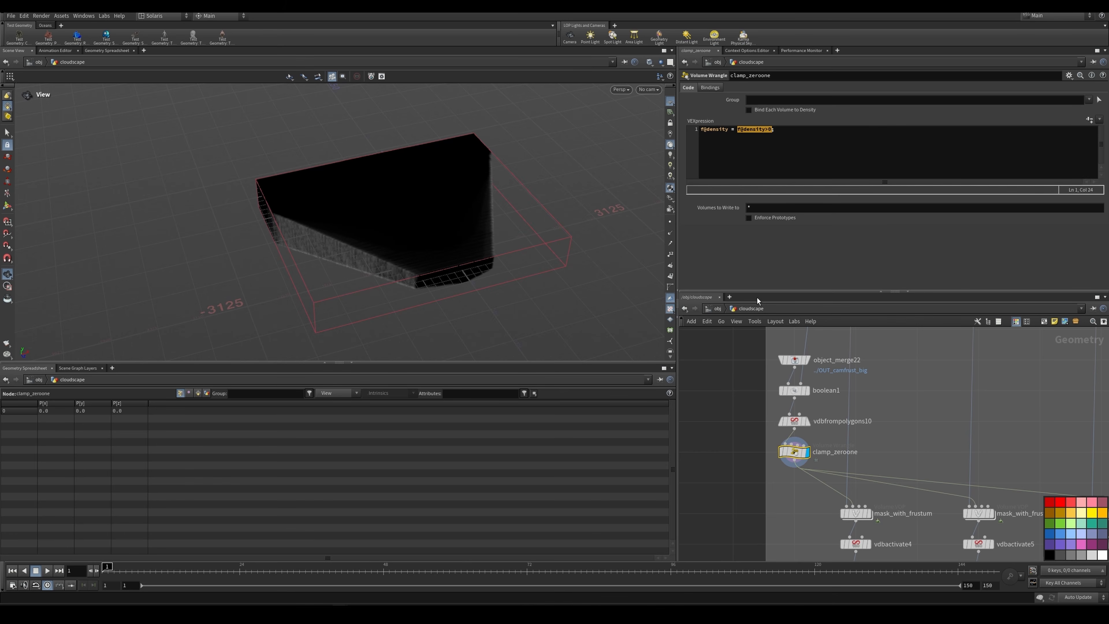
Step: Review the f@density>0 comparison in clamp_zeroone and display the first mask_with_frustum node
left_click(714, 129)
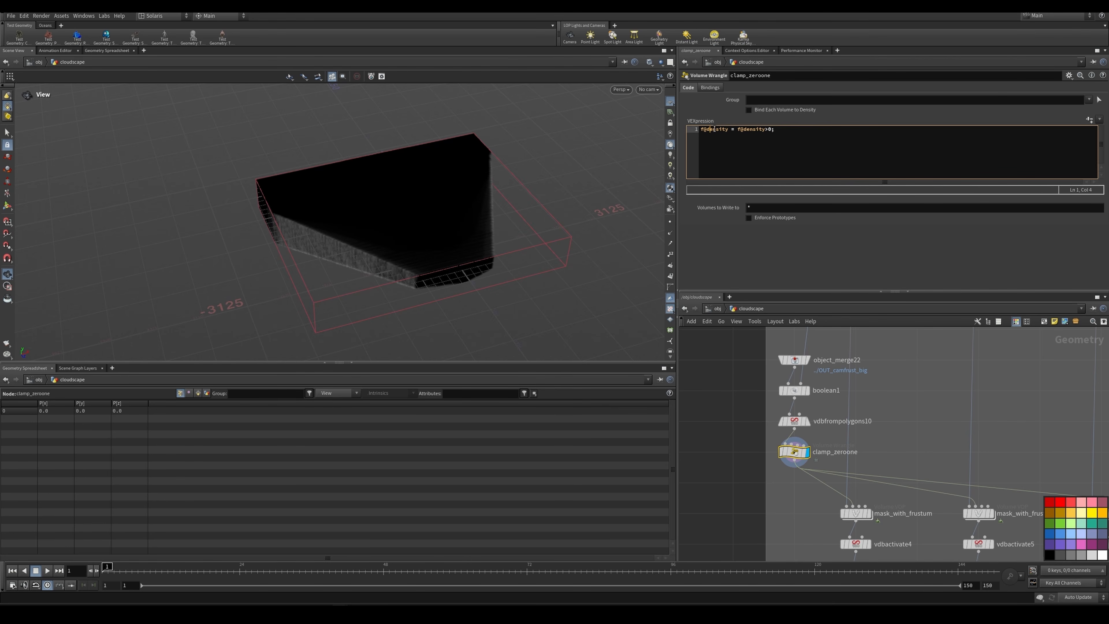
left_click(737, 129)
middle_click_drag(899, 485, 878, 396)
left_click(846, 425)
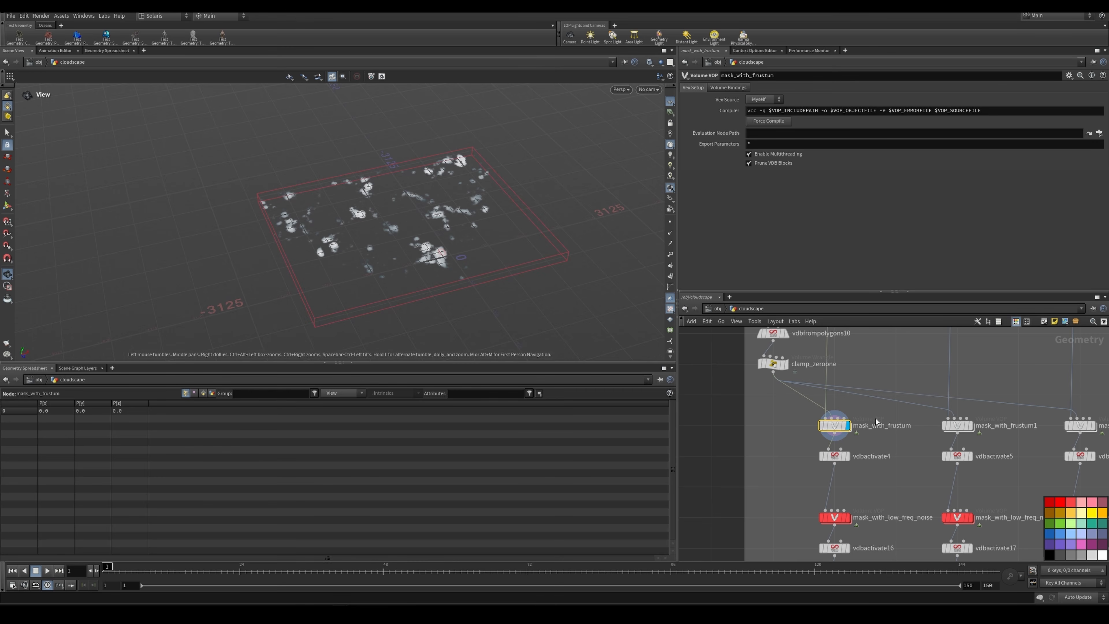
Step: Open the mask_with_frustum VOP network, examine volumesamplefile1 and multiply1, and return to the cloudscape network
double_click(836, 431)
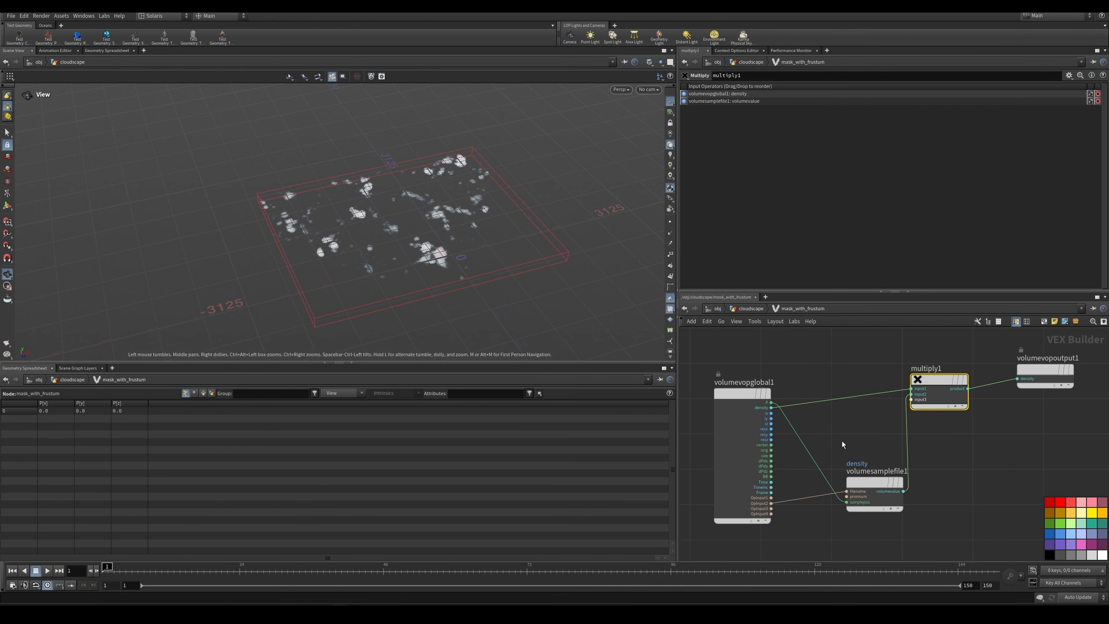
left_click(876, 482)
mouse_move(897, 479)
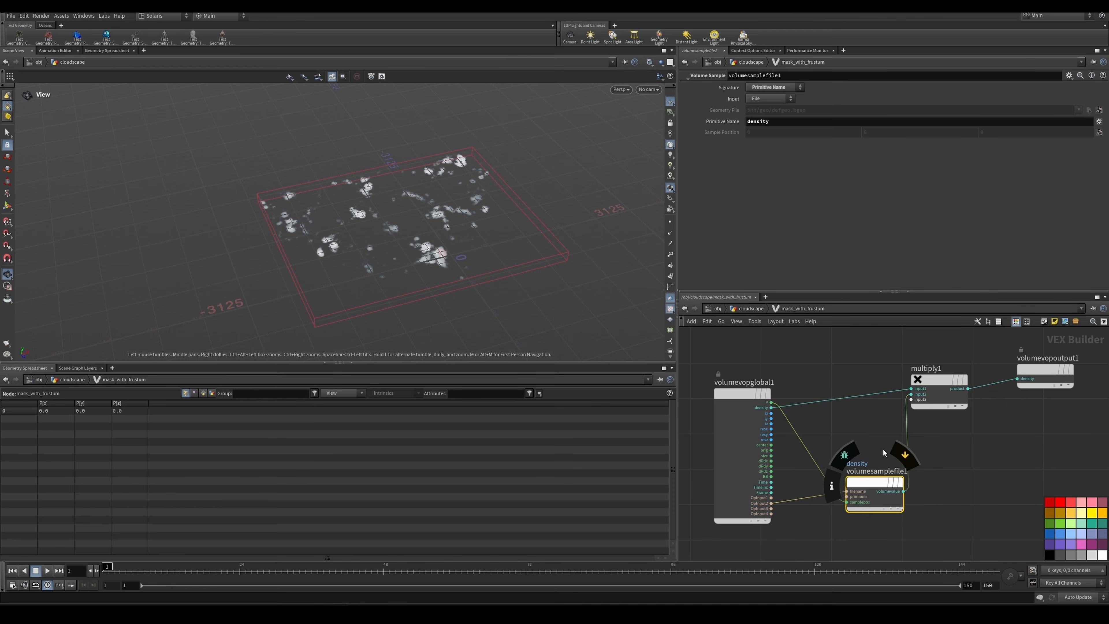
left_click_drag(874, 482, 860, 482)
left_click(927, 372)
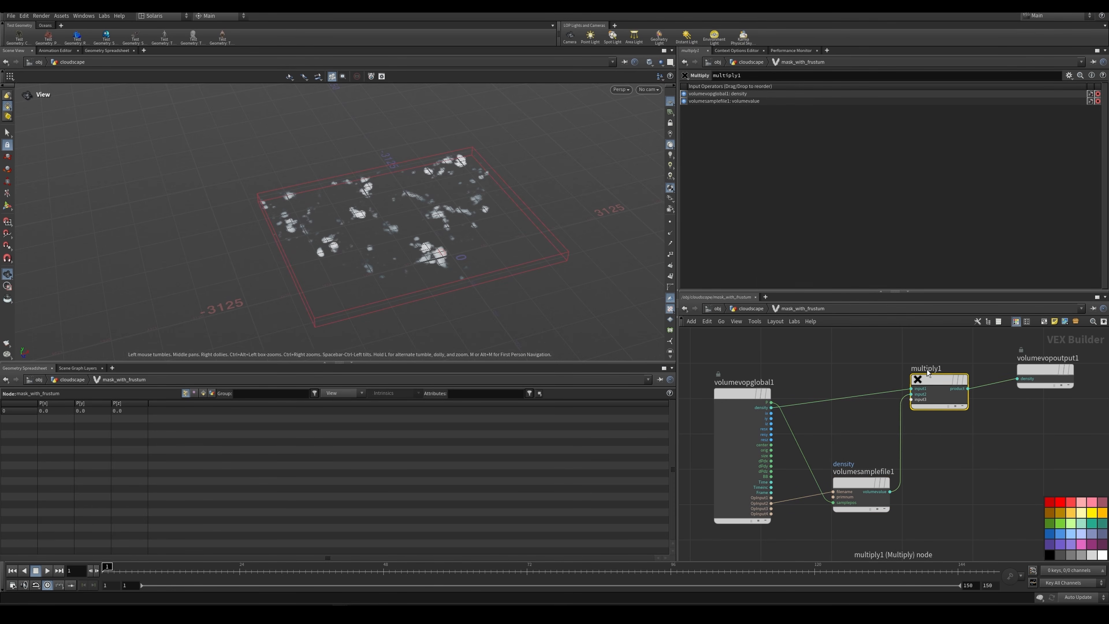
left_click(758, 311)
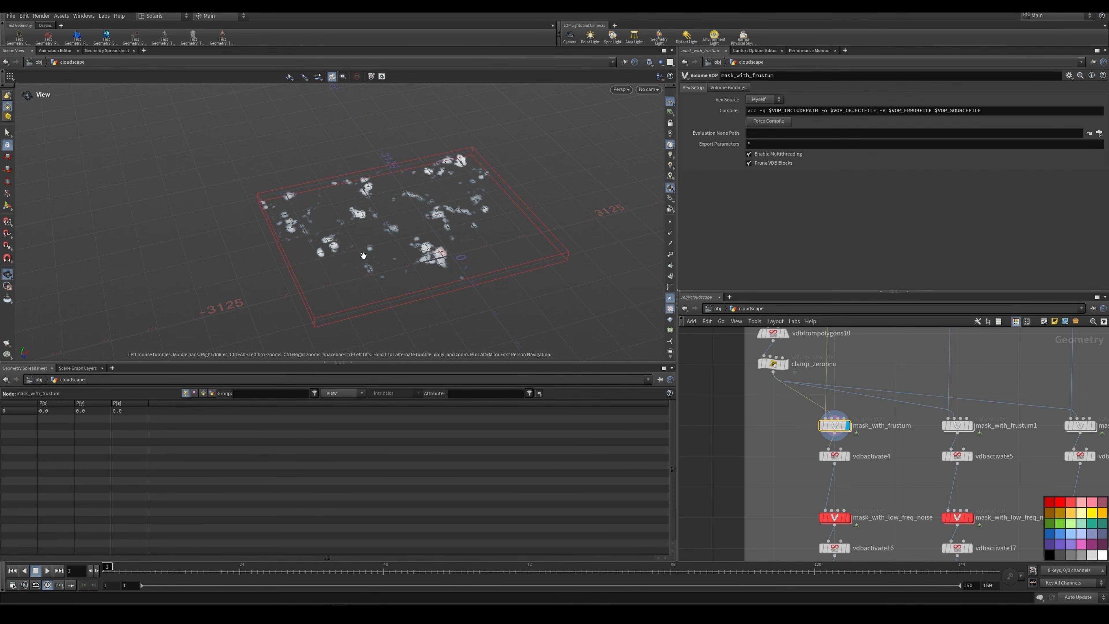
Step: Display vdbactivate4 below the frustum mask and examine its Deactivate settings
scroll(816, 406, "up", 2)
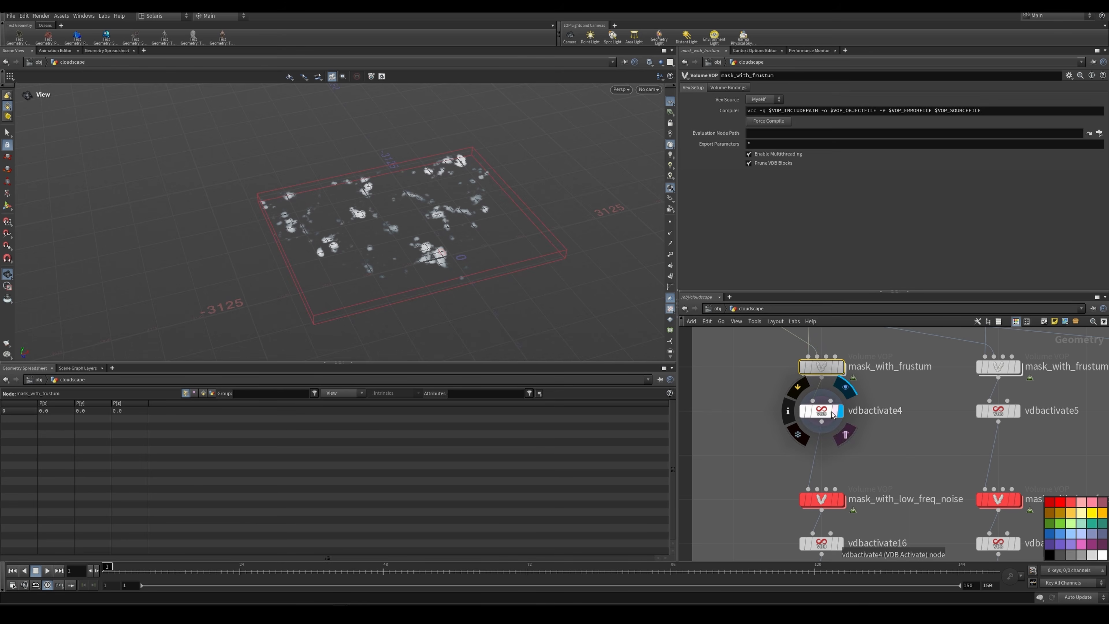
left_click(821, 410)
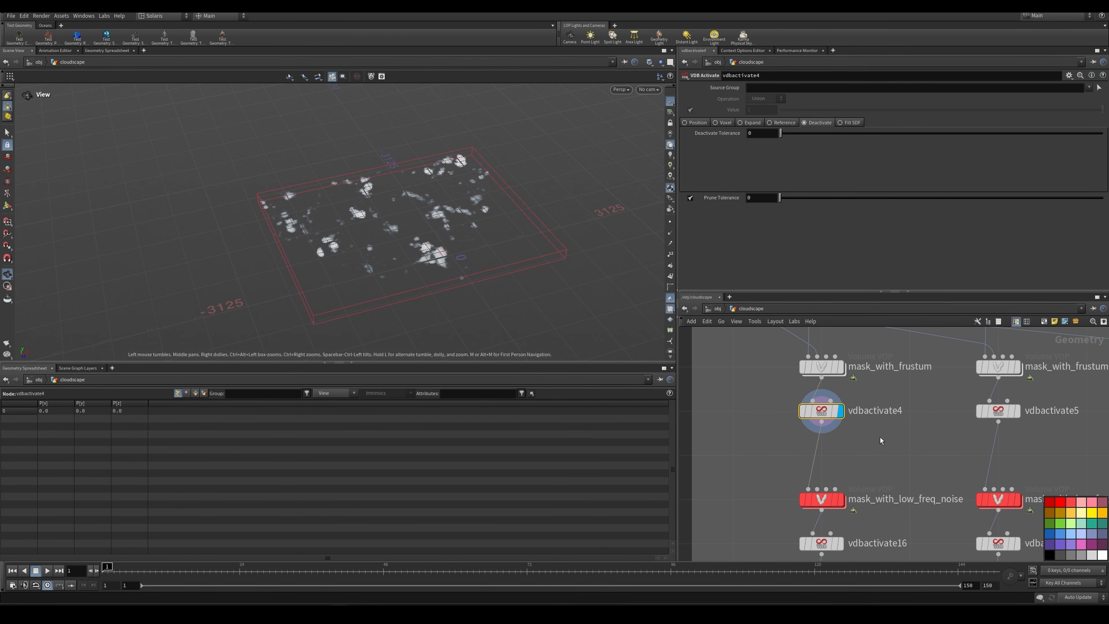
middle_click_drag(880, 437, 866, 387)
scroll(833, 445, "up", 2)
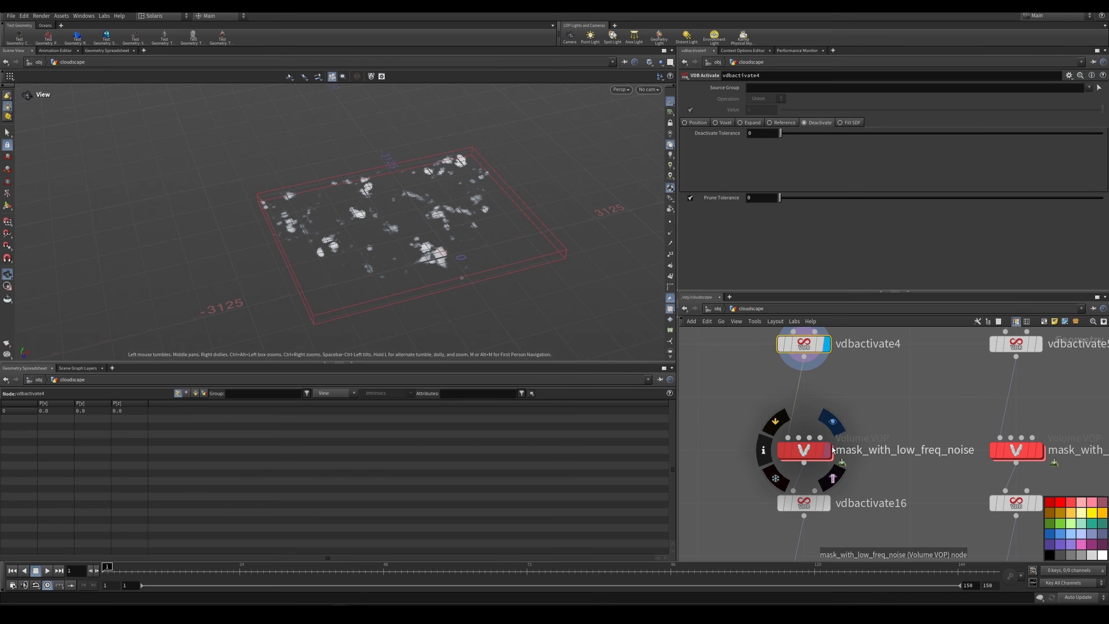
Step: Display the first mask_with_low_freq_noise node and compare the clouds with its bypass switched on and off
left_click(829, 450)
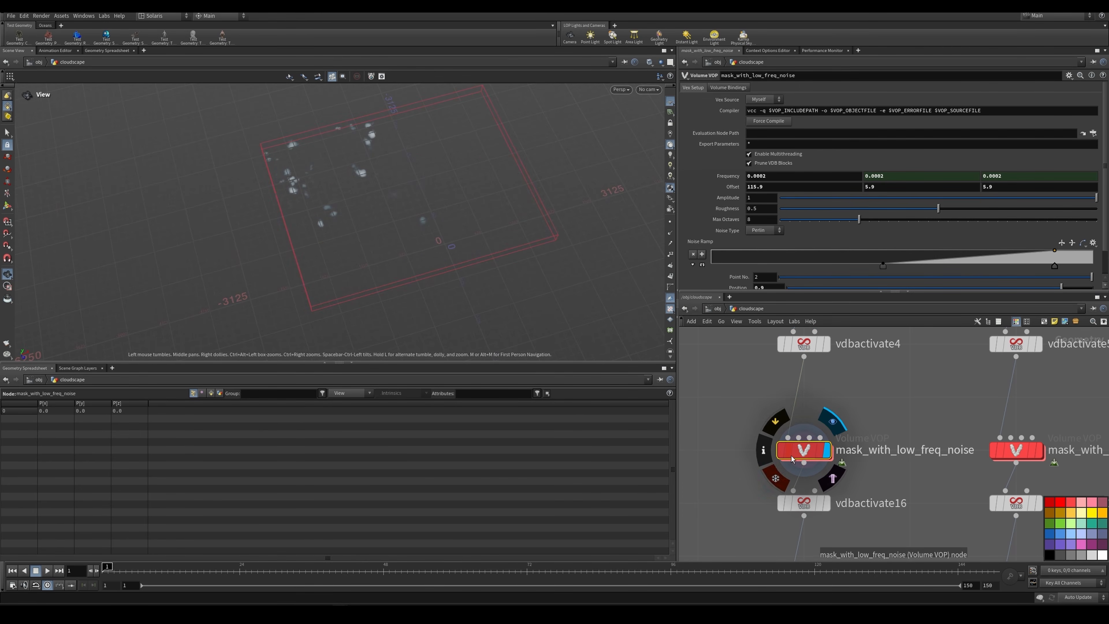
left_click(781, 454)
left_click(781, 454)
left_click(782, 453)
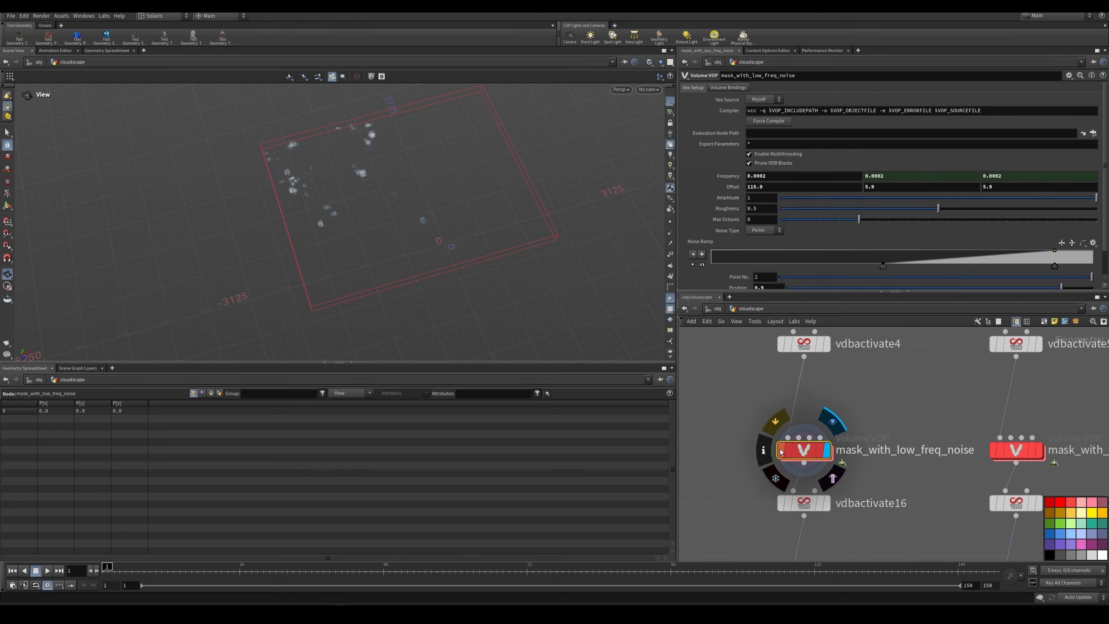
left_click(781, 451)
left_click(781, 452)
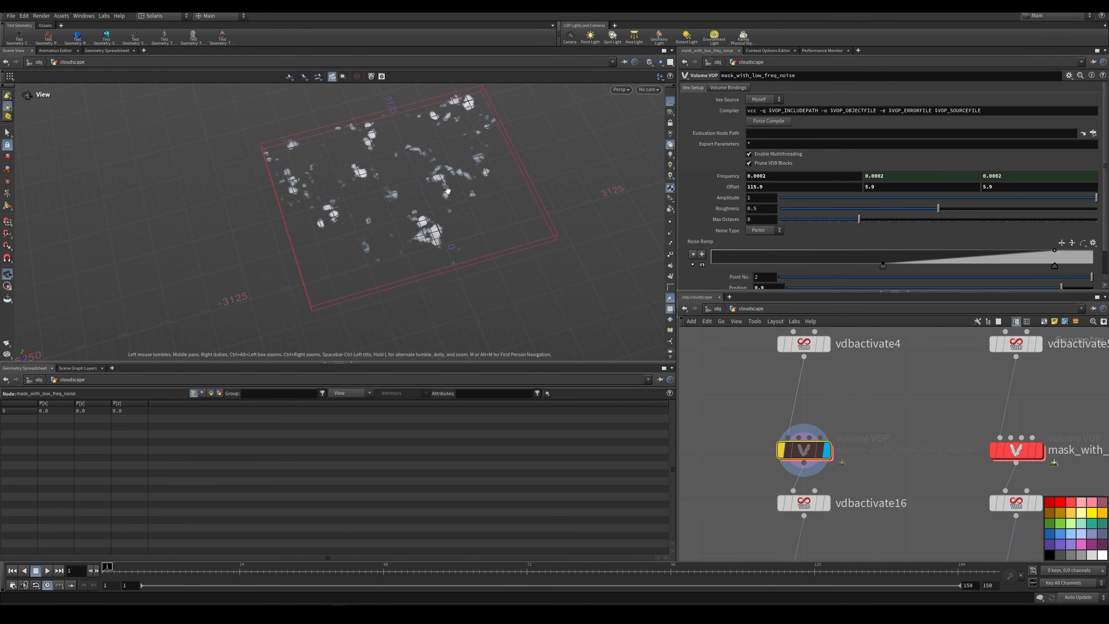
Step: Examine the whole cloud layer with mask_with_low_freq_noise bypassed, and re-enable the node
middle_click_drag(523, 158, 577, 241)
right_click_drag(577, 241, 488, 245)
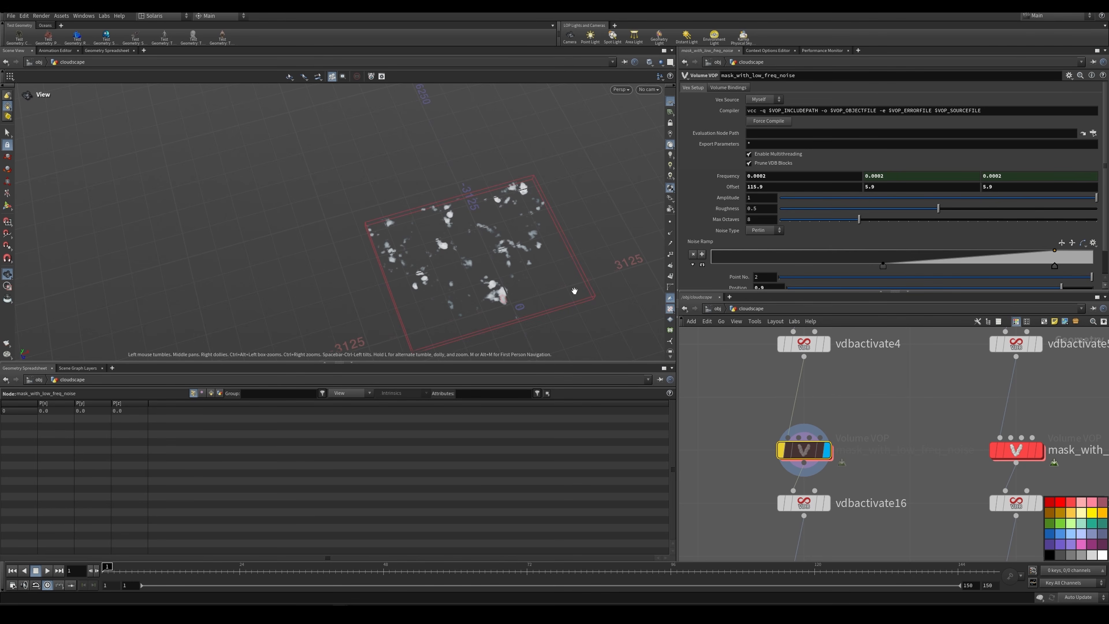
scroll(549, 191, "down", 5)
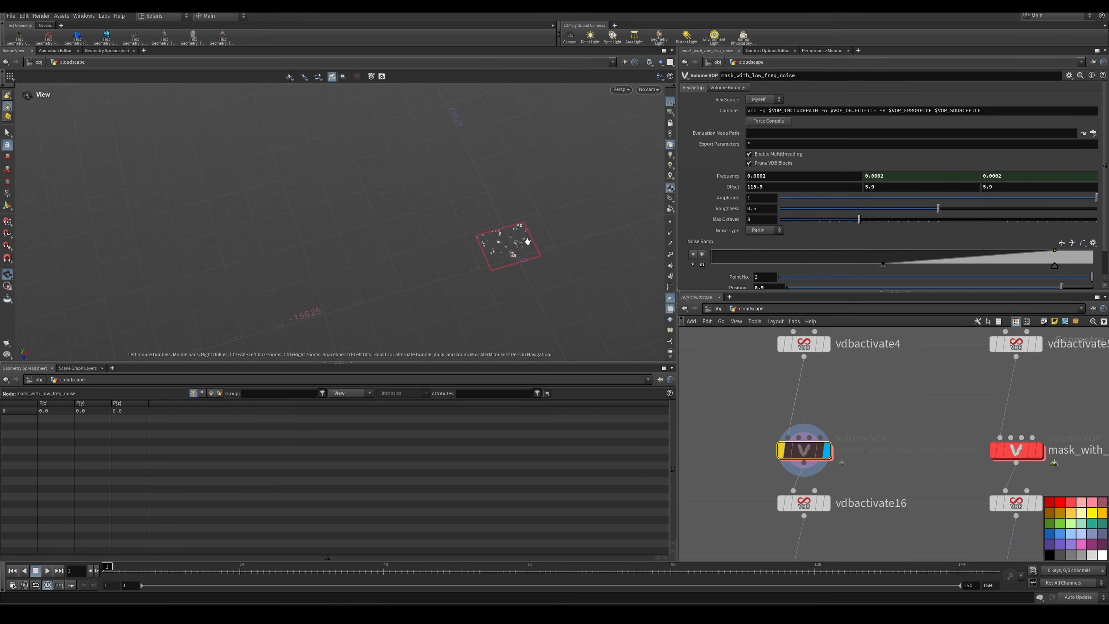
scroll(519, 243, "up", 5)
scroll(502, 258, "up", 2)
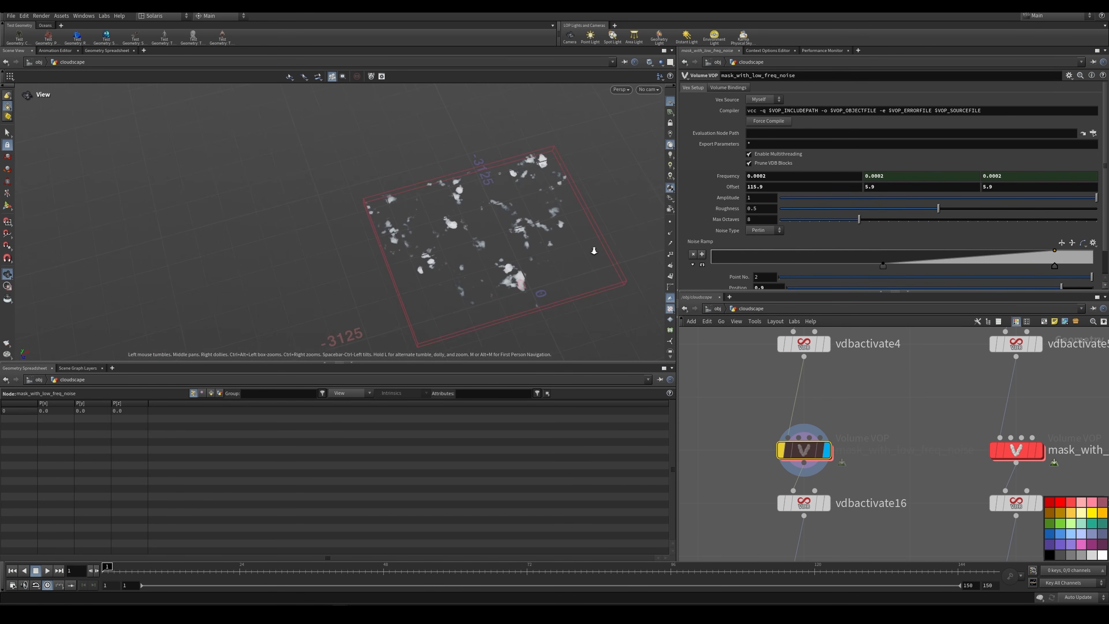
left_click(780, 454)
Step: Display vdbactivate16 below the low-frequency noise mask to examine the trimmed volume bounds
middle_click_drag(850, 433, 861, 396)
left_click_drag(724, 387, 897, 424)
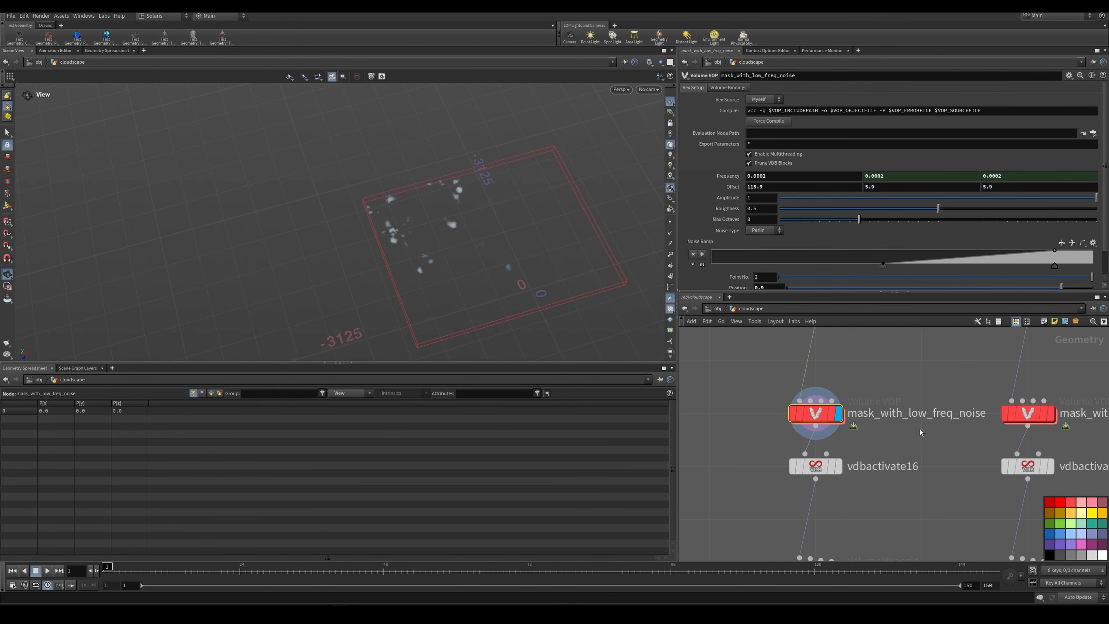
middle_click_drag(914, 444, 918, 361)
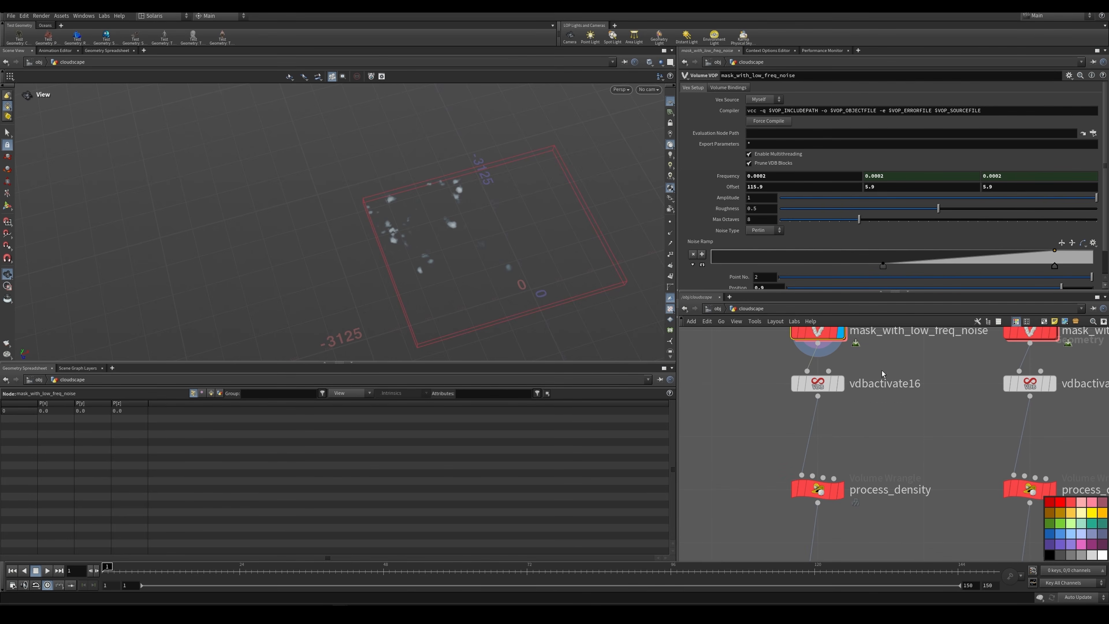
left_click(799, 376)
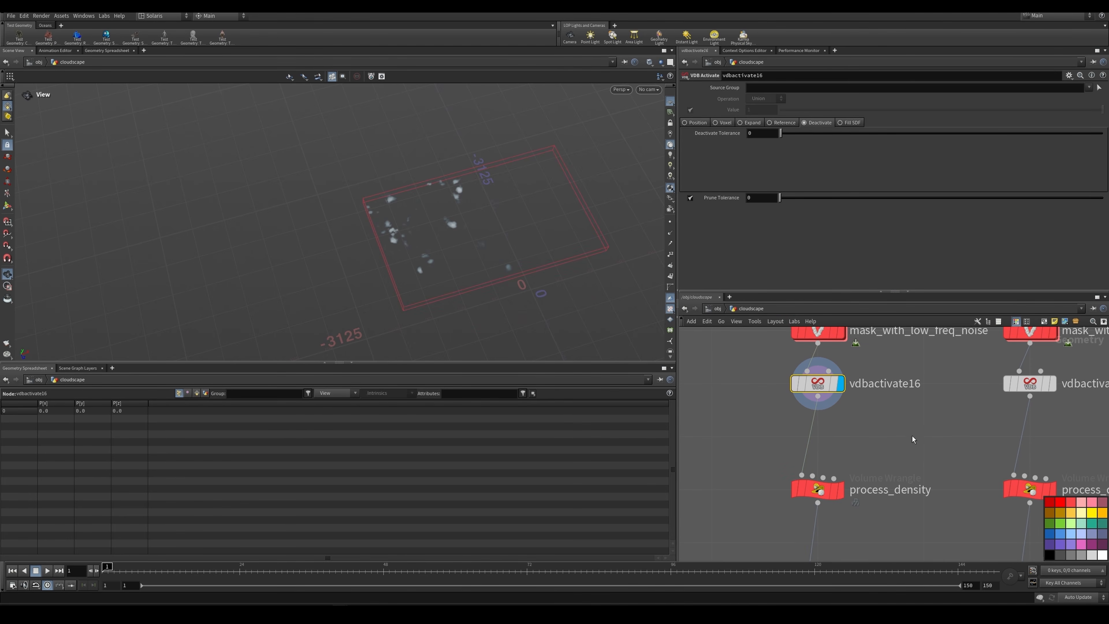
Step: Display process_density and examine its Density Mult value and the VEXpression that scales the density
scroll(874, 436, "down", 1)
middle_click_drag(874, 436, 846, 378)
left_click(801, 425)
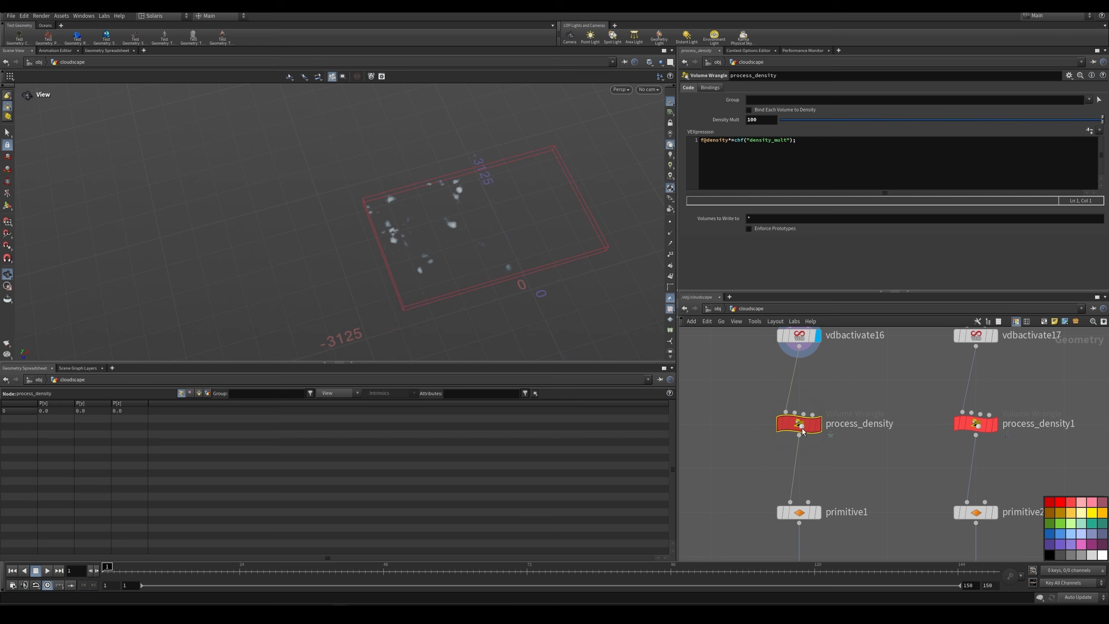
left_click(819, 424)
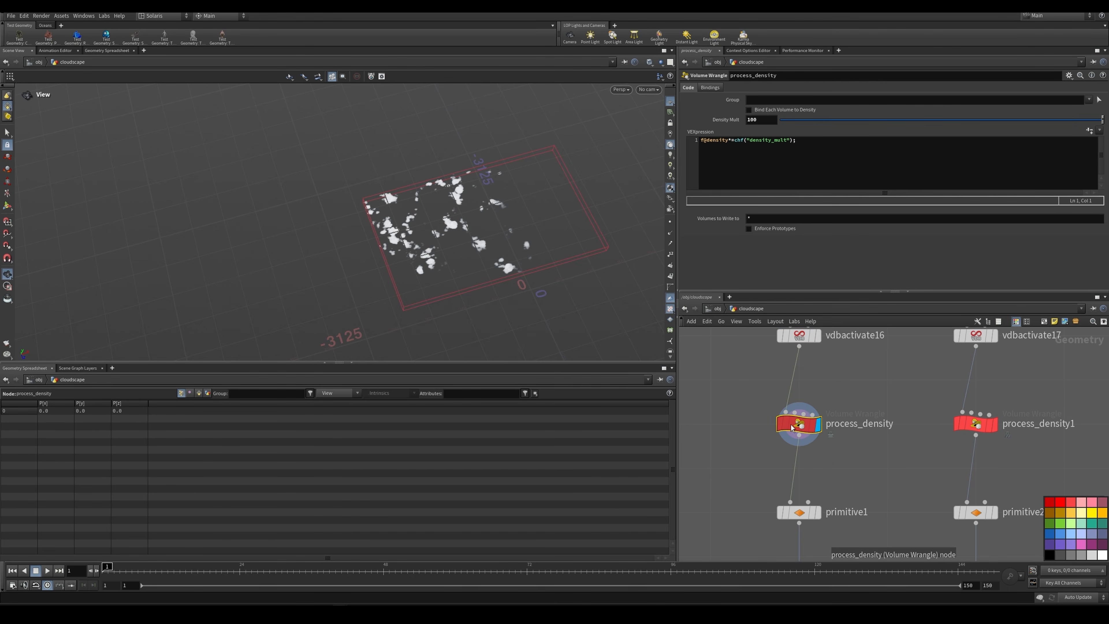
Step: Display skybox_altocumulus11 in the LOD1 network and examine its Sky Box settings
left_click_drag(875, 444, 906, 448)
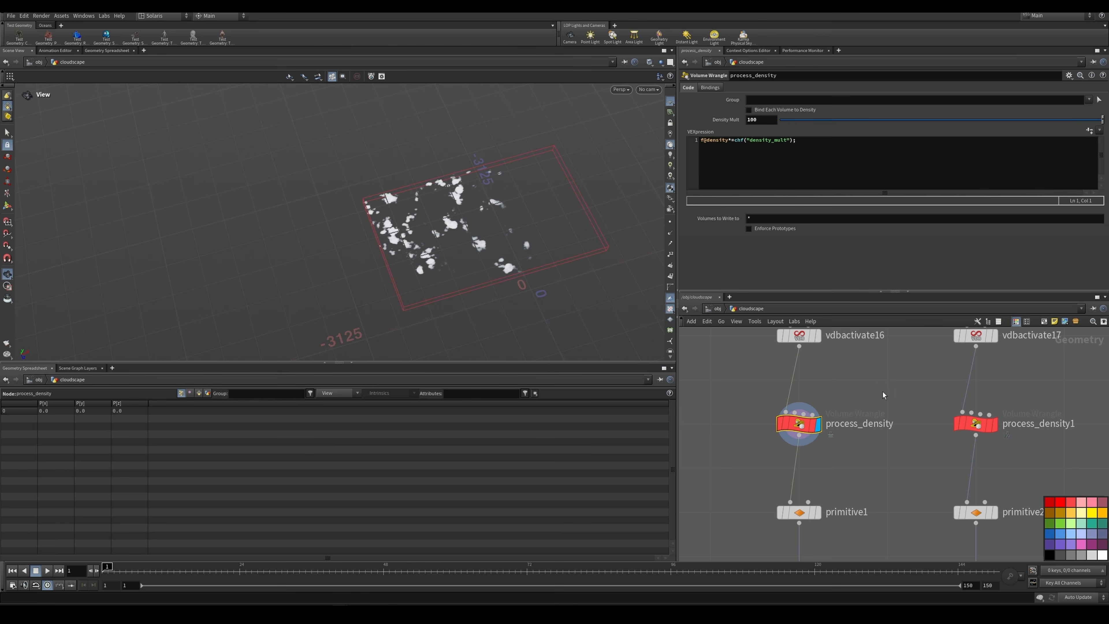
left_click_drag(853, 399, 758, 451)
middle_click_drag(803, 509, 800, 426)
left_click(797, 430)
left_click(815, 430)
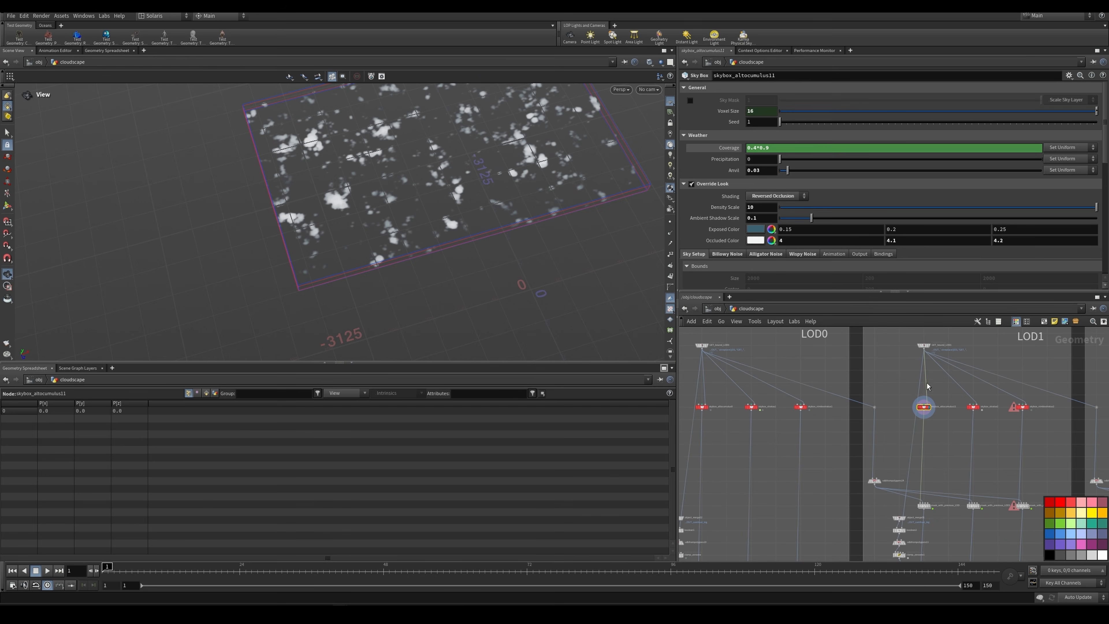
Step: Select the three LOD0 and the three LOD1 Sky Box nodes in turn to compare their voxel sizes, and reselect skybox_altocumulus11
middle_click_drag(893, 401, 930, 403)
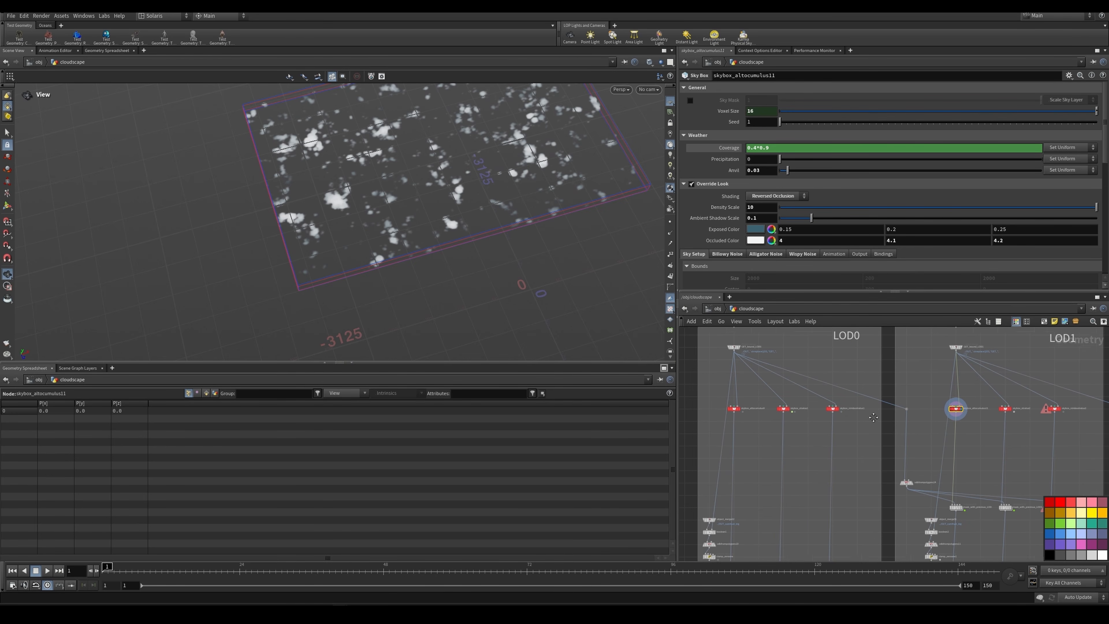
mouse_move(857, 426)
left_mouse_down()
mouse_move(732, 405)
mouse_move(853, 421)
left_mouse_up()
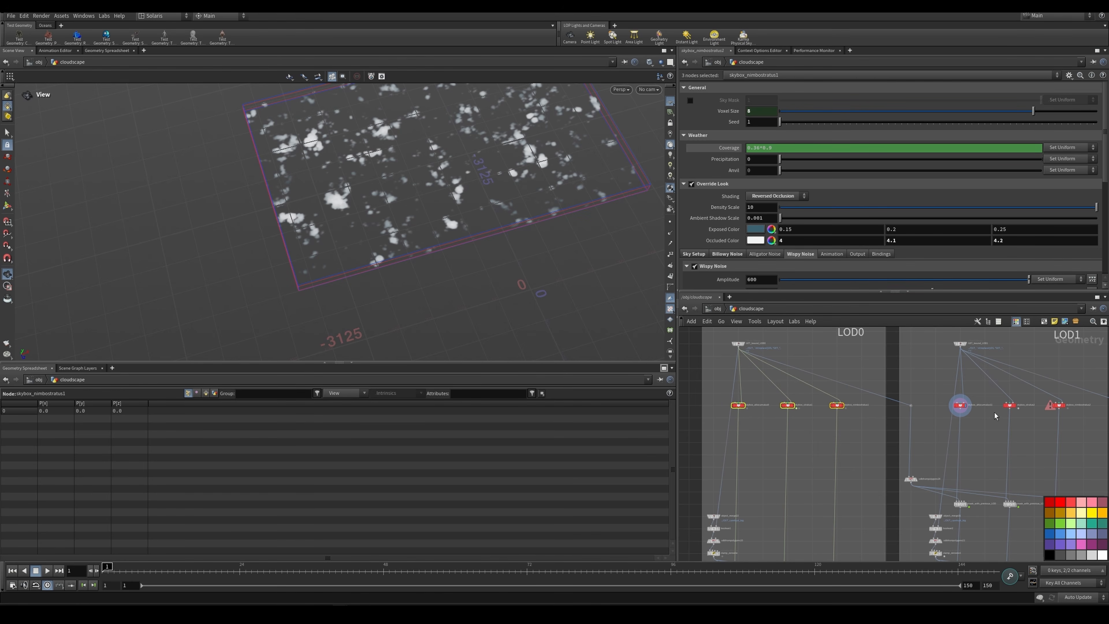
left_click_drag(1070, 419, 1045, 410)
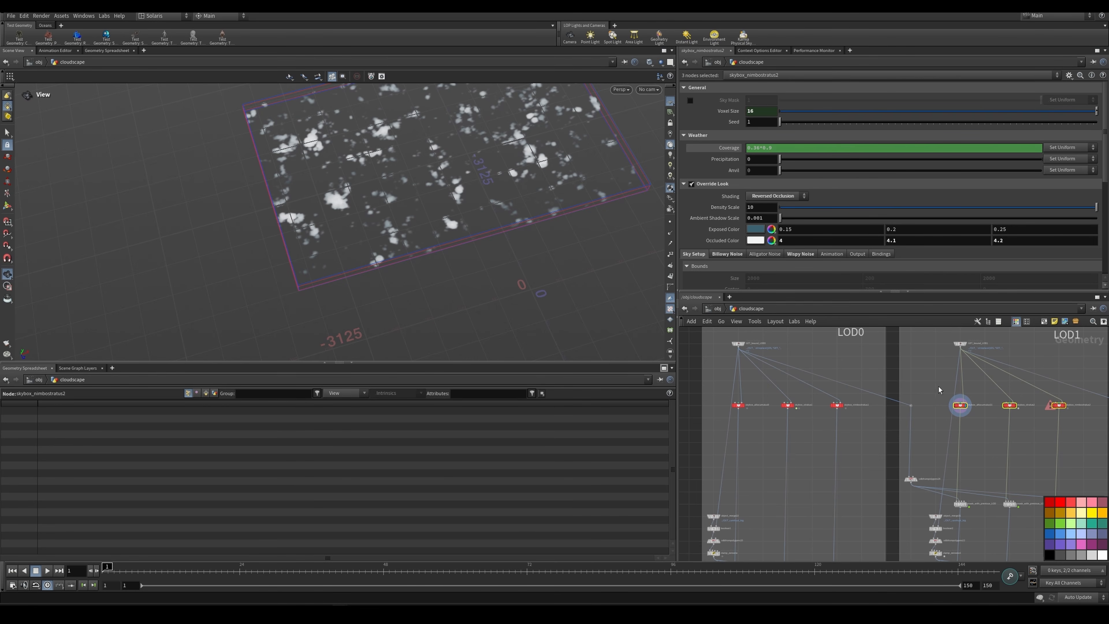
scroll(939, 390, "up", 2)
left_click(966, 411)
scroll(929, 402, "down", 2)
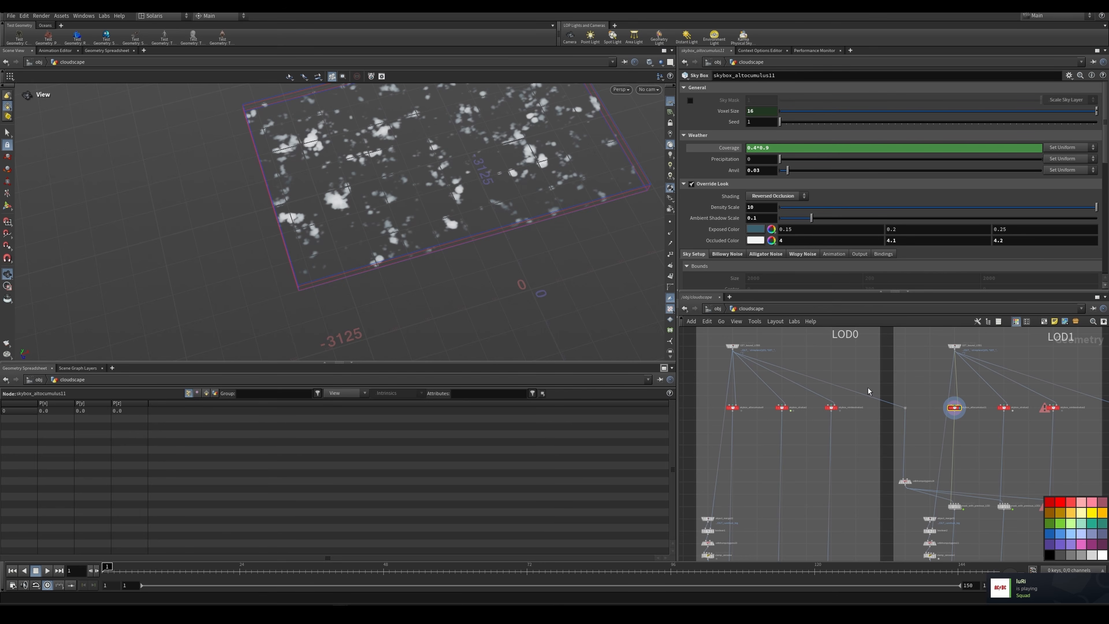
middle_click_drag(908, 389, 901, 390)
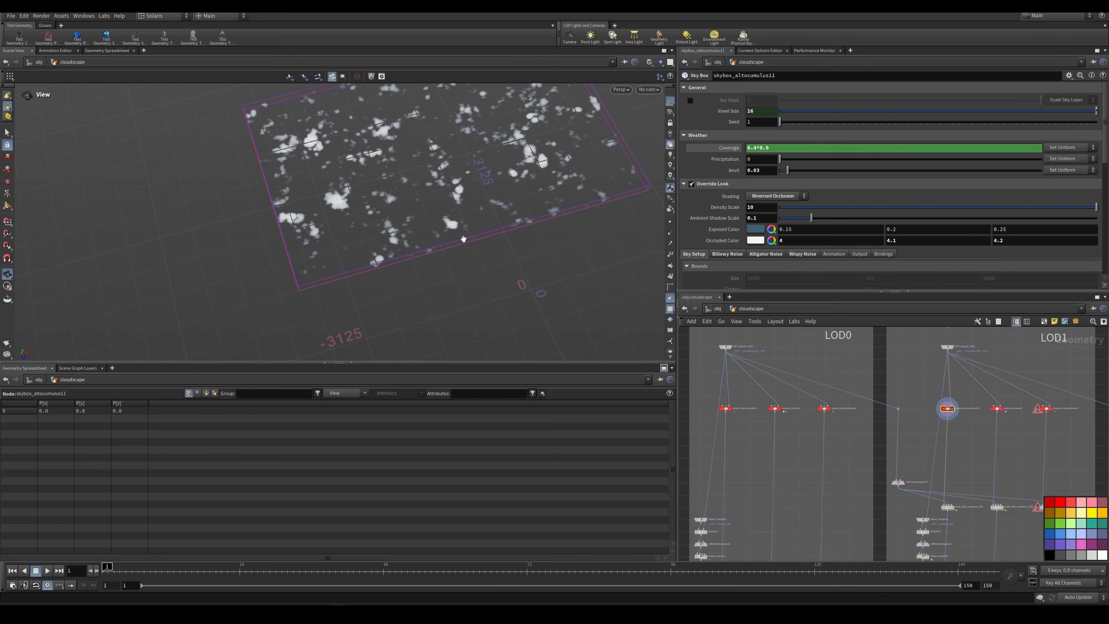
Step: Display the first mask_with_previous_LOD node in the LOD1 network to examine the masked clouds
scroll(957, 480, "up", 2)
middle_click_drag(958, 480, 943, 429)
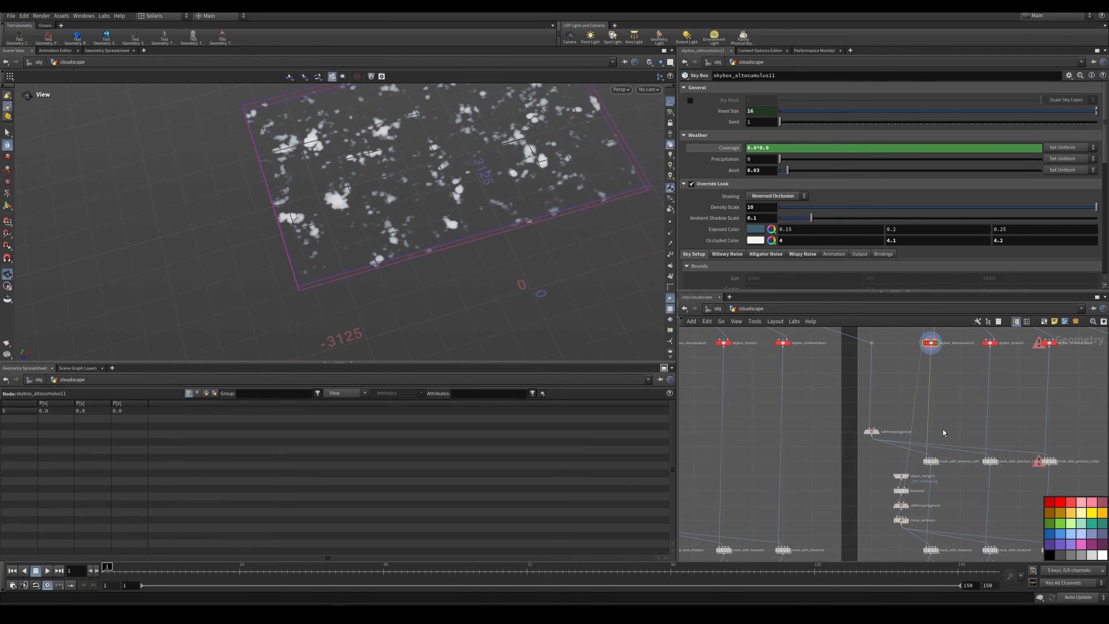
scroll(943, 428, "up", 1)
scroll(939, 467, "up", 1)
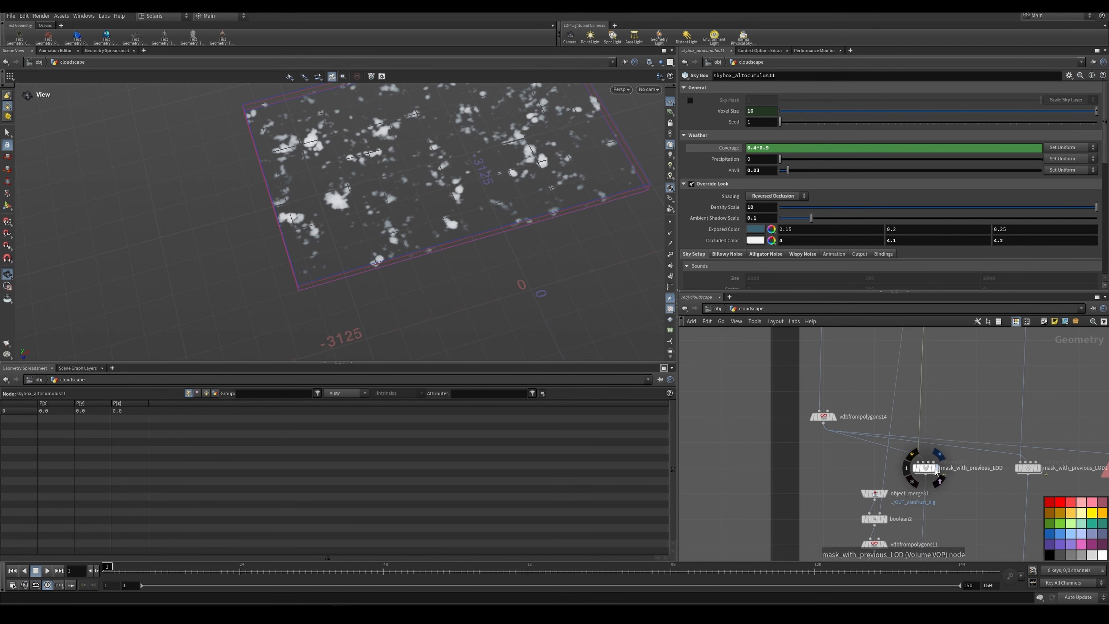
left_click(929, 469)
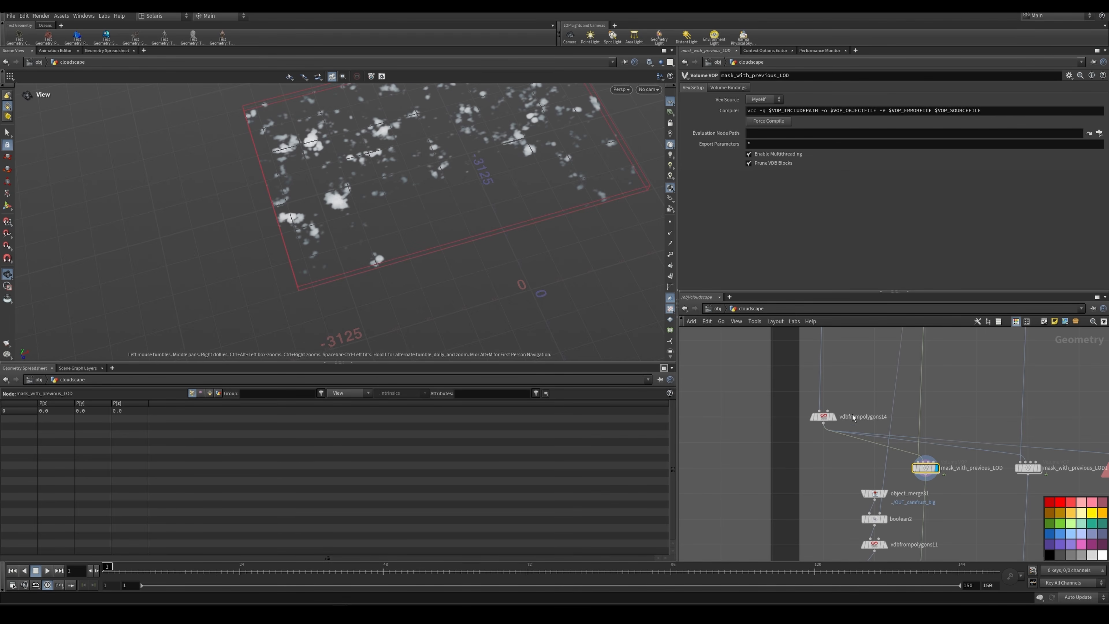
Step: Display the LOD0 skybox_altocumulus9 clouds and compare them with the LOD1 mask_with_previous_LOD result
scroll(854, 417, "down", 5)
scroll(817, 365, "up", 3)
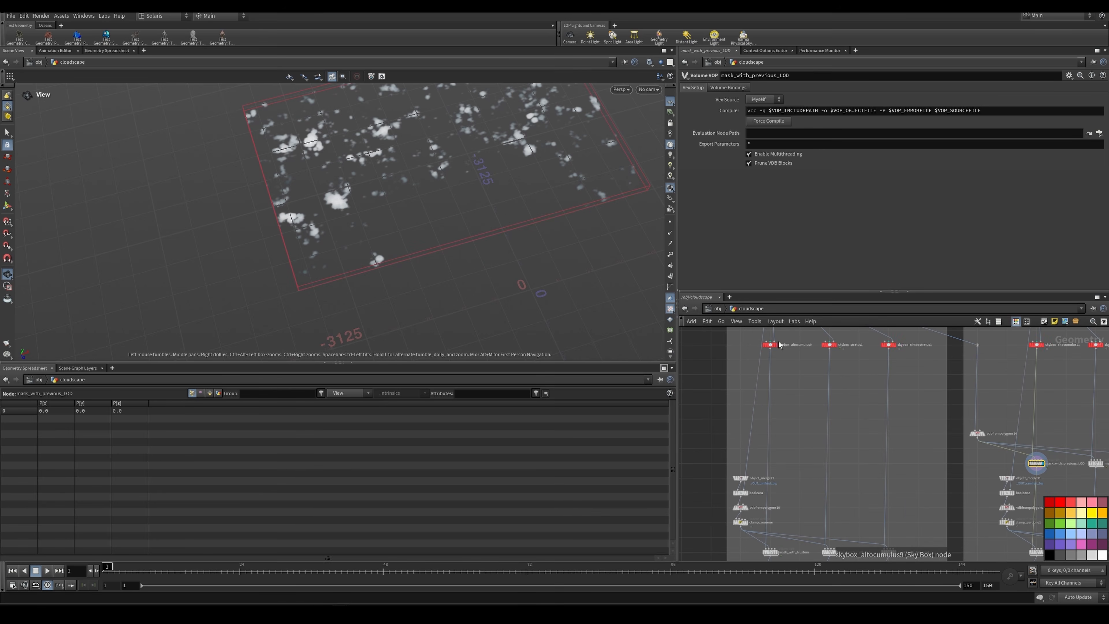
left_click(777, 346)
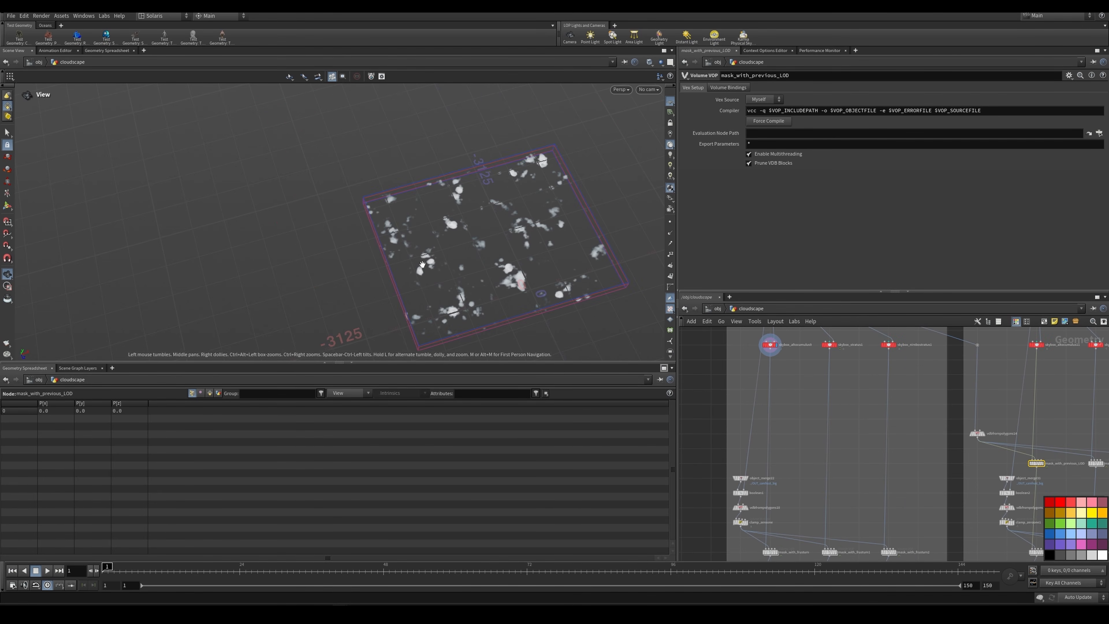
middle_click_drag(1039, 450, 977, 414)
scroll(977, 412, "up", 3)
left_click(984, 433)
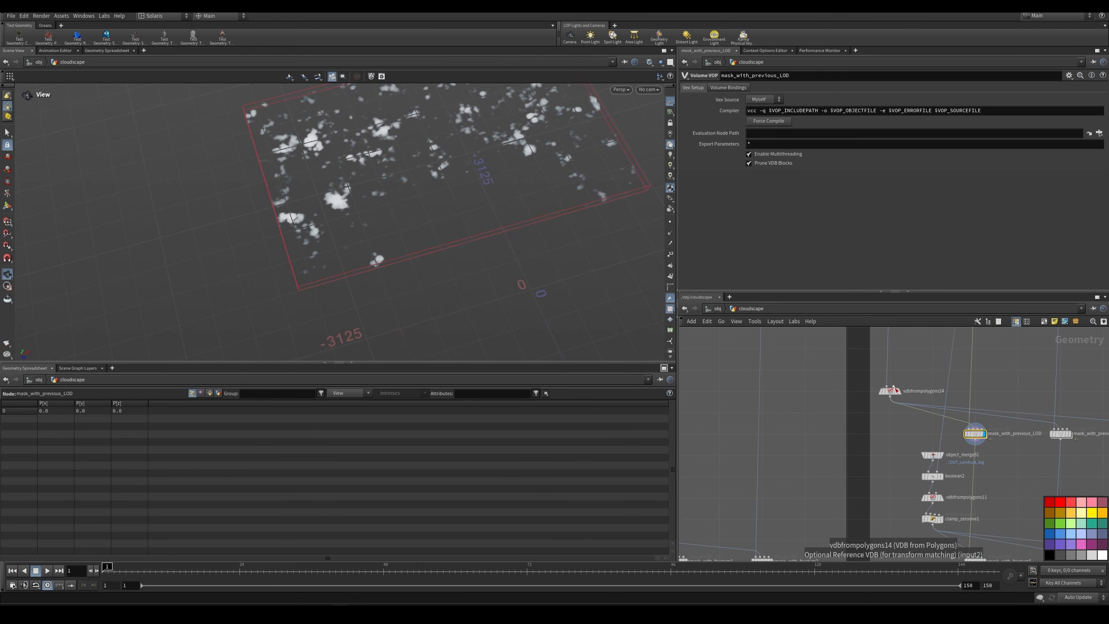
Step: Display vdbfrompolygons14 to examine the previous LOD's mask volume, and switch the display back to mask_with_previous_LOD
left_click(900, 392)
scroll(901, 392, "down", 4)
middle_click_drag(901, 393, 873, 430)
scroll(791, 443, "up", 2)
left_click(763, 434)
scroll(874, 431, "up", 2)
left_click(872, 428)
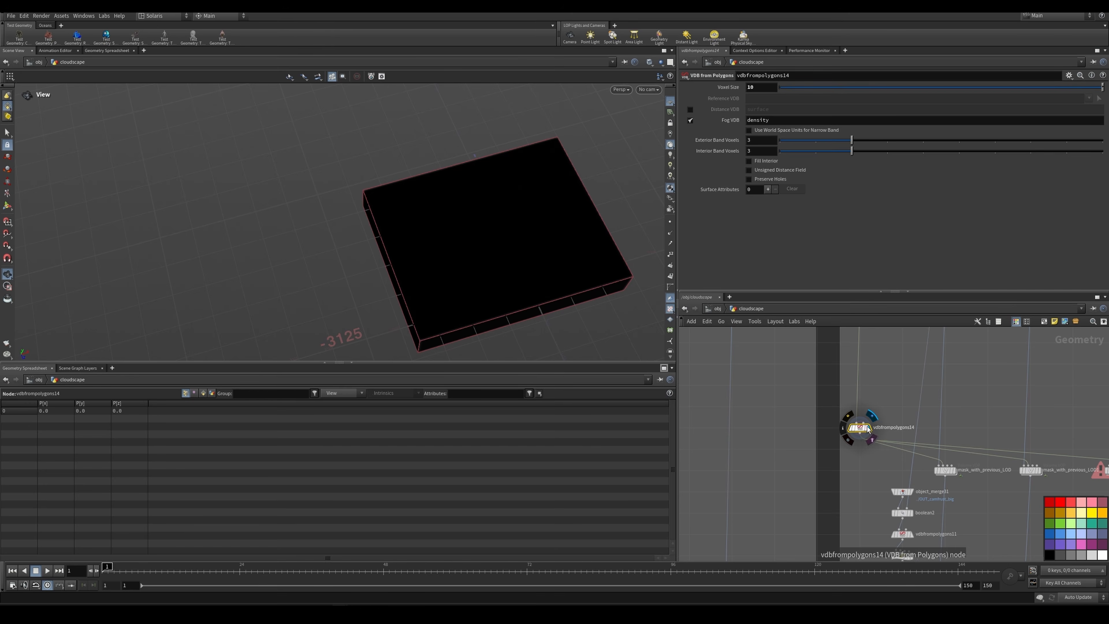
scroll(943, 474, "up", 2)
left_click(963, 468)
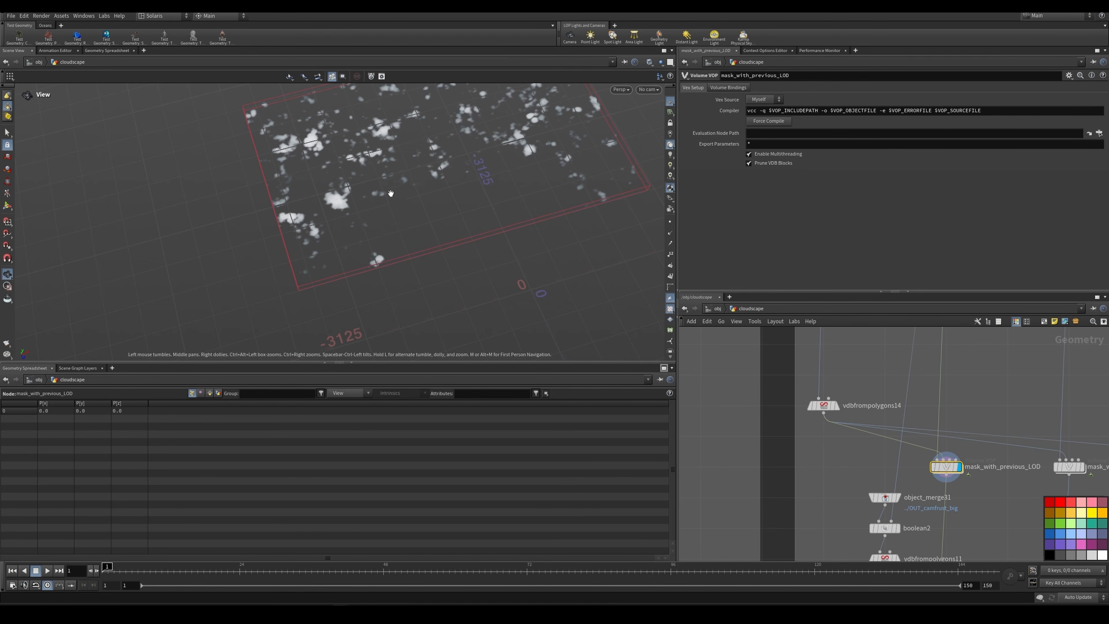
Step: Merge skybox_altocumulus9 from LOD0 with LOD1's mask_with_previous_LOD in a new Merge node and display it
scroll(977, 419, "down", 3)
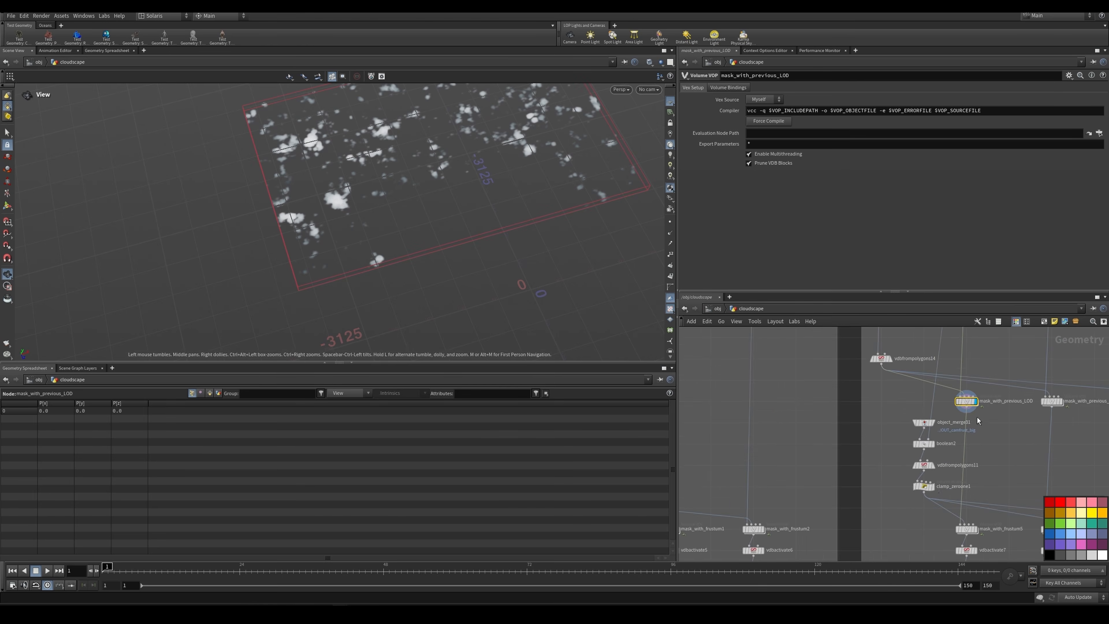
scroll(977, 418, "down", 4)
middle_click_drag(977, 418, 948, 480)
scroll(813, 429, "up", 2)
left_click(730, 374, "shift")
left_click(729, 379)
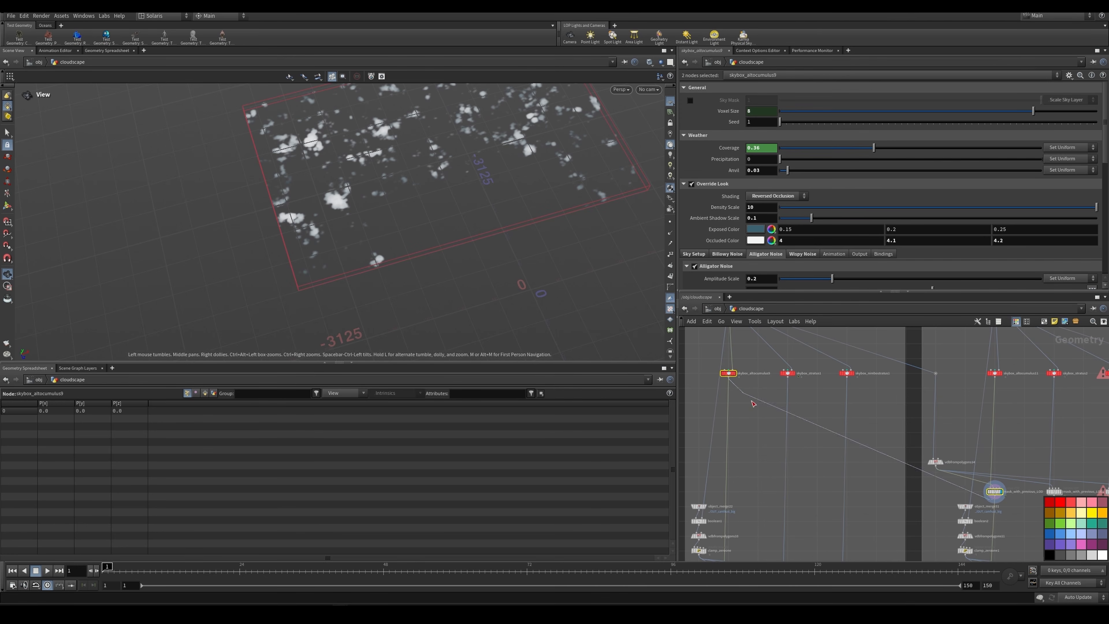
left_click(884, 516)
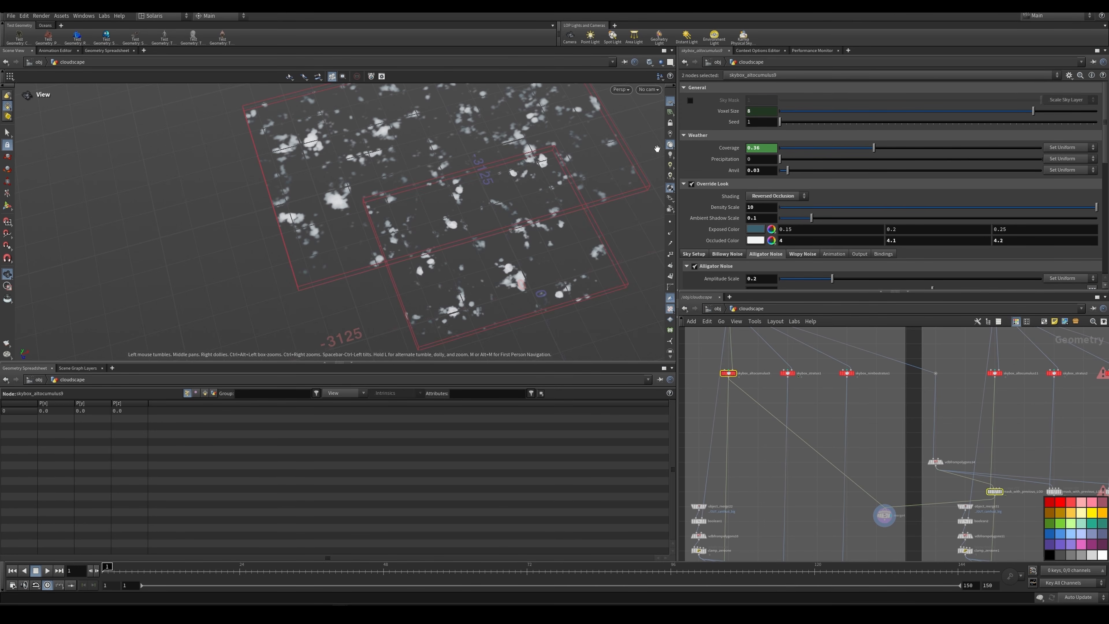
Step: Set the viewport to Smooth Shaded, examine the merged clouds from several angles, and select skybox_altocumulus11 to check its settings
left_click(648, 65)
left_click(662, 157)
mouse_move(493, 183)
left_mouse_down()
mouse_move(507, 170)
mouse_move(465, 212)
left_mouse_up()
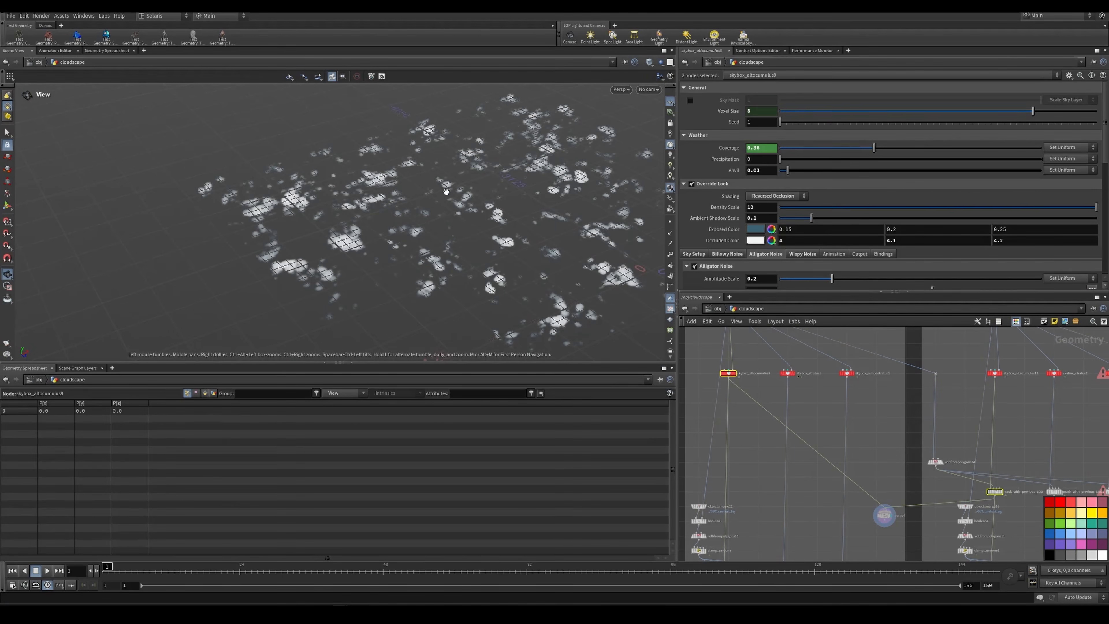
left_click_drag(416, 251, 378, 282)
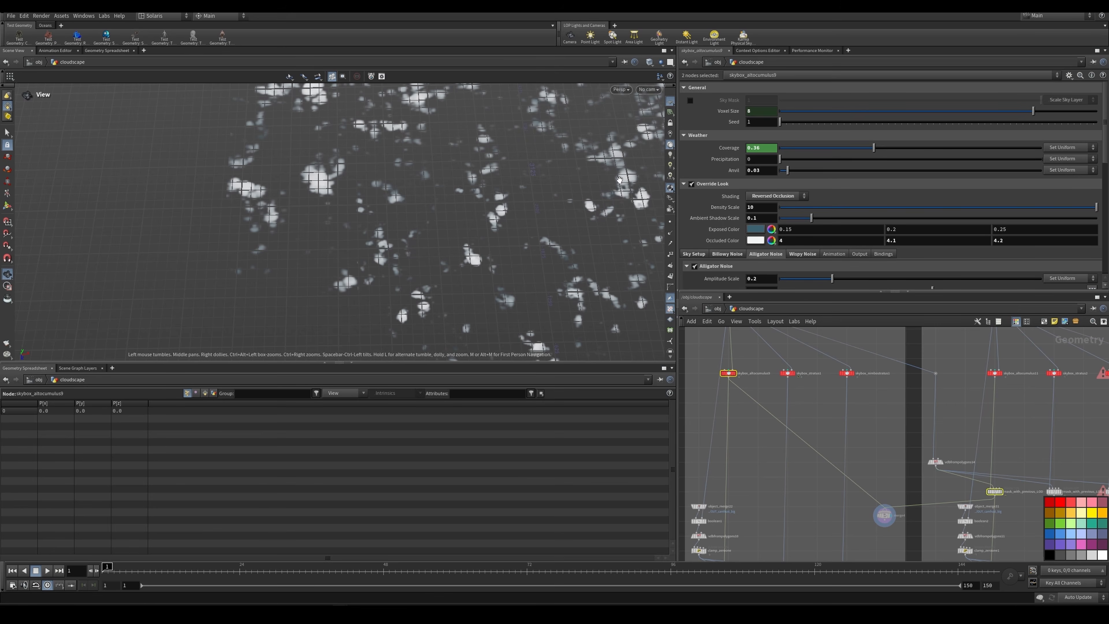
middle_click_drag(1022, 385, 952, 403)
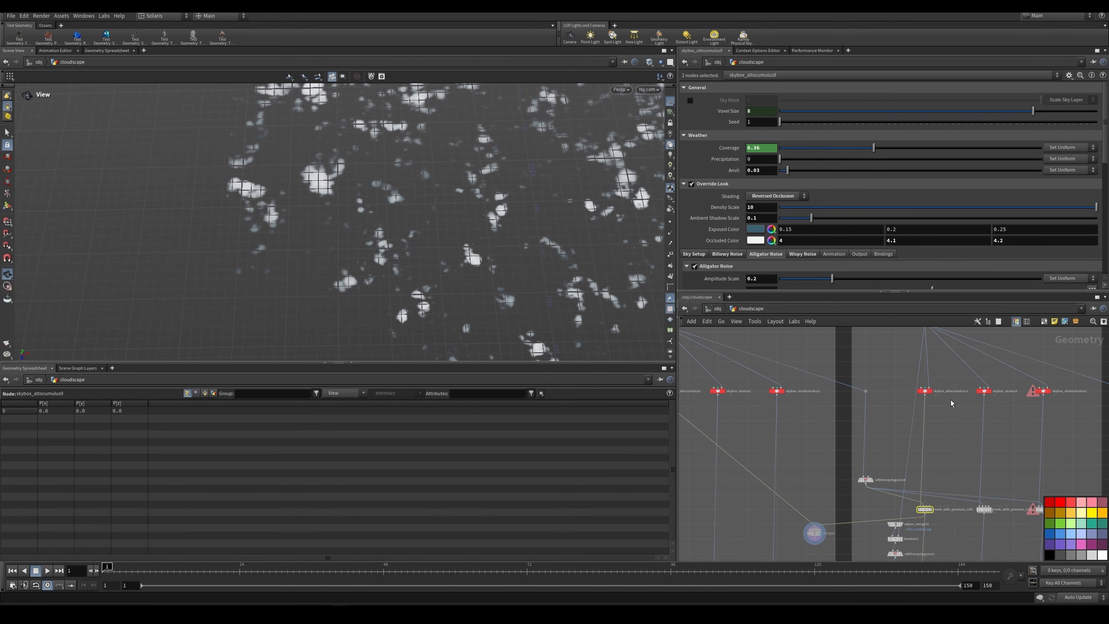
left_click(924, 391)
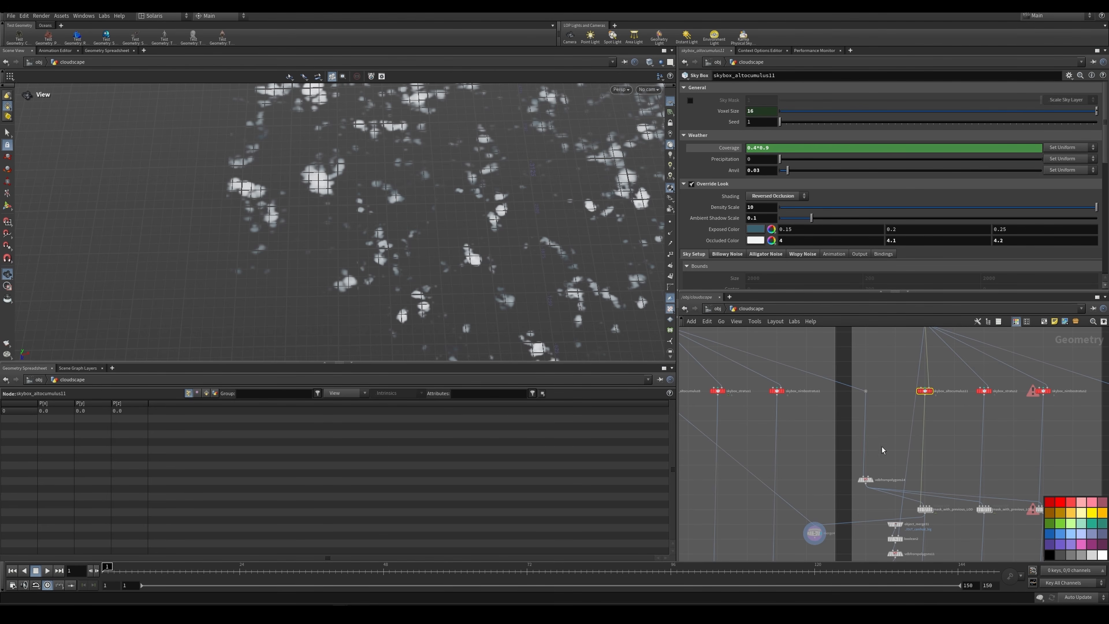
Step: Delete the Merge node that combines the LOD0 and LOD1 altocumulus clouds
scroll(882, 446, "down", 3)
middle_click_drag(881, 446, 834, 377)
scroll(791, 422, "up", 4)
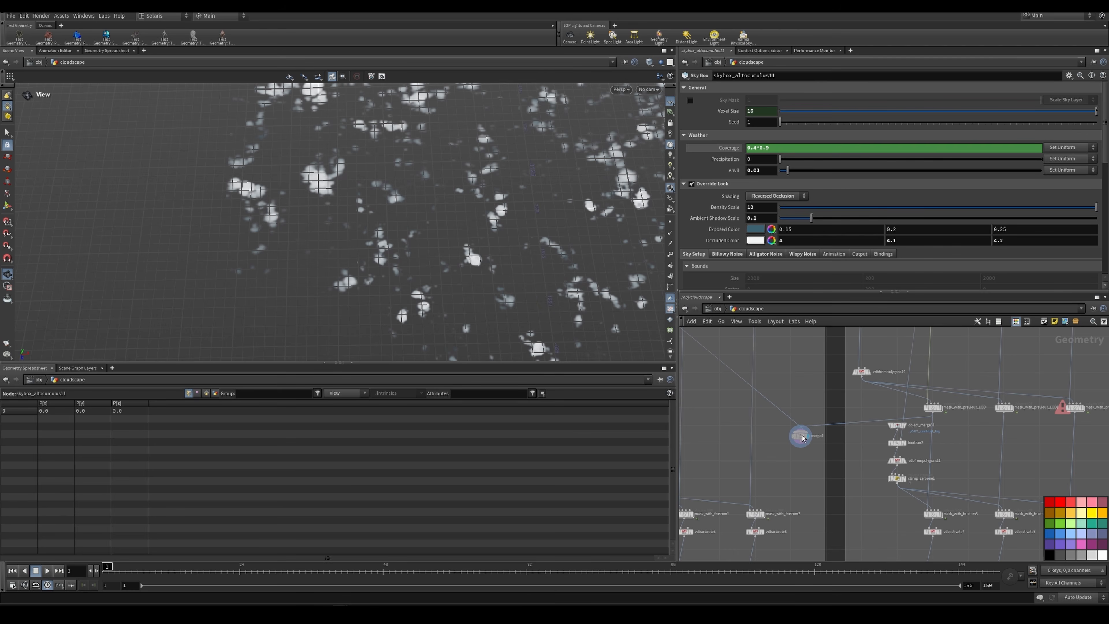
left_click_drag(802, 438, 793, 430)
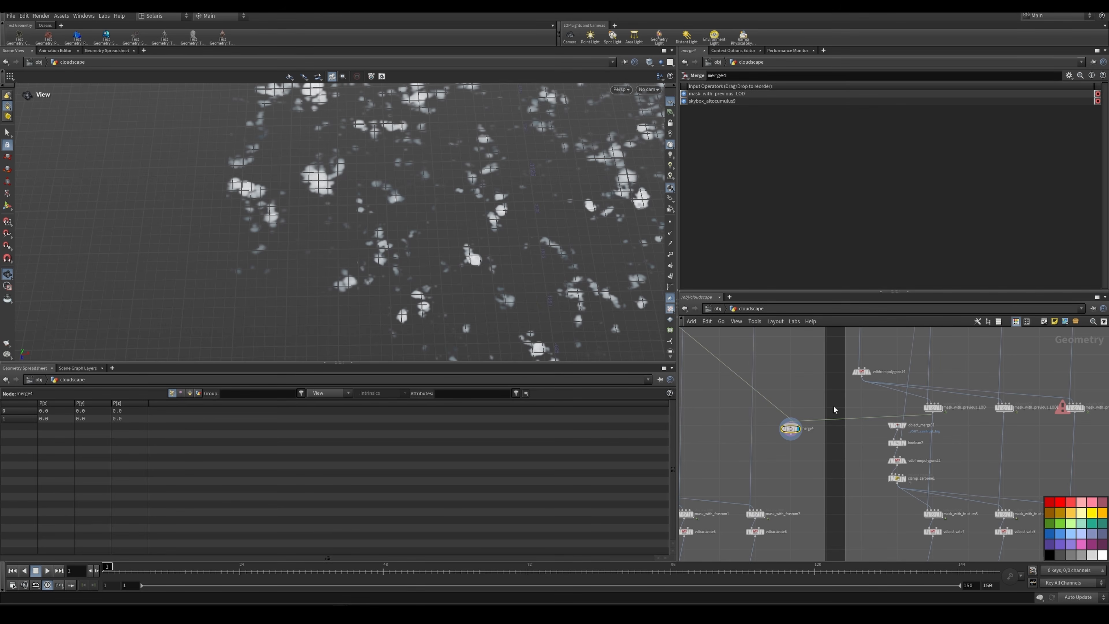
key("Delete")
Step: Display and frame mask_with_frustum5 in the LOD1 network, and display vdbactivate7 below it
scroll(920, 437, "up", 2)
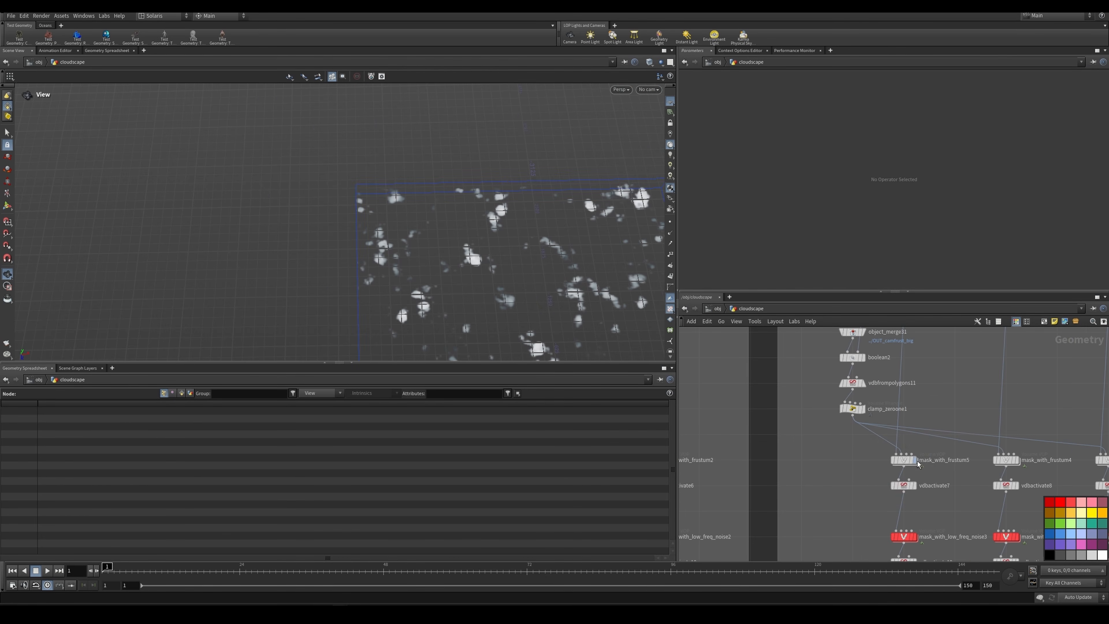
left_click(912, 459)
key("f")
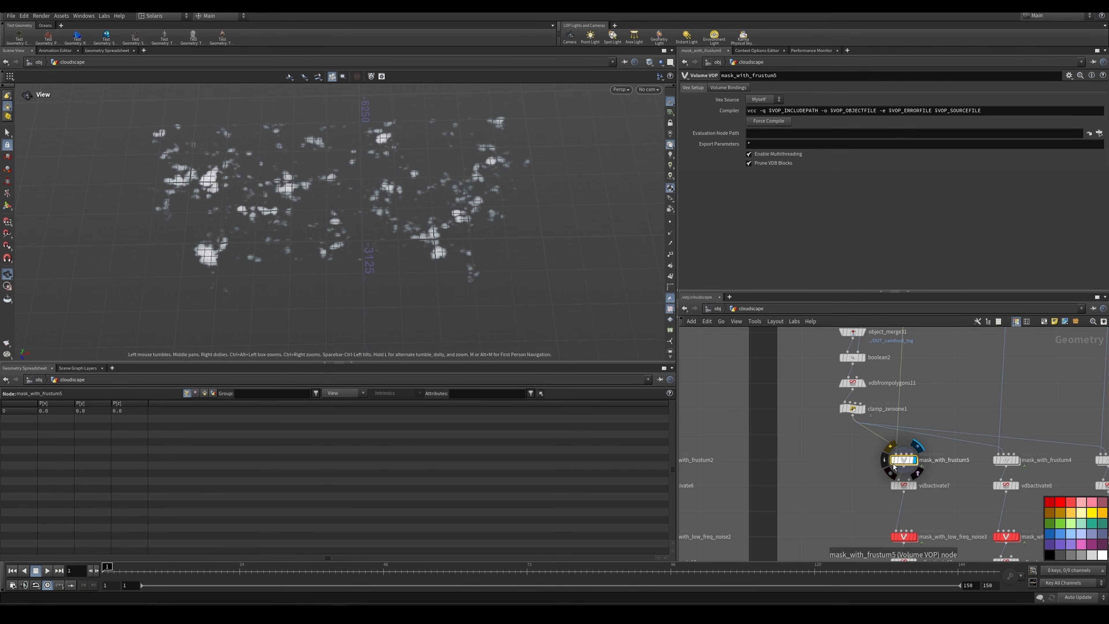
middle_click_drag(861, 476, 846, 425)
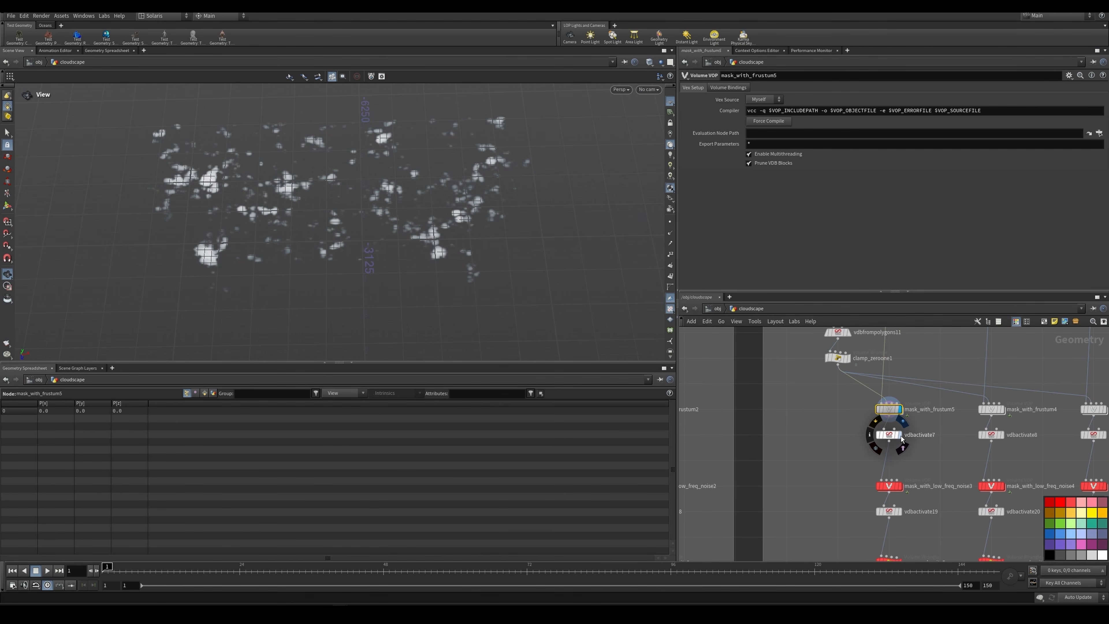
left_click(892, 437)
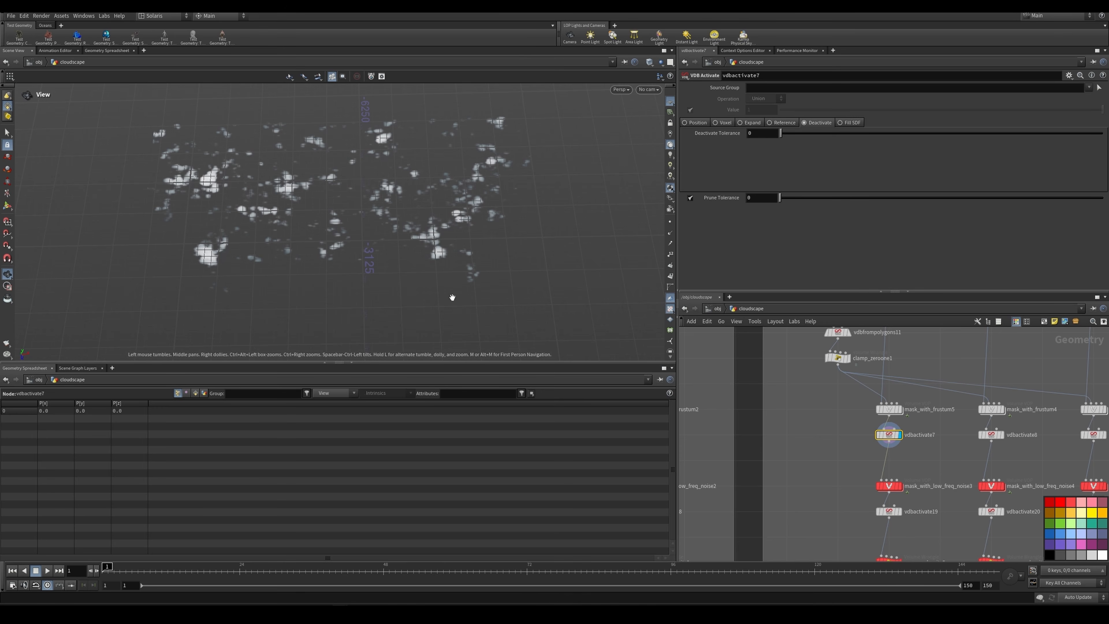
Step: Display mask_with_low_freq_noise3 to examine how the noise thins out the LOD1 altocumulus clouds
middle_click_drag(866, 470, 835, 411)
left_click(885, 422)
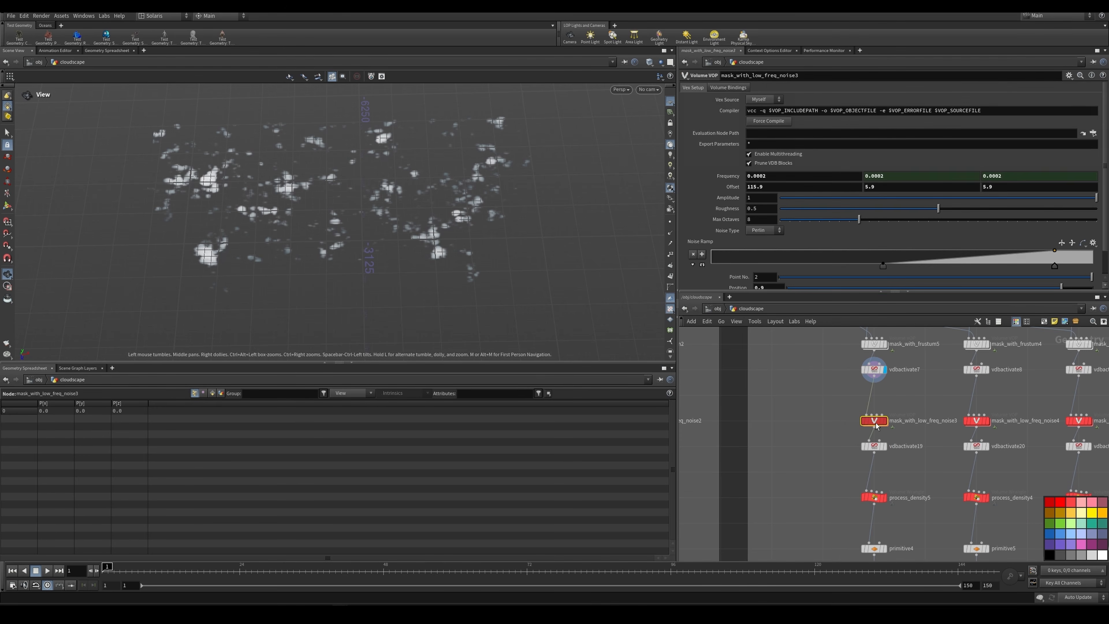
left_click_drag(270, 206, 399, 154)
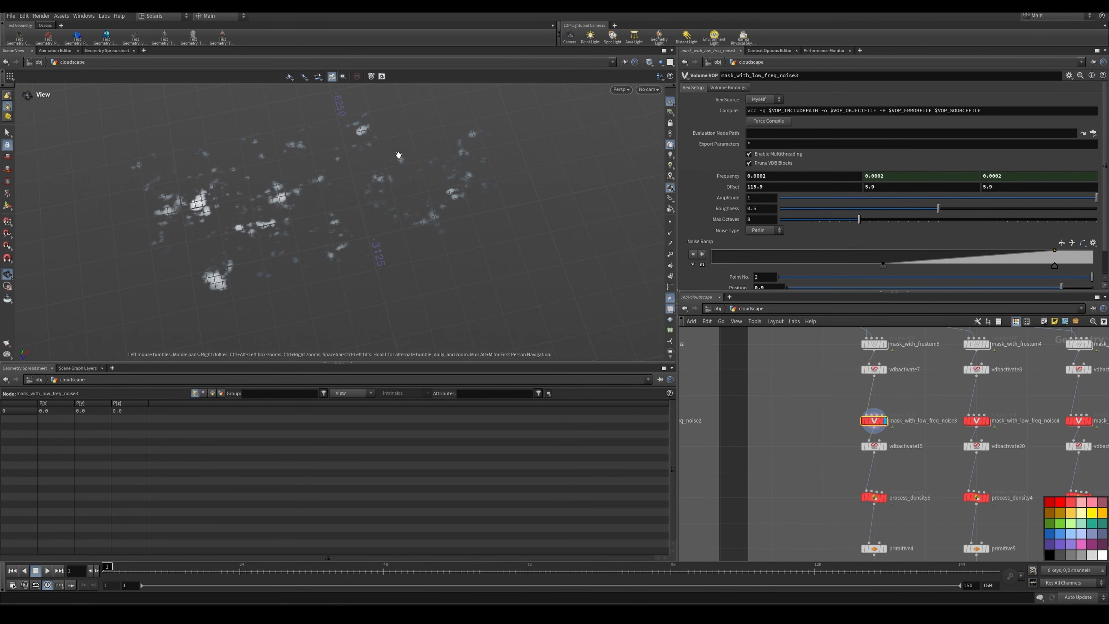
Step: Display vdbactivate19 and set the viewport shading to Smooth Wire Shaded to examine the volume's bounds
scroll(829, 454, "down", 2)
middle_click_drag(849, 448, 839, 382)
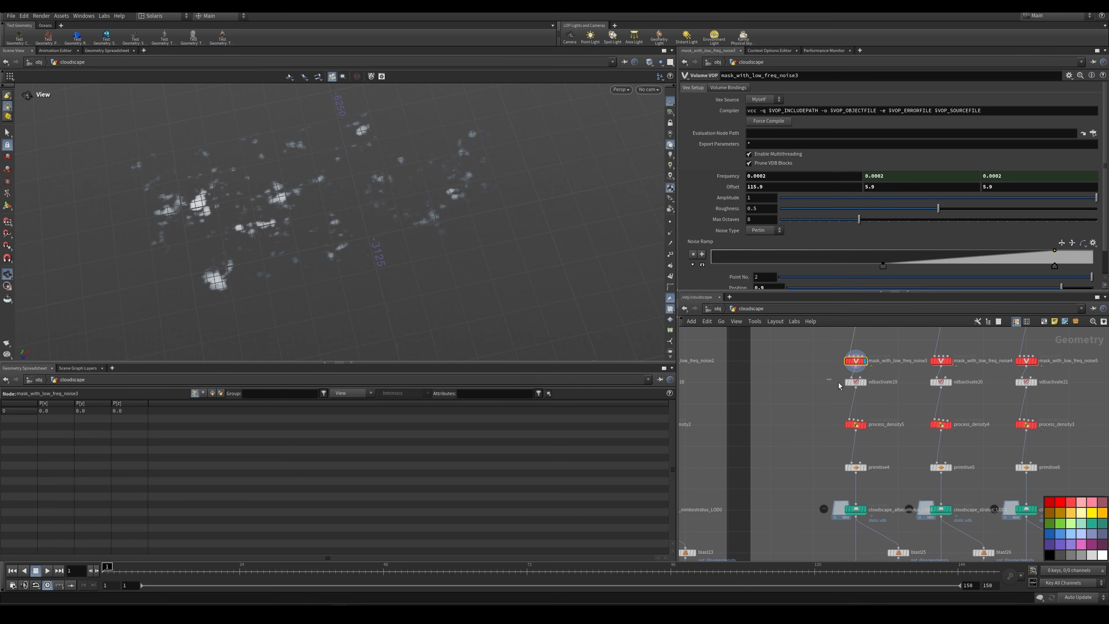
left_click(851, 382)
scroll(867, 385, "up", 2)
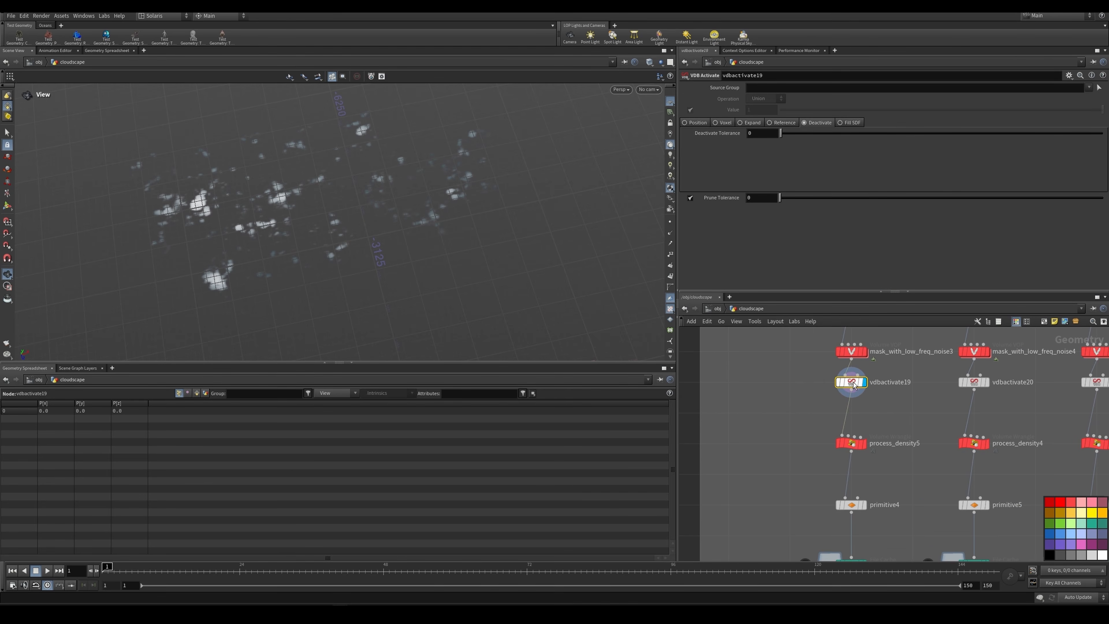
left_click(649, 63)
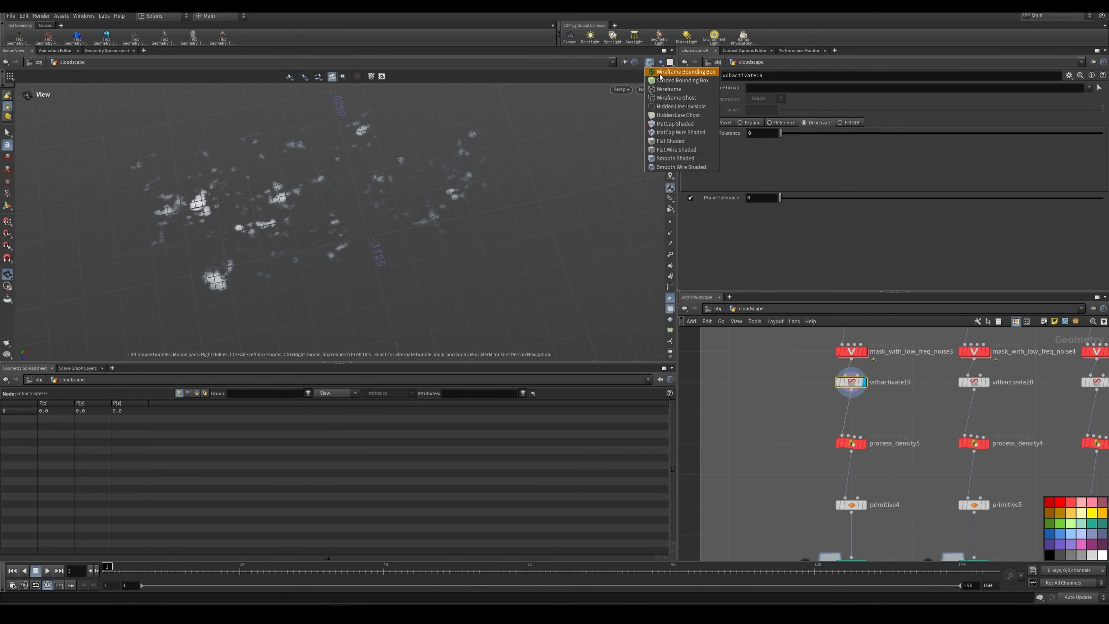
left_click(673, 160)
Step: Display process_density5 to examine the effect of its density multiplier on the LOD1 altocumulus clouds
middle_click_drag(822, 398, 815, 356)
left_click(858, 404)
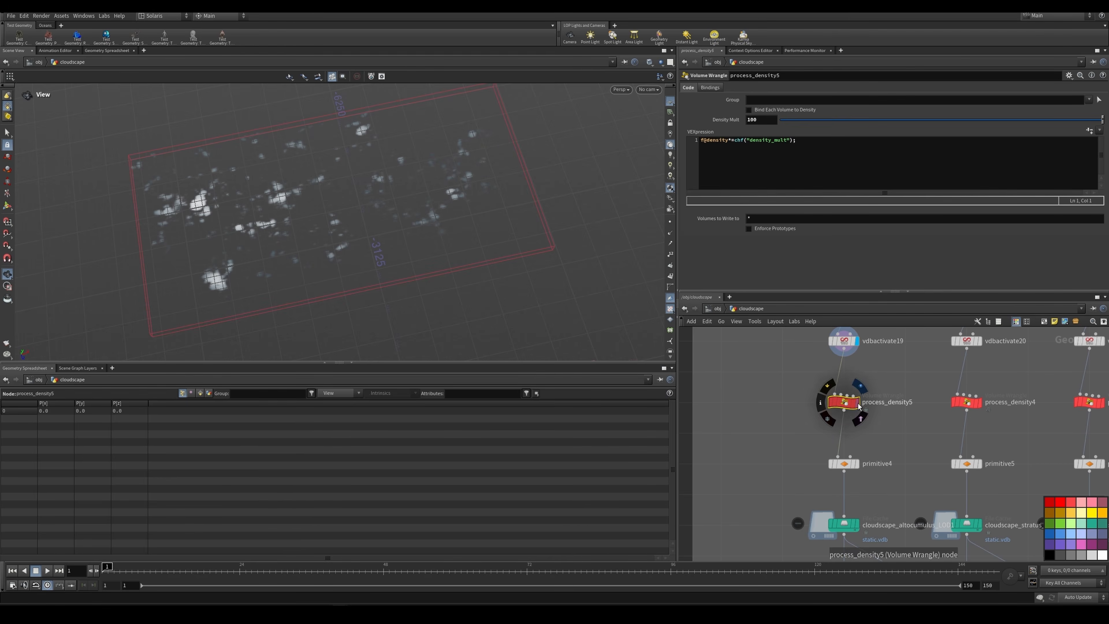
left_click(860, 386)
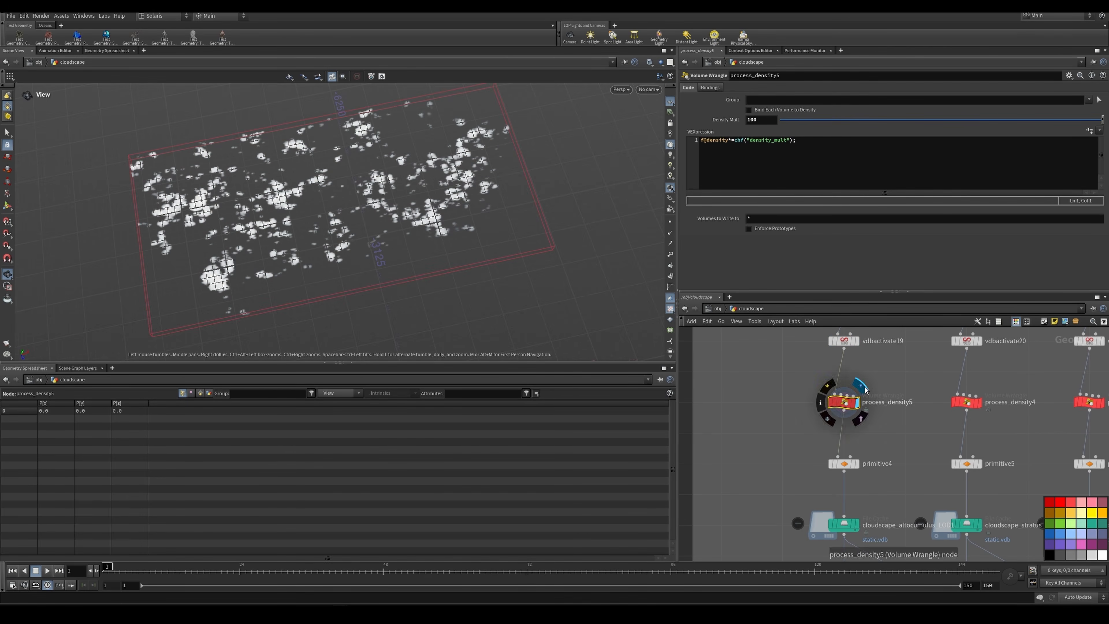
Step: Display the cloudscape_altocumulus_LOD0 file cache in the LOD0 network and frame its clouds
scroll(864, 388, "down", 8)
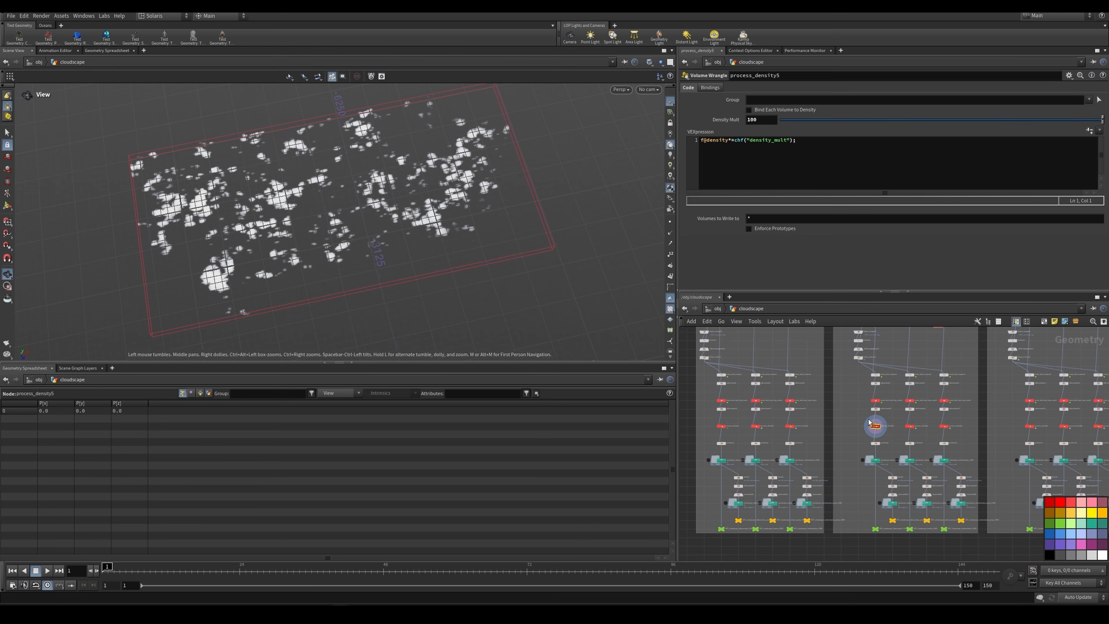
scroll(869, 423, "up", 5)
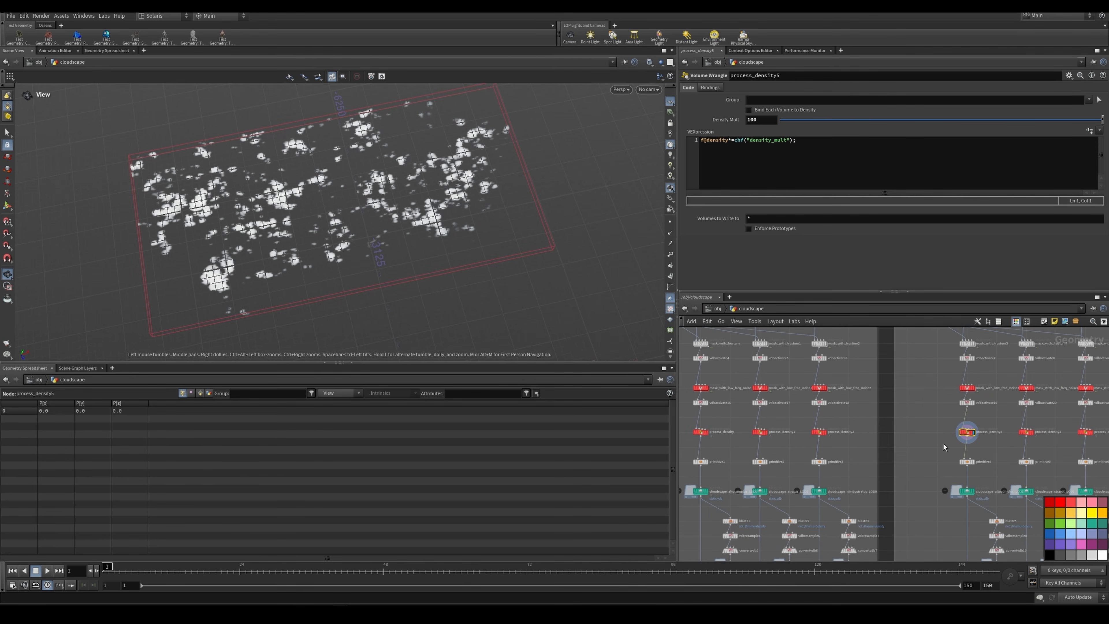
scroll(943, 444, "down", 6)
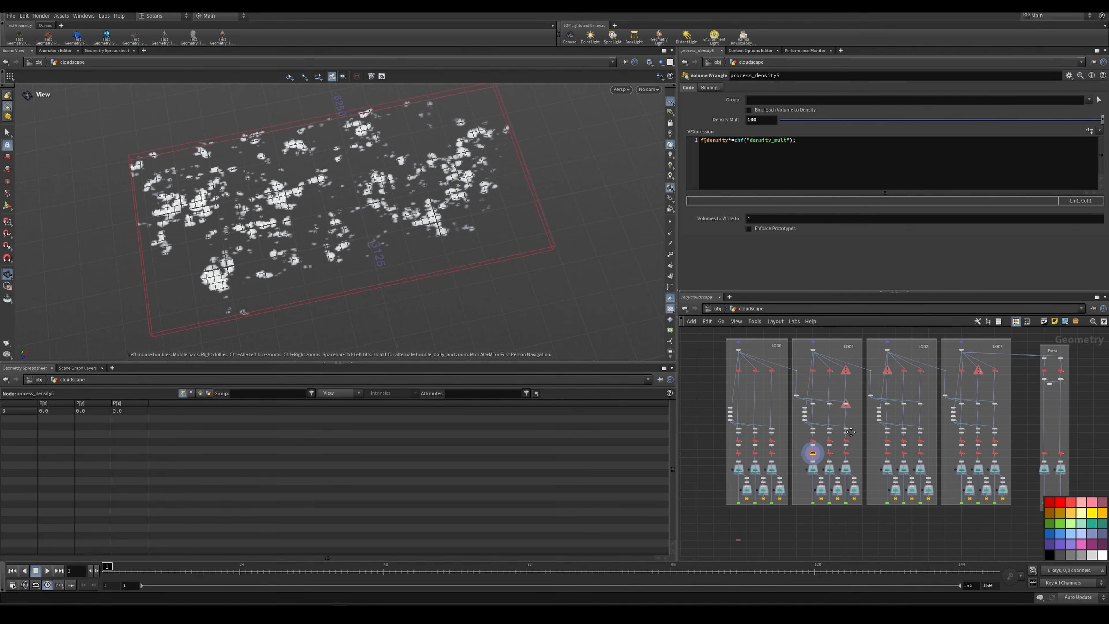
middle_click_drag(851, 431, 840, 436)
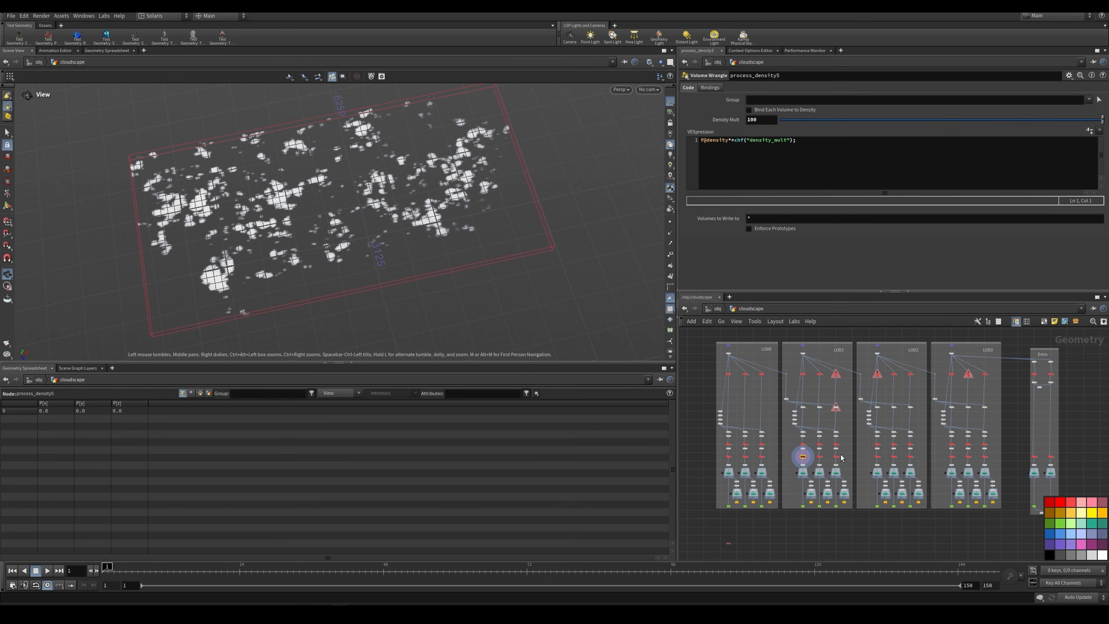
scroll(841, 458, "up", 6)
left_click(771, 439)
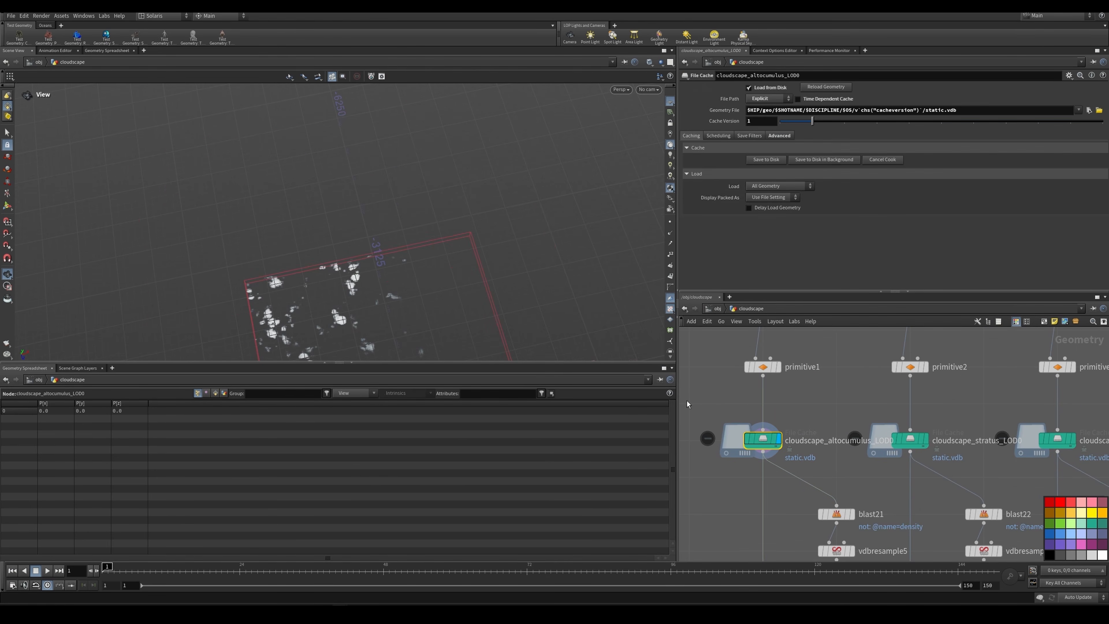
key("f")
Step: Inspect the LOD0 altocumulus proxy branch from blast21 to convertvdb5, and examine the displayed polygon clouds
scroll(815, 414, "down", 6)
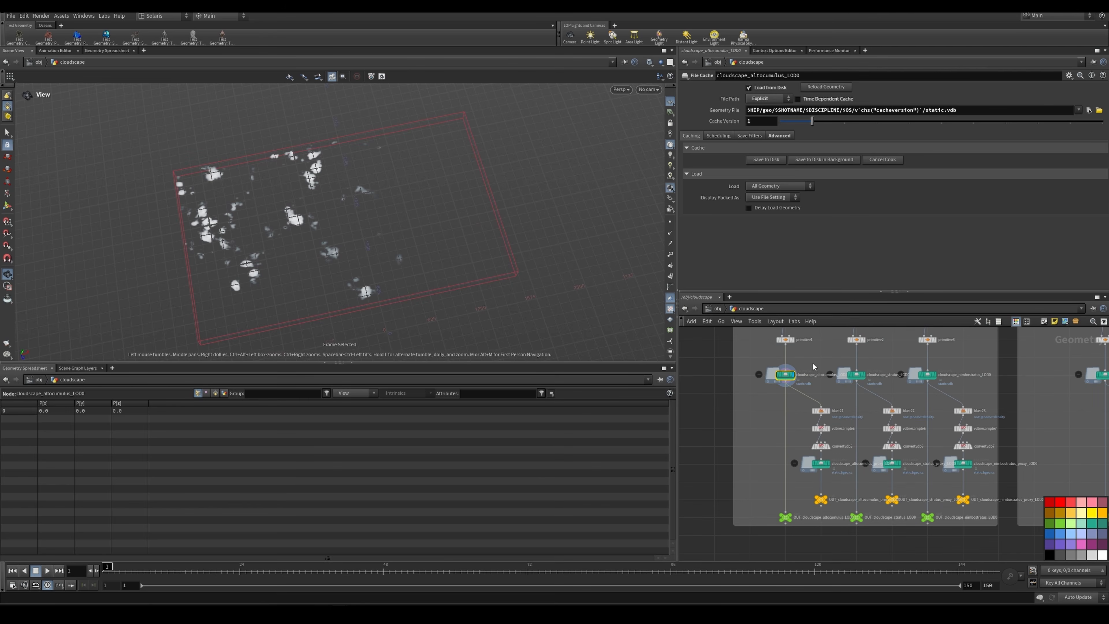
scroll(826, 411, "up", 3)
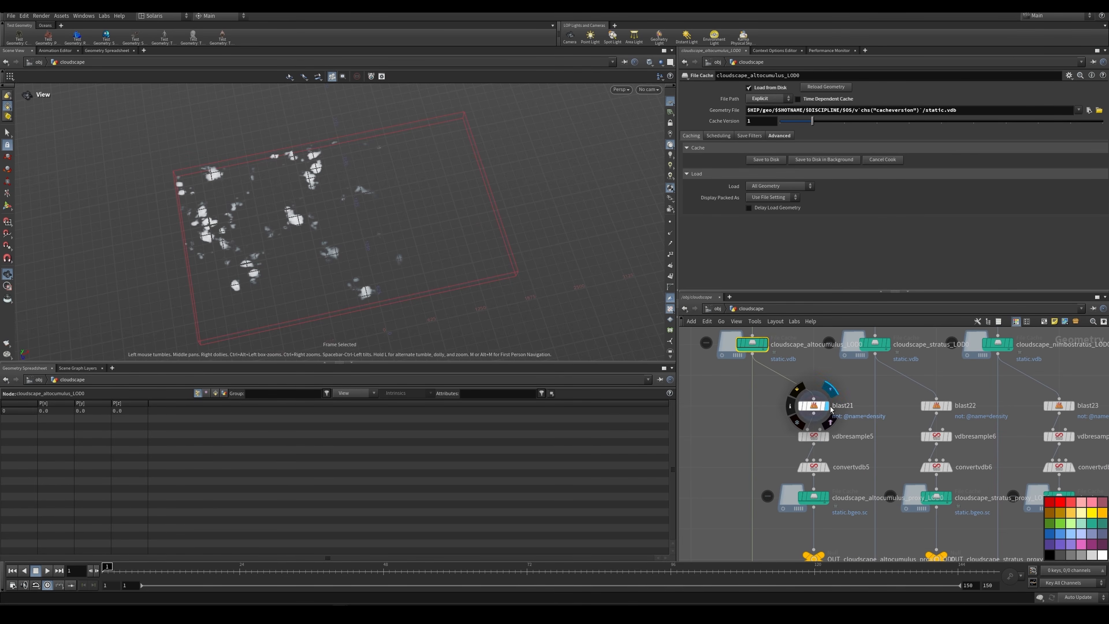
left_click(815, 406)
left_click(814, 466)
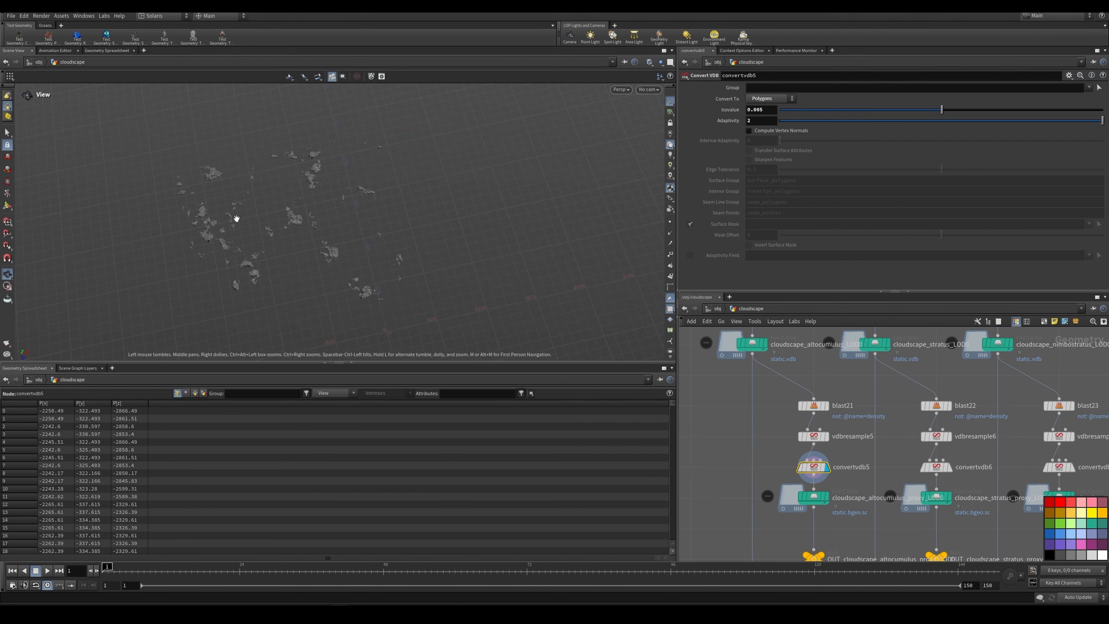
left_click_drag(236, 218, 323, 167)
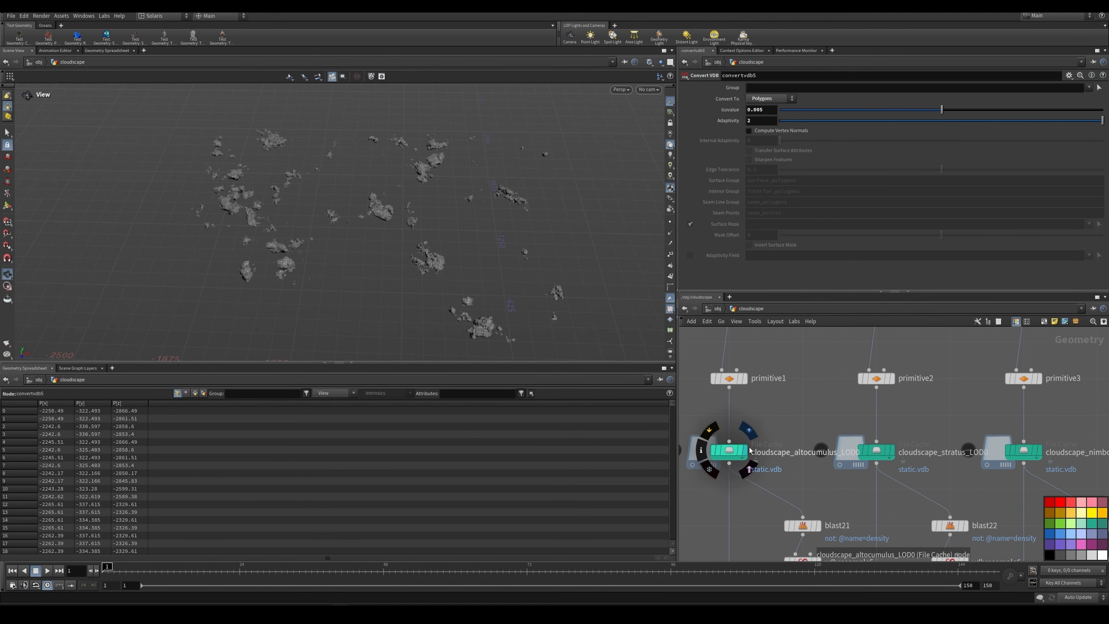
Step: Switch the display back to the cloudscape_altocumulus_LOD0 file cache and examine its cached clouds
left_click(747, 447)
scroll(792, 430, "down", 4)
scroll(733, 442, "up", 2)
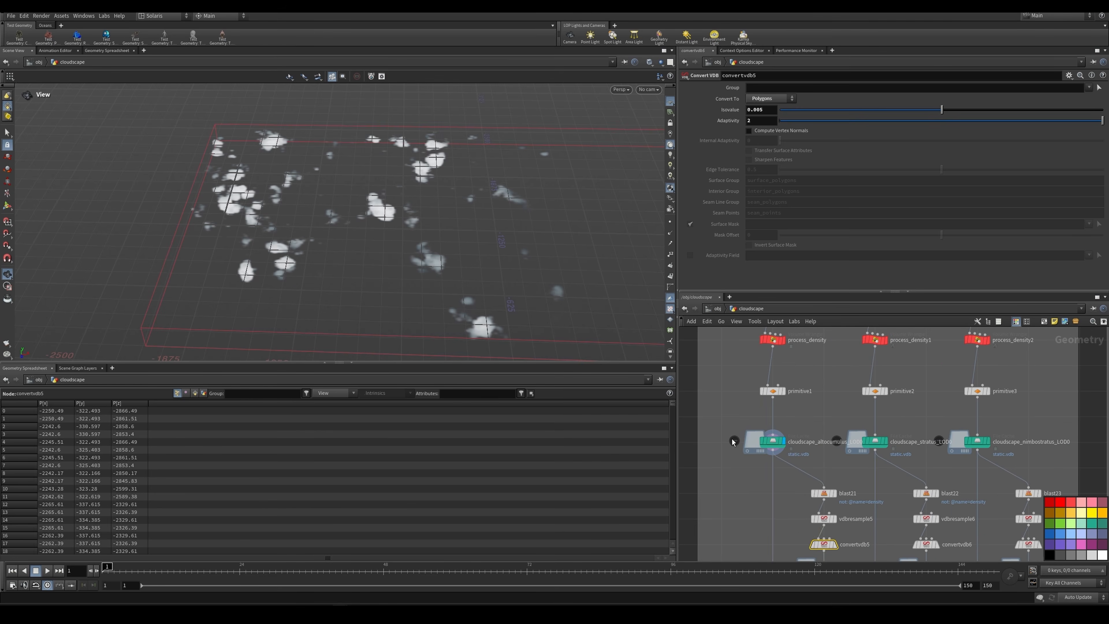
left_click(771, 441)
left_click_drag(430, 217, 448, 219)
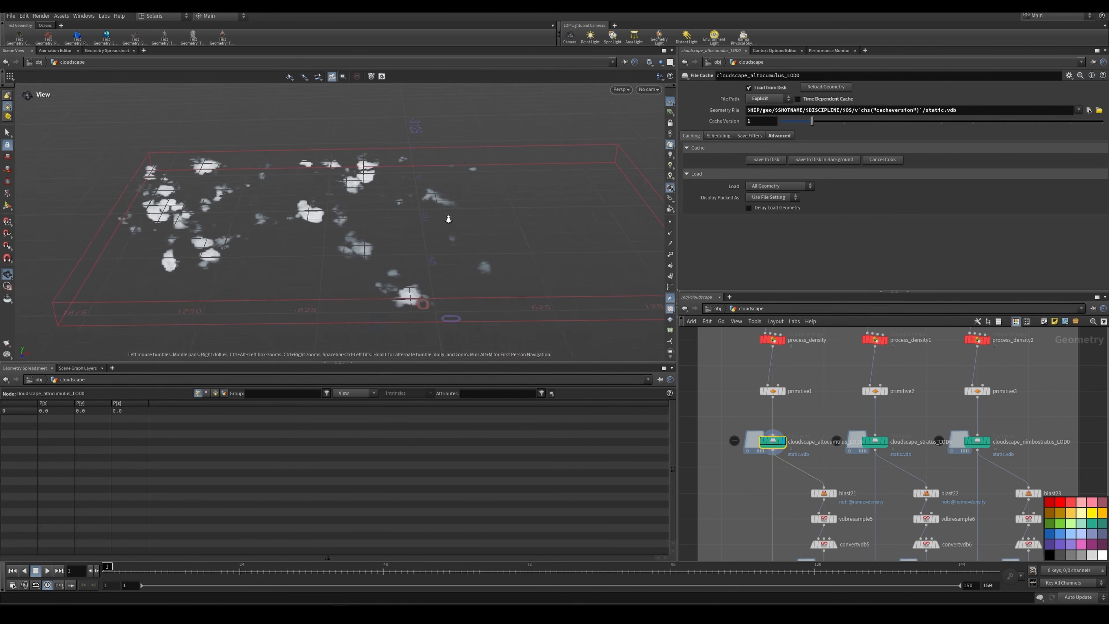
right_click_drag(448, 219, 439, 215)
Step: Display the cloudscape_stratus_LOD0 and cloudscape_nimbostratus_LOD0 file caches in turn to examine each cached layer
left_click(875, 441)
left_click(885, 441)
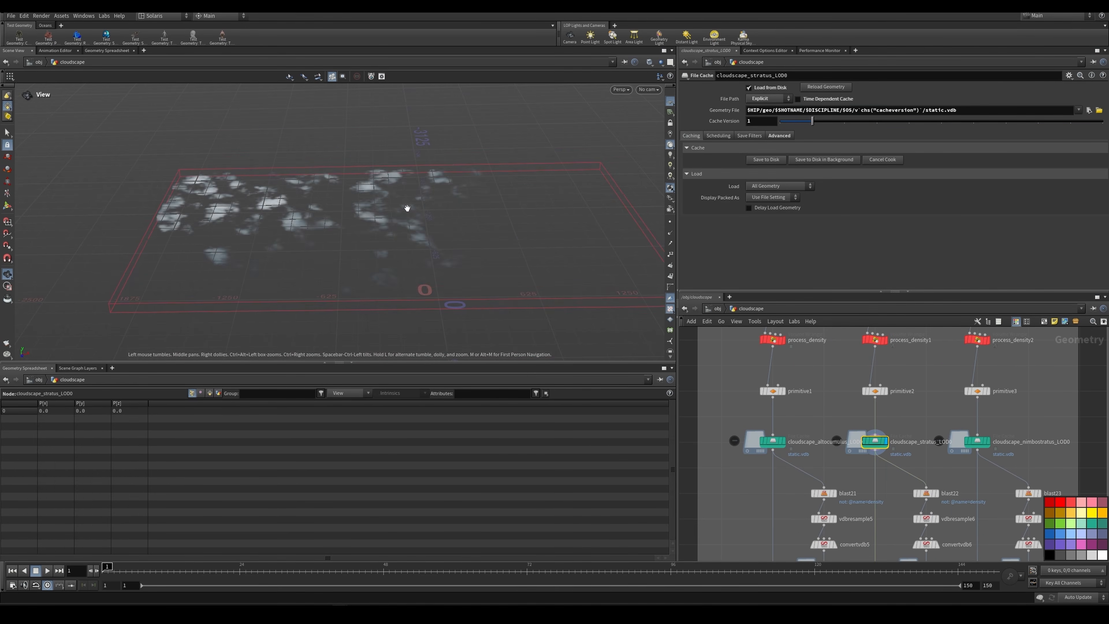
left_click(979, 443)
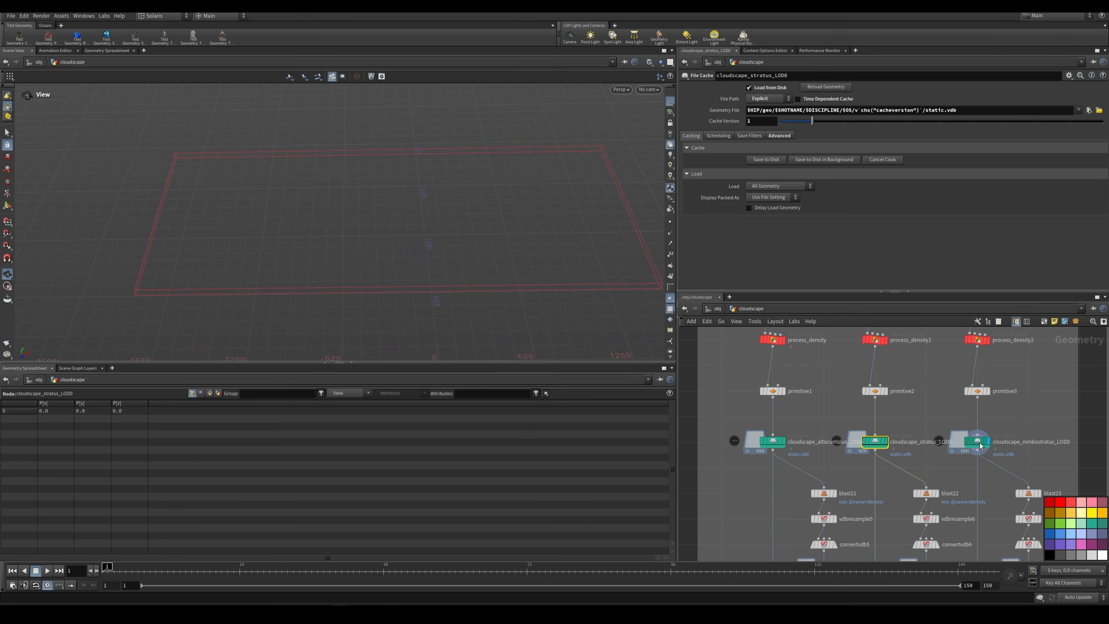
left_click(979, 445)
left_click_drag(471, 191, 434, 254)
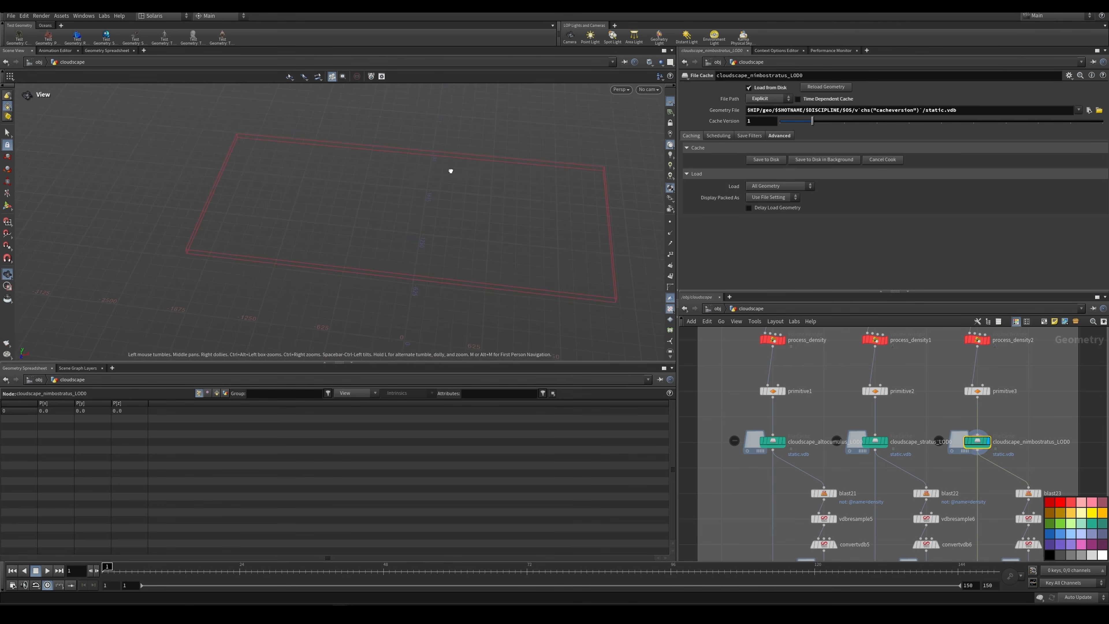
left_click_drag(450, 171, 451, 158)
left_click_drag(462, 197, 465, 197)
Step: Display the cloudscape_altocumulus_LOD1 file cache in the LOD1 network and frame its clouds
scroll(962, 406, "down", 3)
middle_click_drag(978, 408, 756, 397)
scroll(887, 426, "up", 2)
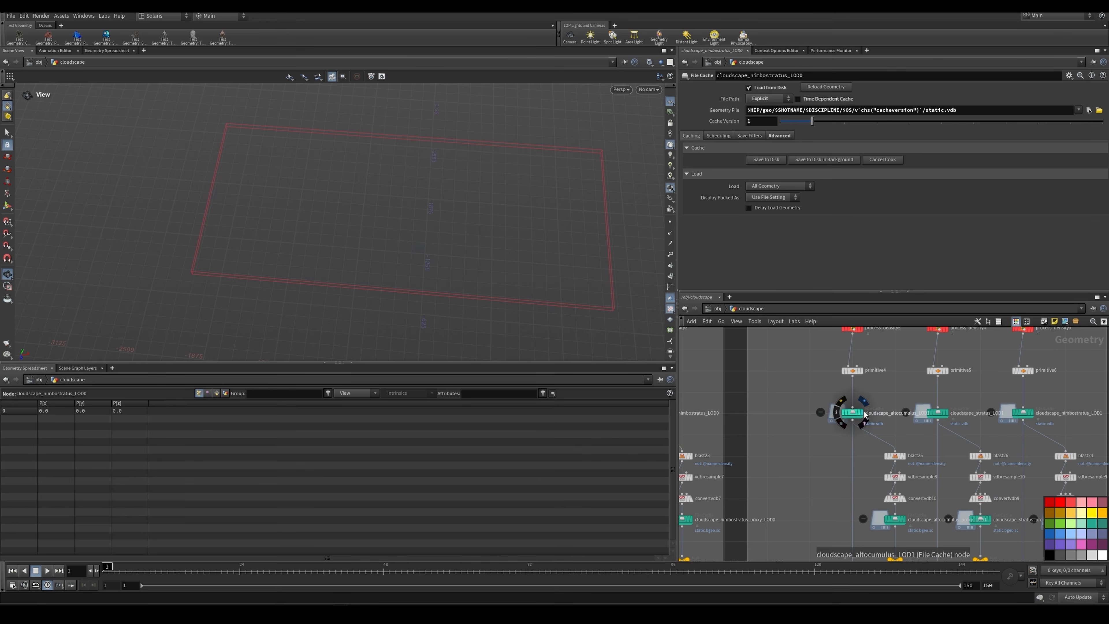
left_click(865, 415)
key("f")
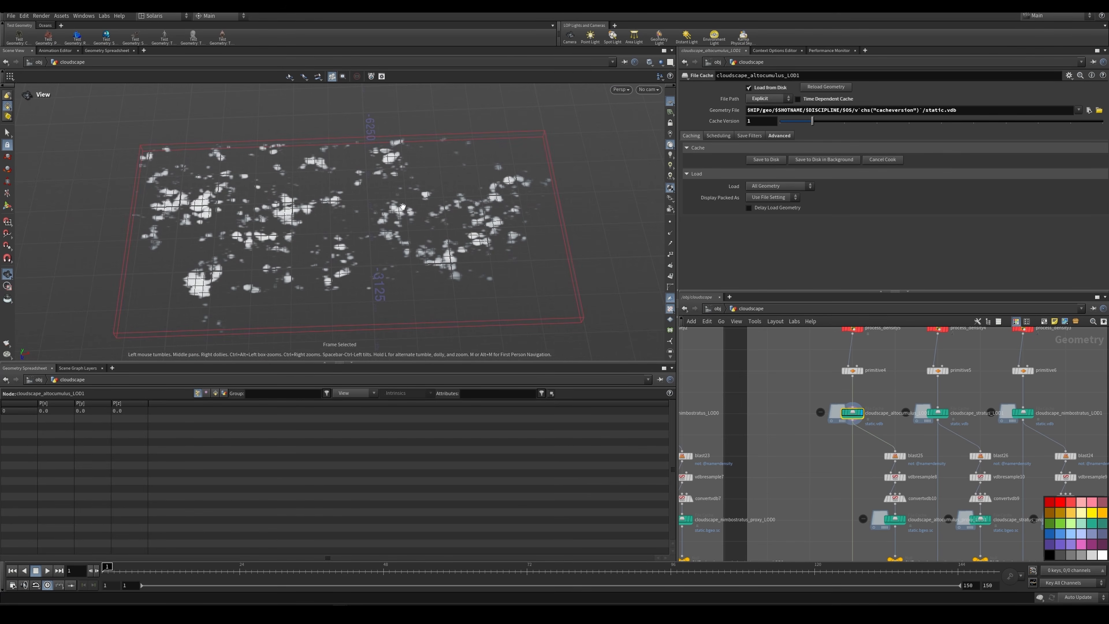
Step: Display the cloudscape_stratus_LOD1 and cloudscape_nimbostratus_LOD1 file caches in turn to examine each cached layer
scroll(948, 414, "up", 2)
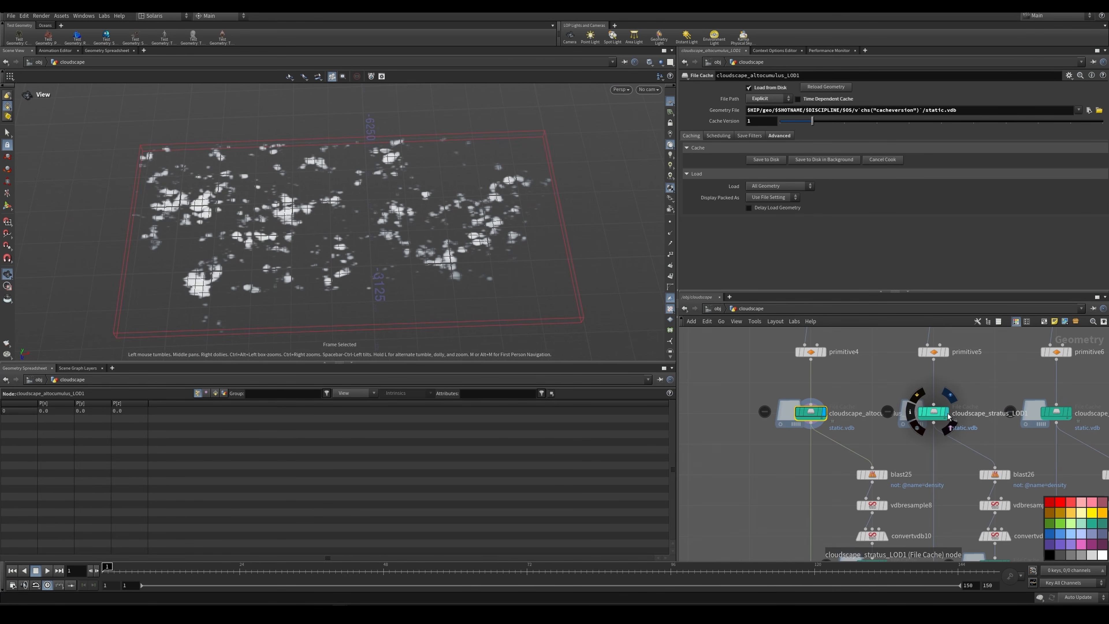
left_click(938, 413)
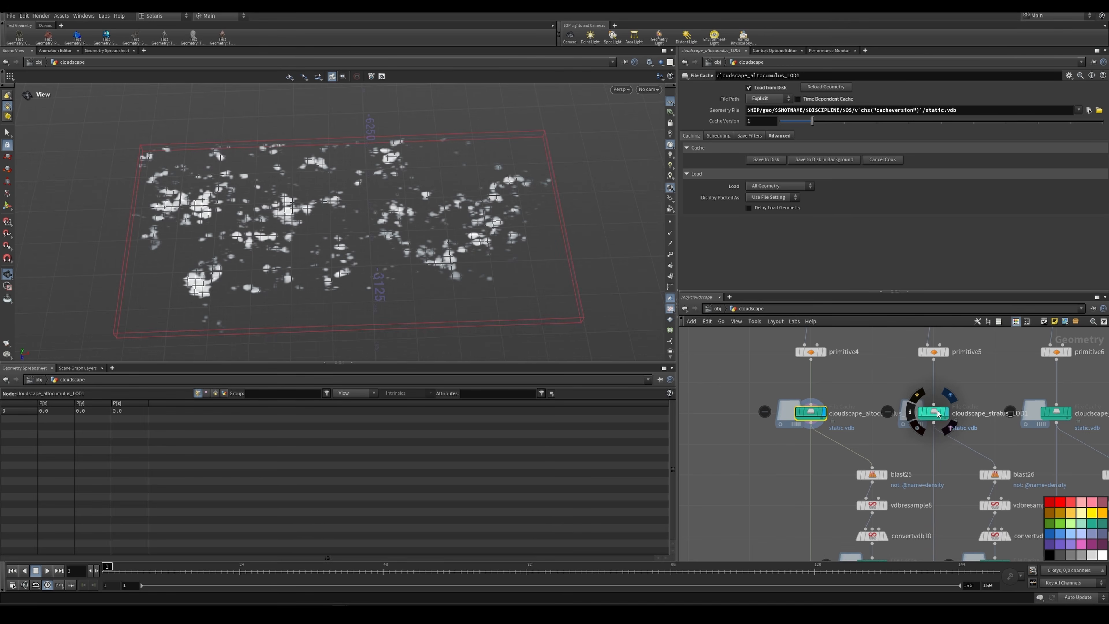
middle_click_drag(1036, 398, 931, 388)
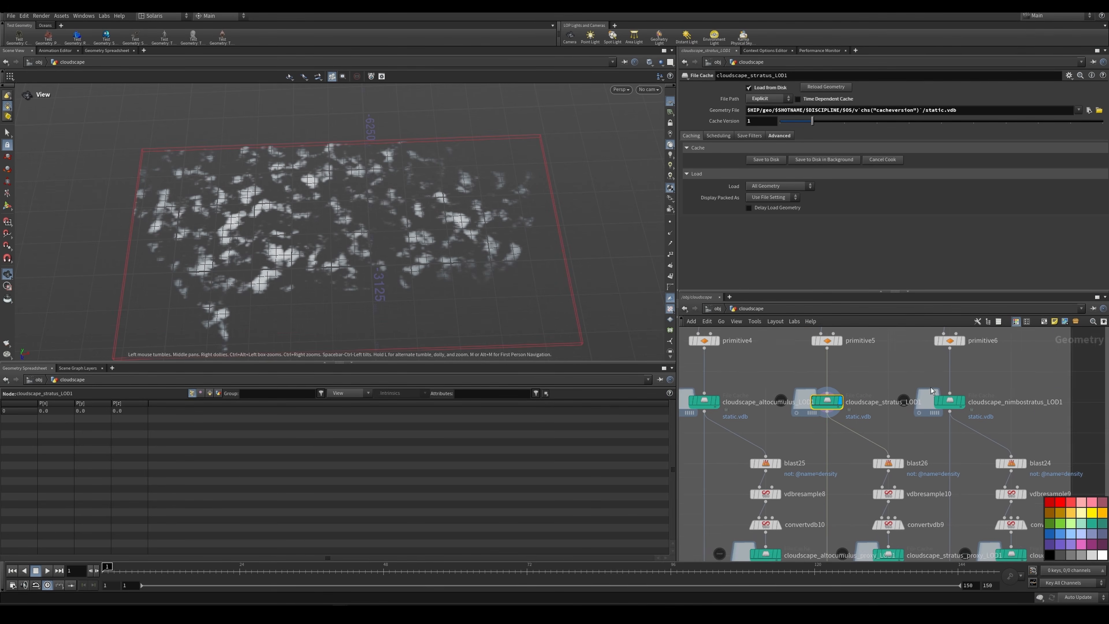
scroll(964, 396, "up", 2)
left_click(966, 403)
mouse_move(450, 185)
left_mouse_down()
mouse_move(431, 188)
mouse_move(418, 163)
mouse_move(463, 188)
left_mouse_up()
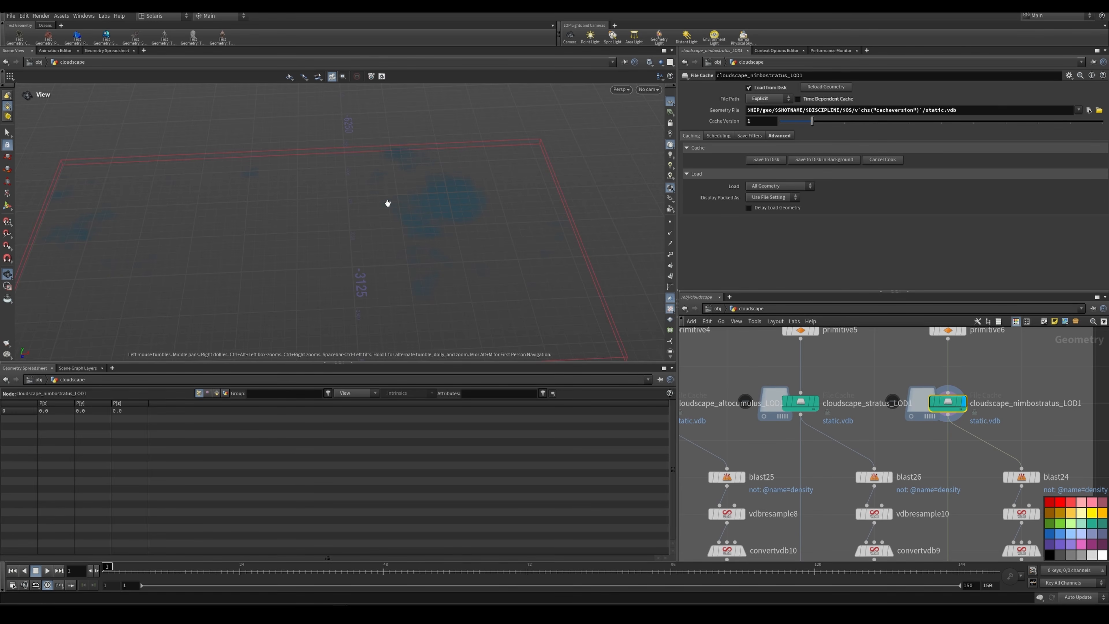
left_click_drag(387, 203, 376, 136)
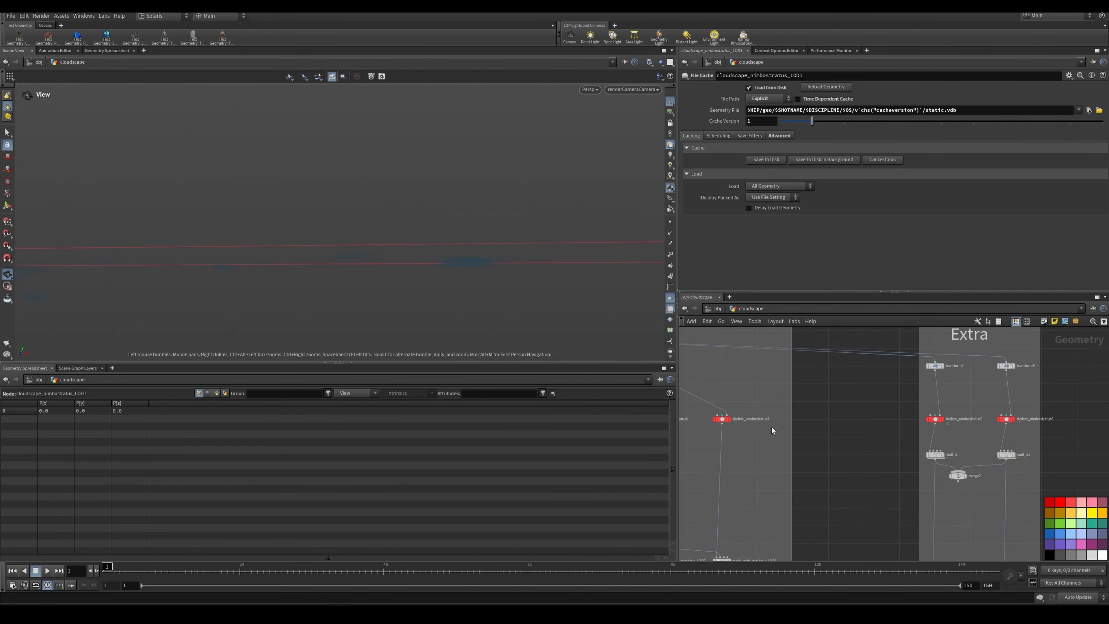
Step: Turn off the 3D texture resolution limit in the viewport's display options and close the dialog
scroll(812, 426, "down", 9)
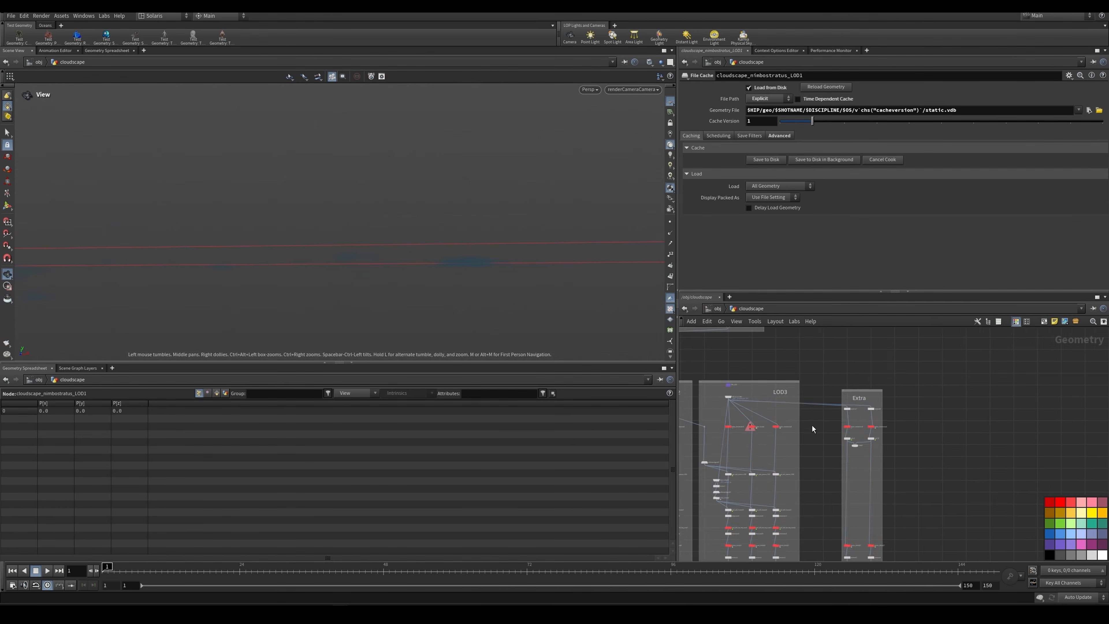
middle_click_drag(812, 425, 909, 418)
scroll(702, 502, "up", 3)
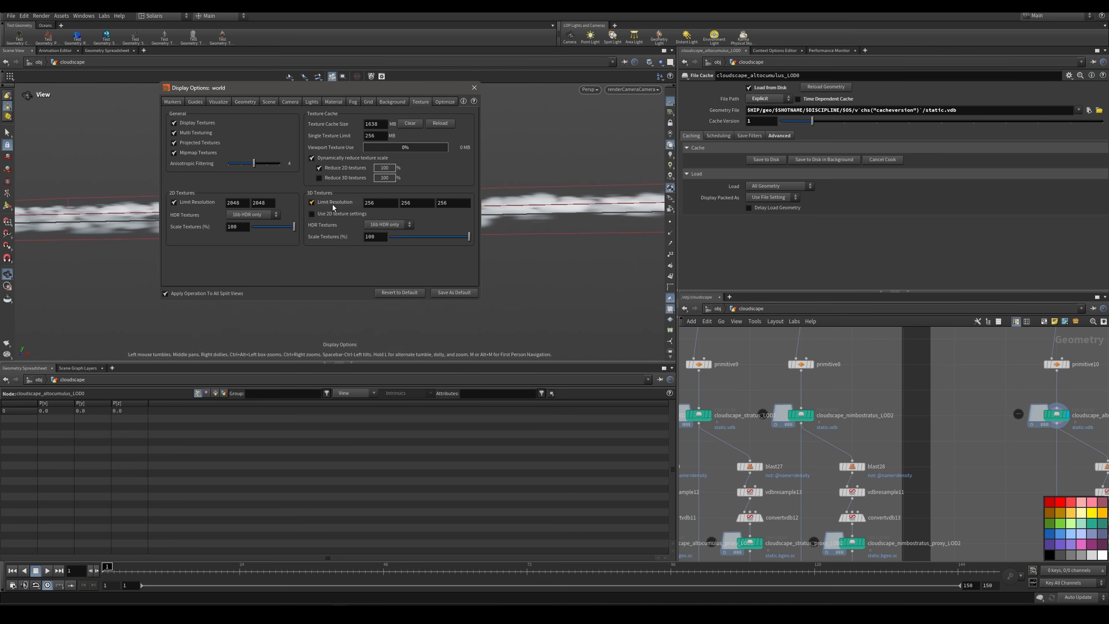
left_click(333, 205)
left_click(474, 89)
Step: Select the cloudscape_altocumulus_LOD3 file cache to examine its clouds through the render camera
middle_click_drag(1067, 421, 994, 396)
scroll(994, 396, "up", 2)
left_click(977, 388)
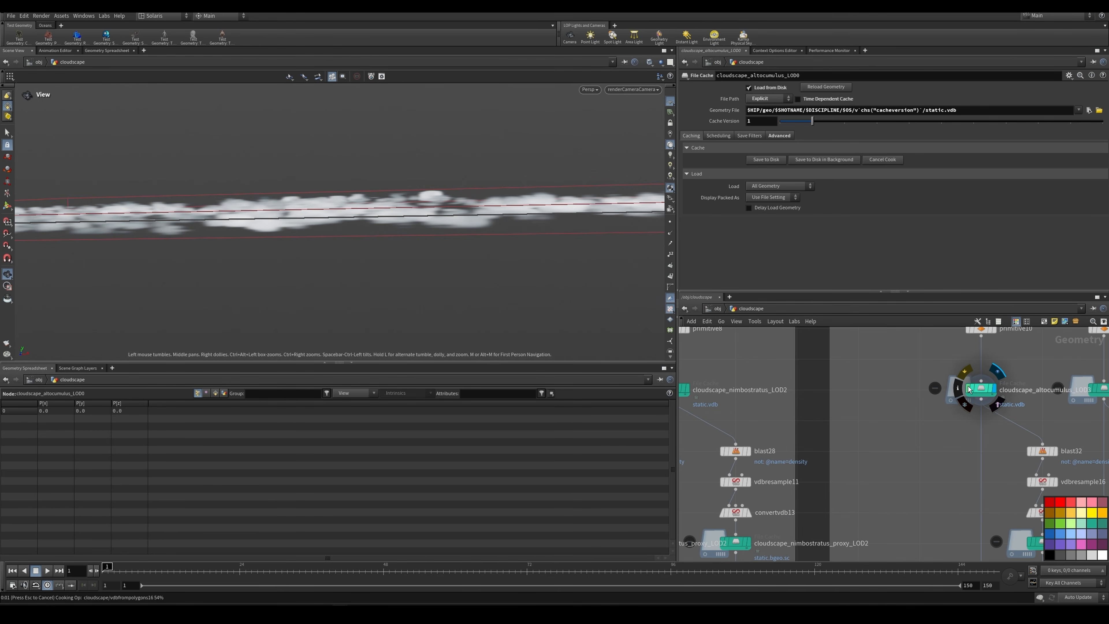
Step: Display the OUT_cloudscape_altocumulus_LOD2 and OUT_cloudscape_altocumulus_LOD1 nulls in turn to compare their clouds through the render camera
scroll(842, 418, "down", 8)
scroll(842, 426, "up", 6)
scroll(801, 429, "up", 2)
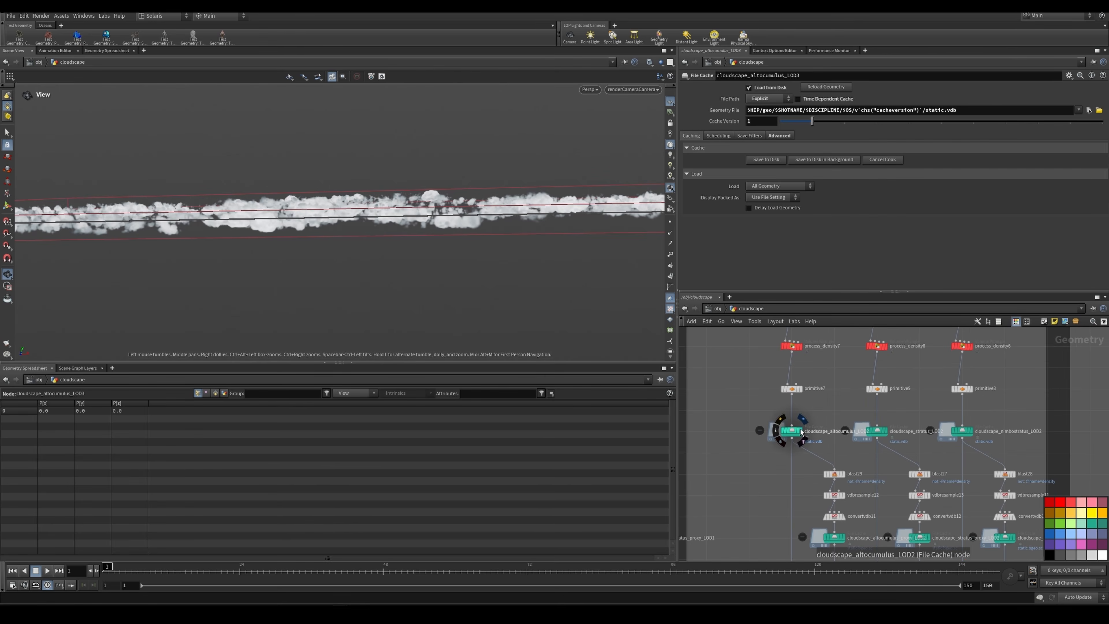
left_click(768, 451)
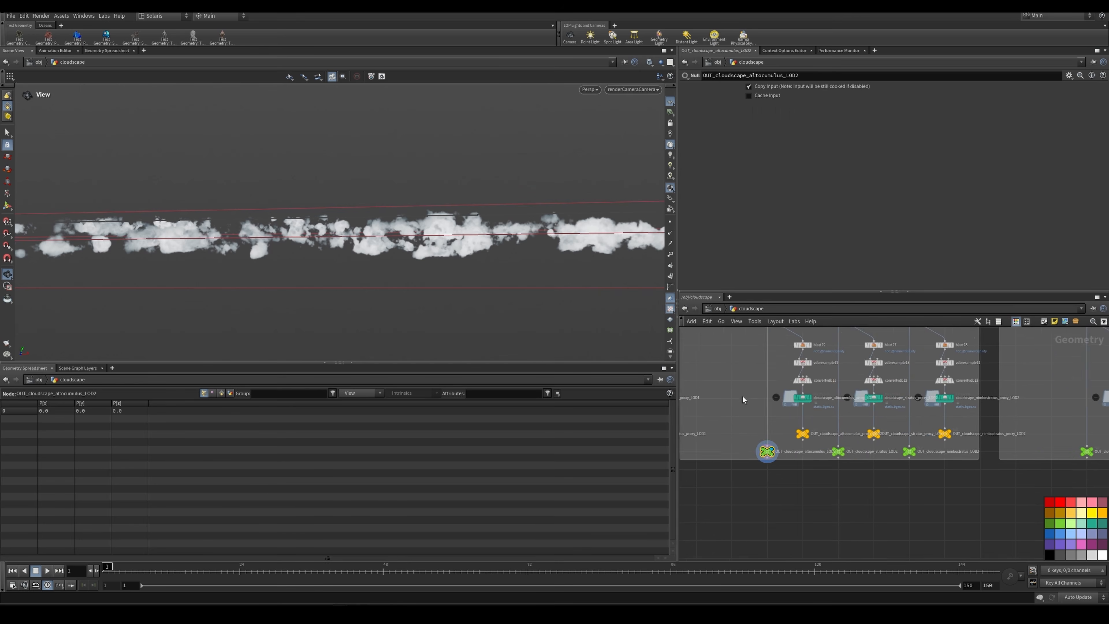
scroll(742, 397, "down", 1)
middle_click_drag(743, 396, 1052, 426)
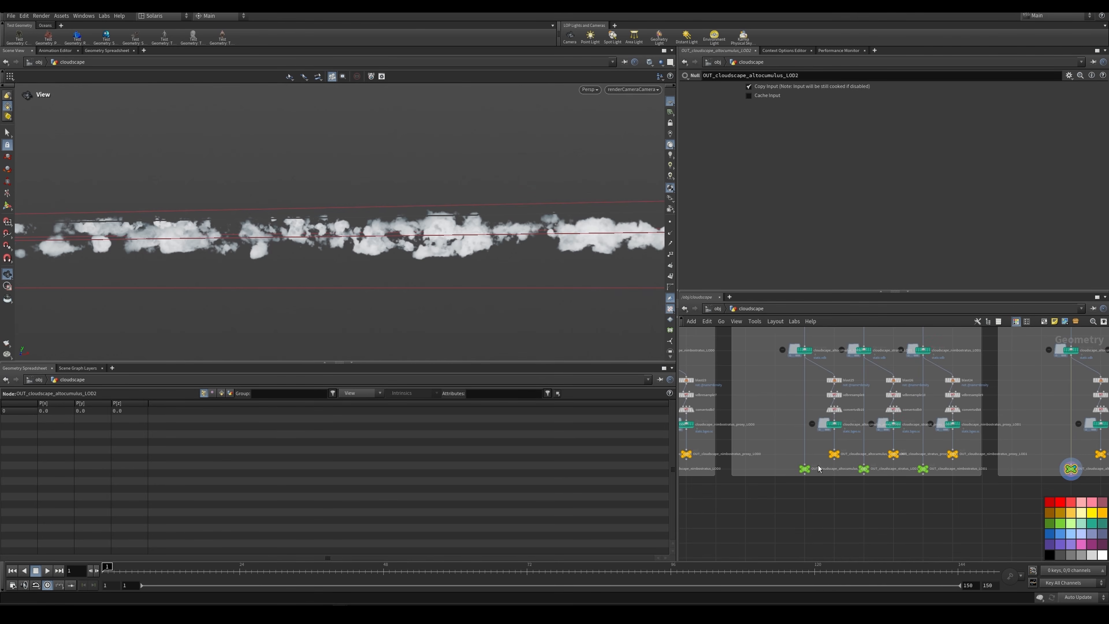
scroll(805, 466, "up", 3)
left_click(803, 467)
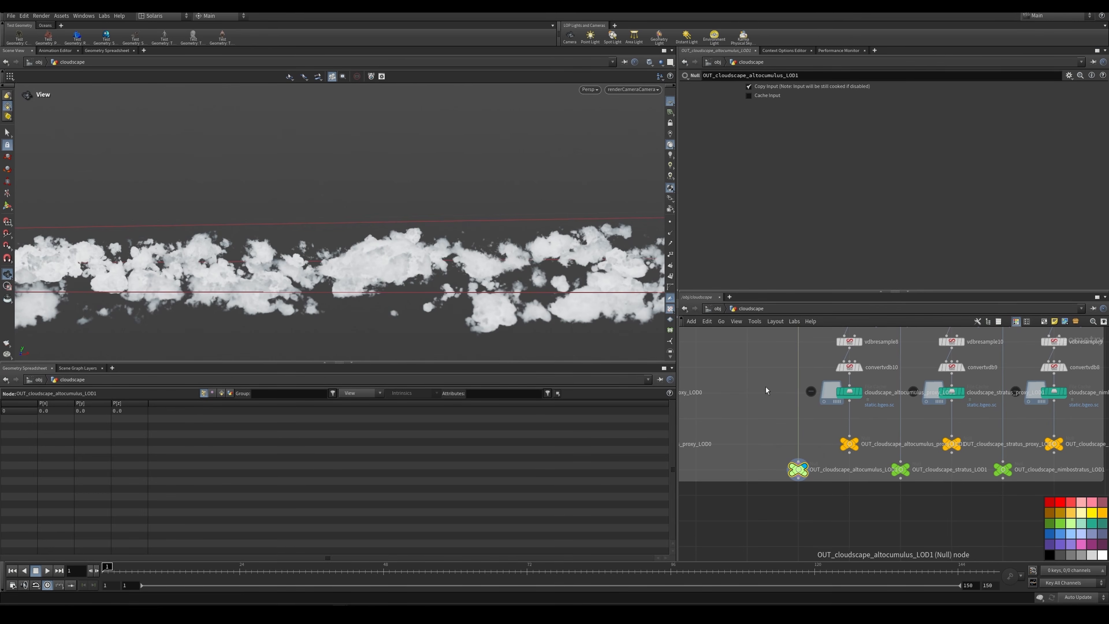
Step: Display the cloudscape_altocumulus_LOD0 file cache to examine the nearest altocumulus clouds through the render camera
scroll(763, 384, "down", 4)
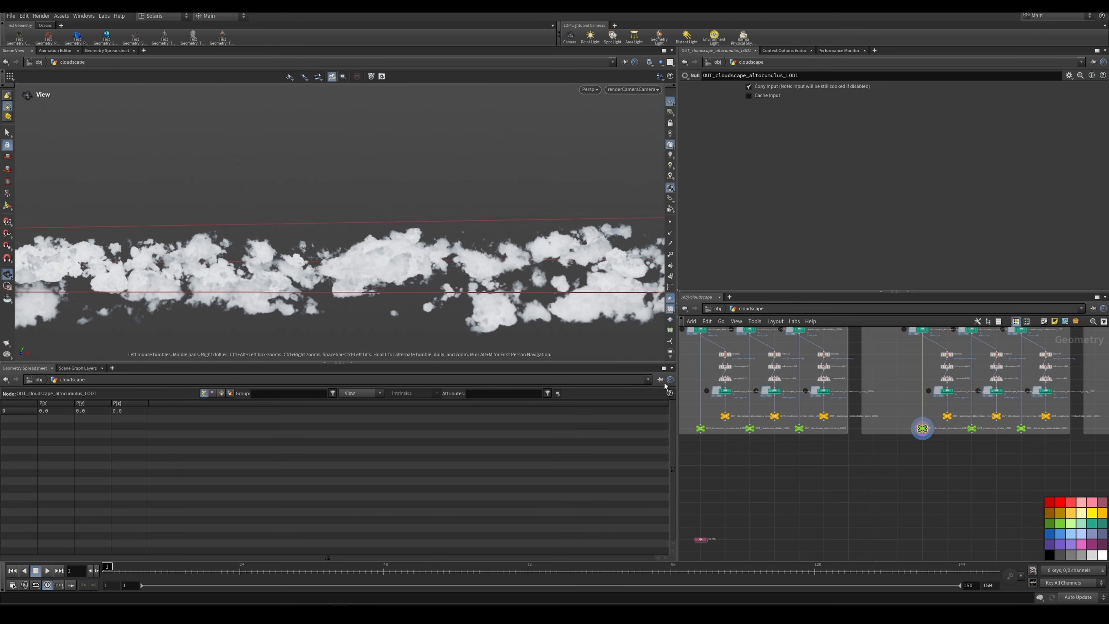
scroll(703, 349, "up", 4)
left_click(703, 400)
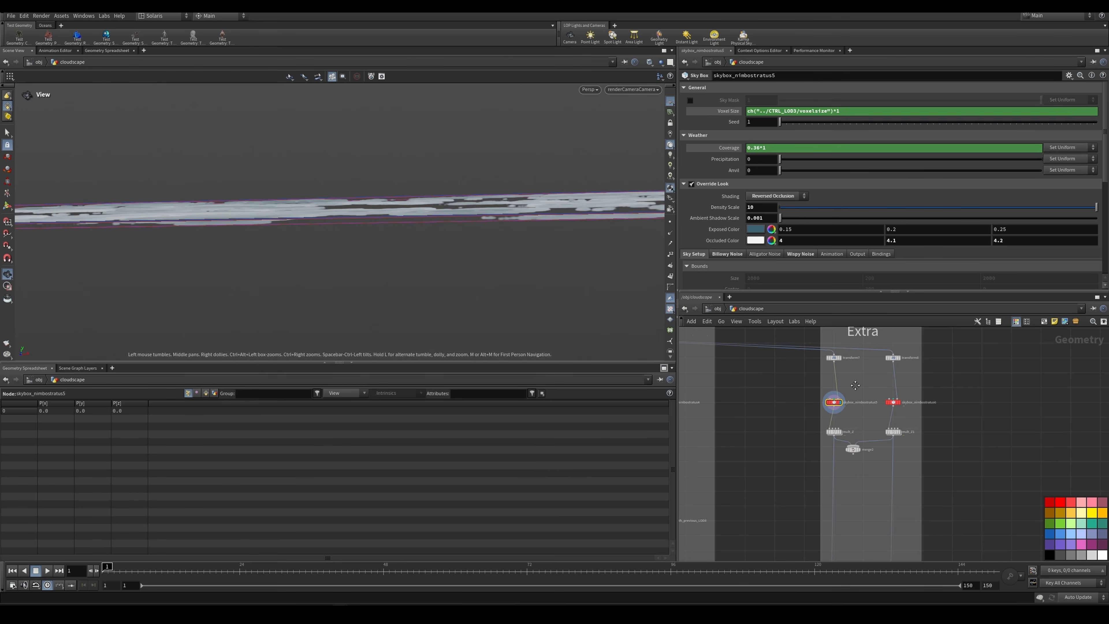
Step: Inspect the GET_bound_LOD3 object merge that feeds the Extra network
middle_click_drag(799, 367, 881, 403)
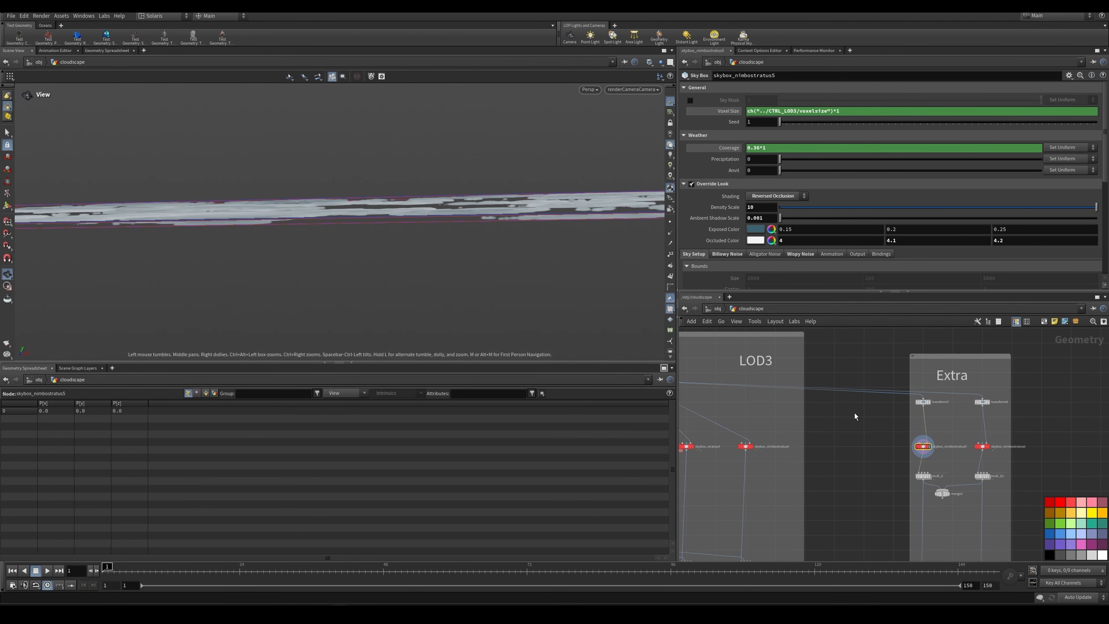
middle_click_drag(854, 412, 917, 403)
scroll(716, 353, "up", 1)
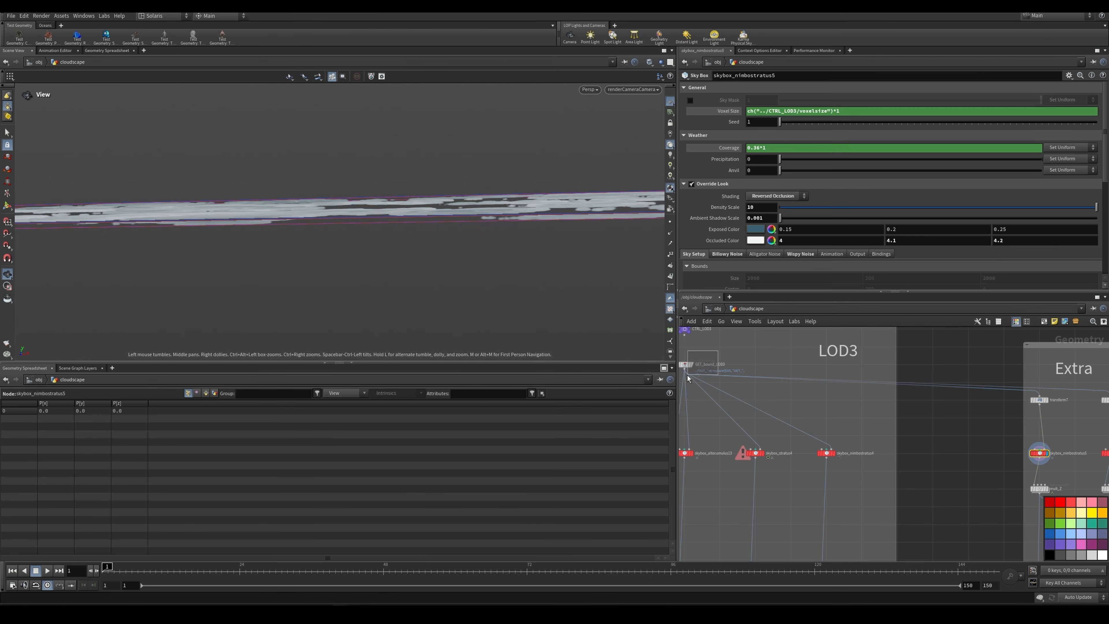
left_click_drag(688, 375, 687, 374)
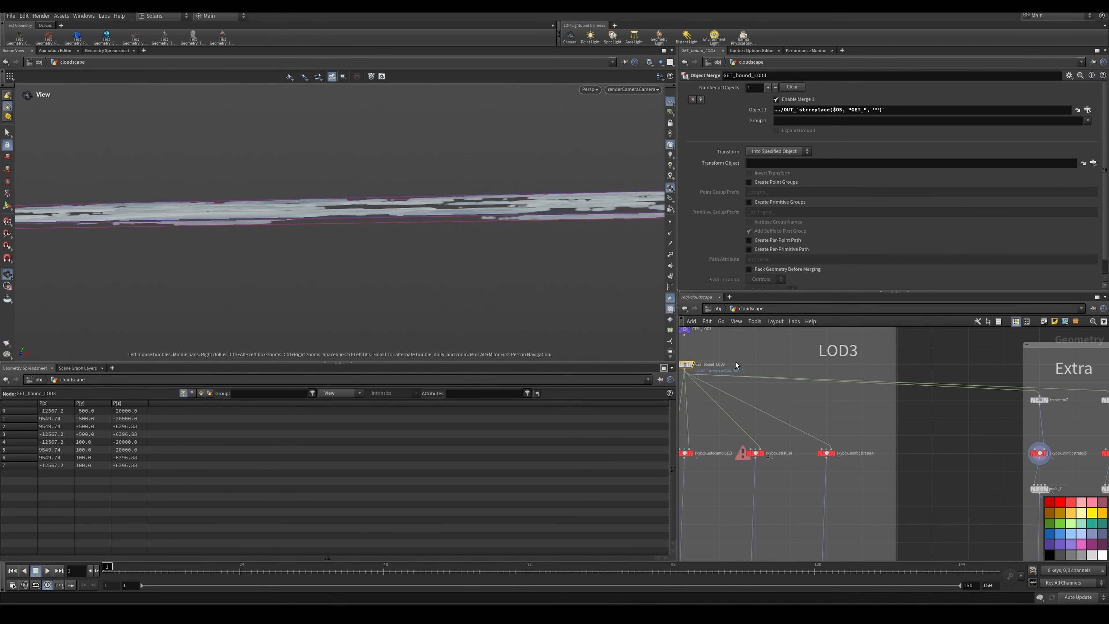
Step: Display transform7 in the Extra network and open its parameters
middle_click_drag(863, 399, 765, 387)
scroll(952, 385, "up", 3)
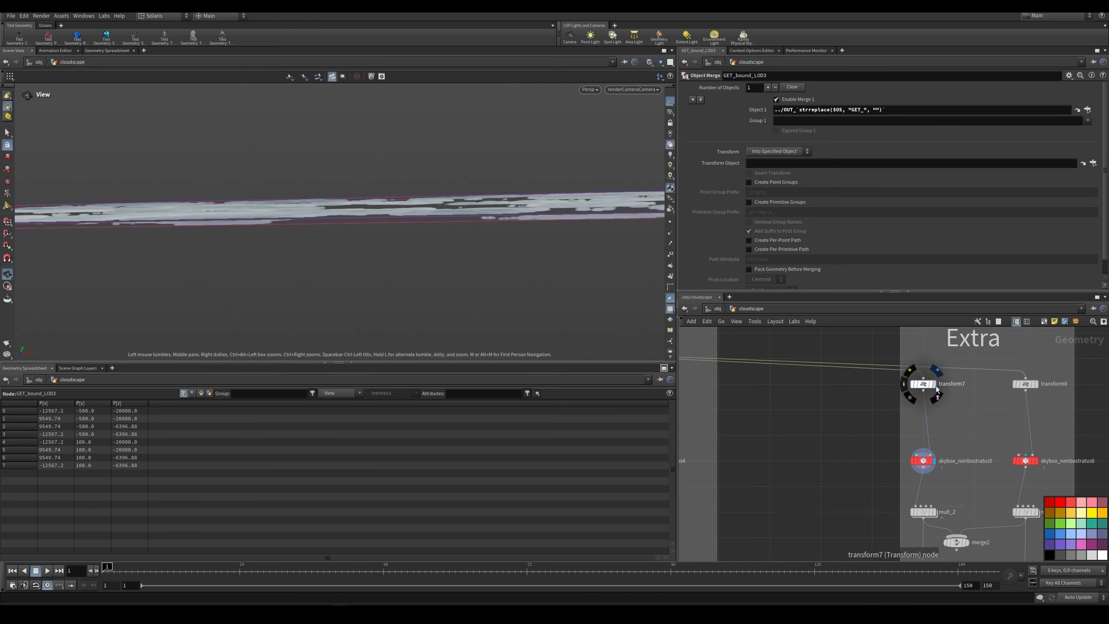
left_click(935, 388)
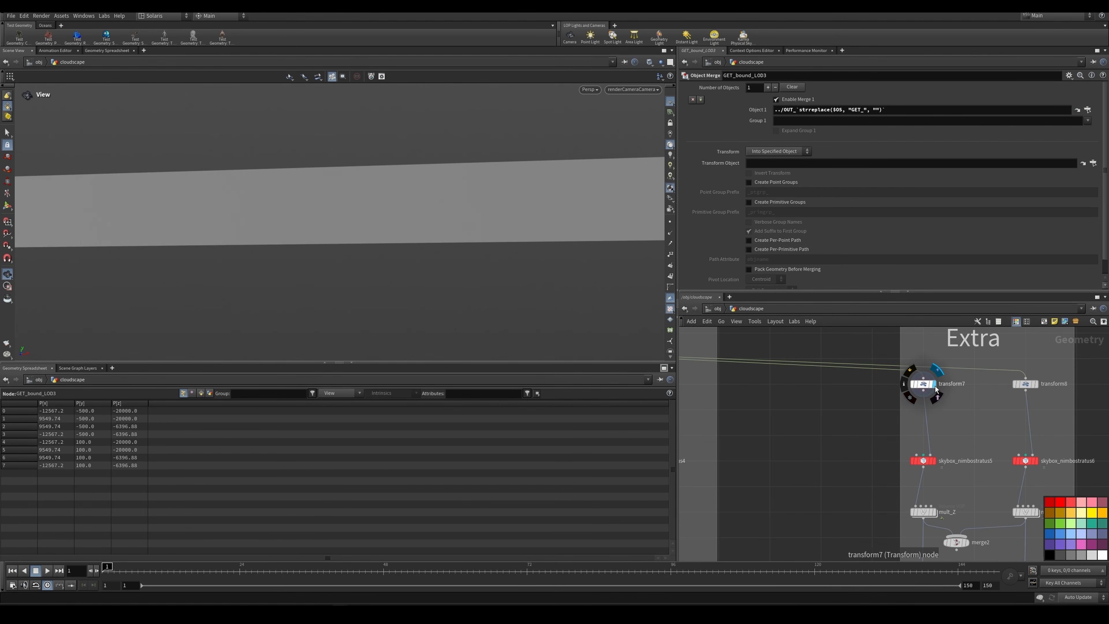
left_click(922, 385)
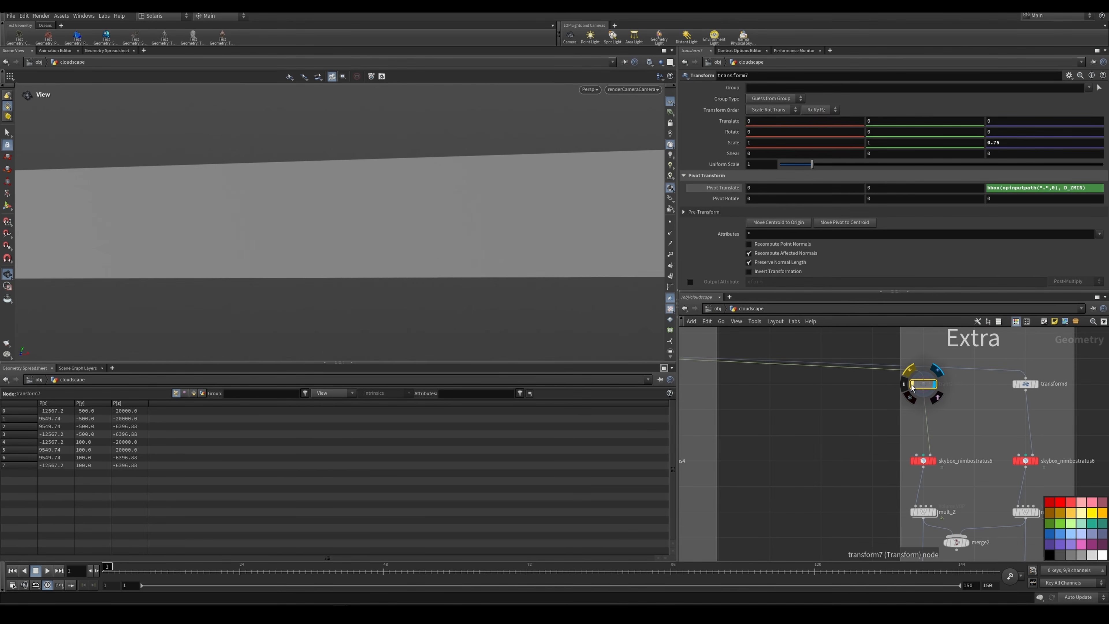
Step: Examine the scaled bounding box from outside the camera, bypassing and re-enabling transform7 to compare its depth
left_click_drag(516, 210, 466, 170)
right_click_drag(466, 170, 433, 147)
middle_click_drag(433, 146, 419, 252)
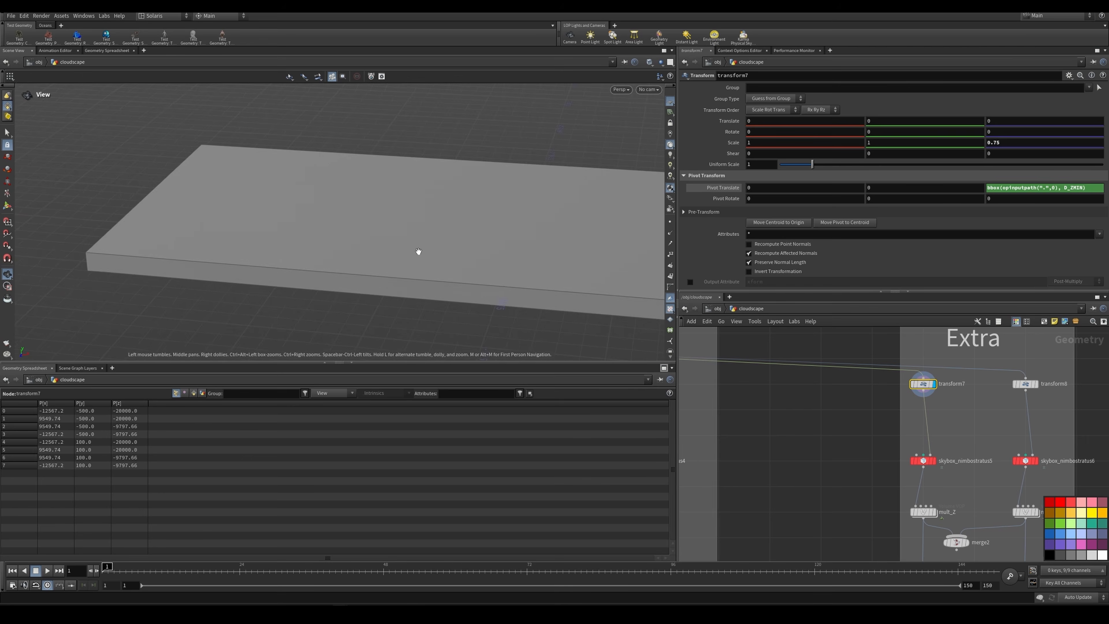
left_click_drag(419, 253, 476, 236)
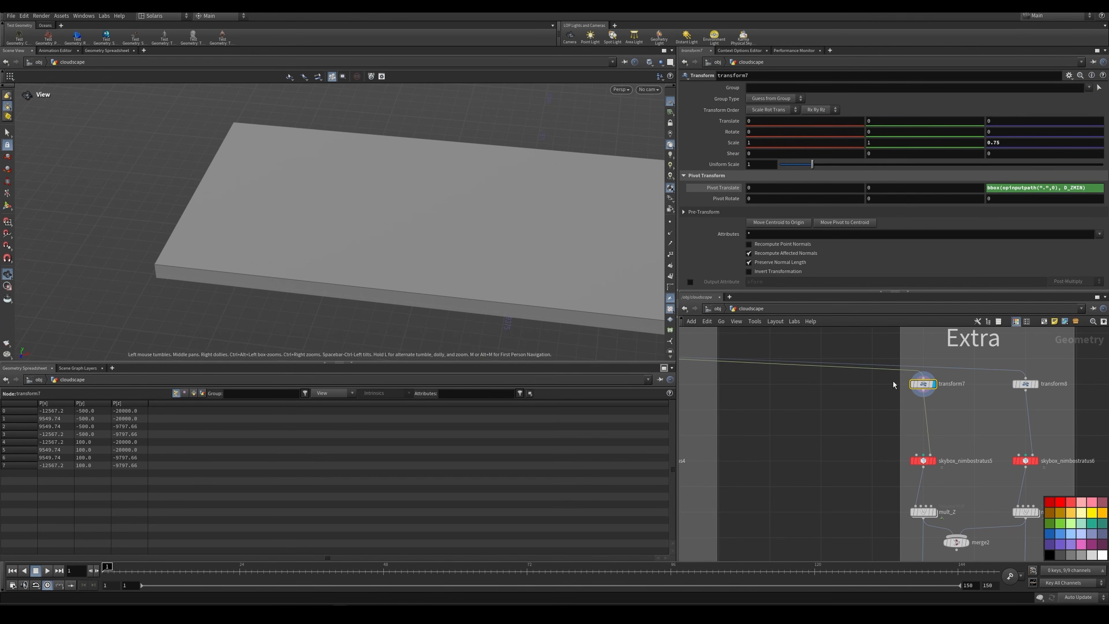
left_click(913, 384)
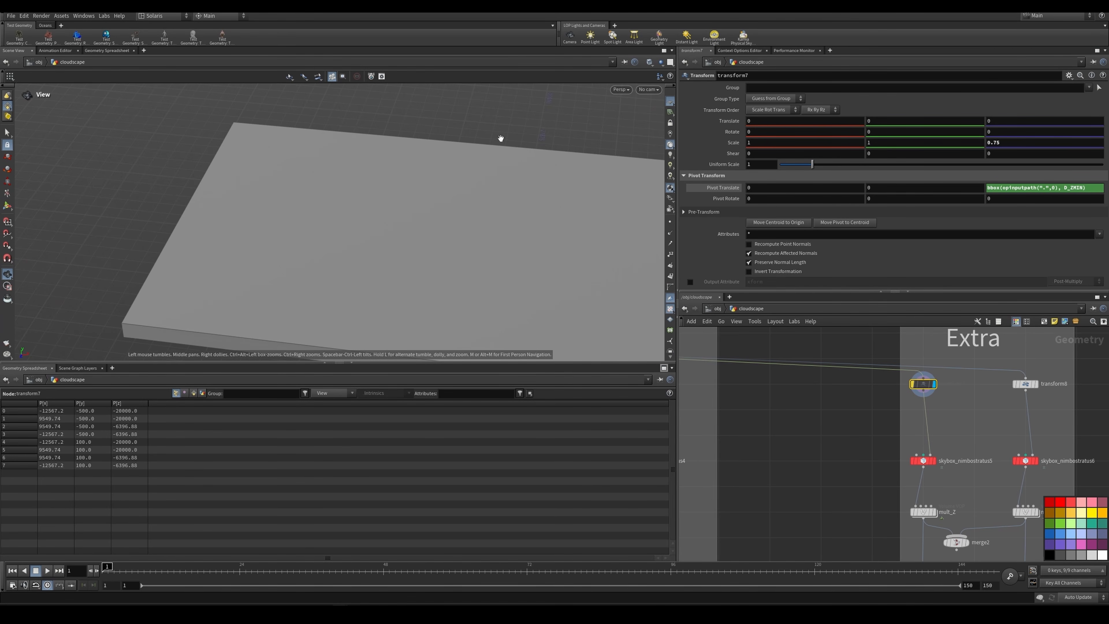
left_click(913, 384)
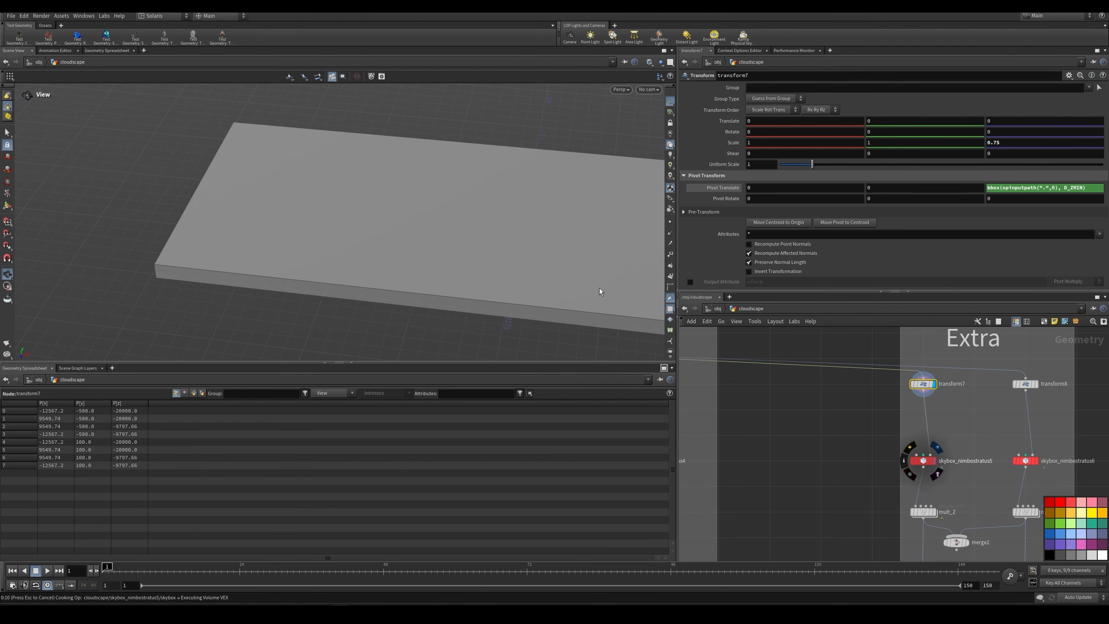
Step: Examine the skybox_nimbostratus5 clouds from several angles and return the viewport to renderCameraCamera
left_click_drag(600, 288, 620, 138)
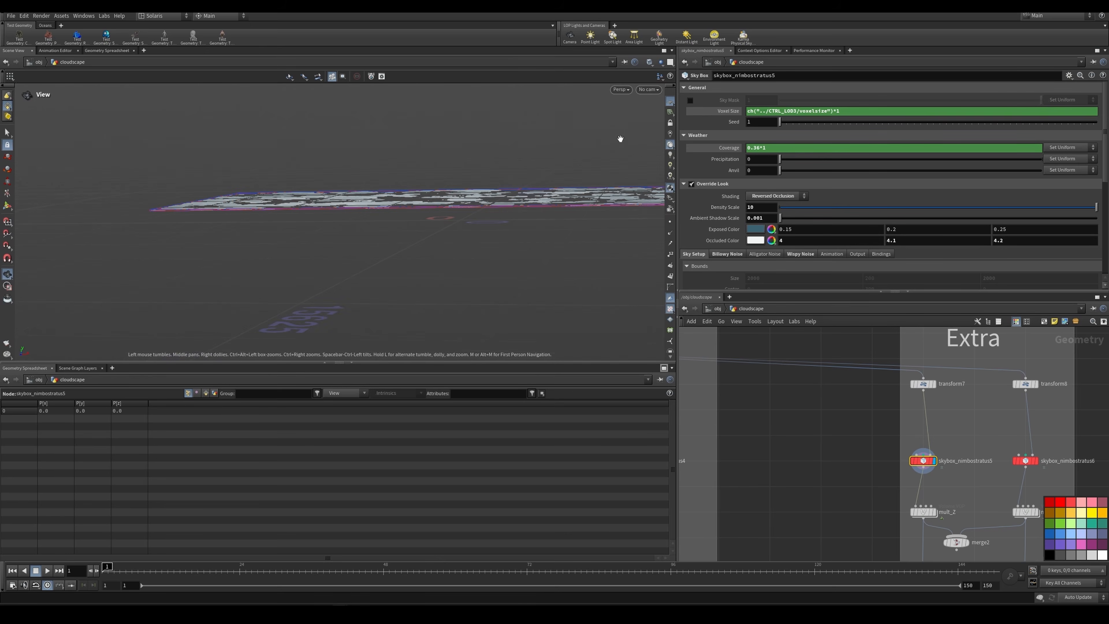
left_click_drag(525, 218, 405, 157)
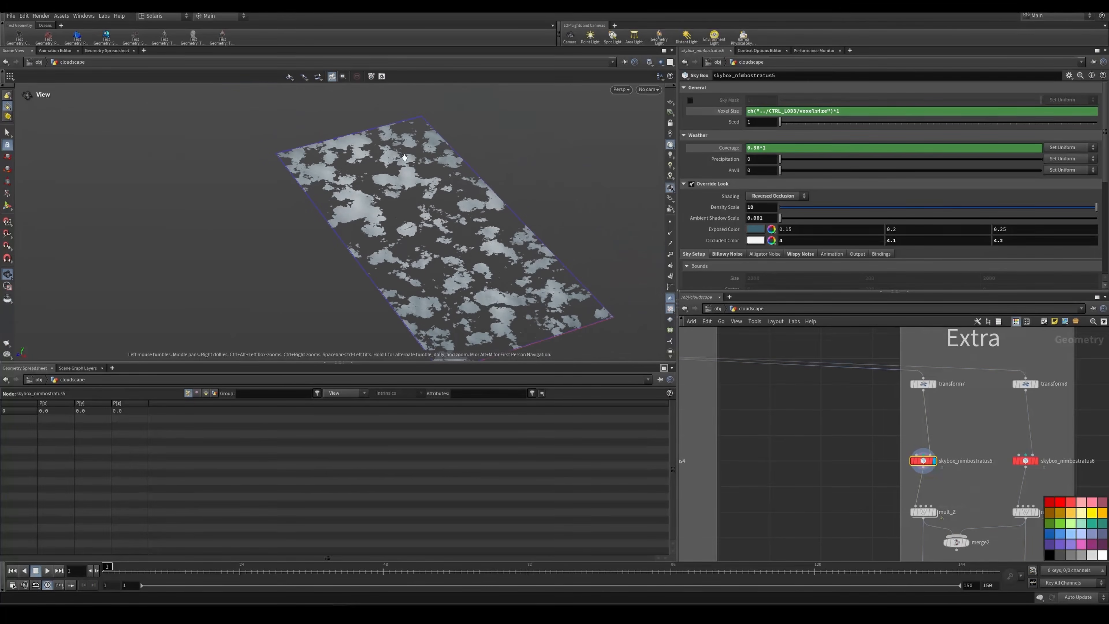
left_click(648, 89)
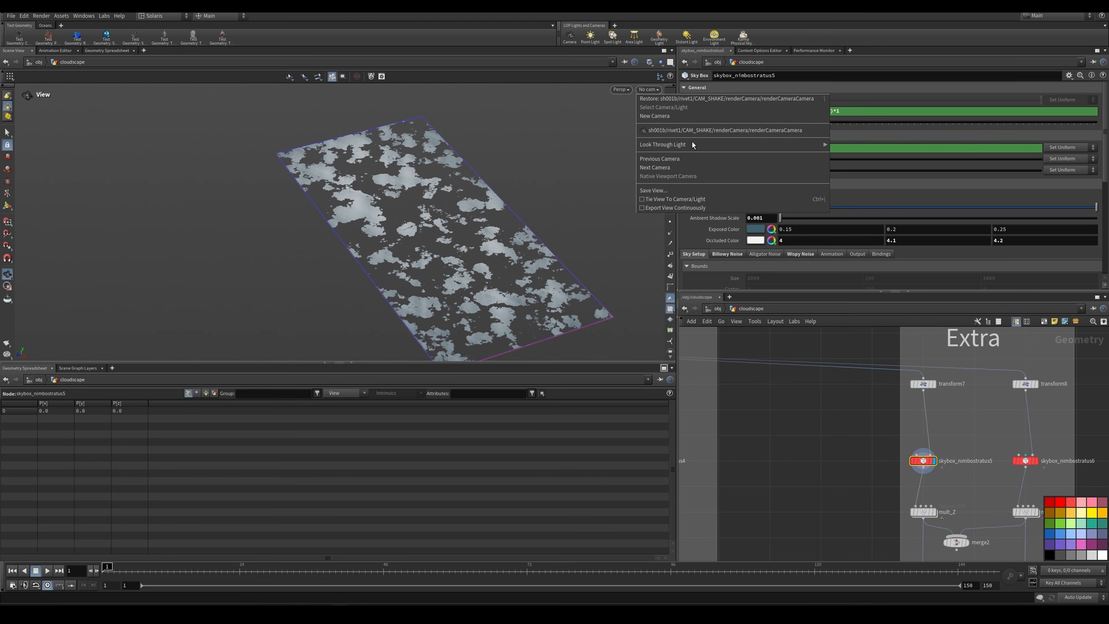
left_click(685, 133)
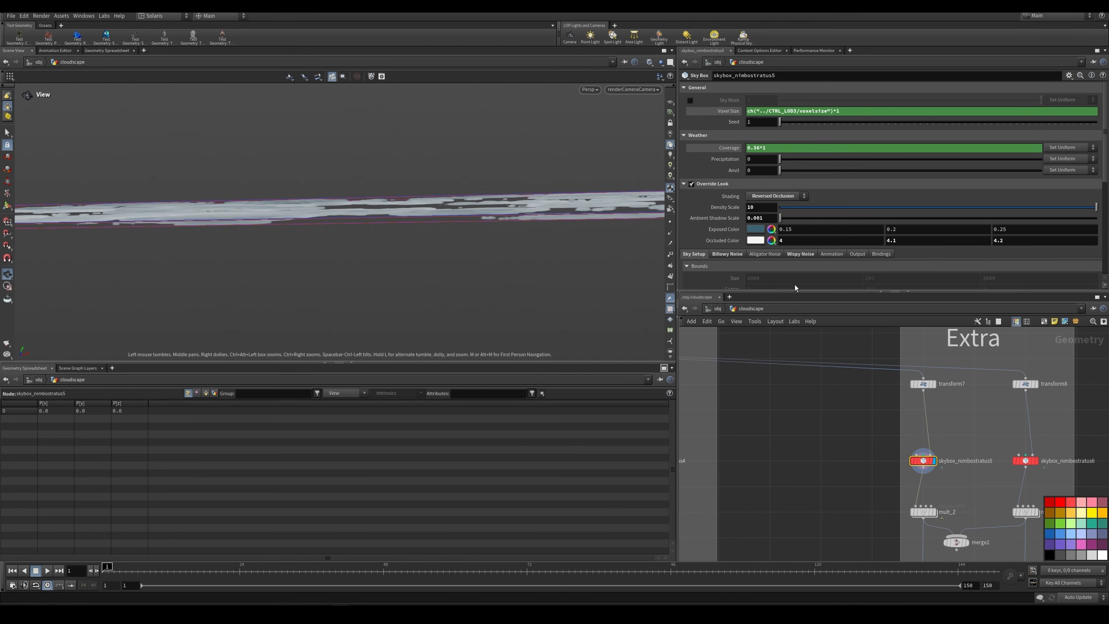
Step: Display the mult_Z Volume VOP and examine its Z Ramp and the resulting density falloff from above
scroll(886, 426, "down", 4)
scroll(917, 467, "up", 7)
left_click(877, 448)
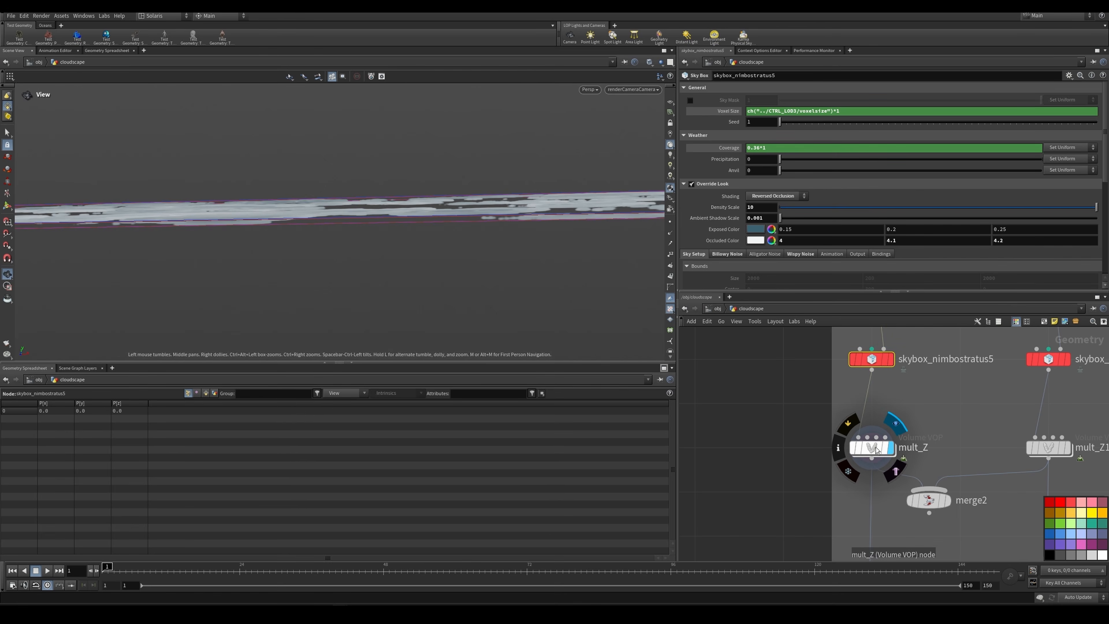
left_click(876, 450)
left_click_drag(453, 174, 410, 251)
right_click_drag(411, 251, 349, 292)
middle_click_drag(377, 308, 385, 240)
right_click_drag(385, 239, 299, 269)
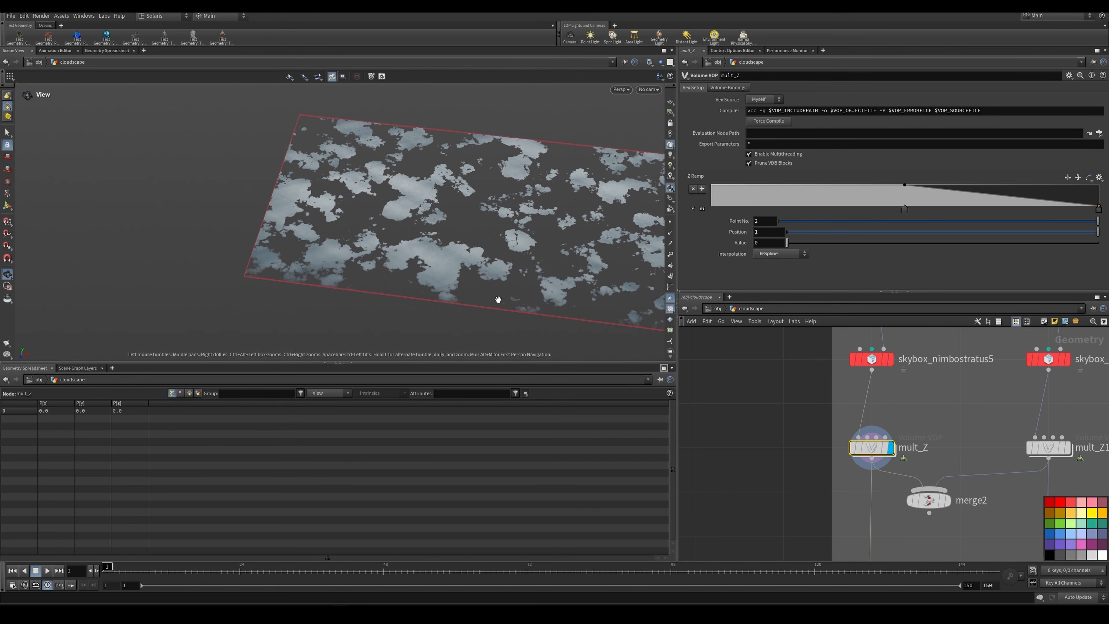
Step: Display the process_density16 wrangle in the Extra network and view its clouds through renderCameraCamera
scroll(876, 524, "down", 4)
middle_click_drag(876, 524, 830, 349)
scroll(850, 458, "down", 7)
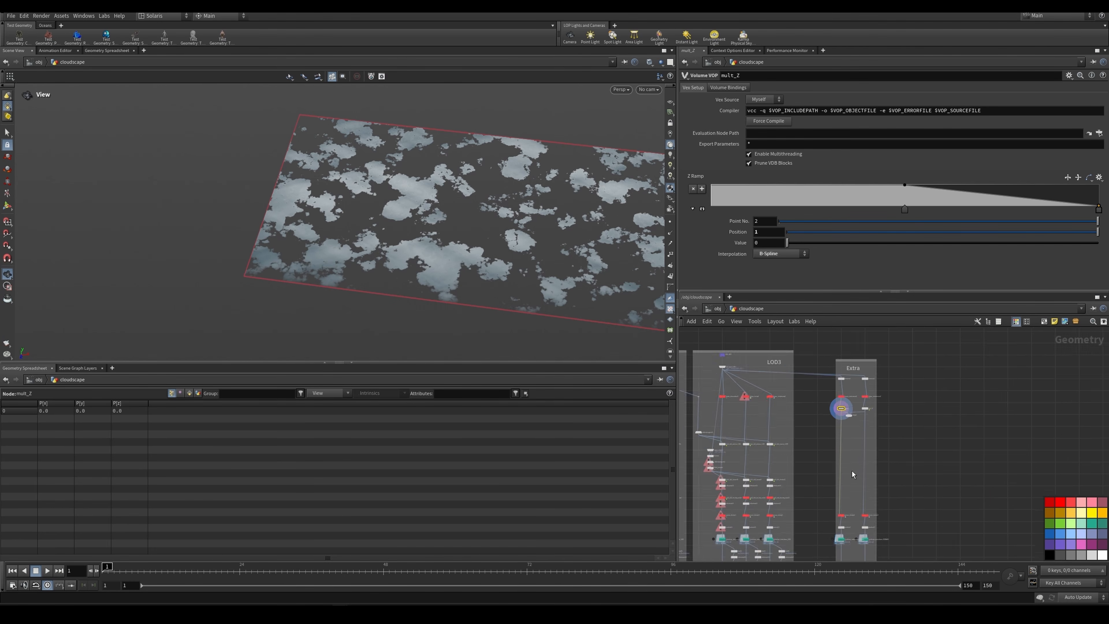
scroll(844, 526, "up", 8)
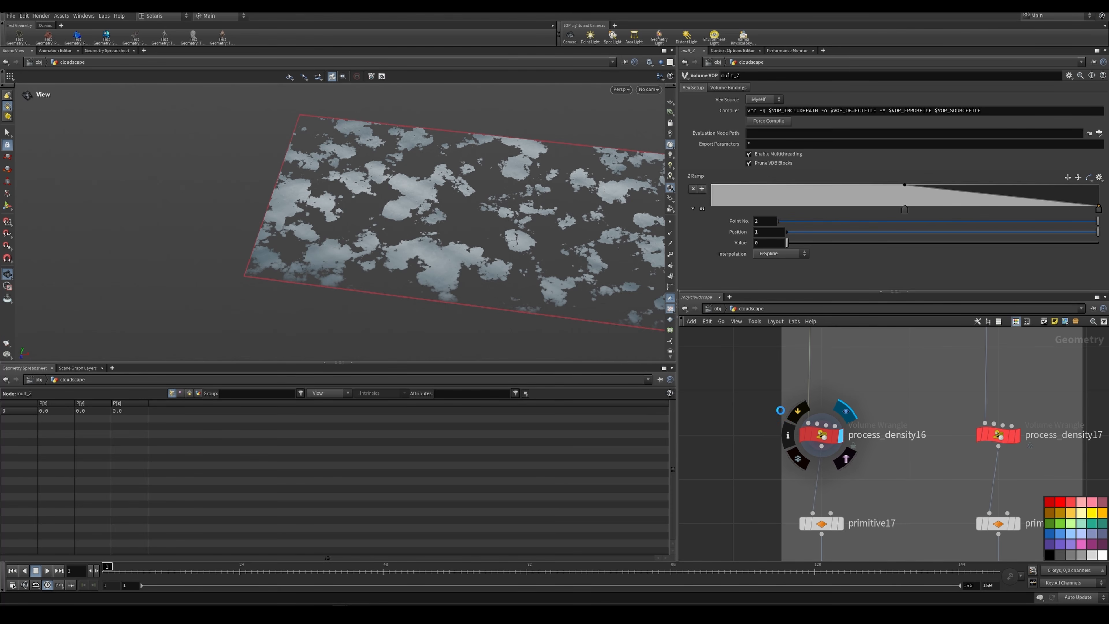
scroll(774, 384, "down", 4)
middle_click_drag(810, 478, 822, 435)
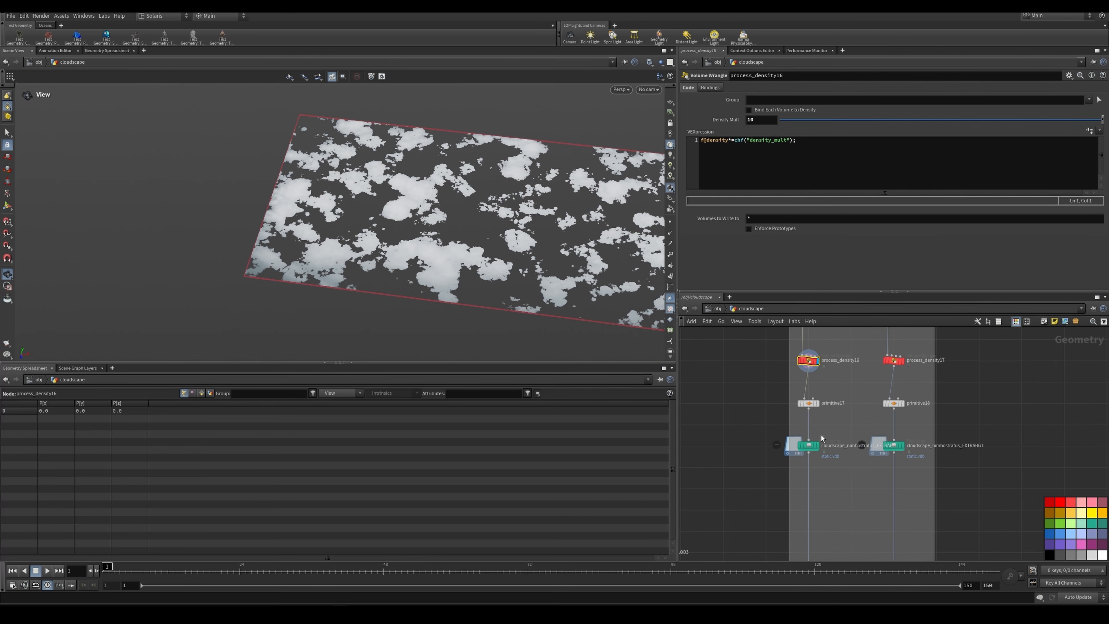
left_click(649, 89)
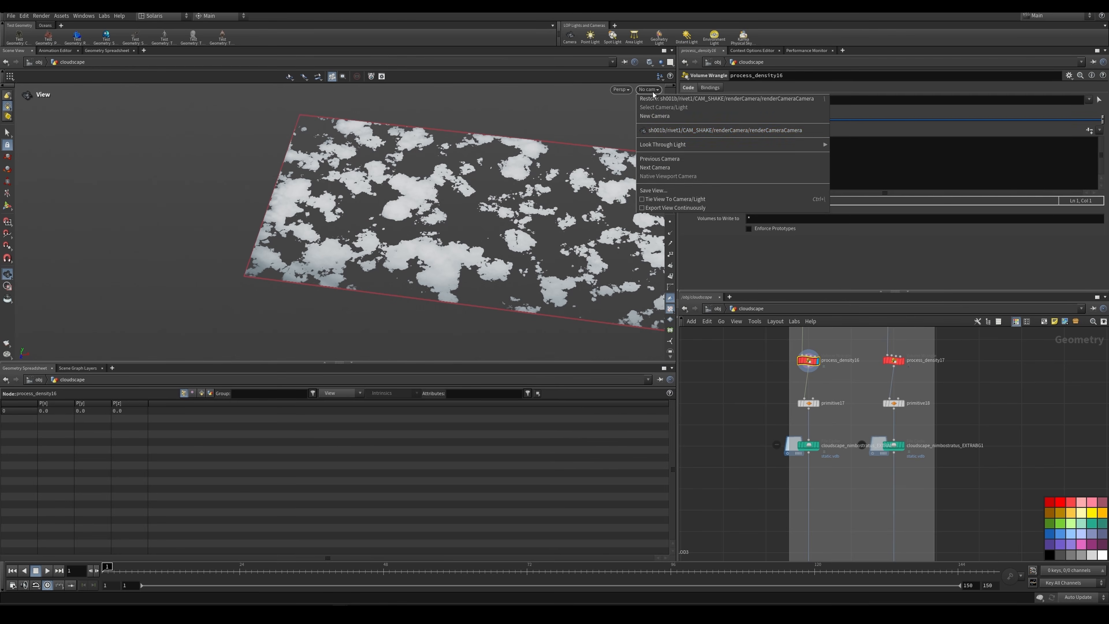
left_click(690, 132)
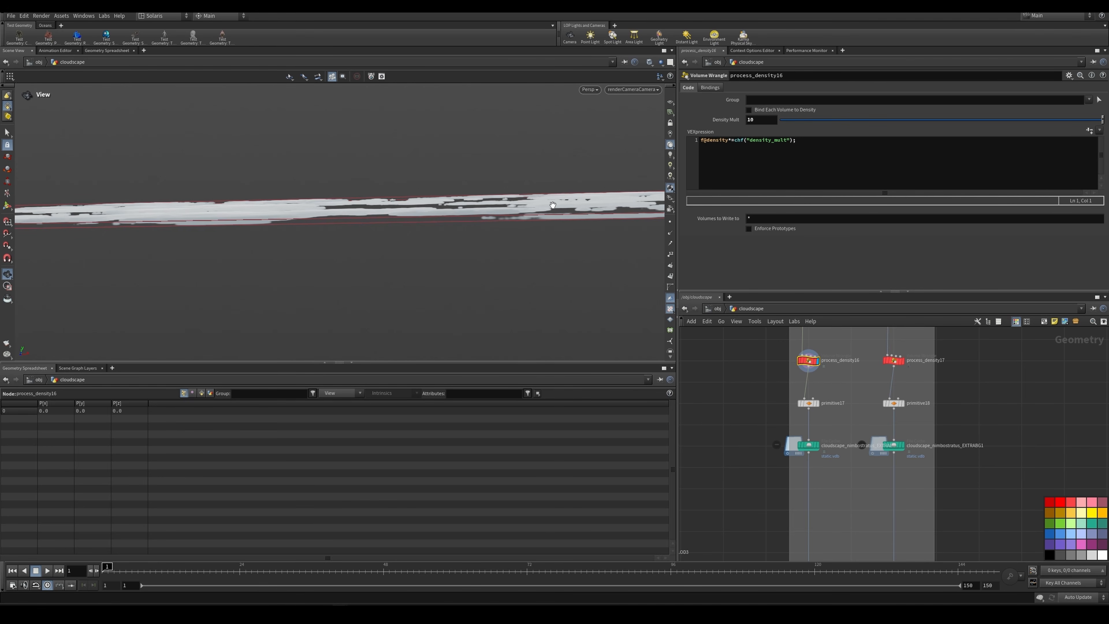
Step: Display the cloudscape_nimbostratus_EXTRABG and cloudscape_nimbostratus_EXTRABG1 file caches in turn to compare their clouds through the render camera
scroll(829, 409, "down", 2)
scroll(830, 426, "up", 4)
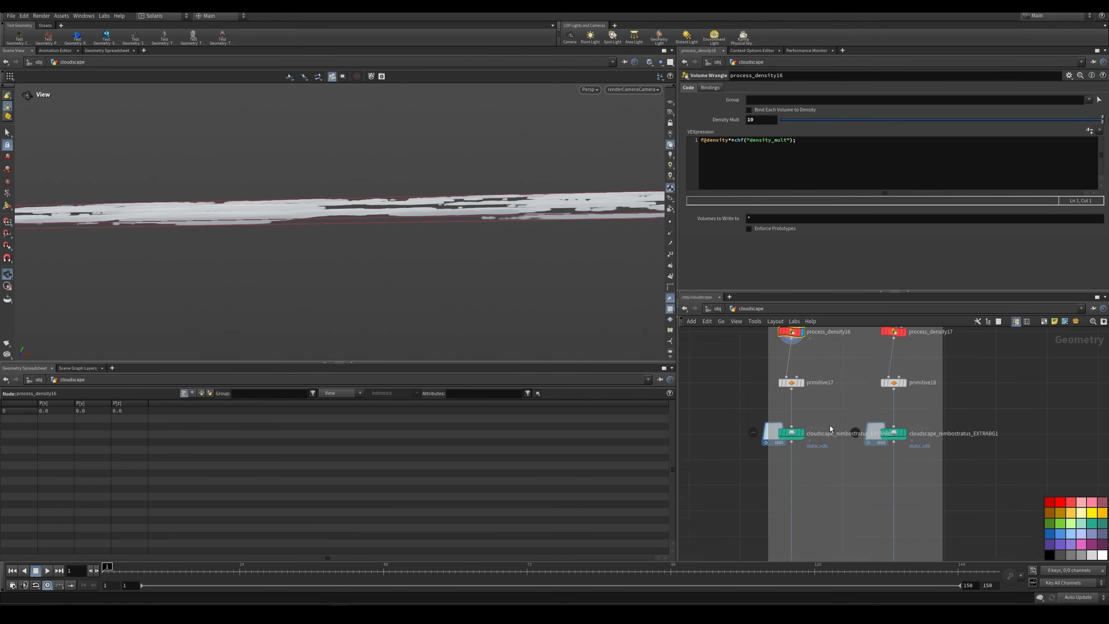
left_click(797, 435)
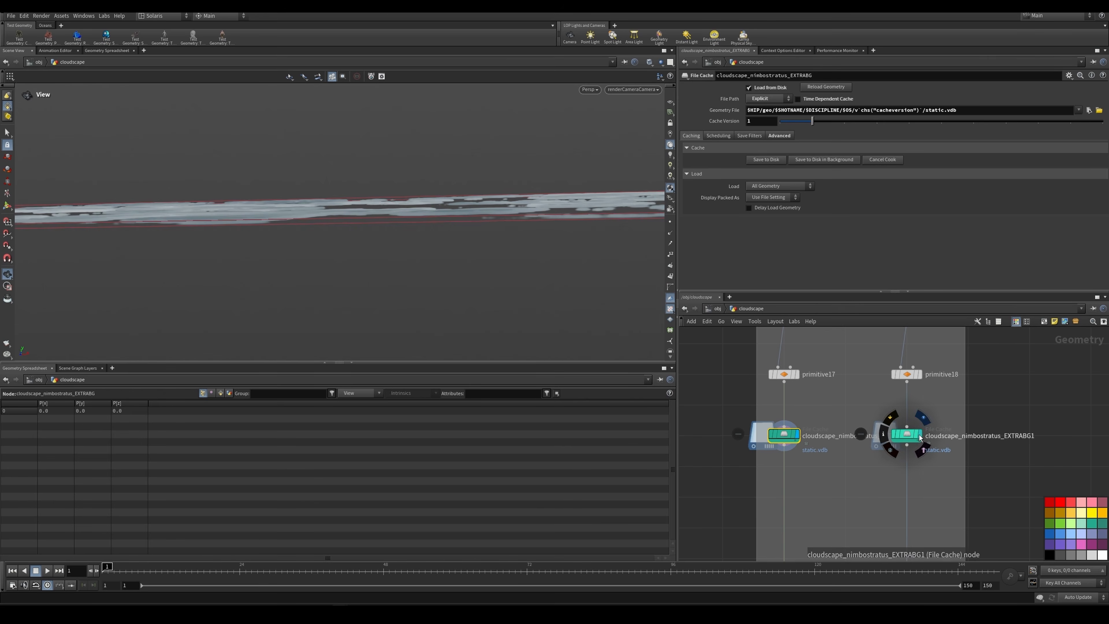
left_click(909, 434)
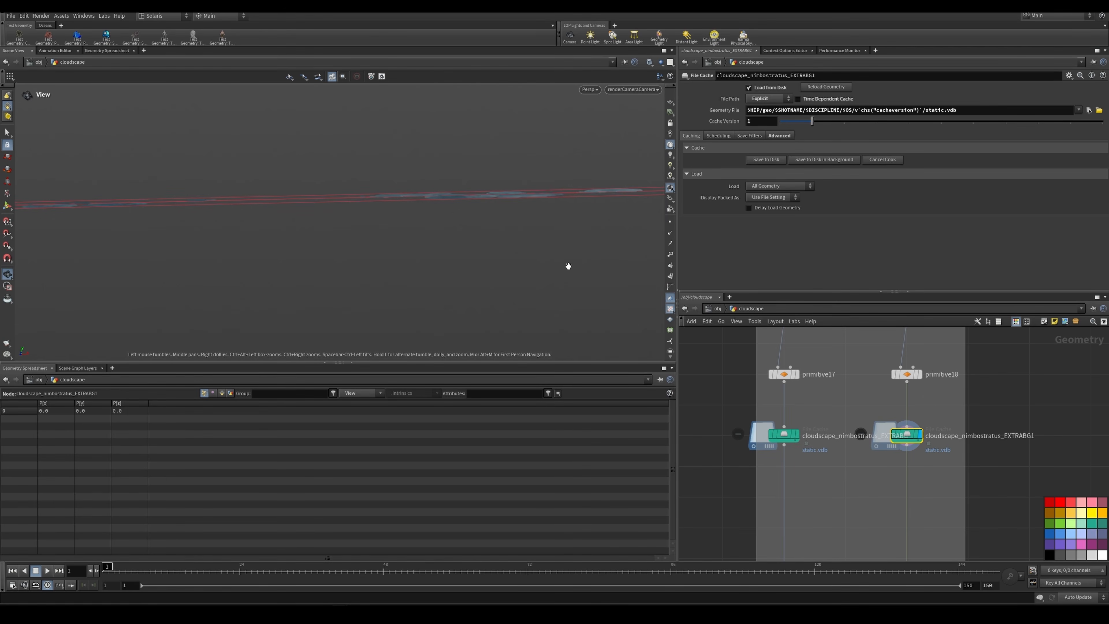
left_click(795, 439)
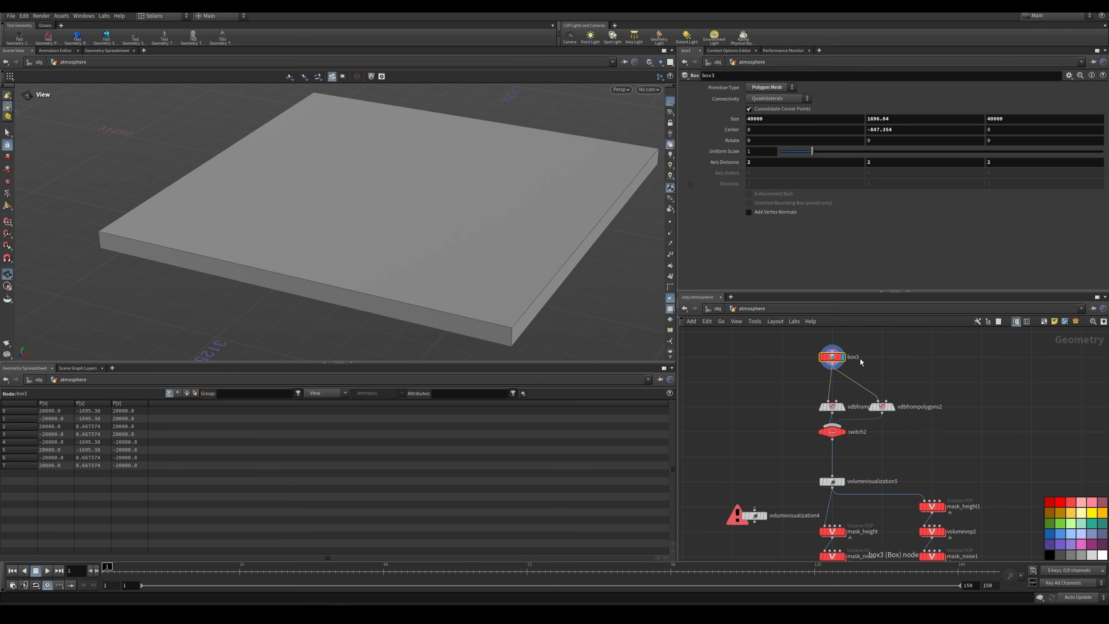
Step: Display vdbfrompolygons1 and volumevisualization5 in the atmosphere network to examine how the box becomes a fog volume
scroll(849, 410, "up", 3)
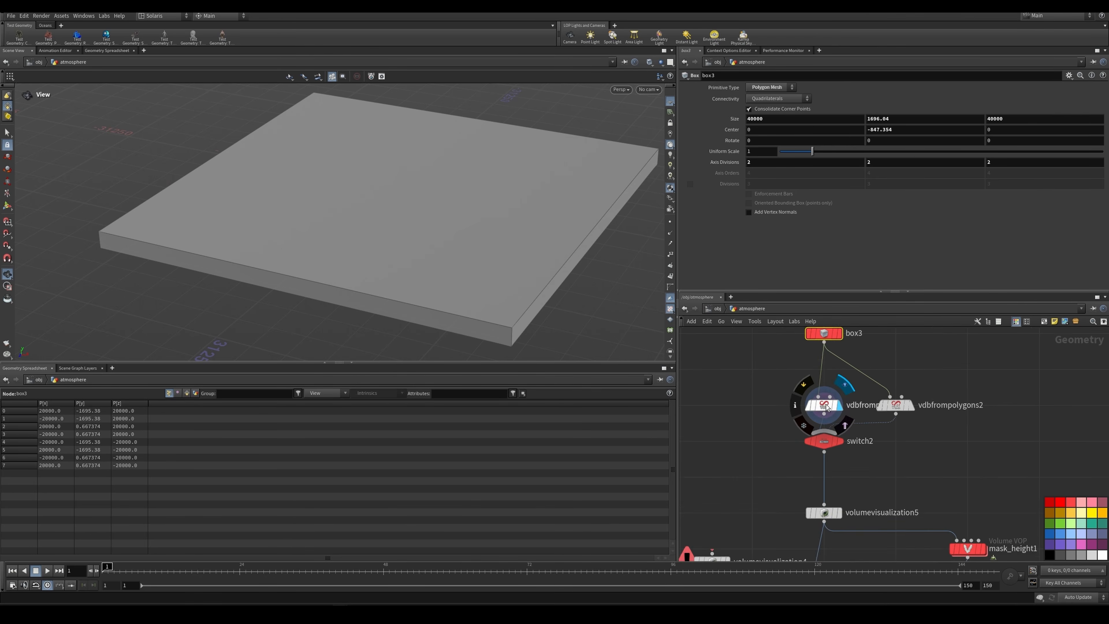
left_click(832, 406)
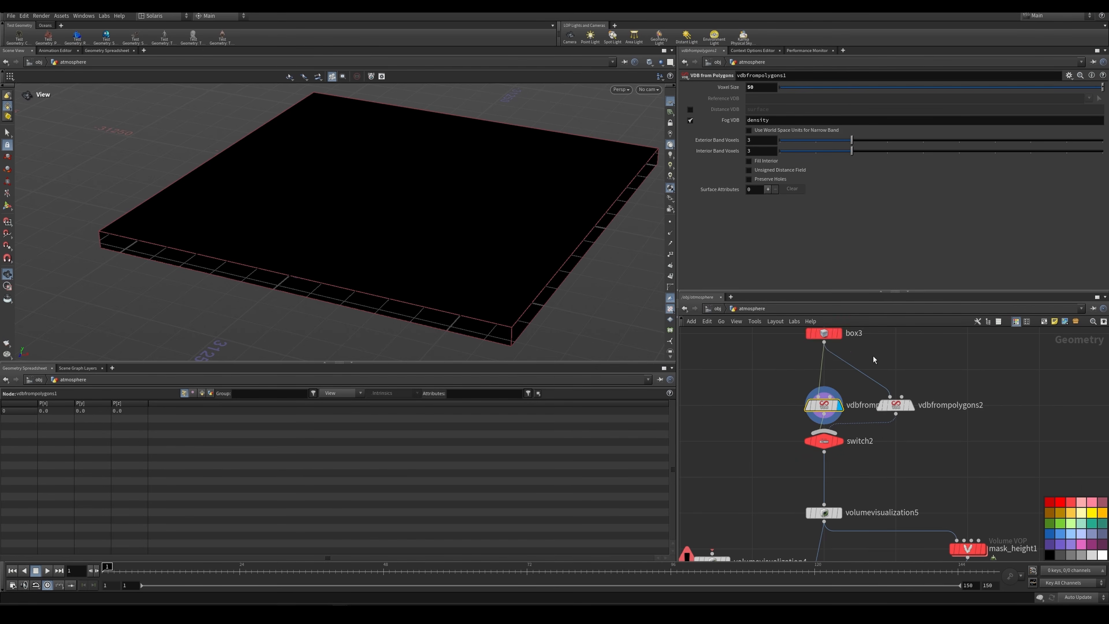
left_click(830, 441)
middle_click_drag(828, 509, 819, 414)
left_click(825, 418)
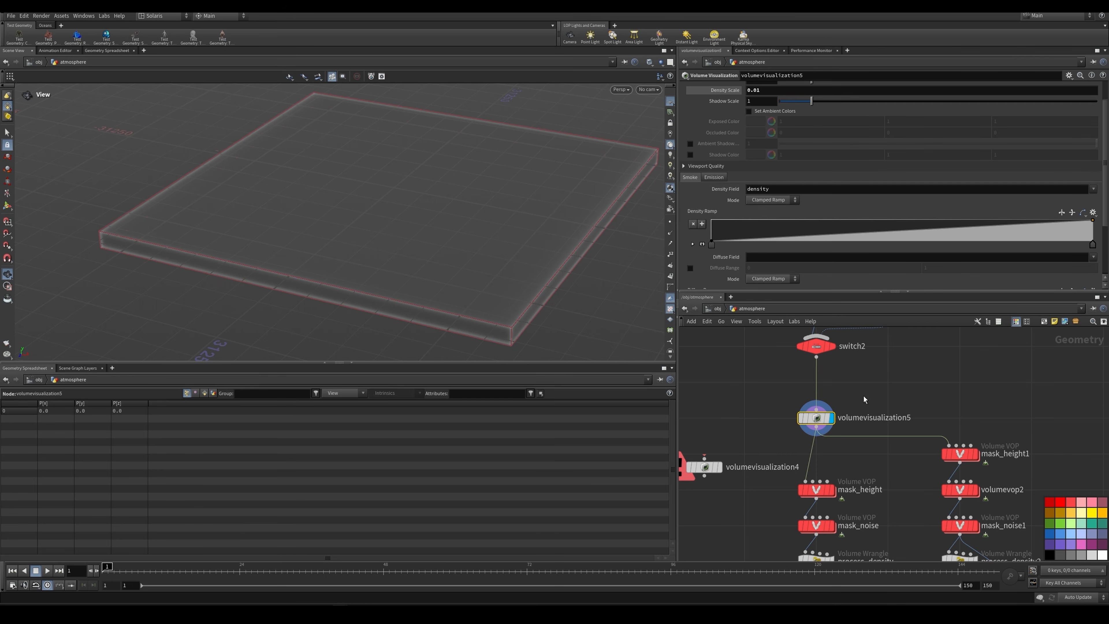
middle_click_drag(863, 398, 860, 381)
left_click_drag(512, 216, 518, 210)
Step: Select the node chain from mask_height to volumevisualization1, and the parallel chain from mask_height1 to volumevisualization2, to compare the two atmosphere branches
middle_click_drag(848, 444, 848, 367)
scroll(848, 406, "down", 2)
scroll(800, 342, "down", 2)
left_click_drag(797, 340, 834, 509)
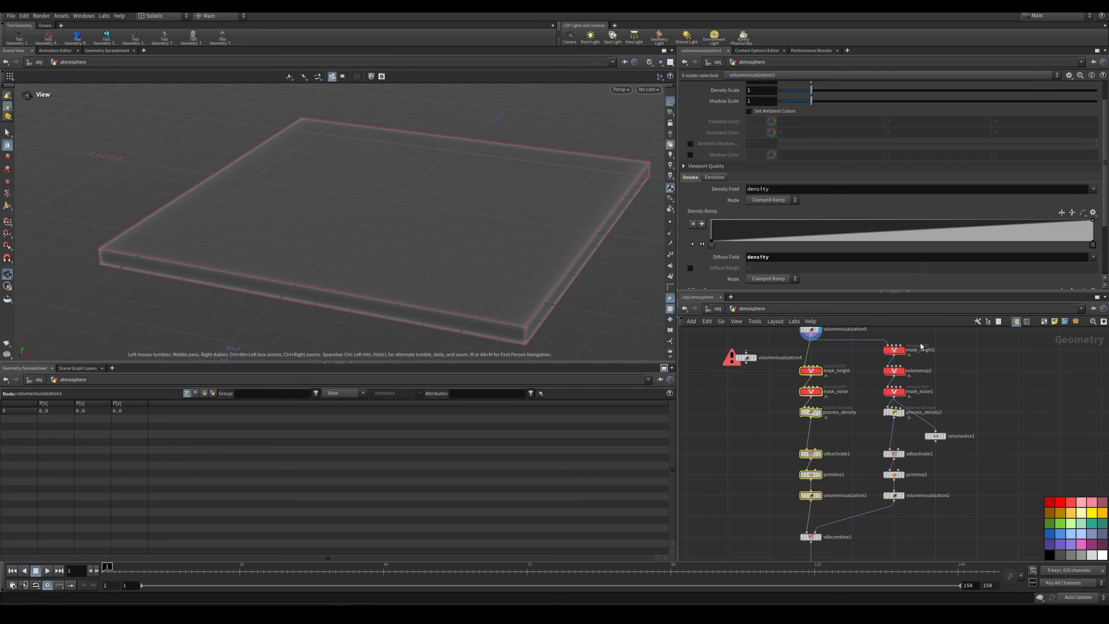
left_click_drag(920, 343, 878, 510)
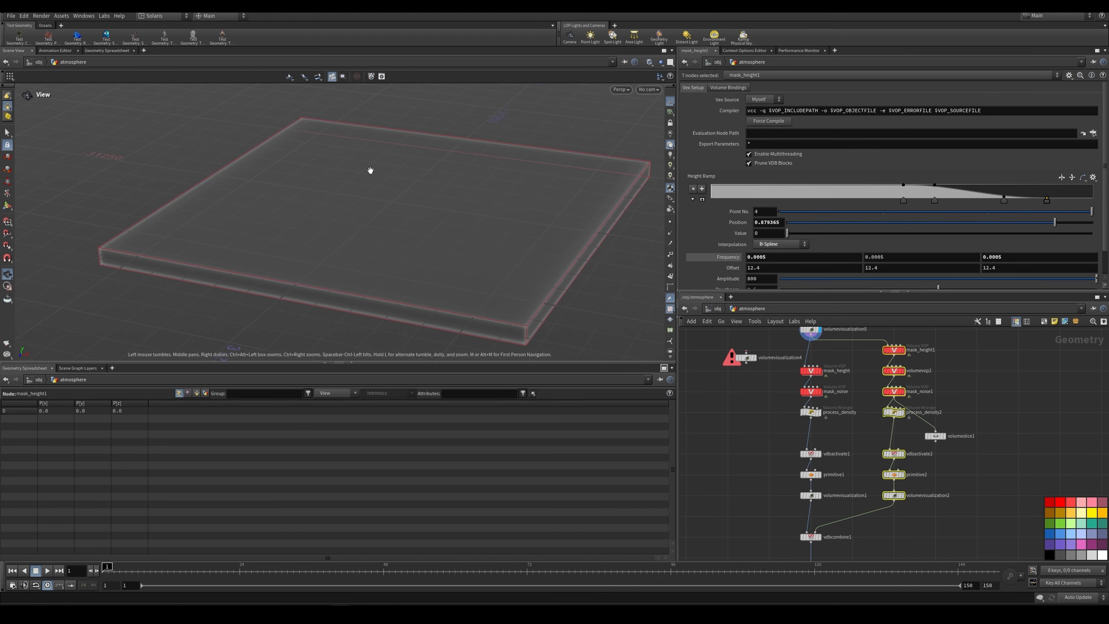
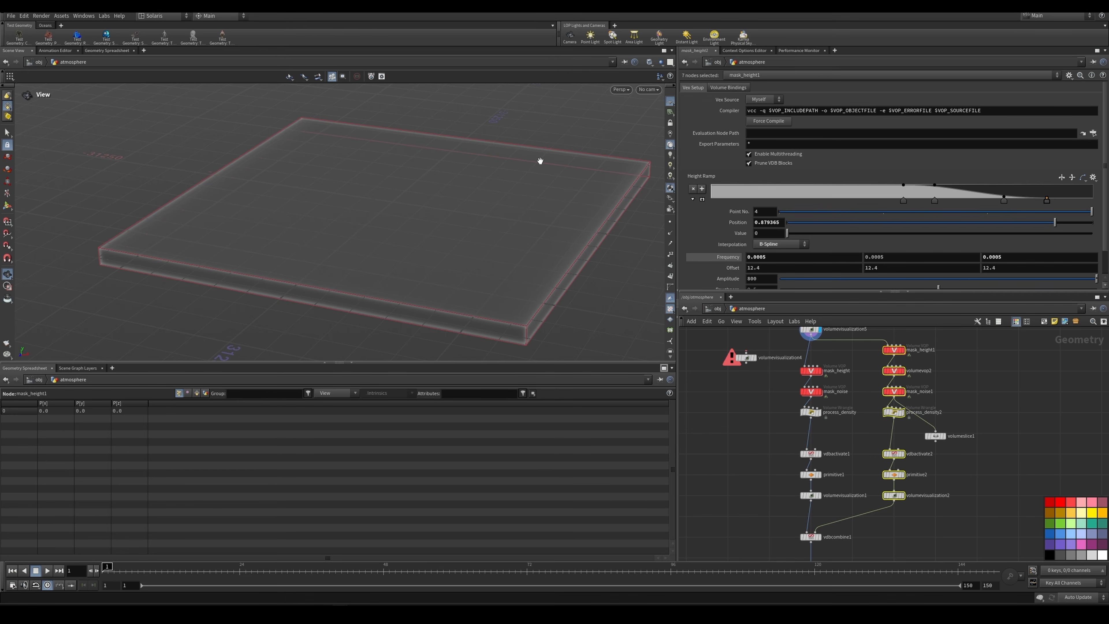
Step: Display the mask_height volume in the atmosphere network and look at it through renderCameraCamera
scroll(825, 369, "up", 2)
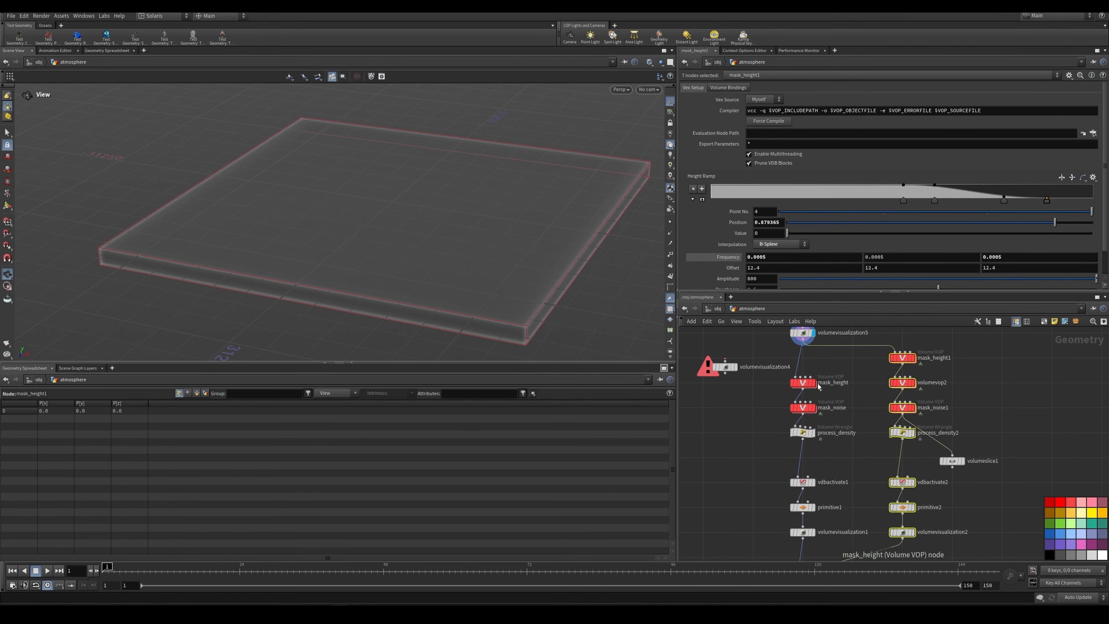
key("r")
left_click(804, 383)
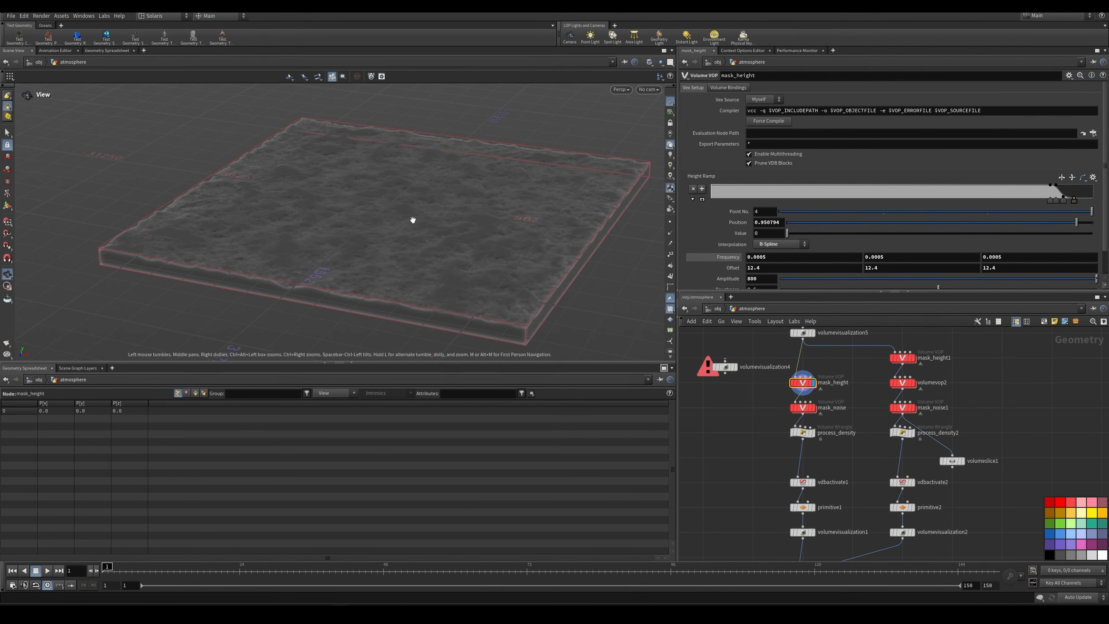
scroll(466, 210, "up", 3)
left_click(650, 89)
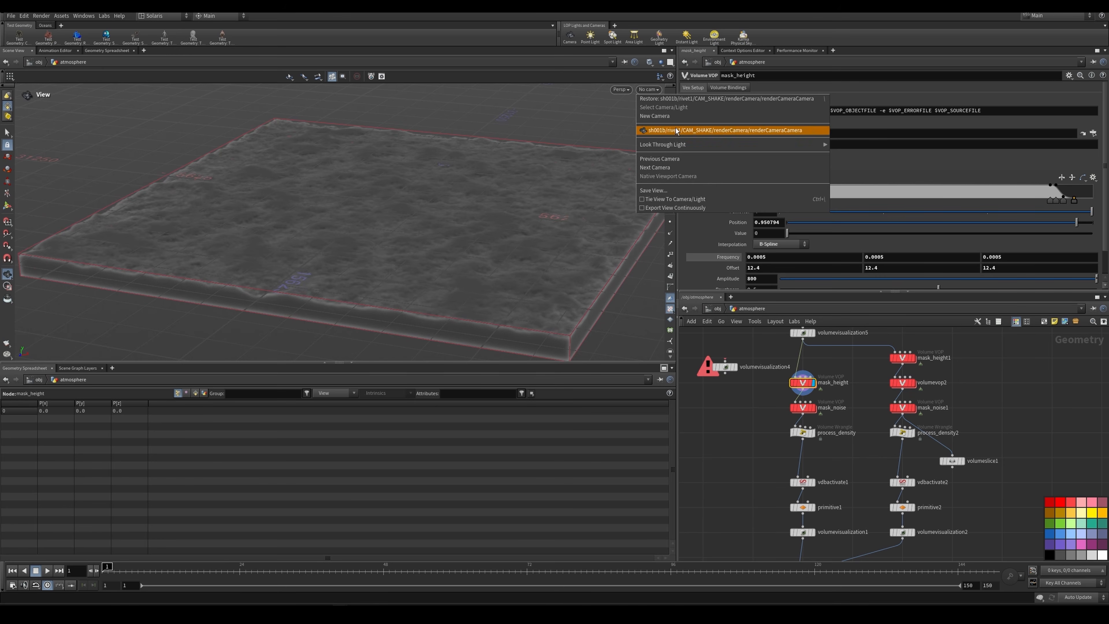
left_click(663, 129)
Step: Set the viewport background color scheme to Dark in the display options
left_click(671, 102)
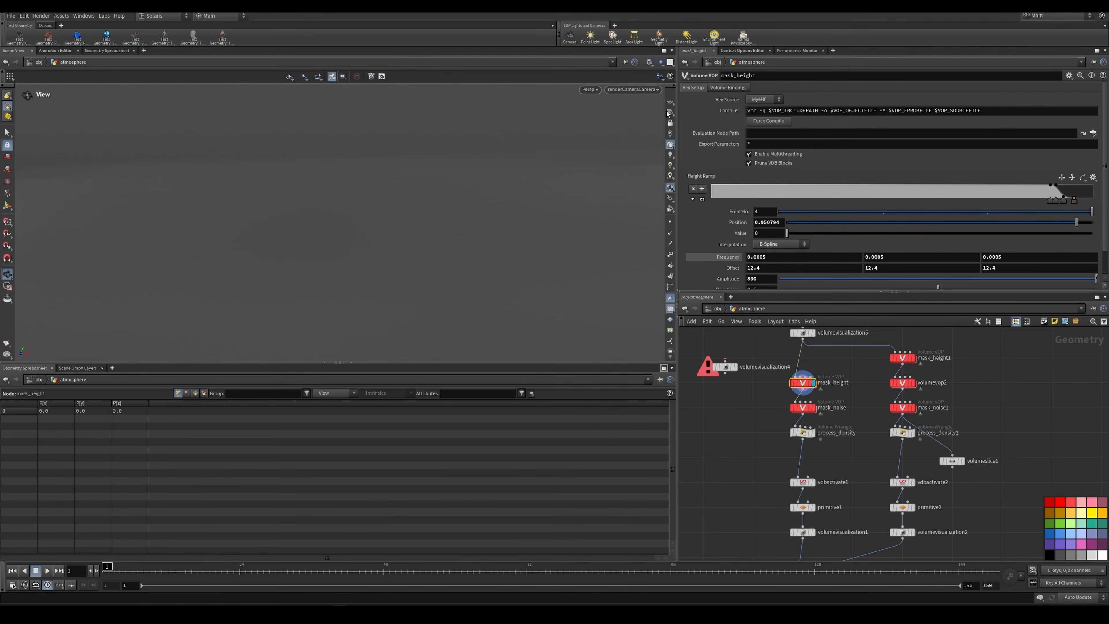
key("d")
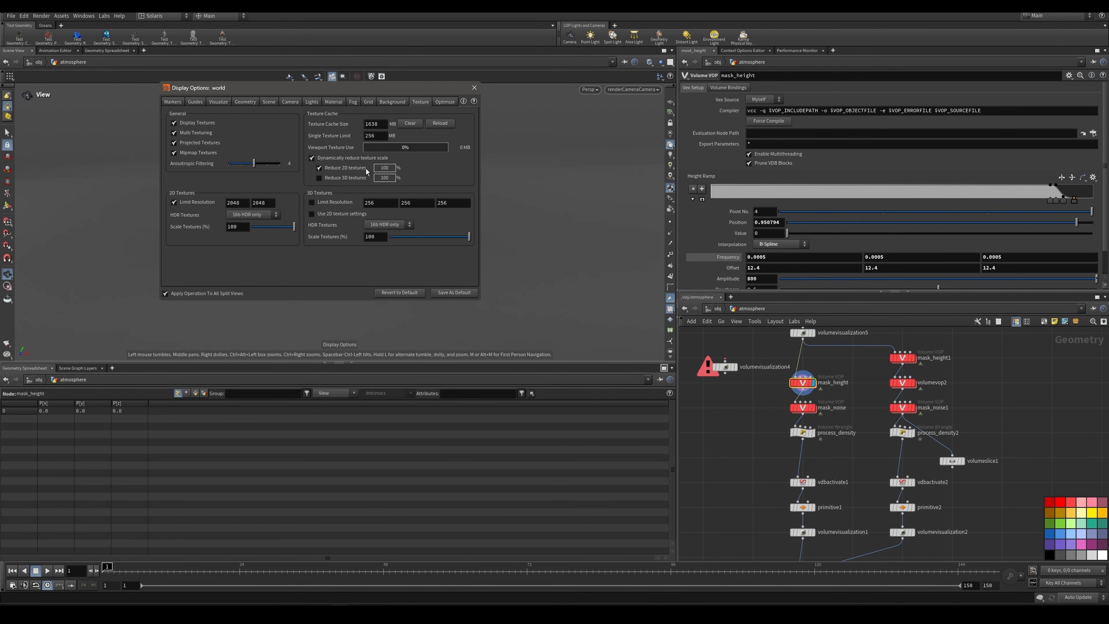
left_click(392, 101)
left_click(236, 115)
left_click(232, 134)
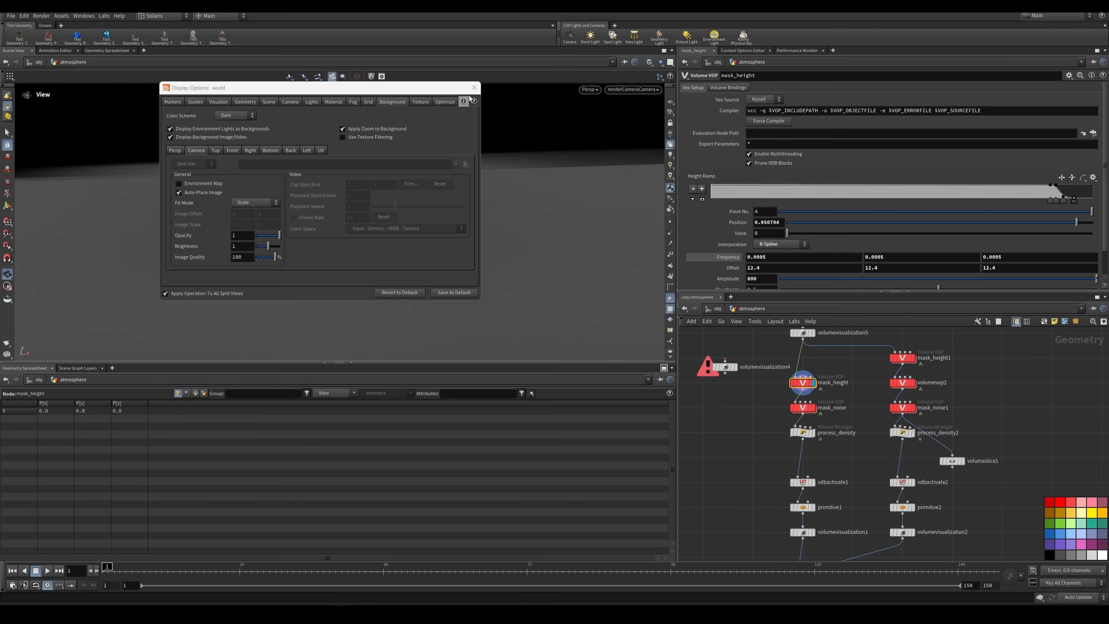
left_click(474, 88)
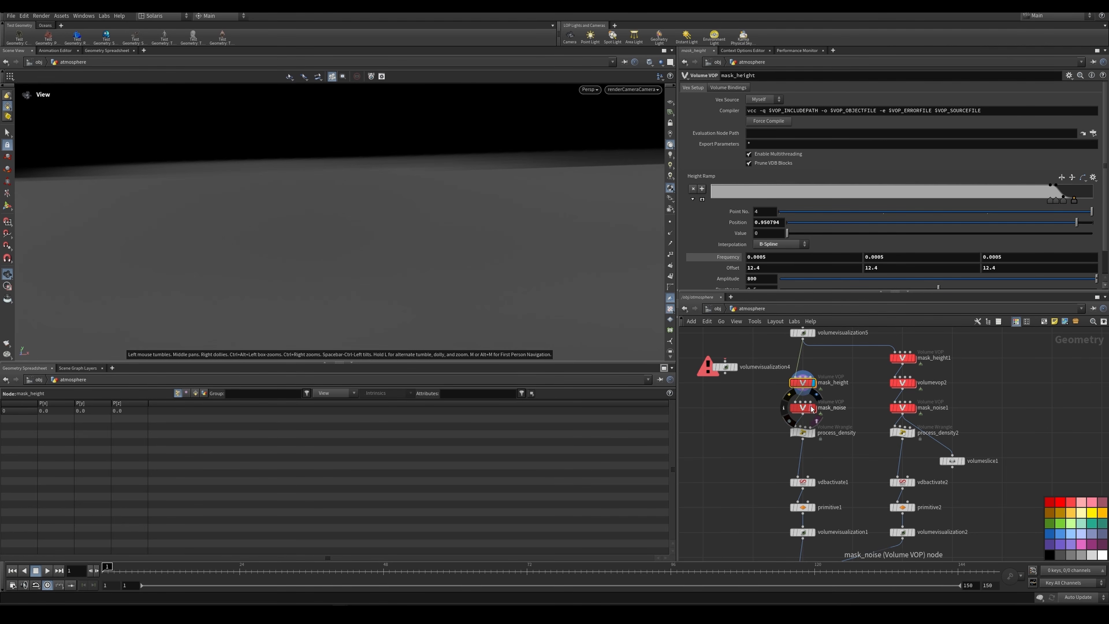
Step: Inspect the mask_height volume from a free perspective view, and display mask_noise for comparison
scroll(811, 406, "up", 2)
left_click(781, 376)
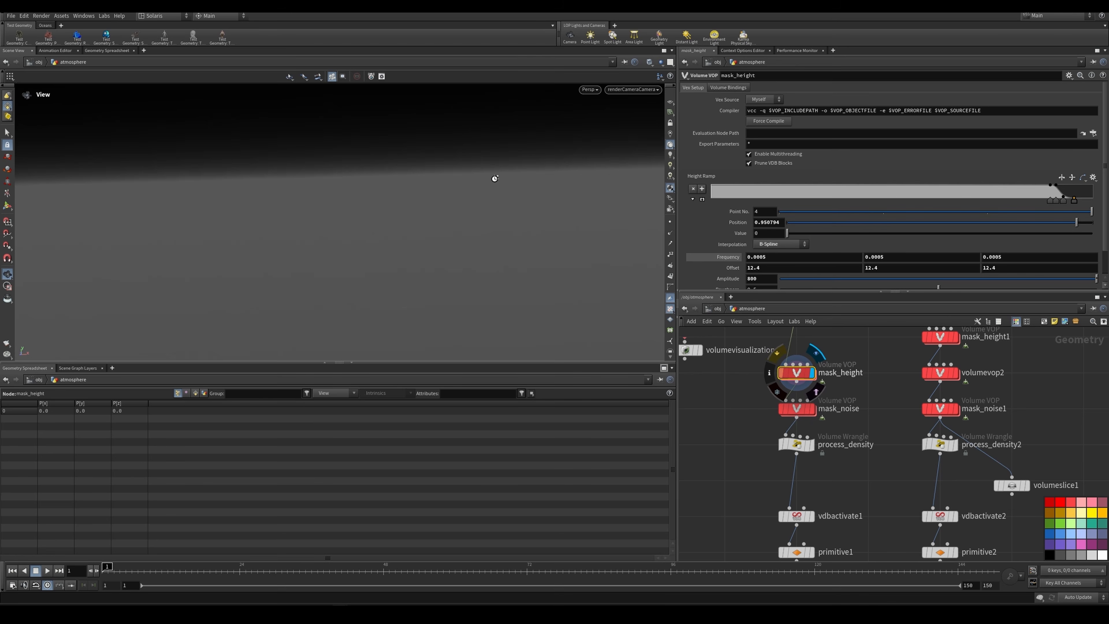
left_click_drag(495, 178, 497, 215)
right_click_drag(498, 215, 483, 182)
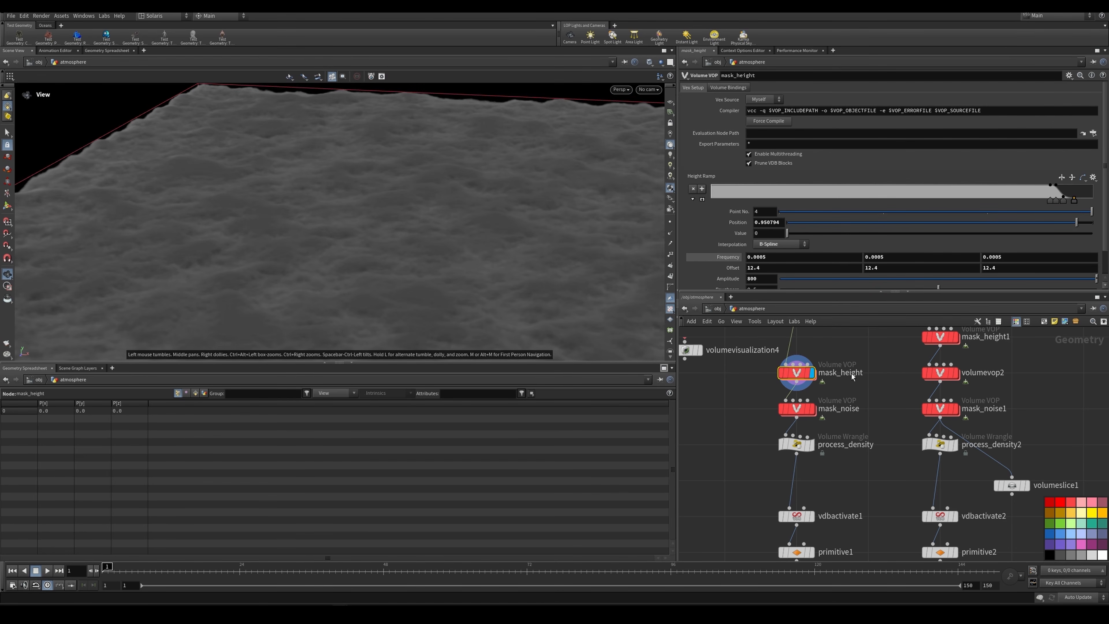
left_click(800, 411)
left_click_drag(481, 214, 454, 218)
Step: Look inside mask_noise to examine its noise, fit, ramp and multiply nodes, and return to the atmosphere network
double_click(805, 412)
middle_click_drag(838, 429, 788, 403)
left_click_drag(1071, 403, 1008, 376)
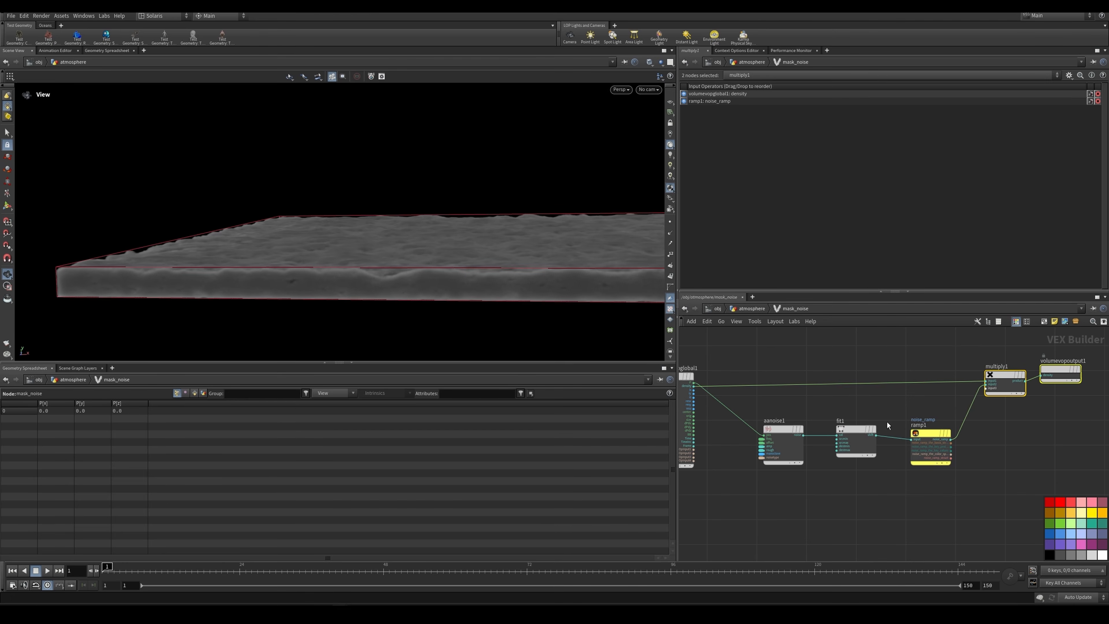
left_click_drag(796, 460, 796, 460)
left_click(752, 308)
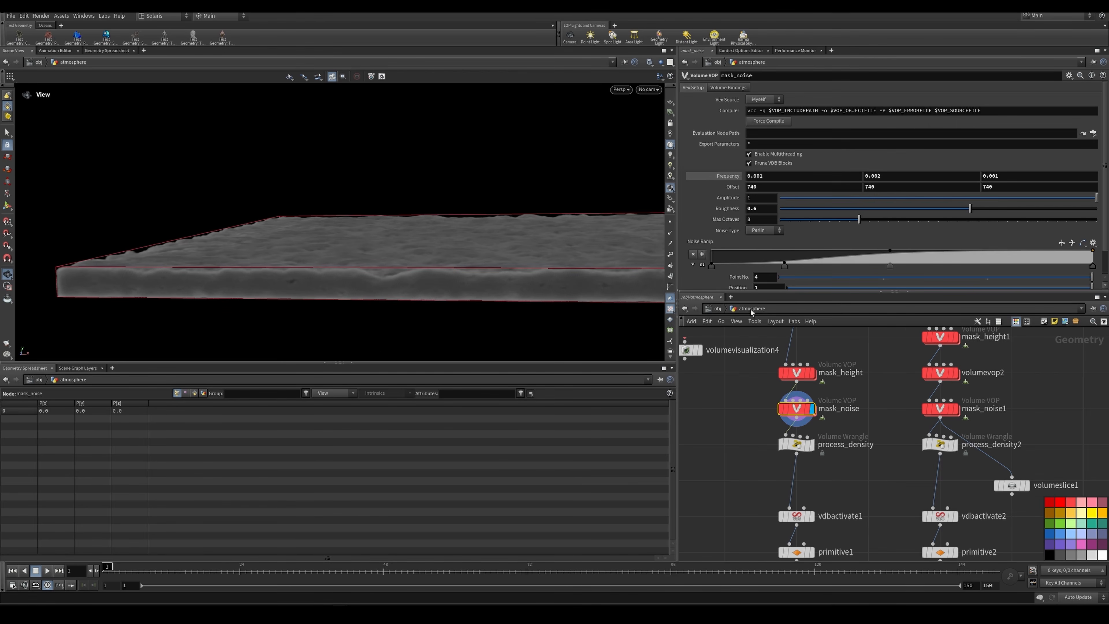
Step: Display the process_density wrangle and examine how it scales the atmosphere's density
left_click_drag(518, 233, 525, 251)
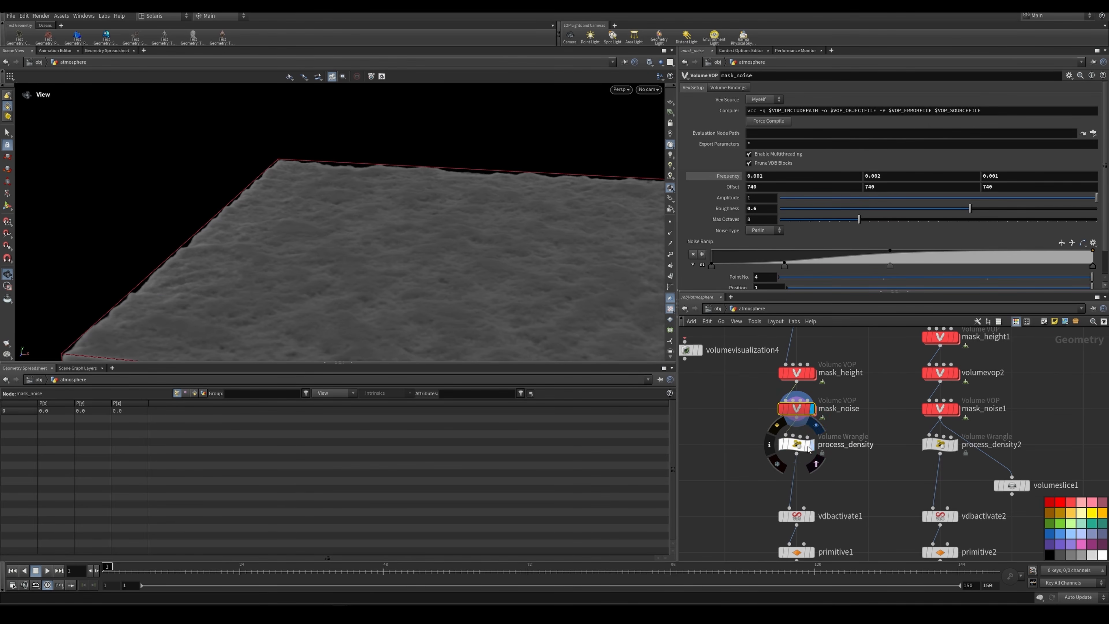
left_click(791, 448)
left_click_drag(570, 277, 527, 215)
scroll(859, 407, "down", 3)
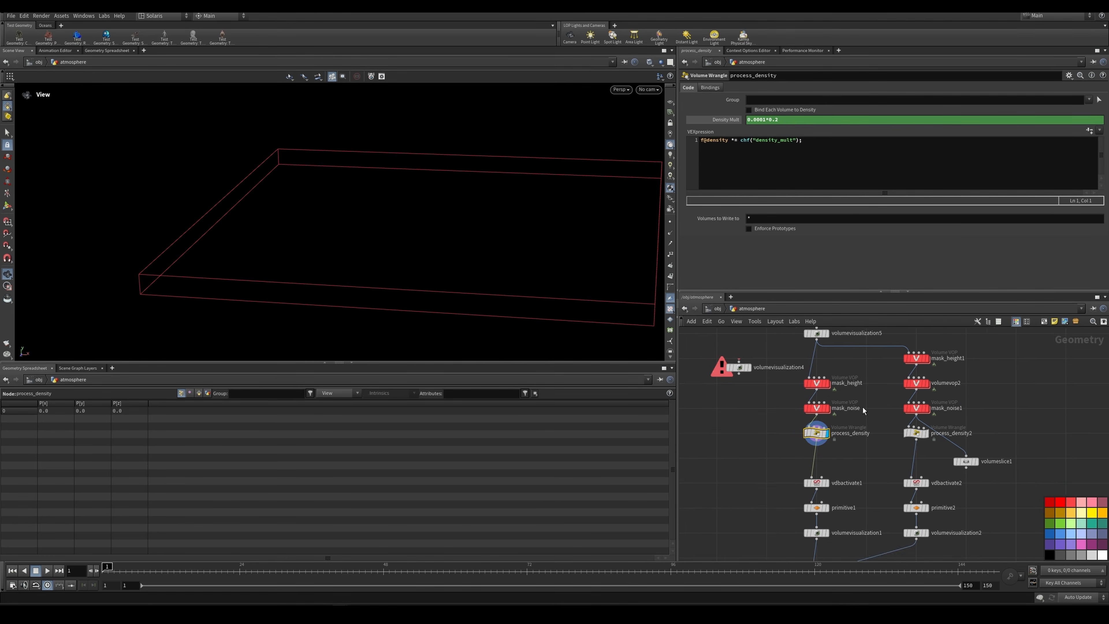
middle_click_drag(862, 408, 843, 428)
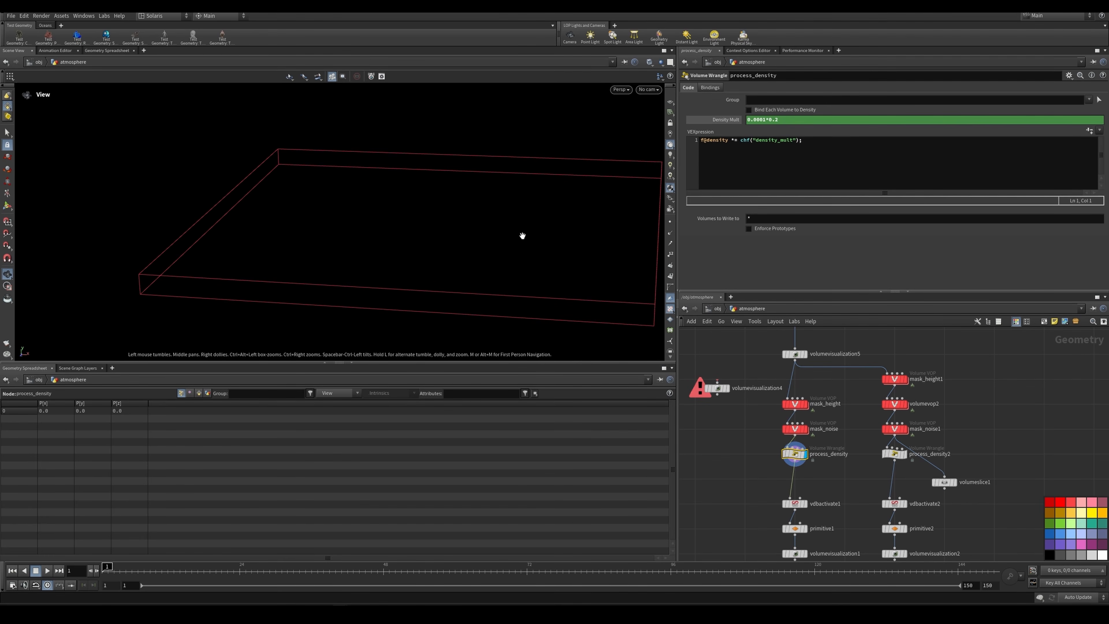
Step: Inspect the switch2 node, and display volumevisualization5 with its bypass turned on
scroll(848, 379, "up", 2)
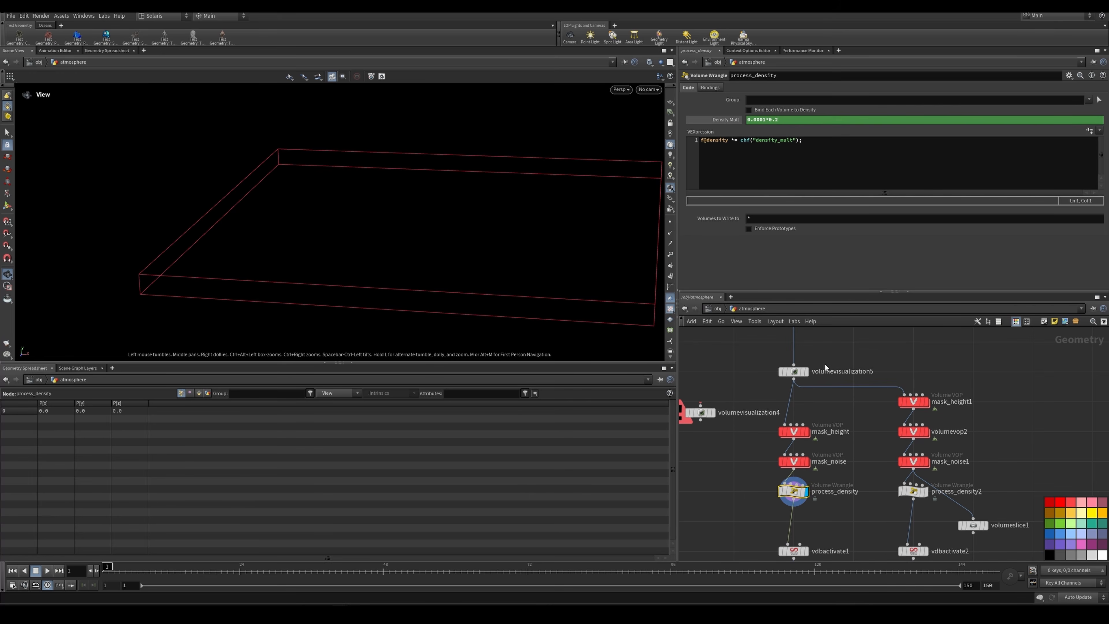
scroll(819, 432, "down", 4)
scroll(836, 398, "up", 5)
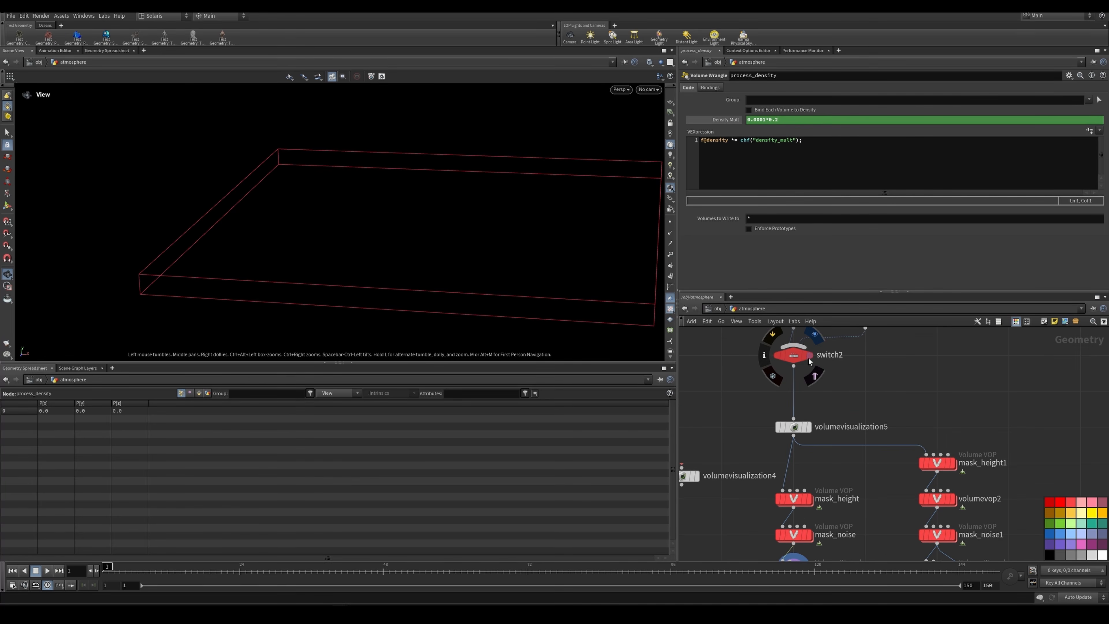
left_click(796, 358)
left_click(808, 427)
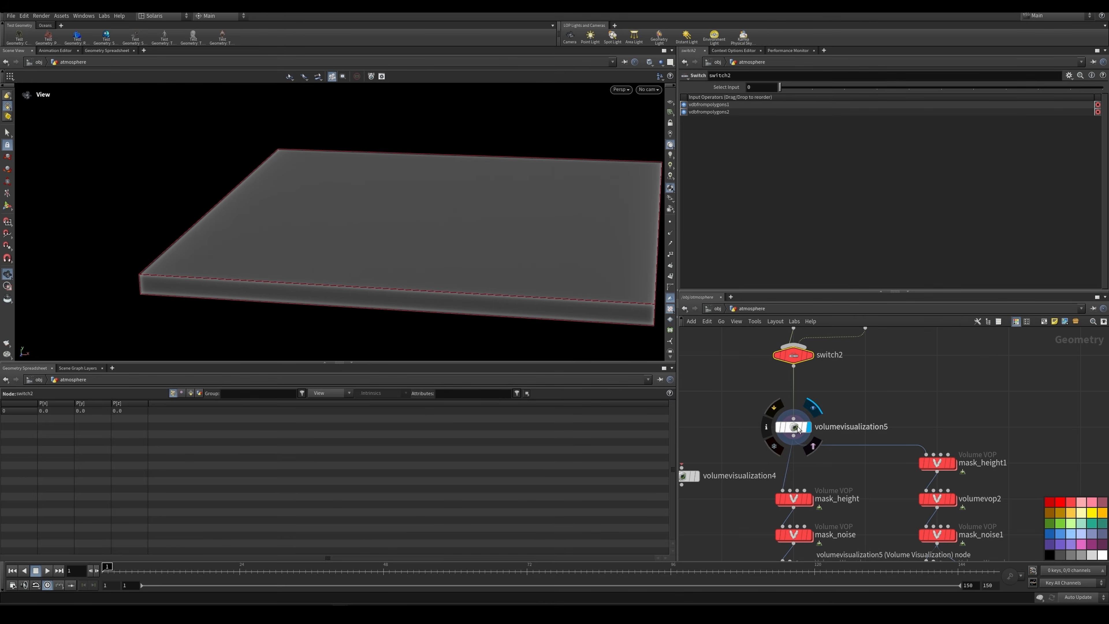
left_click(778, 430)
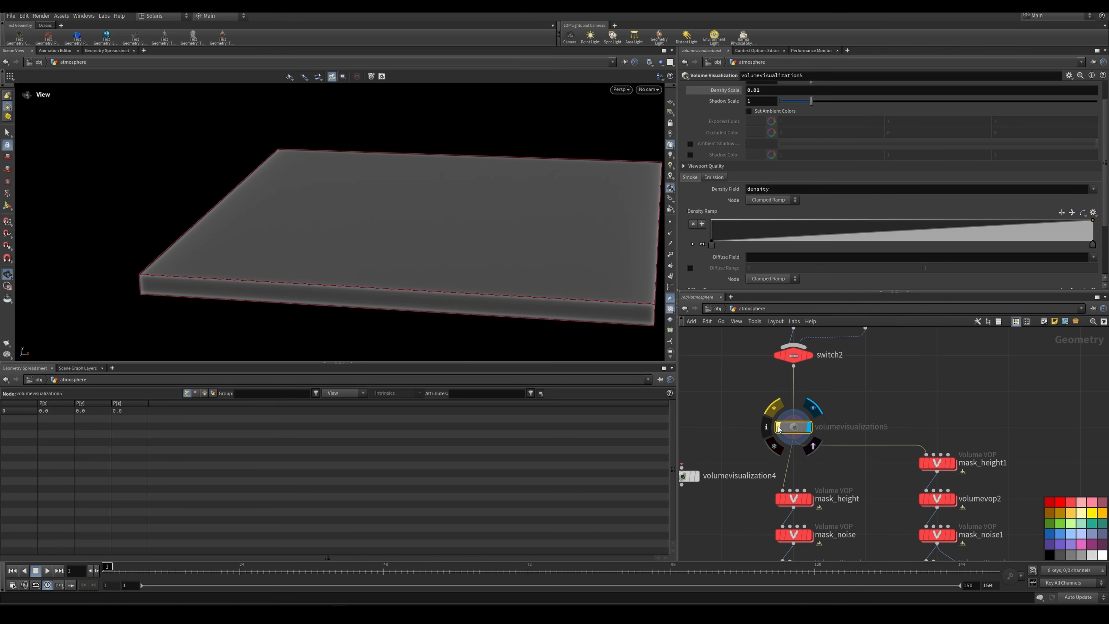
left_click(778, 429)
Step: Set the viewport background color scheme to Light and view the unscaled fog box against it
key("d")
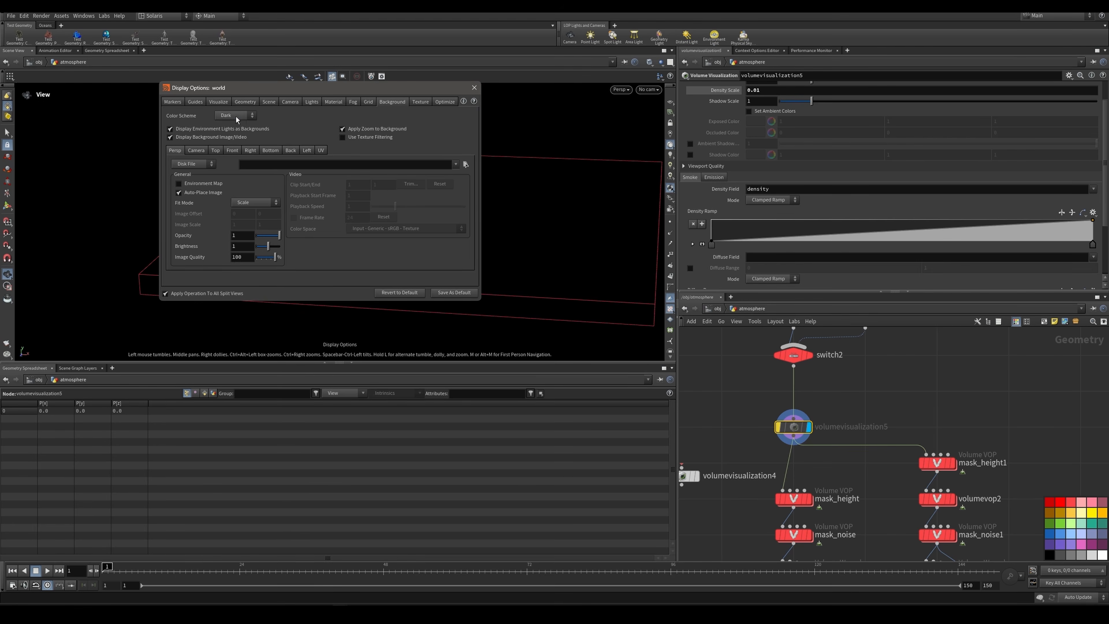
left_click(235, 126)
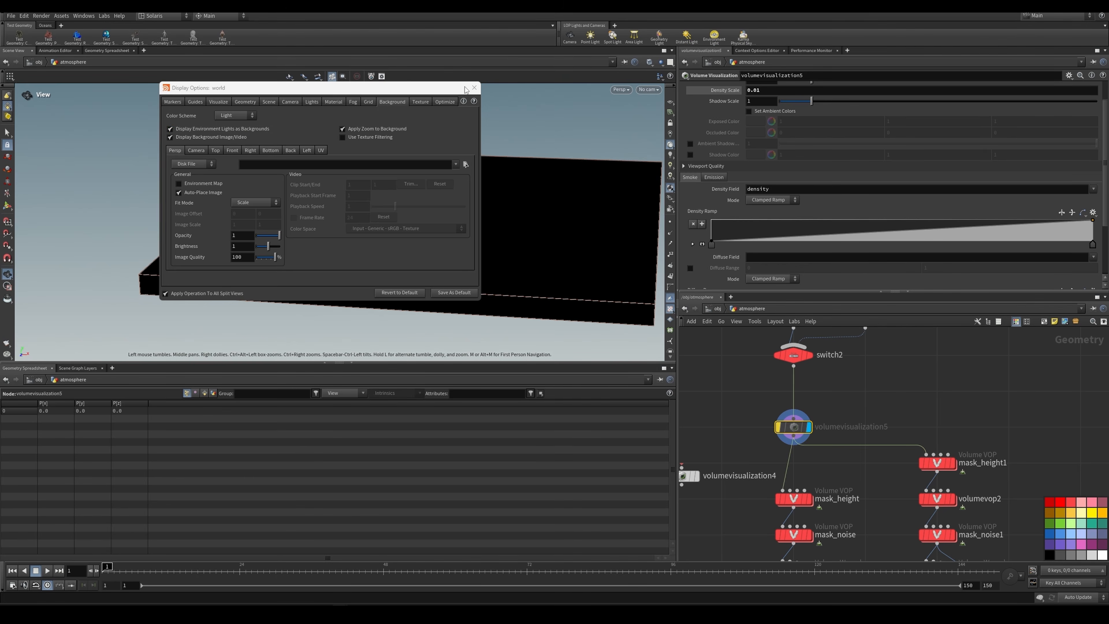
left_click(474, 87)
left_click_drag(527, 183, 499, 236)
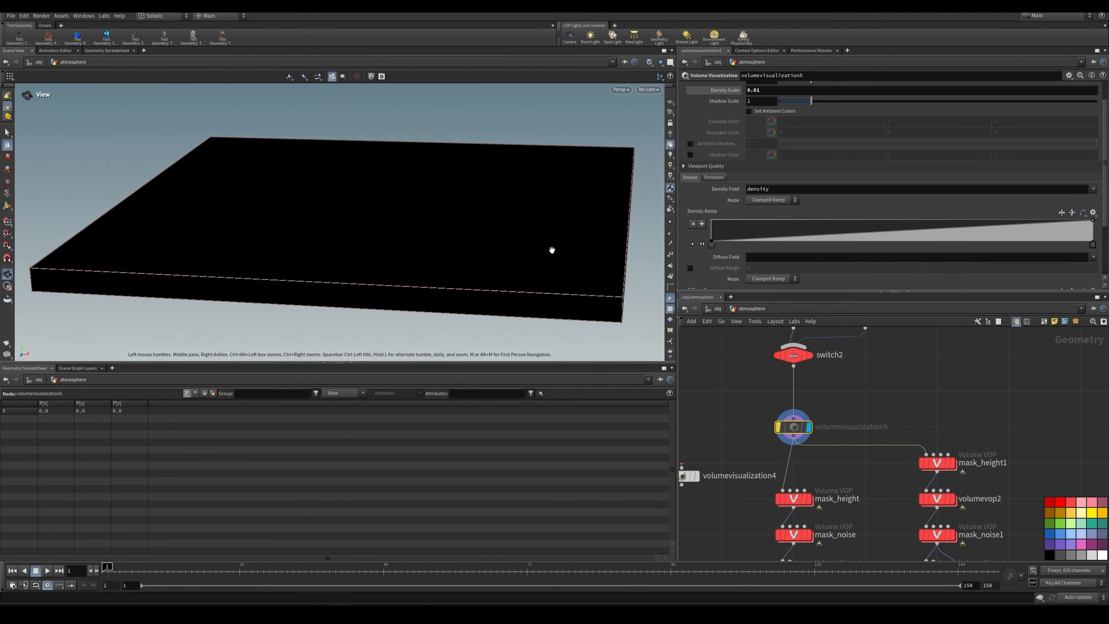
Step: Turn off the bypass on volumevisualization5, and display process_density to check its node information
scroll(821, 449, "down", 4)
scroll(804, 490, "up", 4)
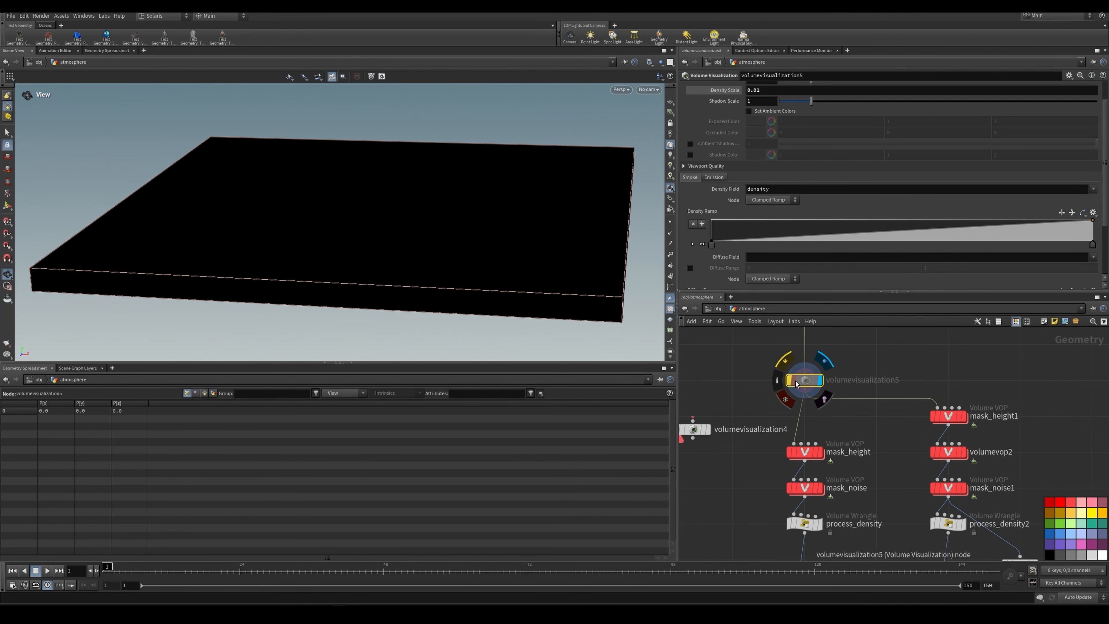
left_click(789, 380)
middle_click_drag(814, 555, 787, 451)
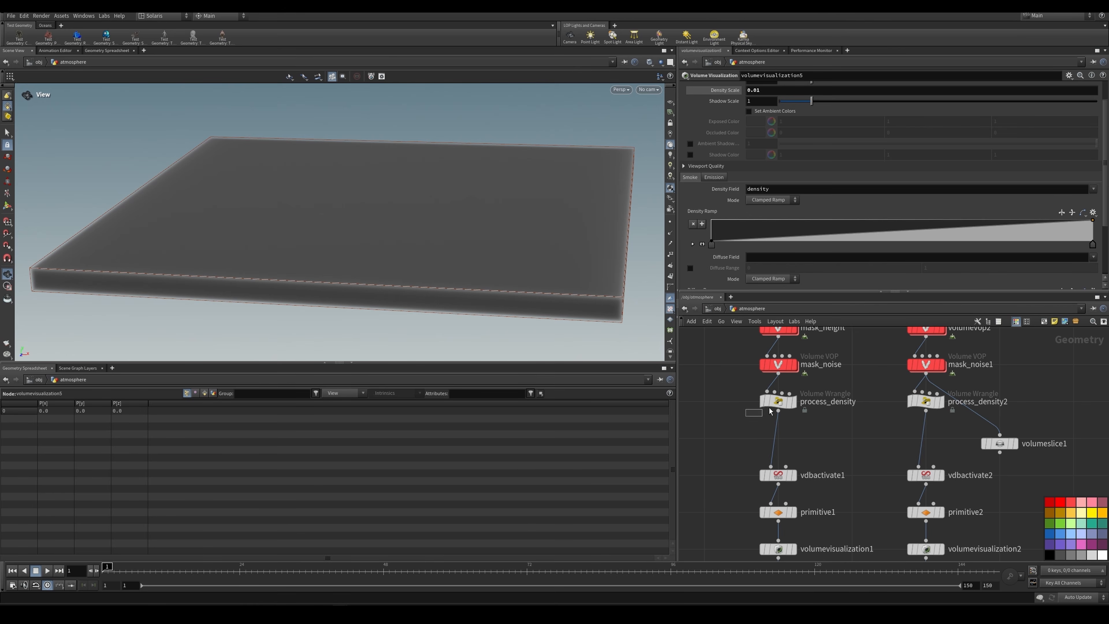
left_click(793, 401)
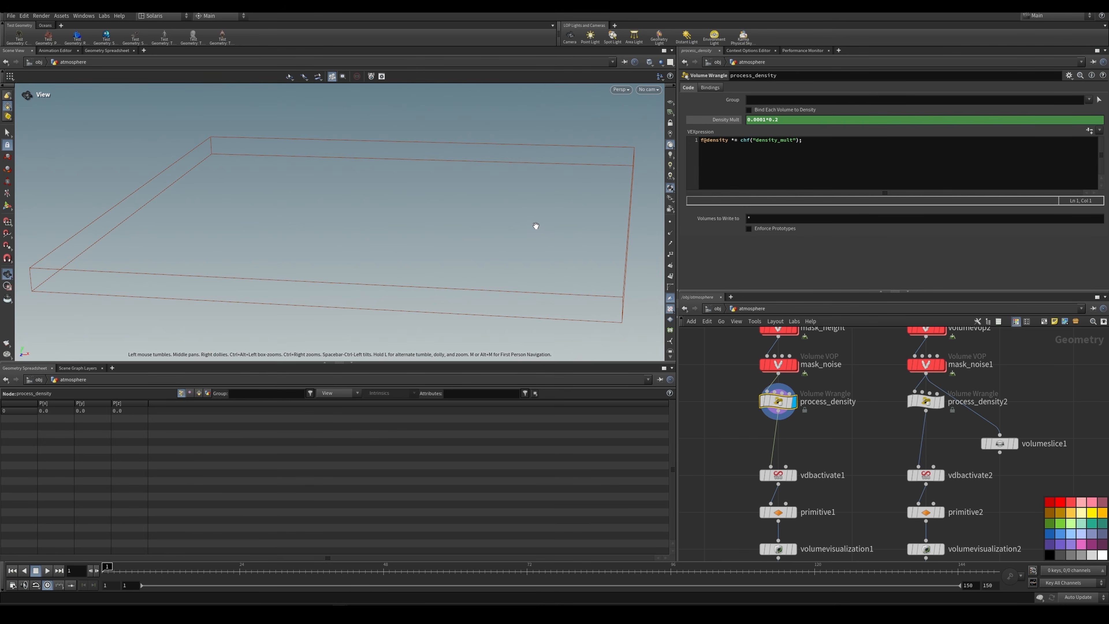
middle_click(777, 402)
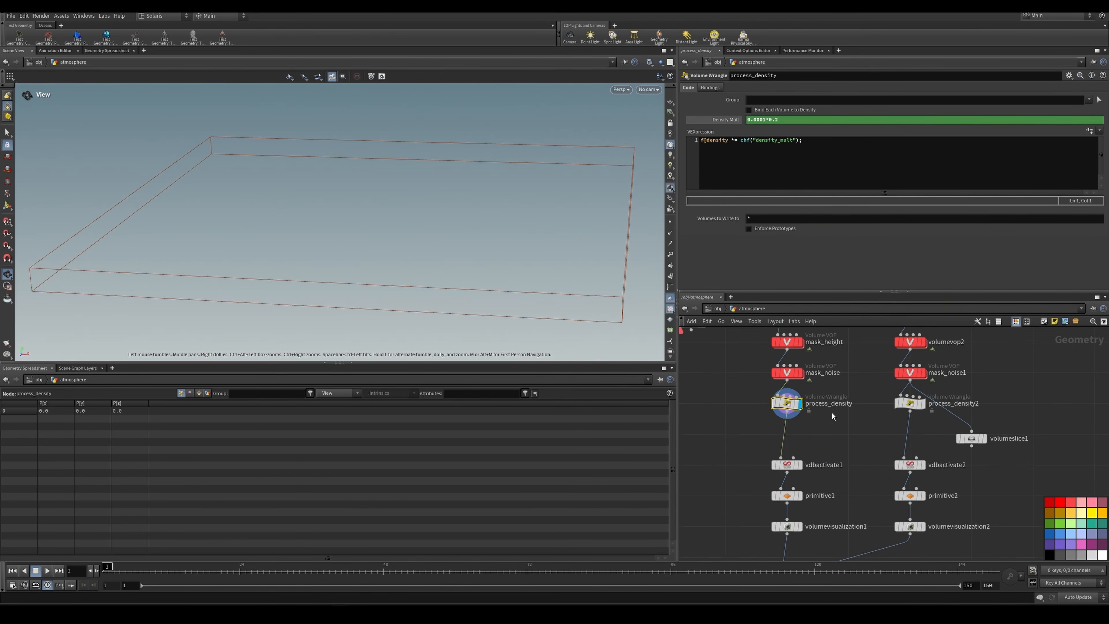
Step: Display vdbactivate1 and primitive1 in turn to examine their deactivation and 16-bit float settings
left_click(771, 469)
left_click(788, 453)
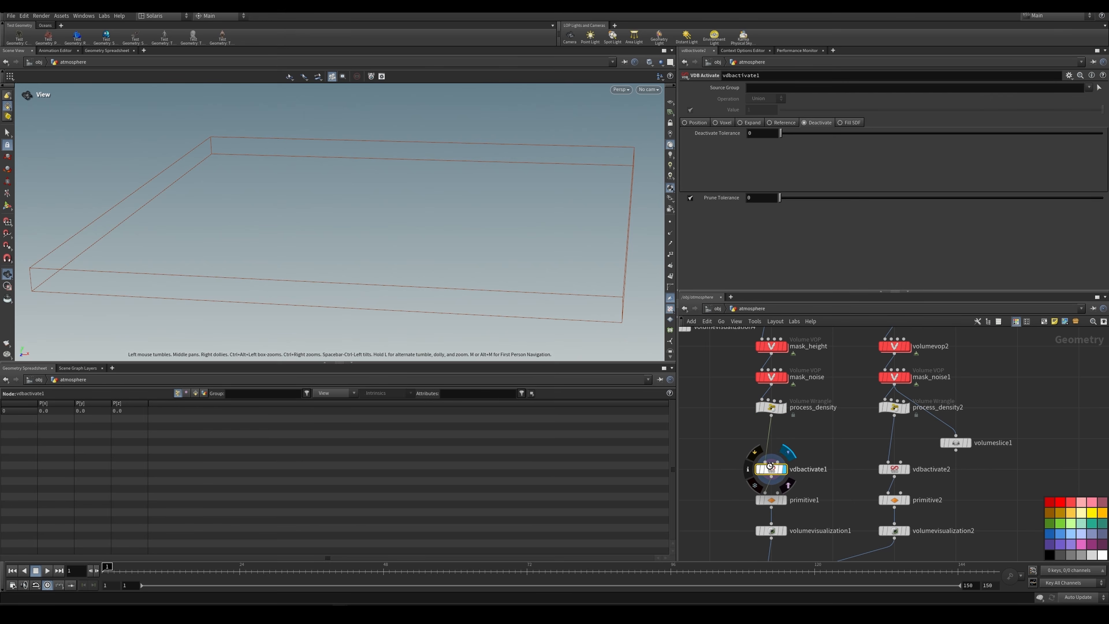
middle_click_drag(792, 502, 806, 440)
scroll(806, 440, "up", 2)
left_click(798, 438)
left_click(783, 438)
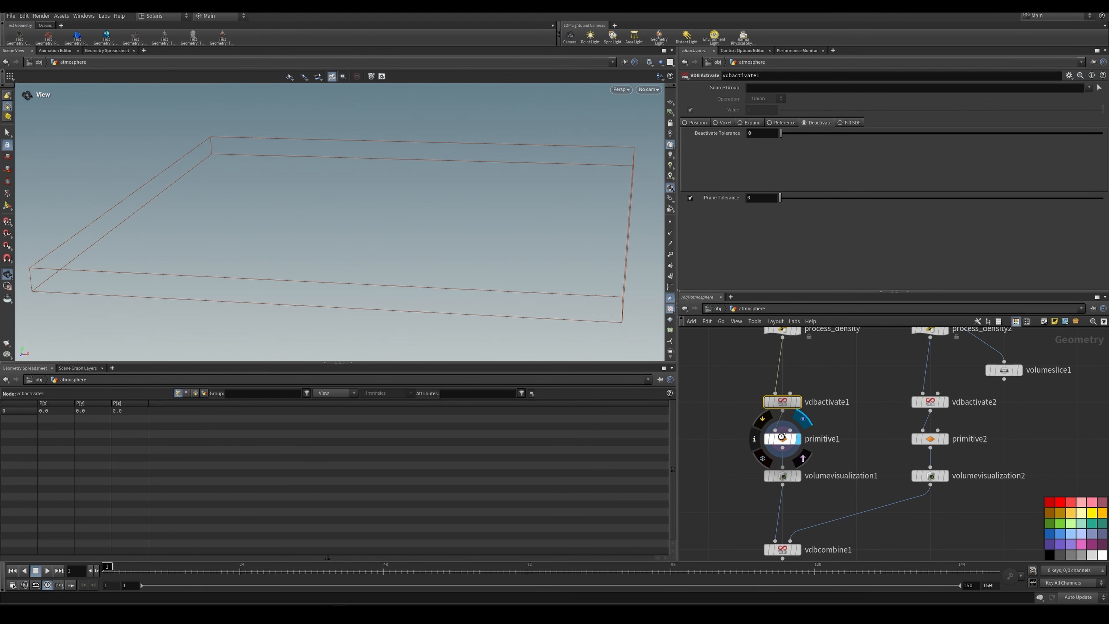
scroll(842, 413, "down", 3)
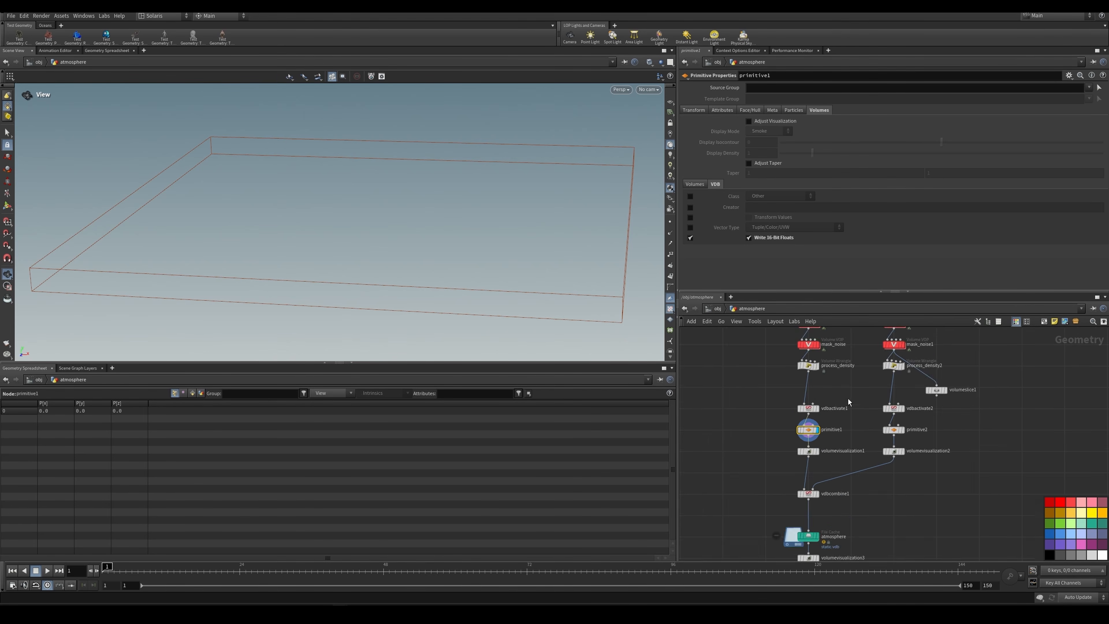
Step: Display volumevisualization1 and set the viewport background color scheme to Dark
scroll(816, 455, "up", 3)
left_click(816, 446)
left_click(793, 442)
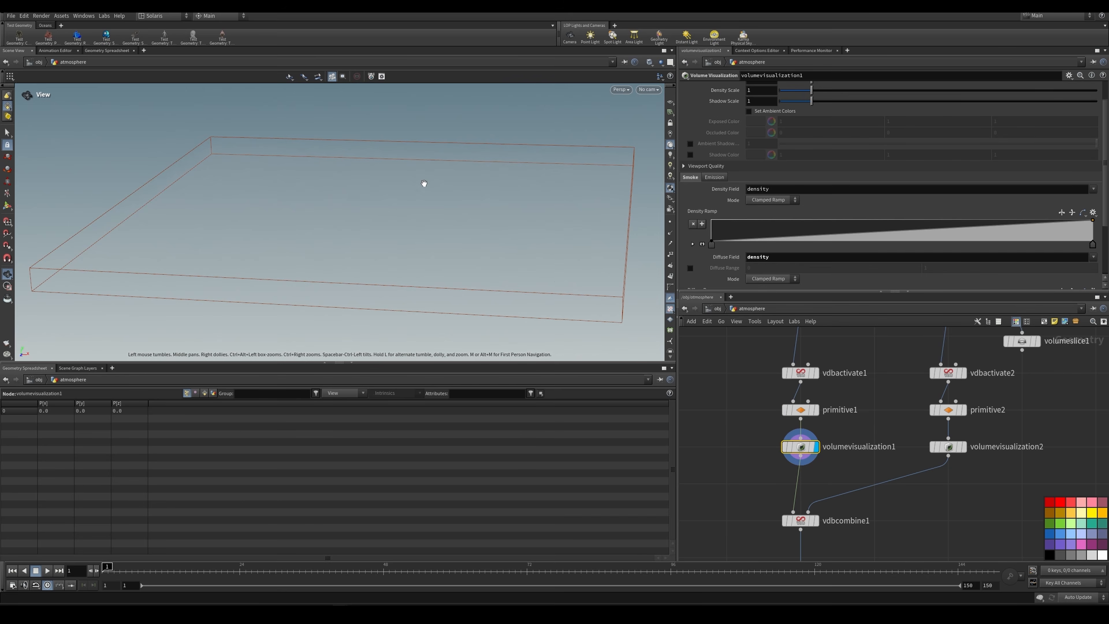
key("d")
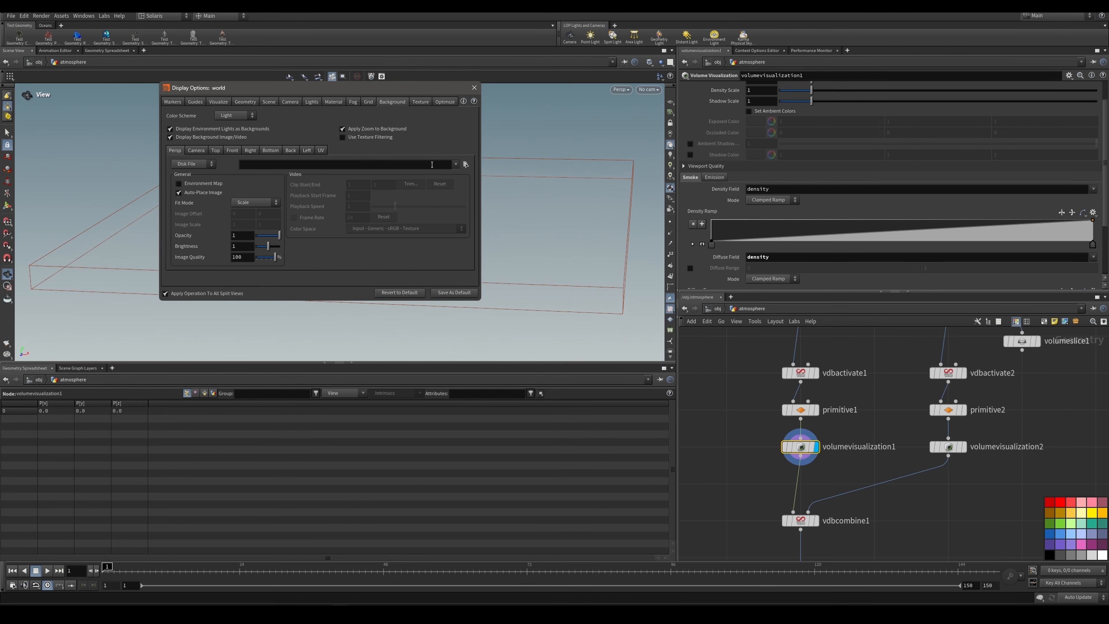
left_click(235, 116)
left_click(231, 128)
left_click(474, 88)
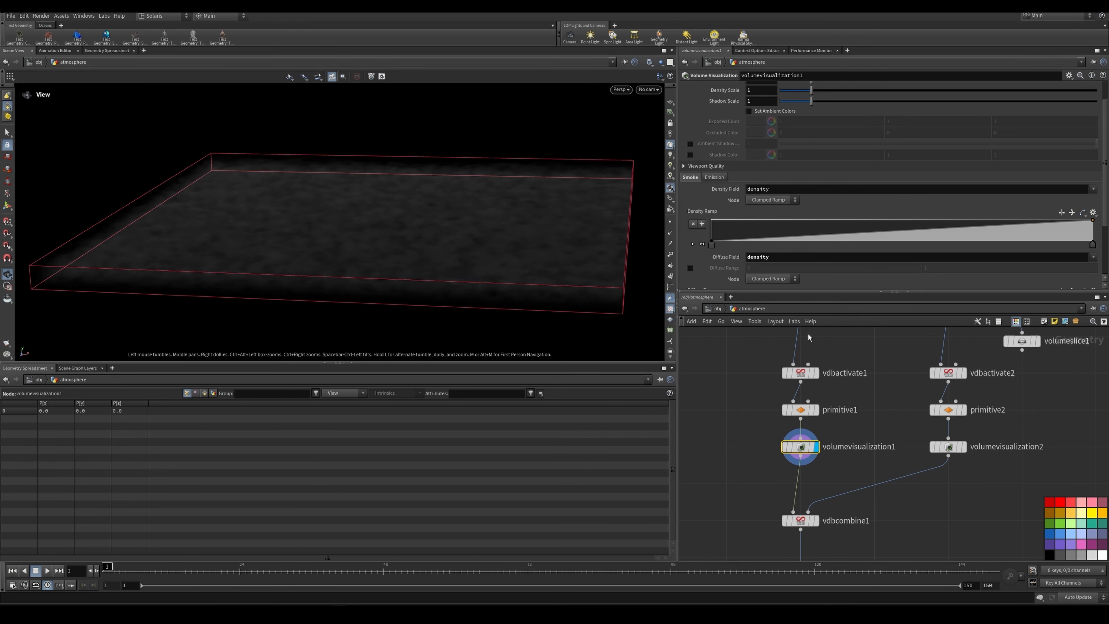
Step: Display mask_height1 and volumevop2 in turn to examine the second branch's height and distance masks
scroll(822, 385, "down", 5)
scroll(869, 371, "up", 4)
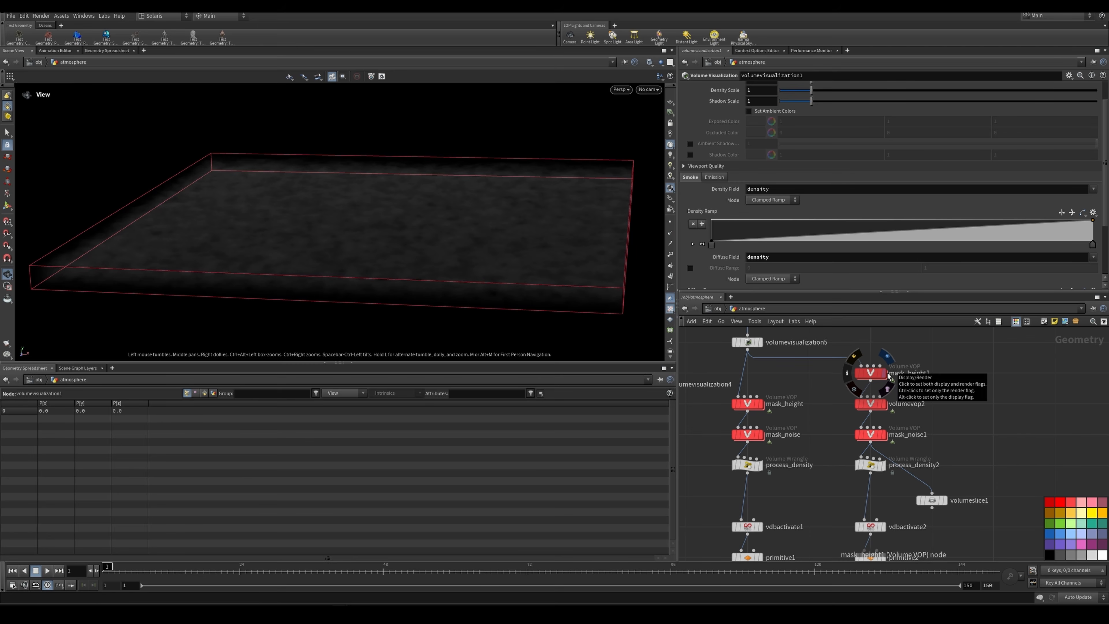
left_click(870, 374)
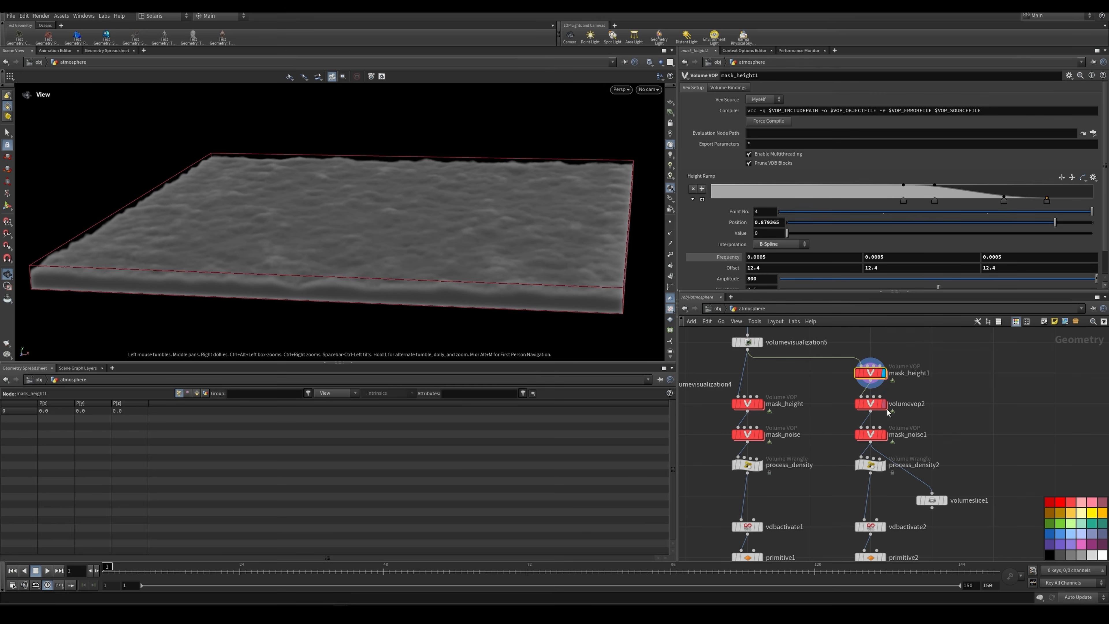
left_click(875, 407)
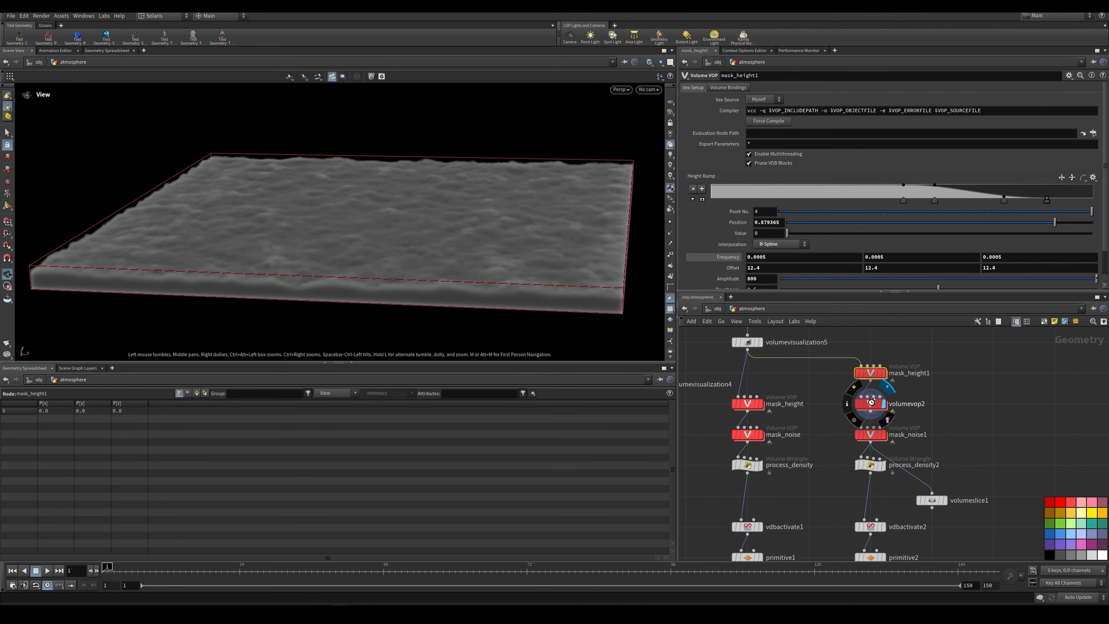
scroll(376, 218, "up", 3)
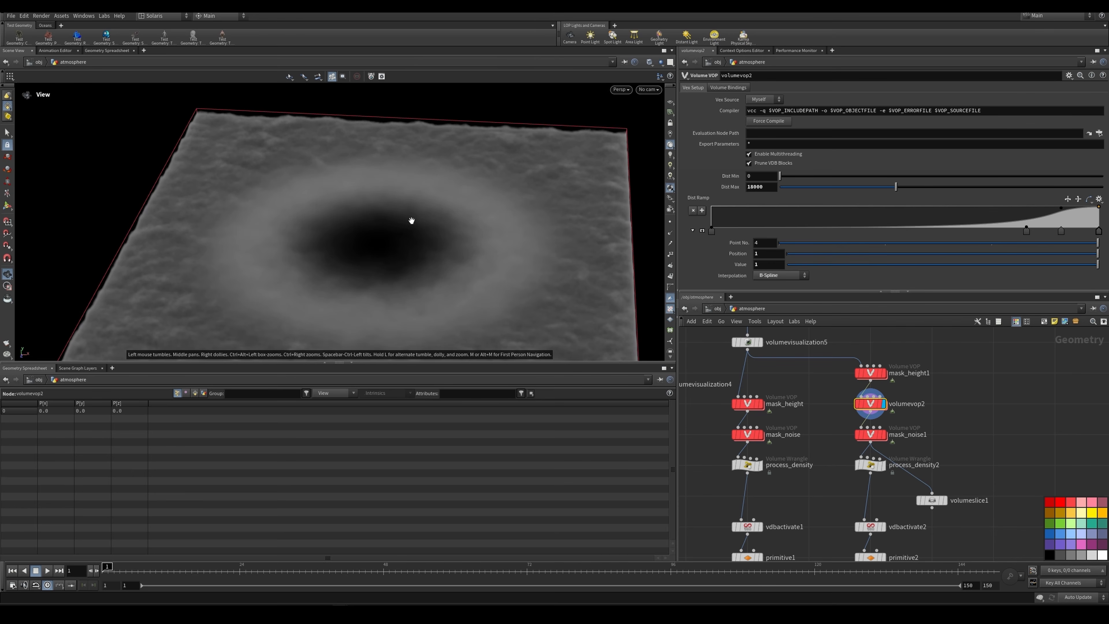
Step: Examine volumevop2's distance mask around the scene and through renderCameraCamera
scroll(387, 242, "up", 4)
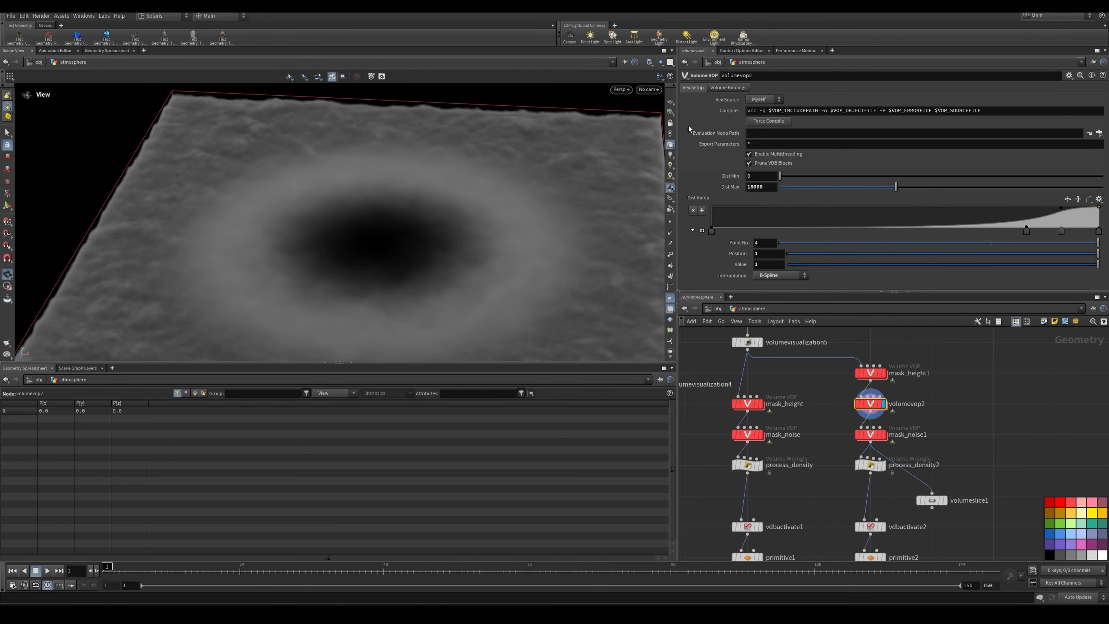
left_click(649, 89)
left_click(673, 131)
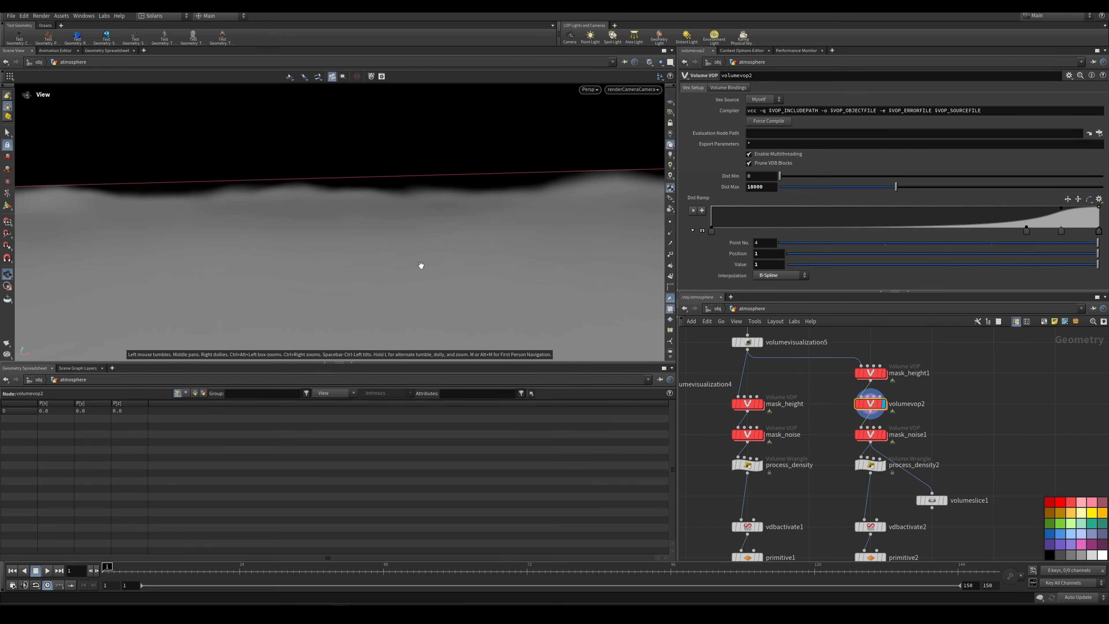
left_click_drag(444, 240, 360, 270)
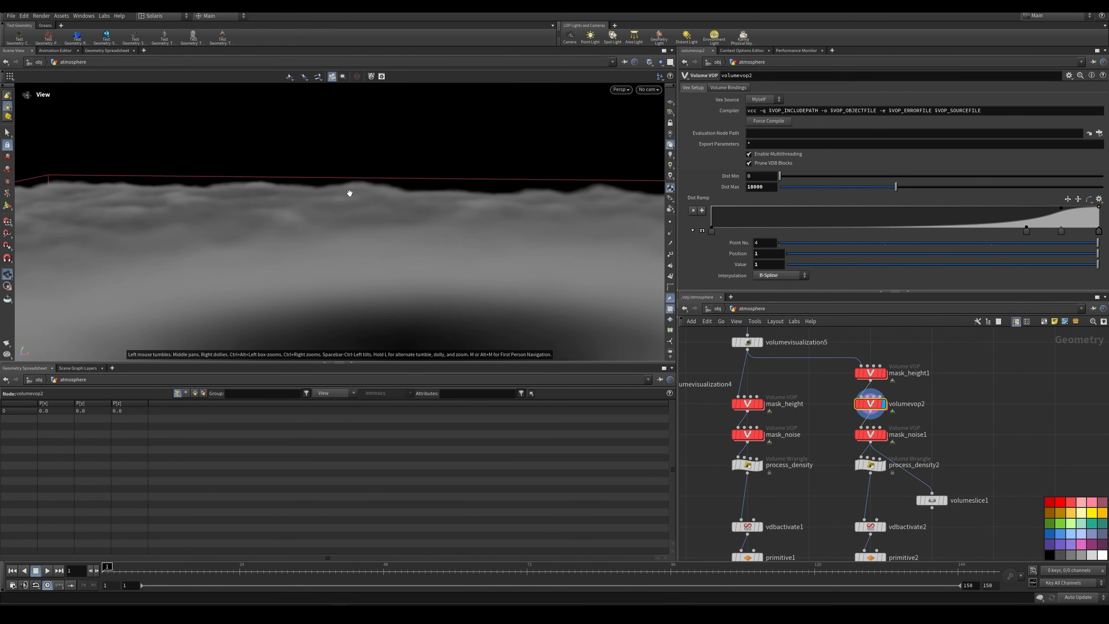
left_click(649, 89)
left_click(668, 130)
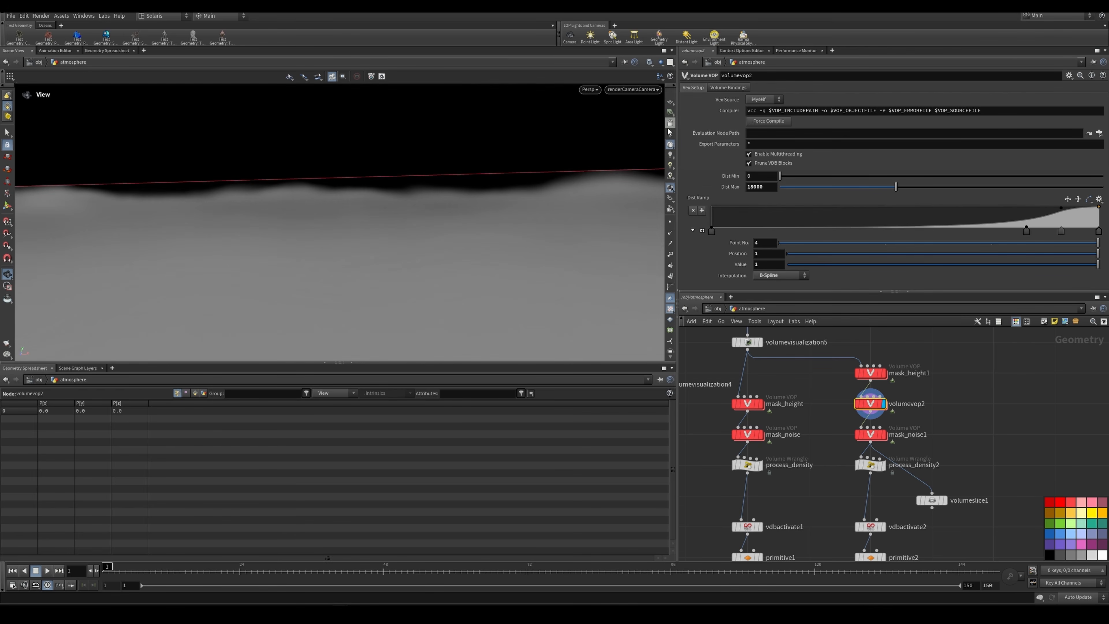
Step: Display mask_noise1 and examine how its noise breaks up the second density branch from a raised viewpoint
scroll(937, 472, "up", 2)
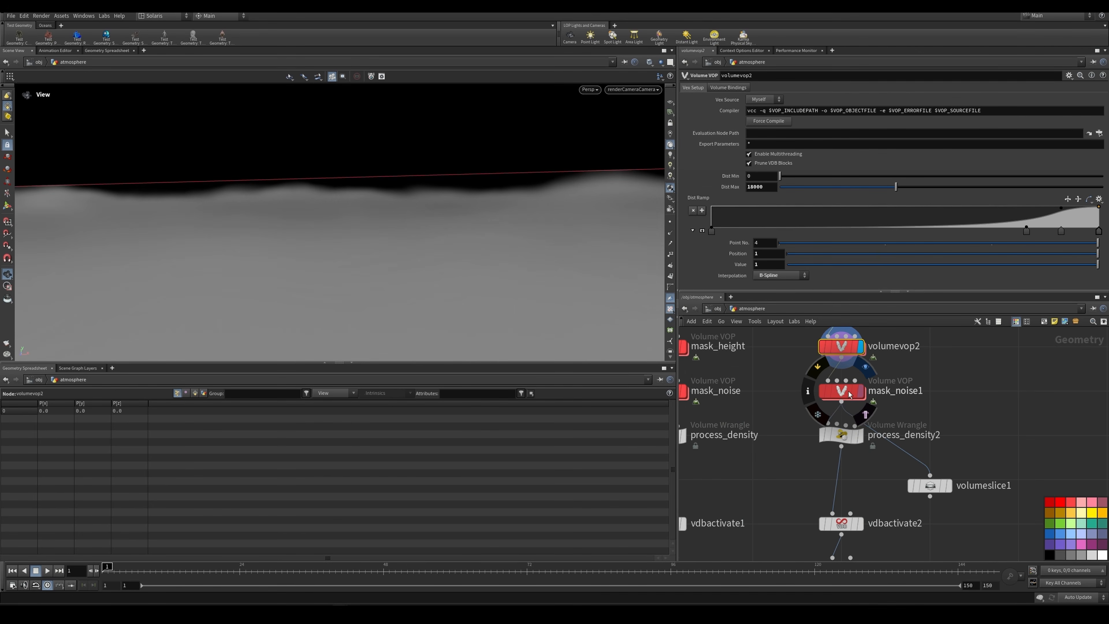
left_click(848, 393)
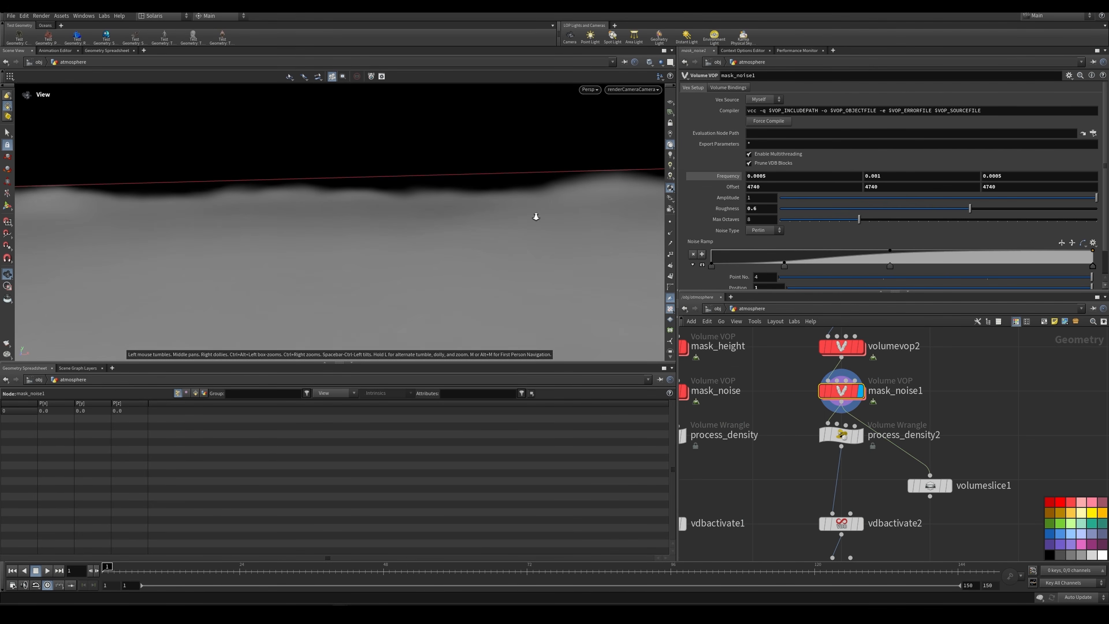
left_click_drag(369, 245, 450, 259)
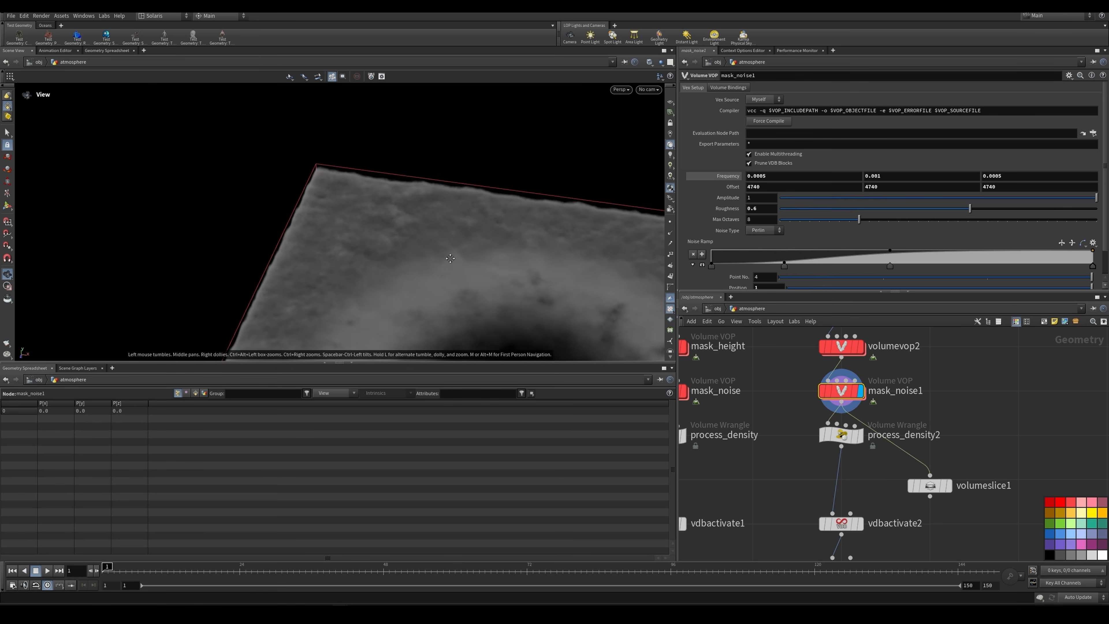
middle_click_drag(451, 258, 516, 173)
middle_click_drag(506, 267, 441, 198)
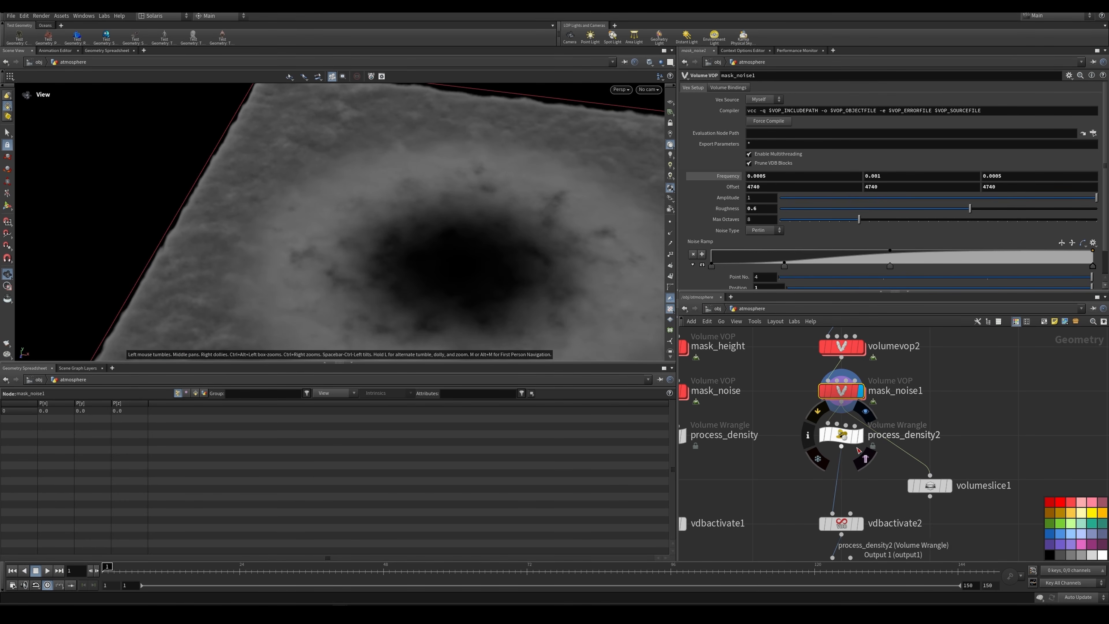
Step: Display process_density2 and examine its density multiplier and the resulting volume in the viewport
left_click(841, 434)
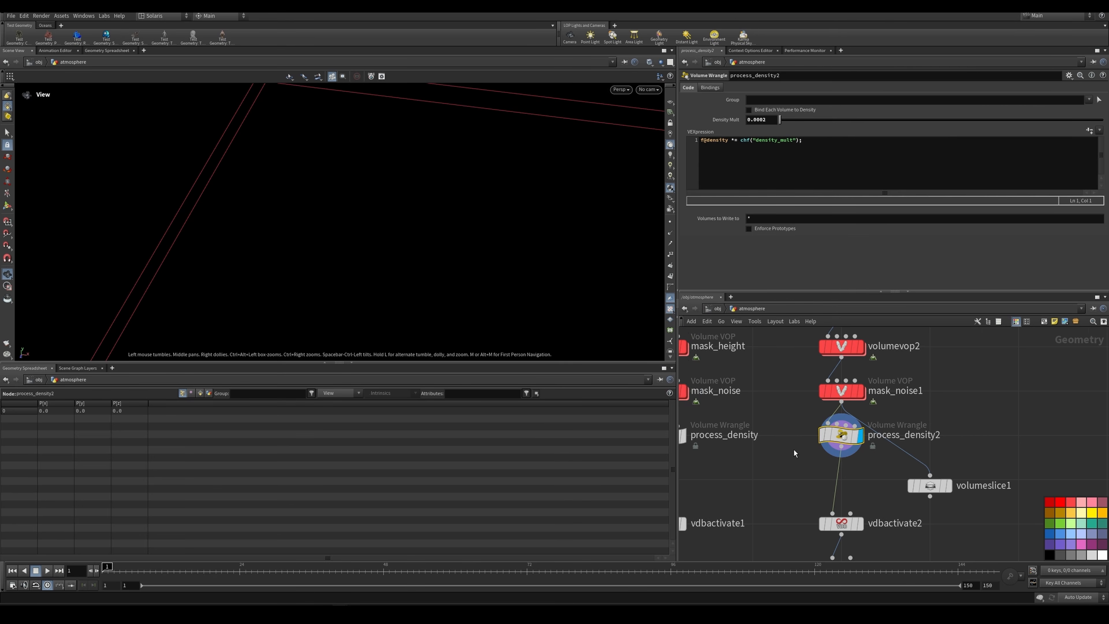
scroll(794, 450, "up", 2)
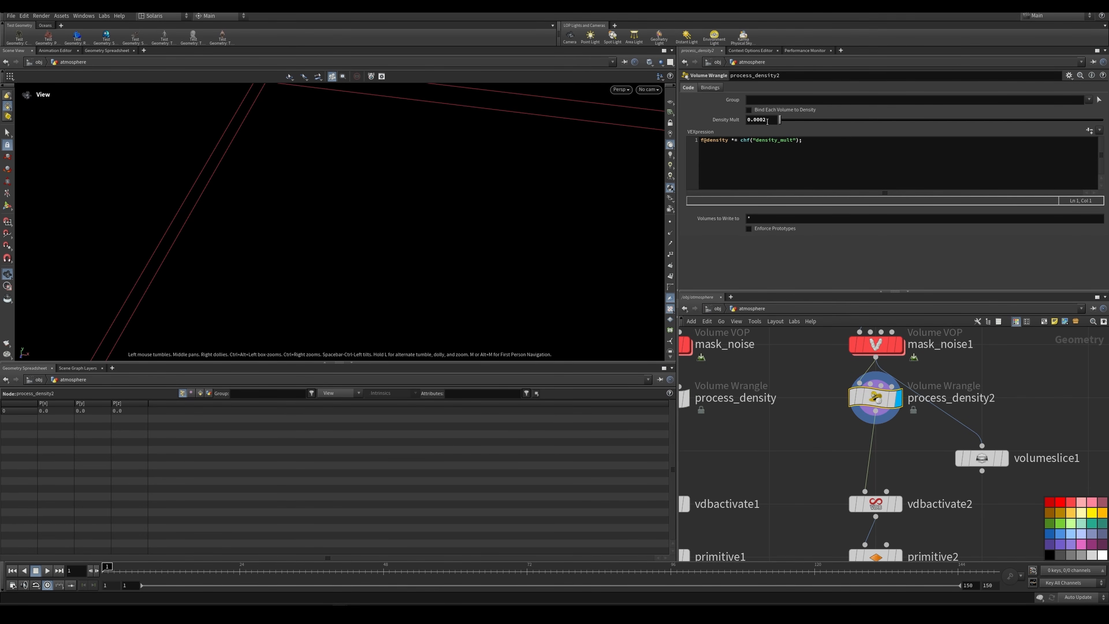
scroll(819, 410, "down", 3)
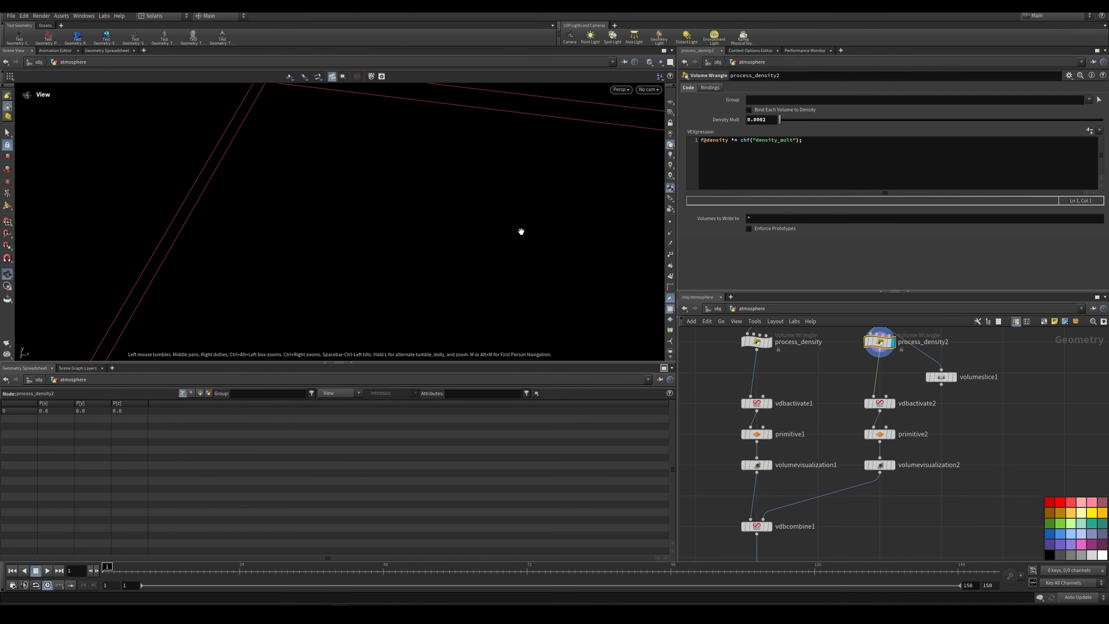
middle_click_drag(520, 230, 463, 200)
Step: Bypass volumevisualization5 above the two density branches
scroll(894, 377, "up", 1)
middle_click_drag(904, 363, 873, 507)
middle_click(867, 355)
scroll(869, 356, "down", 3)
scroll(778, 420, "up", 2)
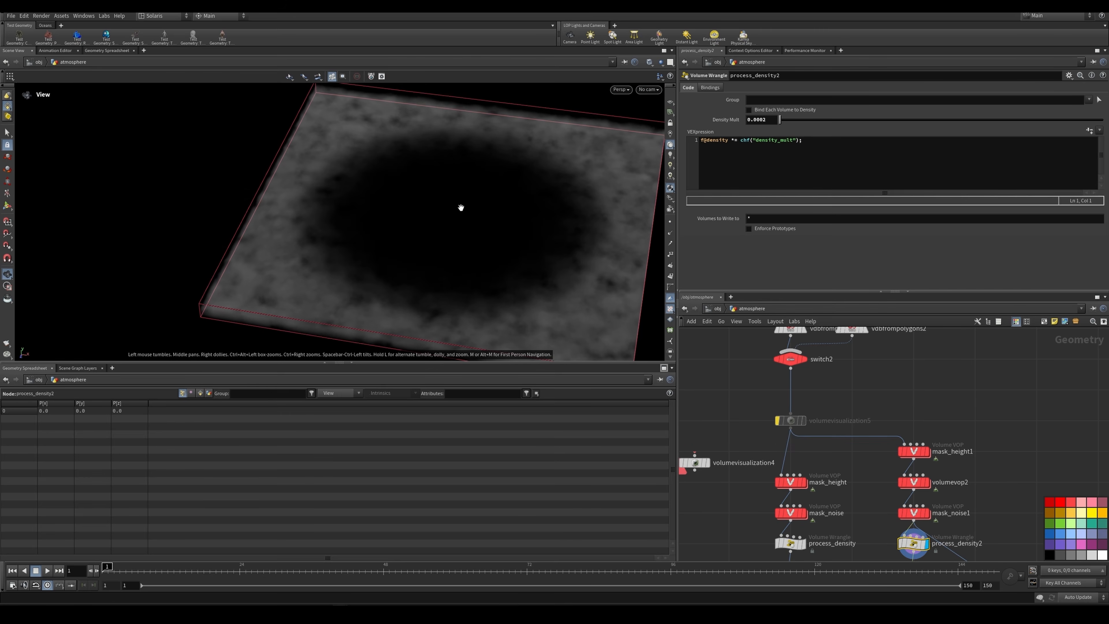
Step: Display process_density in the first branch to examine its density multiplier and faint volume
middle_click_drag(807, 543, 808, 477)
scroll(809, 477, "up", 1)
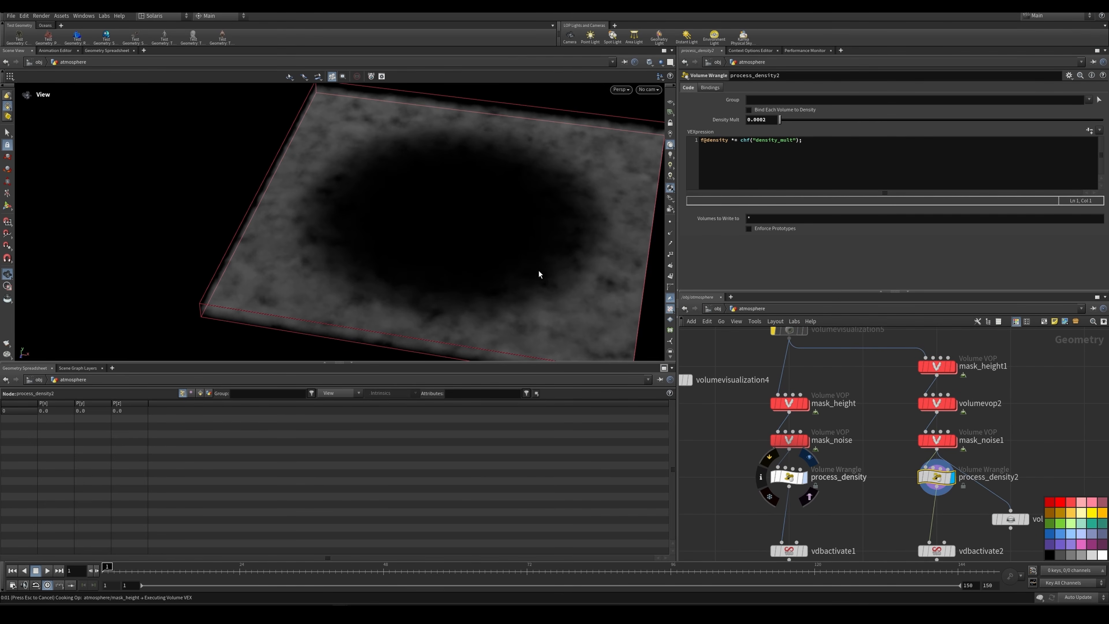
left_click_drag(515, 234, 506, 196)
scroll(877, 436, "down", 3)
middle_click_drag(874, 440, 865, 366)
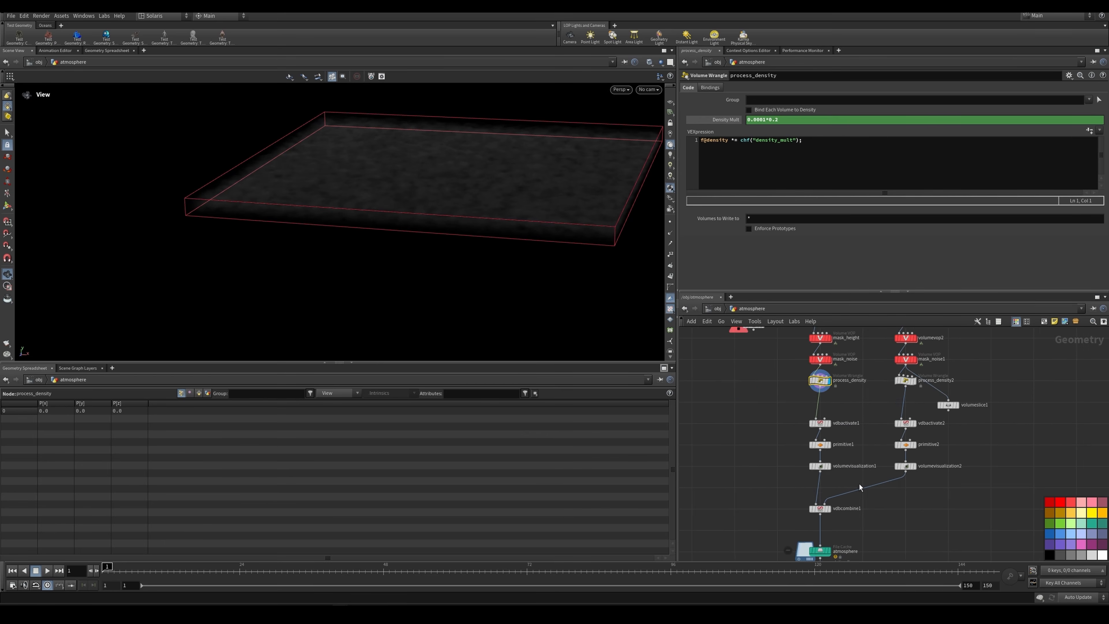
Step: Display vdbcombine1 and look at the combined atmosphere density through renderCameraCamera
scroll(861, 488, "up", 2)
scroll(835, 527, "up", 1)
middle_click_drag(835, 526, 834, 479)
mouse_move(809, 469)
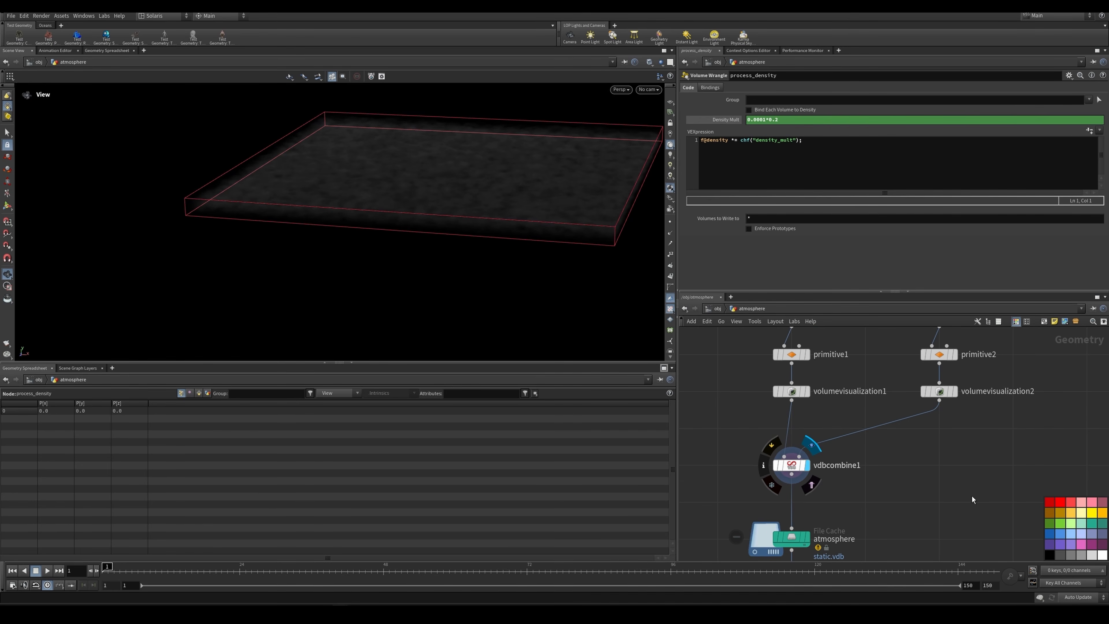
left_click_drag(501, 142, 509, 164)
left_click(646, 92)
left_click(677, 132)
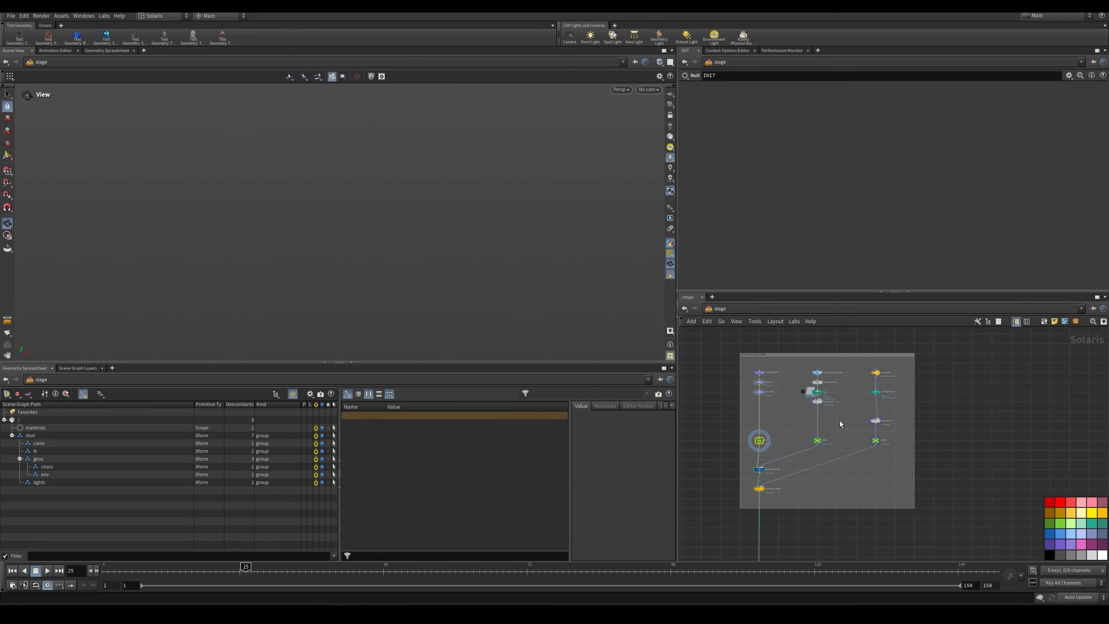
Step: Display configurelayer2 and initscene in the stage network to examine the layer's time settings and primitive paths
scroll(781, 415, "down", 2)
middle_click_drag(781, 416, 776, 400)
scroll(776, 400, "up", 2)
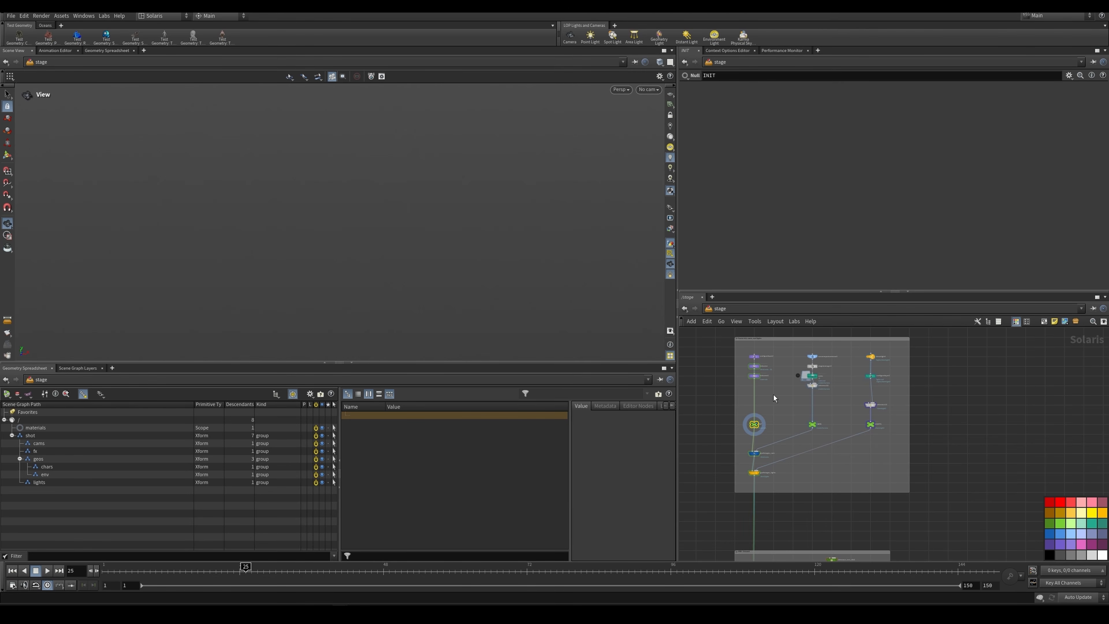
scroll(754, 355, "up", 5)
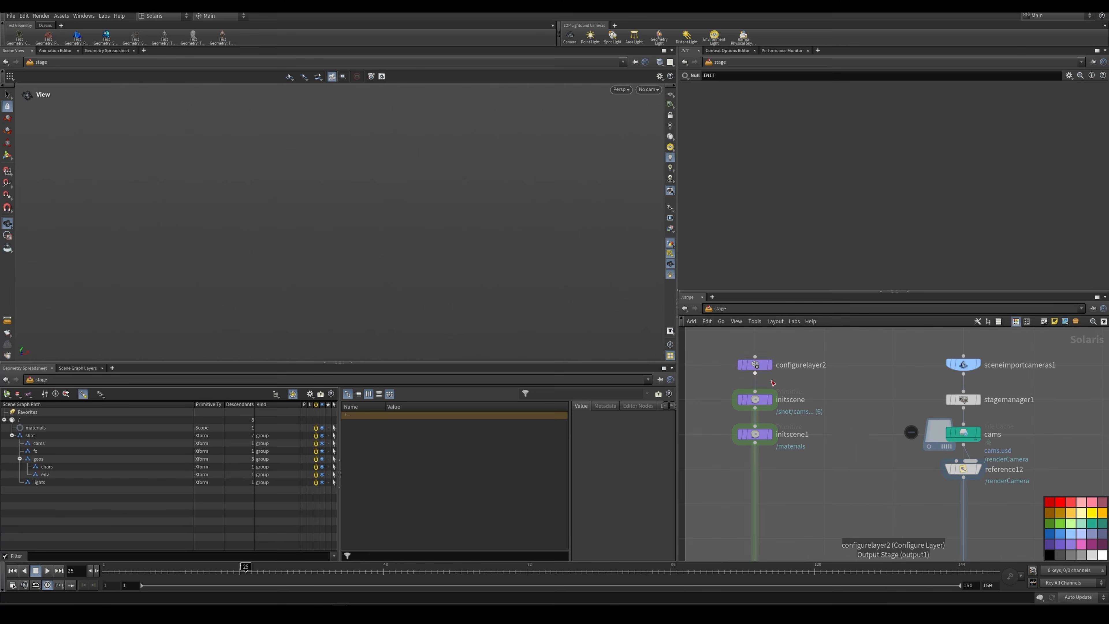
left_click(759, 365)
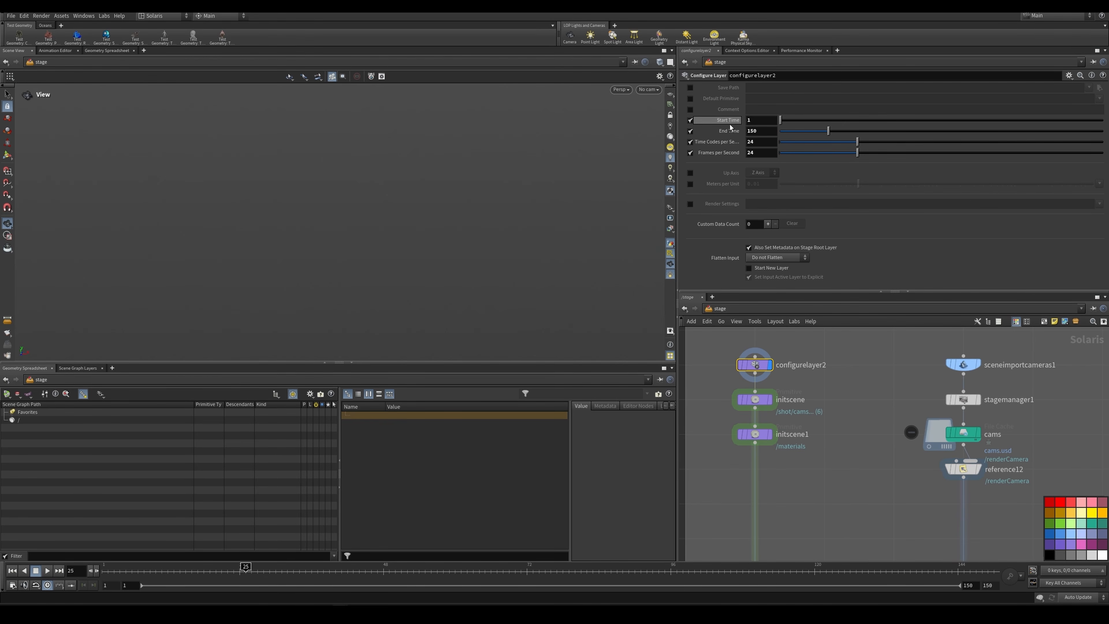
left_click(756, 400)
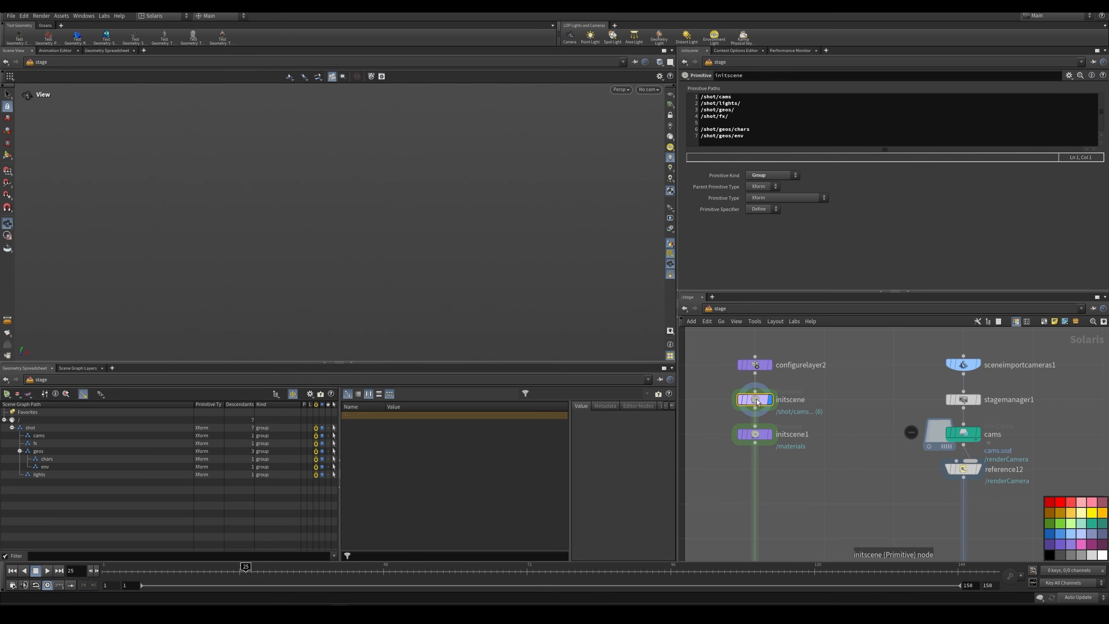
mouse_move(767, 404)
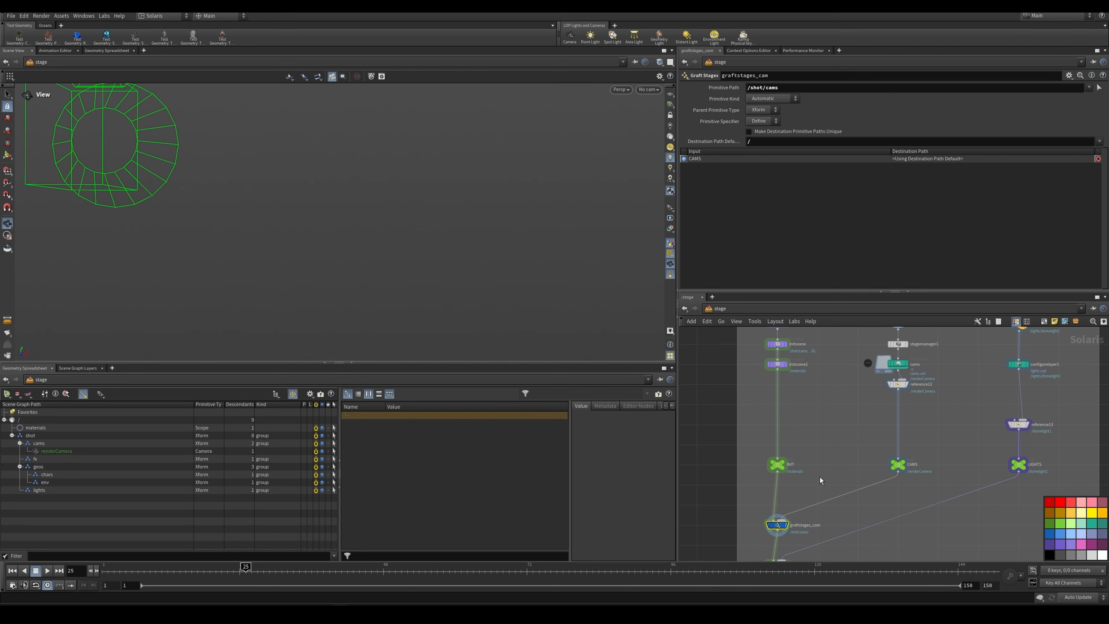
Step: Display sceneimportcameras1 and examine the camera path in its Objects parameter
middle_click_drag(885, 372, 858, 417)
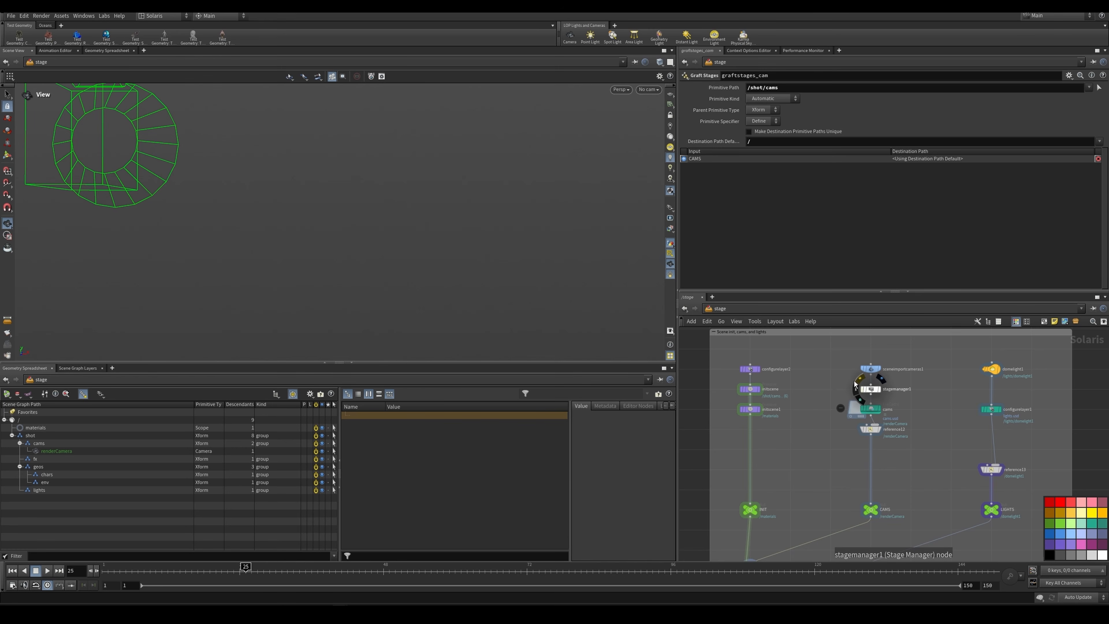
scroll(853, 372, "up", 5)
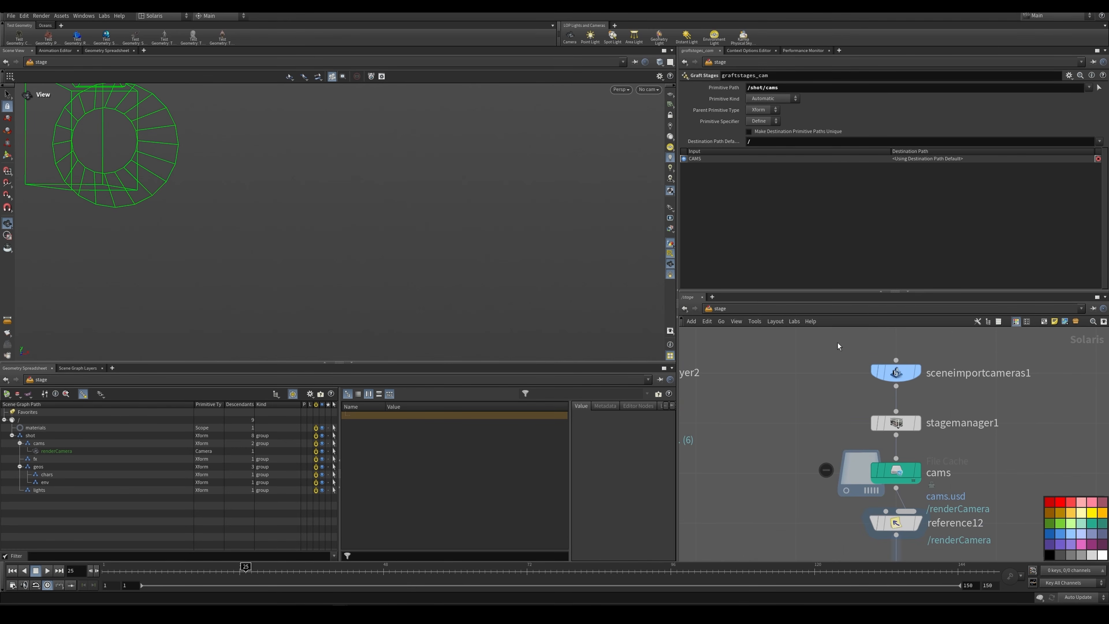
left_click_drag(841, 345, 948, 391)
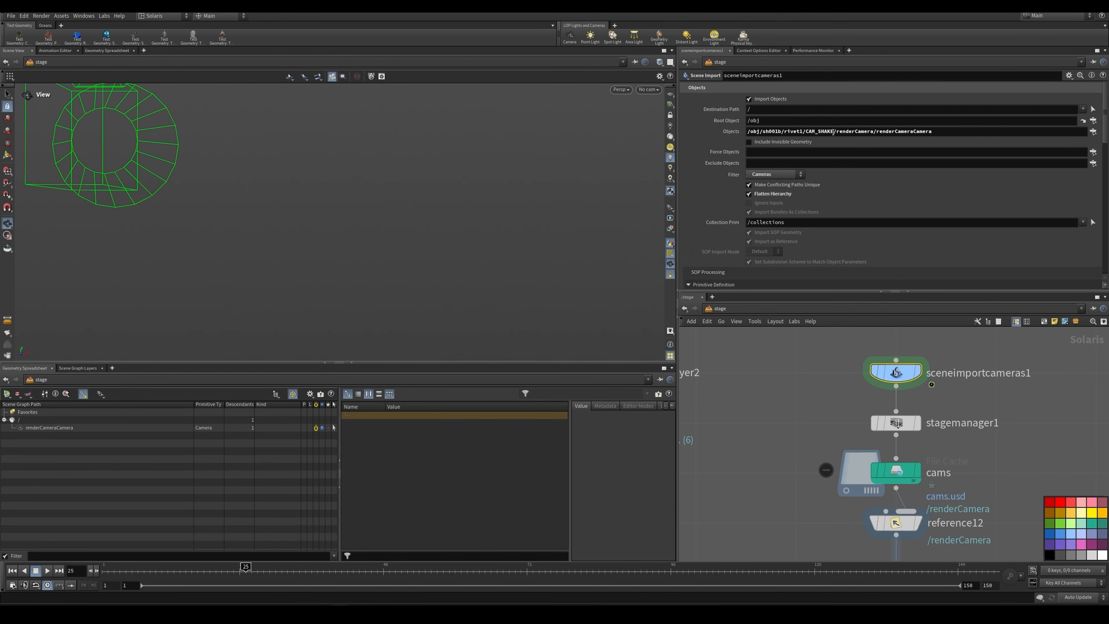
left_click_drag(834, 132, 746, 134)
left_click(935, 131)
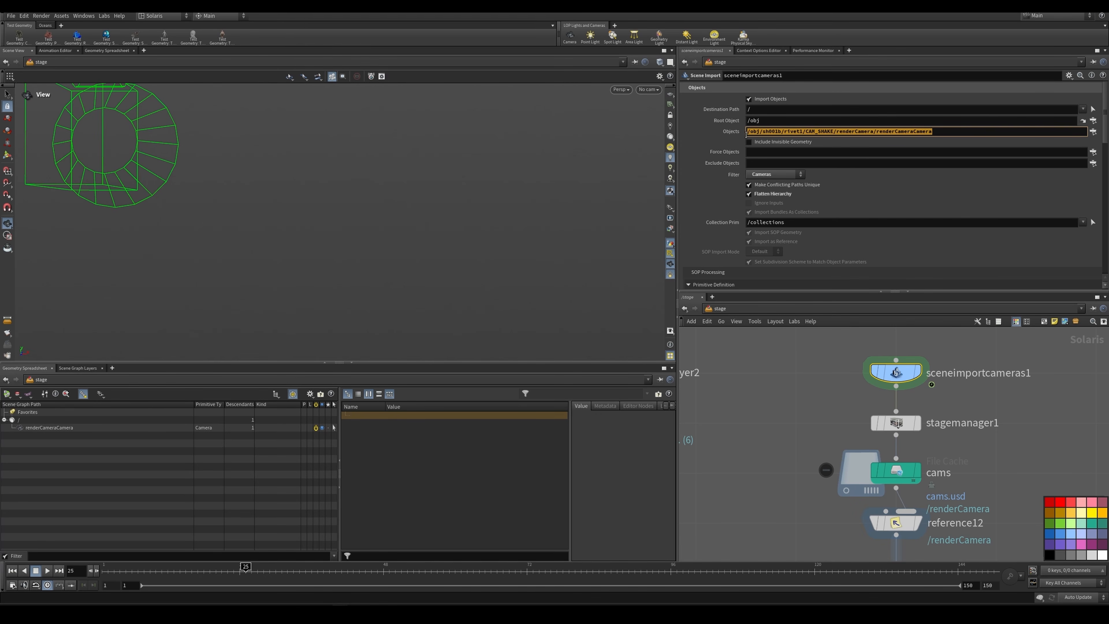
left_click(800, 131)
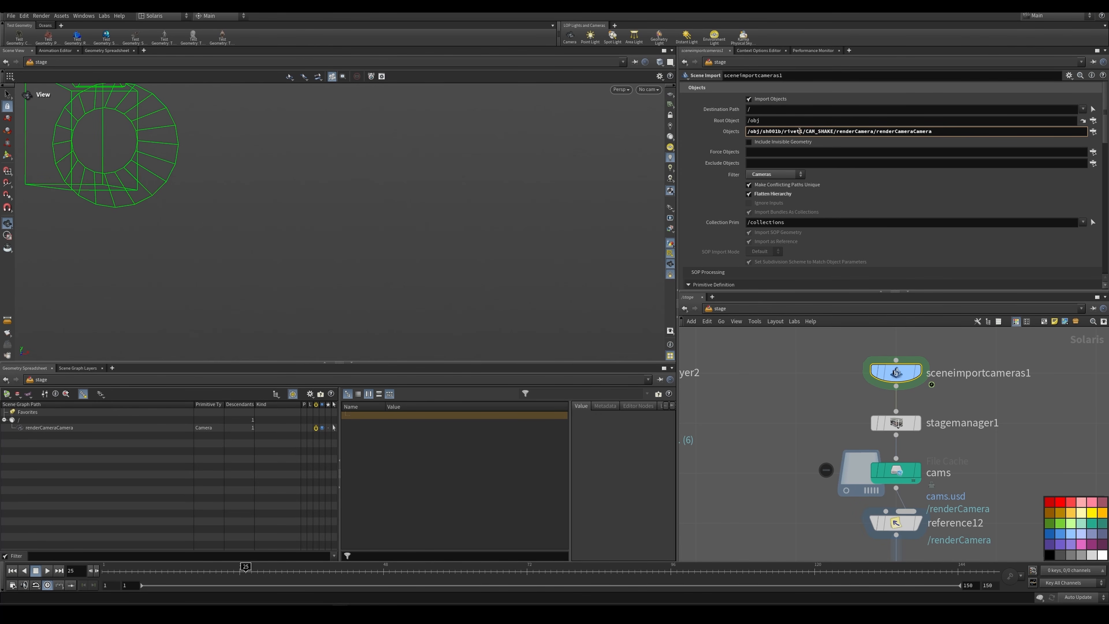
Step: Go to the obj network and drill into sh001b through rivet1 to renderCameraCamera to inspect the source camera
left_click(721, 322)
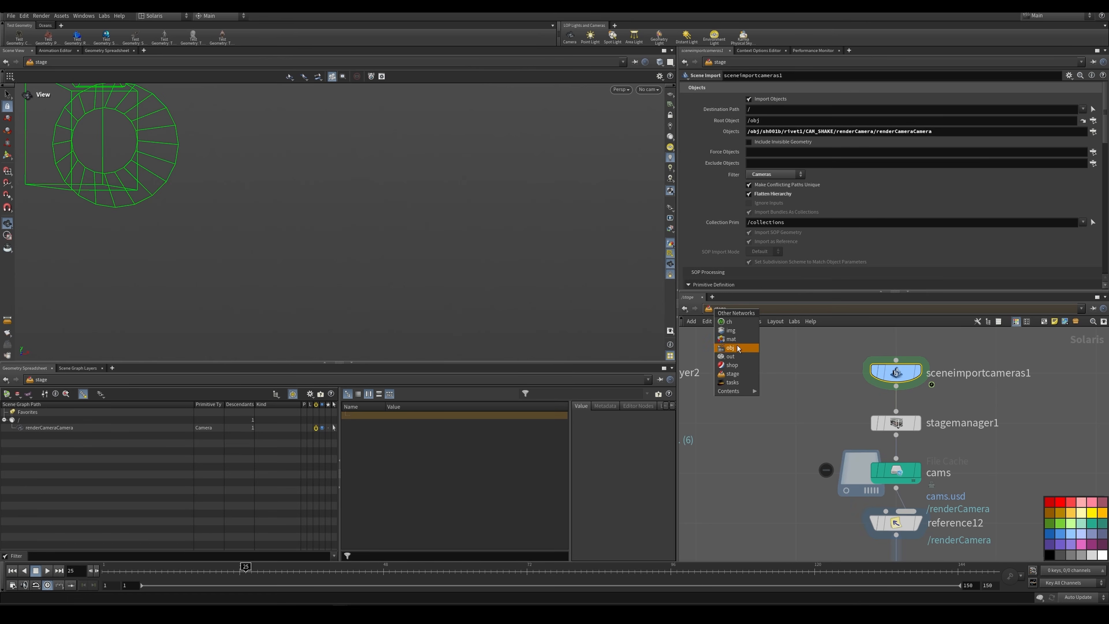
left_click(738, 388)
middle_click_drag(852, 403, 983, 430)
scroll(809, 432, "up", 5)
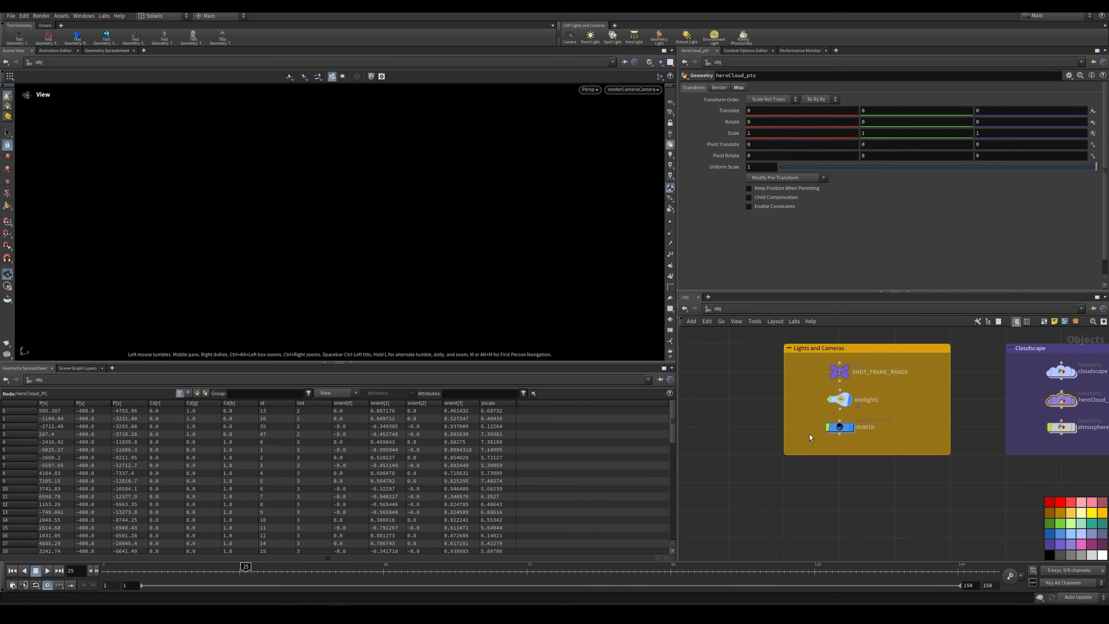
left_click(842, 427)
double_click(843, 427)
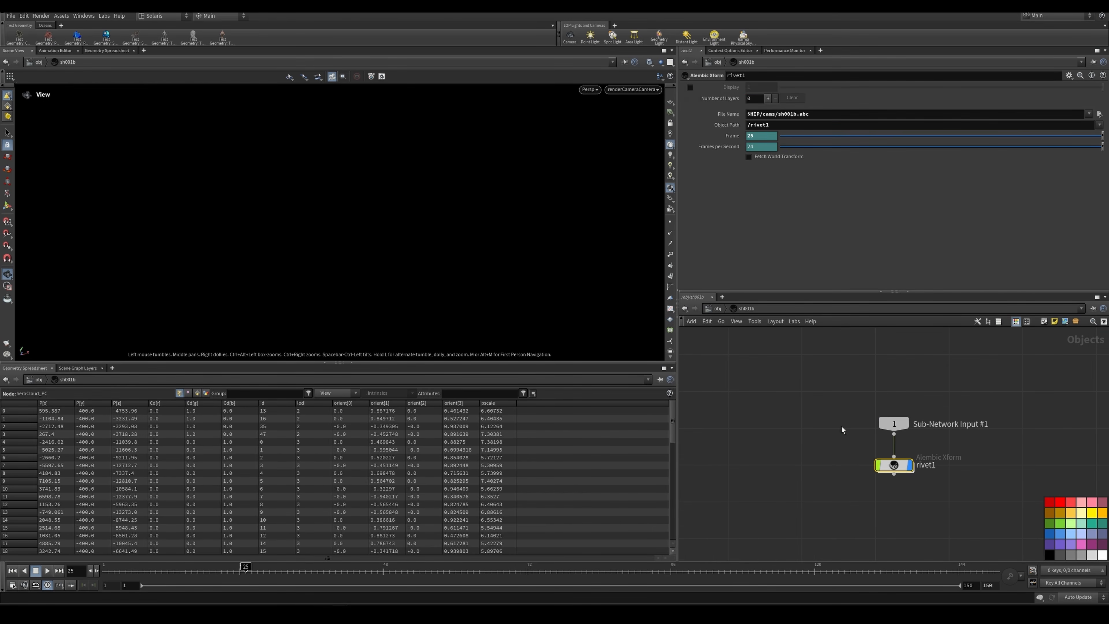
left_click(896, 466)
double_click(896, 465)
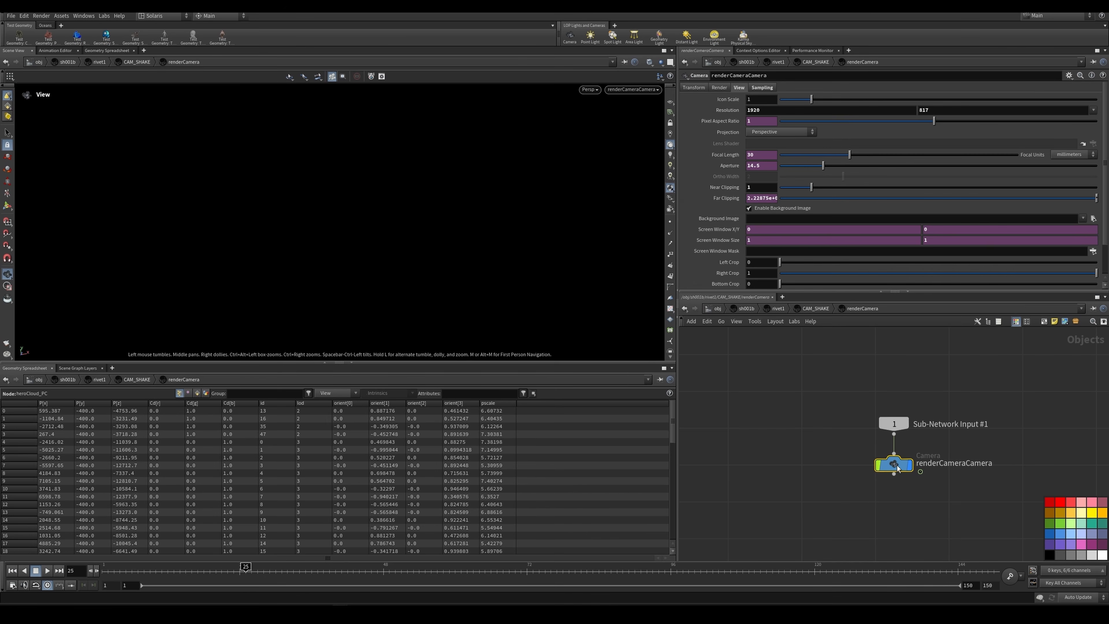
left_click_drag(824, 414, 970, 481)
left_click_drag(948, 442, 855, 481)
Step: Return to the stage network and compare the camera primitive's name at stagemanager1 and sceneimportcameras1
left_click(715, 309)
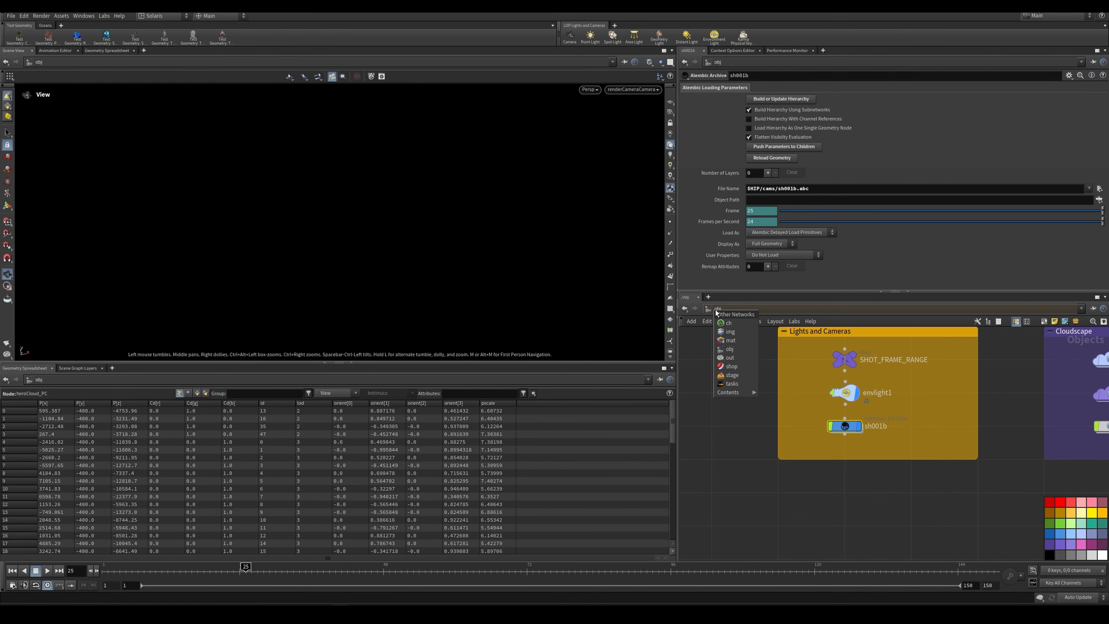
left_click(741, 376)
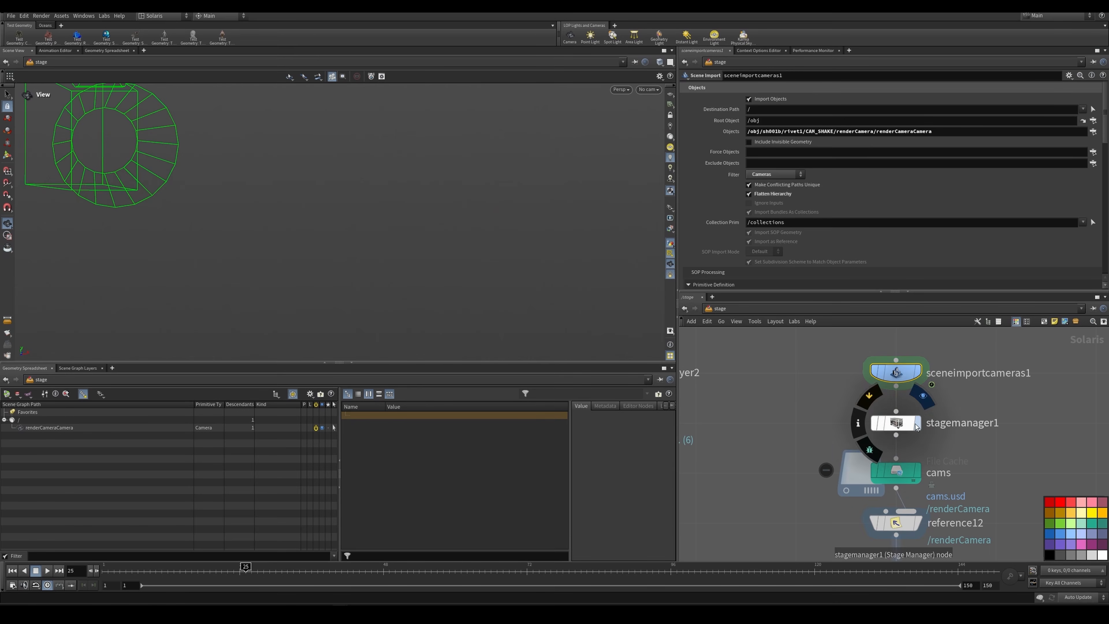
left_click(892, 423)
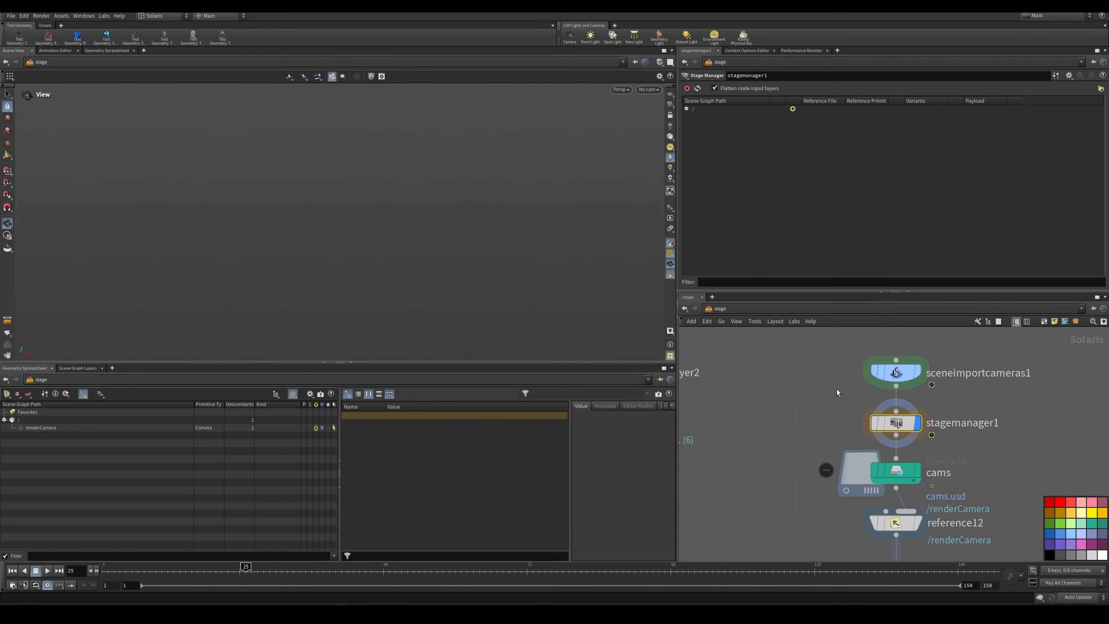
left_click_drag(836, 390, 925, 366)
left_click_drag(817, 420, 943, 443)
left_click(98, 430)
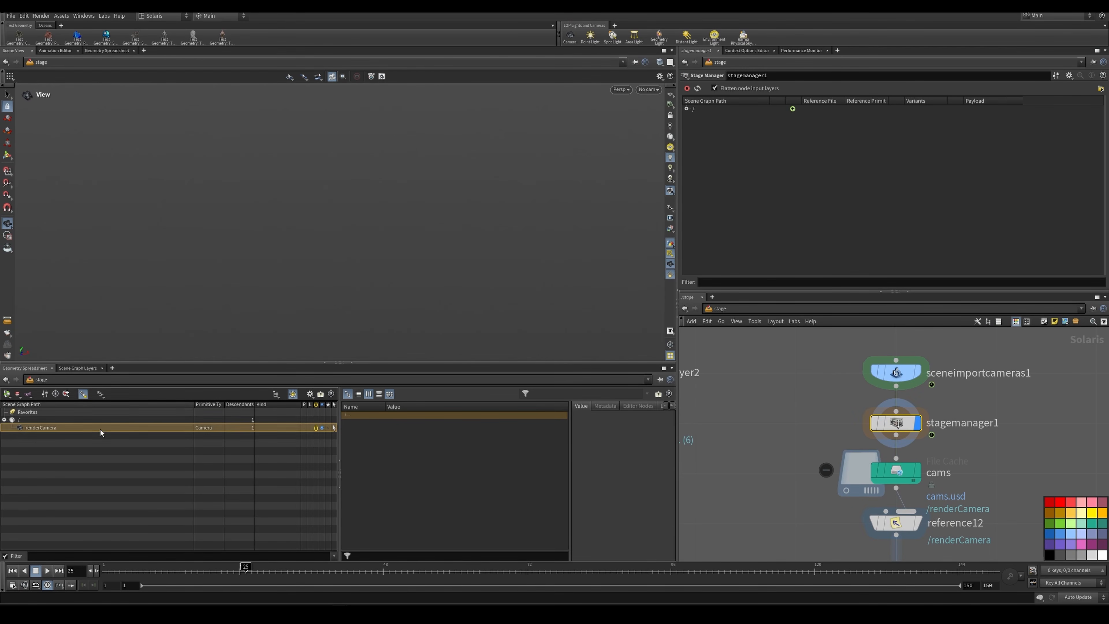
left_click_drag(845, 387, 929, 366)
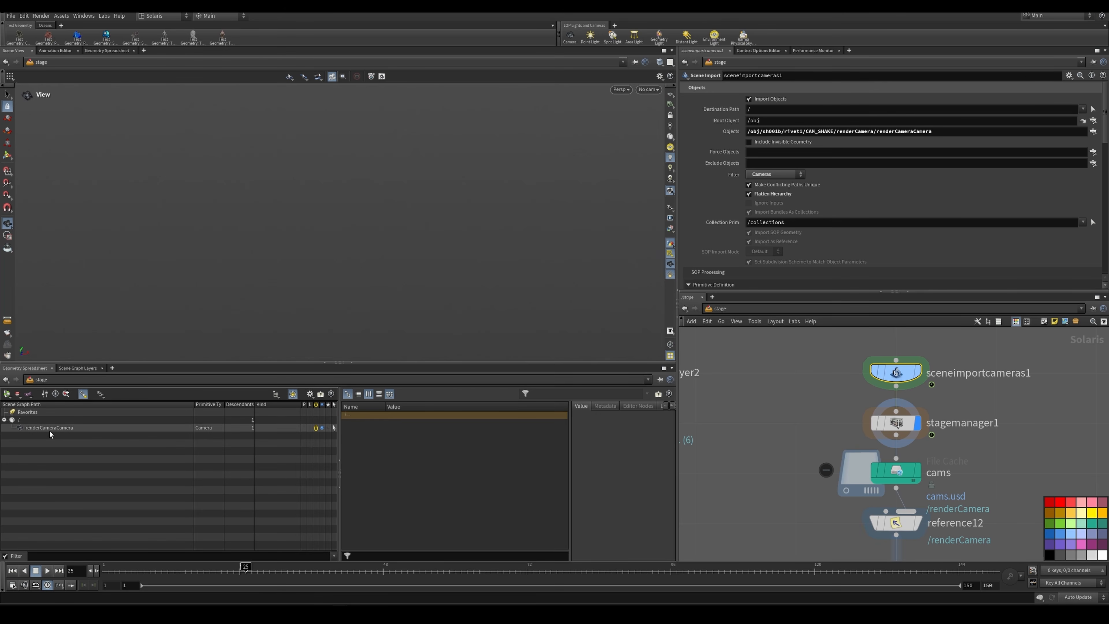
Step: Display the cams file cache and frame its camera in the viewport to examine the cached result
left_click_drag(817, 418, 891, 443)
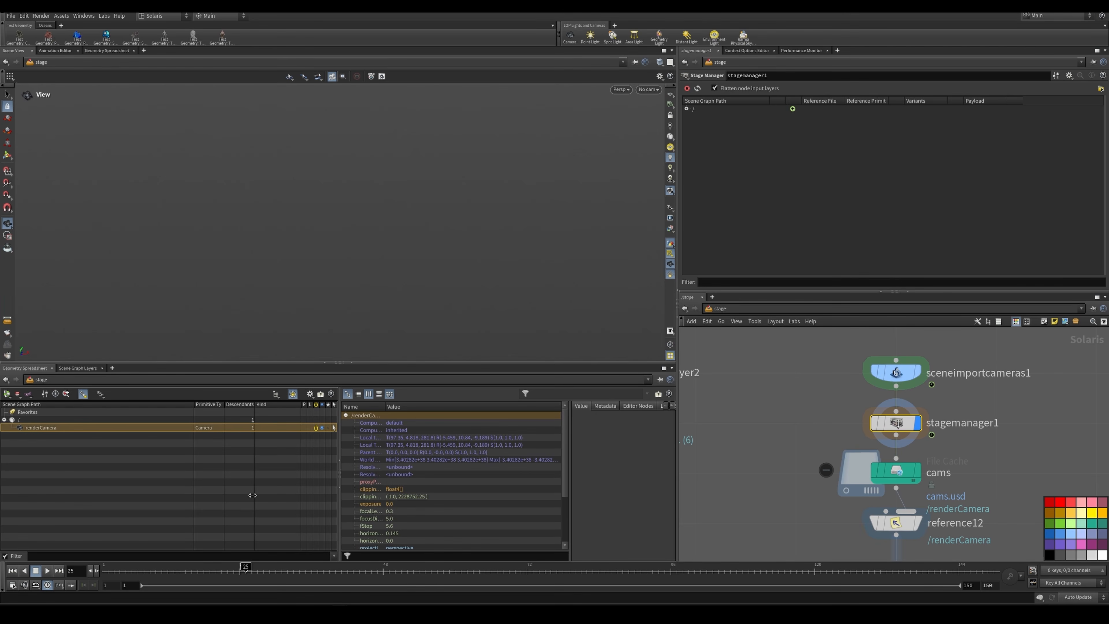
left_click(938, 471)
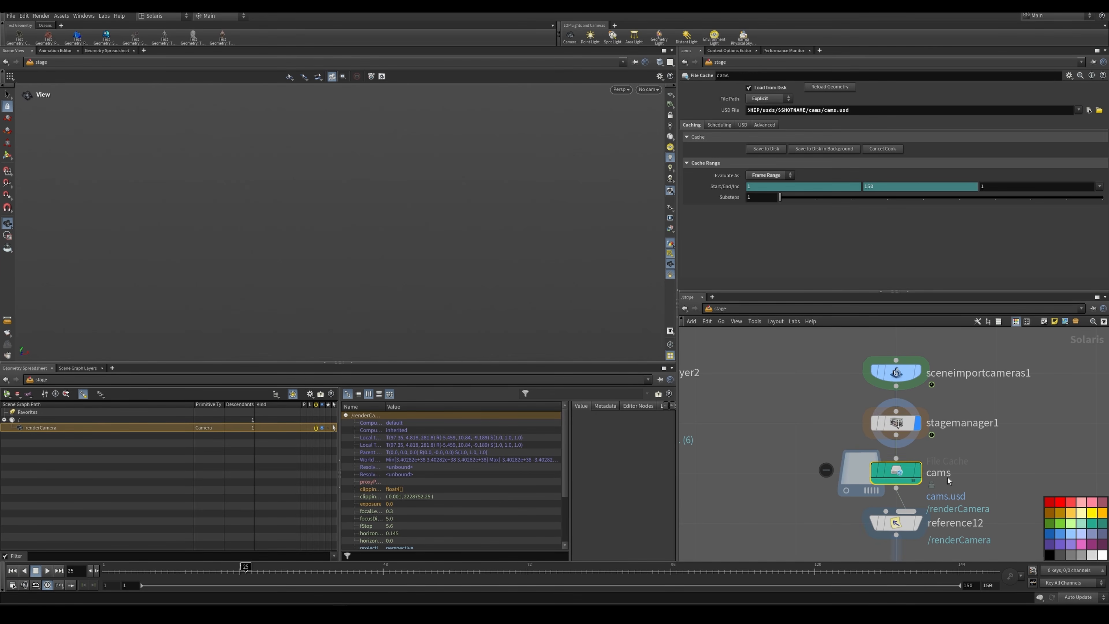
left_click(917, 471)
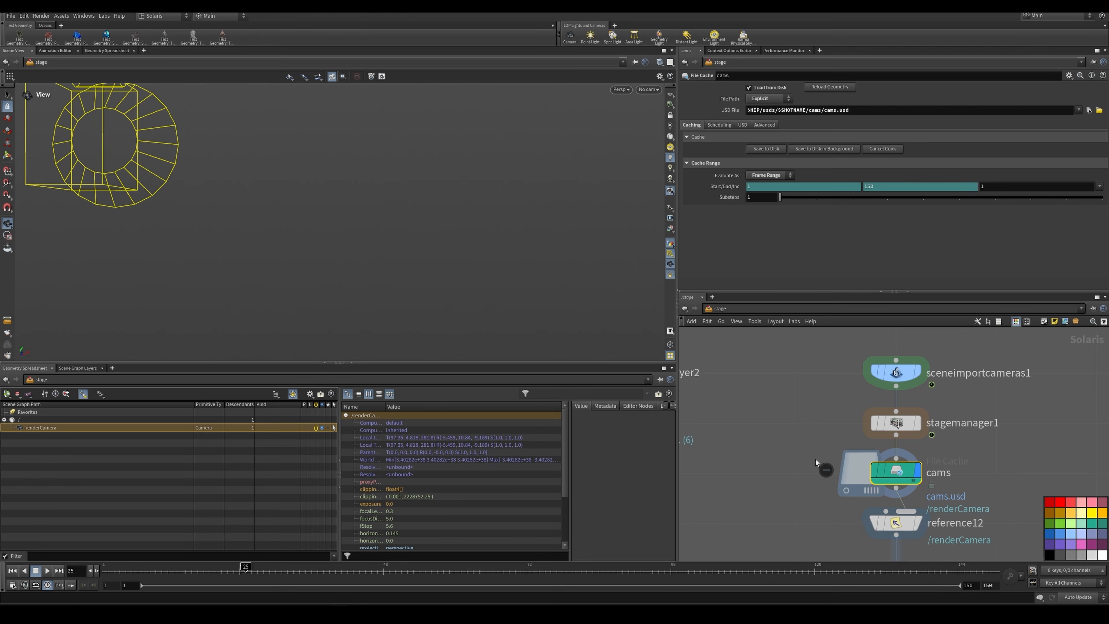
left_click_drag(493, 239, 356, 207)
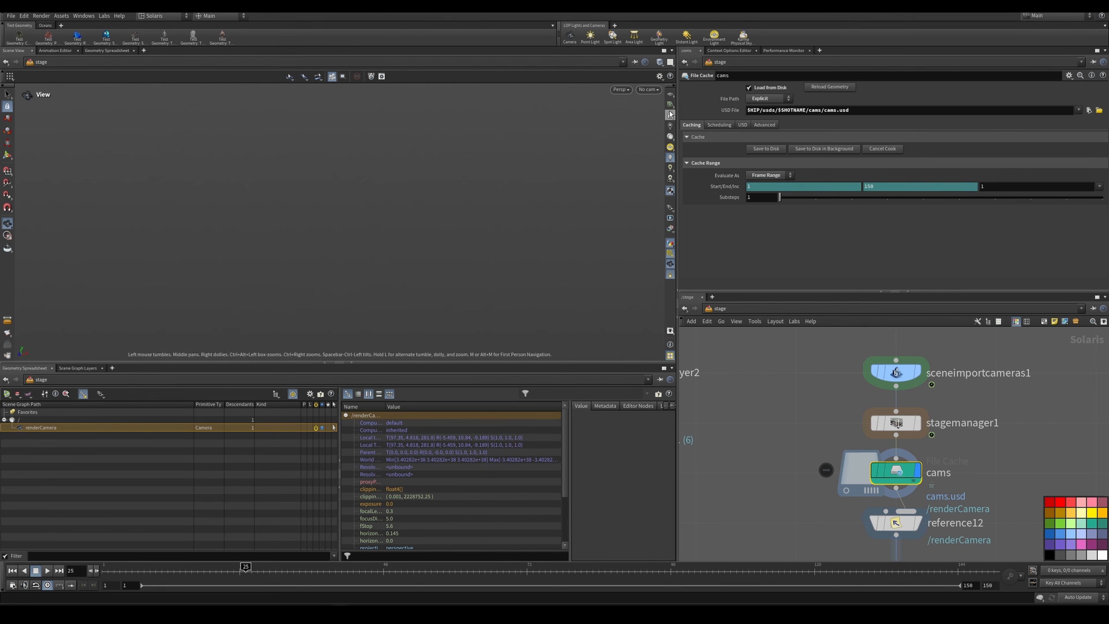
left_click(670, 95)
key("space+f")
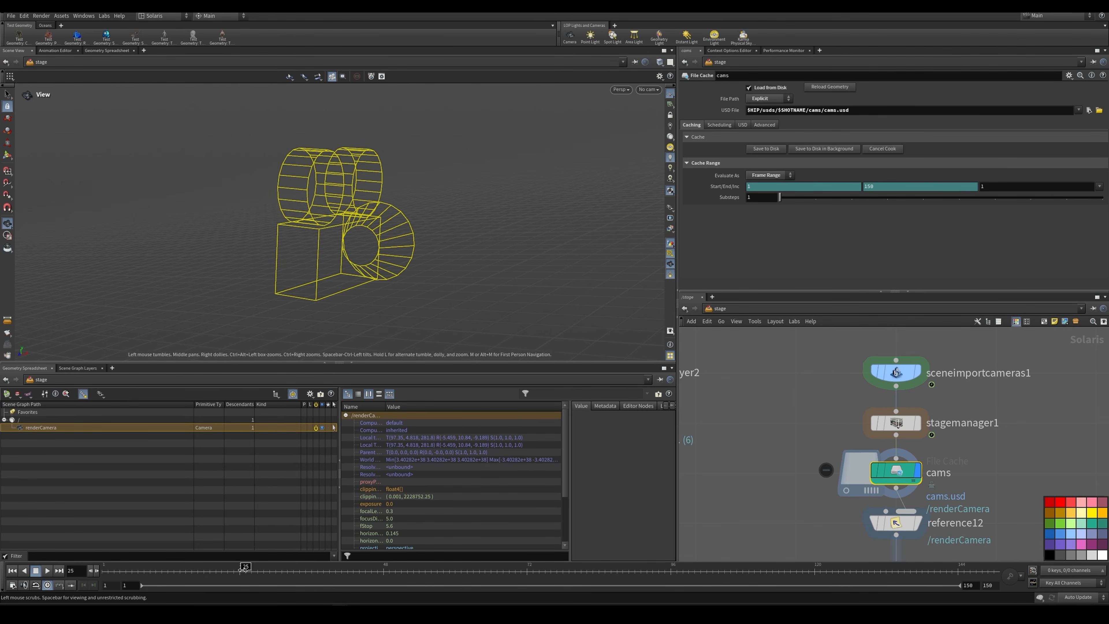
mouse_move(243, 570)
left_mouse_down()
mouse_move(255, 567)
mouse_move(243, 563)
left_mouse_up()
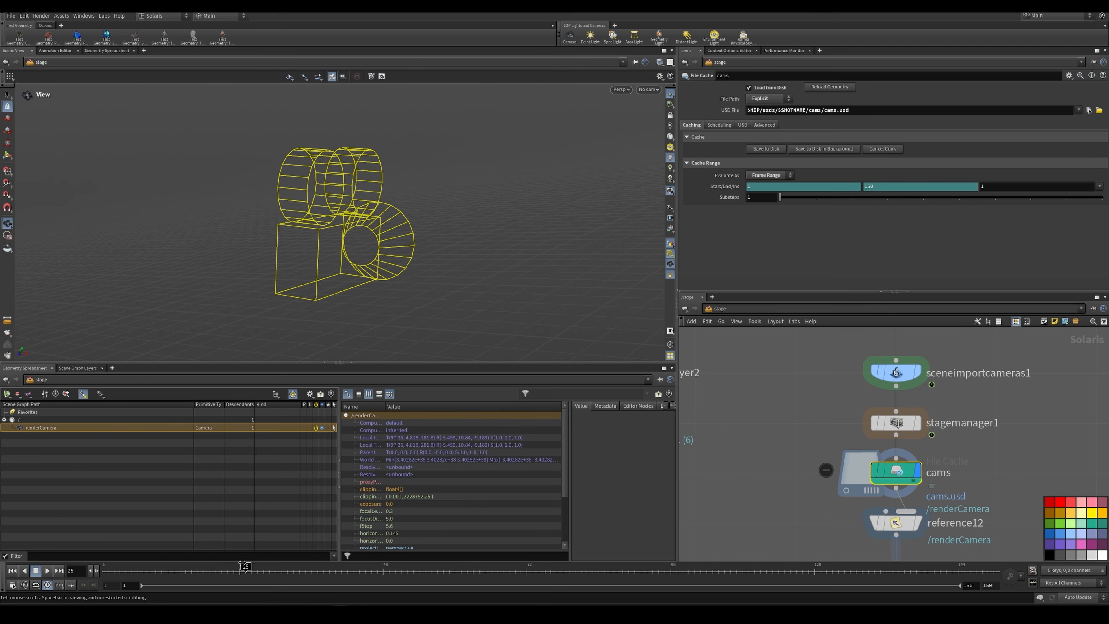
Step: Look through /renderCamera in the viewport
left_click(648, 89)
left_click(669, 104)
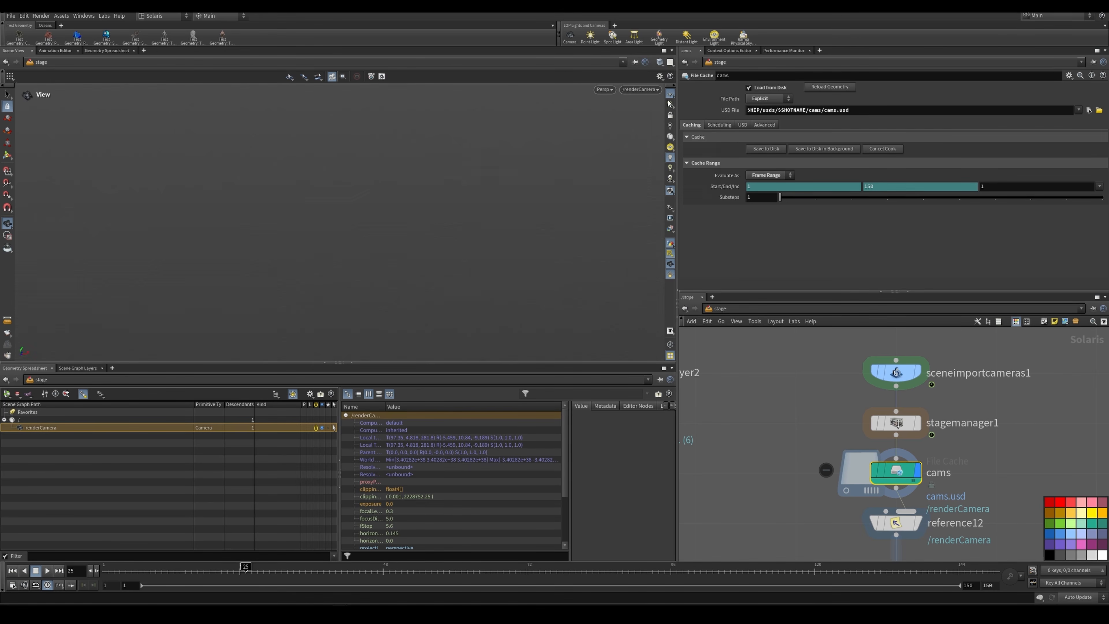
left_click(670, 114)
Step: Display reference12 and examine its primitive path and reference settings
scroll(810, 415, "down", 4)
middle_click_drag(838, 467, 886, 417)
scroll(889, 419, "up", 2)
left_click(888, 403)
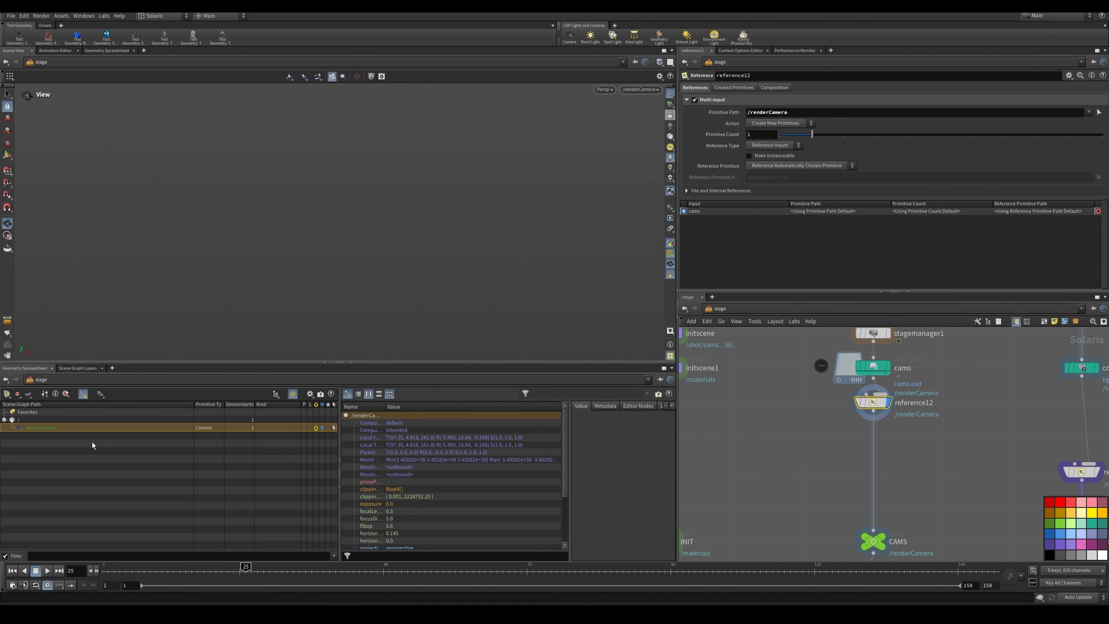
scroll(788, 473, "down", 3)
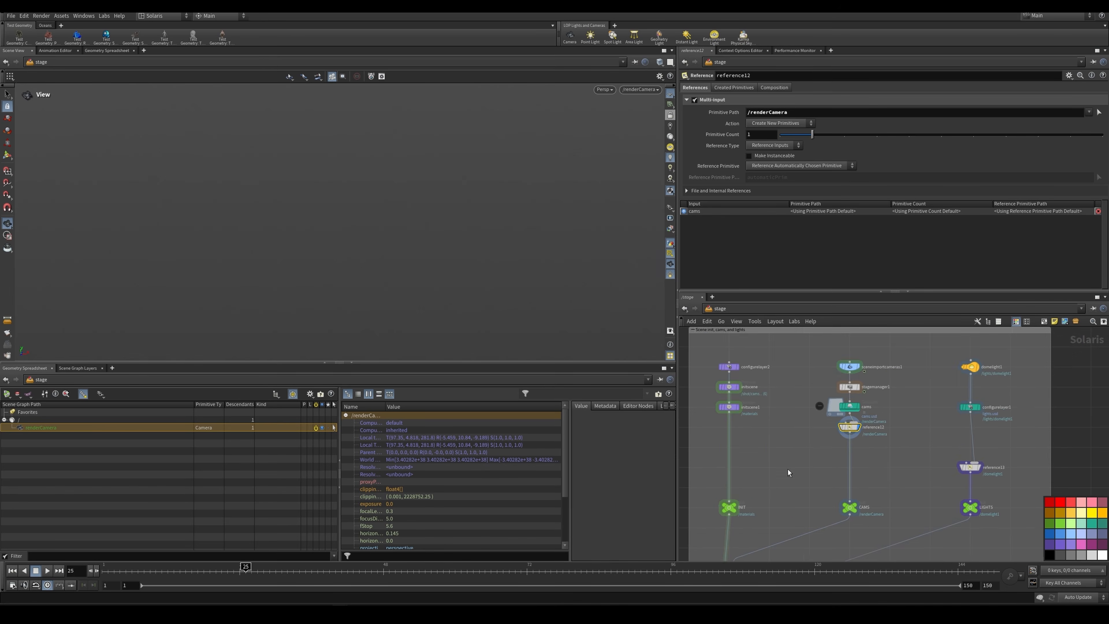
Step: Display graftstages_cam and examine how the camera is grafted under /shot/cams
middle_click_drag(788, 473, 815, 407)
scroll(770, 496, "up", 3)
left_click(764, 493)
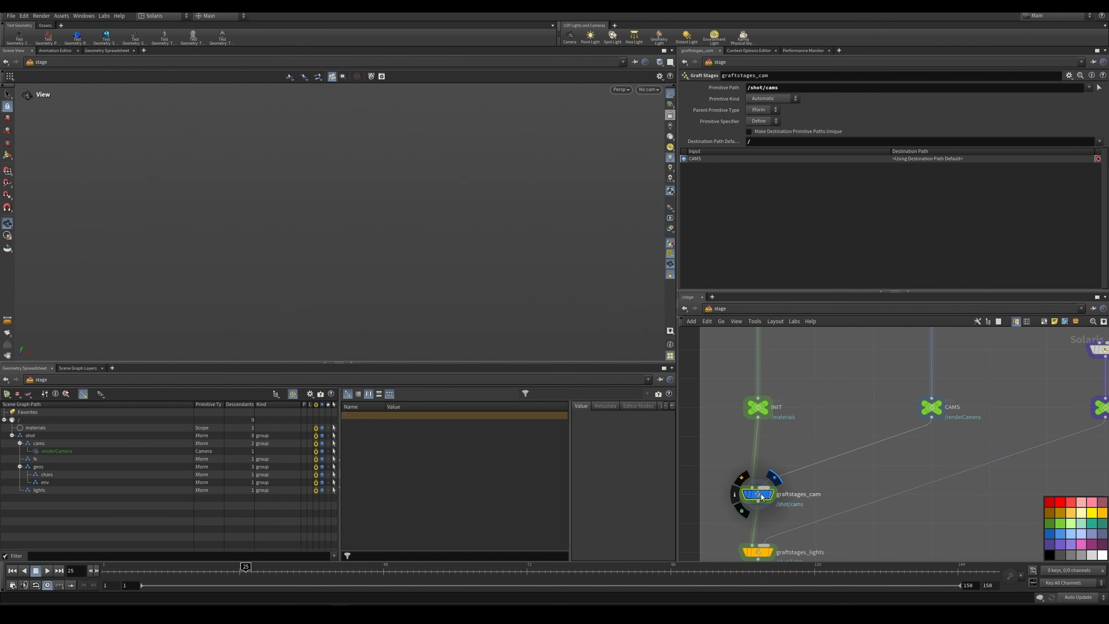
Step: Display domelight1 and examine the texture path in its base properties
scroll(850, 480, "down", 3)
middle_click_drag(850, 481, 793, 507)
scroll(945, 362, "up", 2)
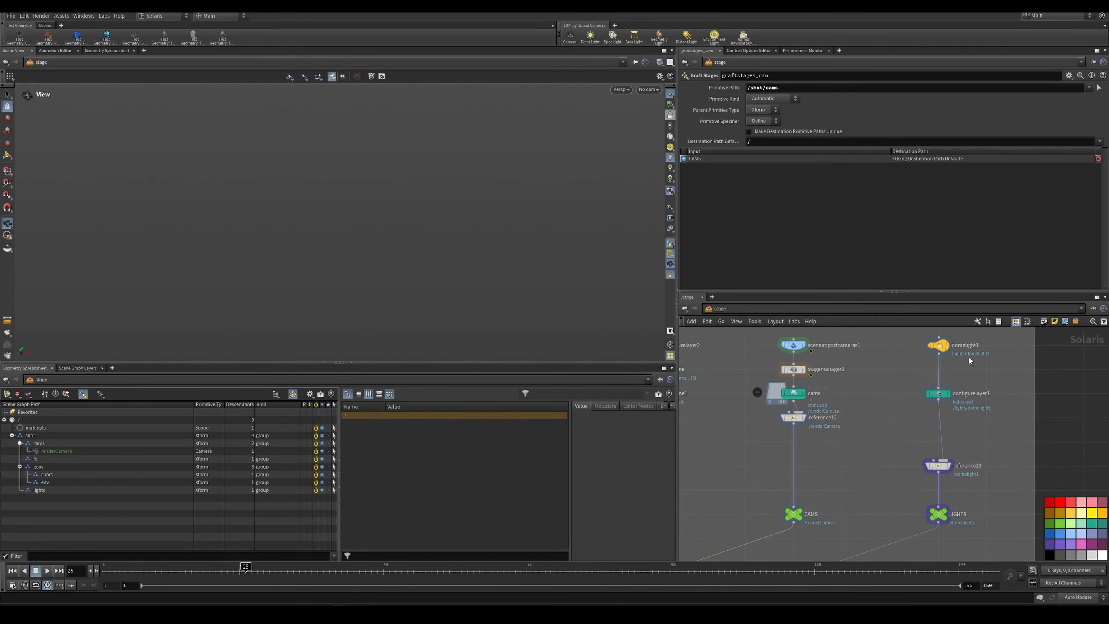
left_click(939, 345)
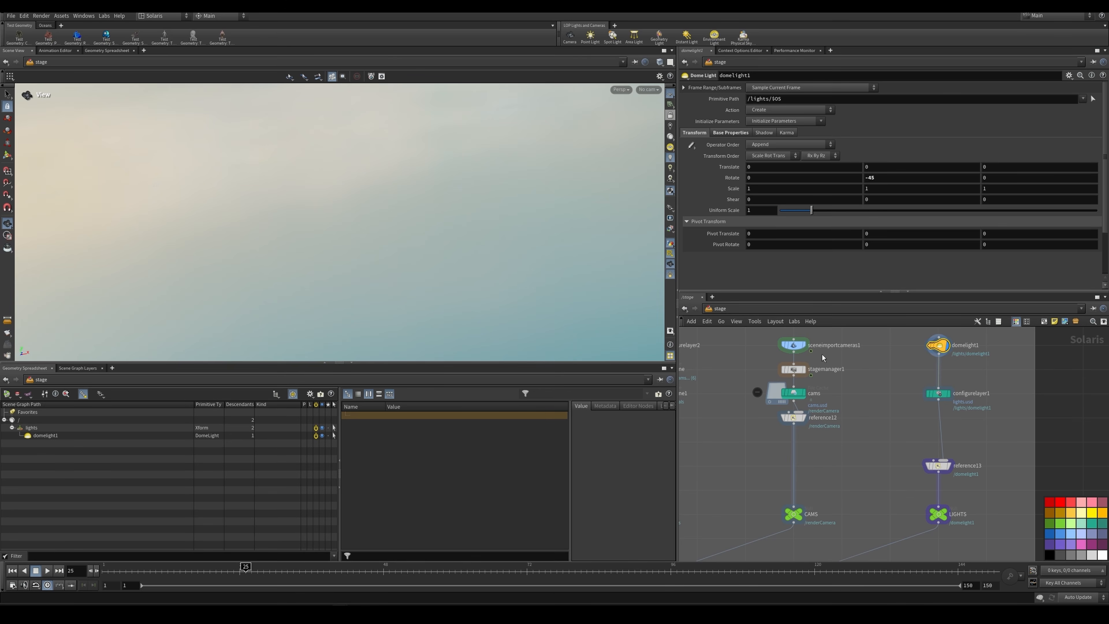
left_click(737, 133)
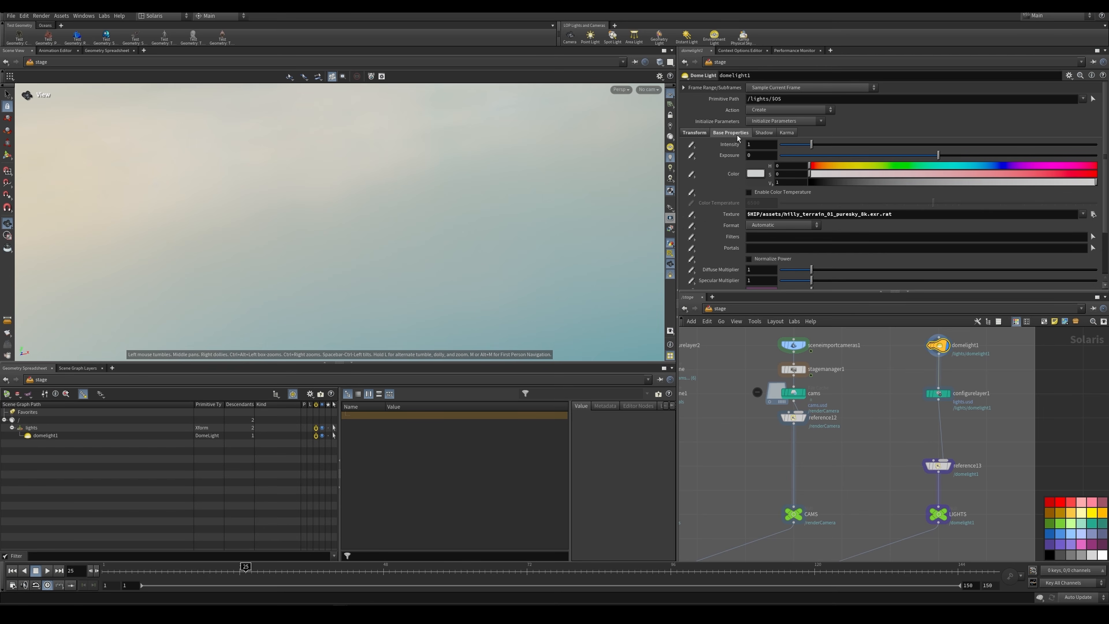
left_click(836, 214)
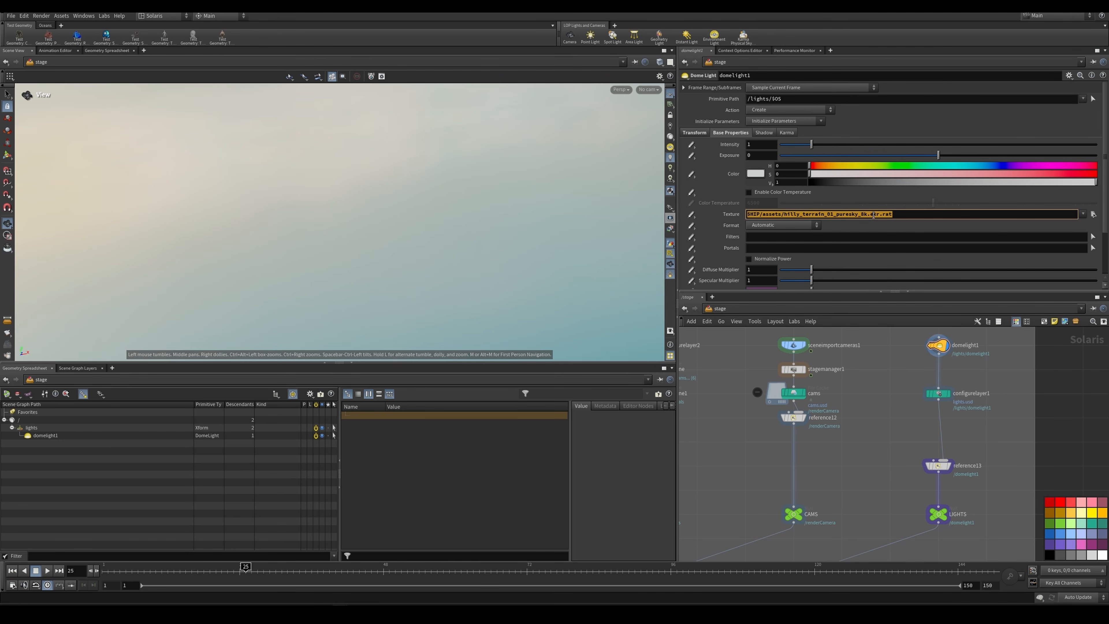
Step: Inspect configurelayer1's save path and display graftstages_lights to examine where the lights are grafted
left_click(938, 393)
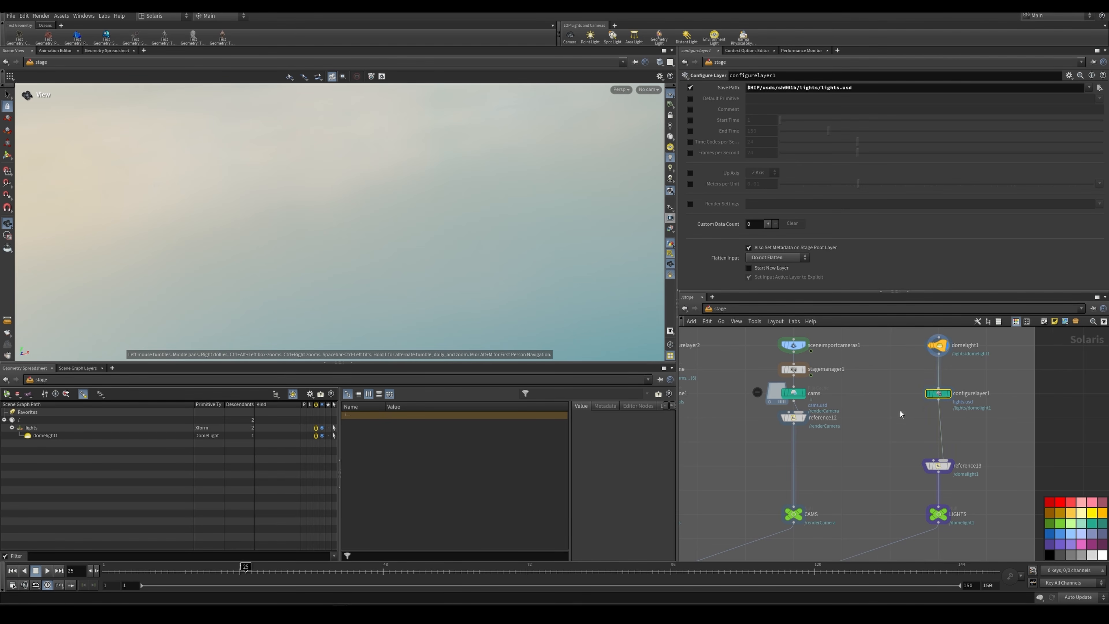
scroll(918, 345, "down", 3)
scroll(832, 439, "up", 3)
left_click(802, 429)
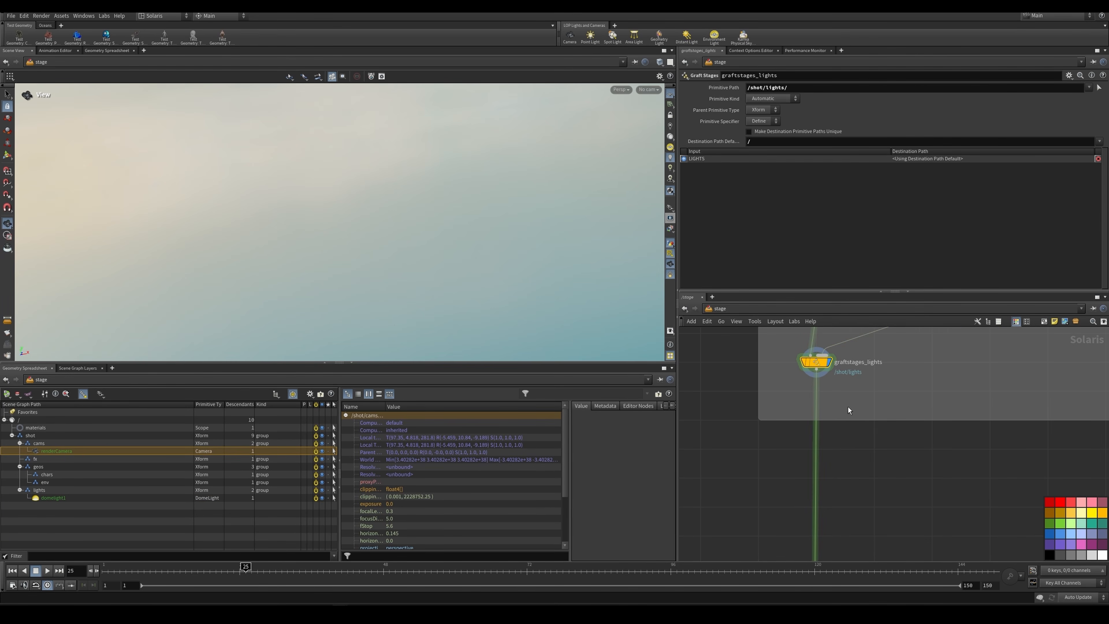
Step: Display graftstages_ground and view the ground environment through /shot/cams/renderCamera
scroll(849, 406, "down", 3)
scroll(855, 408, "down", 3)
middle_click_drag(855, 408, 833, 371)
scroll(827, 465, "up", 6)
left_click(815, 490)
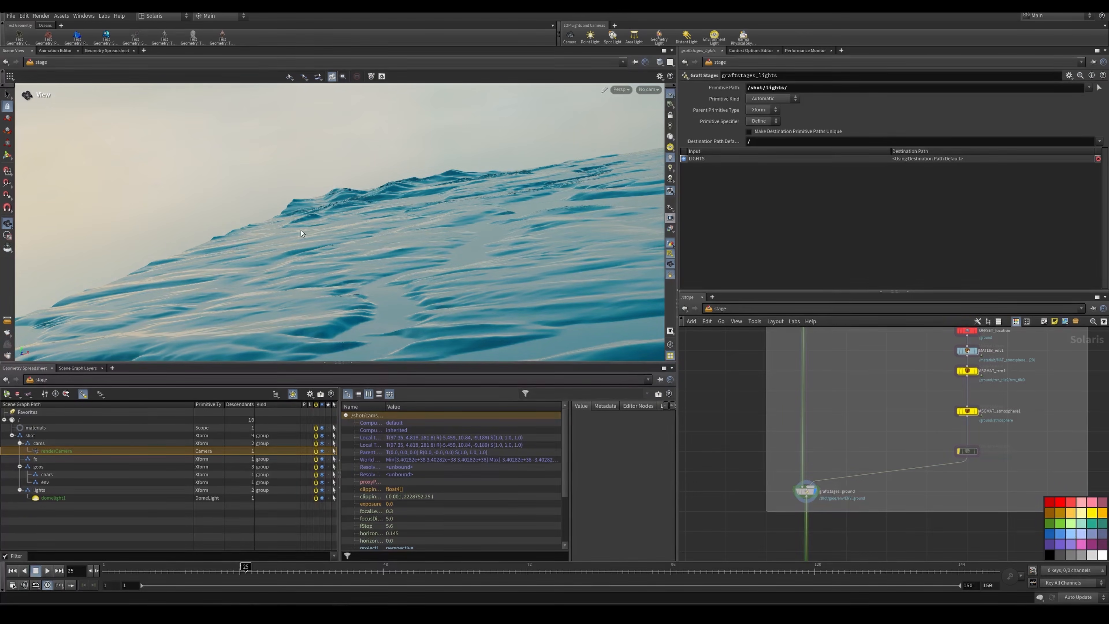
left_click(649, 90)
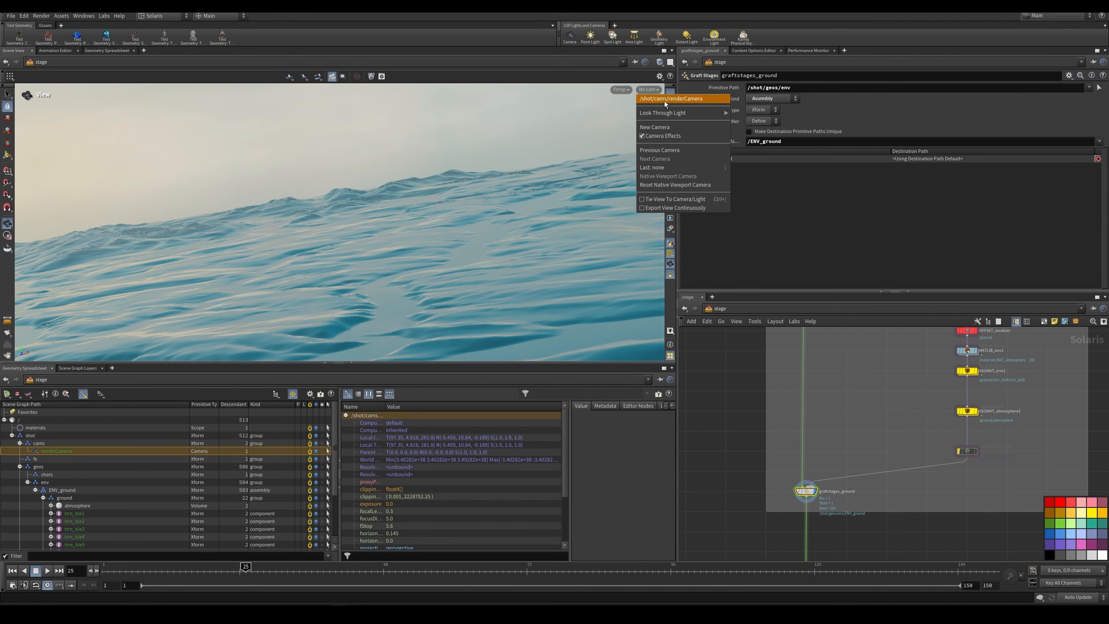
left_click(652, 117)
Step: Display the atmosphere volume node below the terrain tile references and examine its VDB file path
scroll(919, 386, "down", 3)
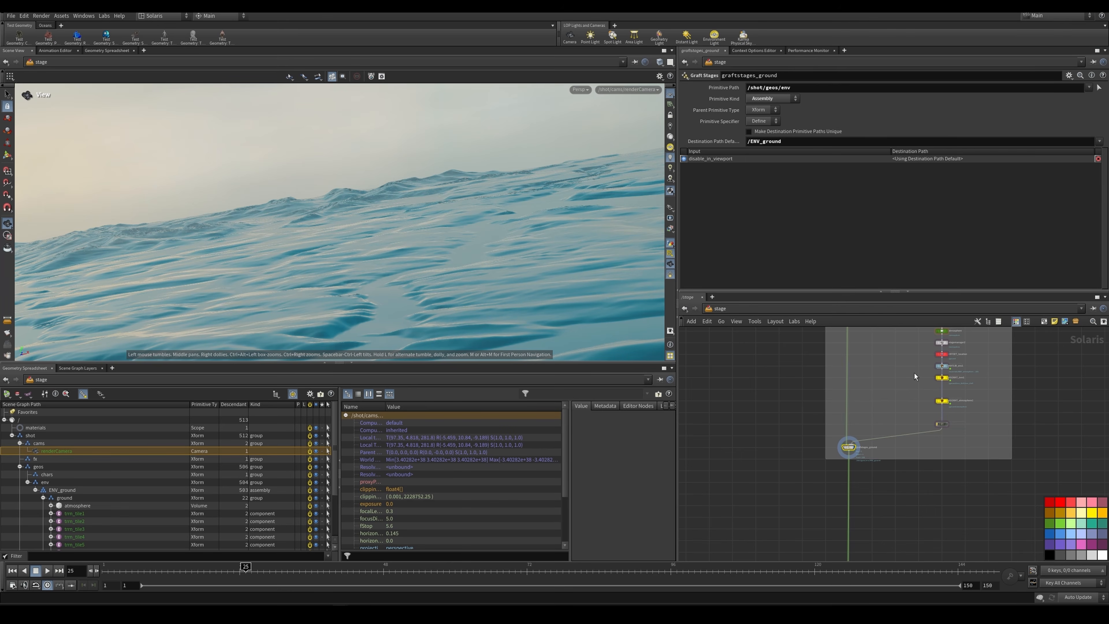
middle_click_drag(914, 373, 859, 450)
scroll(859, 449, "up", 4)
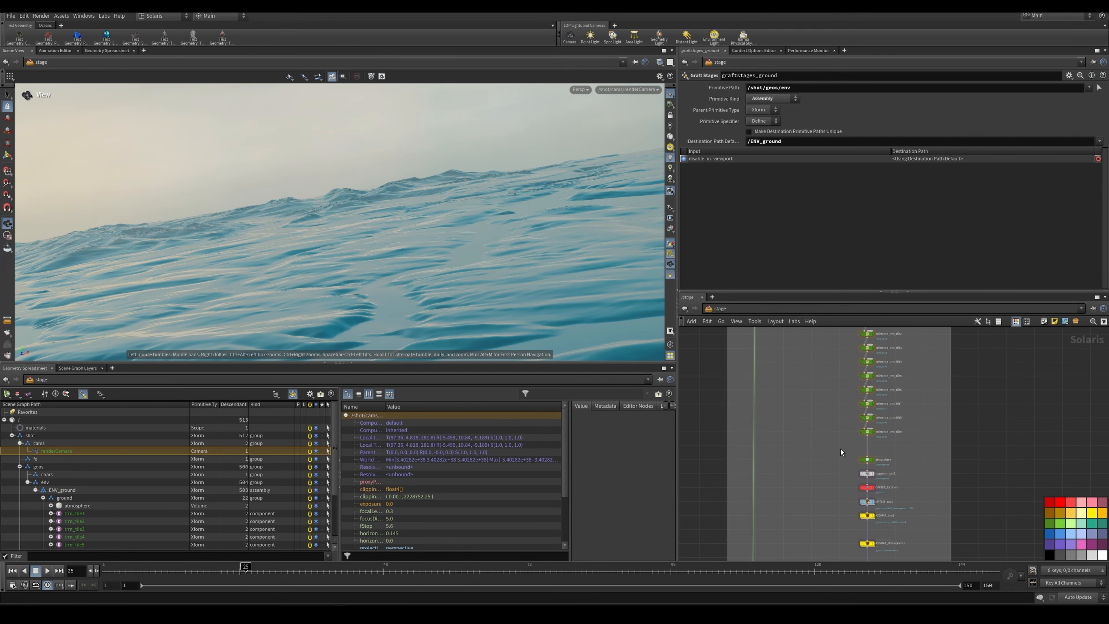
left_click(867, 437)
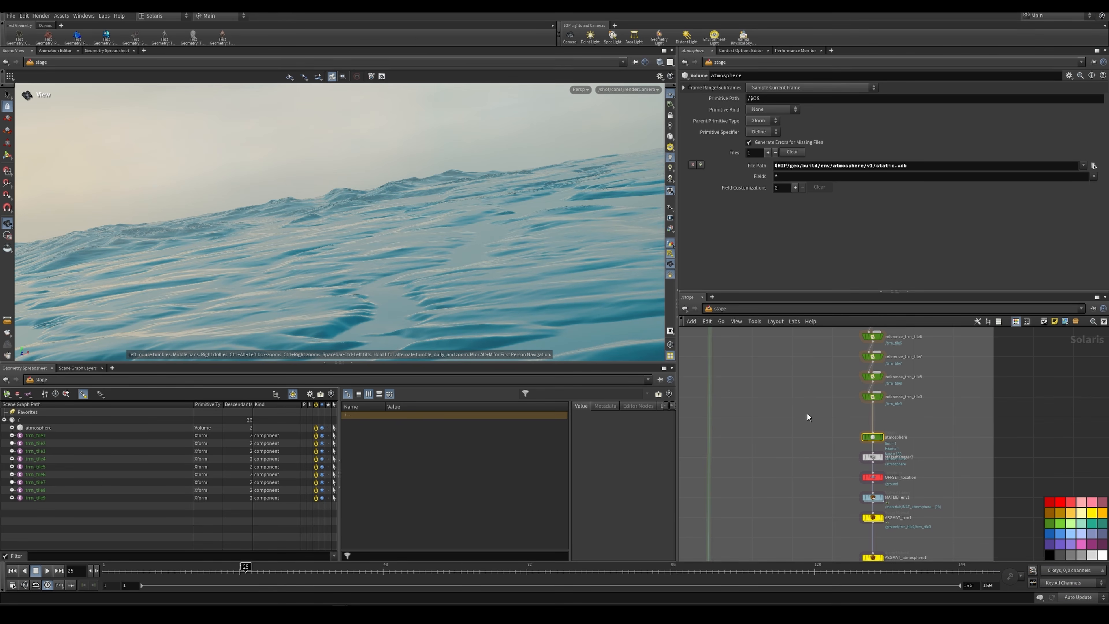
Step: Display stagemanager2 and expand the ground primitive in the scene graph to examine its hierarchy
scroll(845, 396, "up", 3)
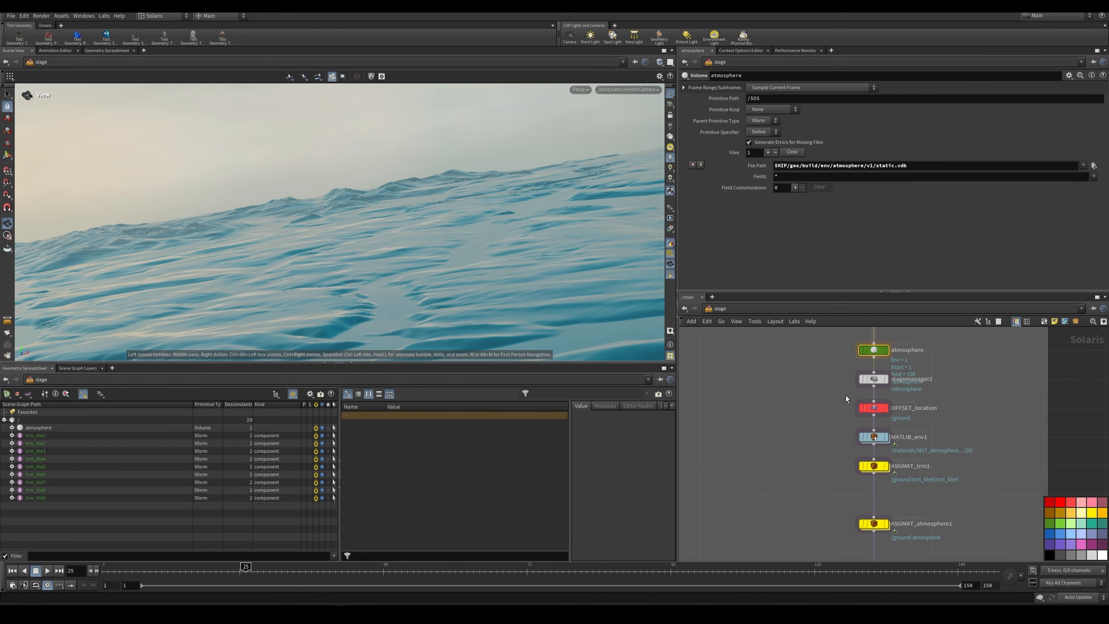
left_click(884, 380)
key("r")
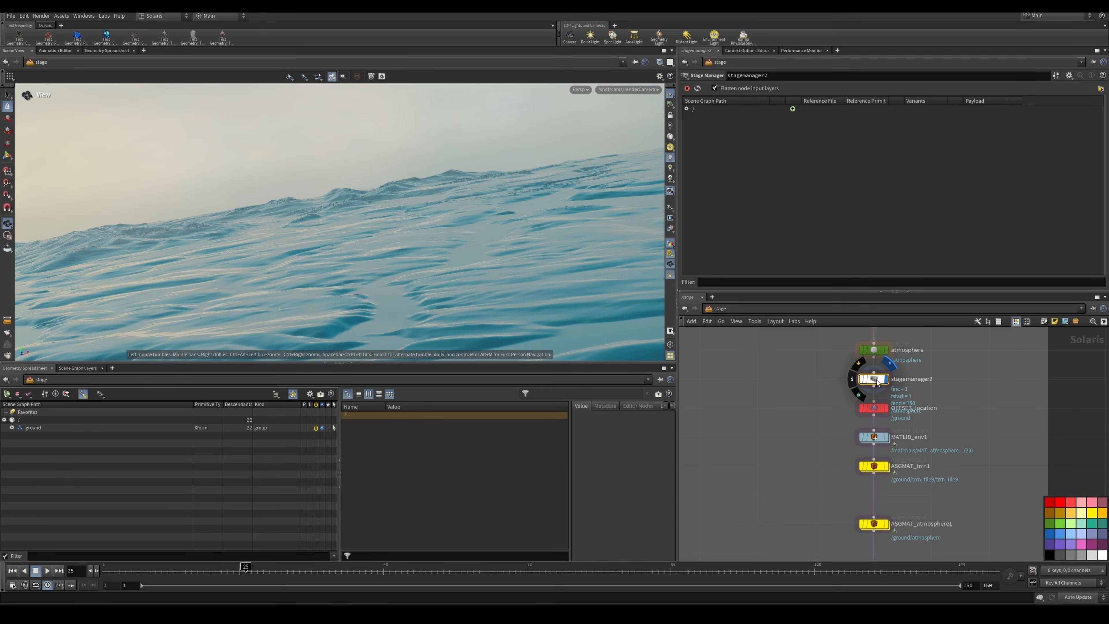
left_click(12, 427)
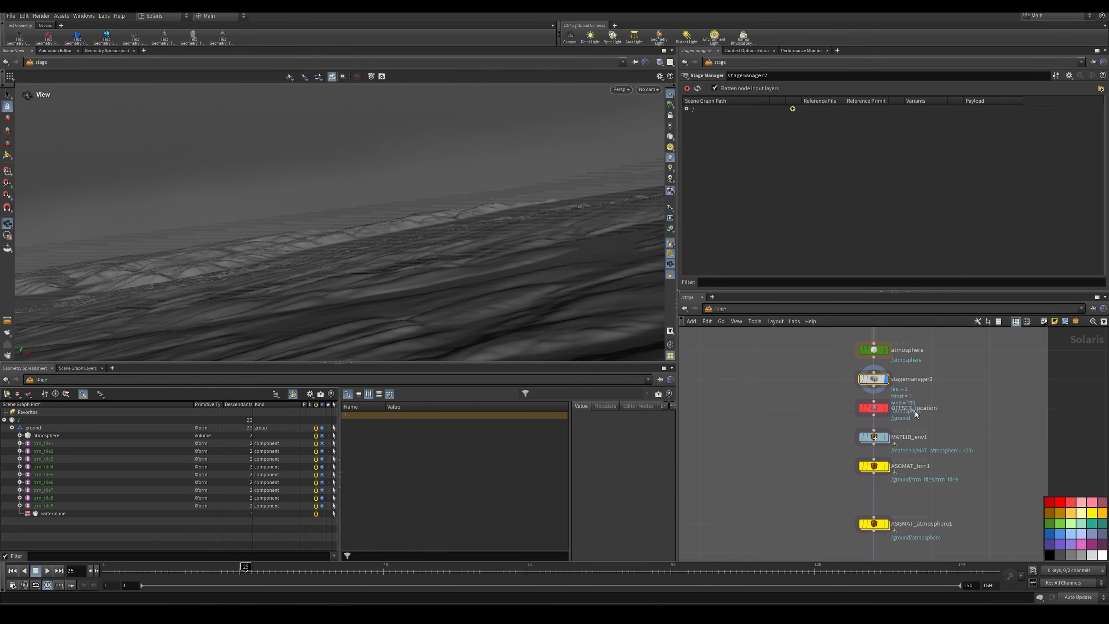
Step: Display OFFSET_location and examine the translate values applied to /ground
scroll(939, 338, "down", 3)
middle_click_drag(941, 338, 877, 377)
scroll(877, 474, "up", 3)
scroll(866, 393, "up", 3)
left_click(856, 425)
key("r")
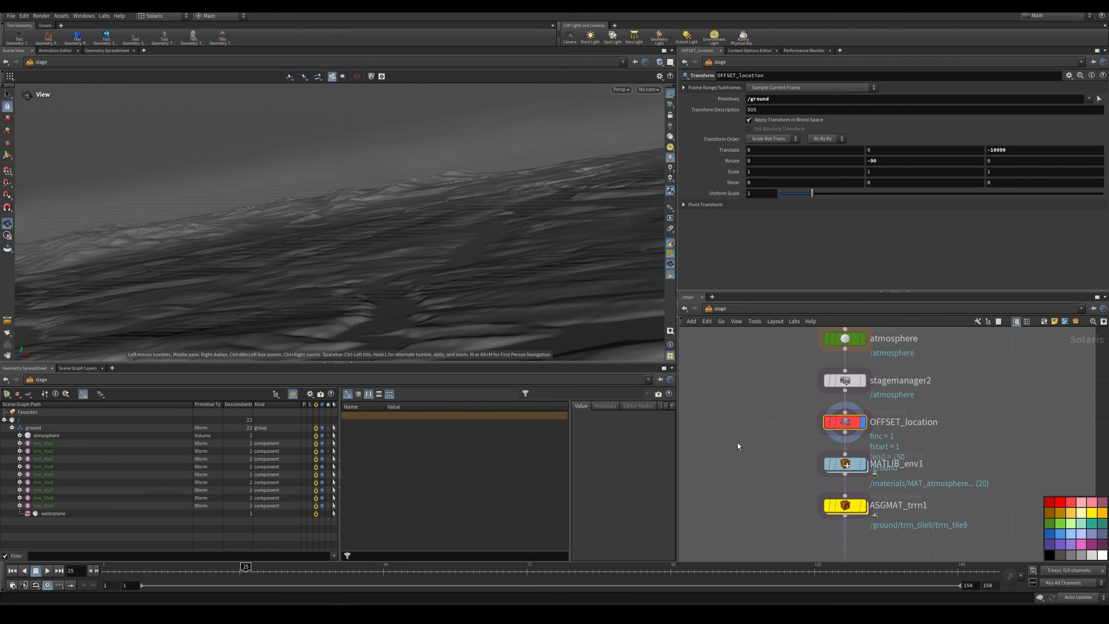
left_click(996, 150)
Step: Display MATLIB_env1 and inspect its MAT_atmosphere material in the scene graph
scroll(966, 421, "down", 3)
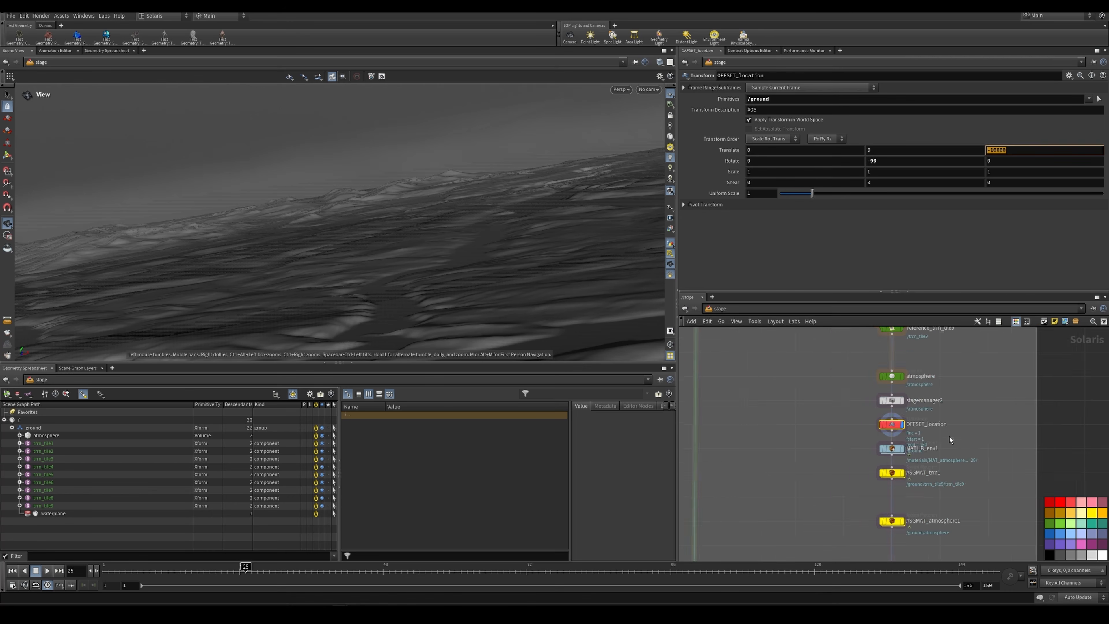
middle_click_drag(941, 459, 944, 398)
scroll(943, 398, "up", 3)
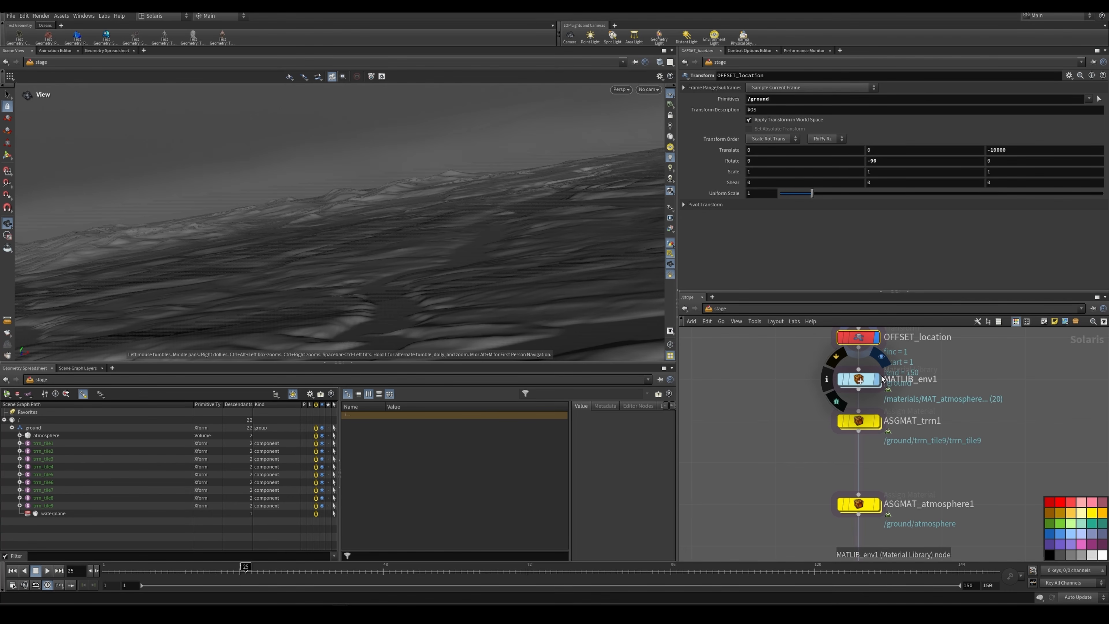
left_click(862, 381)
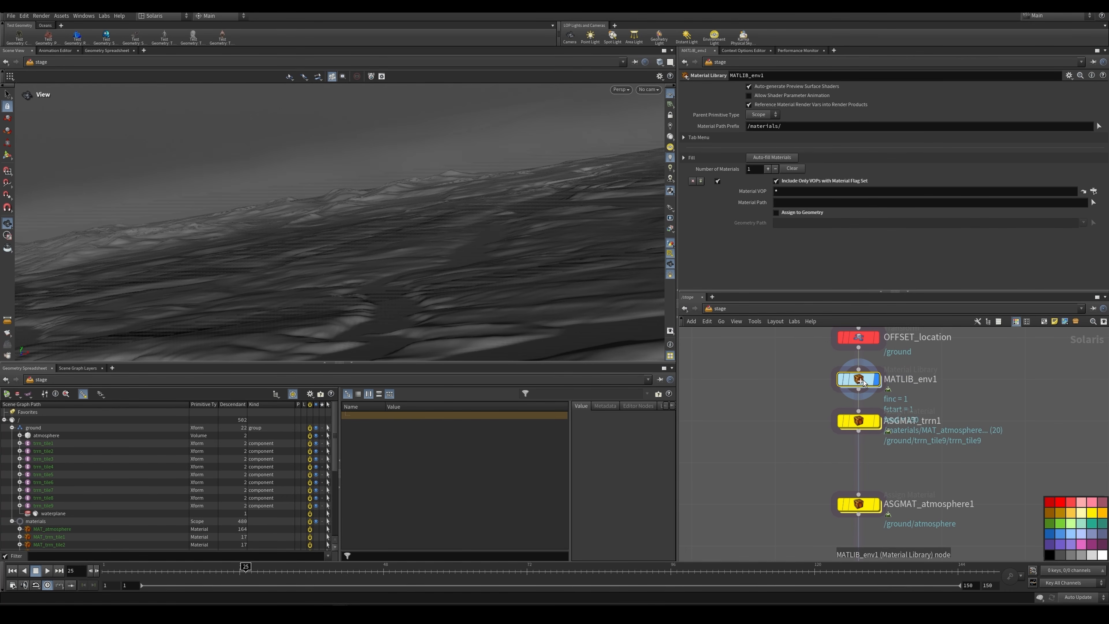
mouse_move(863, 383)
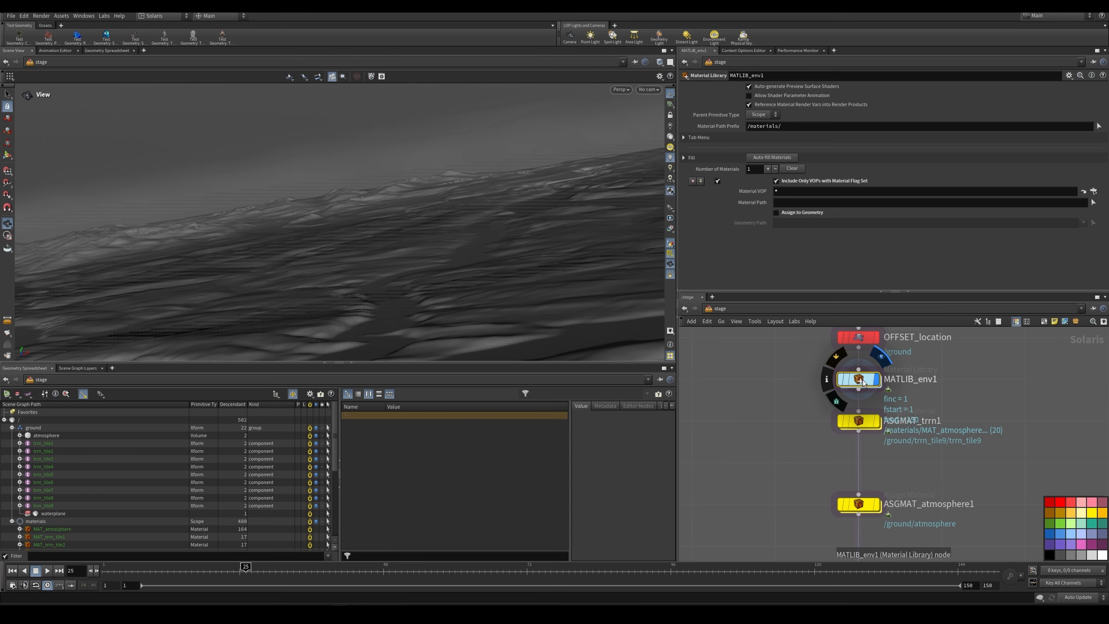
scroll(213, 469, "down", 2)
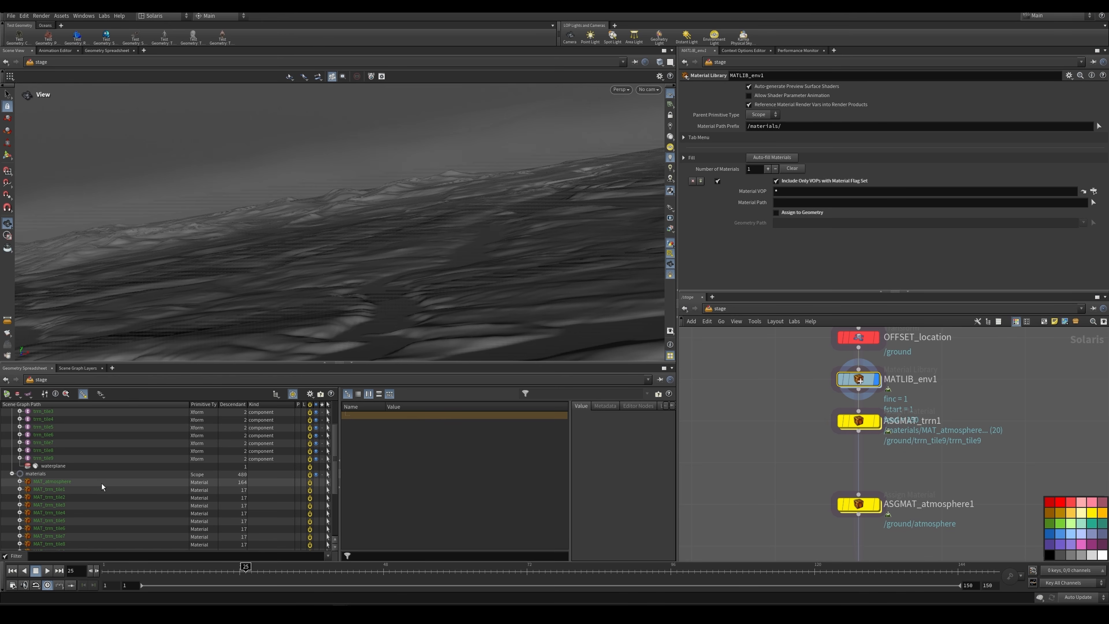
left_click(102, 483)
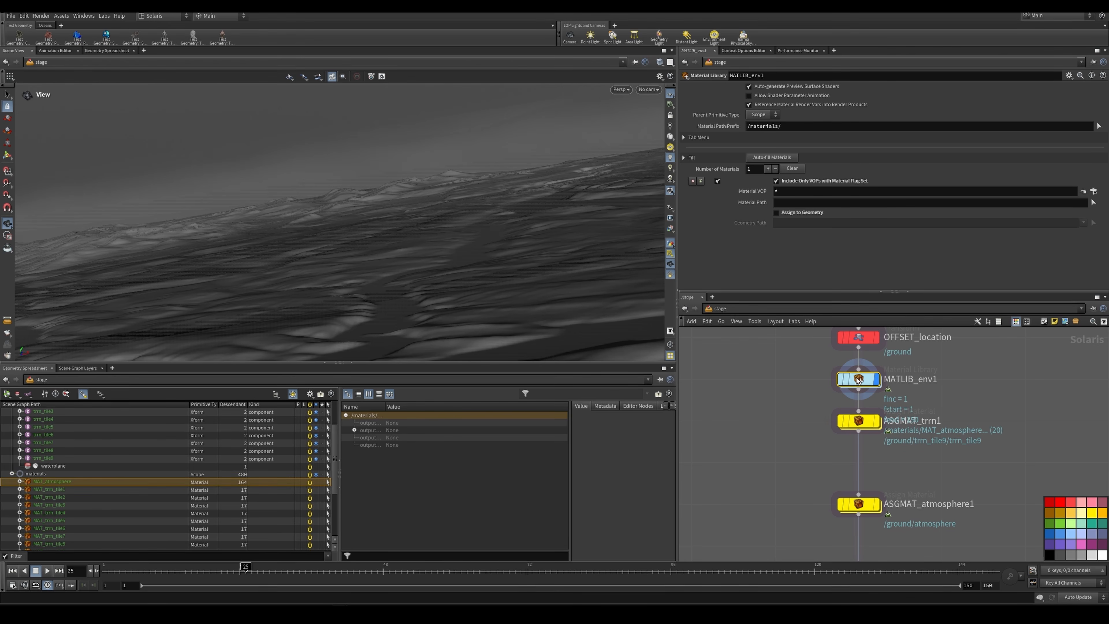
Step: Drill into MATLIB_env1 and its MAT_atmosphere subnetwork to examine the Karma pyro shader's settings
double_click(860, 390)
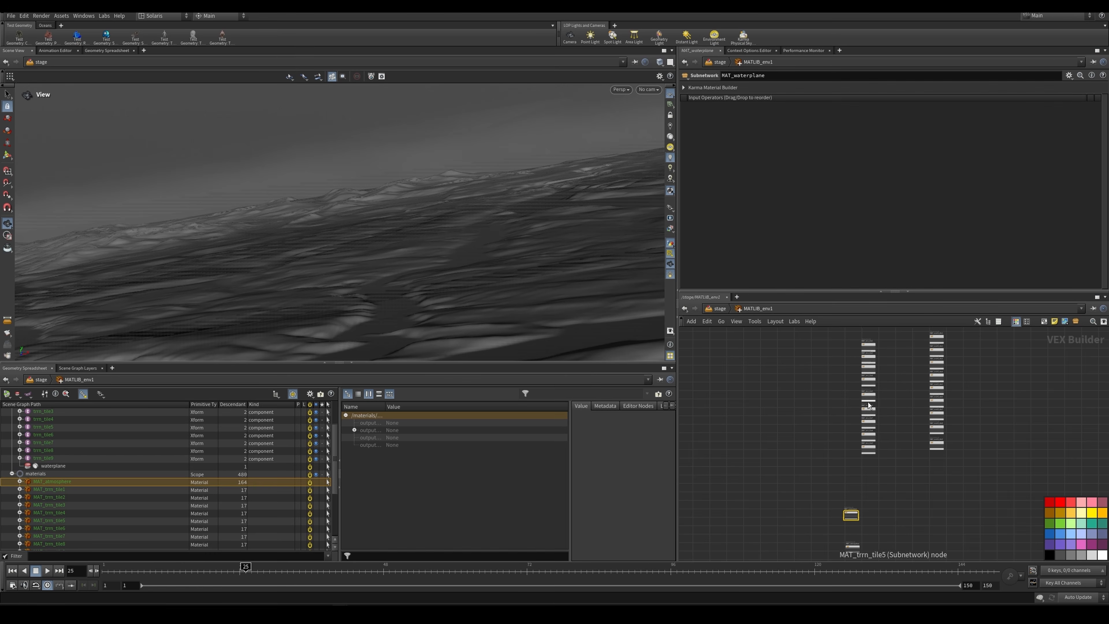
middle_click_drag(880, 454, 891, 395)
scroll(890, 400, "up", 1)
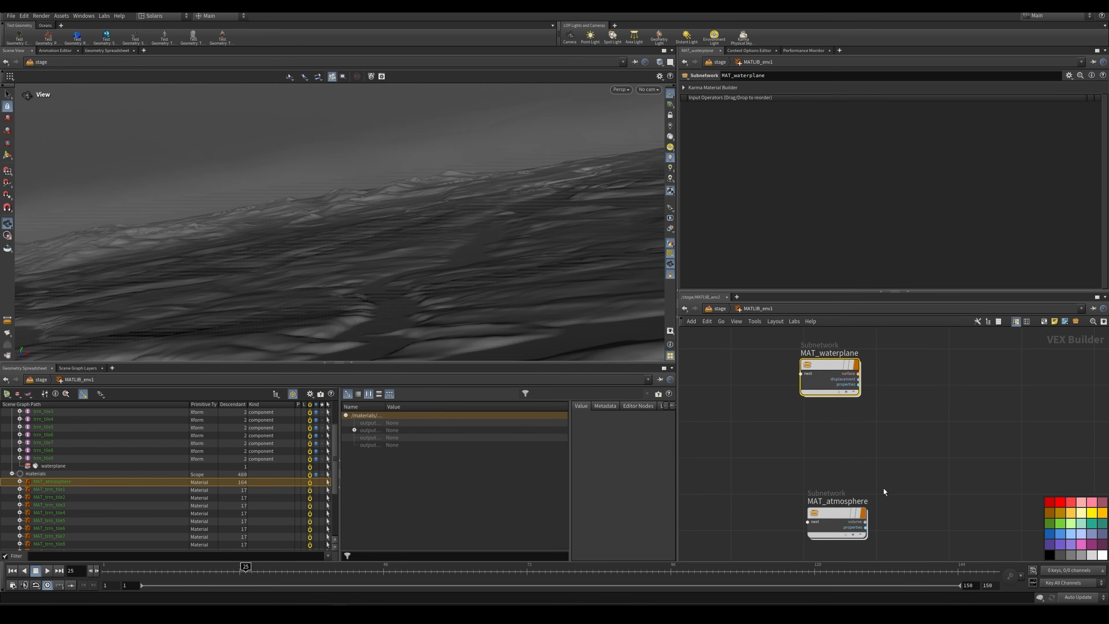
middle_click_drag(884, 488, 893, 428)
scroll(831, 464, "up", 2)
double_click(843, 444)
key("u")
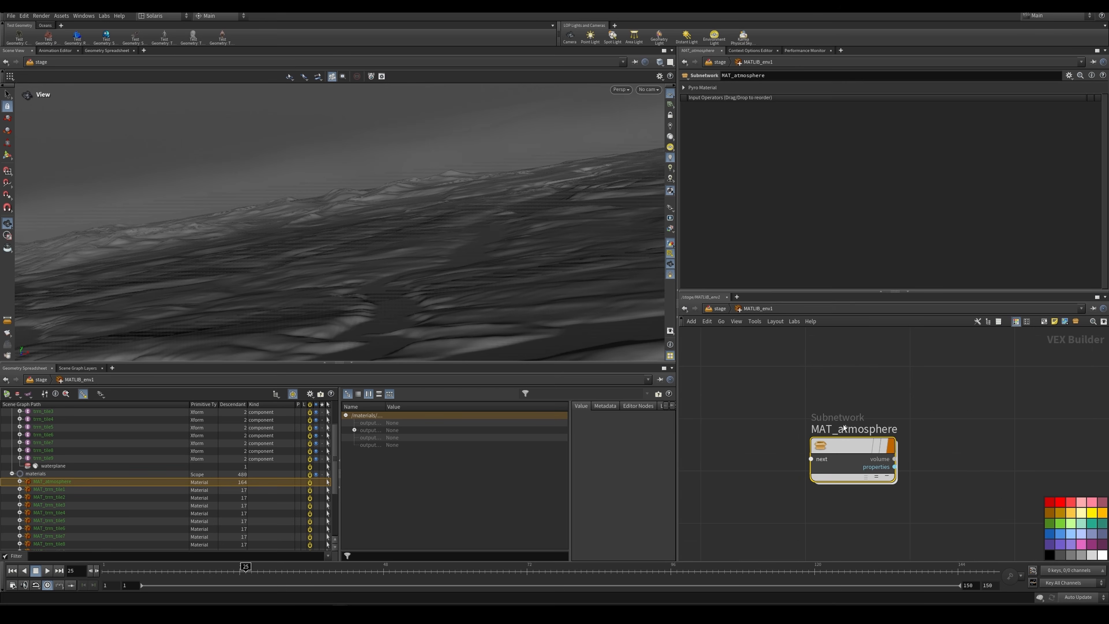
double_click(846, 444)
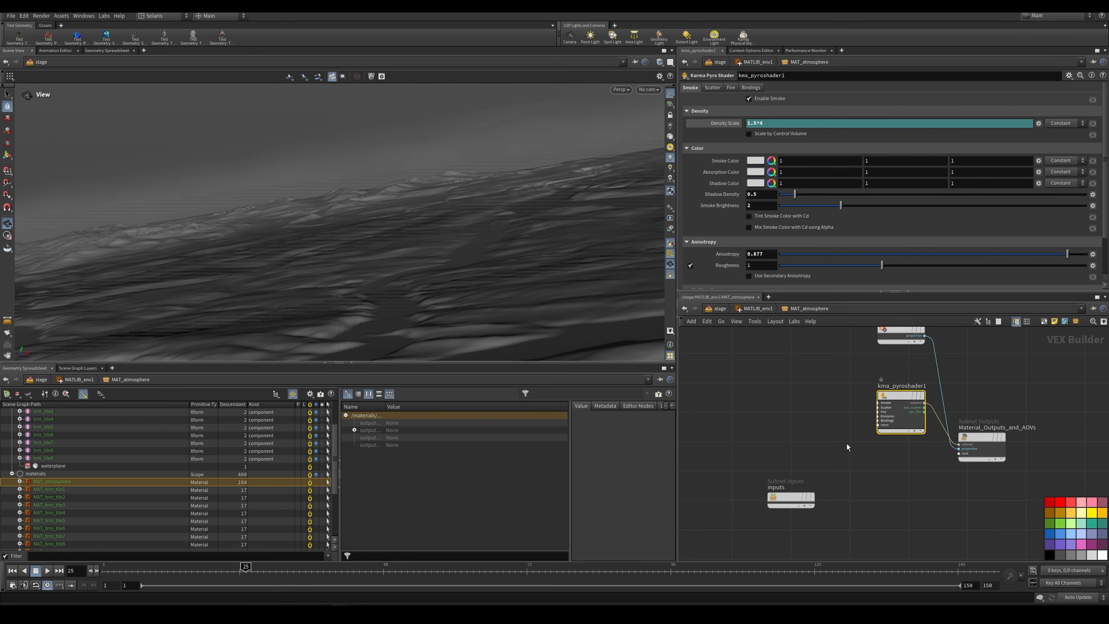
Step: Add a Karma Cloud Material in MATLIB_env1 and open its Karma pyro shader to inspect the default smoke settings
key("u")
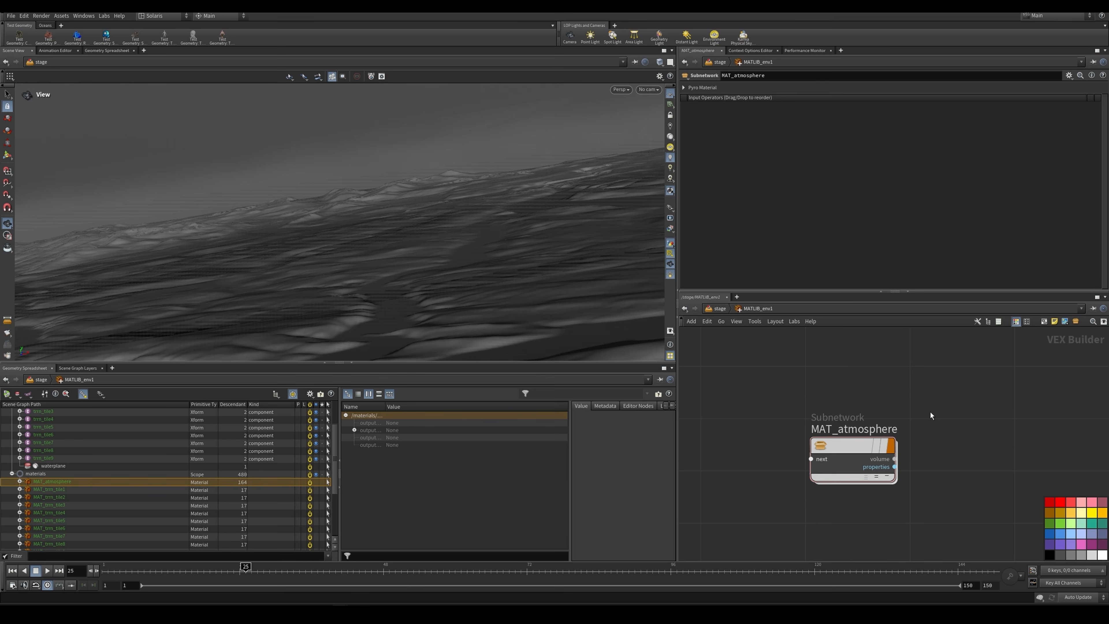
key("Tab")
type("karmac")
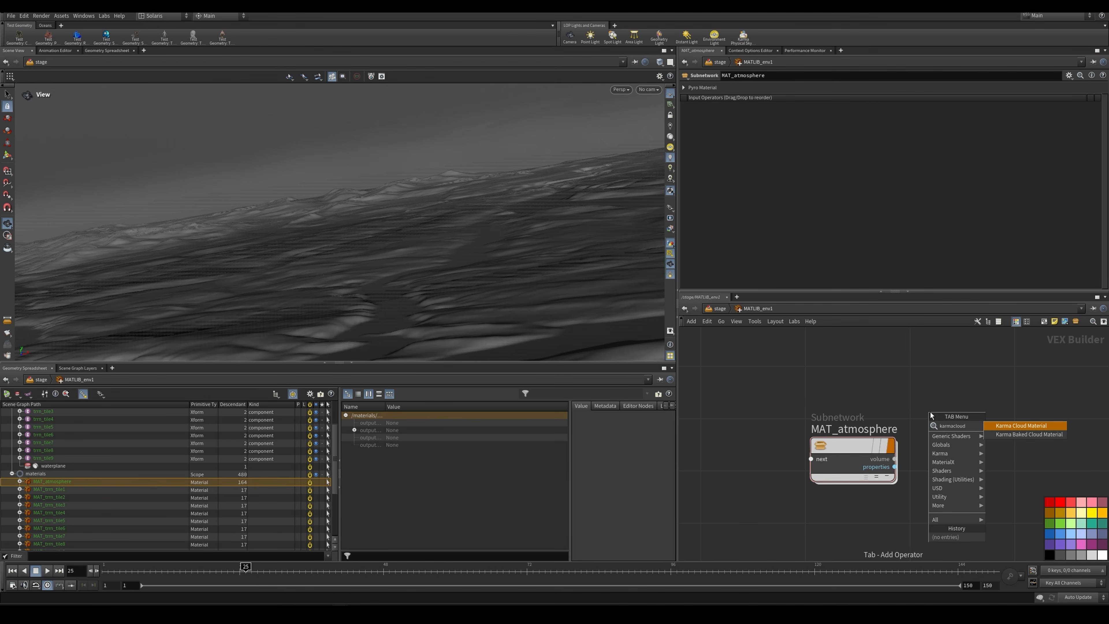
key("Return")
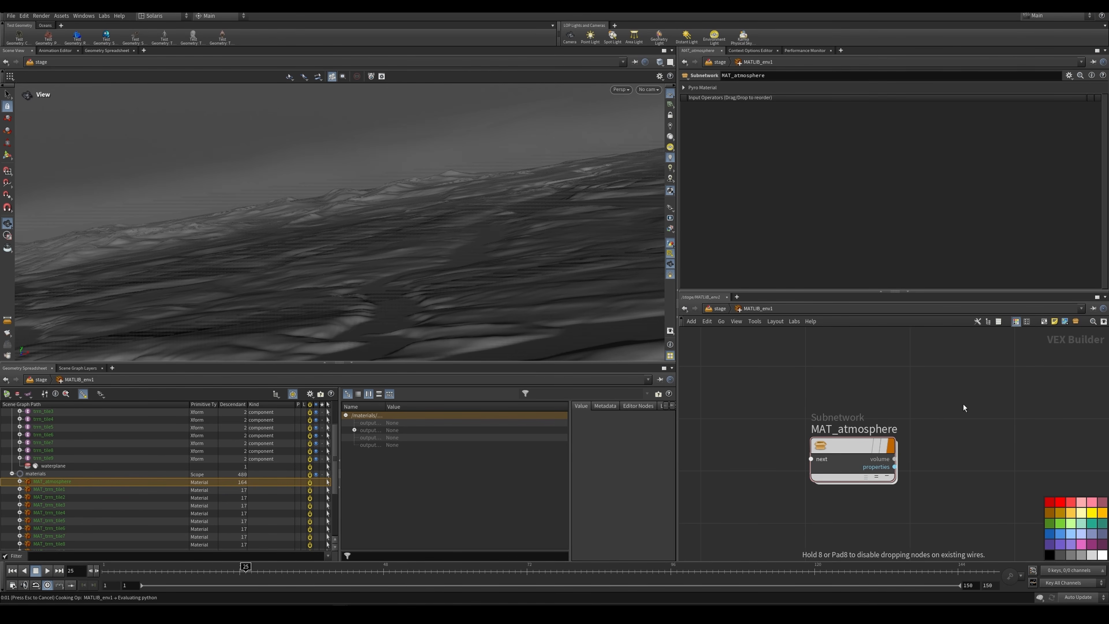
left_click(950, 395)
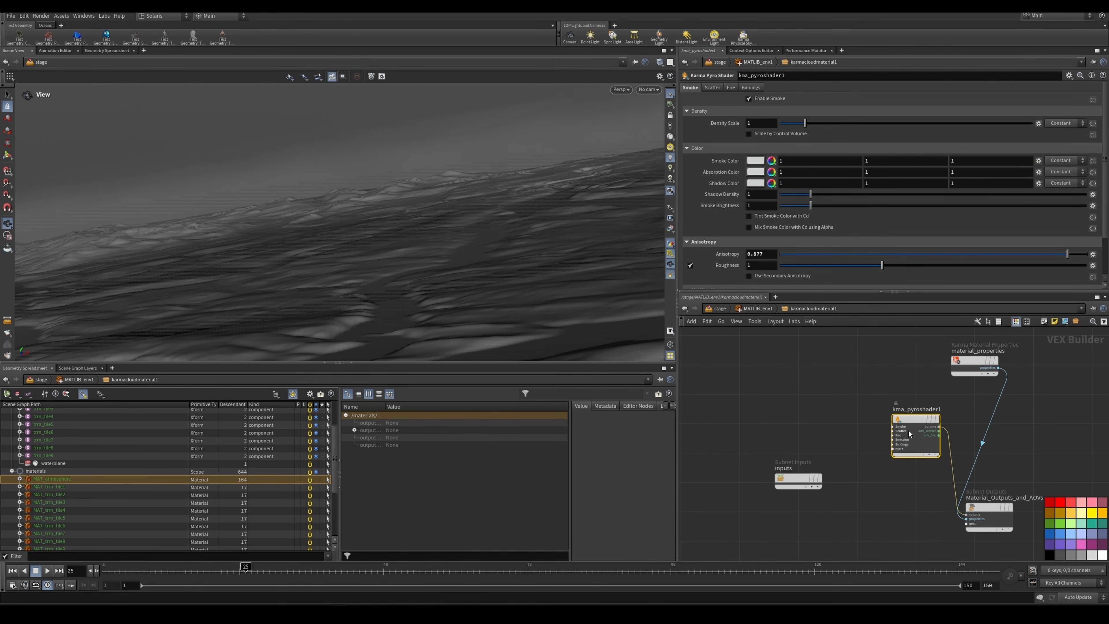
left_click_drag(906, 424, 894, 427)
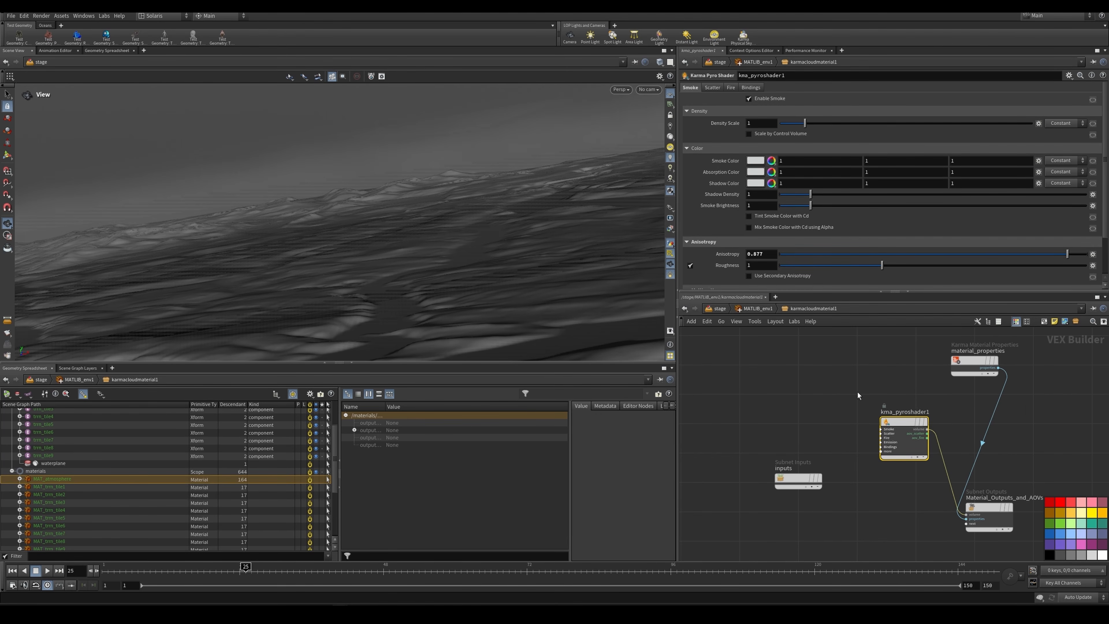
Step: Reopen the MAT_atmosphere subnetwork and examine its pyro shader's density scale, shadow density and smoke brightness
left_click(765, 311)
double_click(858, 446)
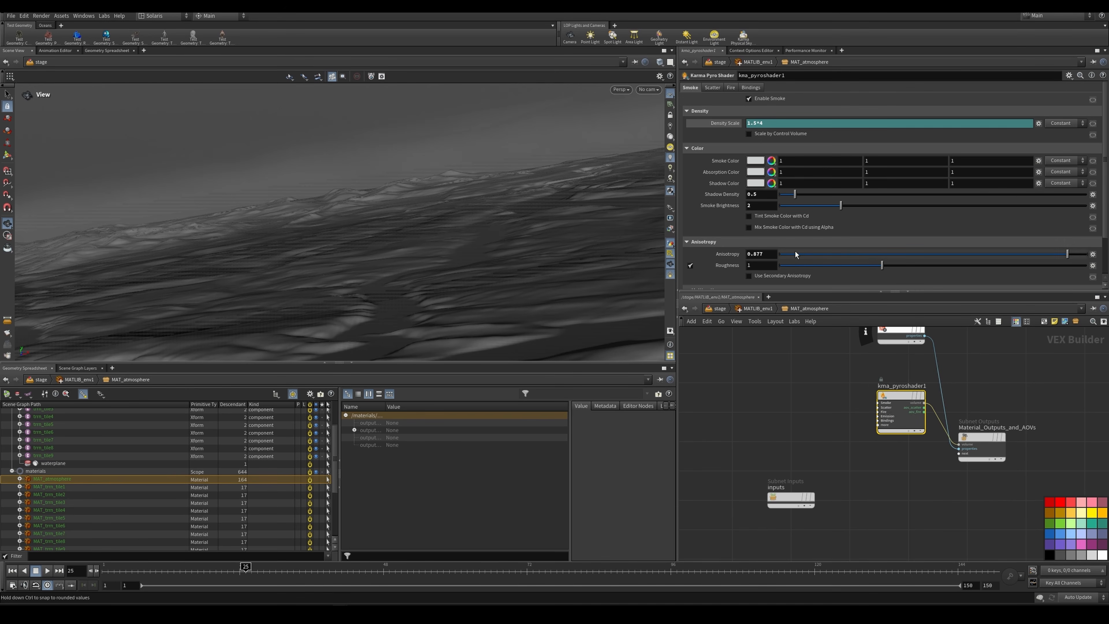
scroll(755, 256, "down", 3)
scroll(746, 247, "up", 3)
left_click(763, 197)
left_click_drag(758, 196, 745, 197)
left_click(755, 198)
double_click(749, 204)
type("2")
Step: Delete the karmacloudmaterial1 subnetwork from MATLIB_env1
left_click(764, 308)
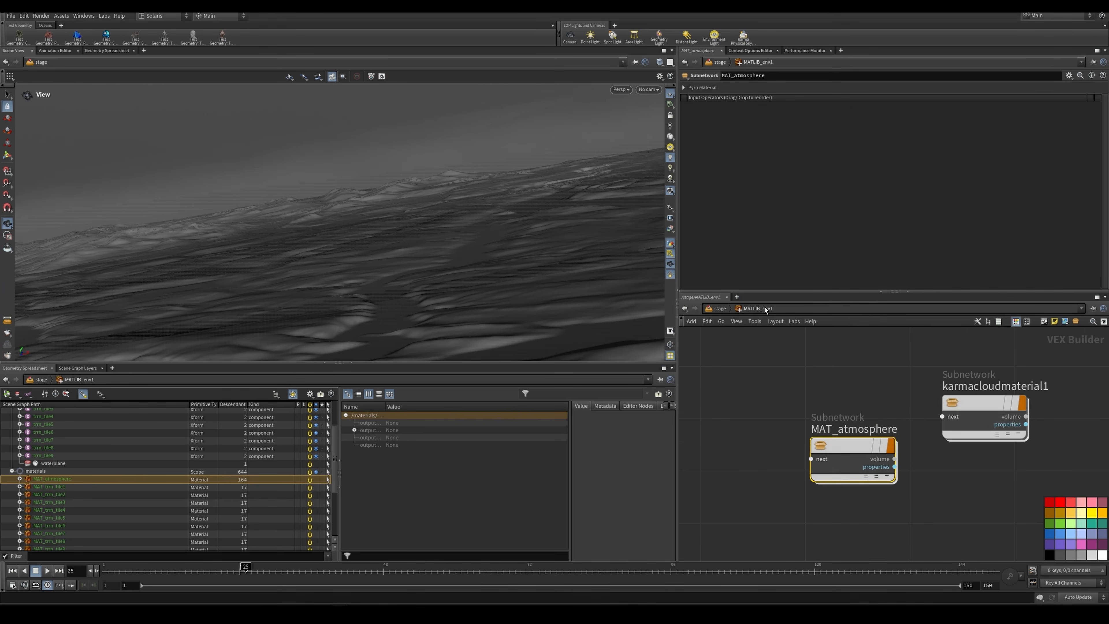
left_click(990, 413)
key("Delete")
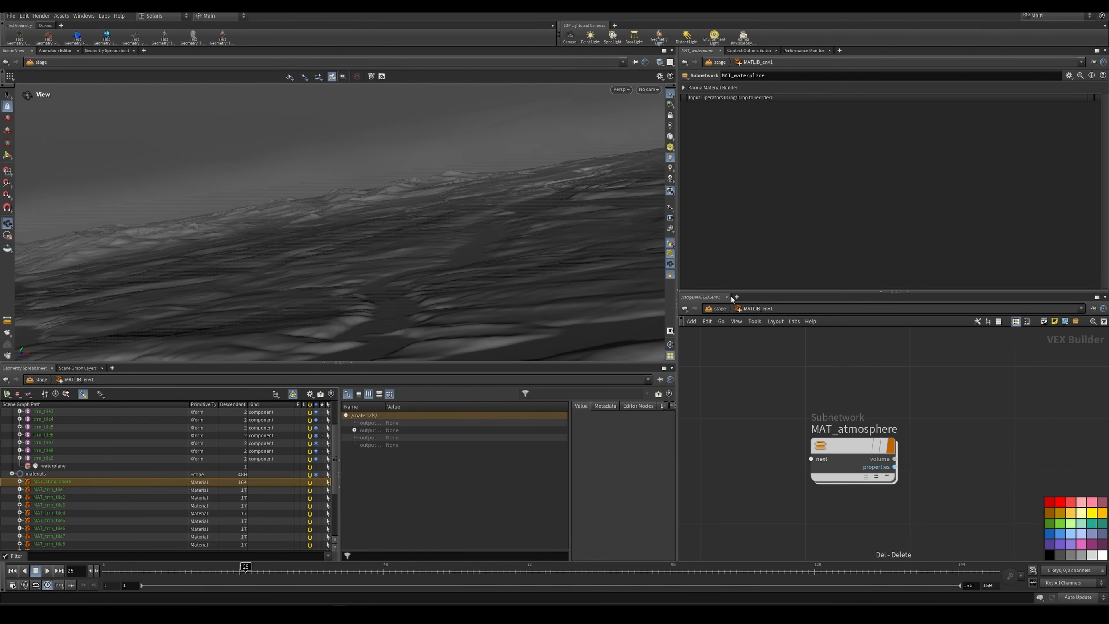
Step: Return to the stage and examine the material assignments in ASGMAT_trrn1 and ASGMAT_atmosphere1, displaying the latter
key("u")
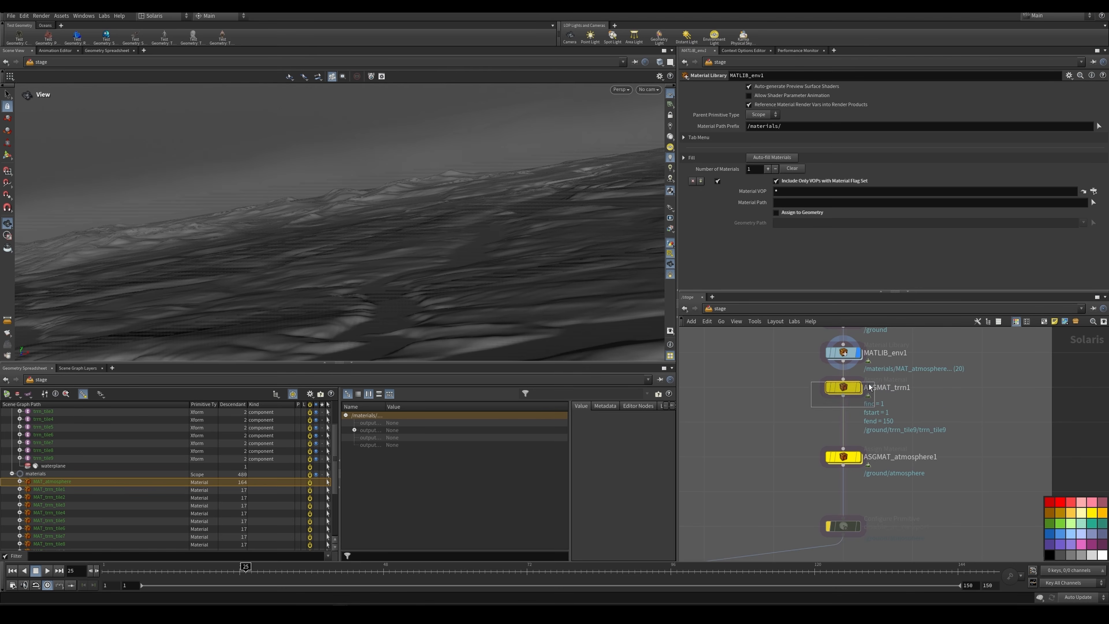
left_click(845, 388)
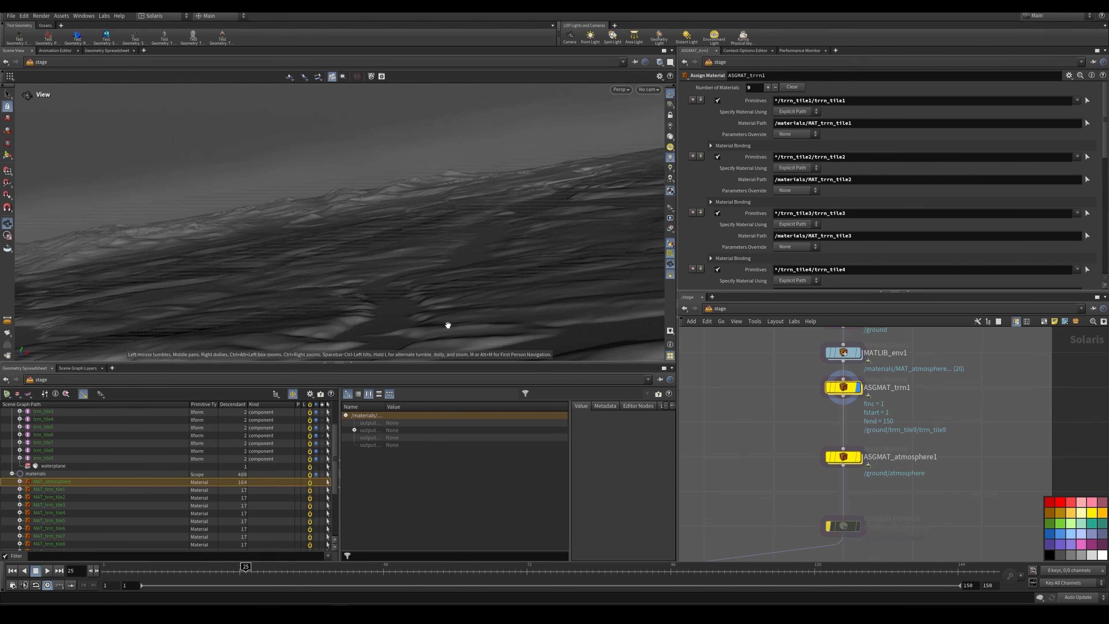
left_click_drag(799, 440, 864, 473)
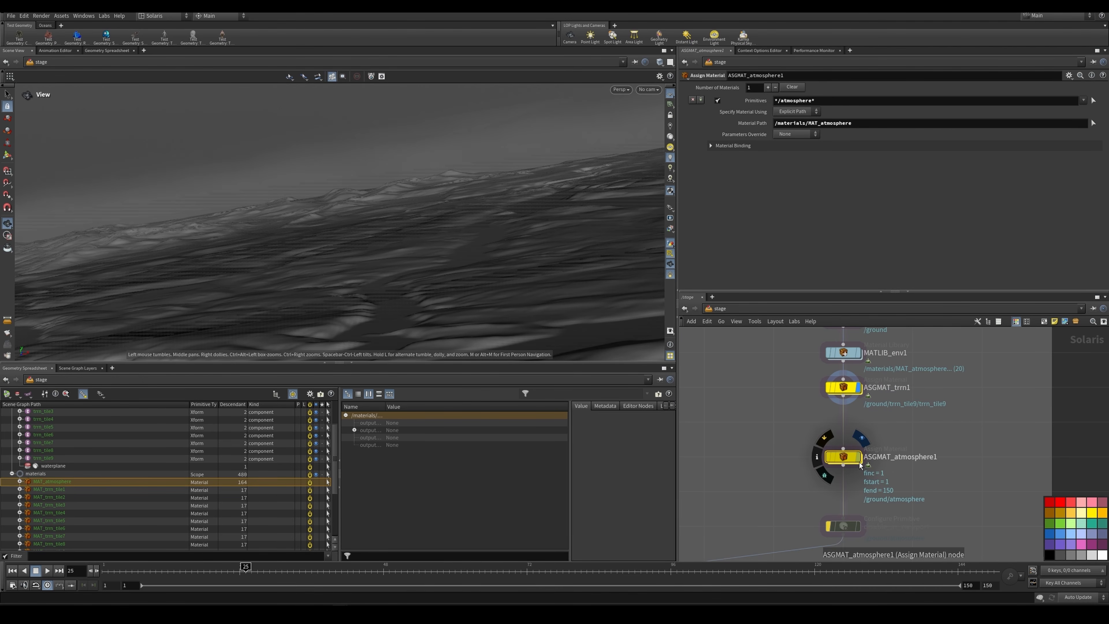
key("r")
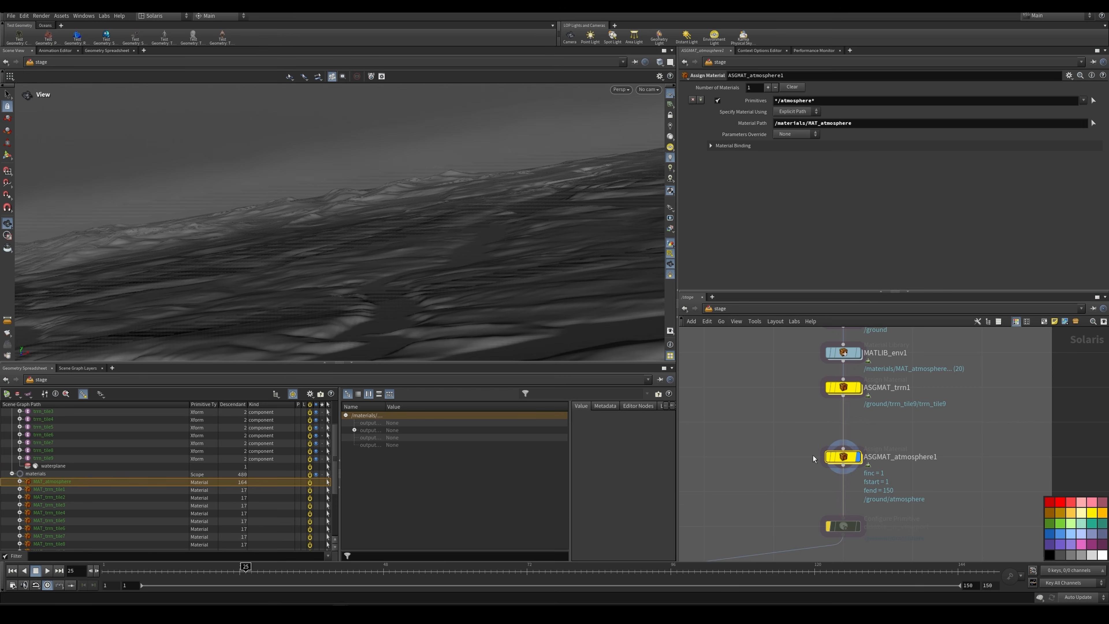
Step: Display graftstages_ground and examine how the ground is grafted under /shot/geos/env
scroll(787, 477, "down", 3)
middle_click_drag(789, 471, 857, 410)
scroll(765, 461, "up", 3)
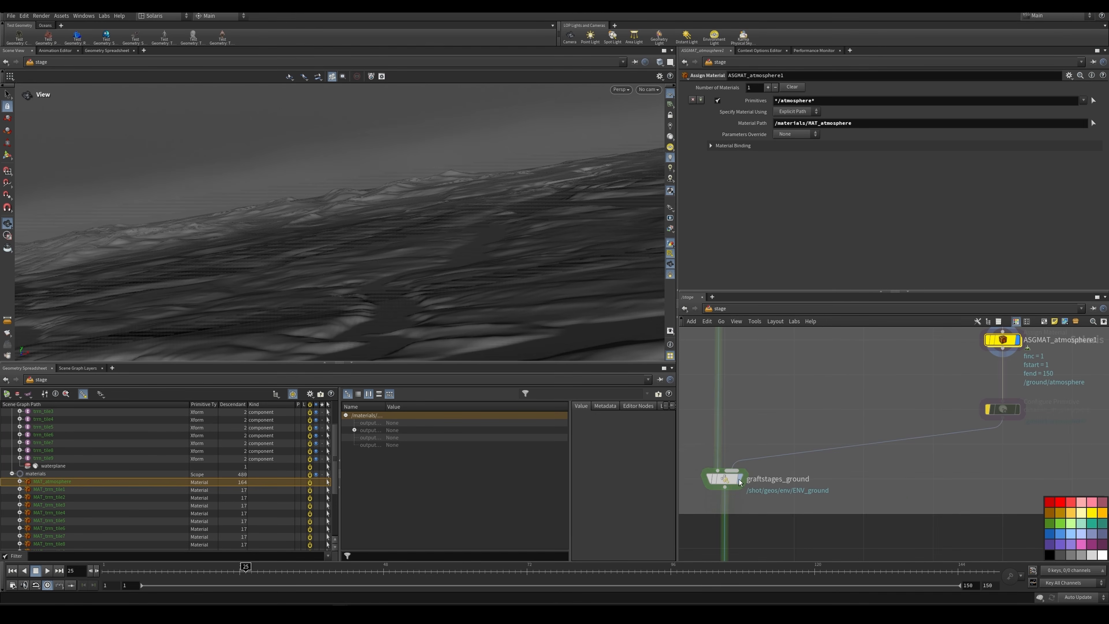
key("r")
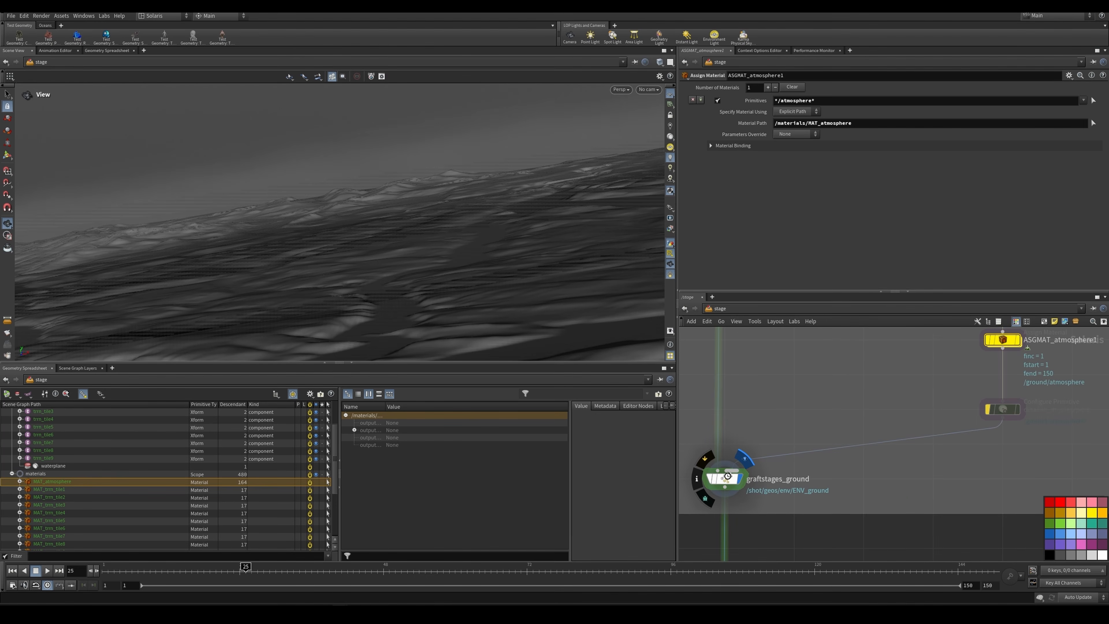
left_click(729, 476)
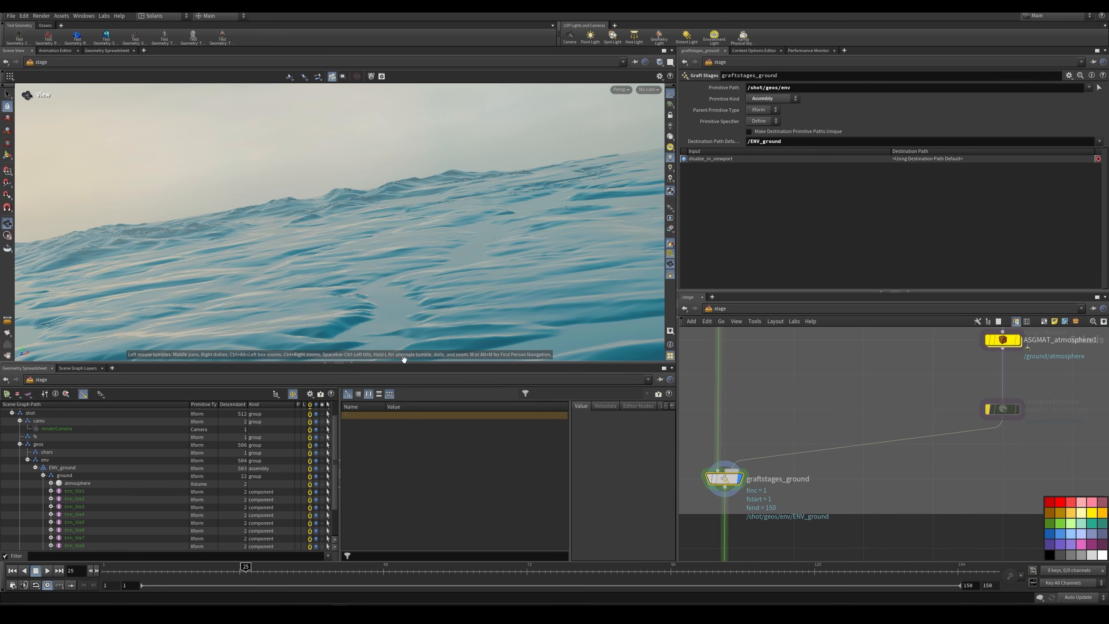
Step: Preview the grafted ground and atmosphere in the viewport with the Karma XPU renderer
left_click(646, 91)
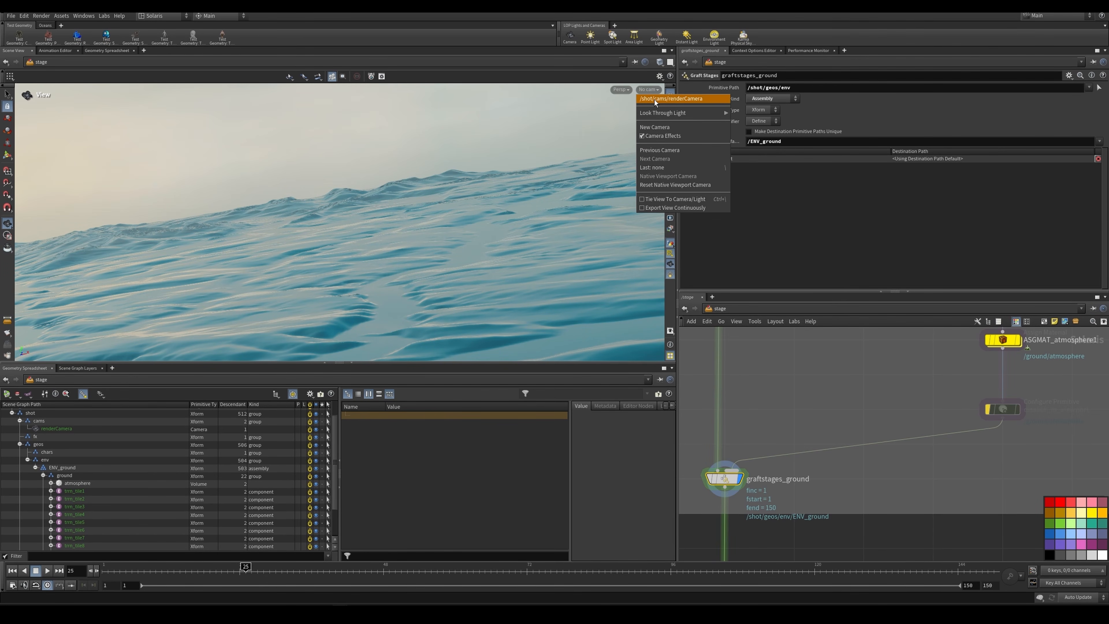
left_click(623, 91)
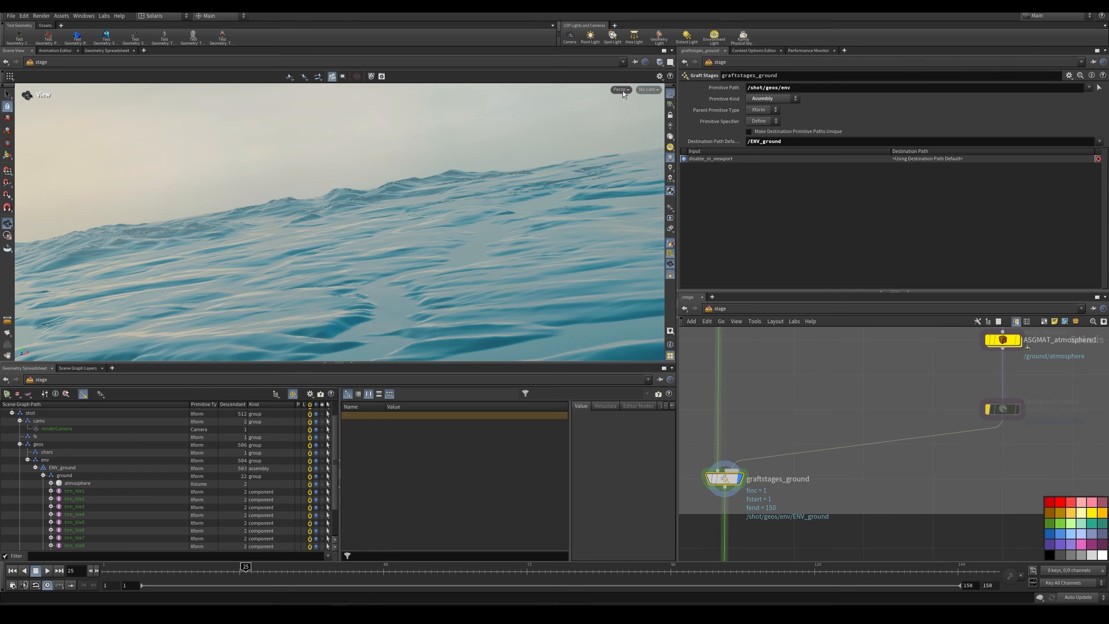
left_click(625, 91)
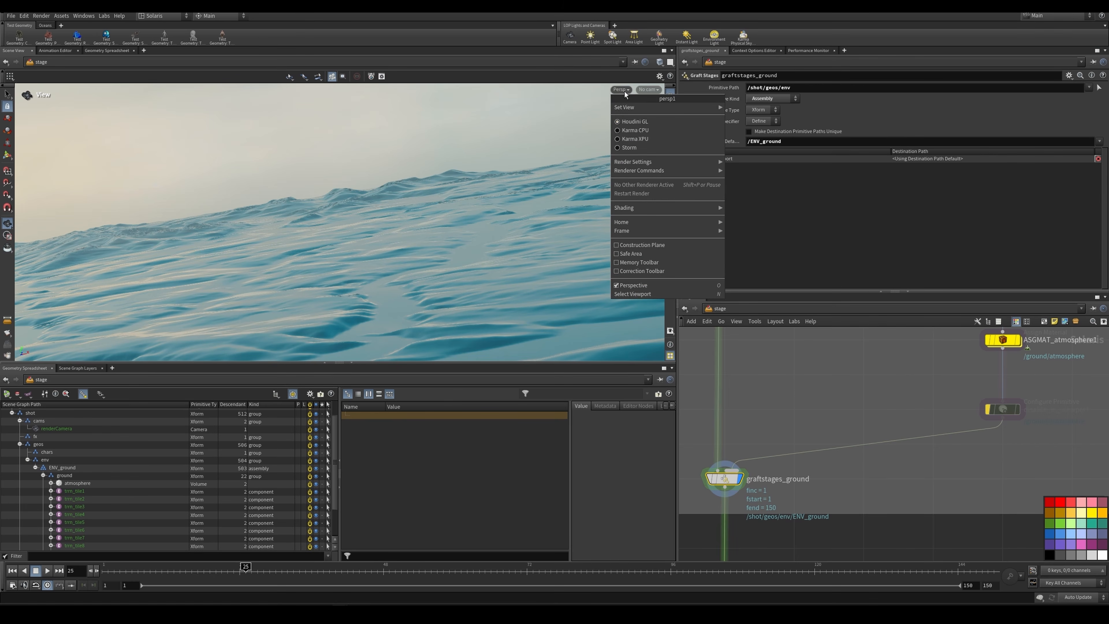
left_click(645, 138)
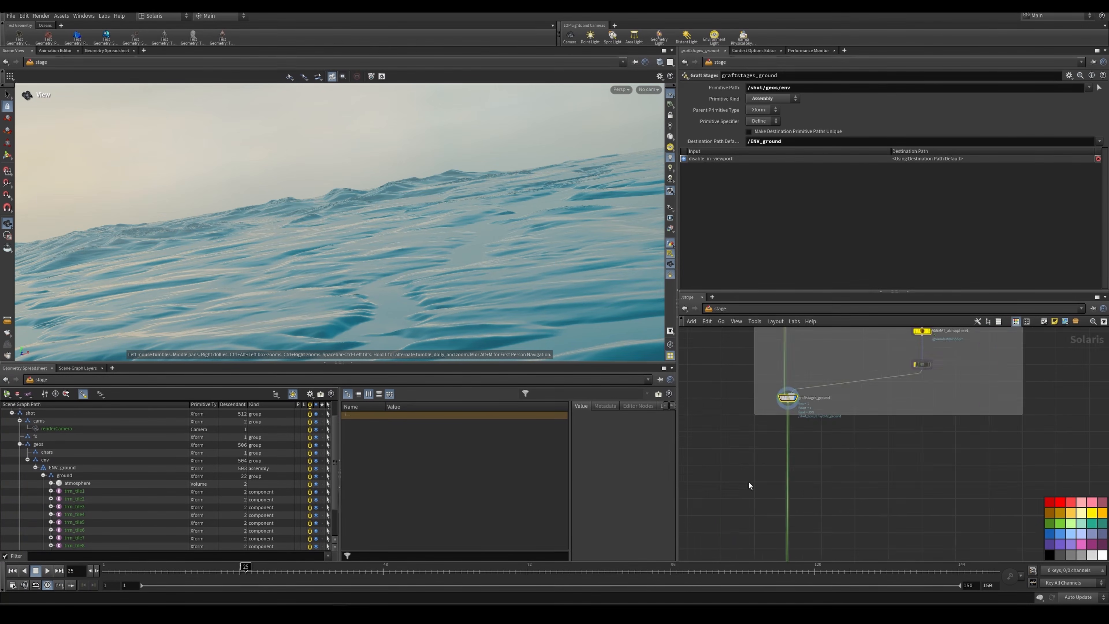
Step: Survey the stage network's cloud skybox branch and the branch of referenced cumulus clouds with their variants
scroll(827, 431, "down", 4)
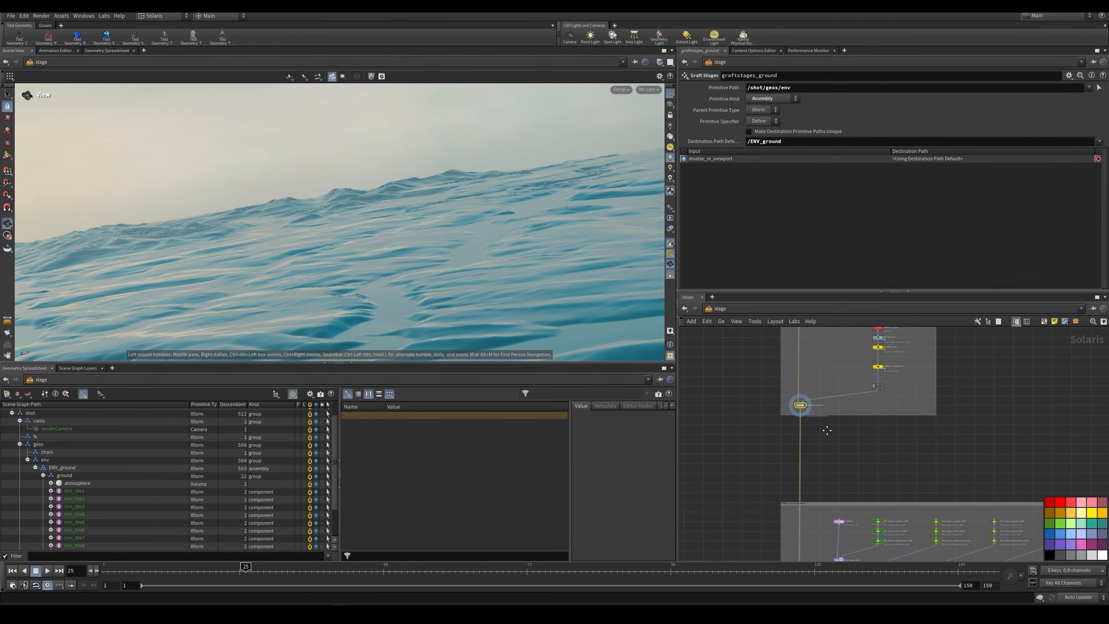
scroll(827, 431, "up", 5)
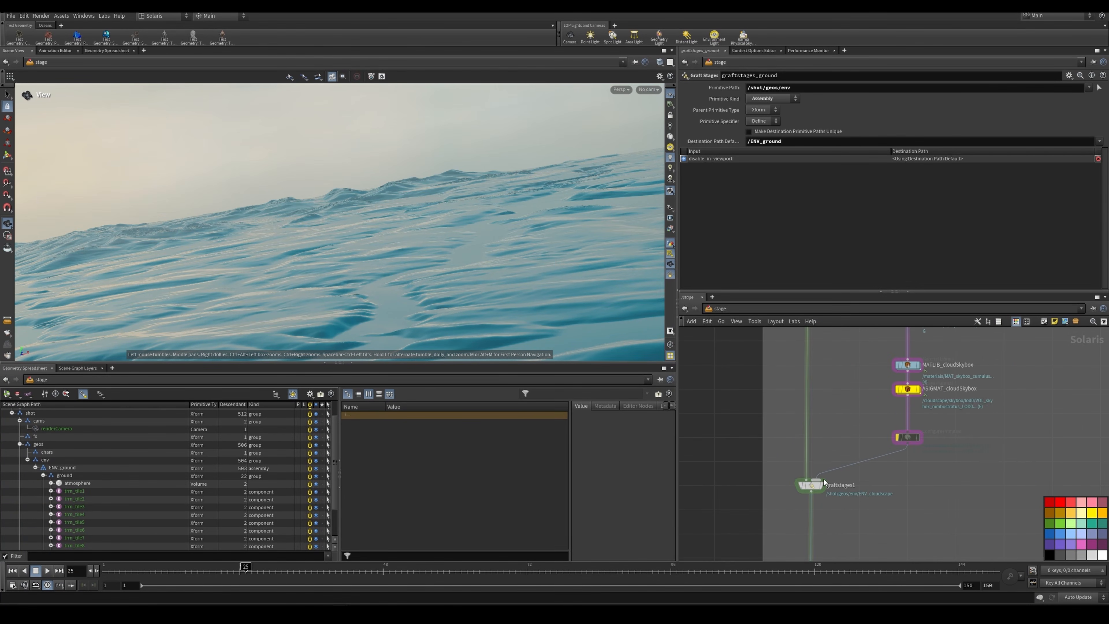
mouse_move(825, 482)
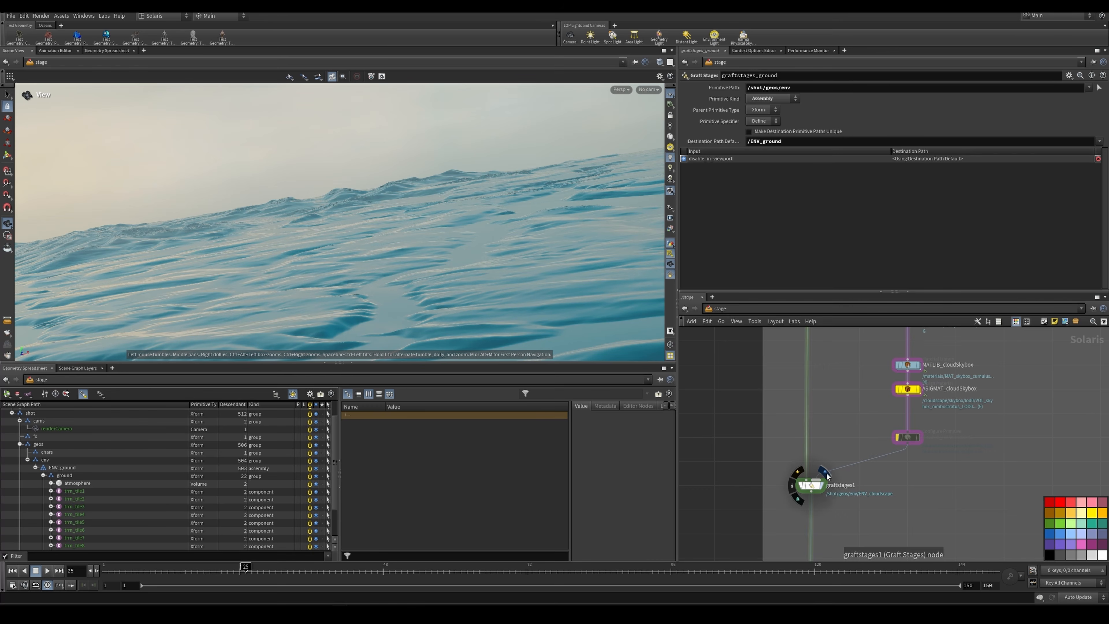
scroll(797, 486, "down", 6)
middle_click_drag(804, 465, 787, 487)
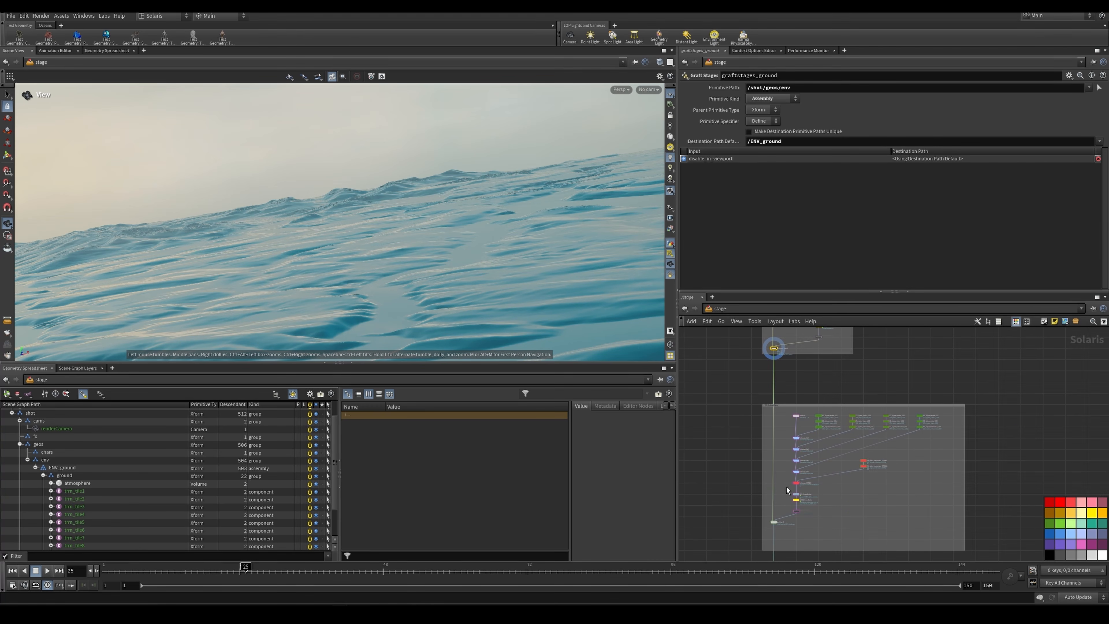
scroll(809, 440, "up", 2)
scroll(808, 440, "down", 3)
scroll(860, 481, "down", 1)
middle_click_drag(861, 482, 832, 404)
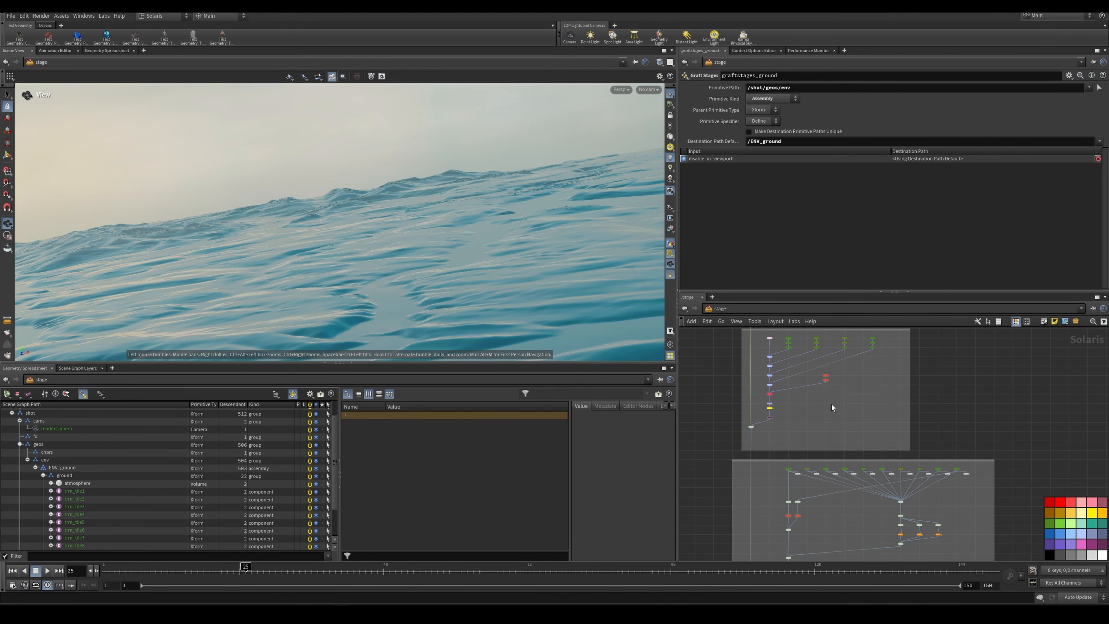
scroll(805, 350, "up", 5)
middle_click_drag(811, 345, 817, 410)
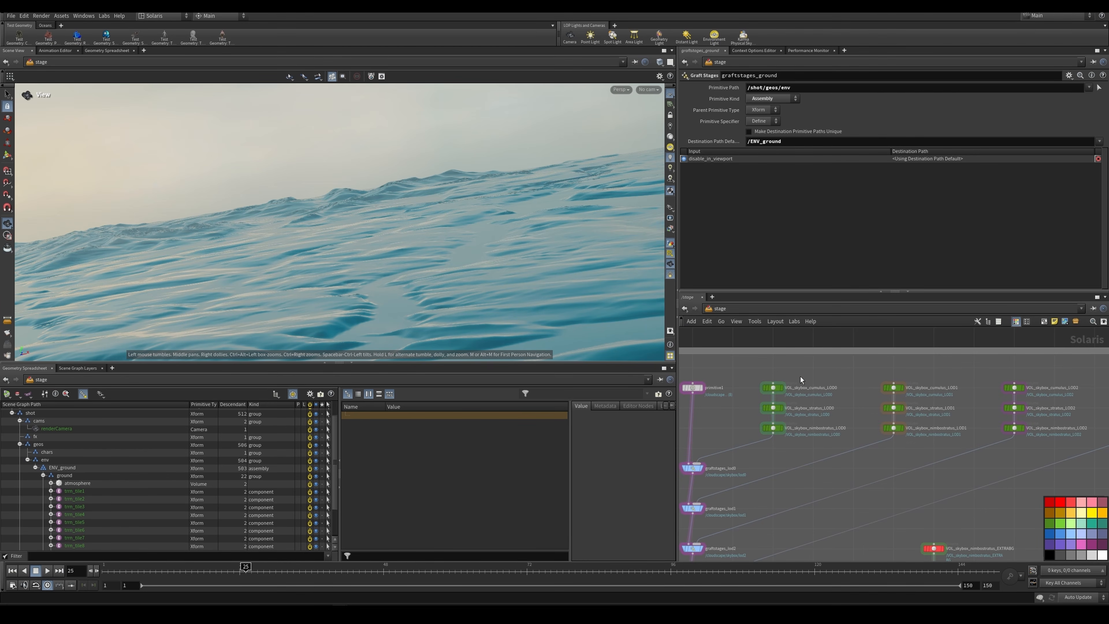
scroll(801, 376, "down", 5)
scroll(851, 386, "up", 5)
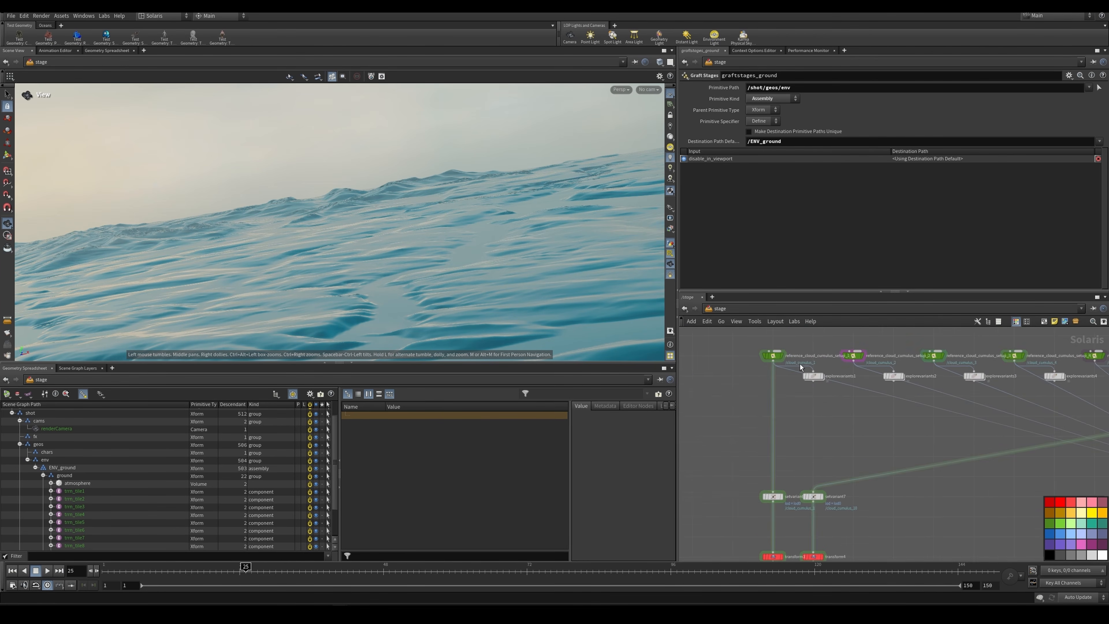
mouse_move(755, 350)
left_mouse_down()
mouse_move(734, 354)
mouse_move(763, 360)
left_mouse_up()
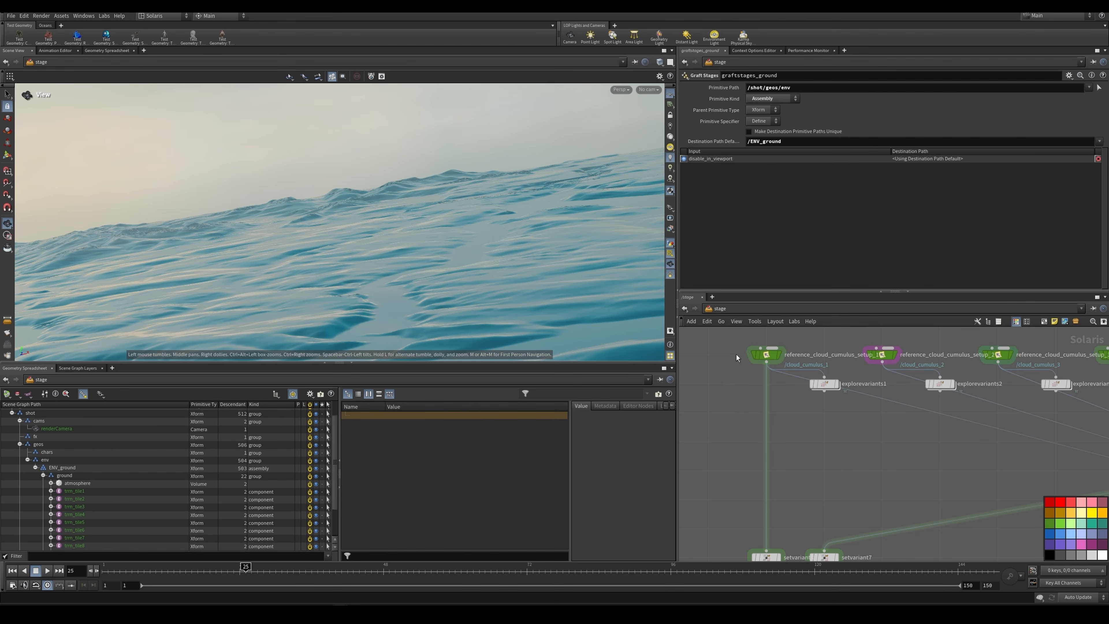
scroll(742, 363, "down", 8)
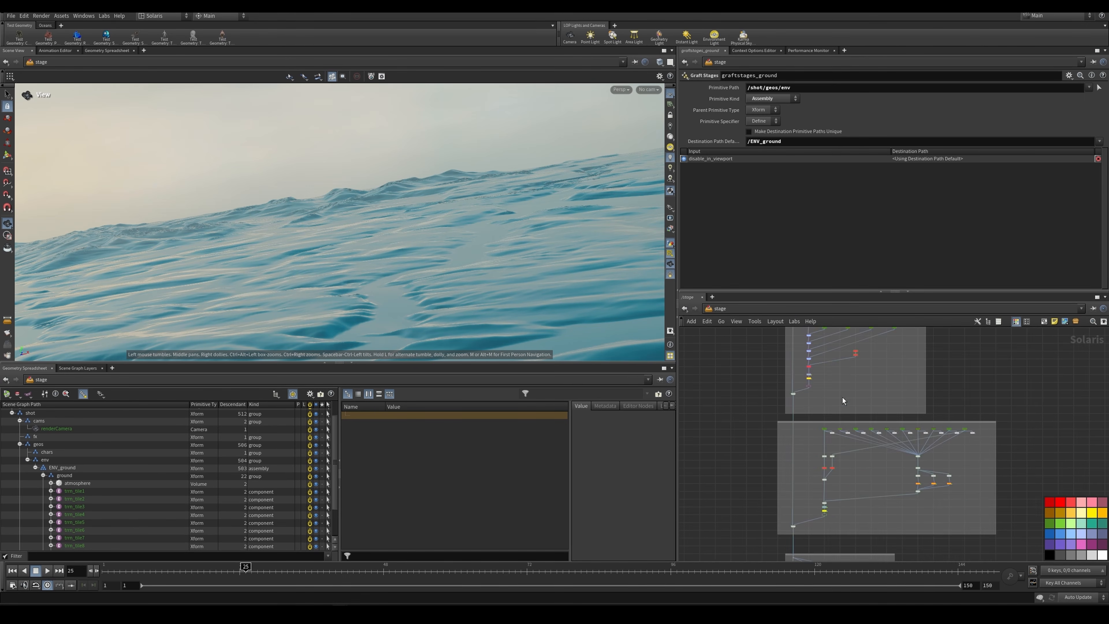
Step: Display primitive1 in the skybox branch and examine its list of cloudscape primitive paths
scroll(842, 398, "up", 10)
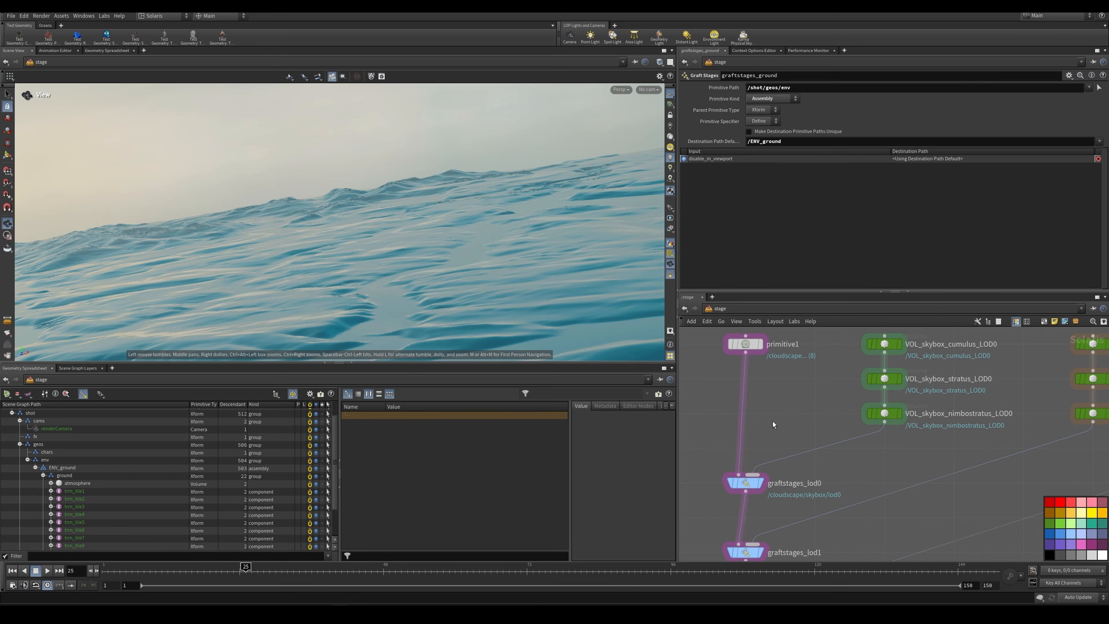
left_click(761, 345)
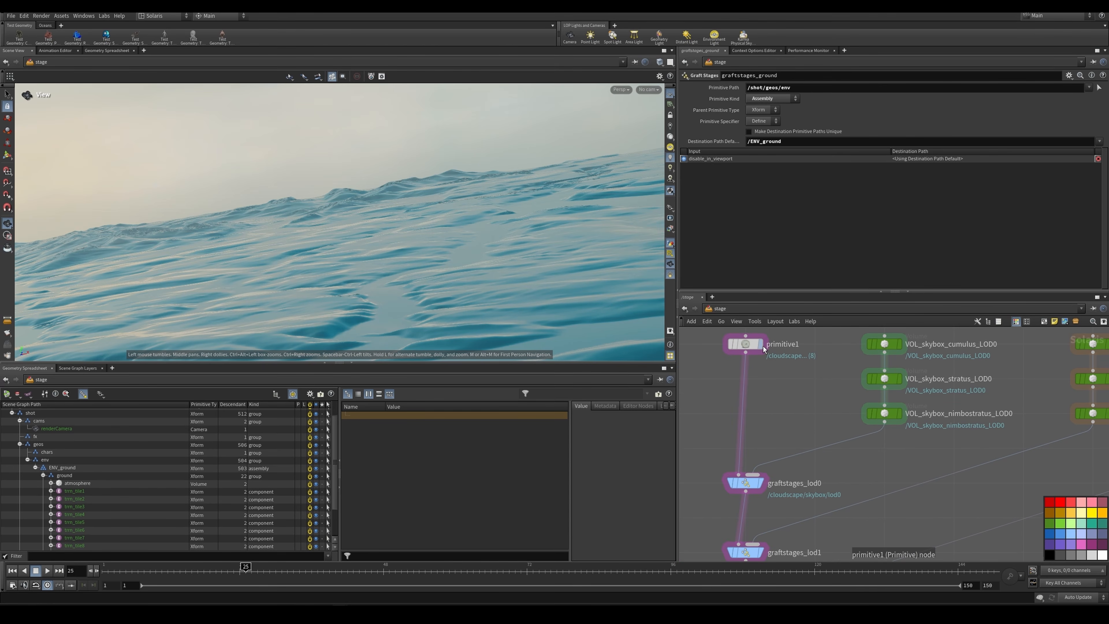
left_click(745, 345)
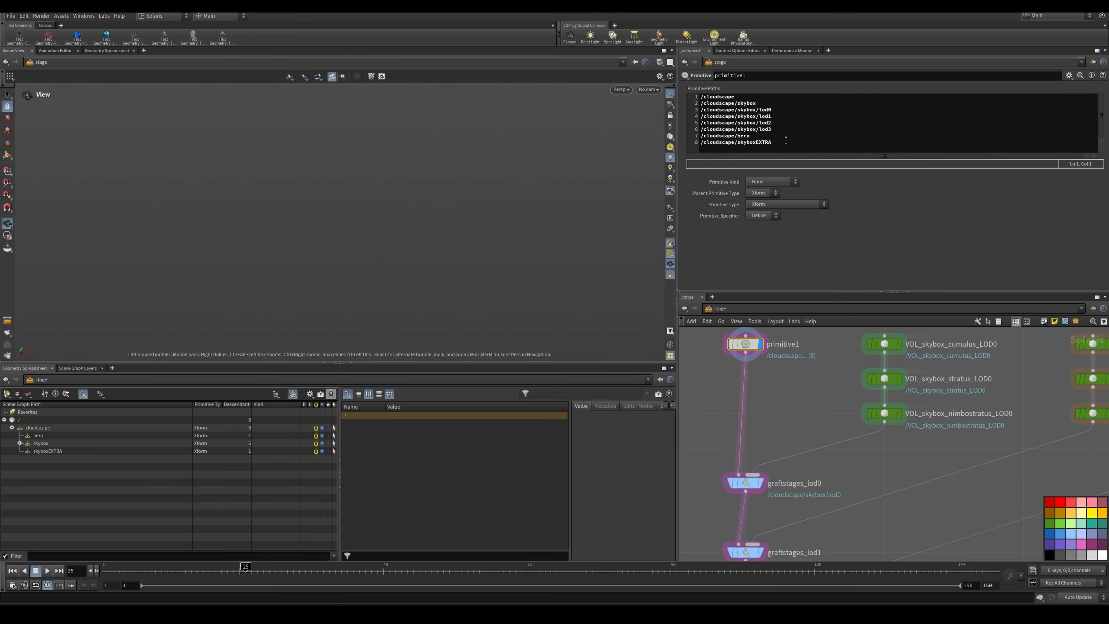
left_click_drag(786, 140, 702, 97)
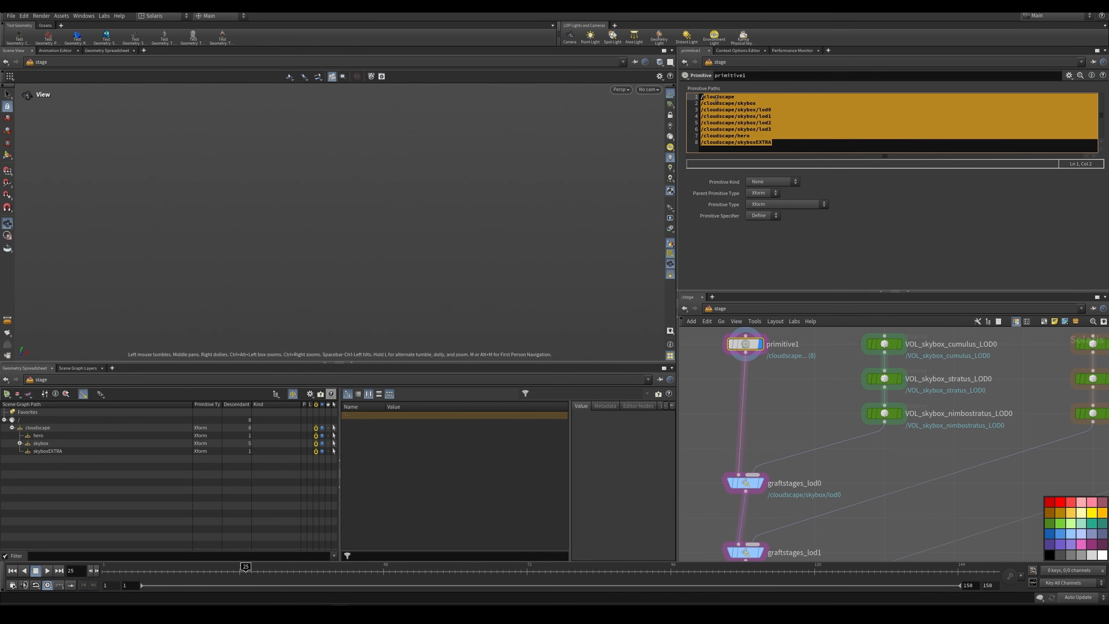
left_click(716, 98)
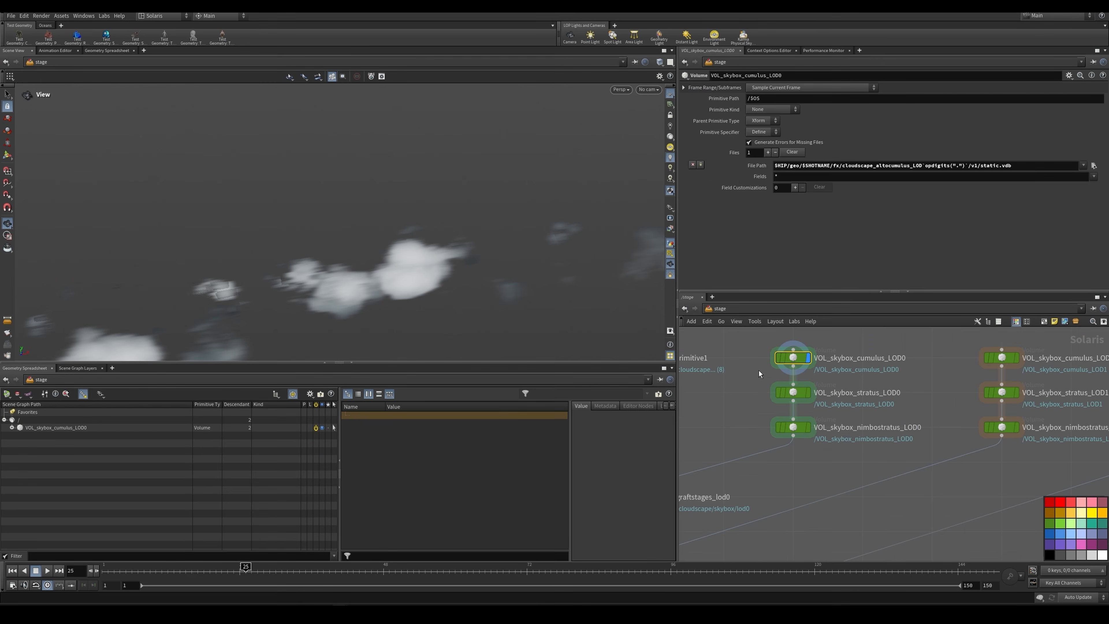
Step: Display VOL_skybox_cumulus_LOD0 and examine its VDB file path alongside the other skybox volume and LOD nodes
scroll(759, 369, "down", 1)
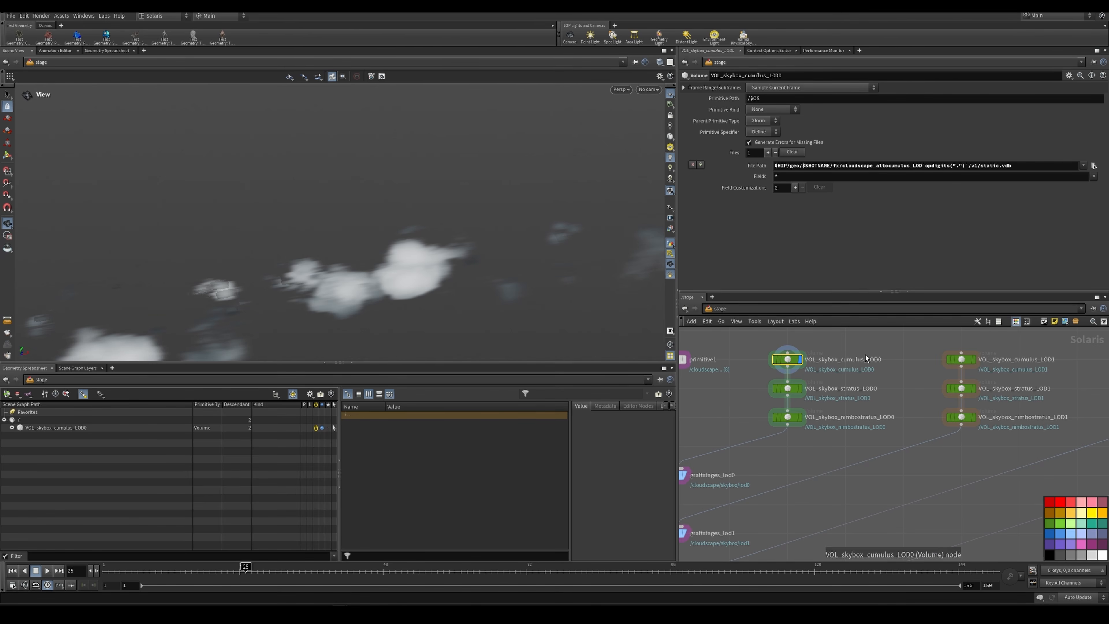
scroll(892, 367, "down", 5)
middle_click_drag(952, 362, 854, 383)
scroll(938, 385, "up", 4)
scroll(956, 401, "down", 1)
scroll(956, 401, "down", 2)
scroll(721, 379, "up", 4)
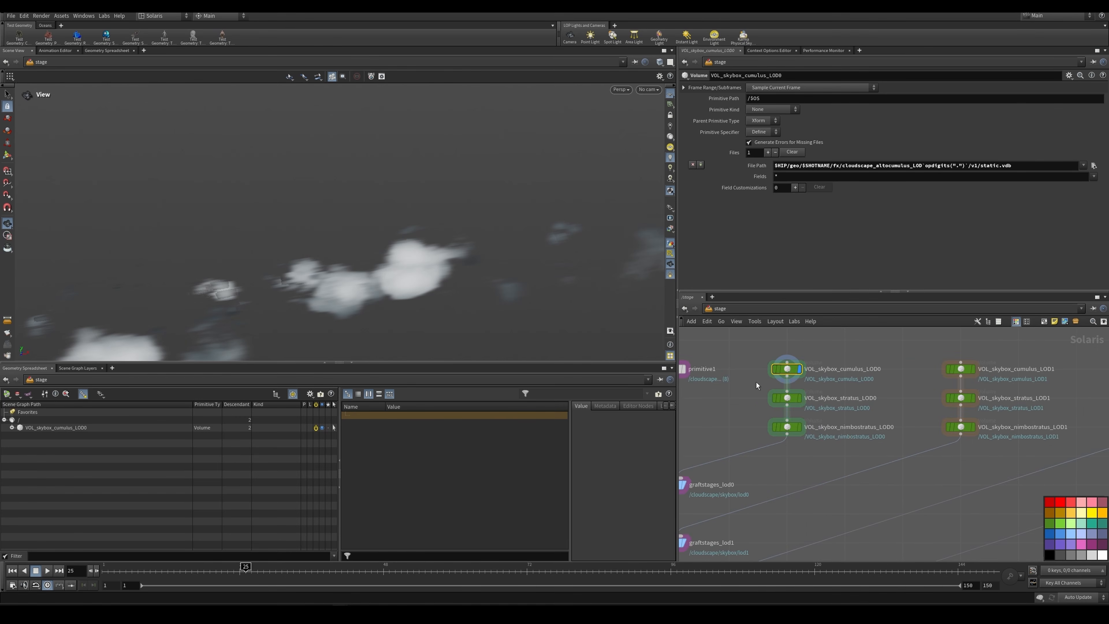
scroll(790, 388, "up", 6)
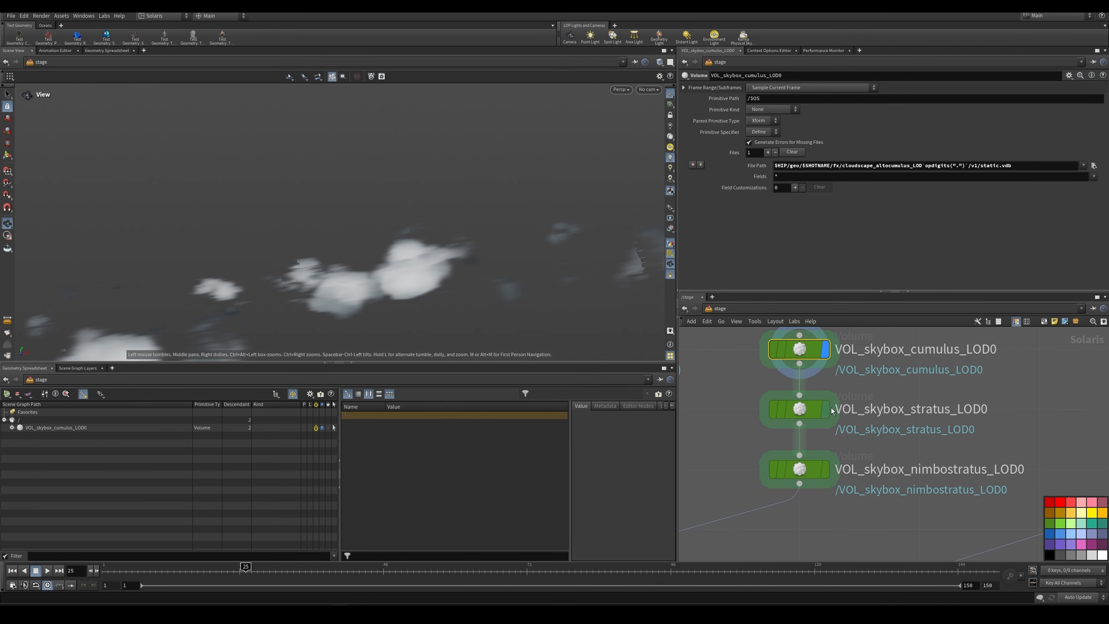
Step: Display VOL_skybox_stratus_LOD0 and VOL_skybox_nimbostratus_LOD0 in turn, examining each volume's VDB file path and clouds
mouse_move(820, 411)
left_click(831, 376)
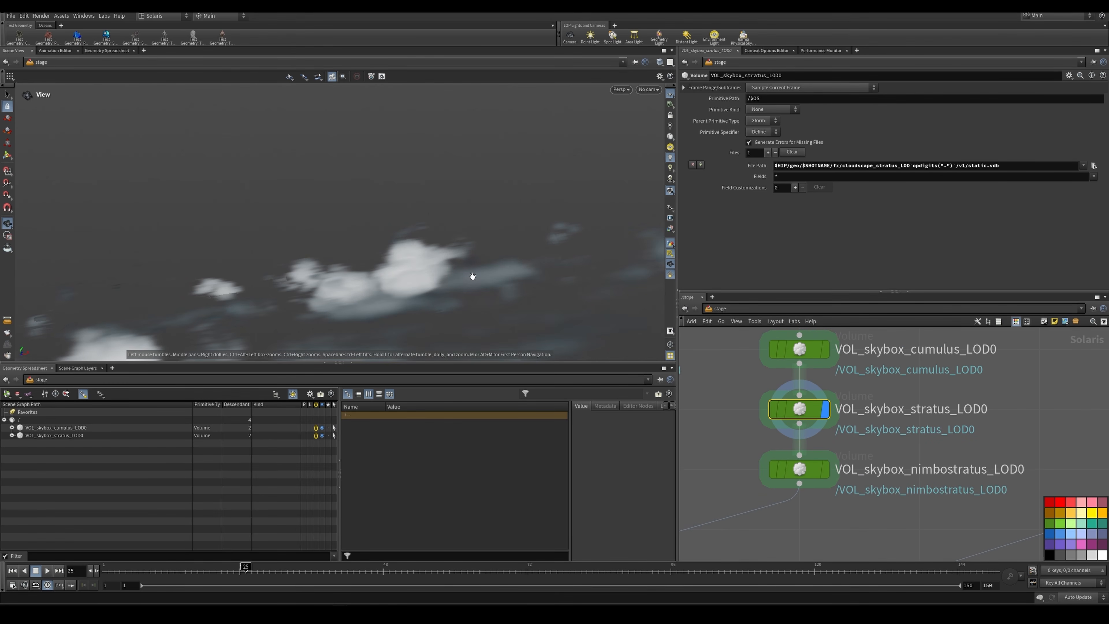
left_click(825, 469)
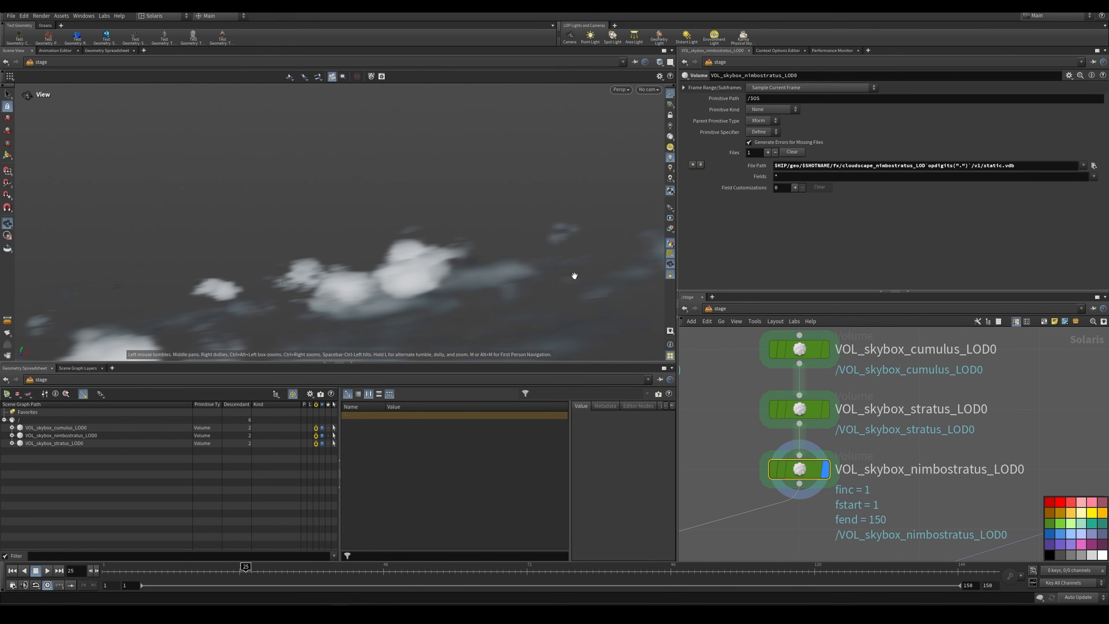
Step: Display graftstages_lod0 and expand skybox and lod0 in the scene graph to examine the grafted volumes
scroll(978, 416, "down", 6)
scroll(882, 472, "up", 4)
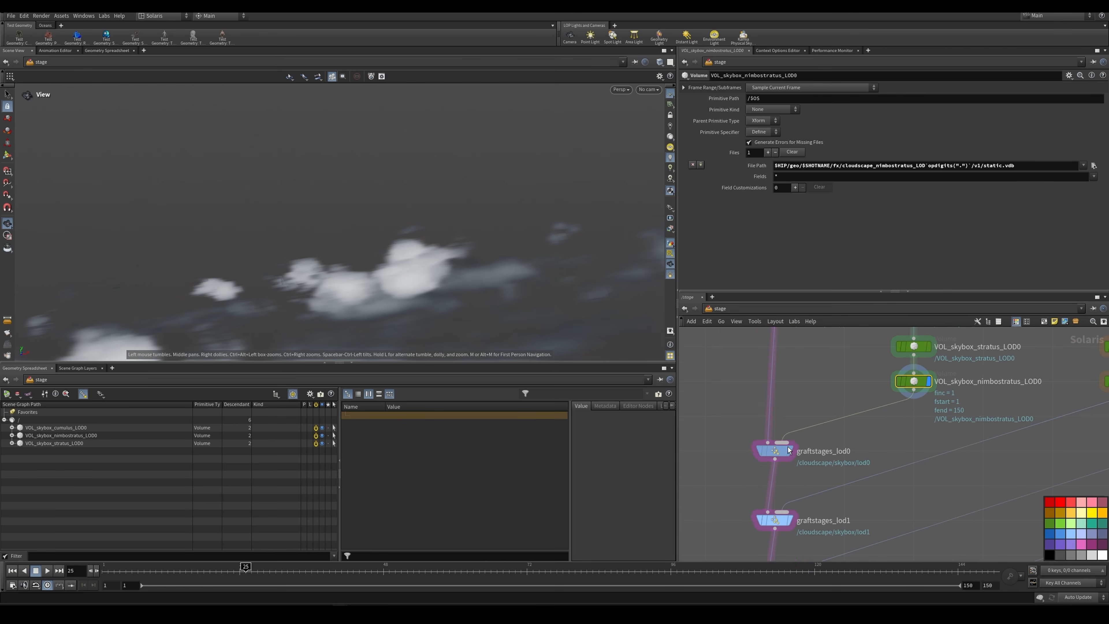
left_click(790, 452)
left_click(20, 443)
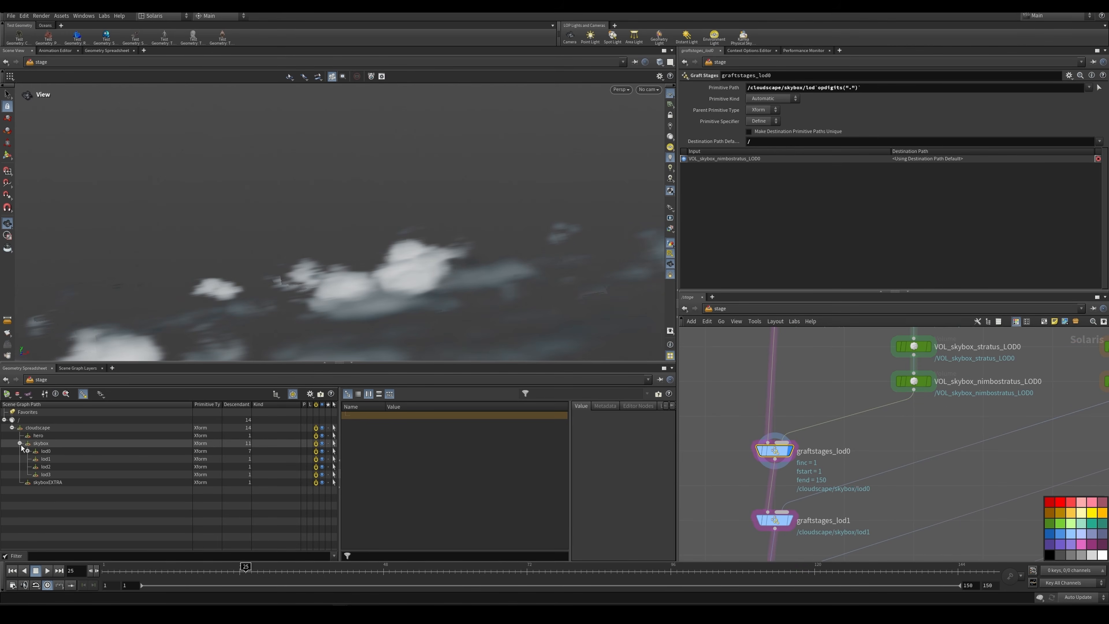
left_click(51, 443)
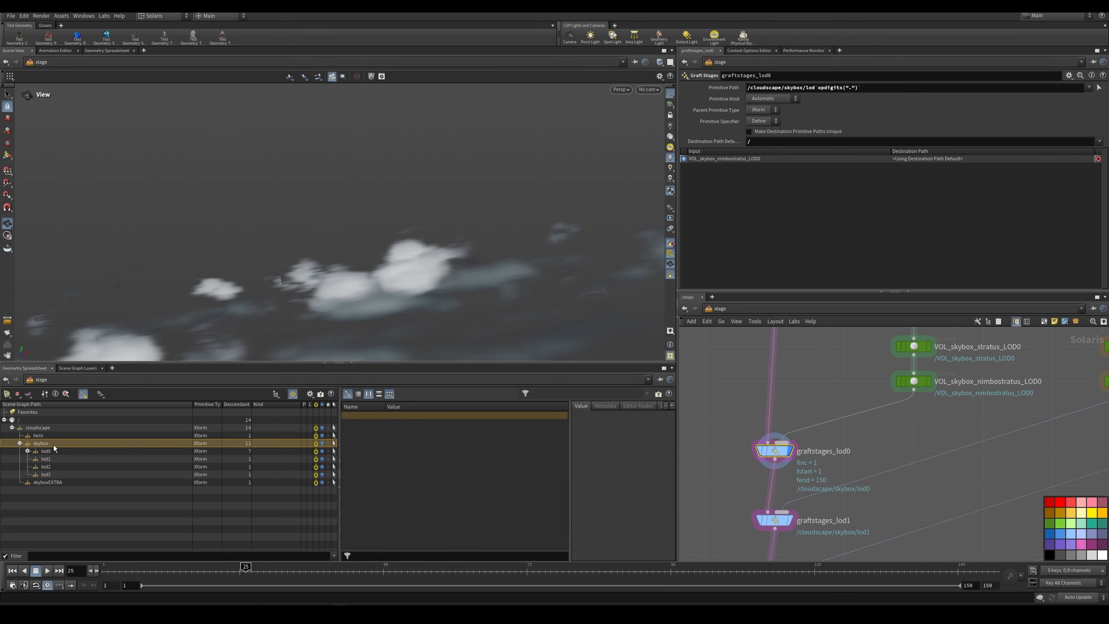
left_click(28, 451)
Step: Display graftstages_lod1, graftstages_lod2 and graftstages_lod3 in turn to preview the accumulating skybox cloud layers, clearing the skybox selection
scroll(804, 441, "down", 4)
scroll(797, 451, "up", 4)
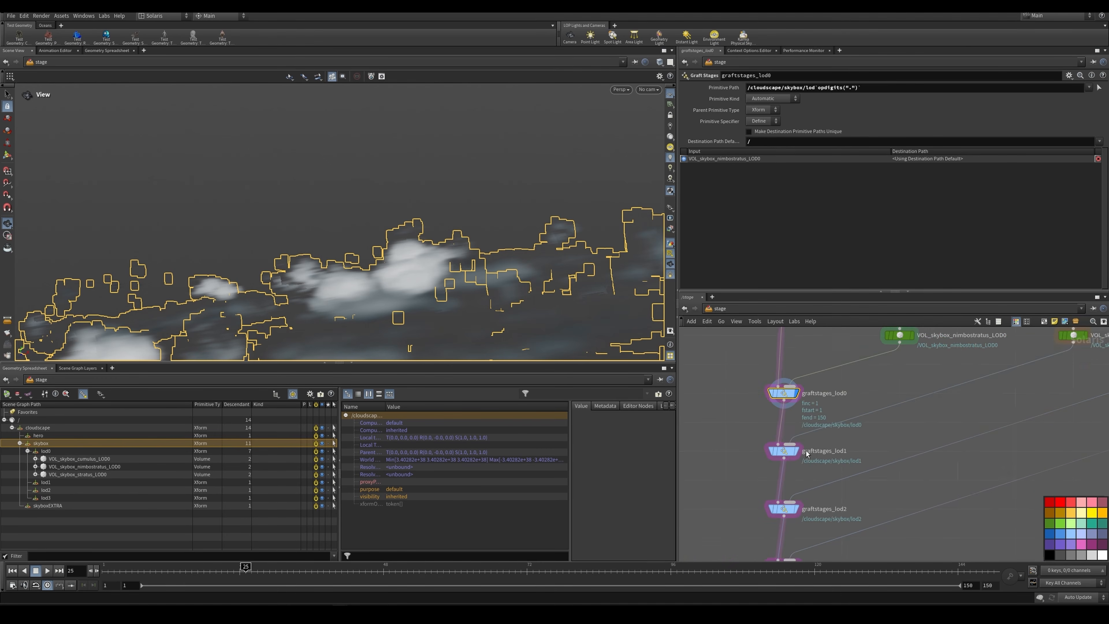
left_click(785, 452)
scroll(829, 410, "down", 4)
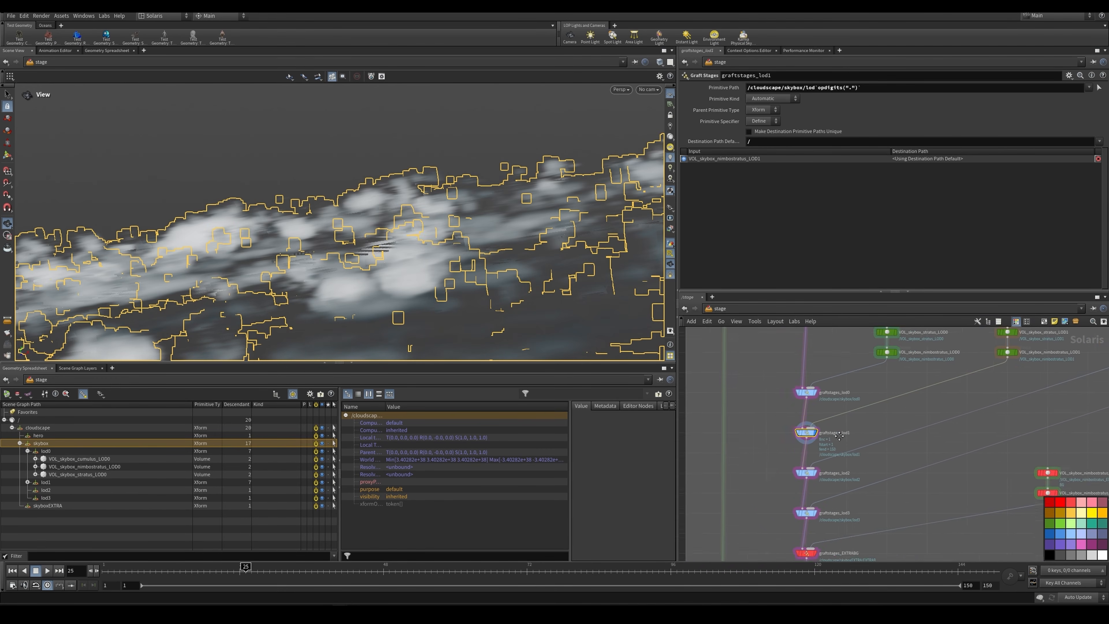
scroll(805, 450, "up", 3)
left_click(65, 413)
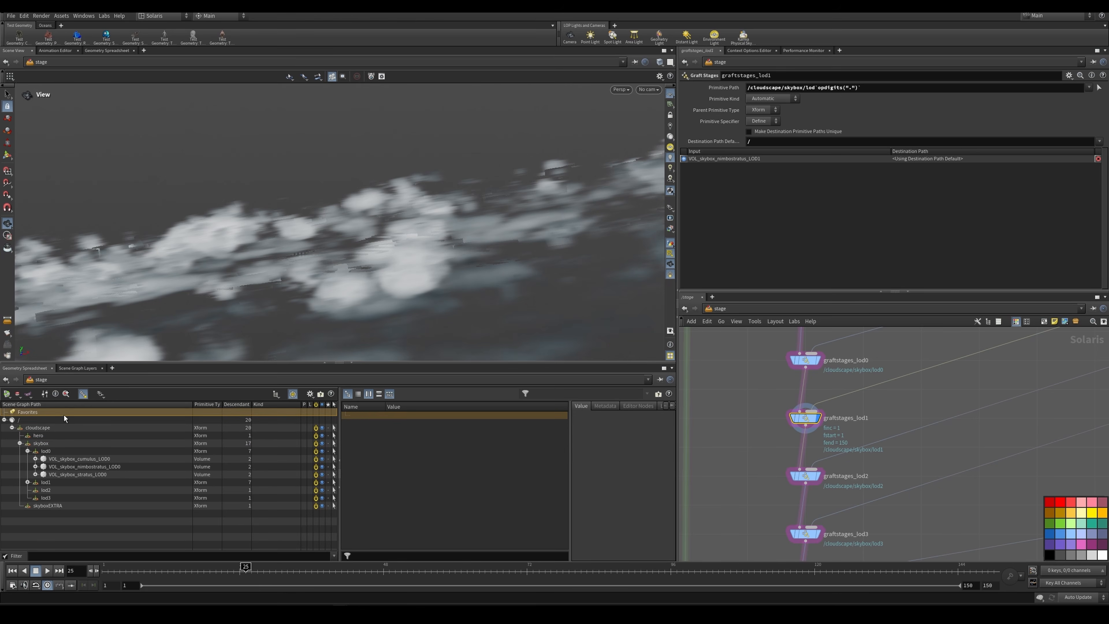
left_click(806, 475)
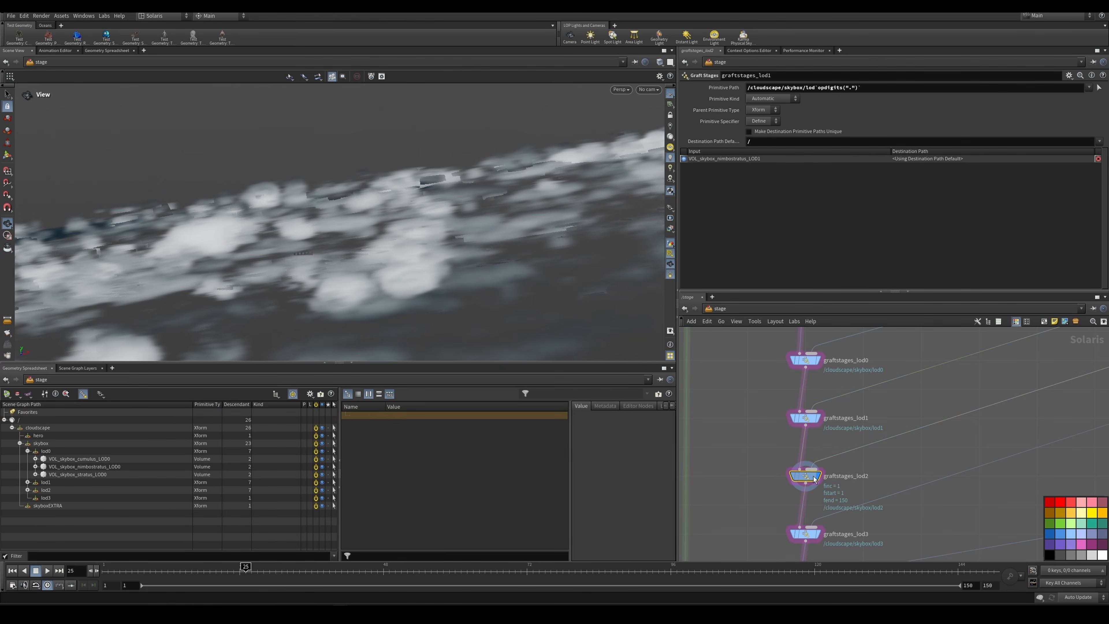
left_click(819, 538)
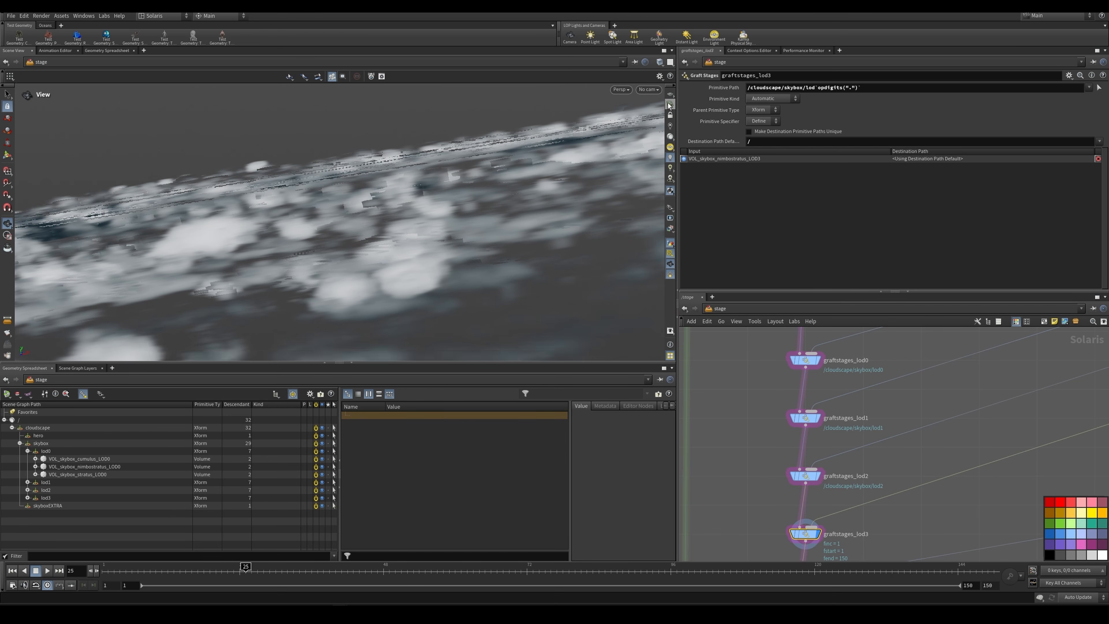
Step: Display graftstages_EXTRABG to preview the extra background nimbostratus volumes grafted under /cloudscape/skyboxEXTRA/EXTRABG
scroll(904, 453, "down", 4)
middle_click_drag(898, 469, 883, 383)
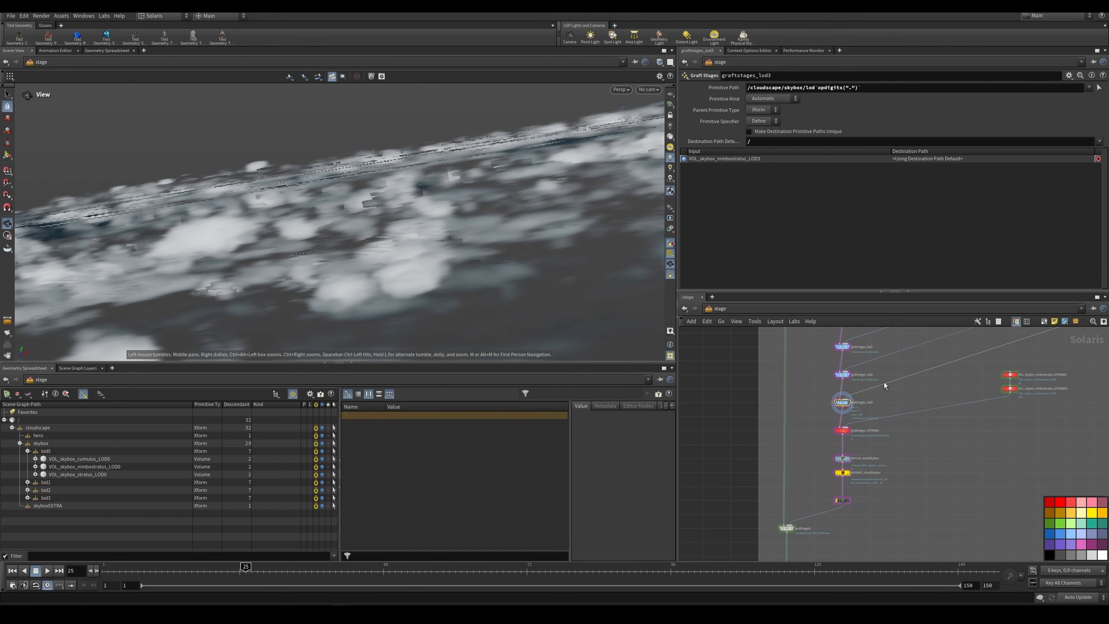
scroll(888, 410, "up", 2)
scroll(834, 438, "up", 3)
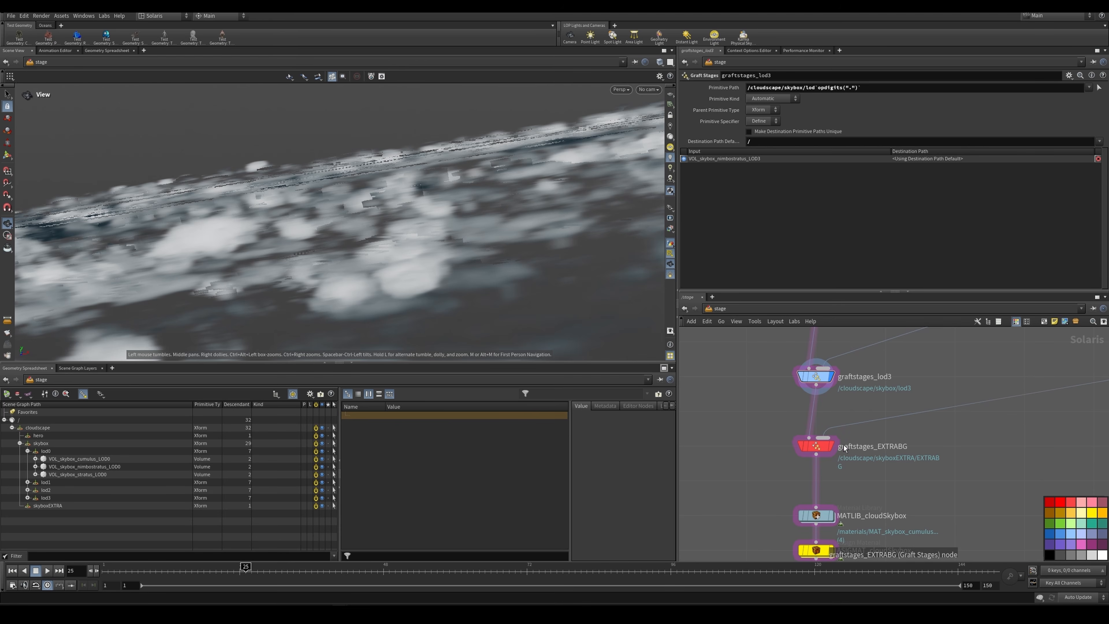
mouse_move(835, 451)
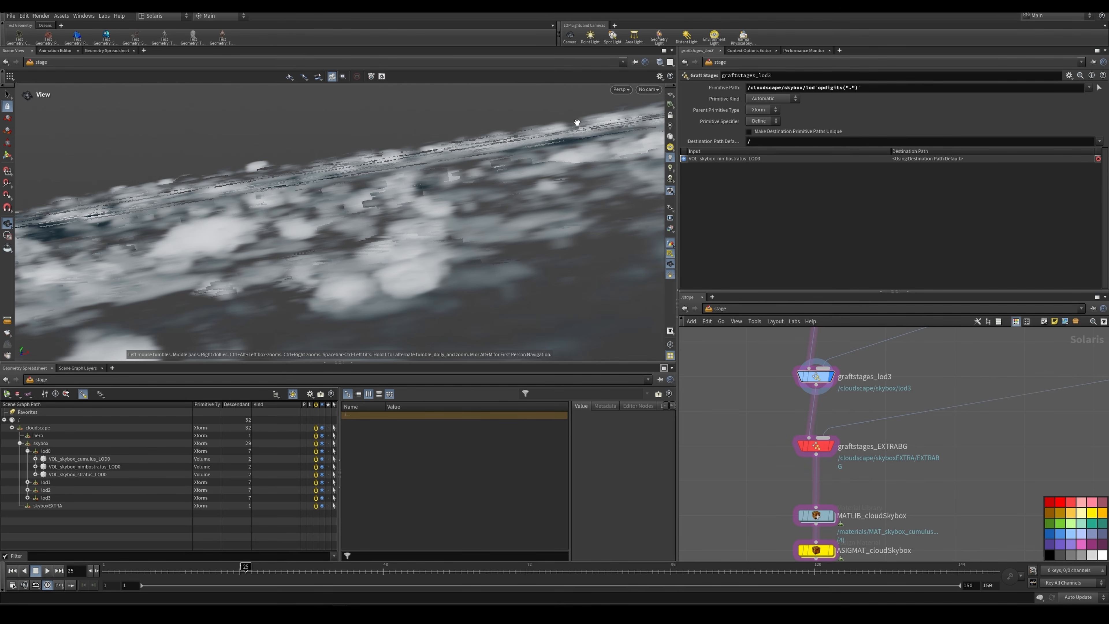
left_click(820, 447)
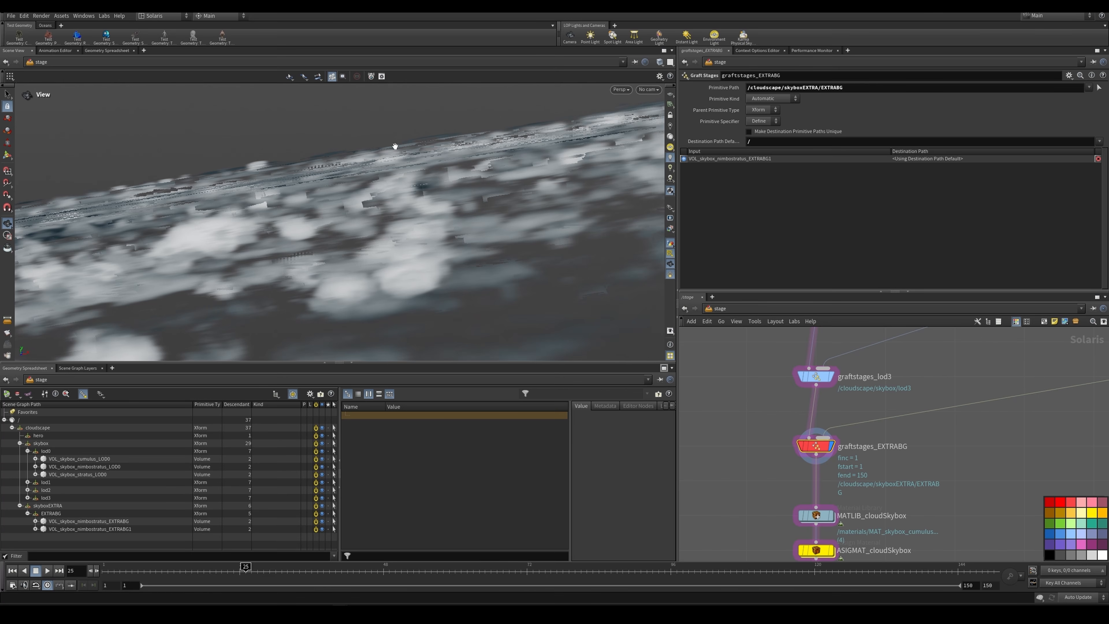
Step: Display MATLIB_cloudSkybox and go inside it to examine its skybox cloud material subnetworks
scroll(970, 428, "down", 3)
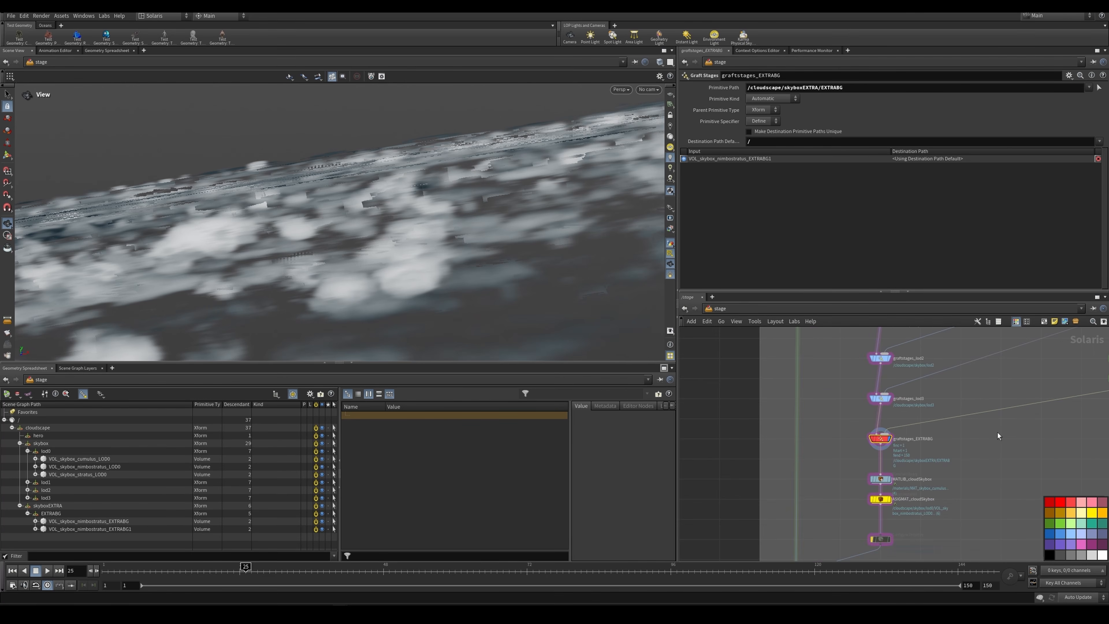
middle_click_drag(997, 433, 898, 405)
scroll(819, 457, "up", 4)
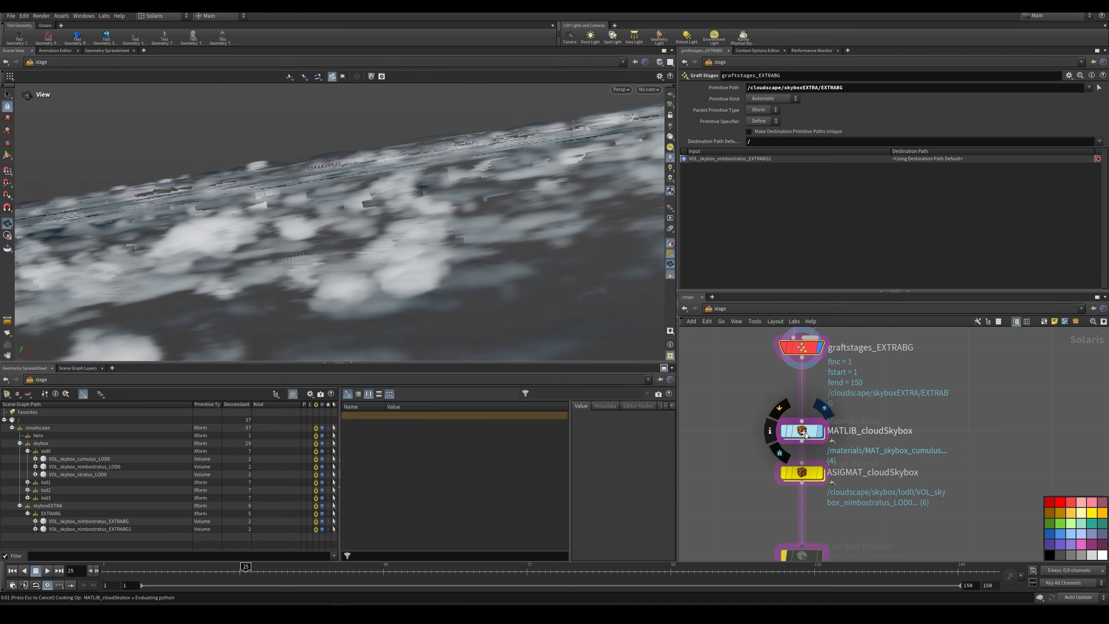
left_click(805, 433)
double_click(804, 432)
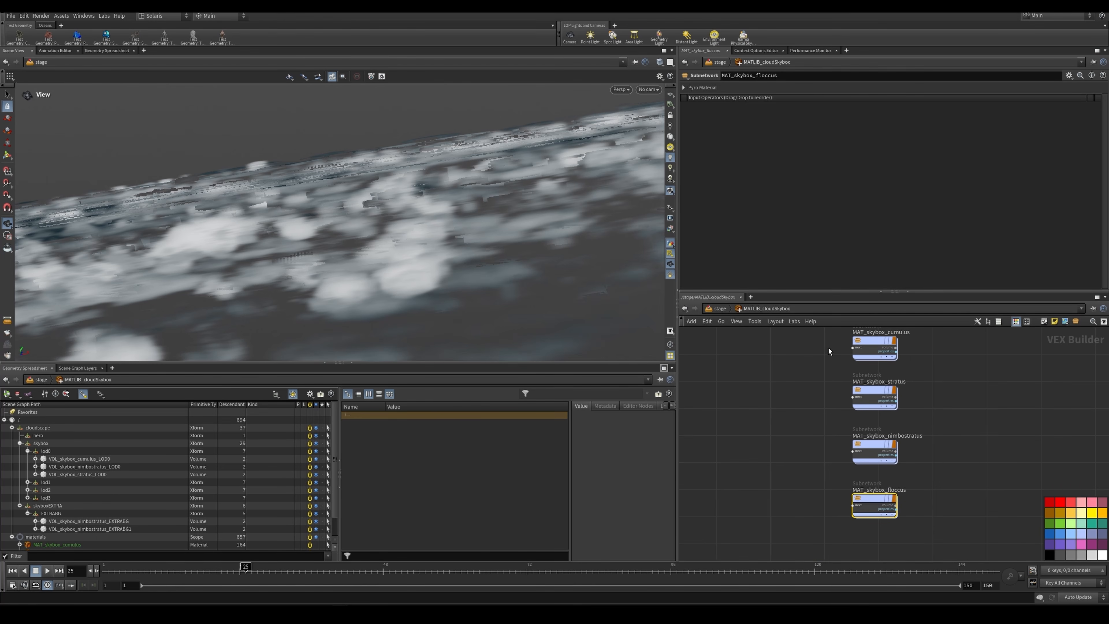
left_click(862, 345)
middle_click_drag(931, 343, 892, 396)
scroll(937, 388, "up", 2)
Step: Look up the Karma Cloud Material among the operators available in the material library, without adding it
left_click(941, 389)
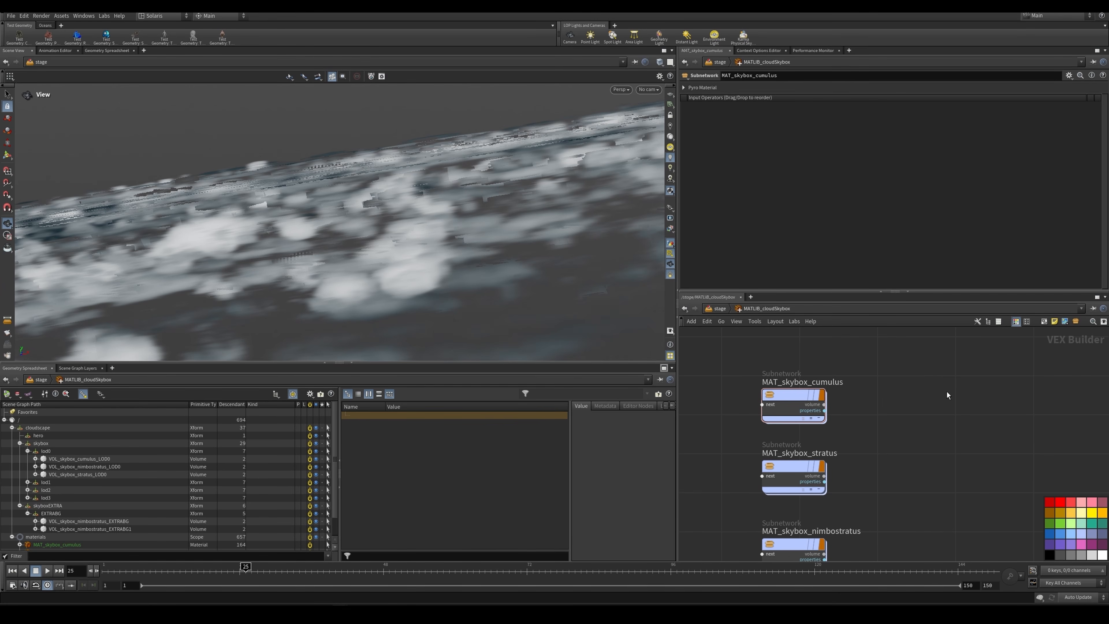
key("Tab")
type("karmaclo")
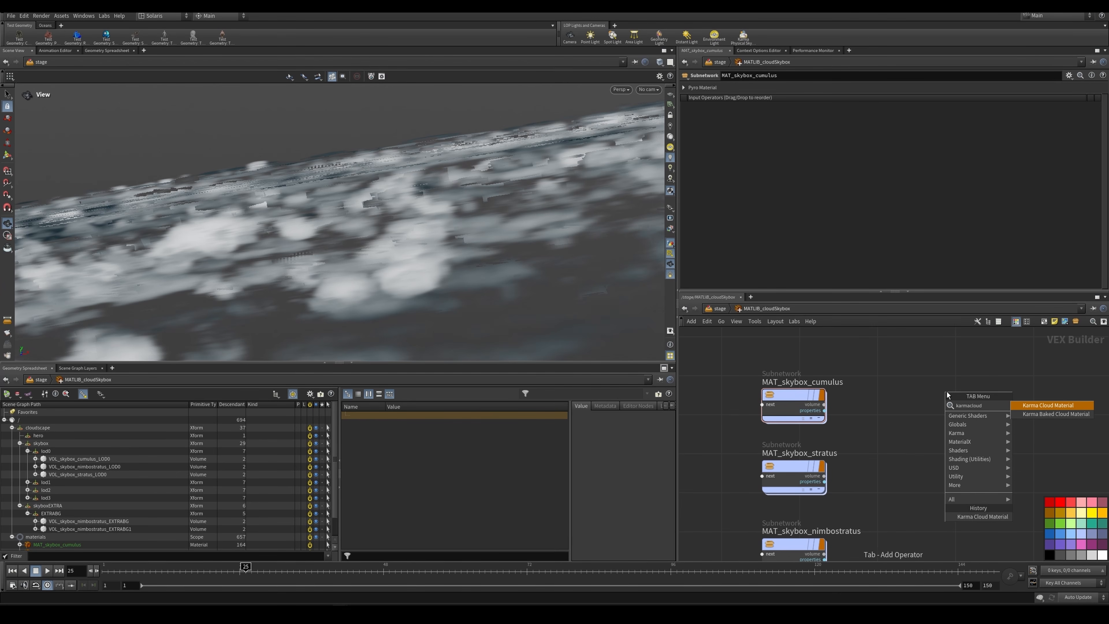
key("Escape")
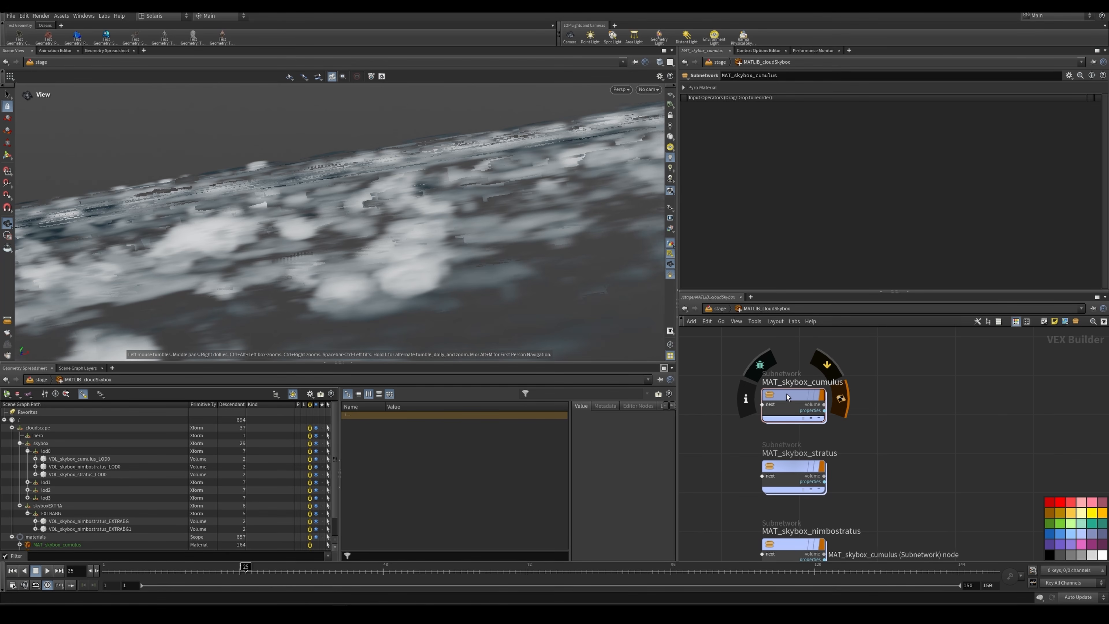
Step: Go inside MAT_skybox_cumulus and examine kma_pyroshader1's density, color and anisotropy settings, then return to MATLIB_cloudSkybox
mouse_move(787, 394)
double_click(793, 395)
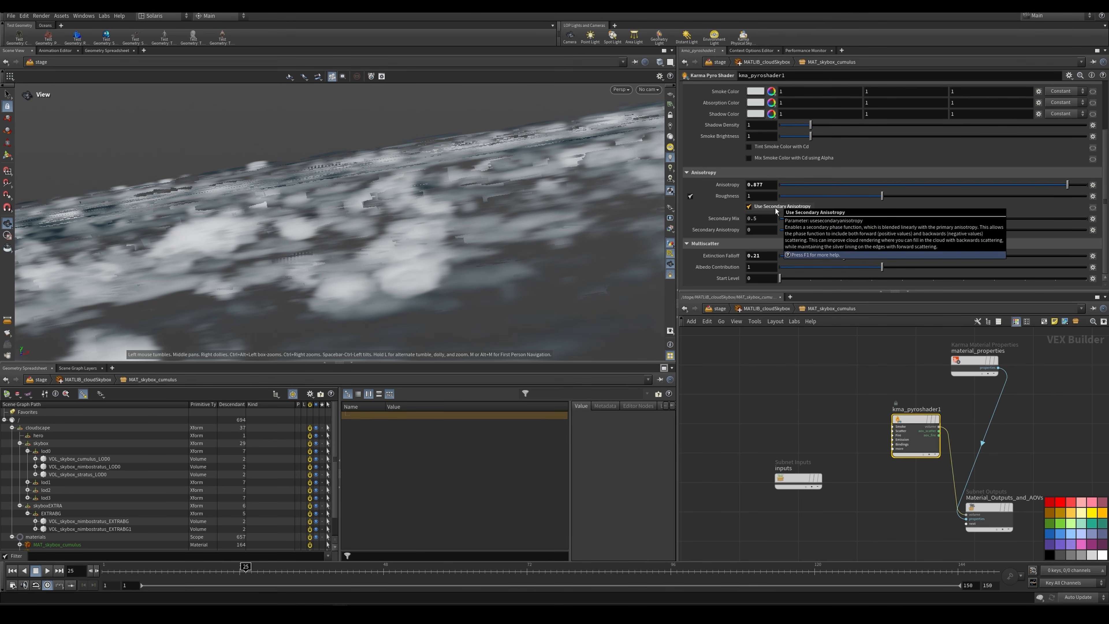
scroll(774, 210, "up", 2)
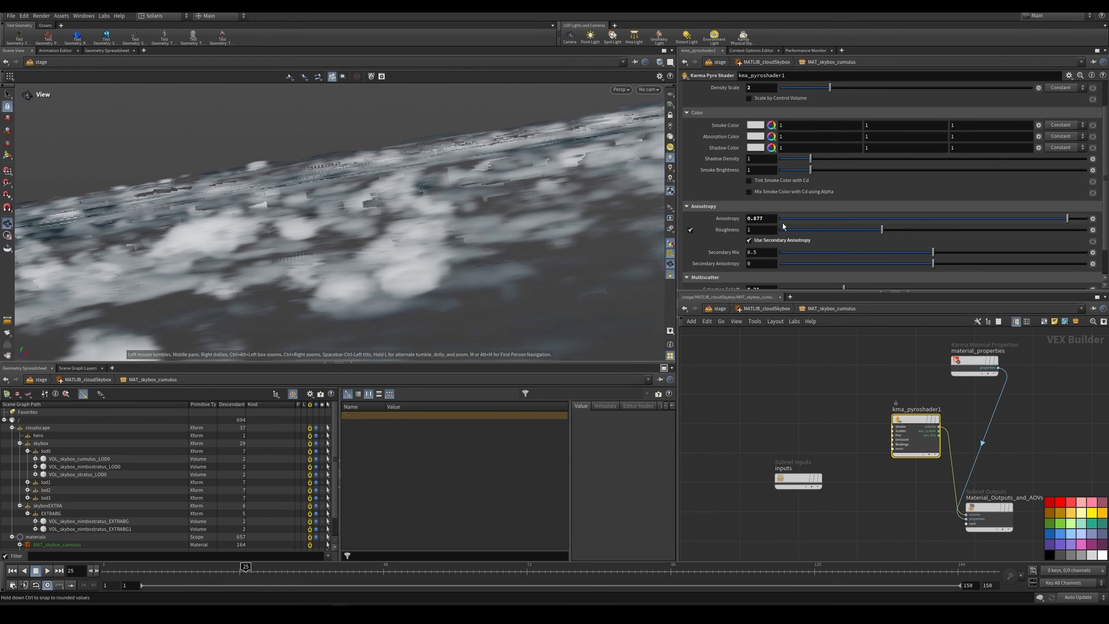
scroll(771, 182, "up", 2)
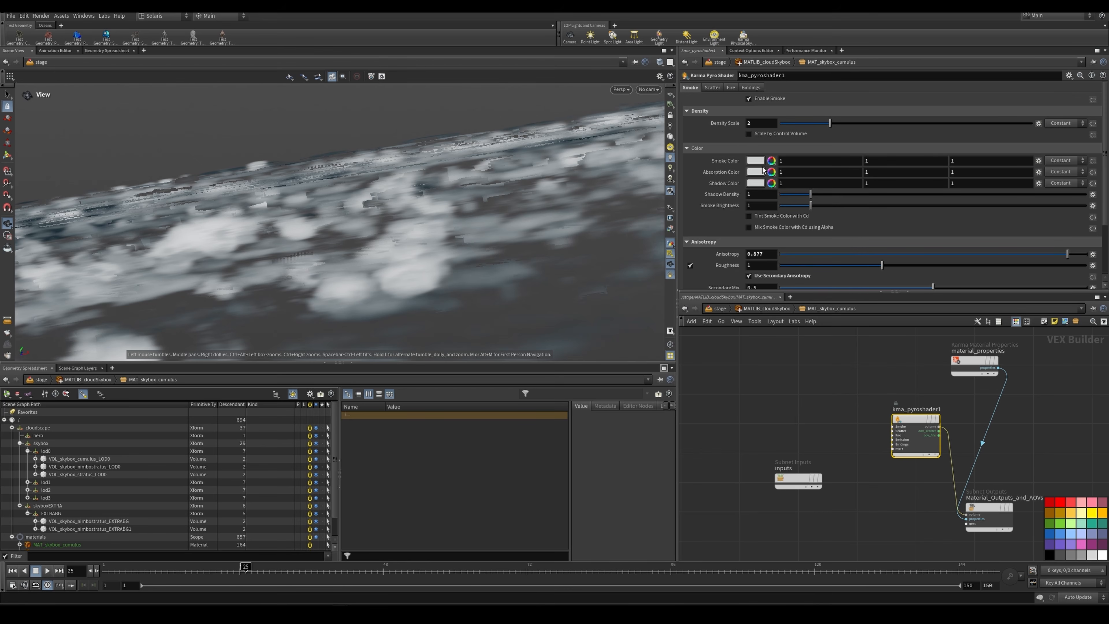
left_click(775, 307)
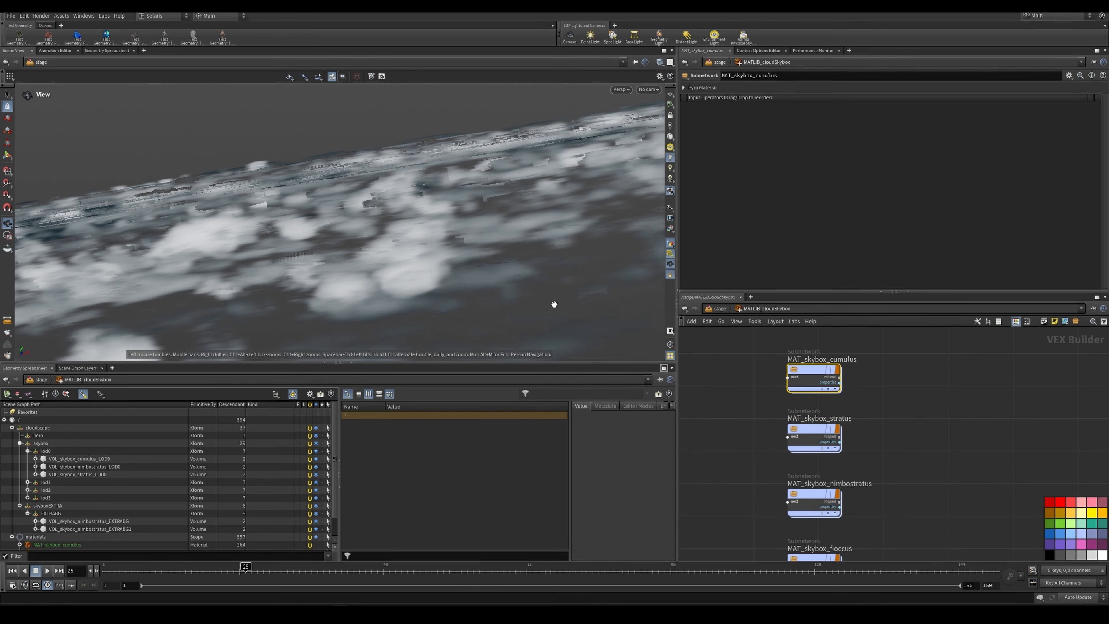
Step: Look over the stratus and nimbostratus materials and move MAT_skybox_floccus farther below MAT_skybox_nimbostratus
left_click(820, 434)
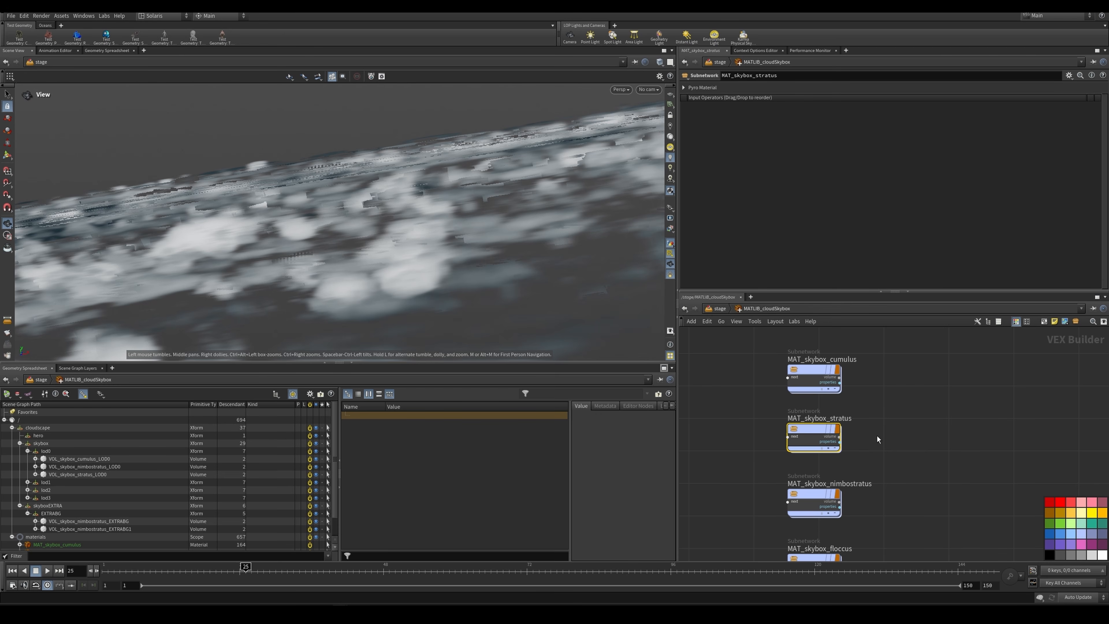
middle_click_drag(766, 481, 778, 407)
left_click_drag(779, 408, 765, 508)
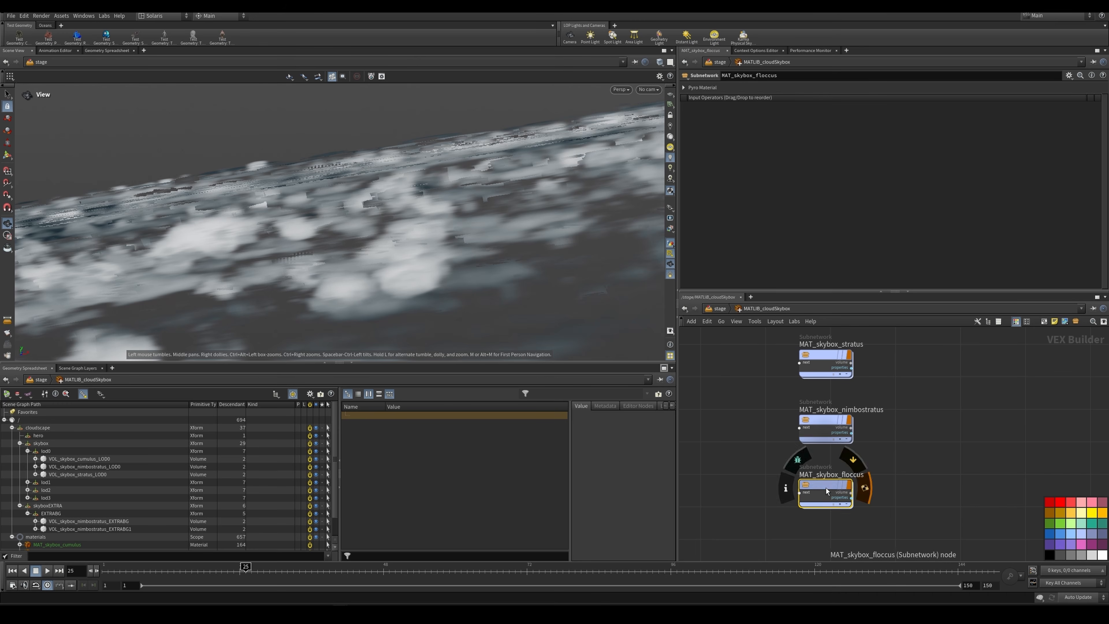
left_click_drag(825, 488, 829, 528)
scroll(887, 471, "down", 3)
middle_click_drag(887, 471, 895, 444)
scroll(895, 443, "up", 3)
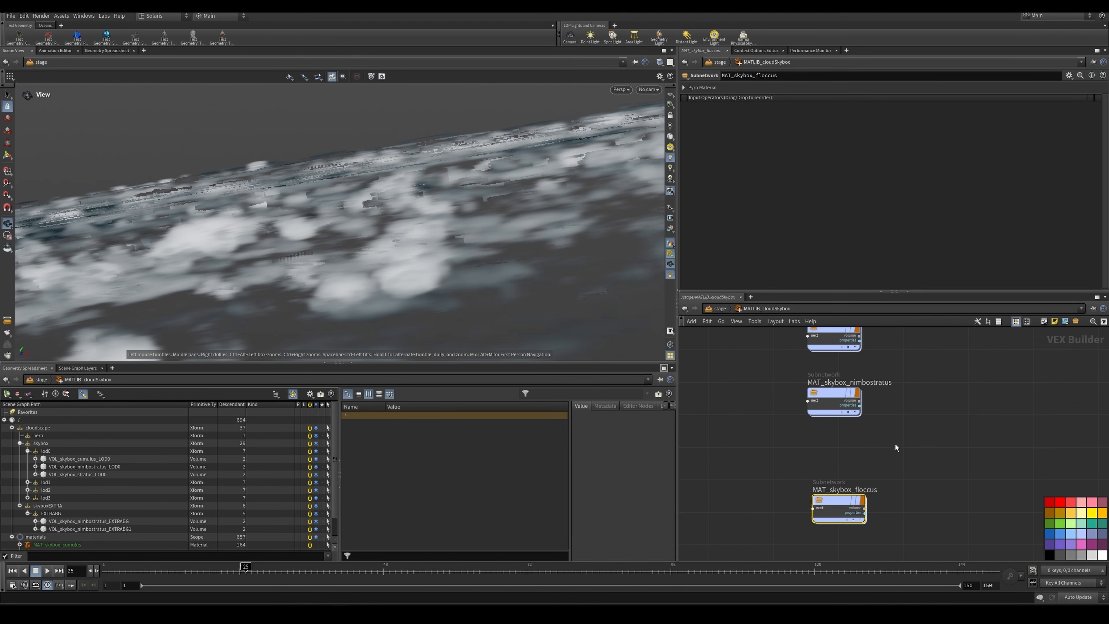
Step: Return to the stage, display ASIGMAT_cloudSkybox, and widen the scene graph tree while narrowing its path column
left_click(718, 309)
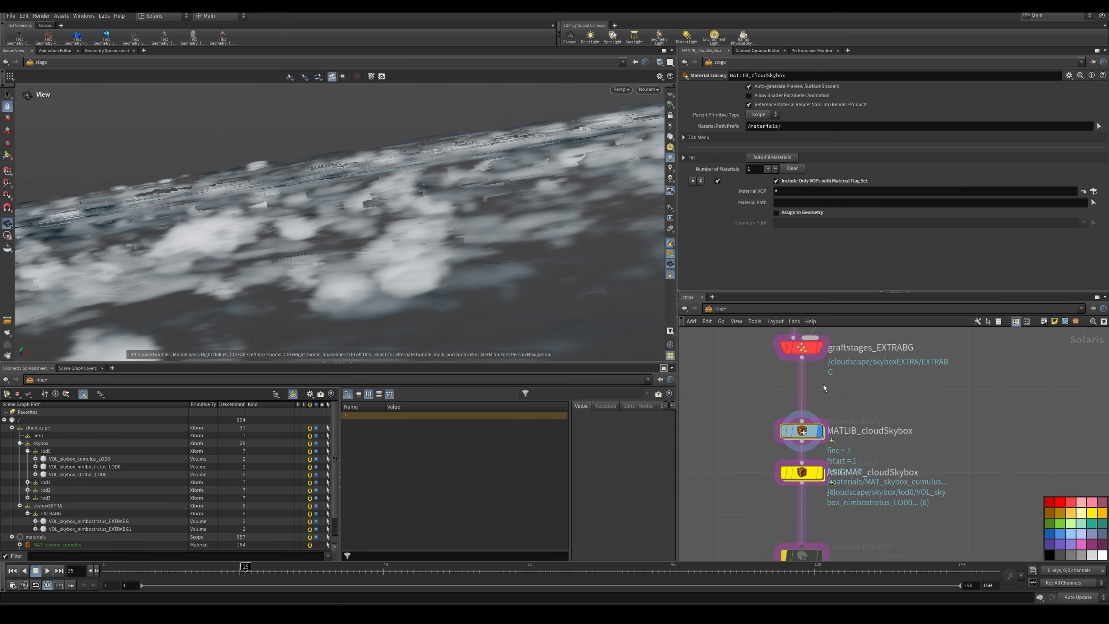
left_click(834, 394)
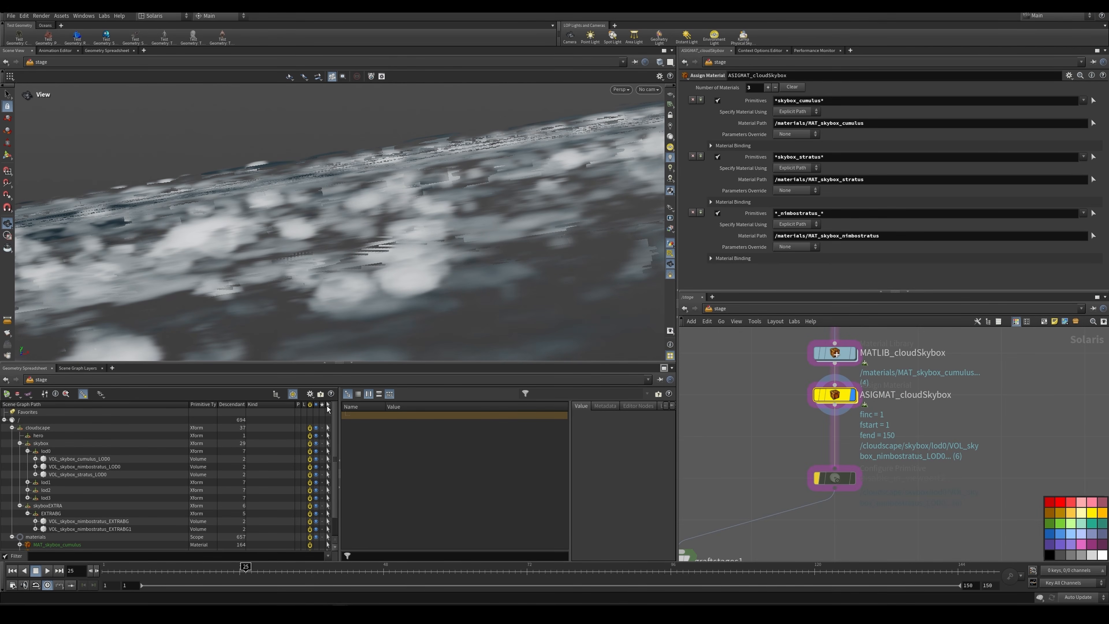
left_click_drag(340, 405, 427, 405)
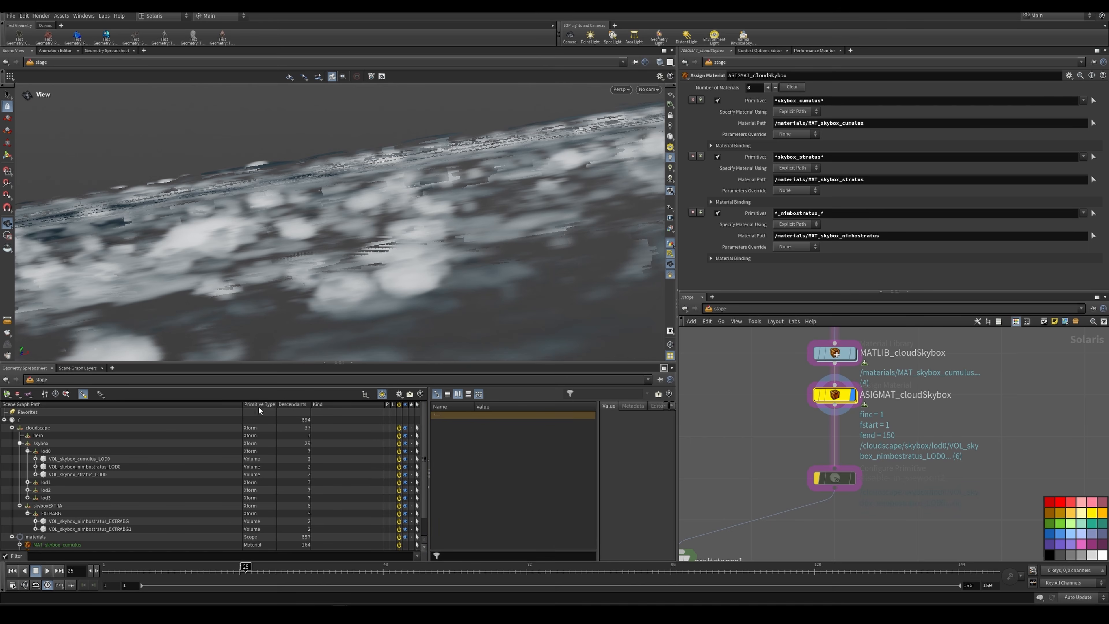
left_click_drag(243, 404, 176, 404)
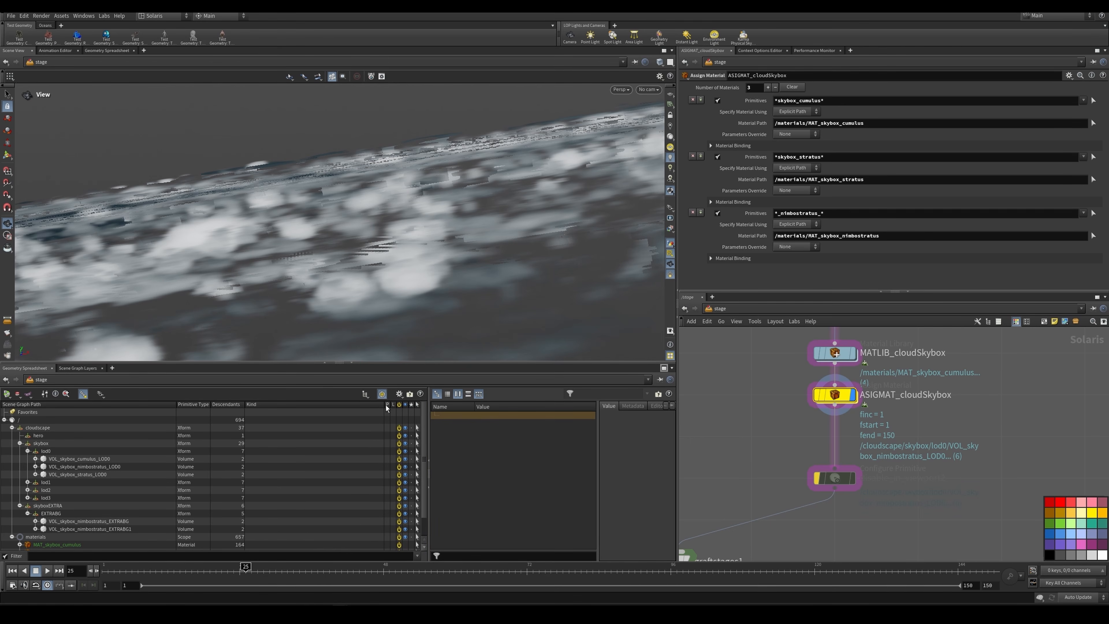
left_click_drag(317, 405, 290, 405)
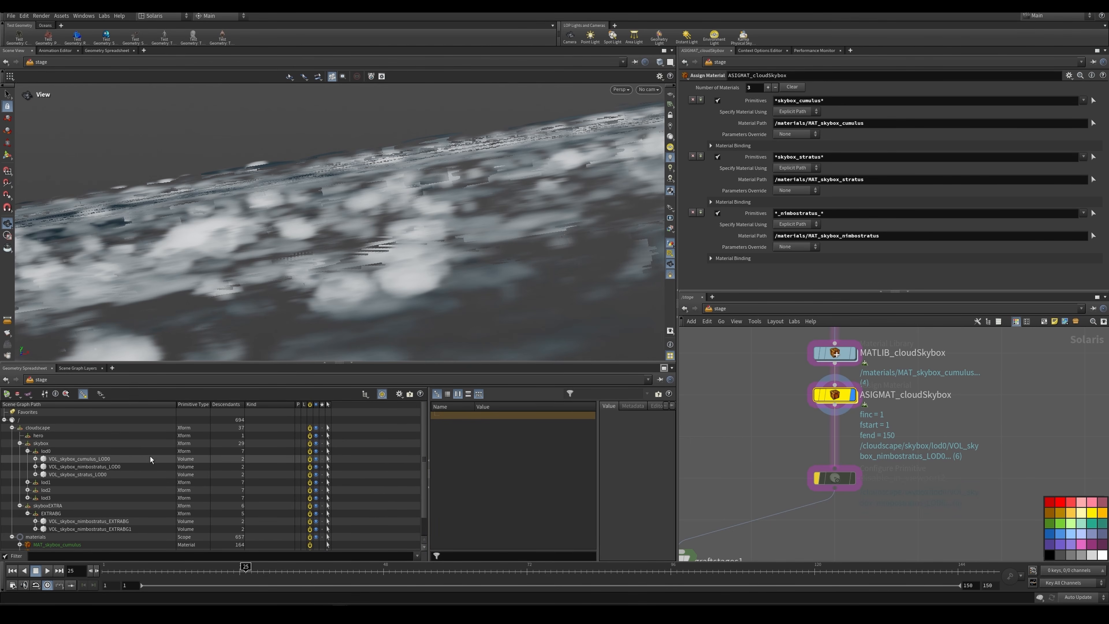
Step: Select VOL_skybox_cumulus_LOD0 in the scene graph and show the Material column to check the assigned materials
left_click(138, 458)
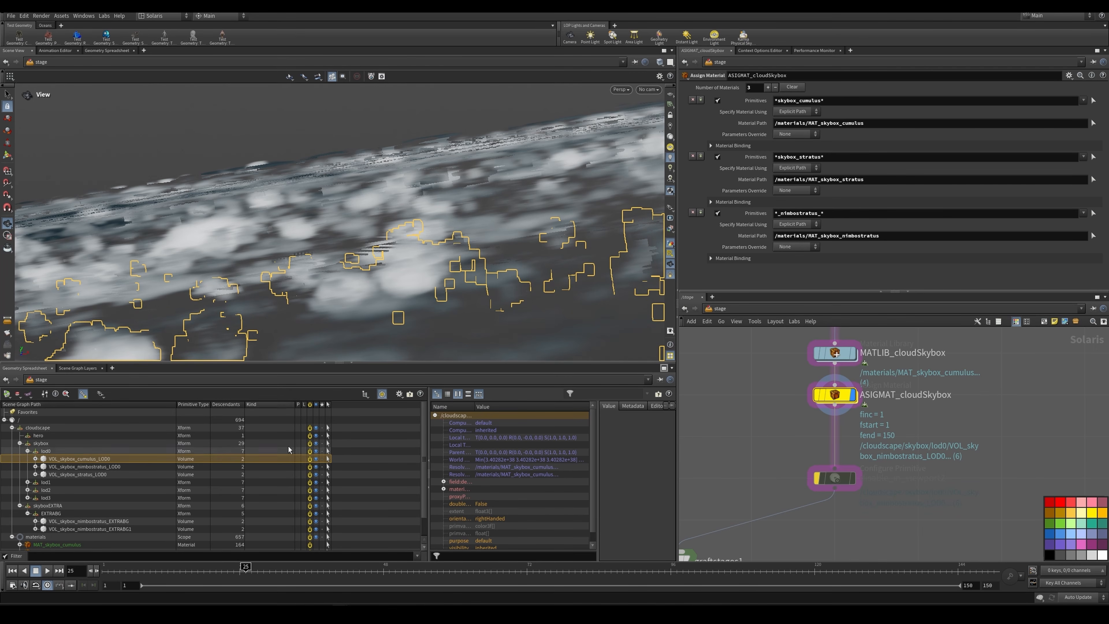
left_click(400, 395)
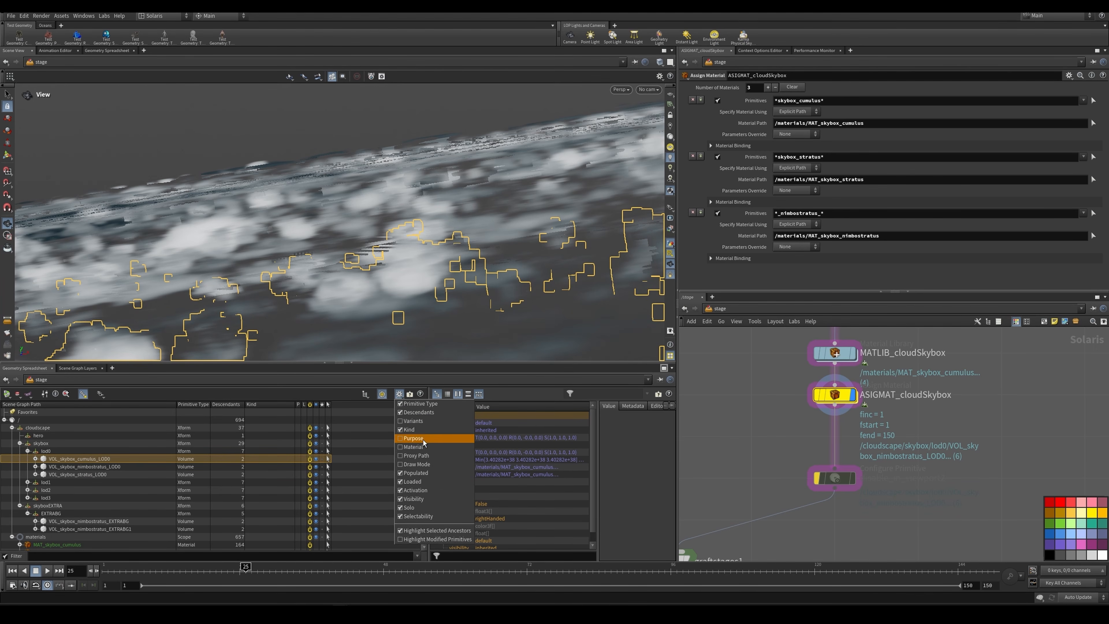
left_click(421, 450)
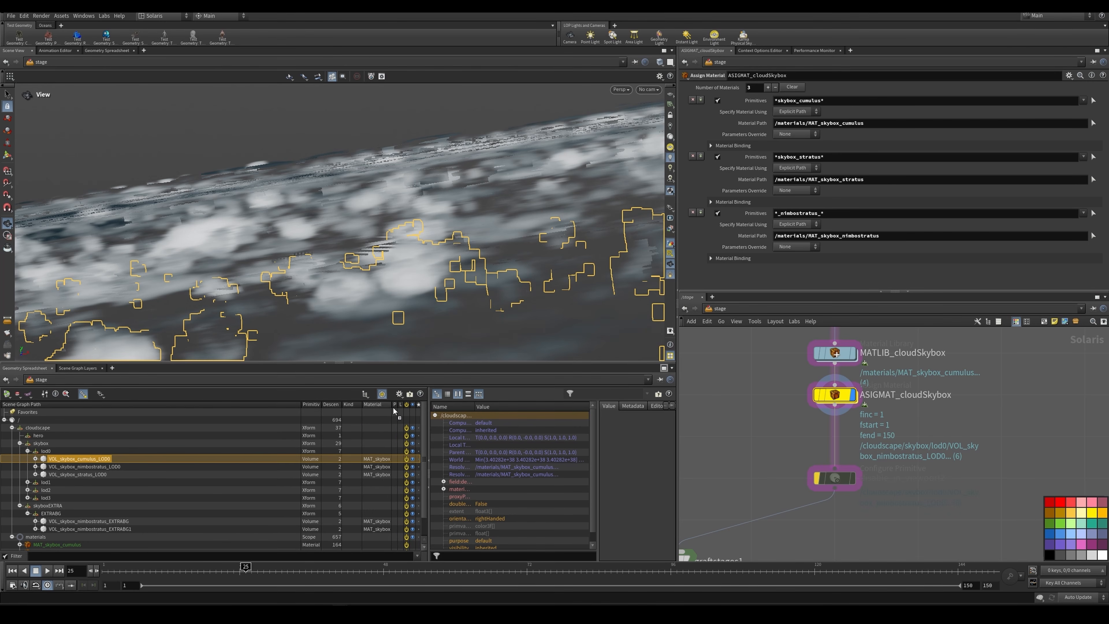
Step: Widen the scene graph's Material column, and check the assignments for VOL_skybox_stratus_LOD0 and VOL_skybox_cumulus_LOD0 under lod0
left_click_drag(302, 404, 207, 405)
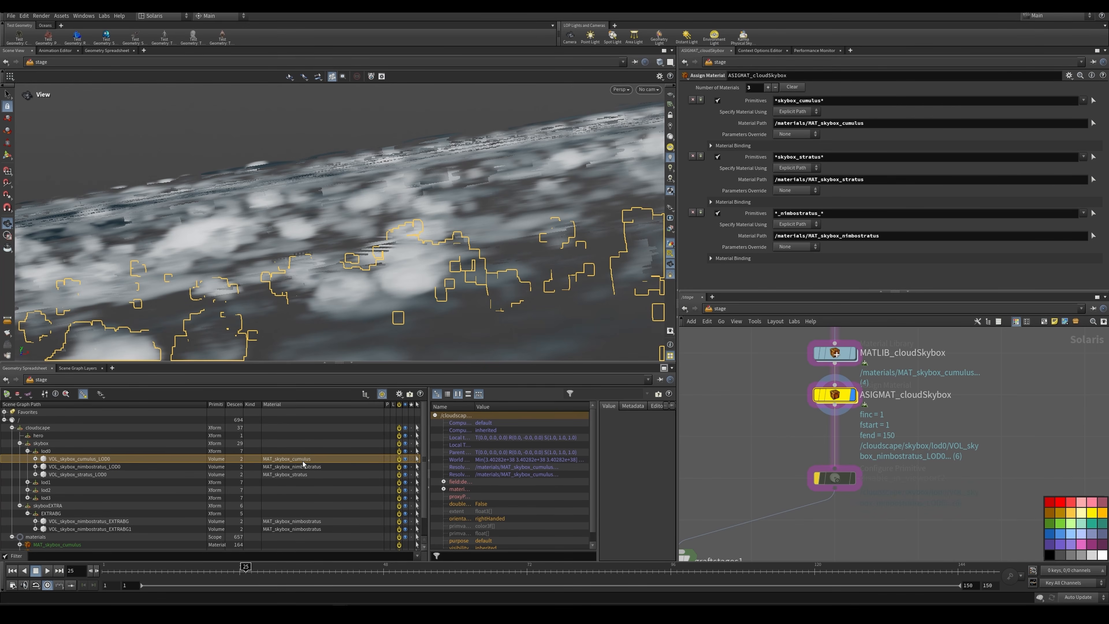
left_click(270, 474)
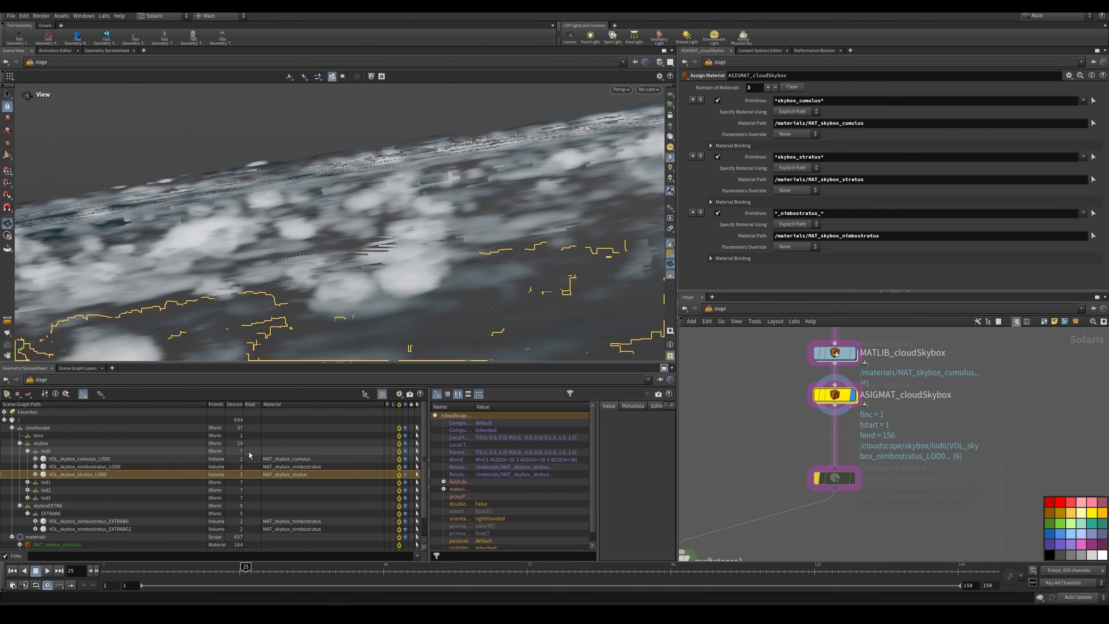
left_click(91, 451)
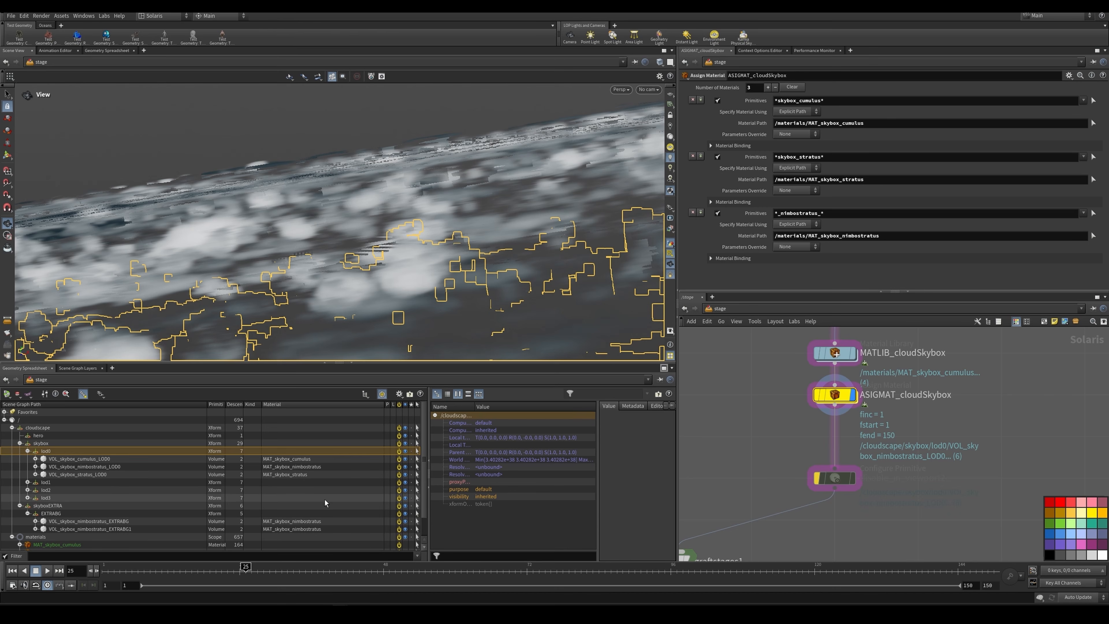
left_click(110, 459)
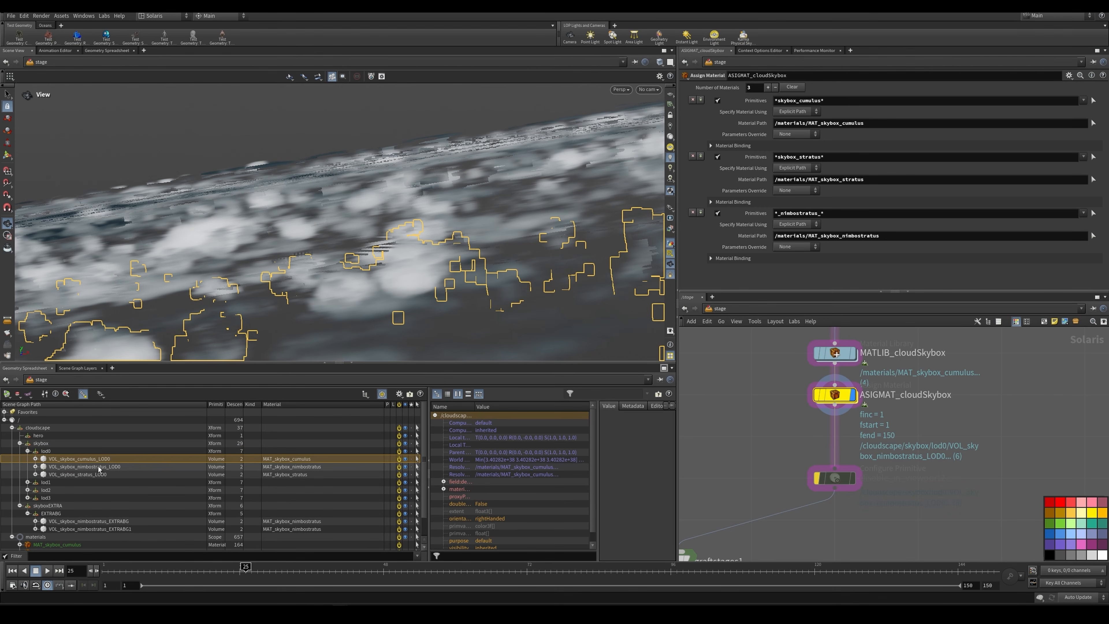
Step: Select the cumulus, nimbostratus and stratus LOD0 volumes in turn to compare their extents and assigned materials
left_click(99, 466)
left_click(102, 475)
left_click(103, 460)
left_click(103, 466)
left_click(101, 475)
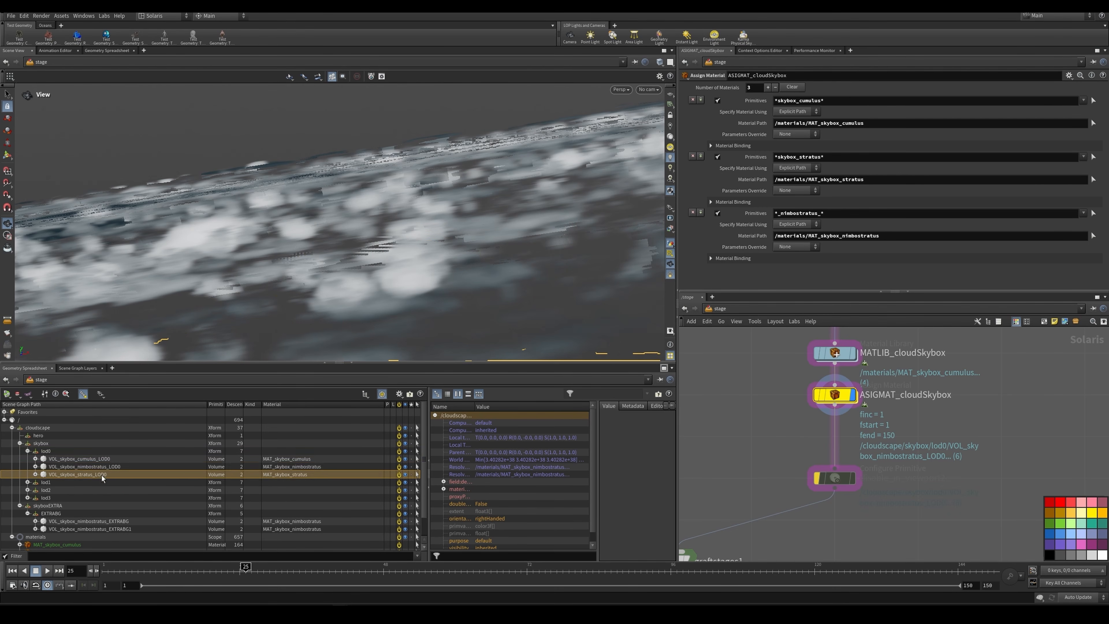
left_click(103, 467)
left_click(104, 460)
left_click(106, 467)
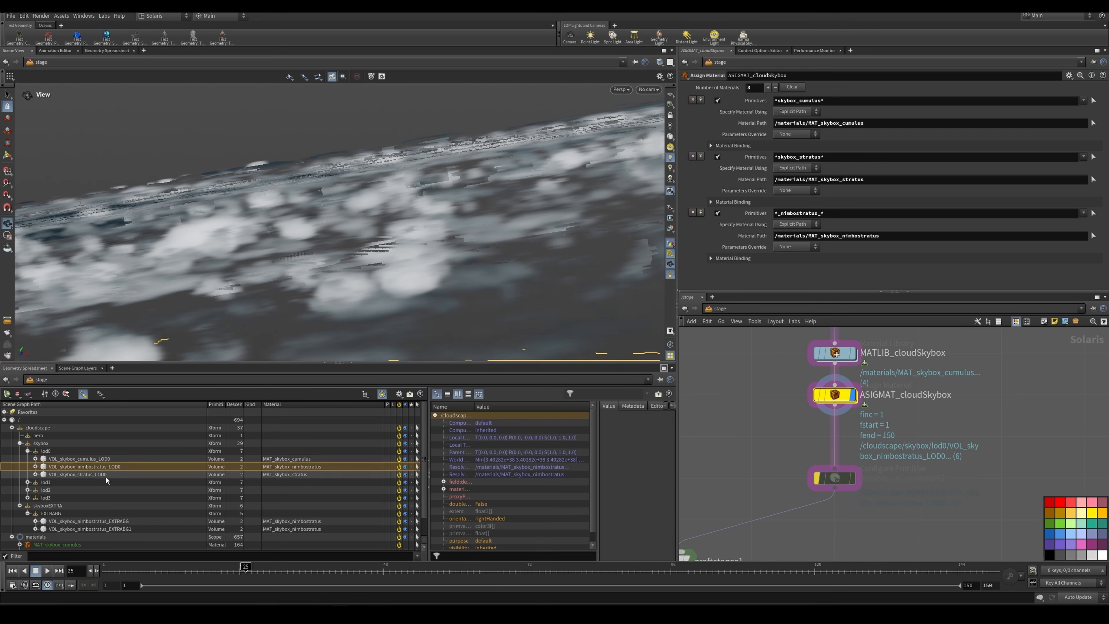
left_click(106, 475)
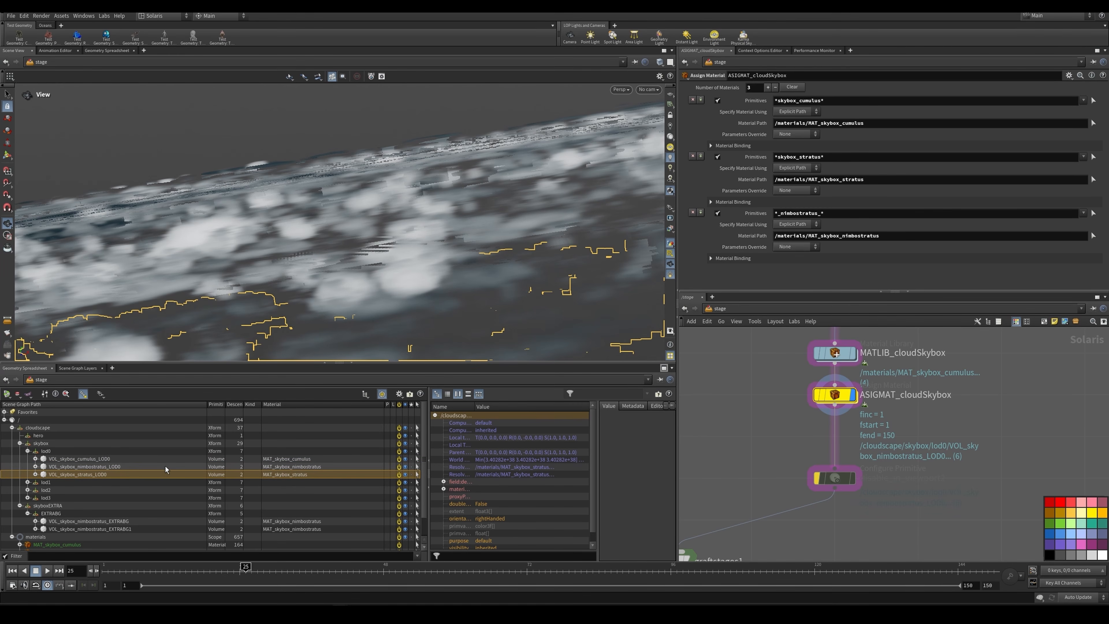
Step: Display and select graftstages1 to examine how the skybox clouds are grafted under /shot/geos/env as ENV_cloudscape
scroll(831, 414, "down", 3)
middle_click_drag(830, 414, 848, 399)
scroll(784, 476, "up", 2)
mouse_move(790, 477)
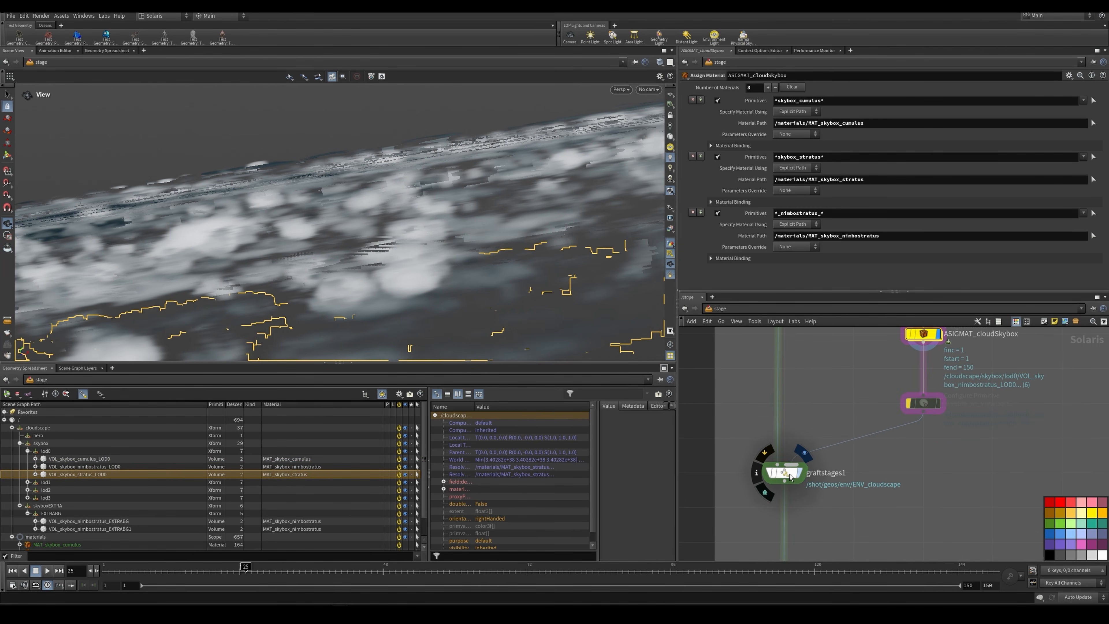
left_click(799, 473)
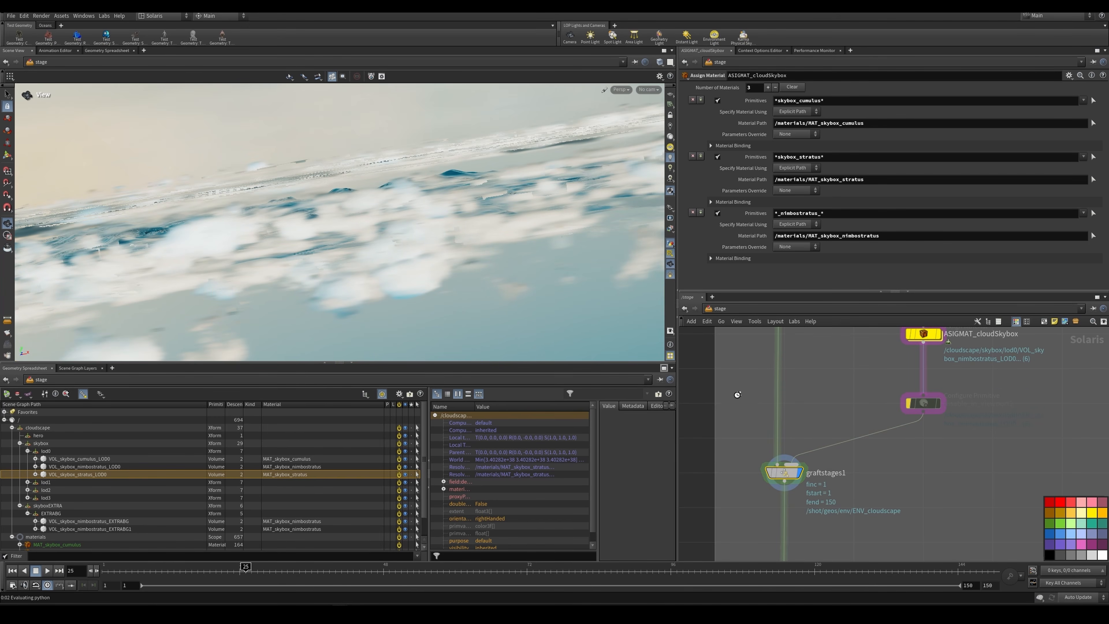
left_click(784, 472)
Step: Go to the hero cloud network, then display reference_cloud_cumulus_setup_1 and examine its referenced cumulus cloud
scroll(808, 428, "down", 1)
scroll(836, 439, "down", 3)
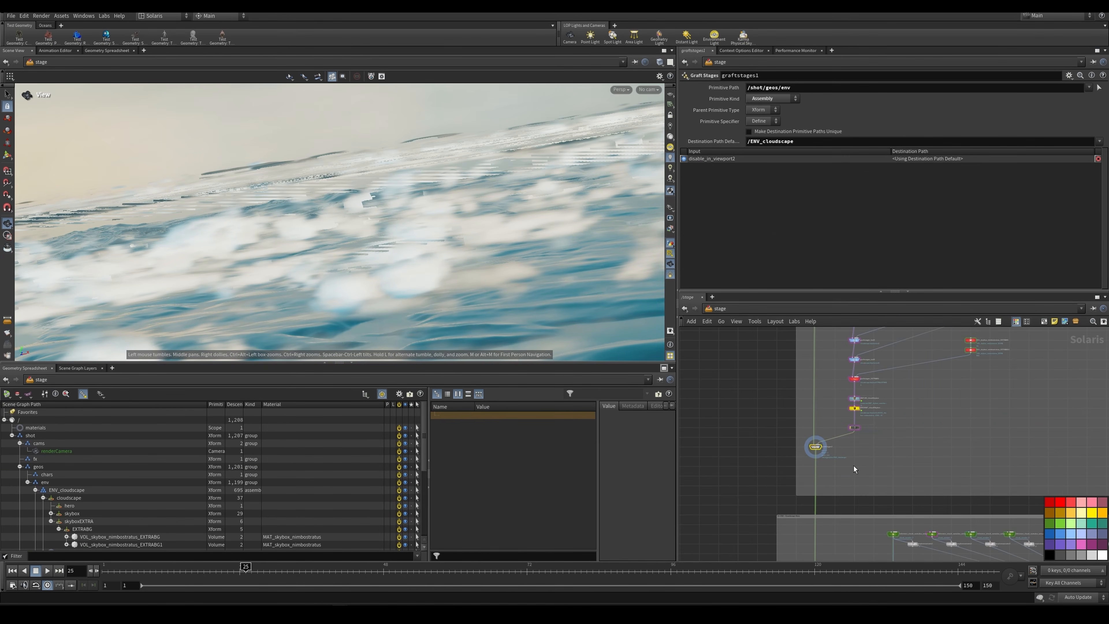
middle_click_drag(851, 532, 858, 349)
scroll(859, 376, "down", 3)
scroll(847, 440, "up", 5)
middle_click_drag(836, 429, 818, 490)
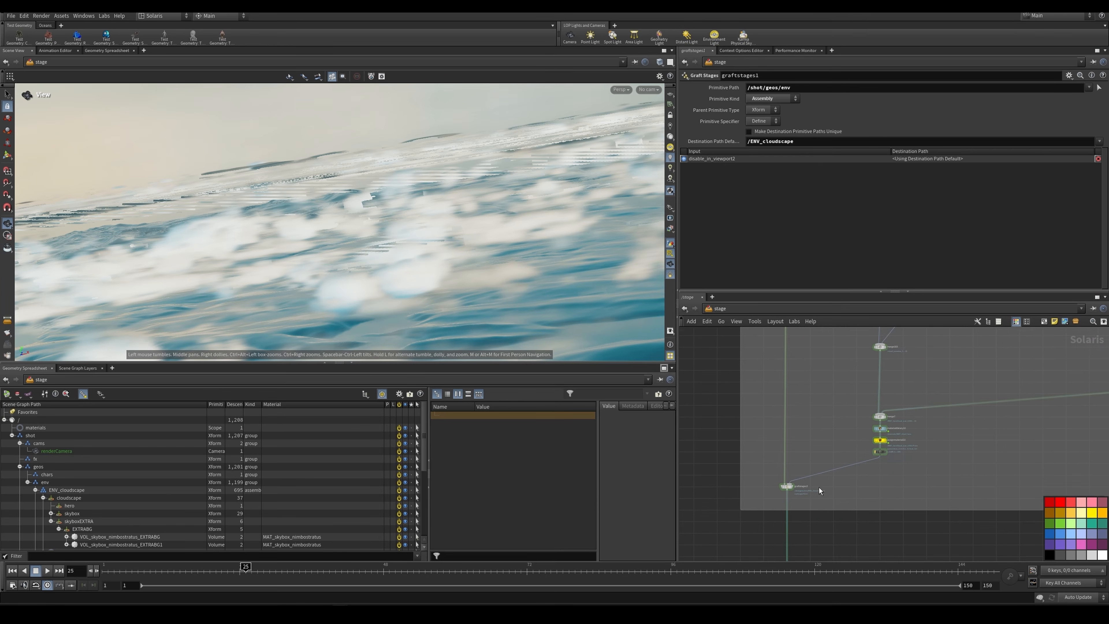
scroll(822, 439, "down", 3)
middle_click_drag(822, 439, 806, 493)
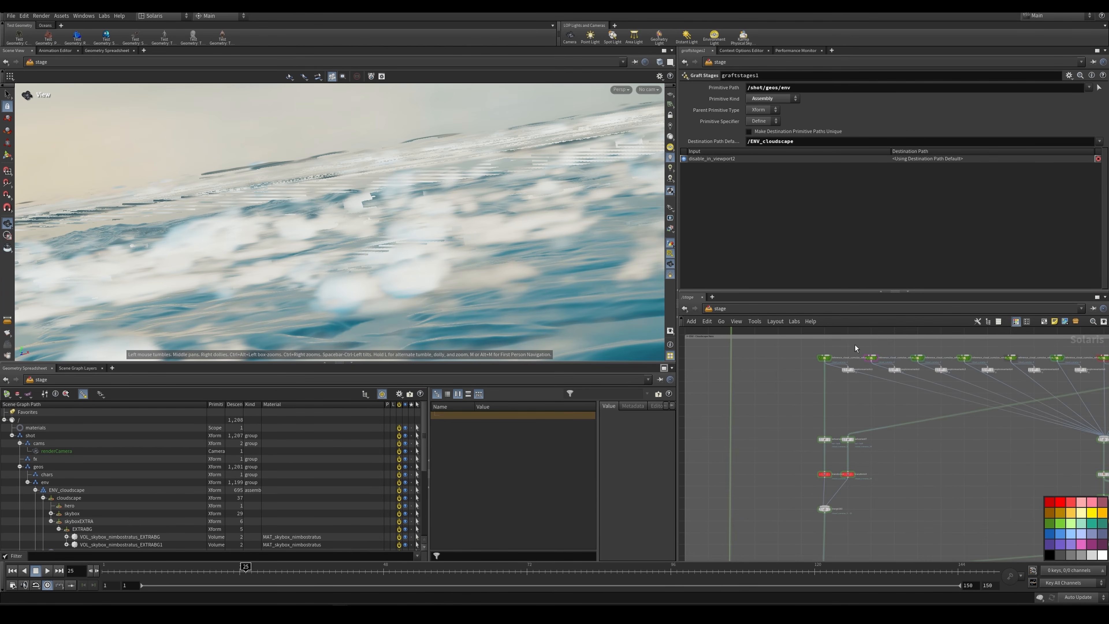
scroll(855, 345, "up", 5)
left_click(801, 371)
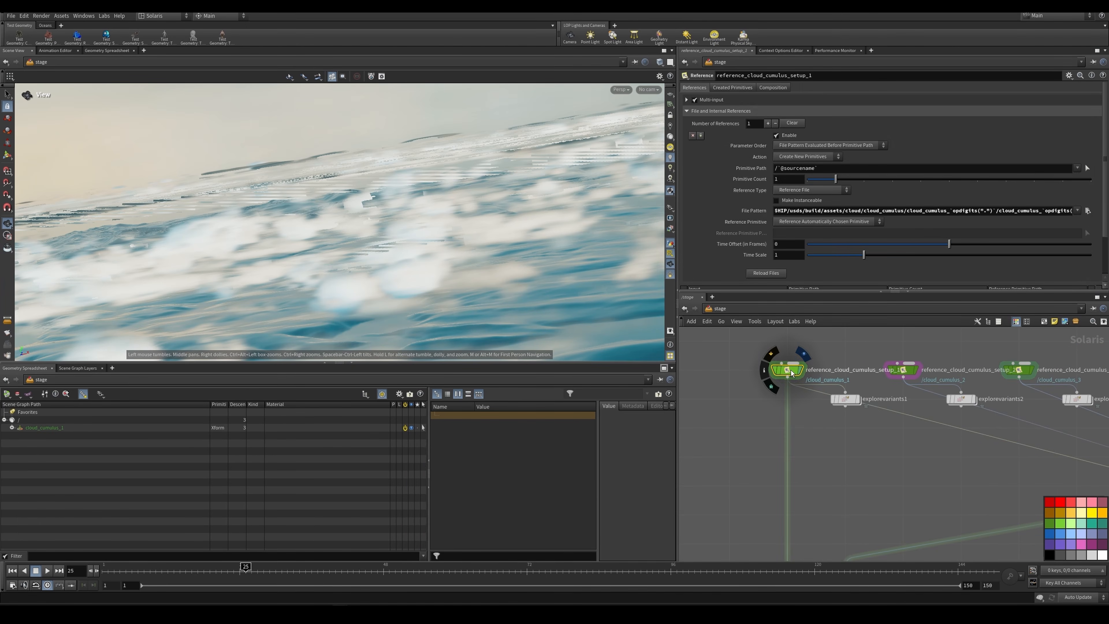
left_click(803, 353)
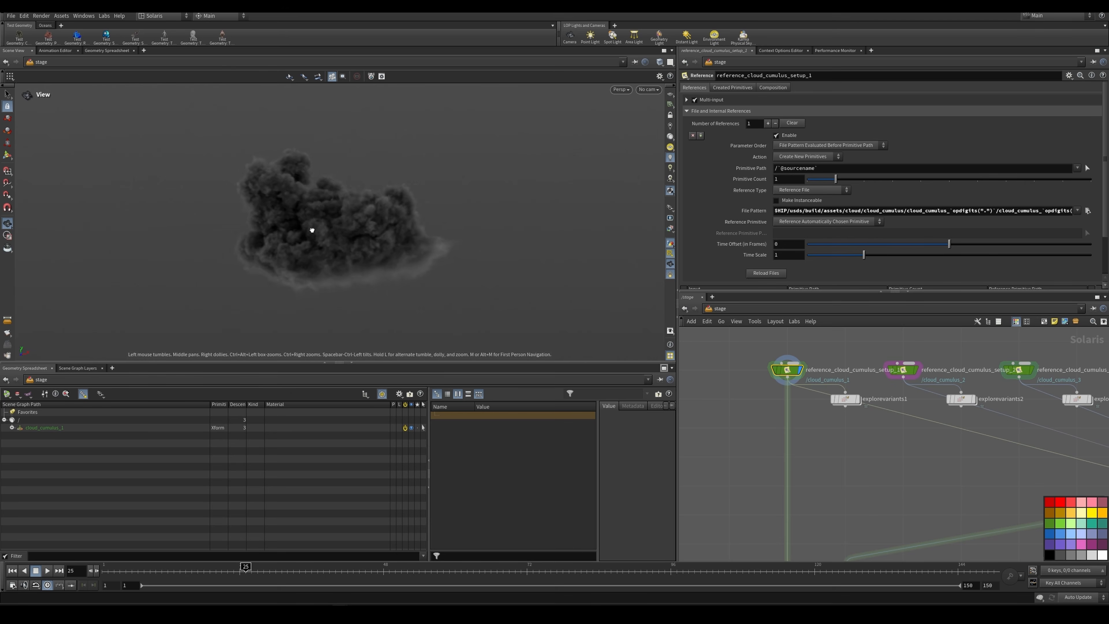
mouse_move(311, 230)
left_mouse_down()
mouse_move(287, 243)
mouse_move(312, 244)
left_mouse_up()
Step: Display the second cumulus reference, and widen the parameter area to read the first reference's full file pattern
left_click(916, 370)
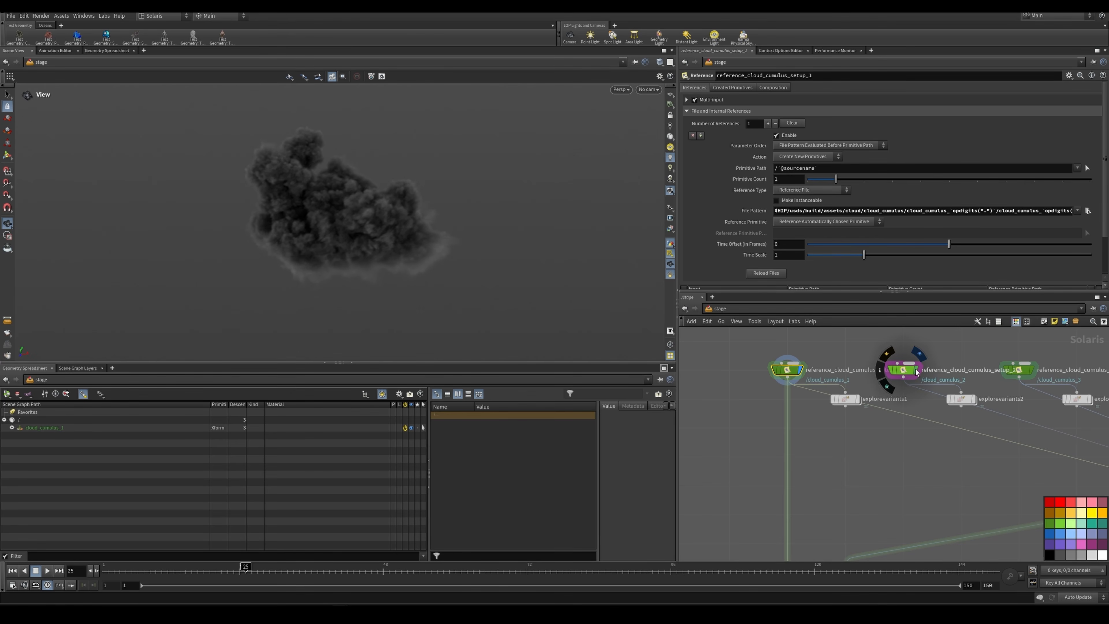
left_click(916, 370)
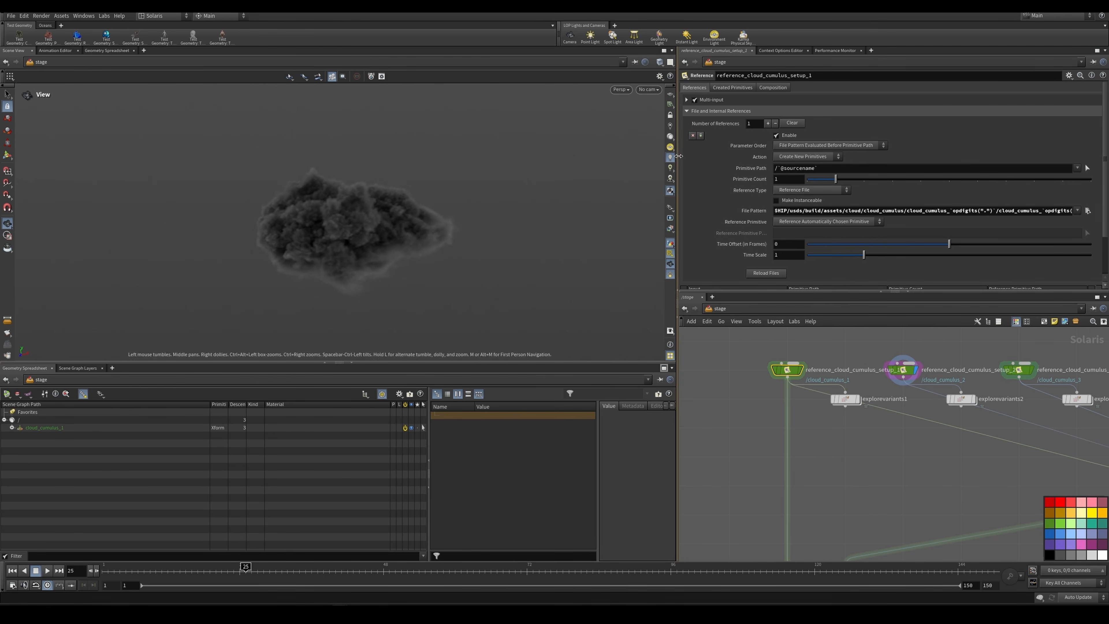
left_click_drag(678, 156, 565, 157)
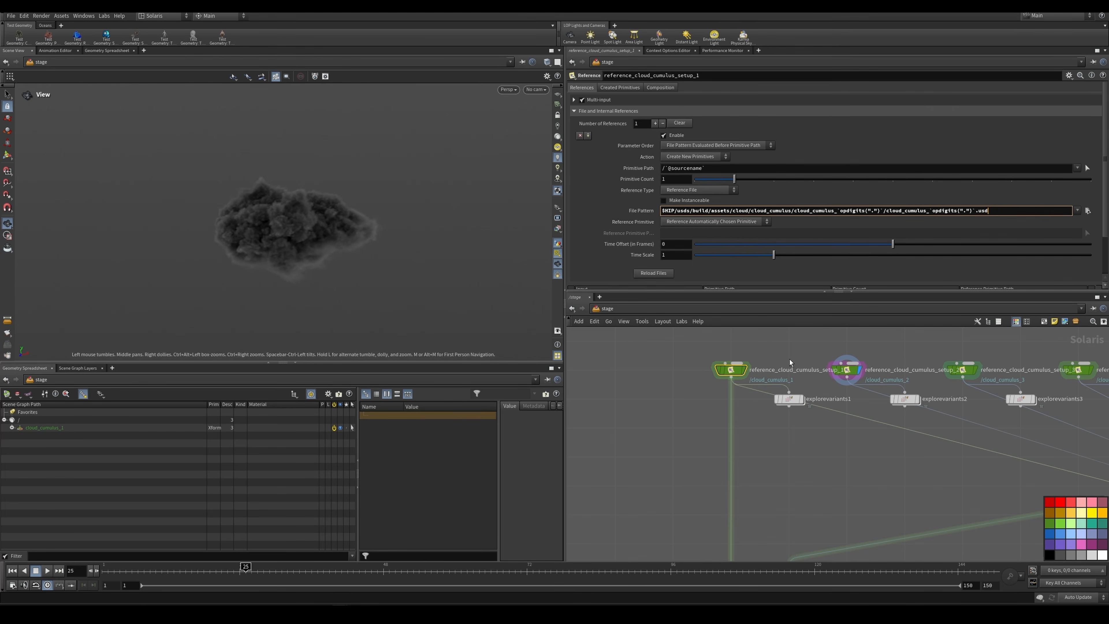
middle_click_drag(824, 429, 788, 445)
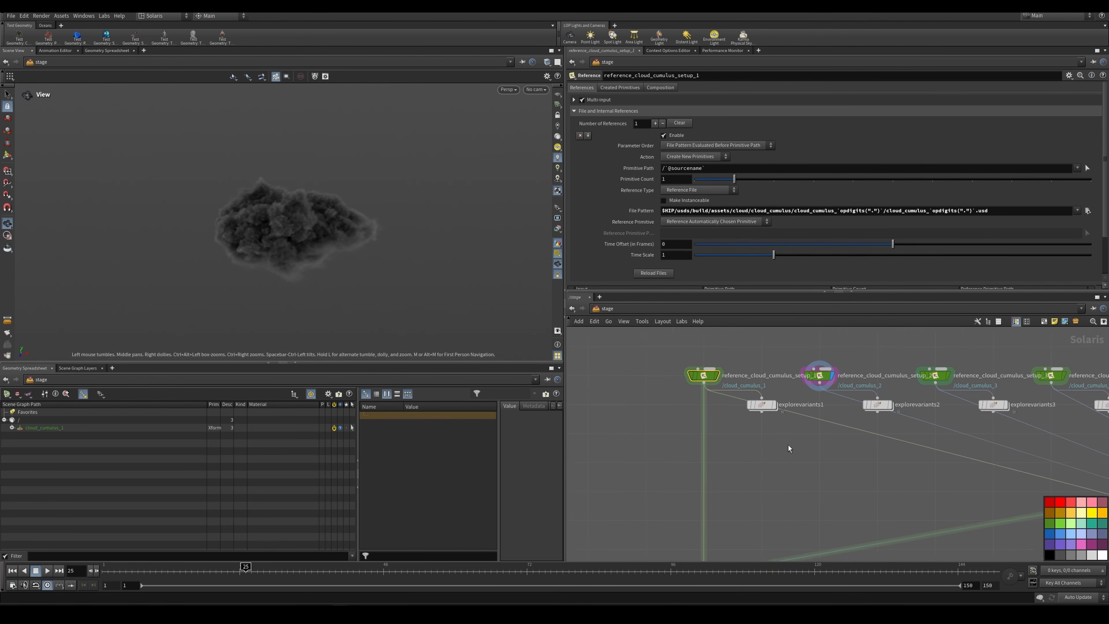
Step: Display explorevariants1 and examine its lod variant filter, 40-unit spacing and the cloud versions laid out side by side
scroll(779, 404, "up", 3)
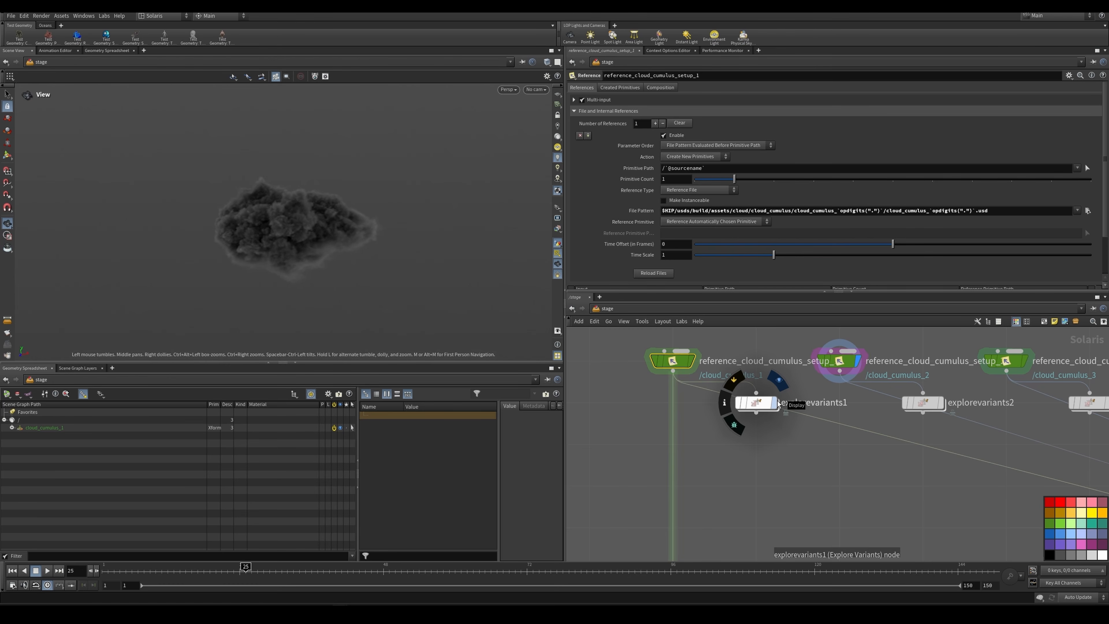
left_click(776, 403)
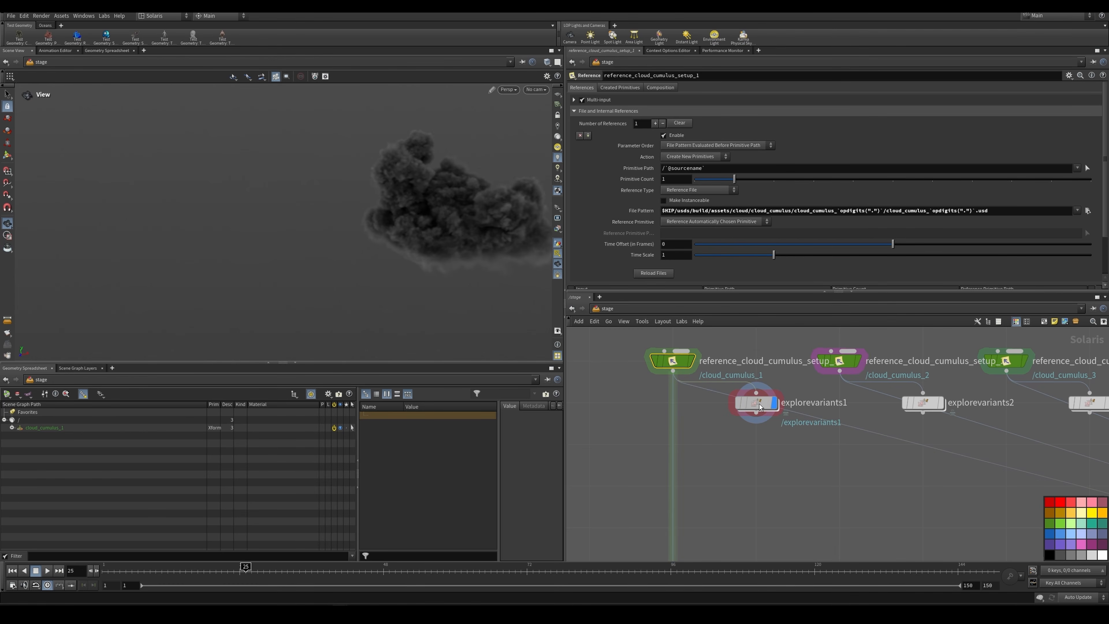
left_click(759, 404)
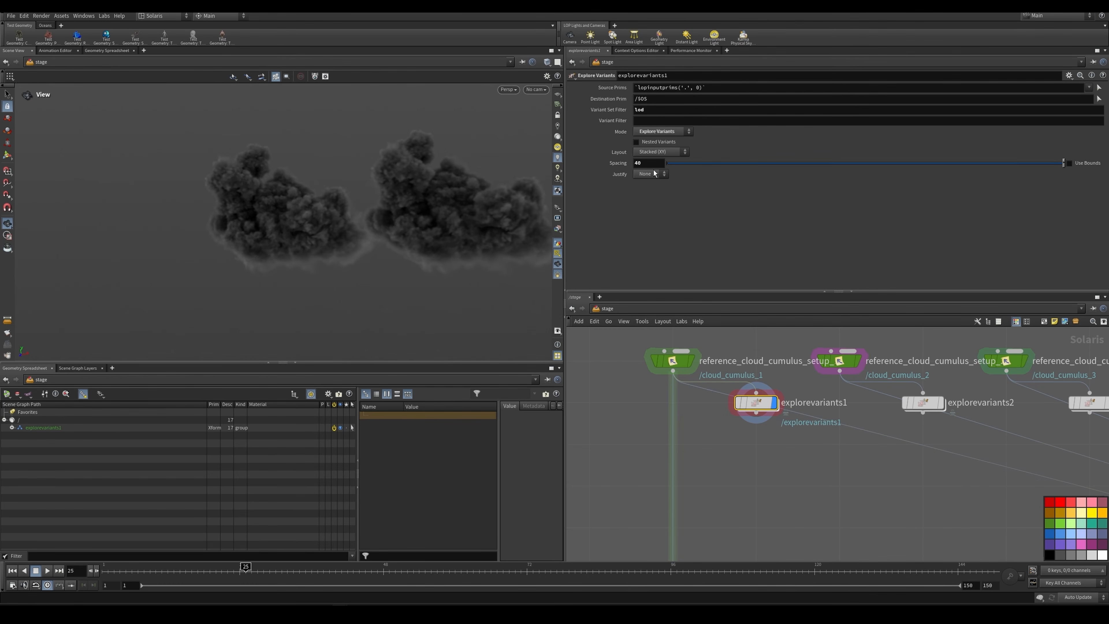
scroll(396, 230, "down", 6)
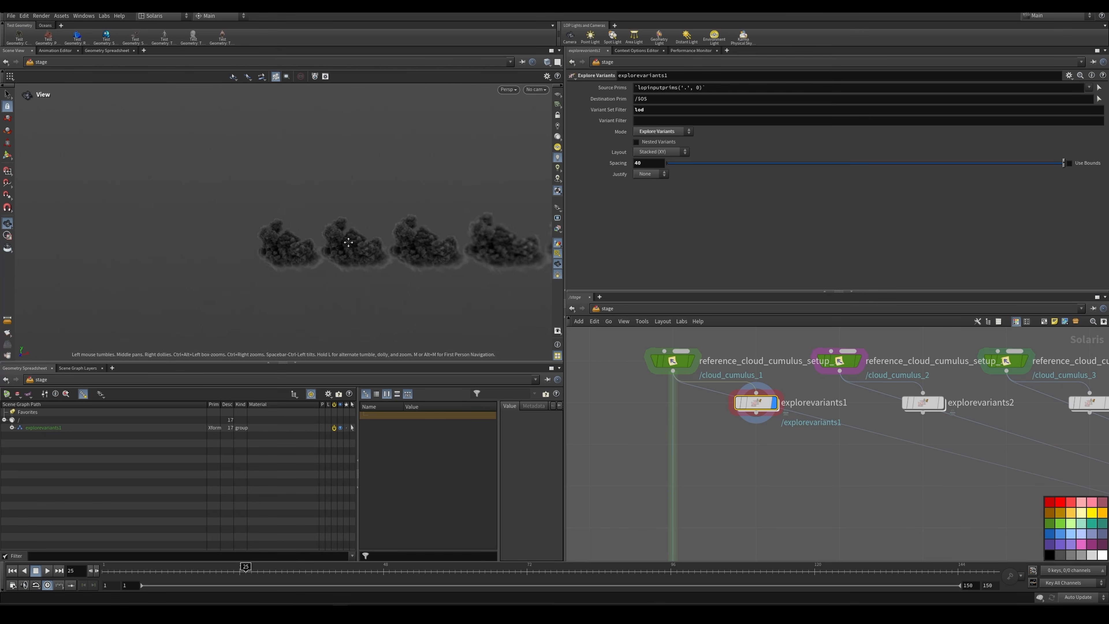
middle_click_drag(348, 242, 207, 264)
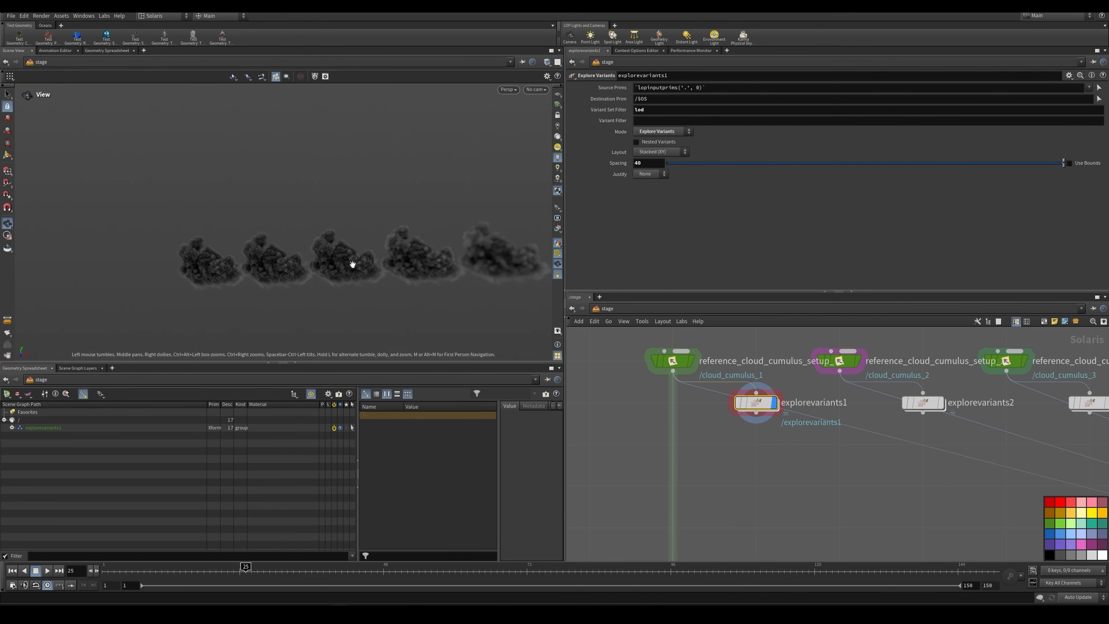
scroll(834, 447, "down", 5)
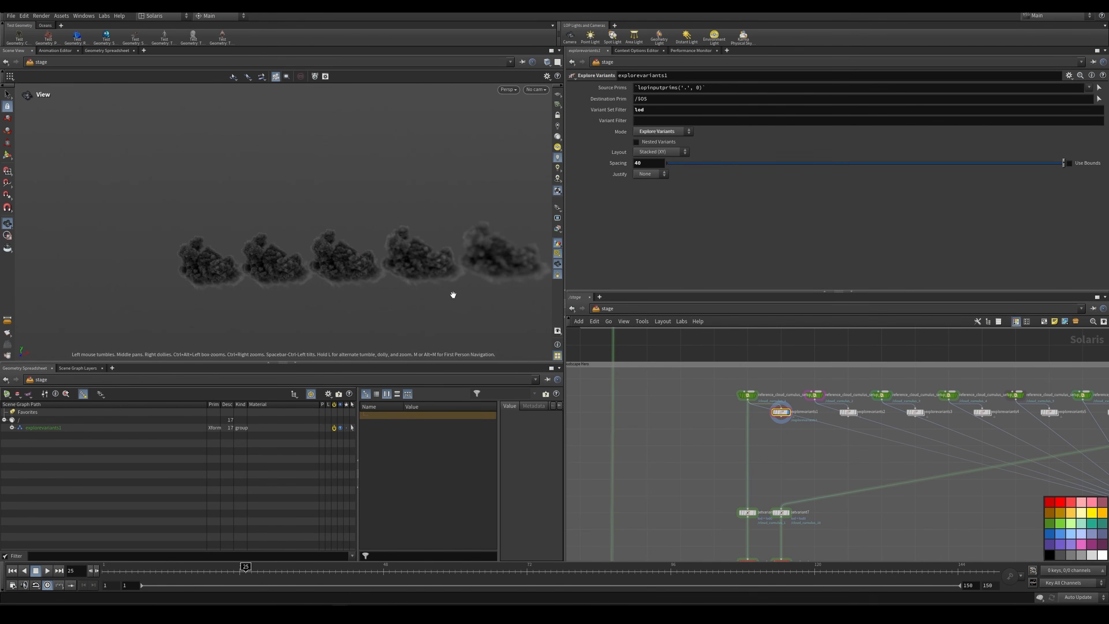
Step: Display setvariant4 below the cumulus references and check its lod variant set and lod0 variant name
scroll(895, 460, "down", 3)
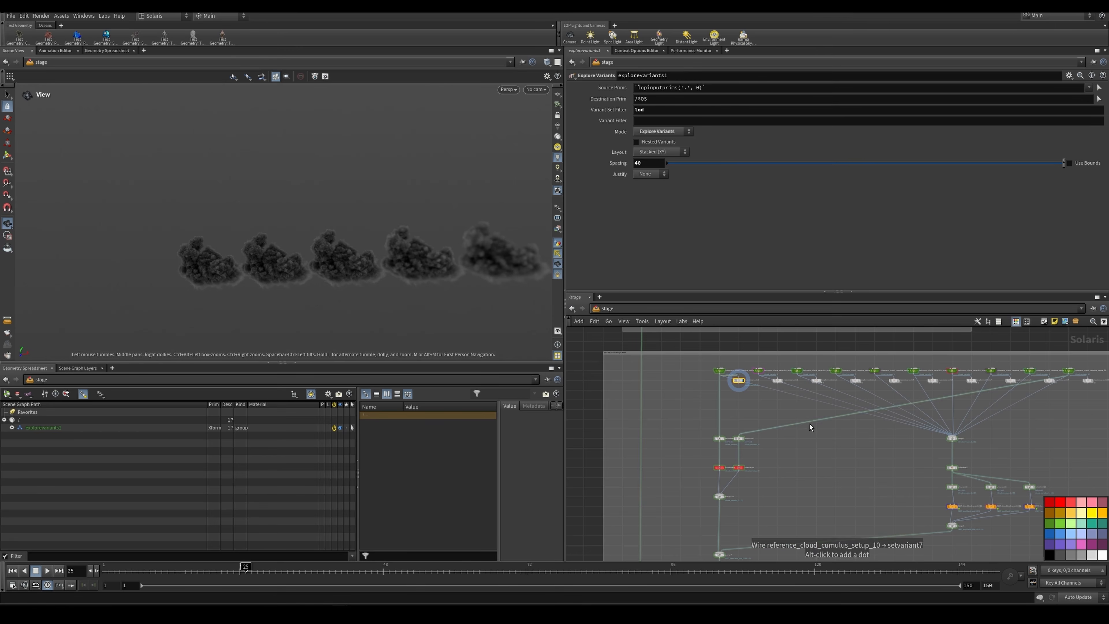
scroll(748, 466, "up", 6)
left_click(685, 405)
scroll(685, 405, "down", 5)
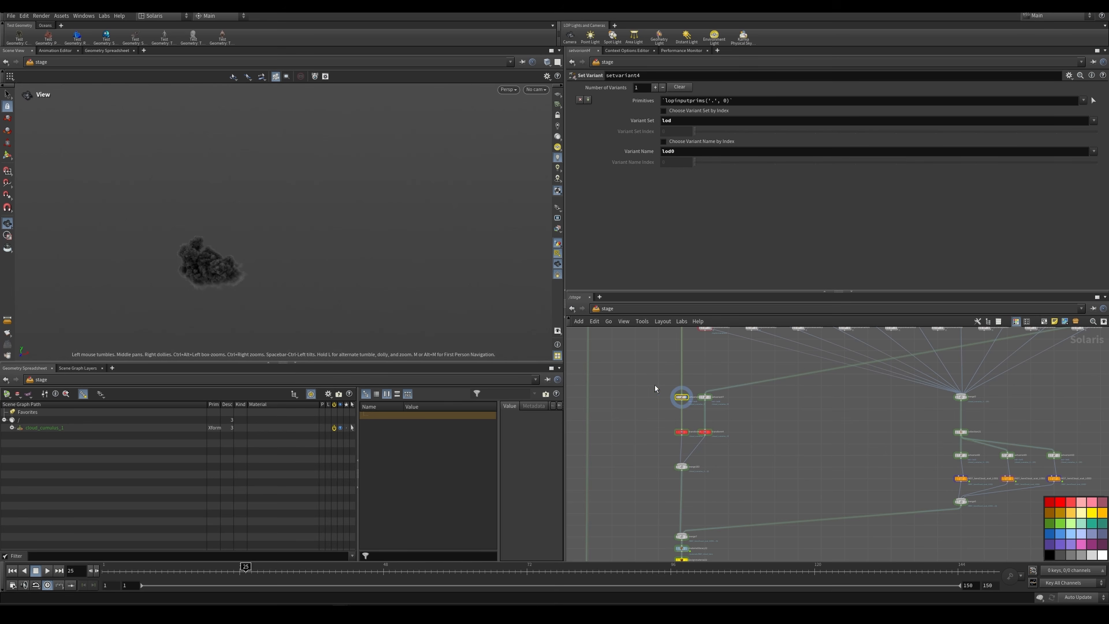
Step: Check setvariant7's lod variant selection, and display merge183 to view the two transformed hero clouds together
left_click_drag(655, 385, 736, 488)
left_click(711, 464)
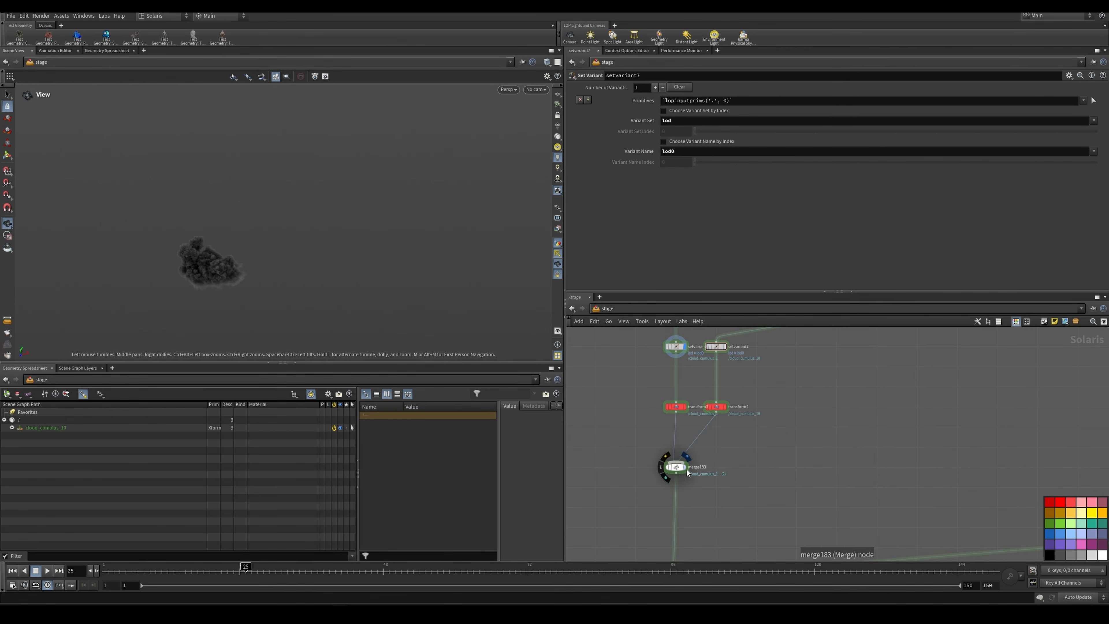
scroll(686, 466, "up", 3)
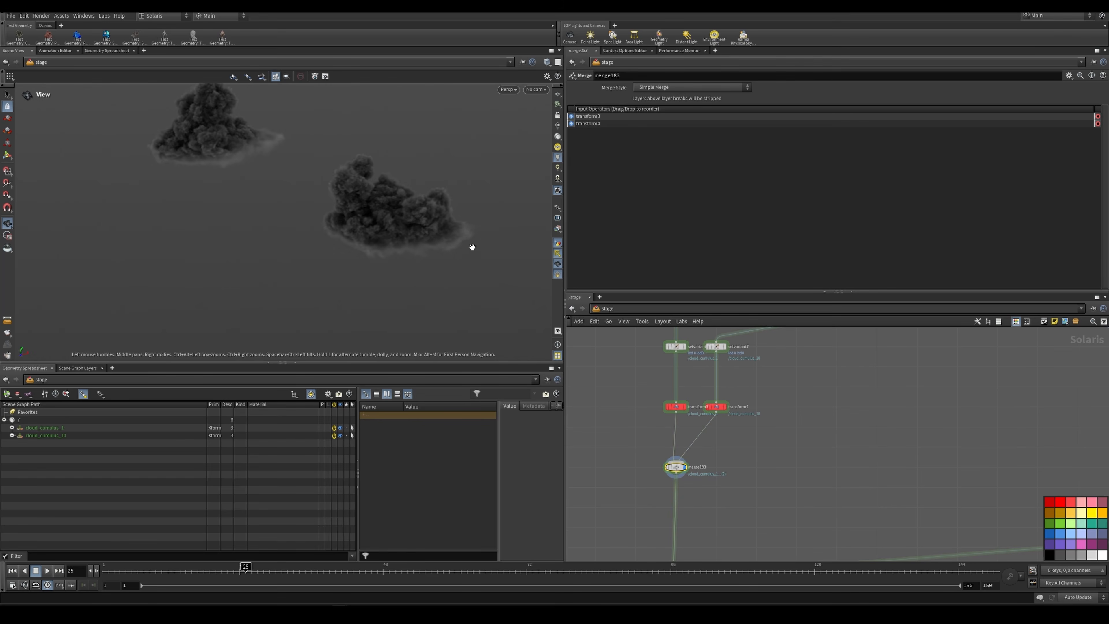
left_click(534, 90)
Step: Display graftstages3 and examine how the hero clouds are grafted under ENV_cloudscape/cloudscape/hero
scroll(801, 432, "down", 4)
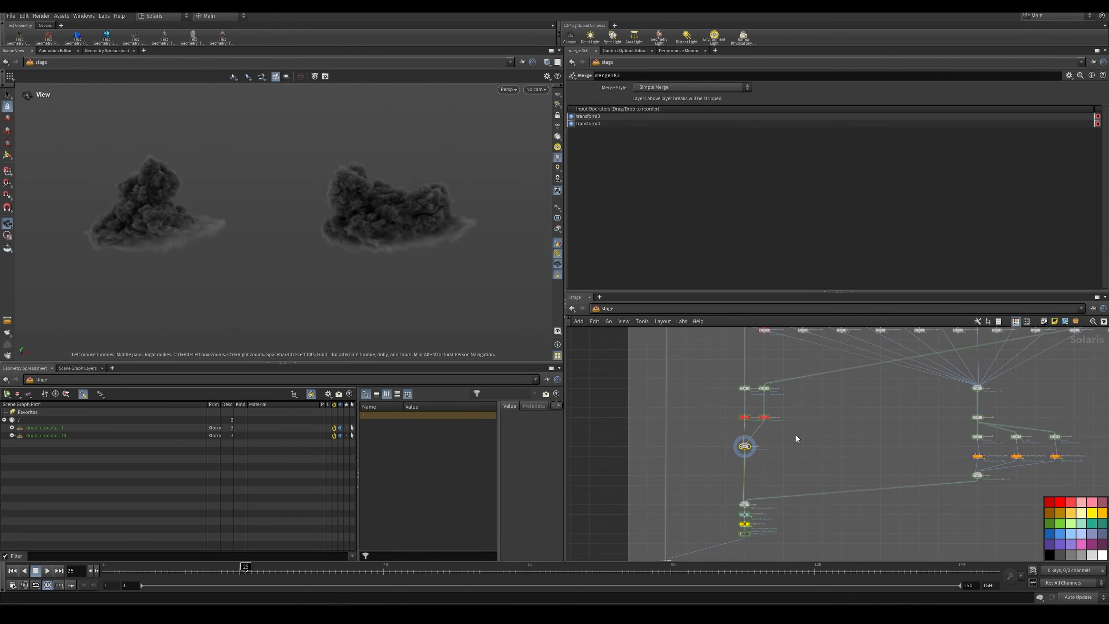
middle_click_drag(797, 435, 861, 368)
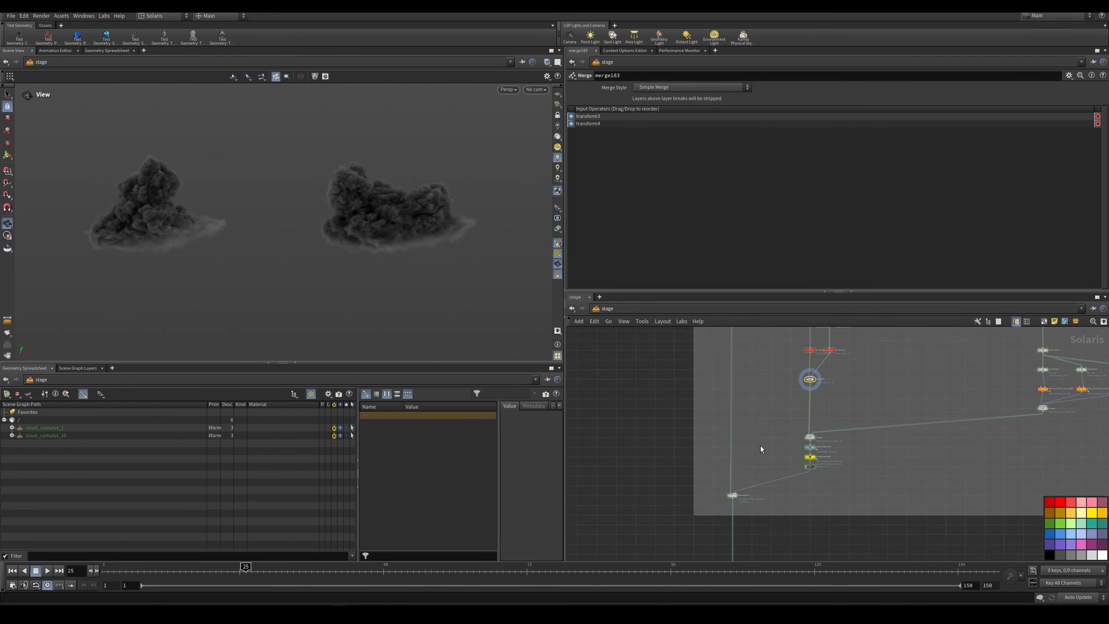
scroll(758, 470, "up", 2)
scroll(736, 500, "up", 1)
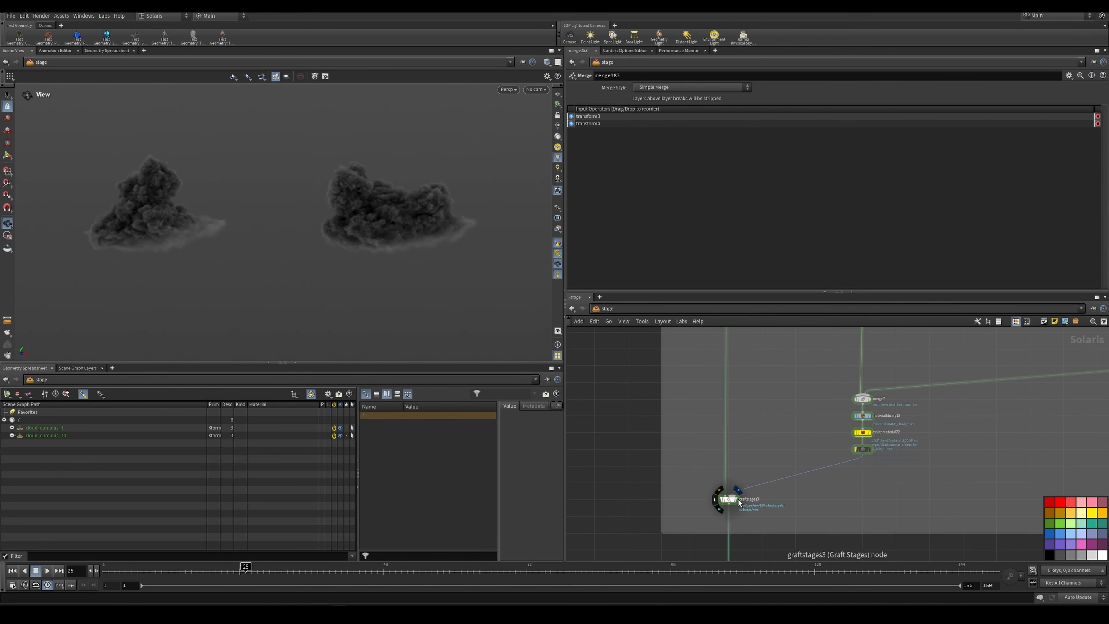
left_click(736, 490)
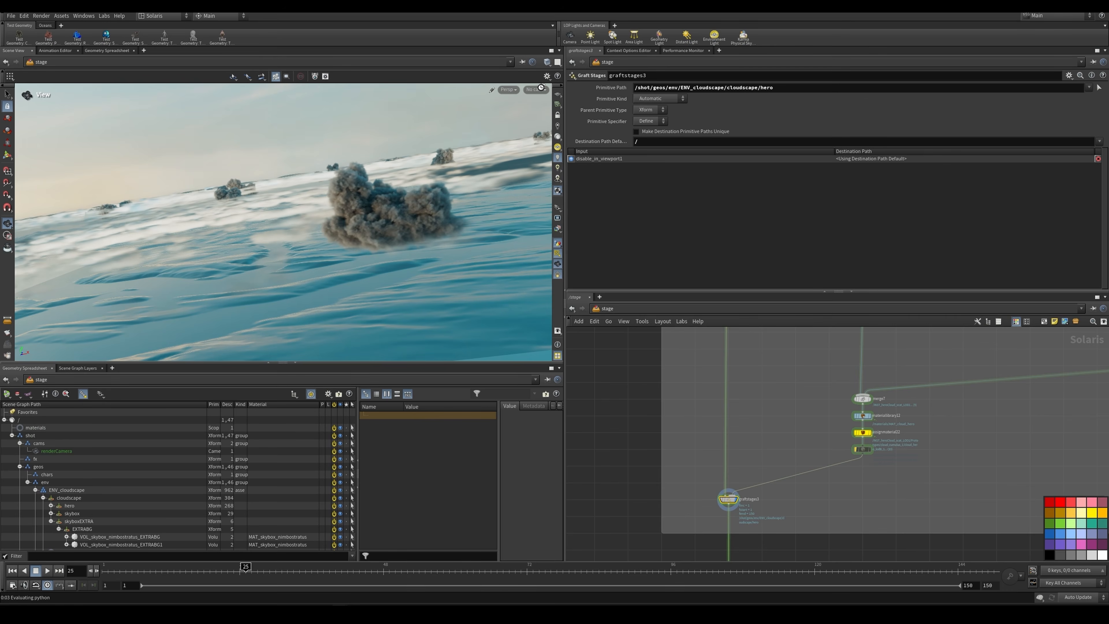
Step: Adjust the viewport camera choice, and display merge183 again to inspect the two hero clouds alone
left_click(542, 89)
left_click(550, 100)
middle_click_drag(856, 350, 827, 447)
left_click(840, 396)
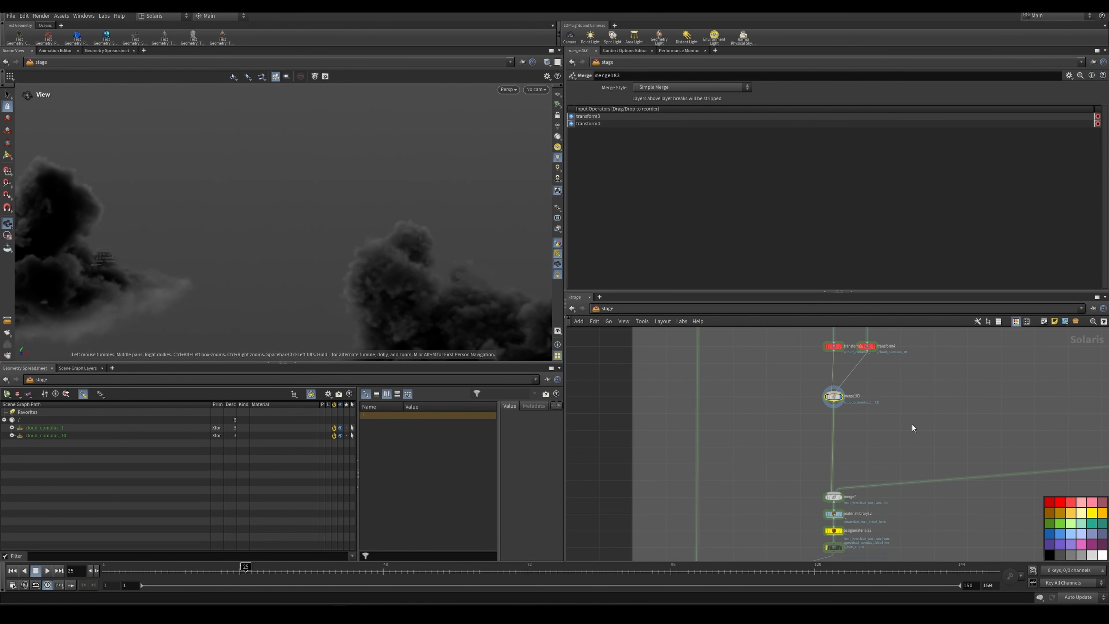
Step: Look over the hero cloud scatter branch, from its LOD instancers and variant nodes up through collection21 to merge5
scroll(930, 415, "down", 6)
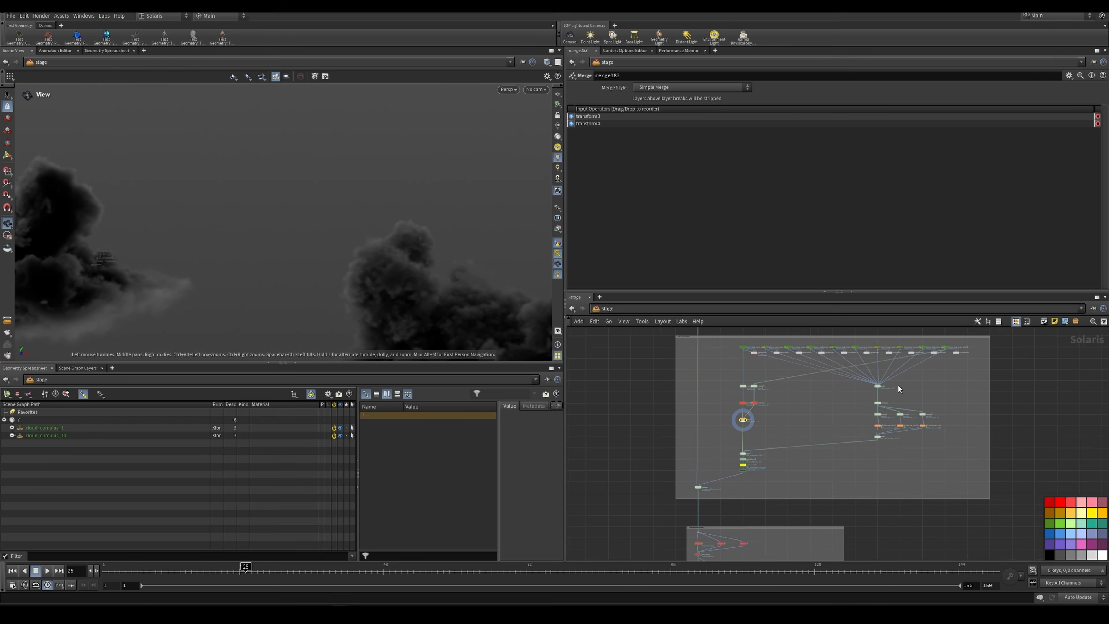
scroll(895, 386, "up", 7)
scroll(947, 441, "down", 1)
middle_click_drag(913, 515, 870, 448)
scroll(868, 448, "up", 2)
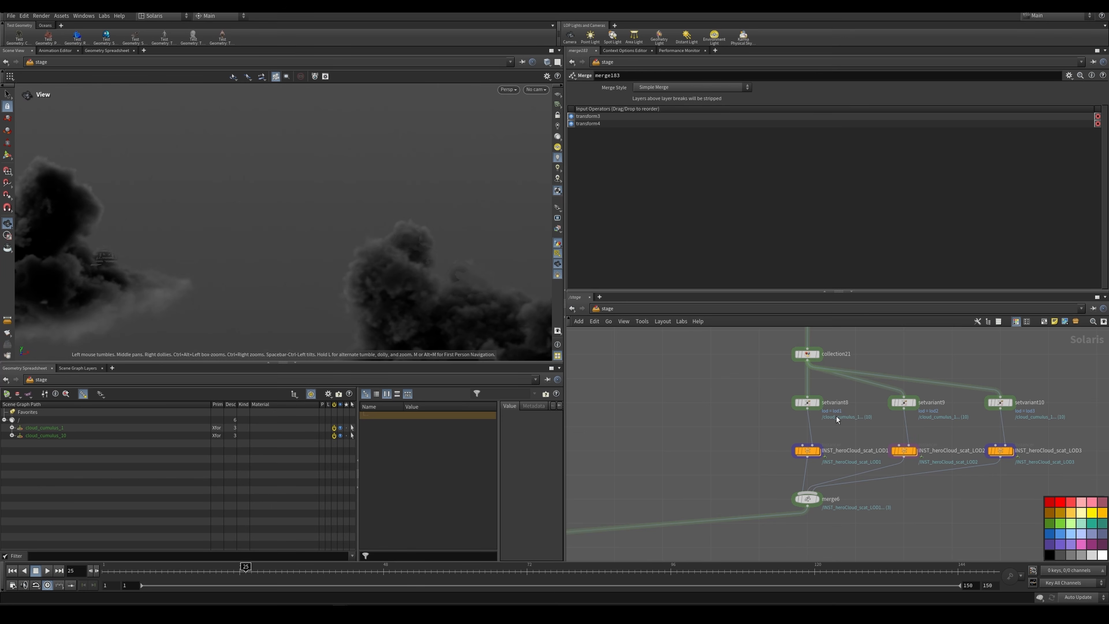
scroll(771, 385, "down", 3)
middle_click_drag(815, 336, 808, 410)
scroll(810, 399, "up", 2)
scroll(777, 399, "up", 3)
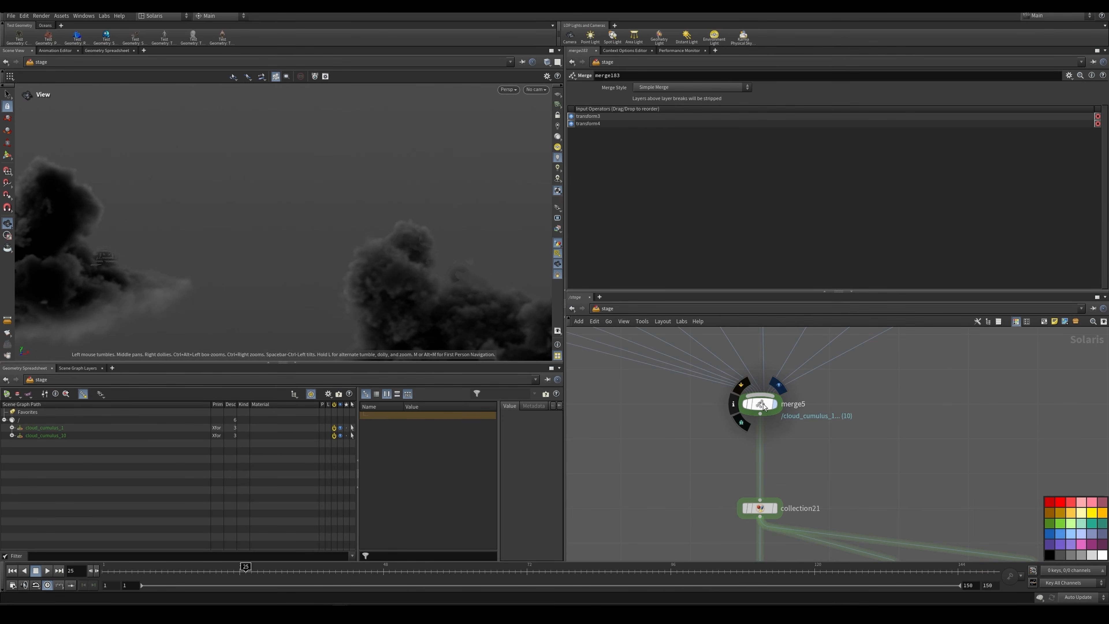
Step: Display merge5 and frame the referenced cumulus setups to view them together
left_click(762, 403)
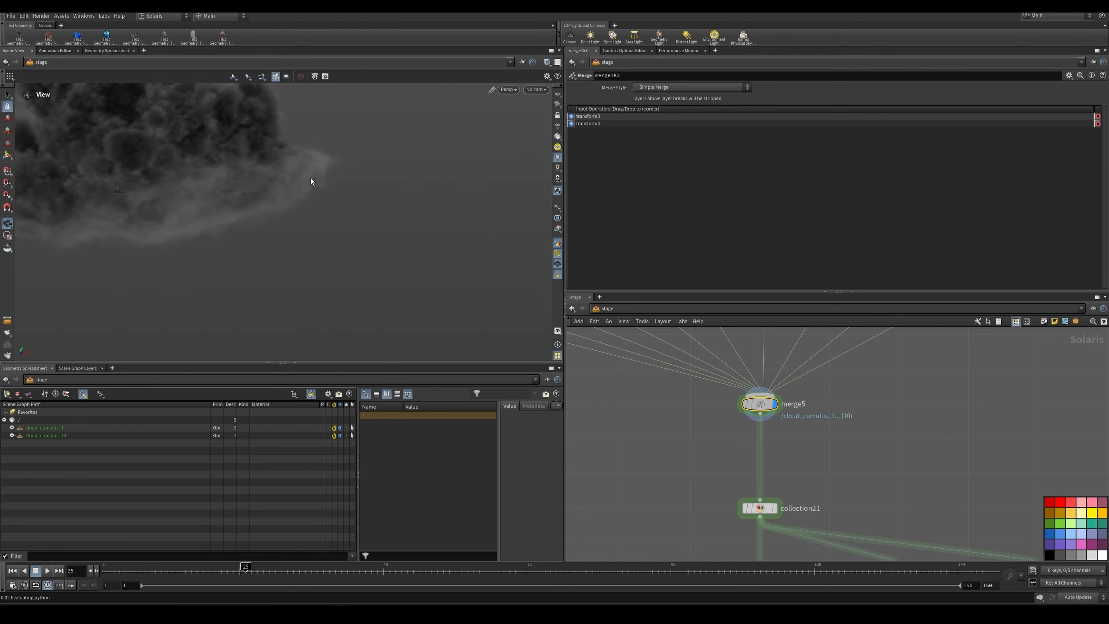
right_click_drag(361, 177, 220, 222)
key("h")
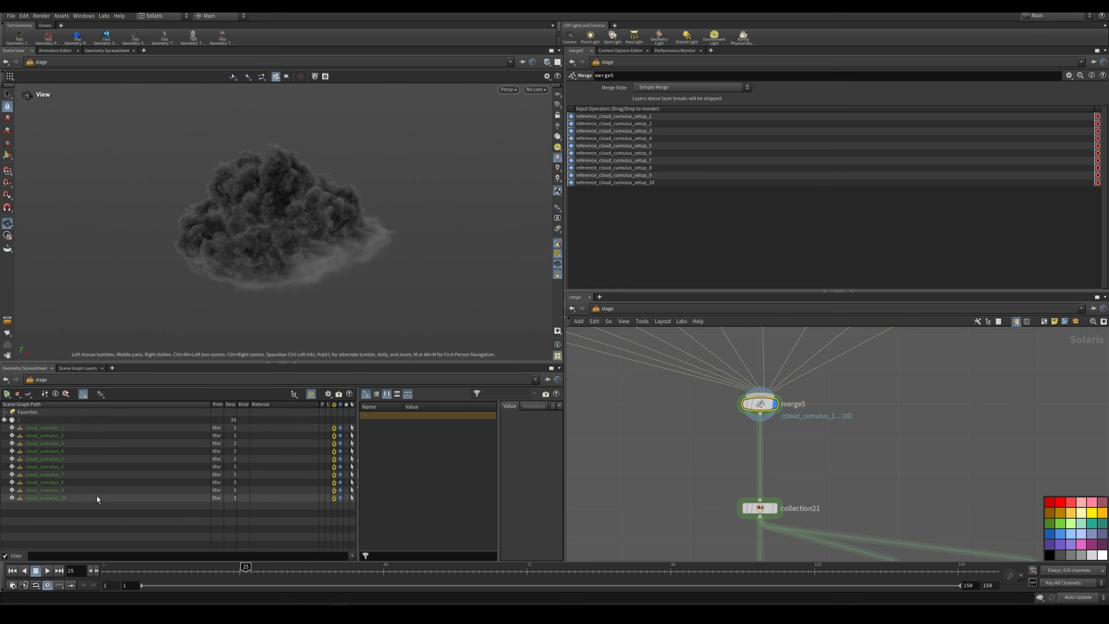
Step: Display collection21 and check the primitive pattern that its VAR collection gathers
scroll(905, 435, "down", 4)
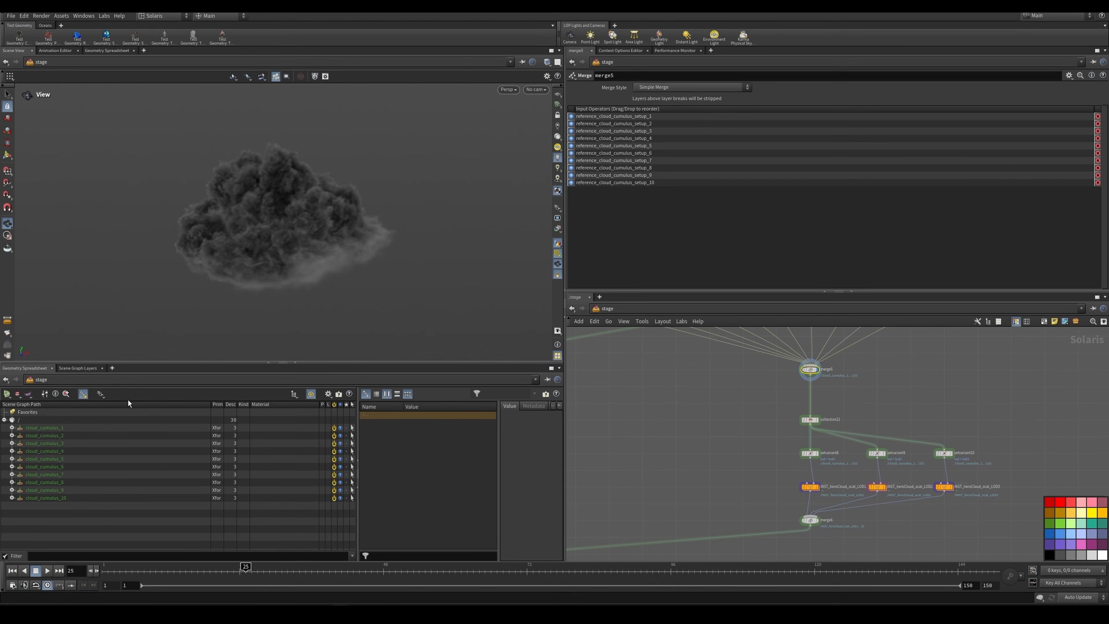
scroll(822, 422, "up", 5)
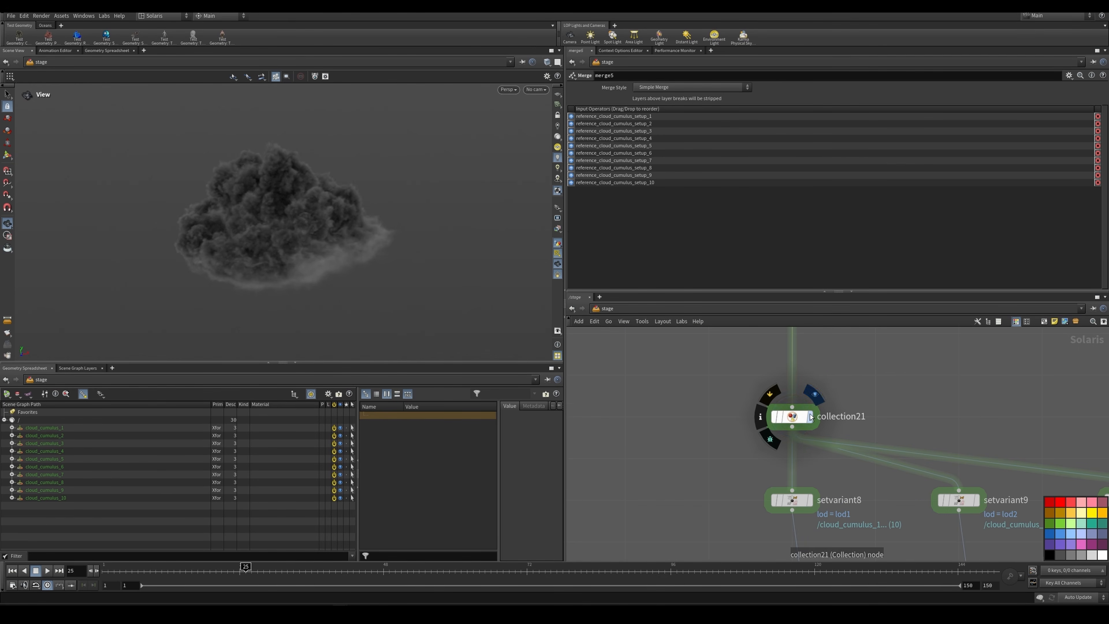
left_click(796, 418)
left_click_drag(669, 162, 653, 148)
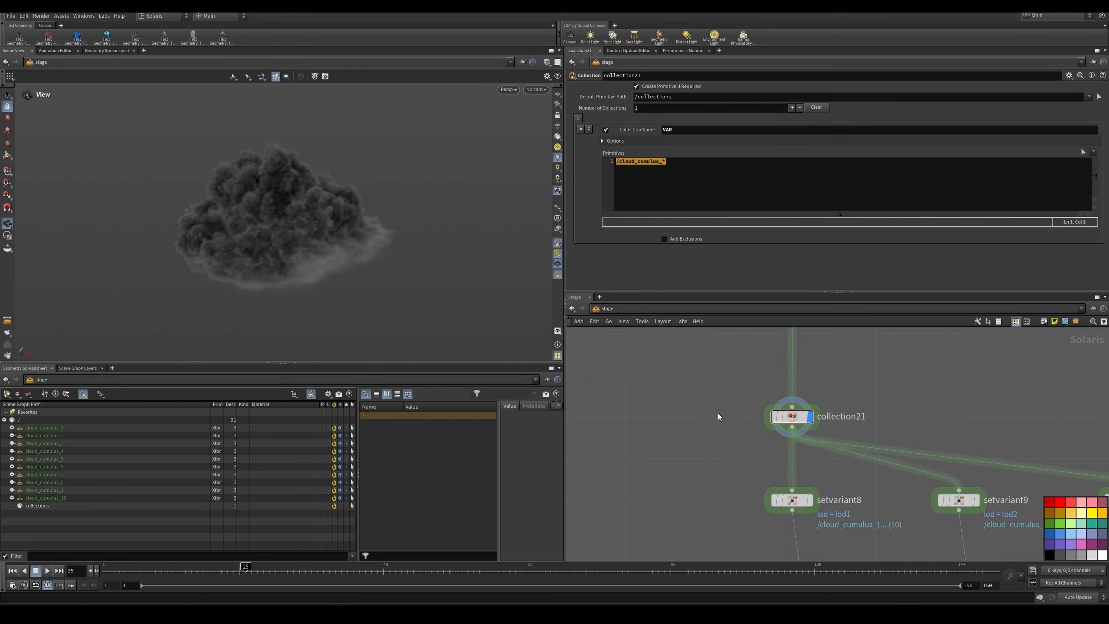
Step: Display setvariant8 and check the lod variant it selects for the cumulus prims
scroll(718, 414, "down", 3)
scroll(742, 422, "up", 4)
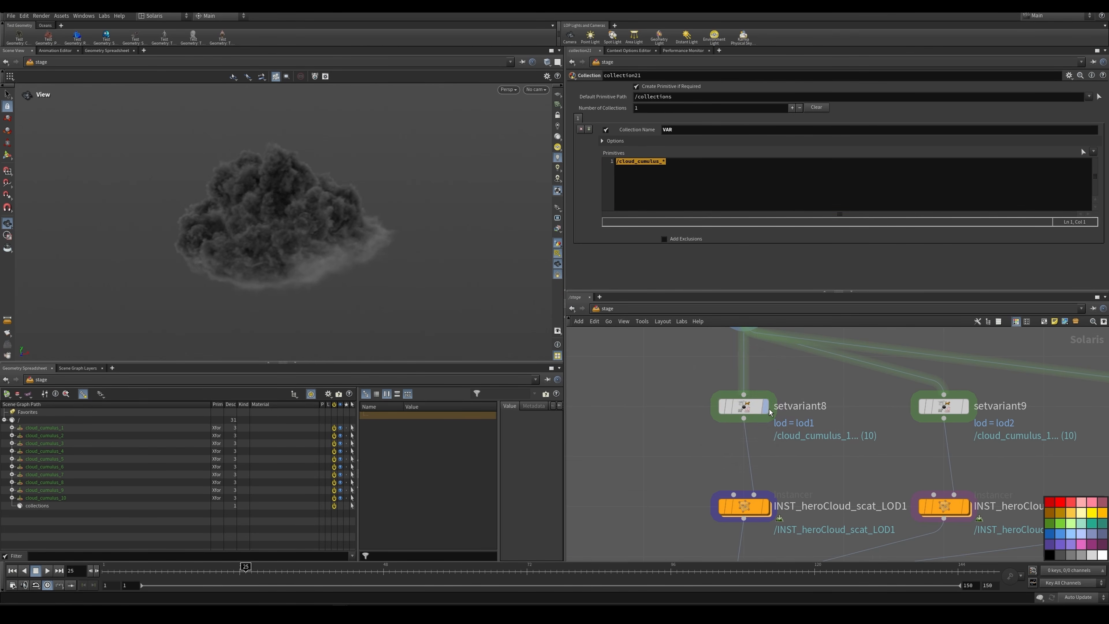
left_click(769, 410)
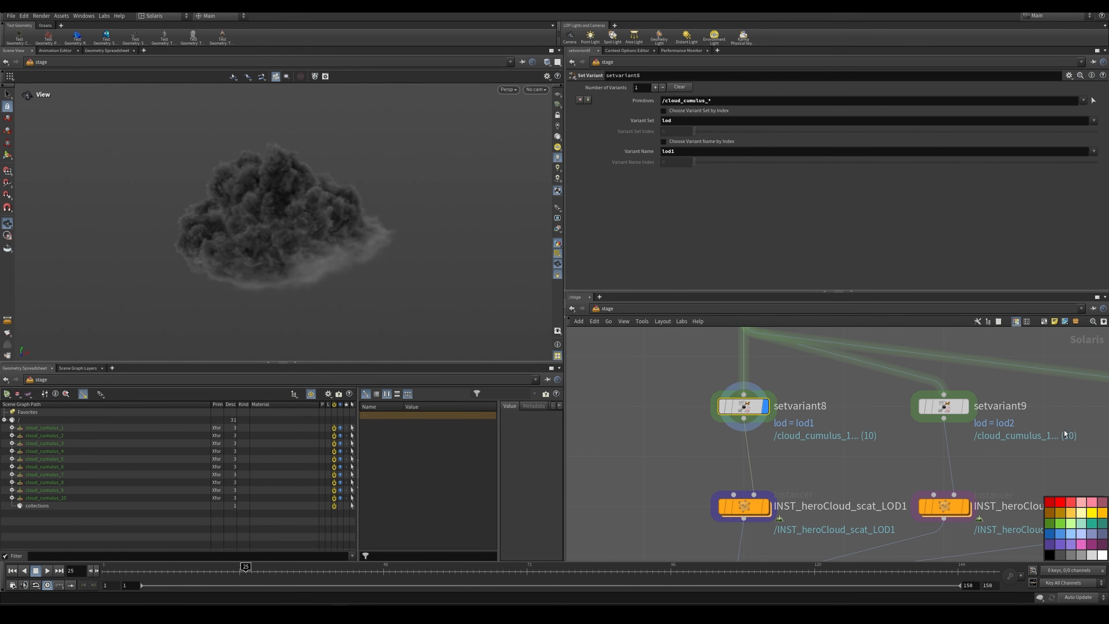
scroll(817, 450, "down", 4)
scroll(775, 415, "up", 3)
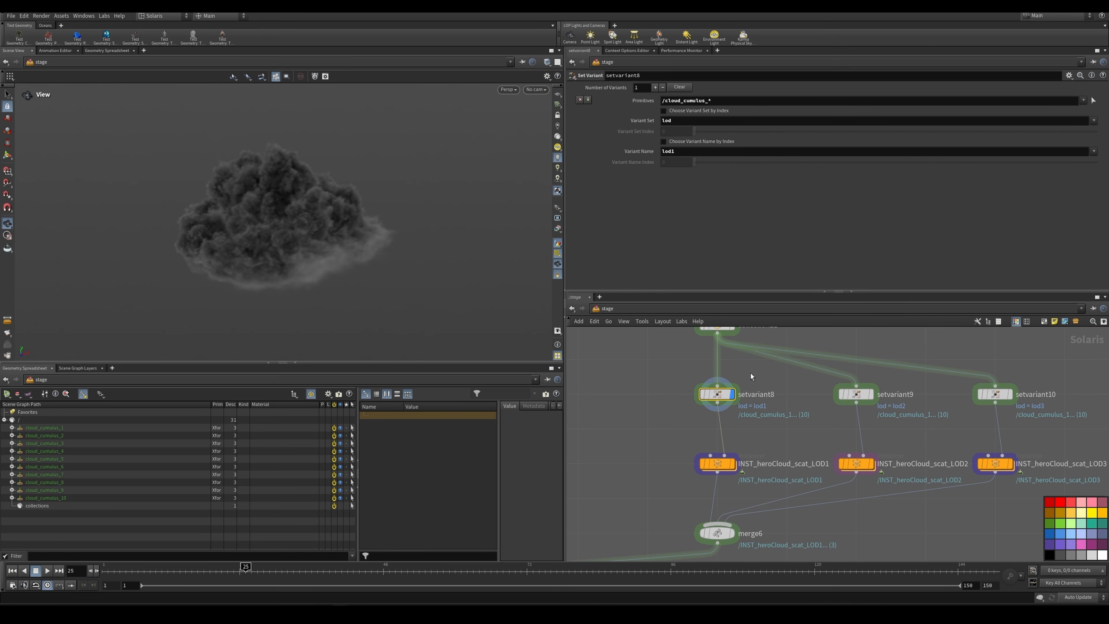
Step: Examine the INST_heroCloud_scat_LOD1 instancer, including the point cloud import inside it, and return to the stage
left_click_drag(676, 374, 752, 414)
middle_click_drag(819, 463, 792, 458)
left_click(700, 456)
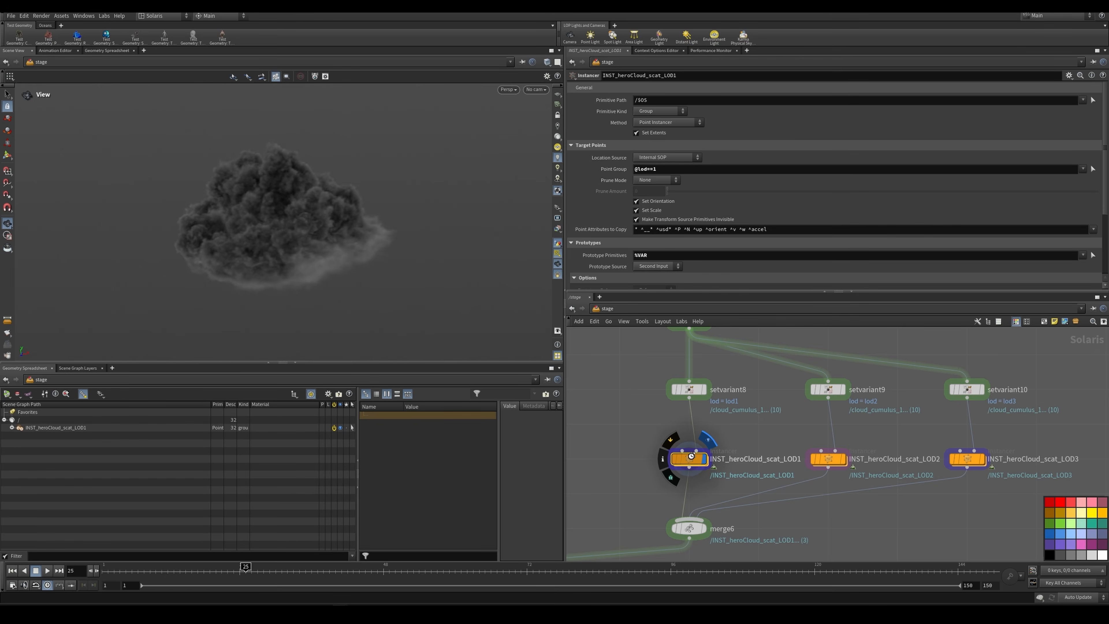
double_click(691, 456)
key("f")
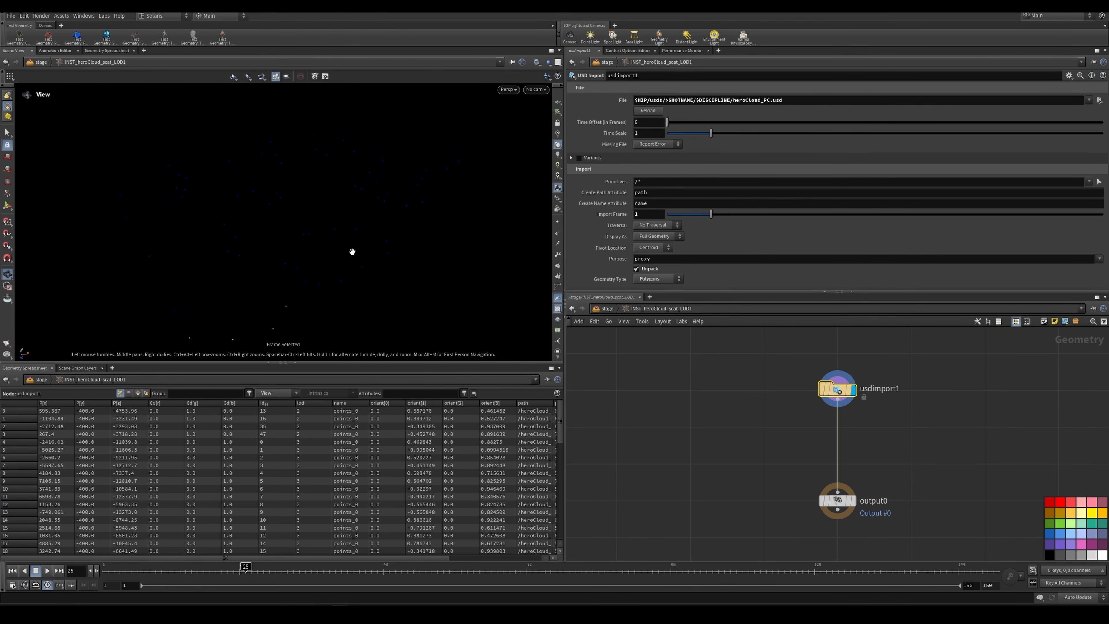
left_click_drag(622, 379, 703, 470)
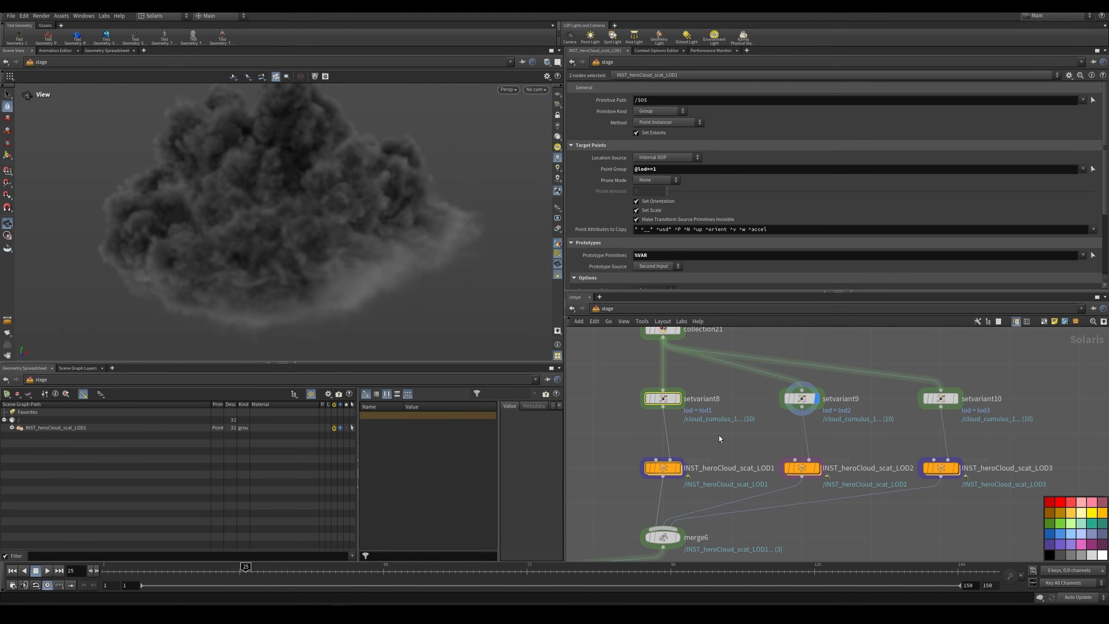
Step: Check setvariant9's lod selection, and inspect the hero cloud point import inside INST_heroCloud_scat_LOD2 before returning to the stage
left_click(801, 401)
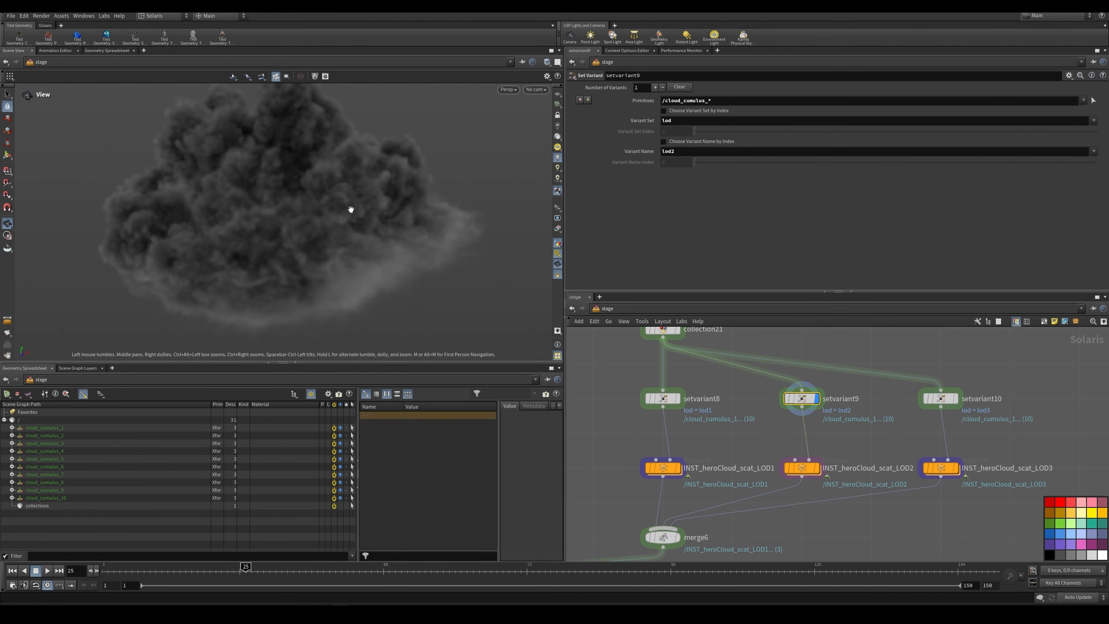
left_click(809, 471)
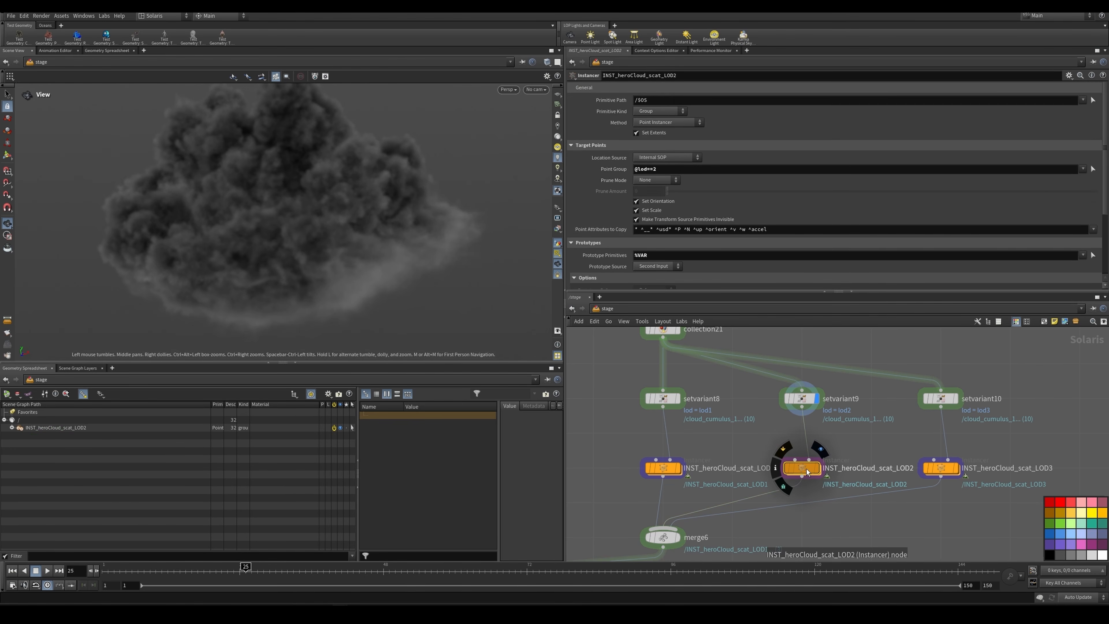
double_click(806, 470)
left_click_drag(791, 367, 867, 412)
double_click(775, 102)
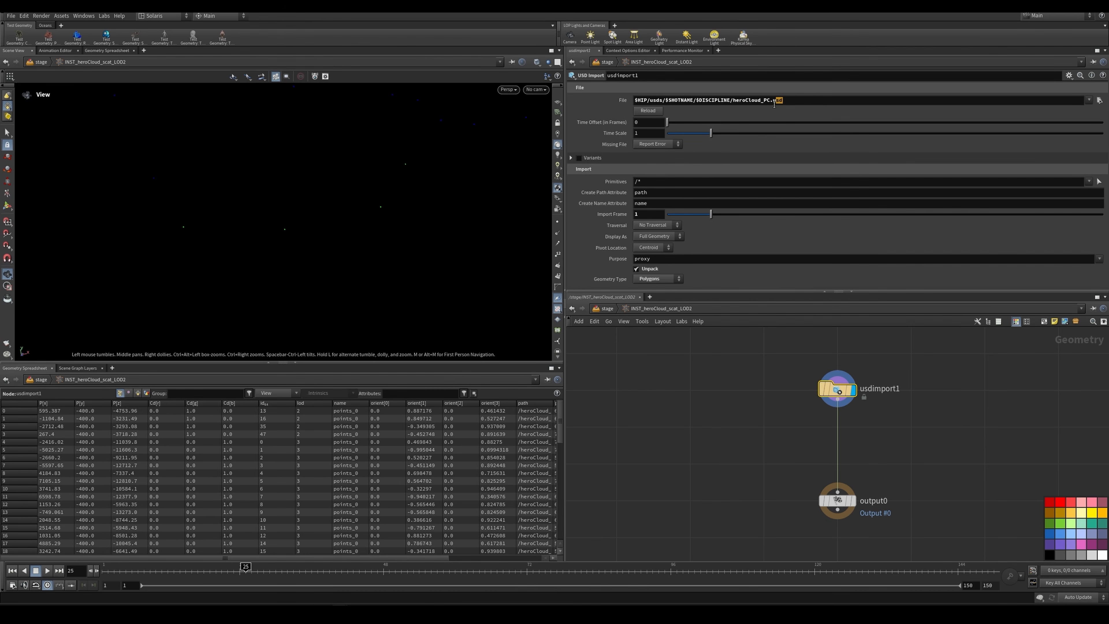
left_click_drag(734, 103, 760, 101)
left_click(738, 110)
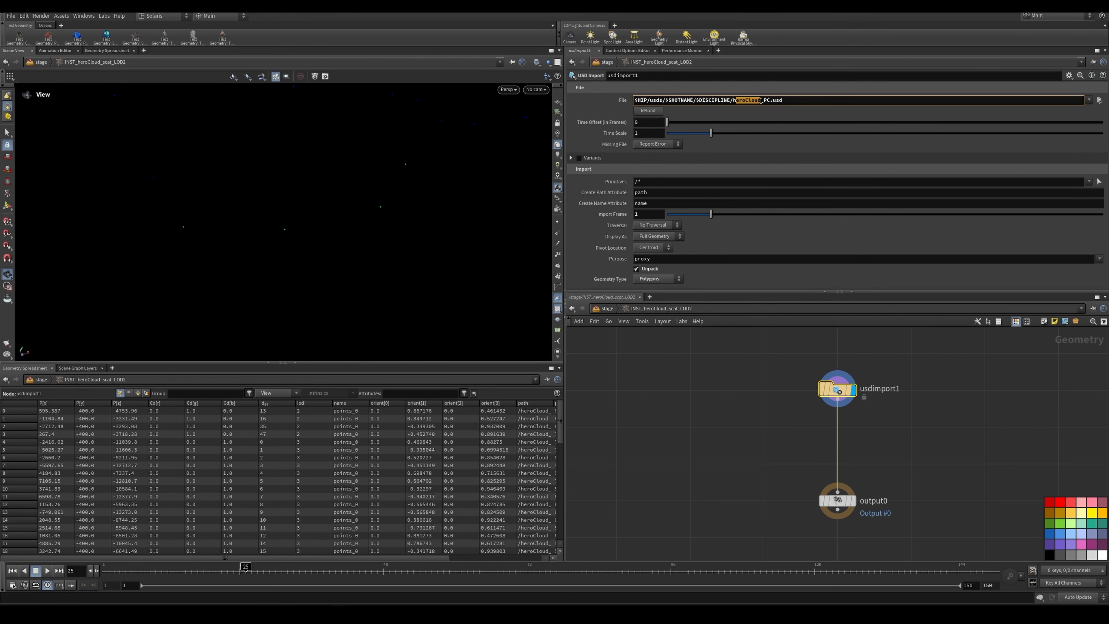
key("f")
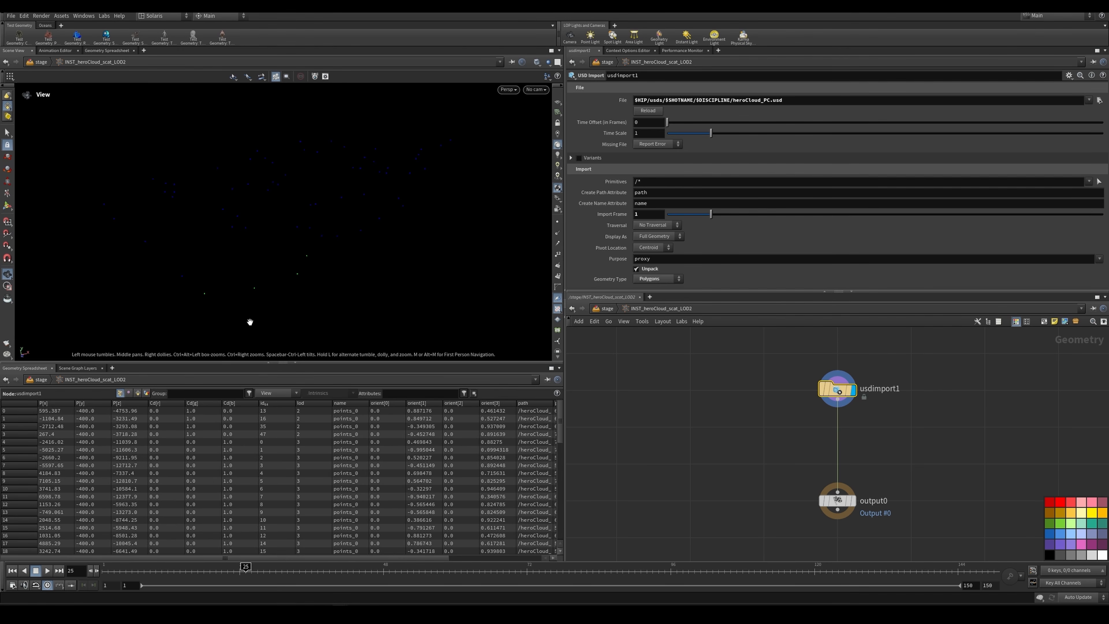
left_click(611, 310)
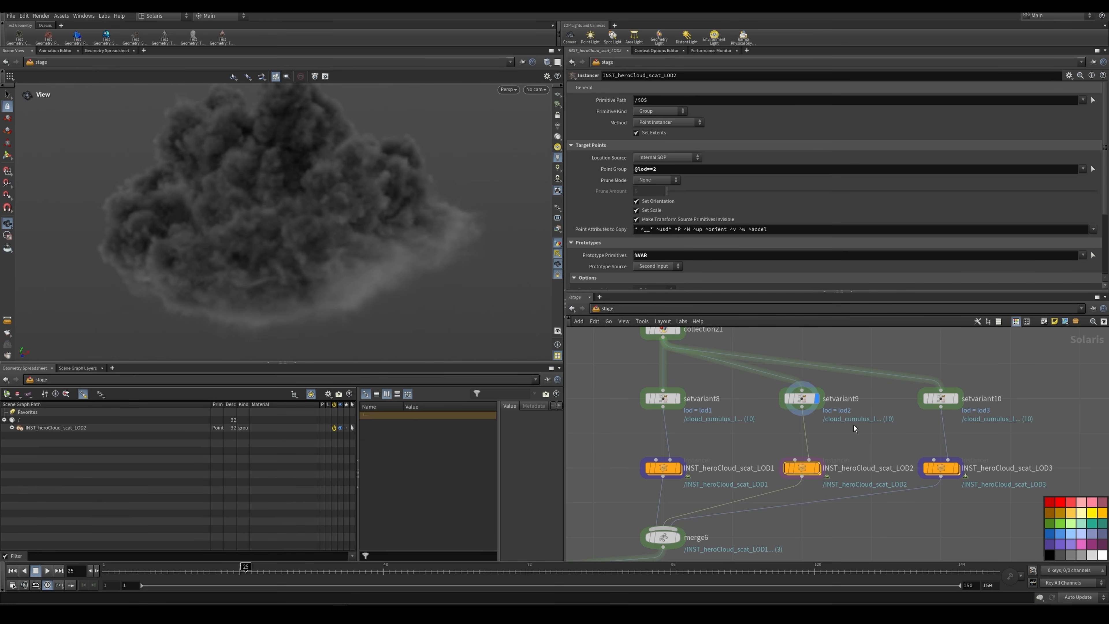
Step: Display INST_heroCloud_scat_LOD2, check its point group expression, and frame its instanced clouds
left_click(816, 468)
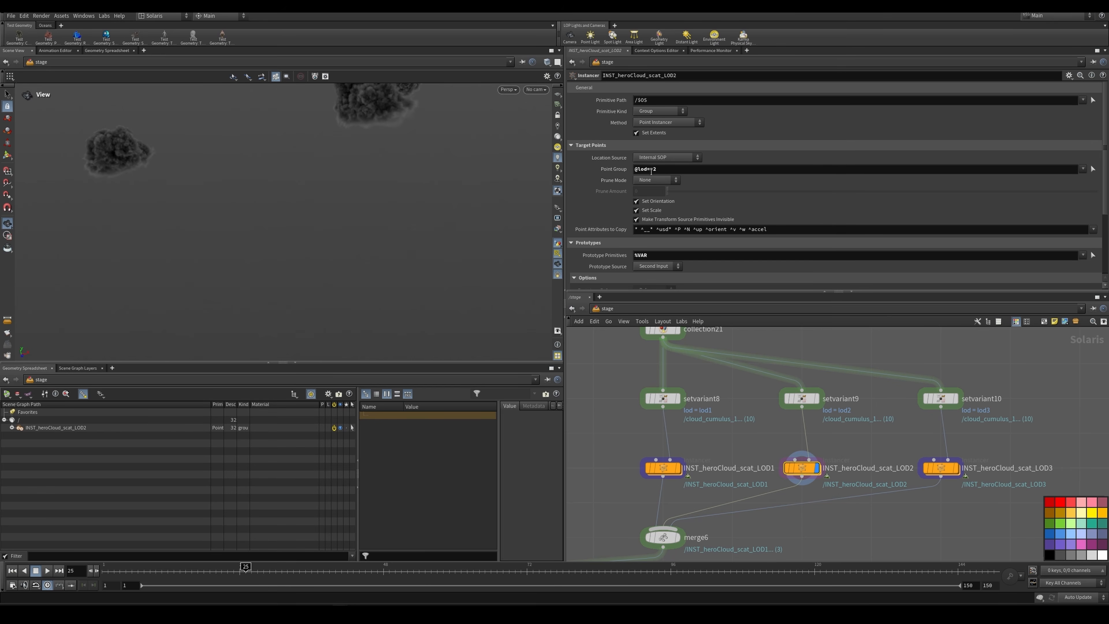
left_click(637, 171)
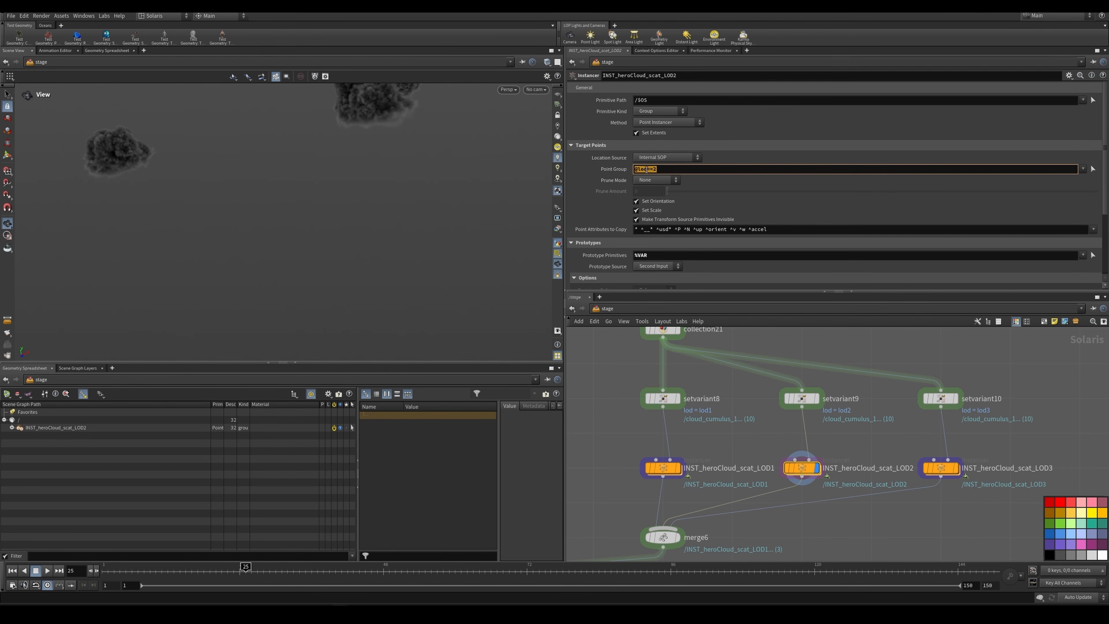
key("h")
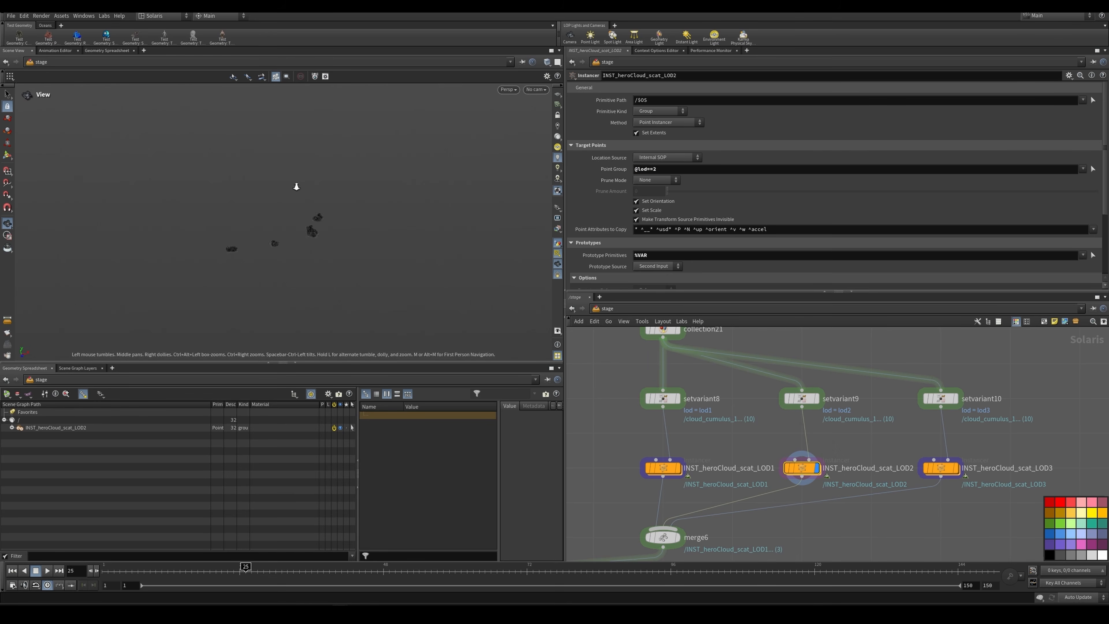
left_click(536, 89)
left_click(544, 91)
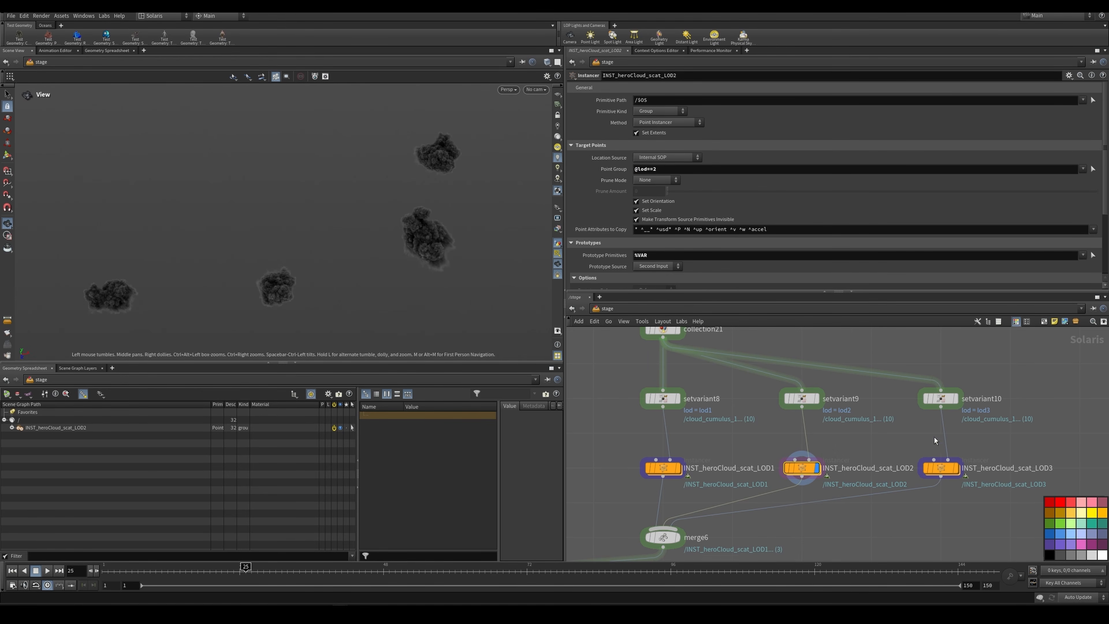
Step: Display INST_heroCloud_scat_LOD3 and review its target point and prototype settings
scroll(971, 454, "up", 2)
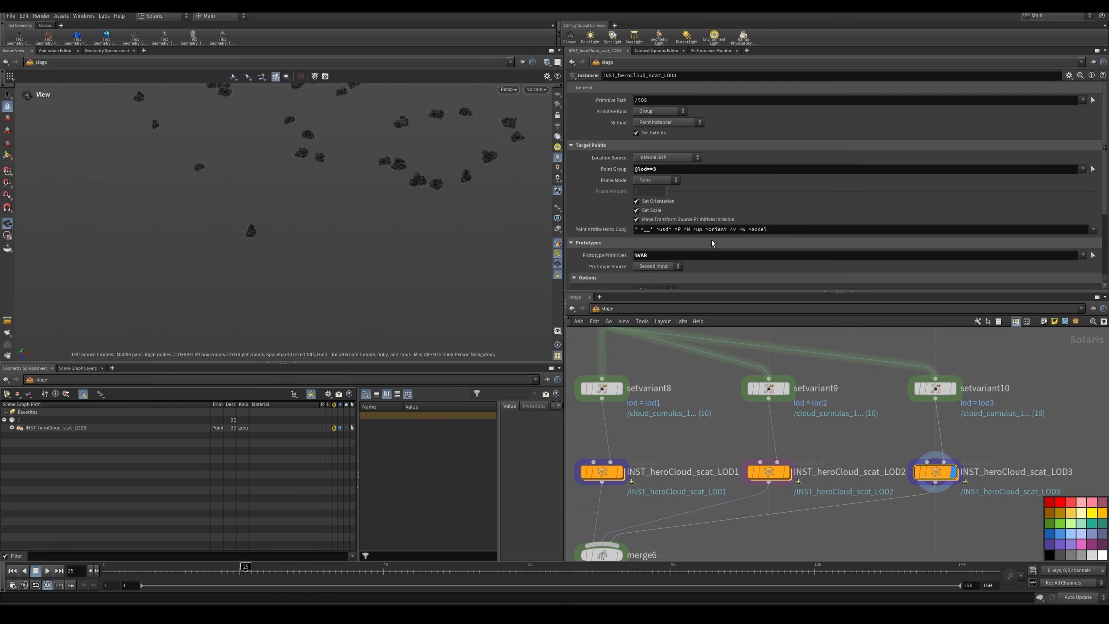
scroll(710, 241, "down", 3)
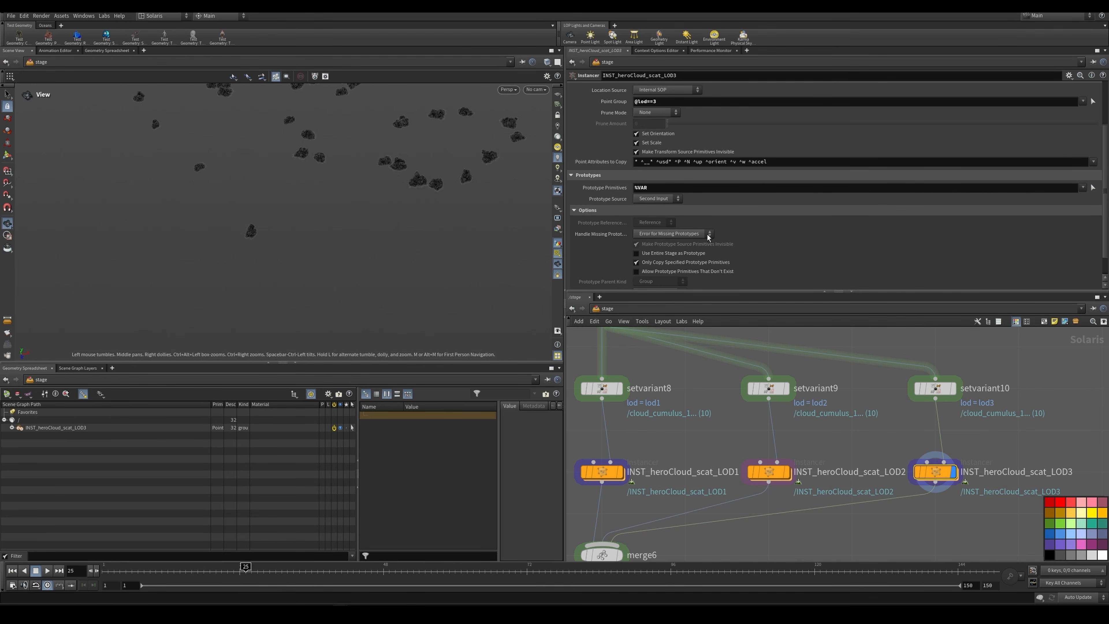
scroll(867, 434, "down", 5)
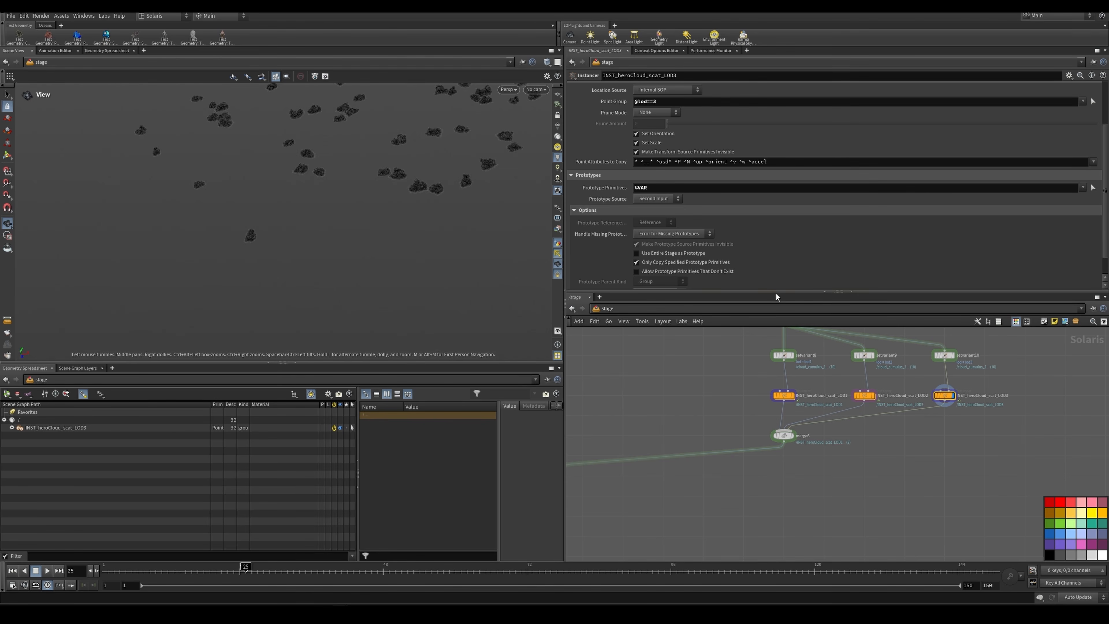
Step: Follow the scatter branch downstream from merge6 and display merge7 to view the scattered and hero clouds combined
scroll(752, 416, "down", 2)
middle_click_drag(753, 416, 805, 409)
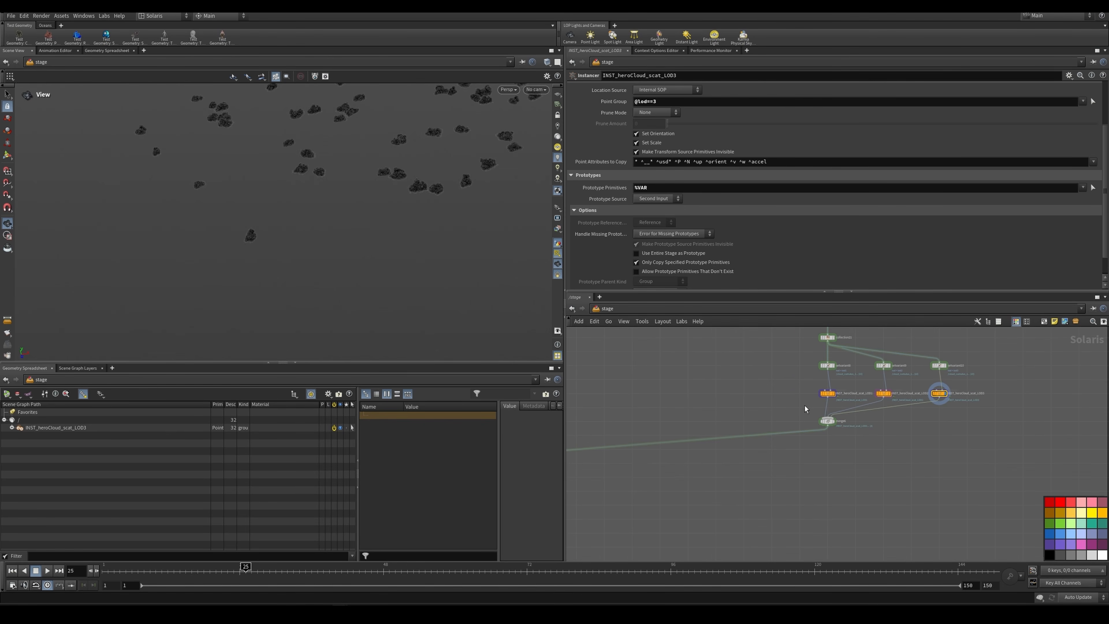
scroll(837, 428, "up", 3)
scroll(837, 428, "down", 4)
middle_click_drag(576, 456, 839, 449)
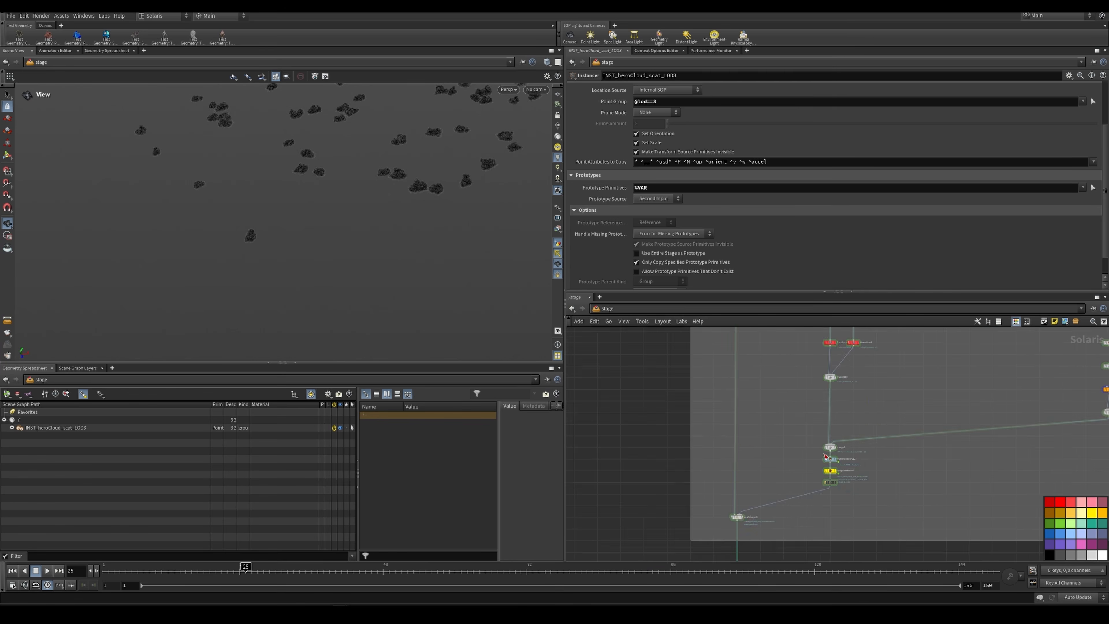
scroll(839, 449, "up", 6)
left_click(848, 422)
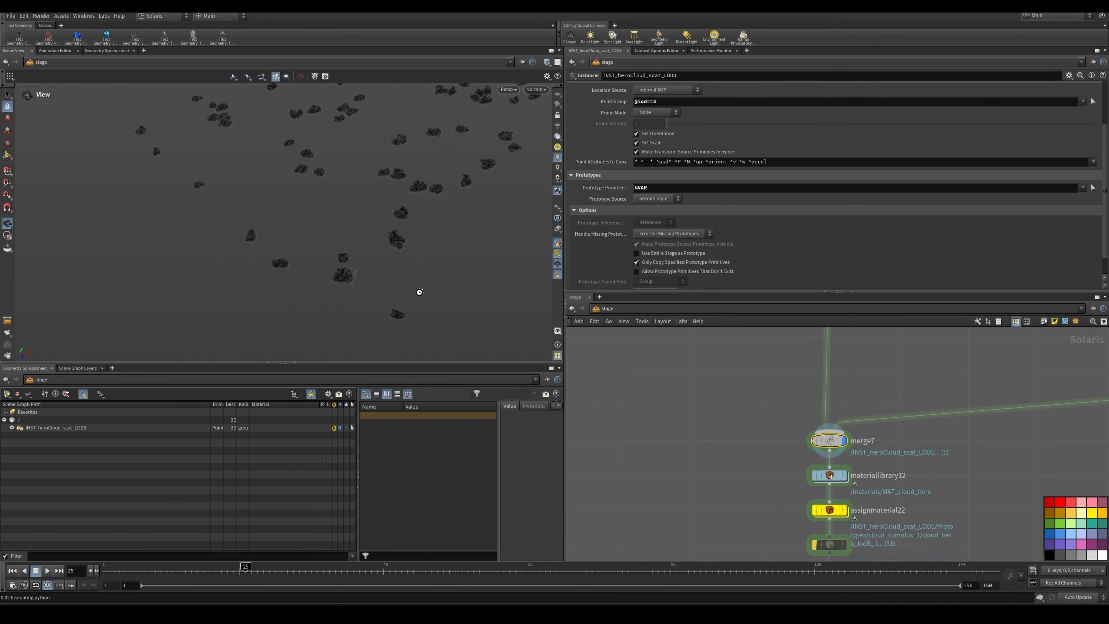
Step: Display assignmaterial22 and check which primitives and material path it uses
scroll(770, 410, "down", 1)
middle_click_drag(770, 410, 772, 362)
scroll(809, 439, "up", 2)
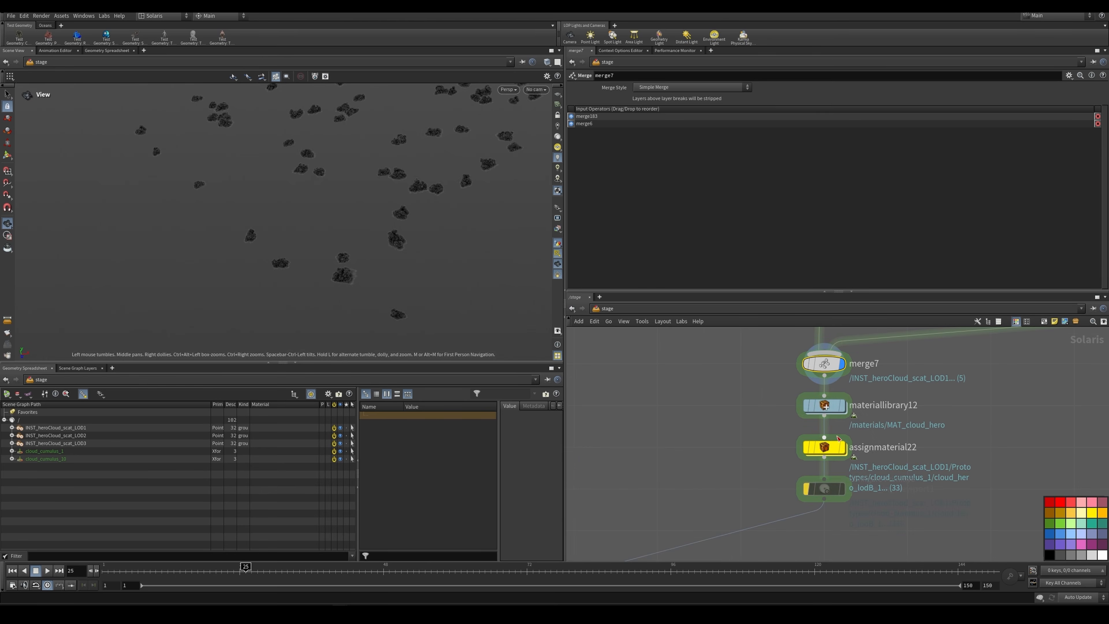
left_click(842, 447)
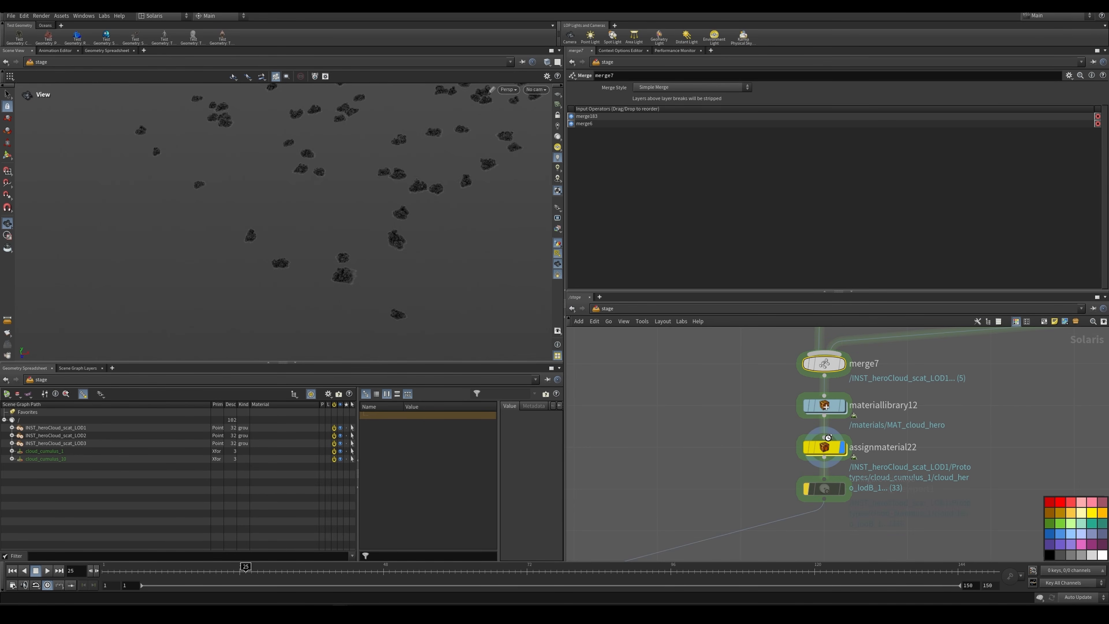
left_click(825, 444)
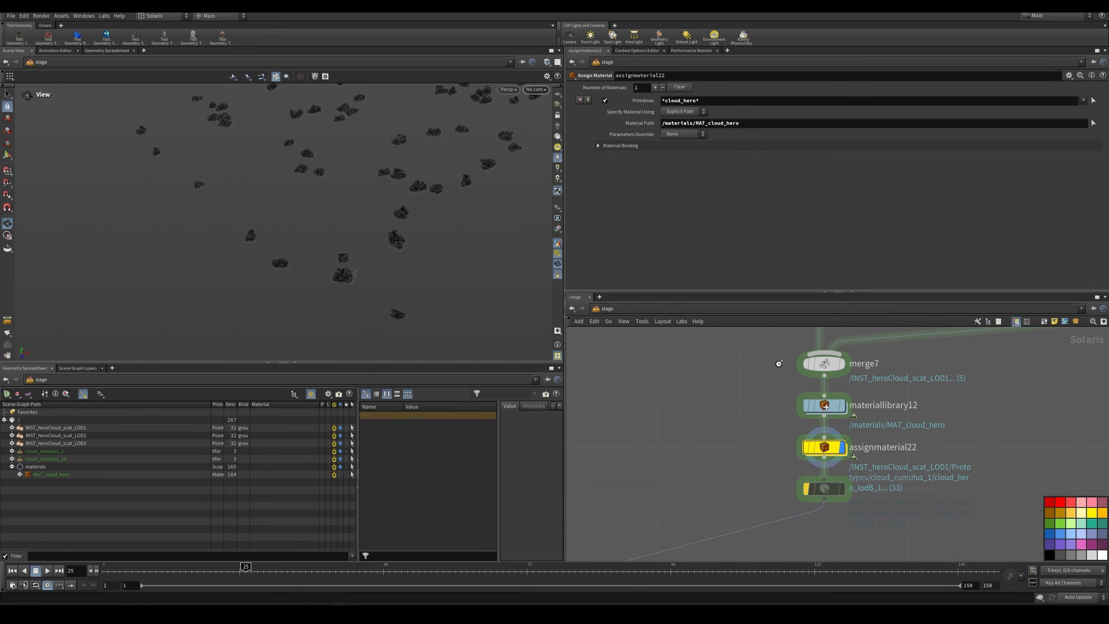
Step: Display graftstages3 and view the full cloudscape through /shot/cams/renderCamera
scroll(779, 363, "down", 5)
middle_click_drag(733, 408, 780, 369)
scroll(656, 473, "up", 4)
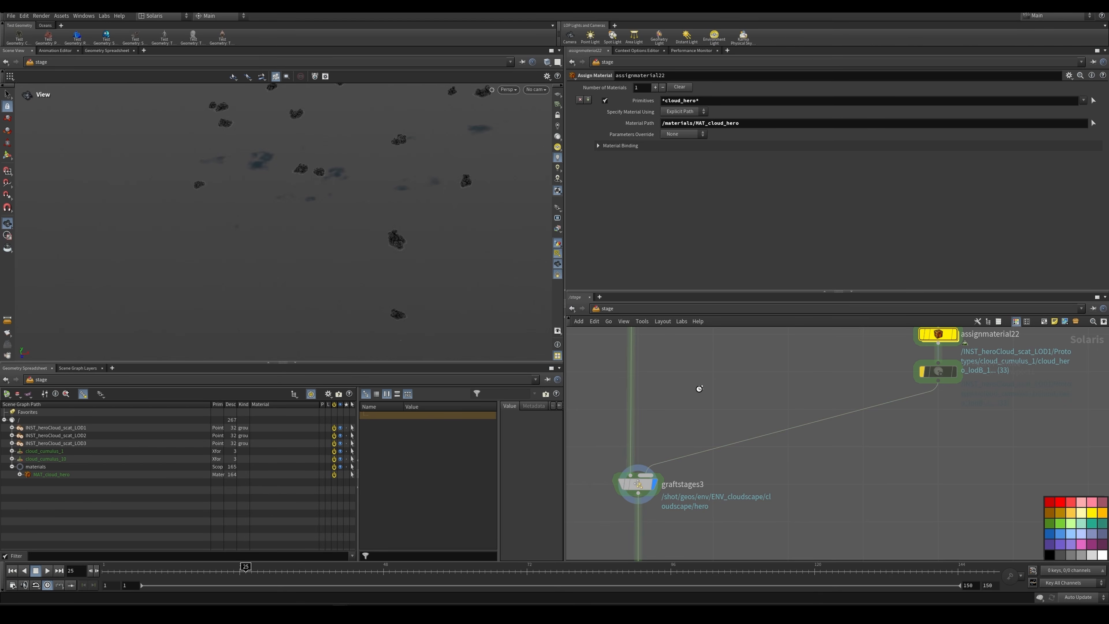
left_click(542, 90)
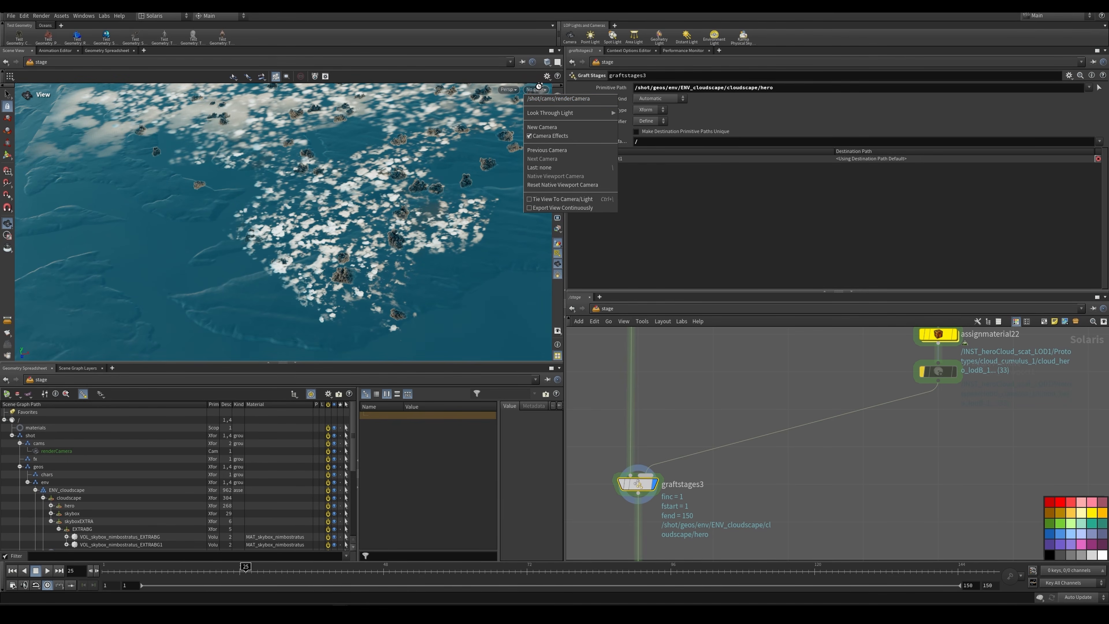
left_click(549, 99)
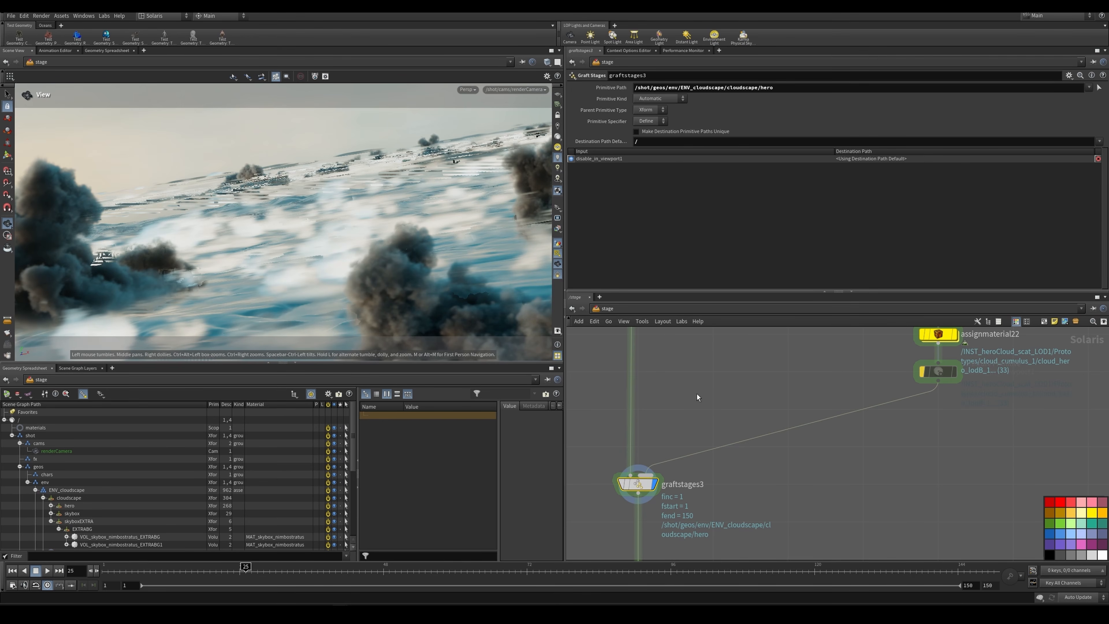
Step: Go to the render settings and passes network, display the LQ Karma Render Settings node and review its resolution, engine and limits
scroll(742, 441, "down", 7)
middle_click_drag(758, 468, 743, 387)
middle_click_drag(726, 482, 712, 405)
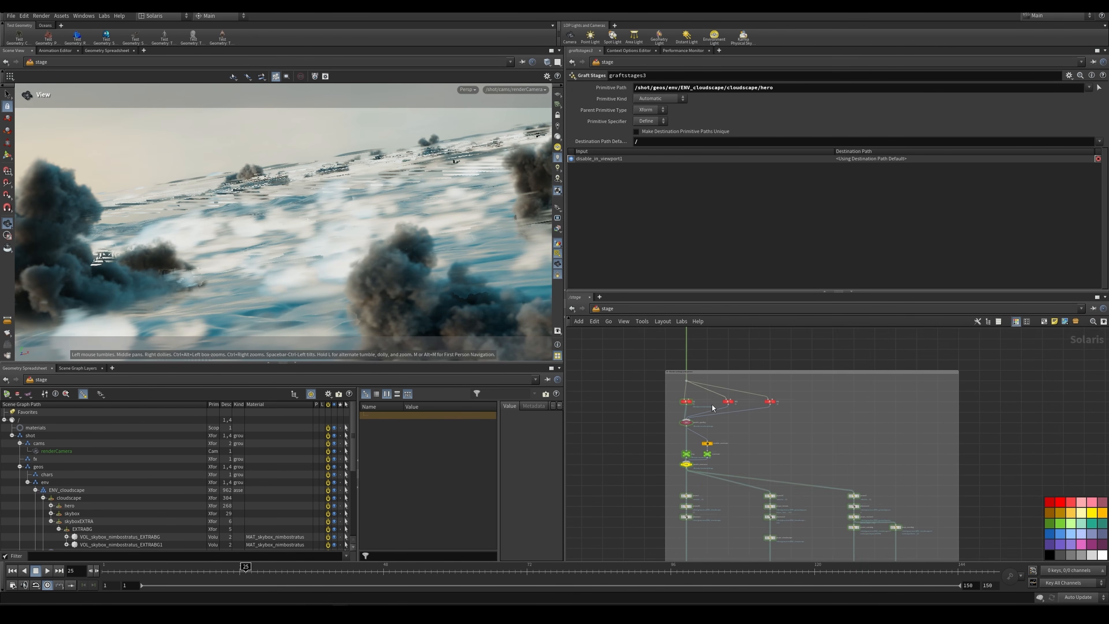
scroll(701, 428, "up", 4)
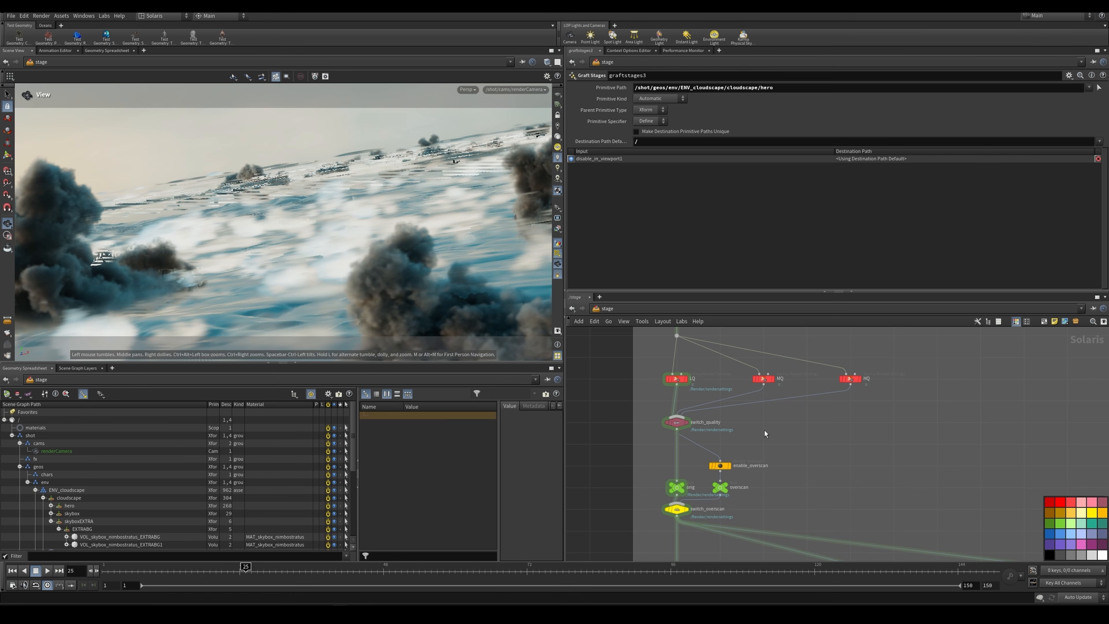
middle_click_drag(766, 424, 779, 424)
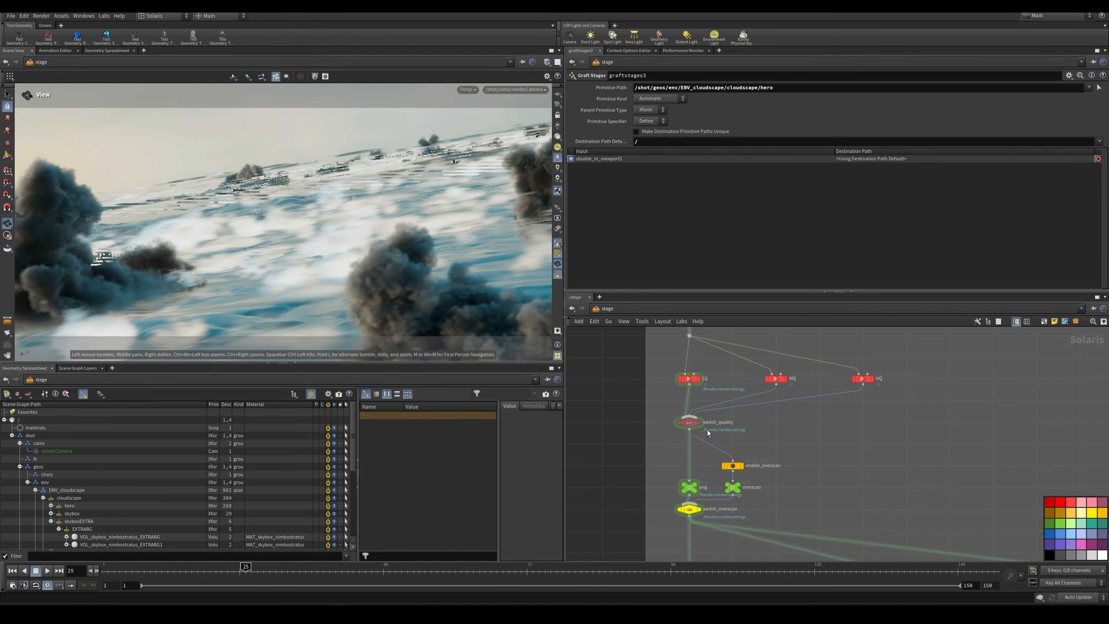
scroll(707, 428, "up", 4)
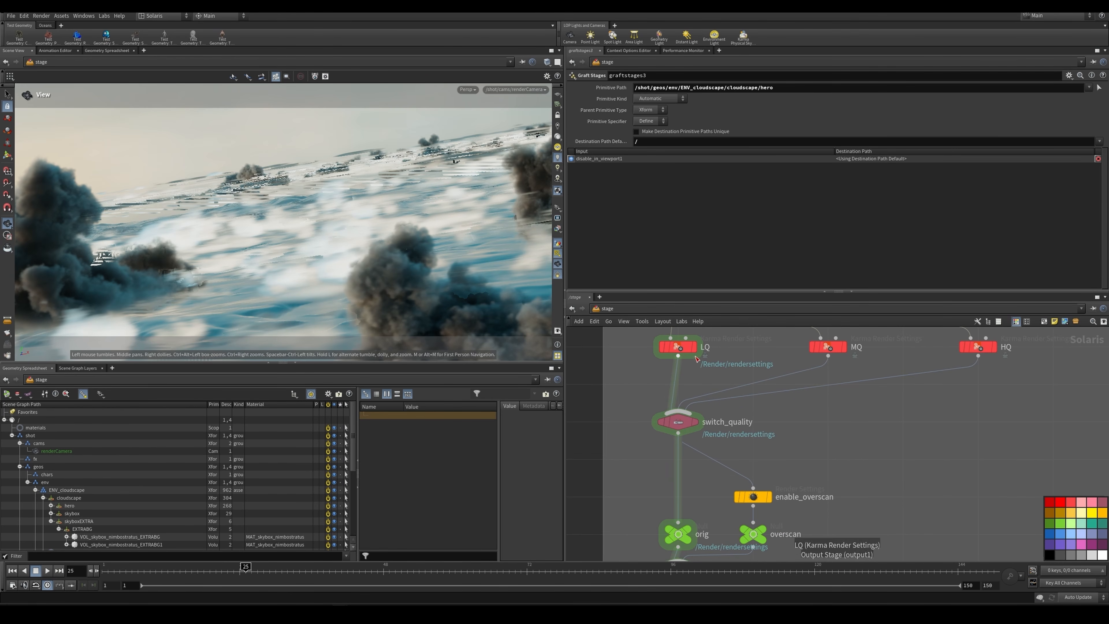
mouse_move(681, 345)
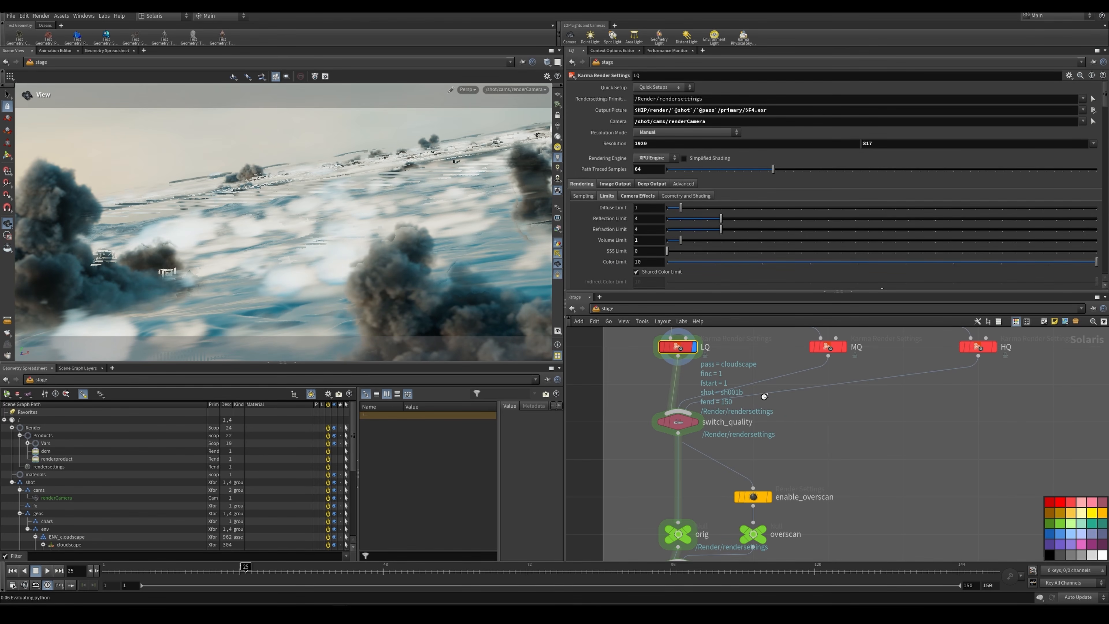
scroll(767, 402, "down", 3)
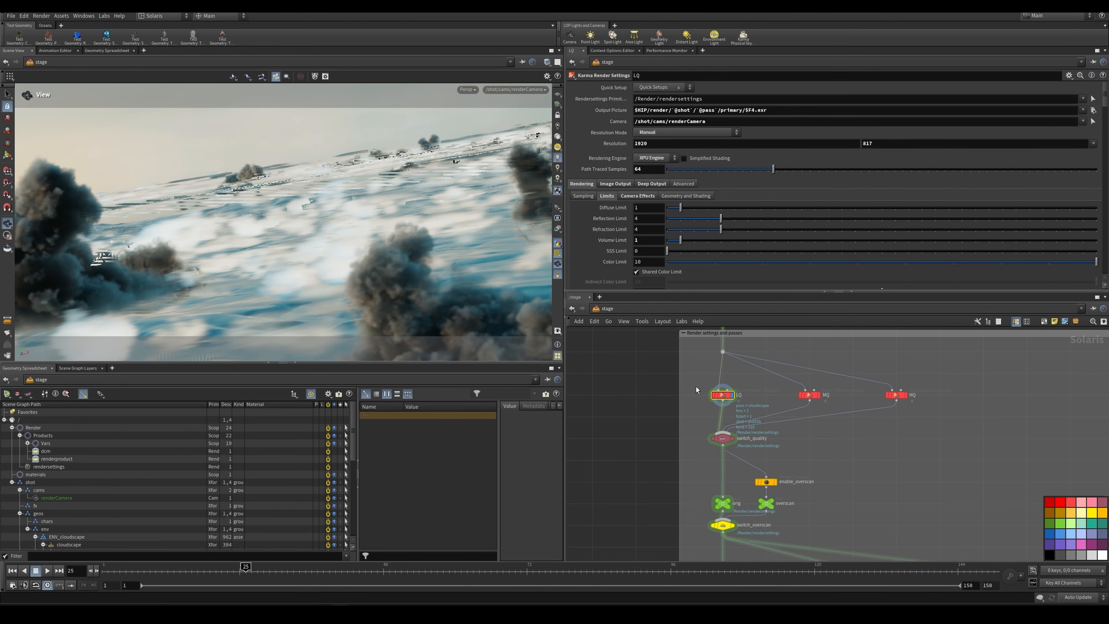
Step: Display switch_quality and examine how it selects between the LQ, MQ and HQ render settings
left_click_drag(699, 385, 764, 406)
left_click_drag(760, 403, 761, 403)
scroll(761, 402, "up", 2)
middle_click_drag(756, 419, 728, 331)
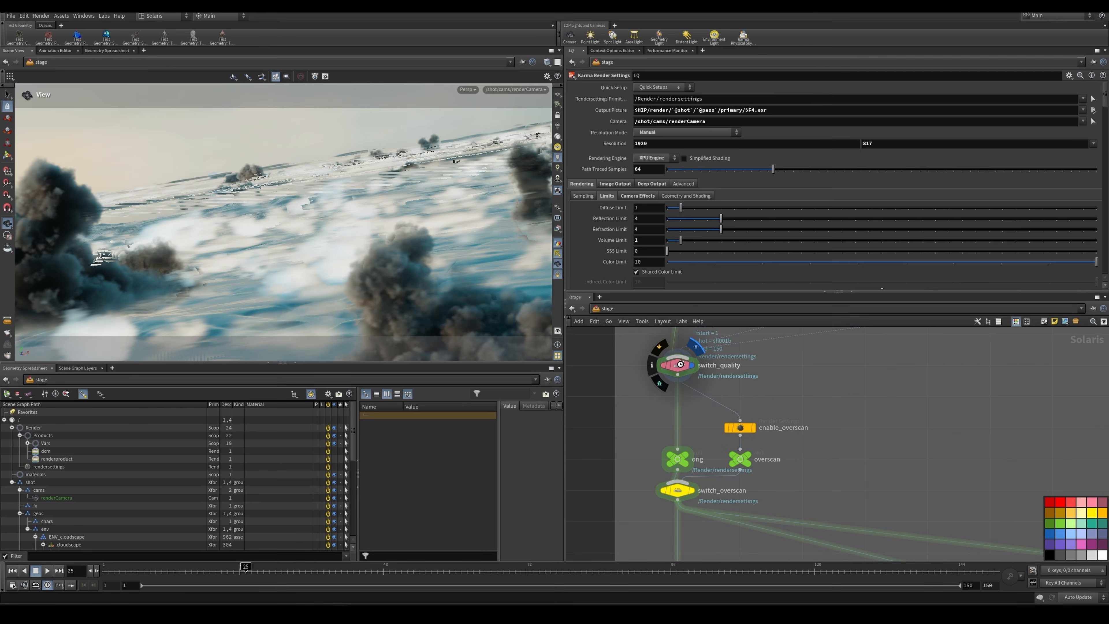
left_click(680, 366)
middle_click_drag(767, 391, 748, 441)
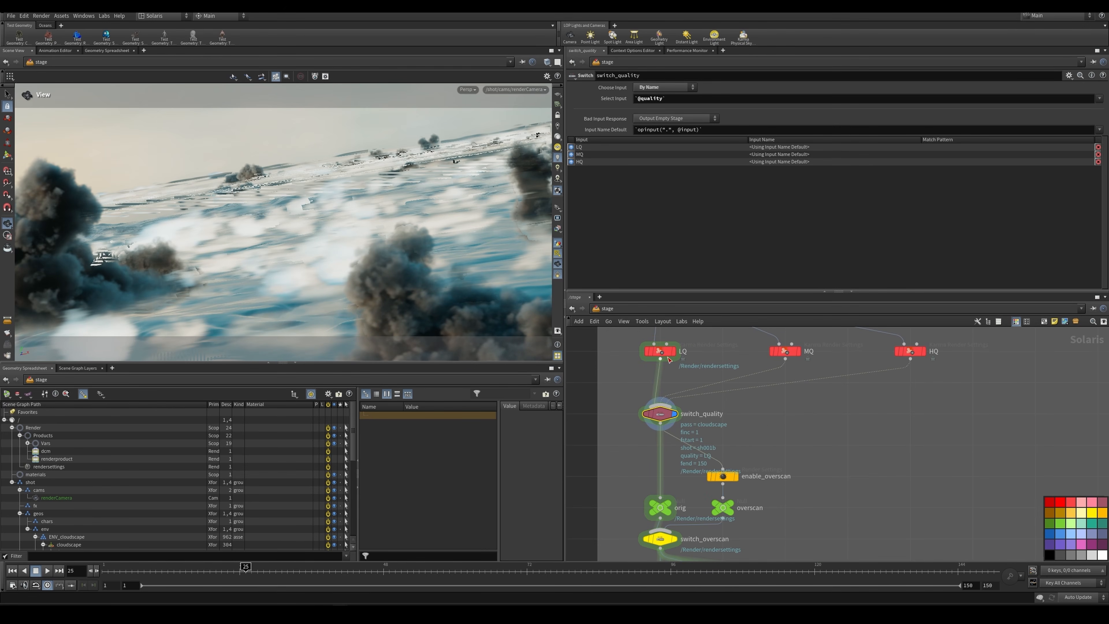
Step: Select enable_overscan and check its Data Window NDC settings
scroll(798, 469, "down", 1)
middle_click_drag(798, 469, 813, 414)
scroll(746, 444, "up", 2)
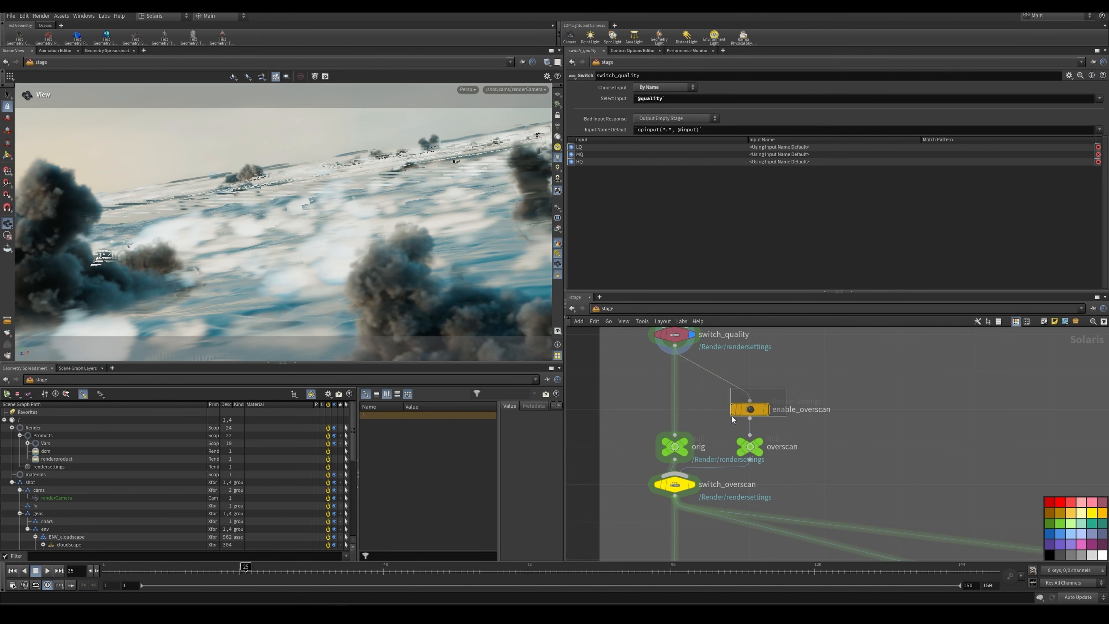
left_click(748, 408)
mouse_move(653, 119)
left_mouse_down()
mouse_move(638, 123)
mouse_move(649, 122)
left_mouse_up()
Step: Select switch_overscan and check how it chooses between the orig and overscan inputs
scroll(847, 433, "down", 4)
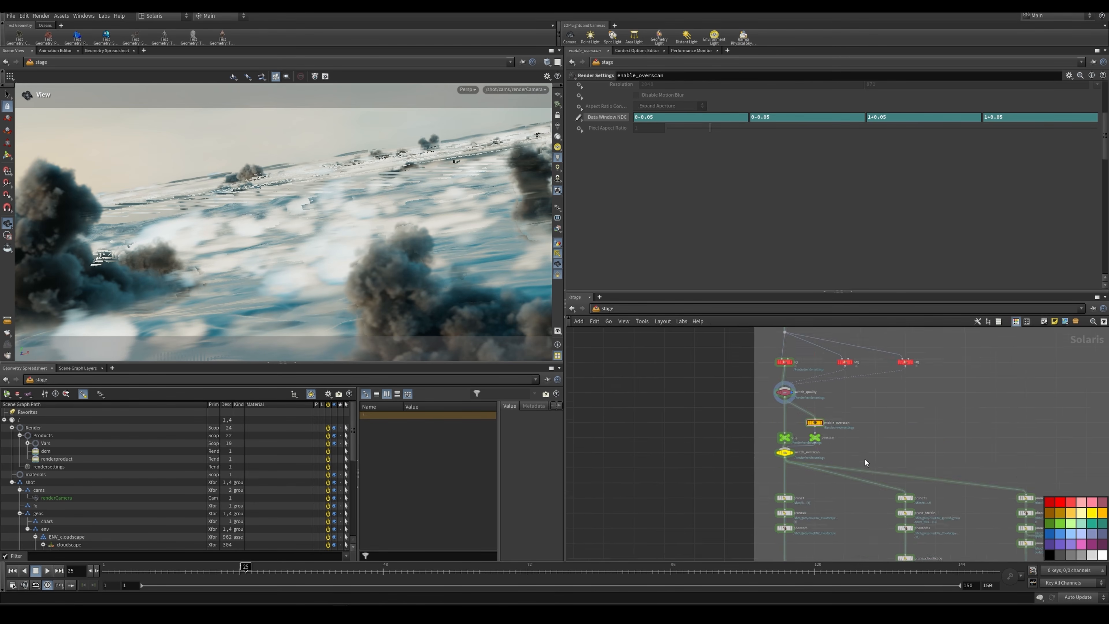
scroll(742, 407, "up", 3)
left_click(754, 399)
scroll(832, 413, "down", 3)
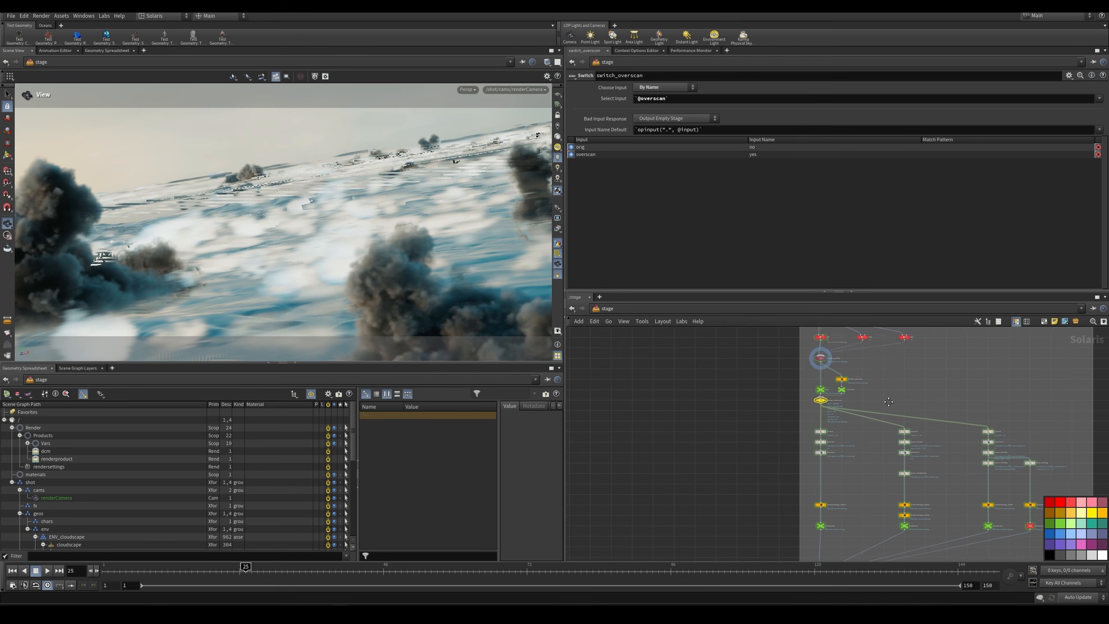
Step: Follow the network down to the render passes and select the envGround and envAtmos outputs in turn
scroll(839, 419, "up", 4)
middle_click_drag(844, 427, 776, 421)
scroll(781, 409, "down", 4)
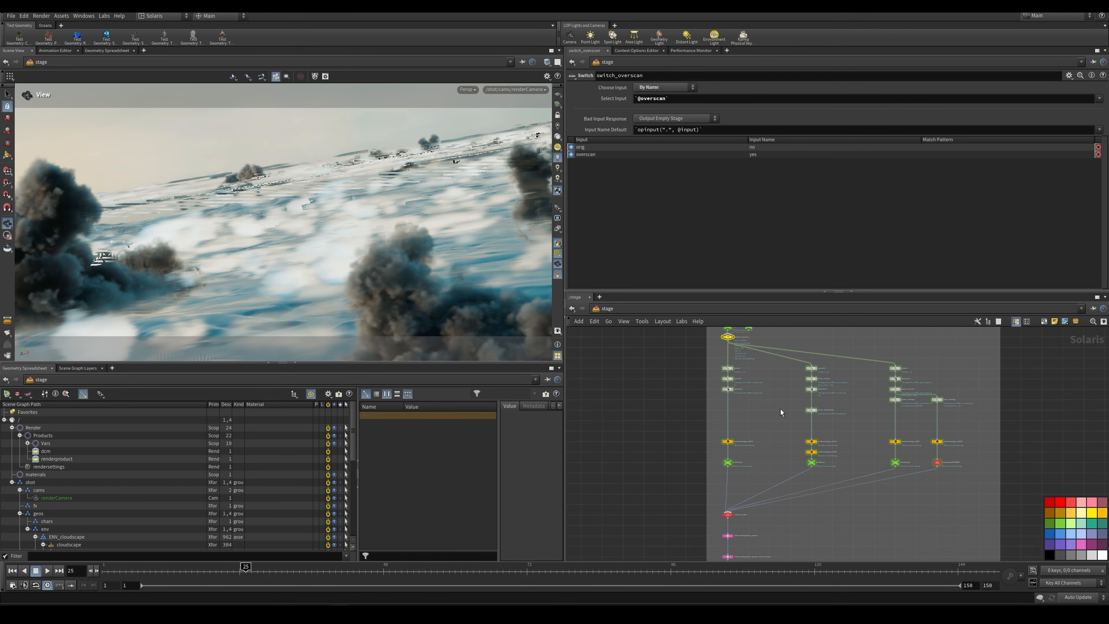
scroll(747, 414, "up", 4)
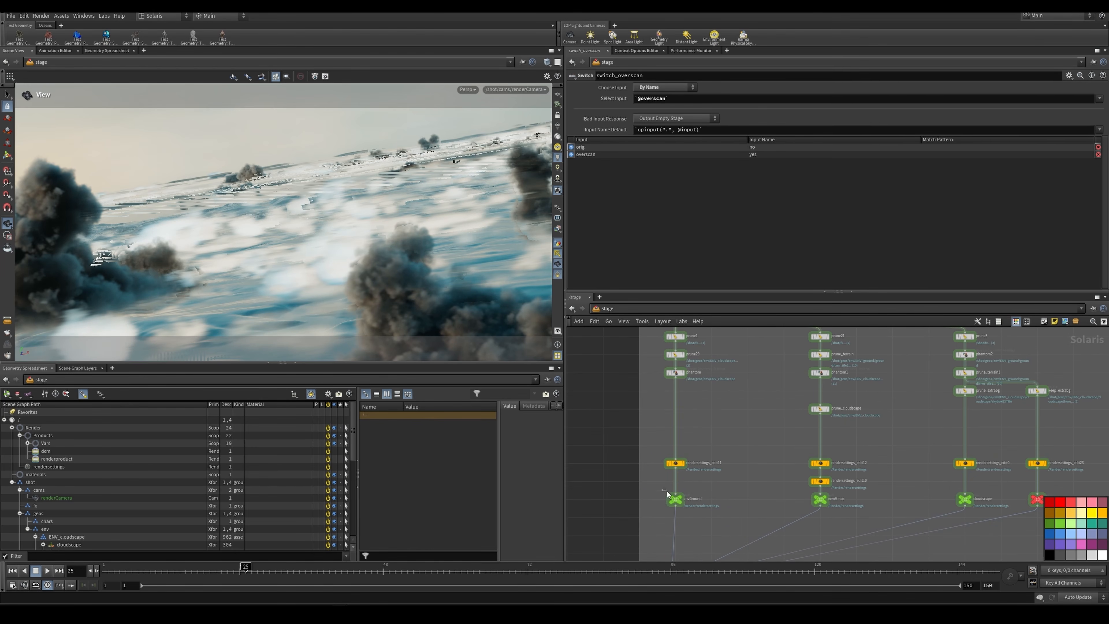
left_click(699, 501)
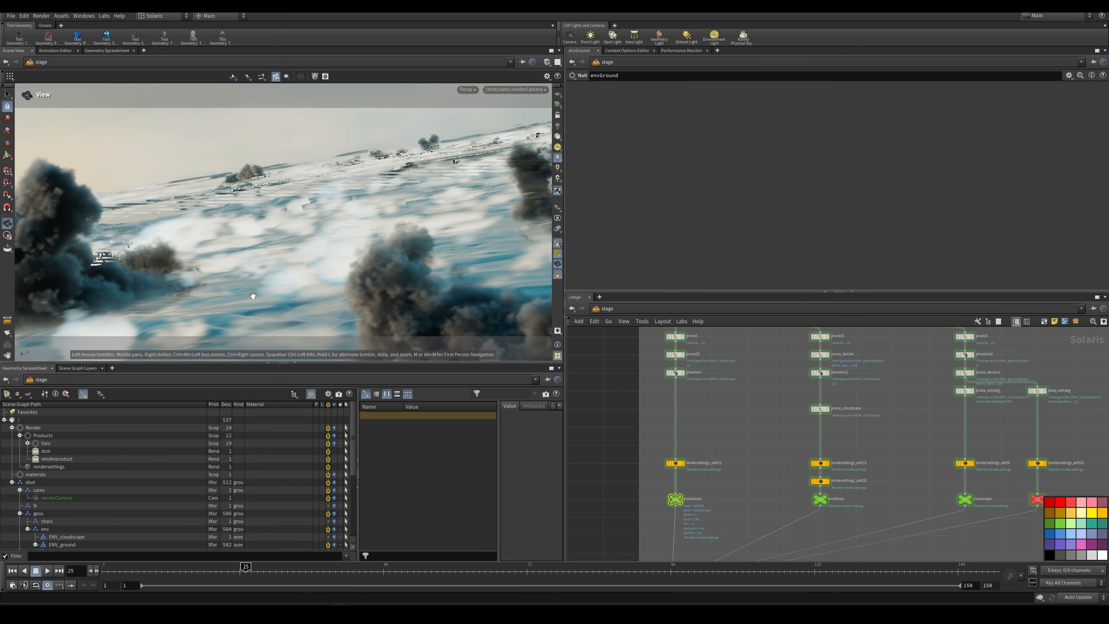
scroll(814, 495, "up", 2)
left_click(818, 497)
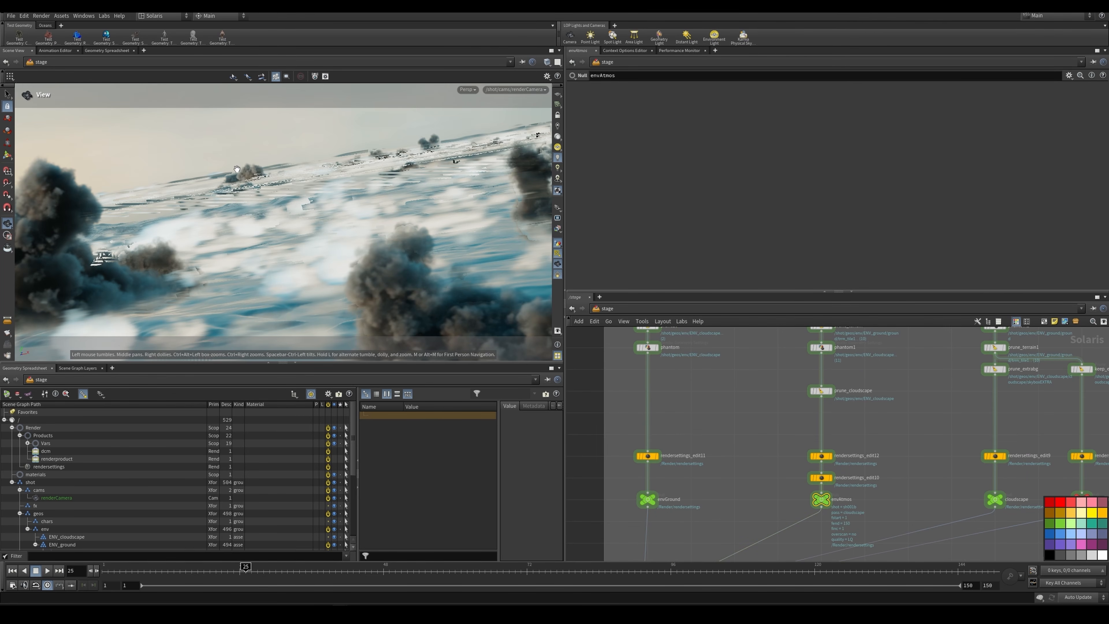
Step: Move across to the cloudscape passes and select the cloudscapeEXTRABG output
scroll(904, 415, "down", 3)
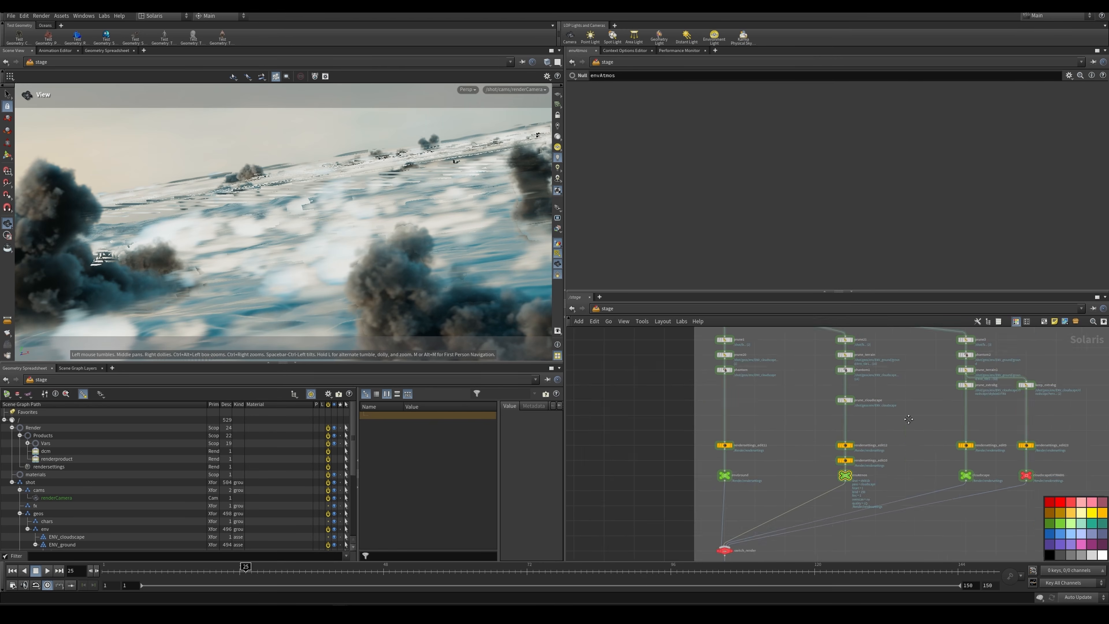
middle_click_drag(964, 461, 859, 422)
scroll(859, 423, "up", 3)
left_click_drag(829, 423, 965, 452)
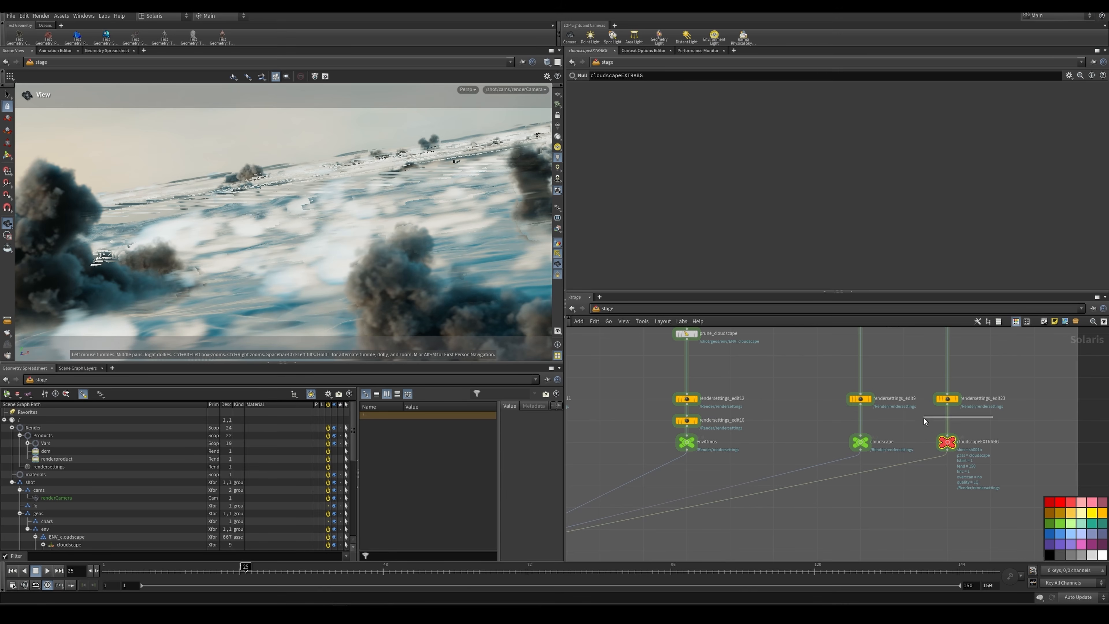
Step: Return to the top of the envGround branch, review prune1's target primitives and display prune20
scroll(917, 422, "down", 3)
middle_click_drag(917, 422, 935, 454)
scroll(894, 416, "up", 2)
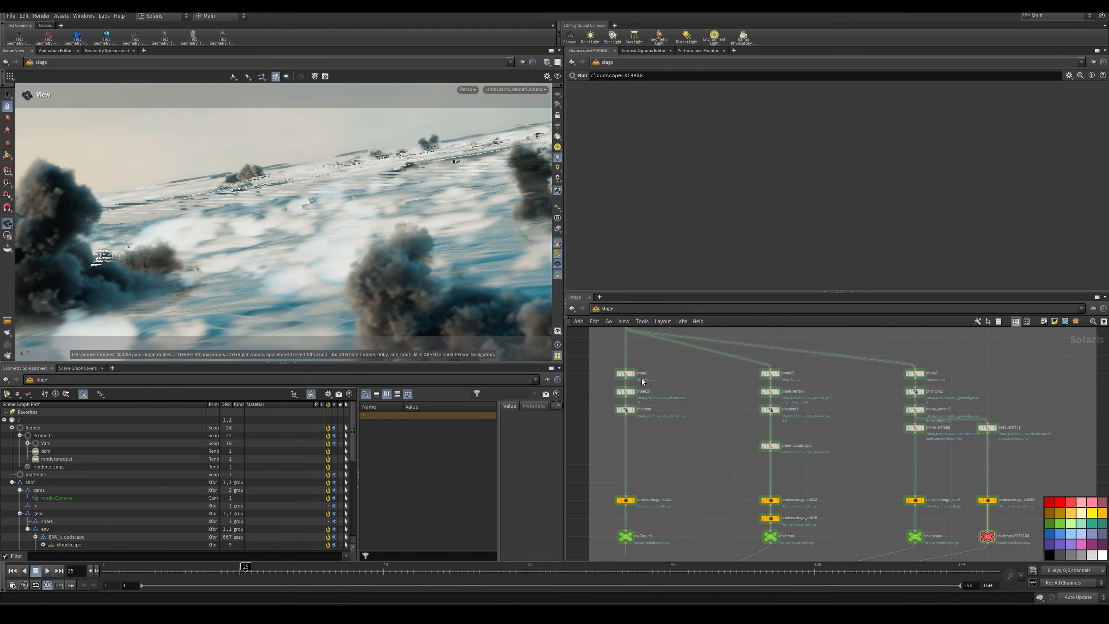
scroll(640, 375, "up", 3)
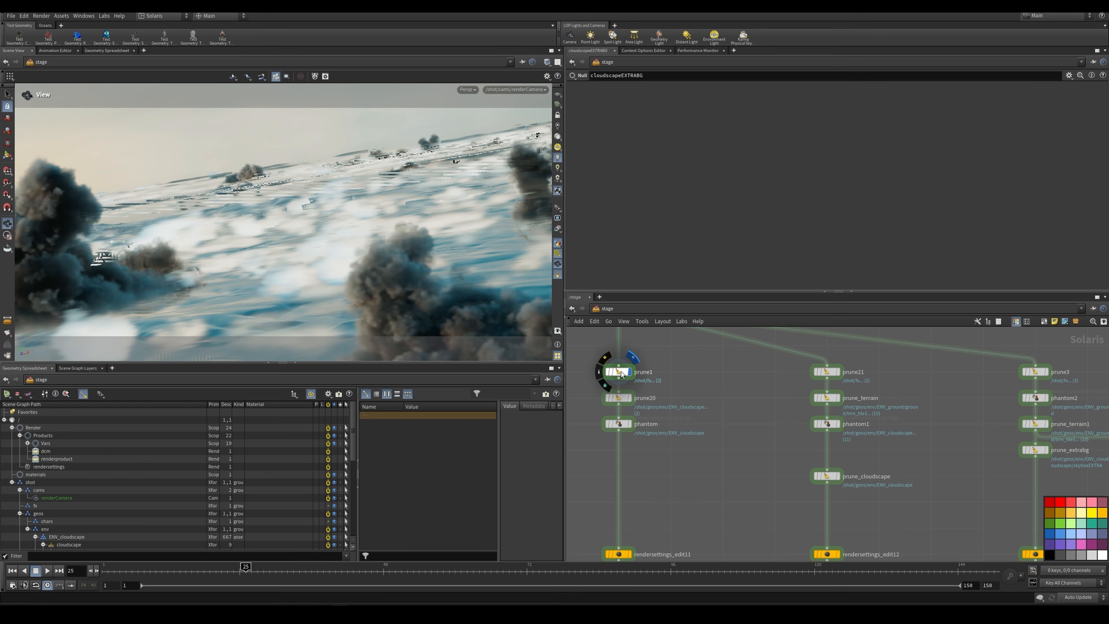
left_click_drag(592, 353, 646, 430)
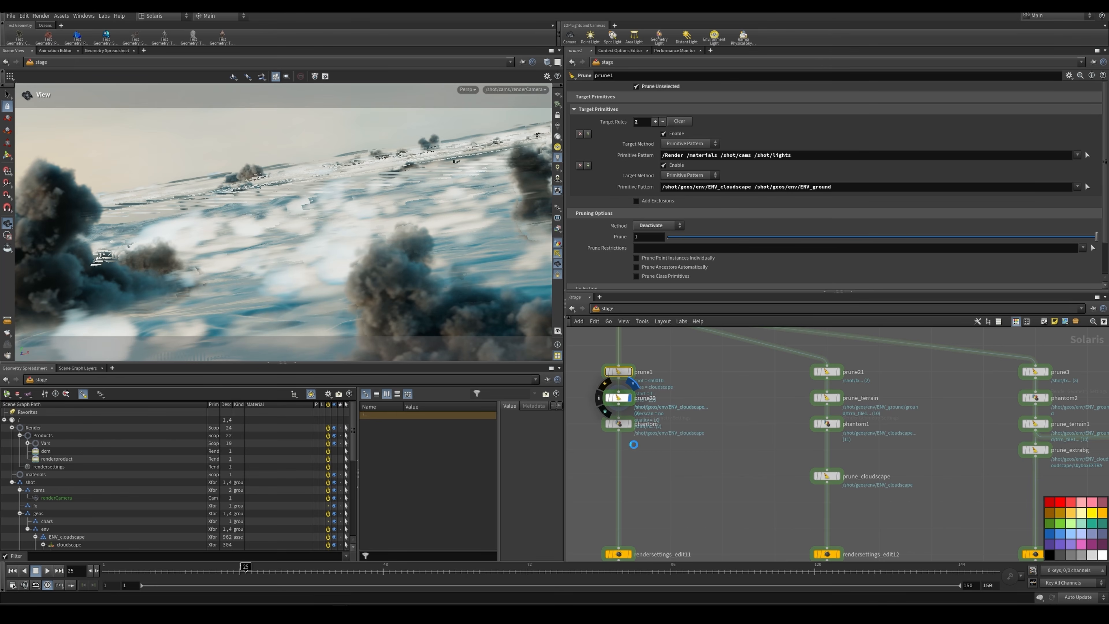
Step: Select the phantom node below prune20 and review its target primitives and render geometry settings
left_click(648, 436)
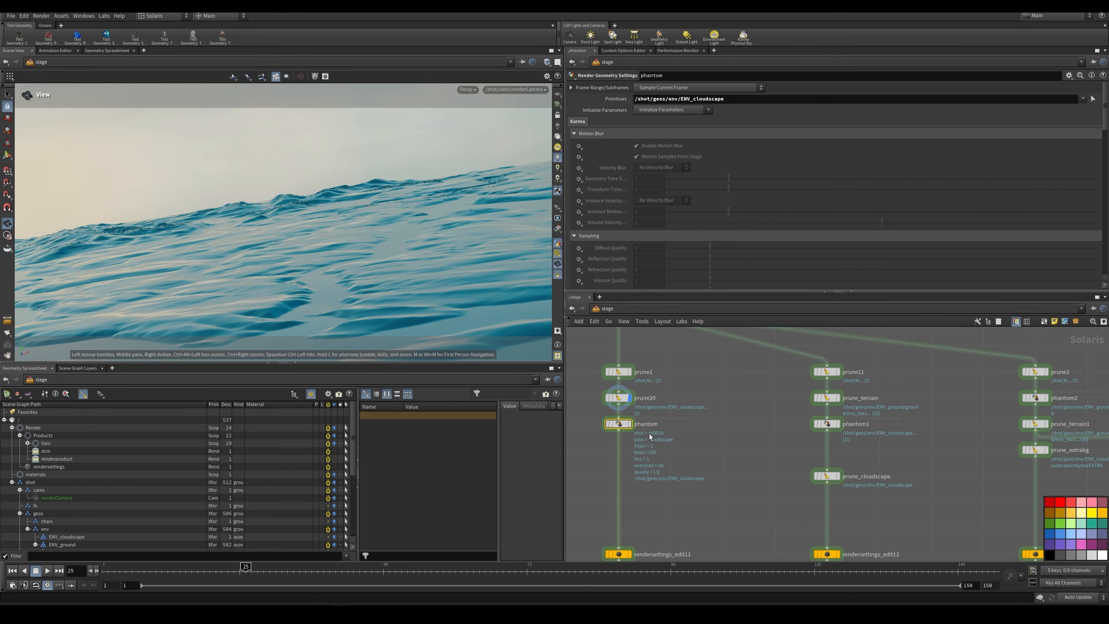
middle_click_drag(675, 425, 711, 397)
scroll(690, 387, "up", 3)
scroll(679, 431, "down", 3)
middle_click_drag(682, 432, 713, 399)
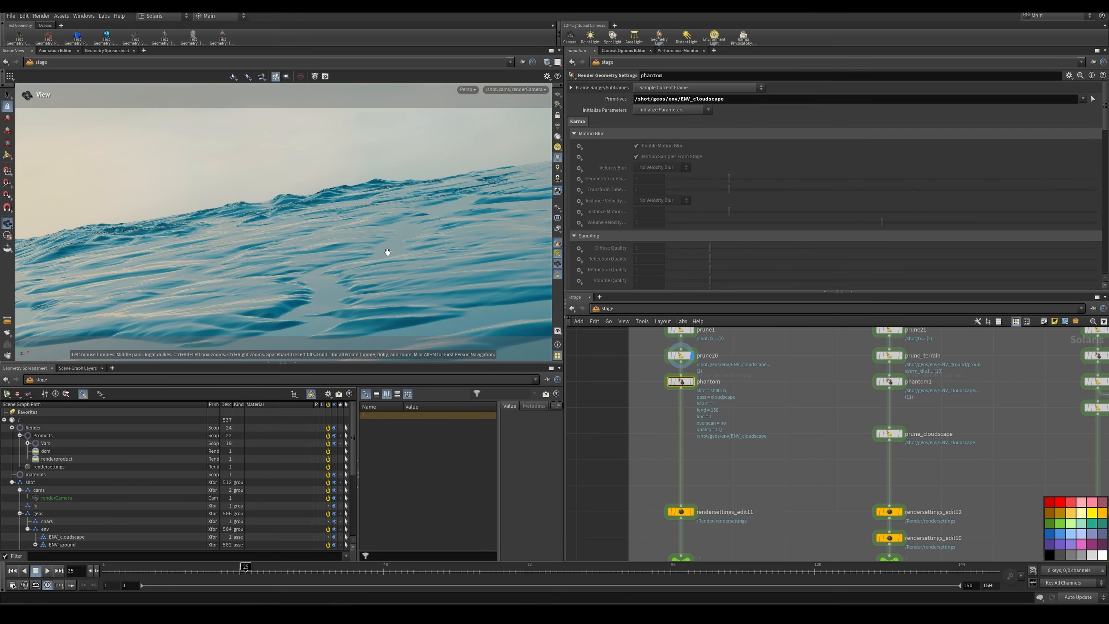
Step: Select rendersettings_edit11 below the phantom node and review its Karma path traced samples
mouse_move(696, 387)
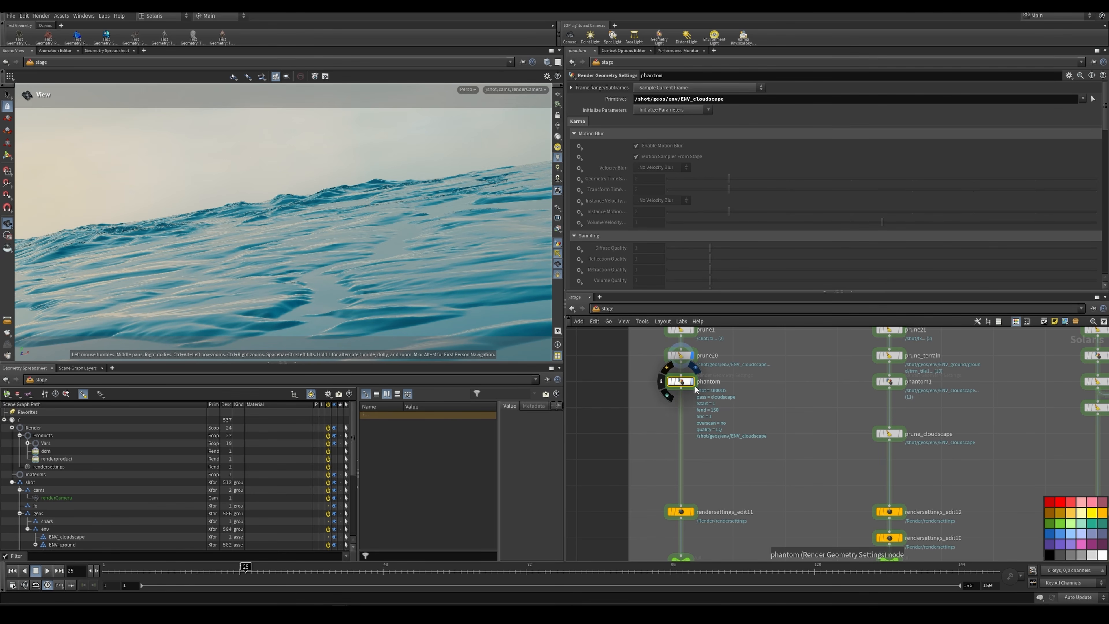
scroll(705, 449, "down", 2)
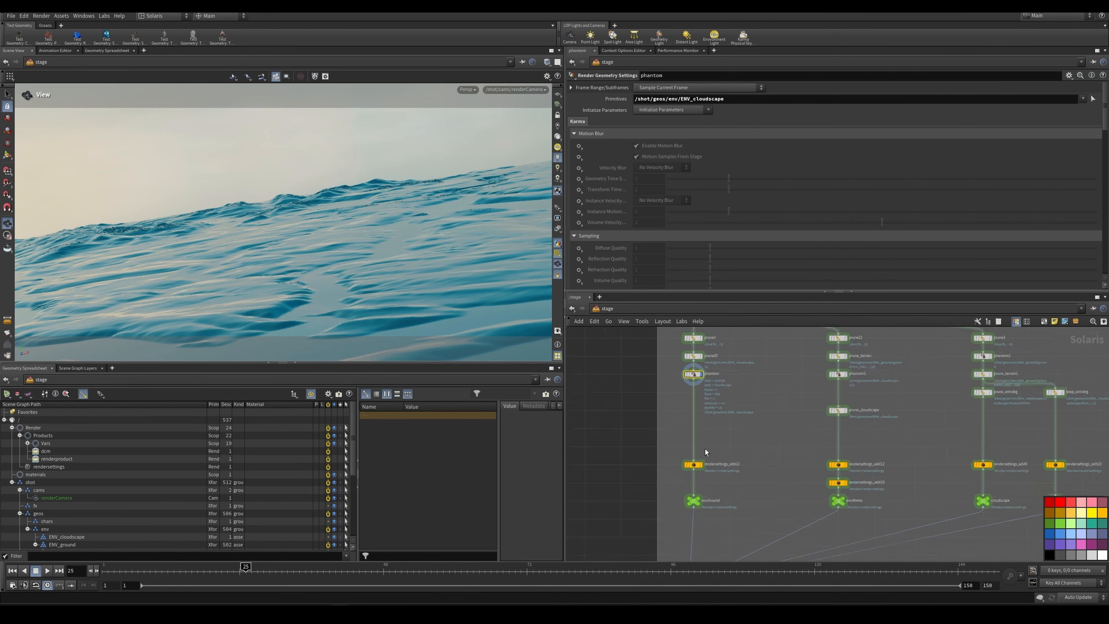
left_click_drag(707, 450, 672, 486)
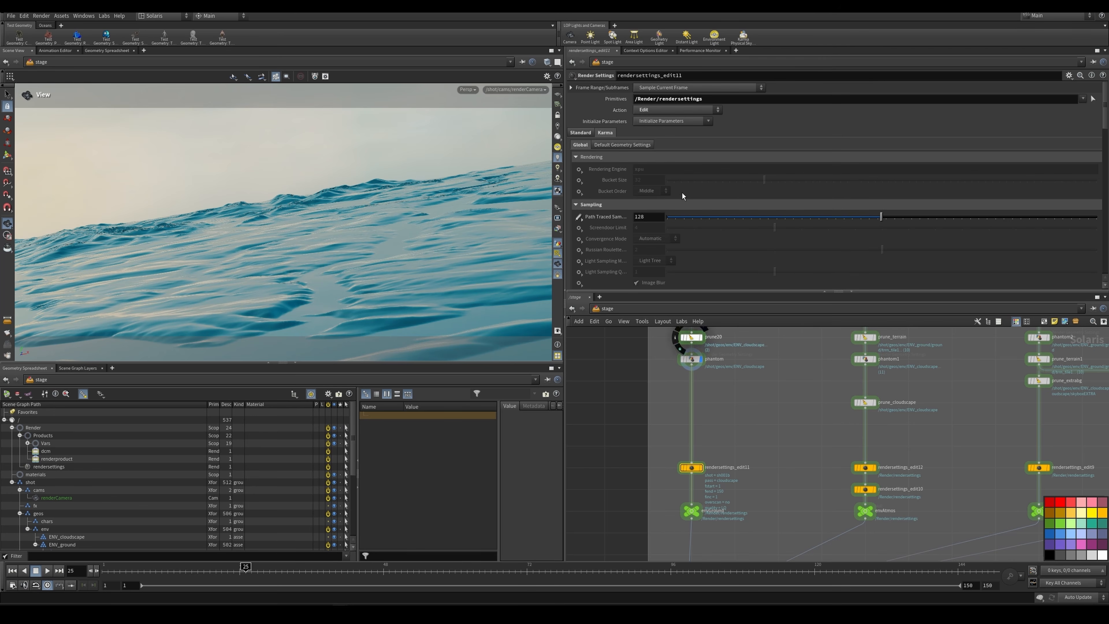
scroll(723, 503, "up", 2)
scroll(697, 434, "down", 3)
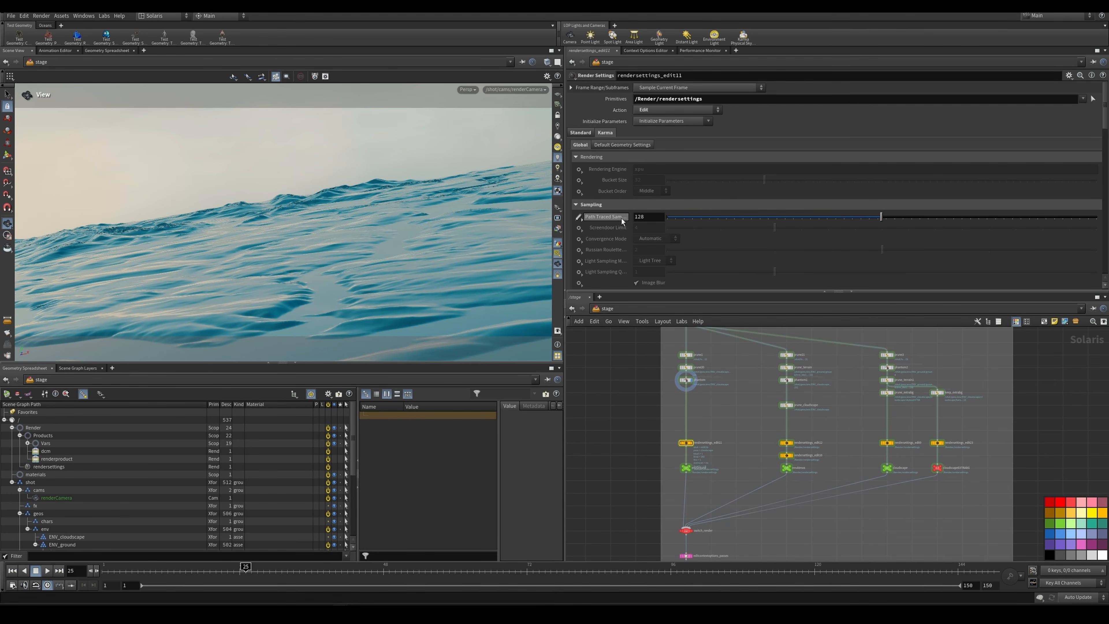
Step: Select the LQ Karma render settings above the passes and compare its path traced samples with those of rendersettings_edit11
middle_click_drag(688, 332, 686, 386)
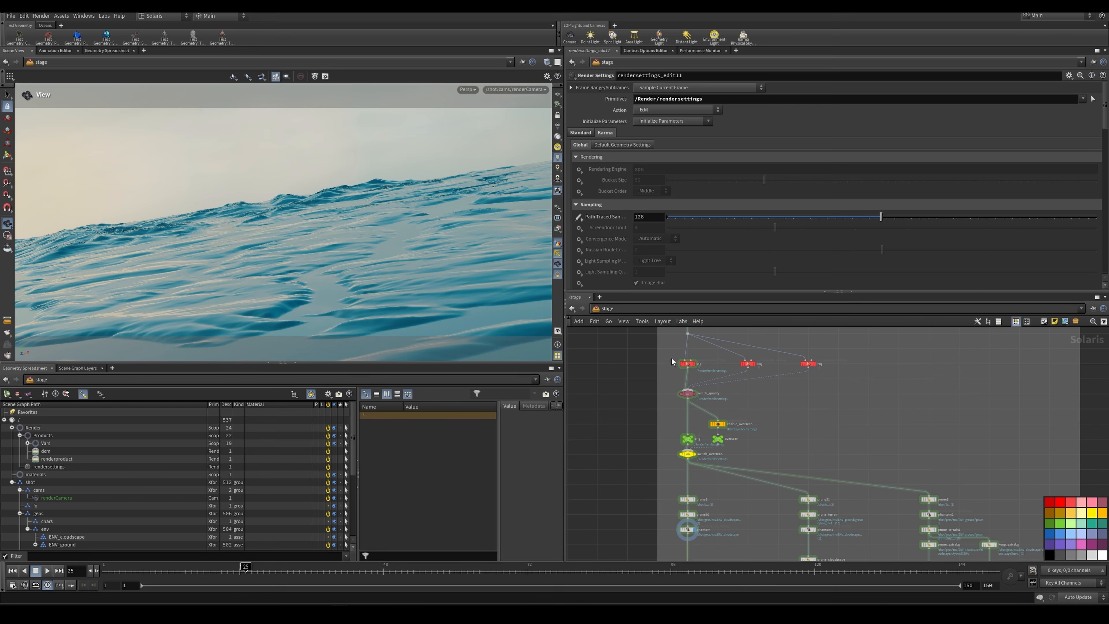
left_click(687, 364)
scroll(701, 371, "down", 3)
scroll(710, 437, "up", 2)
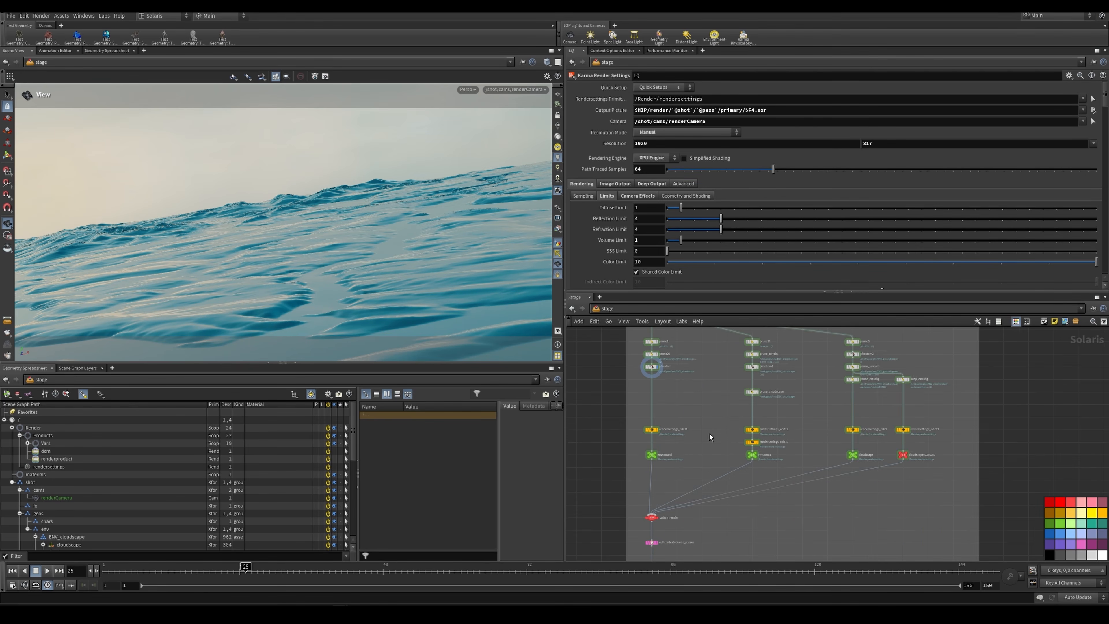
scroll(694, 425, "up", 2)
left_click(633, 432)
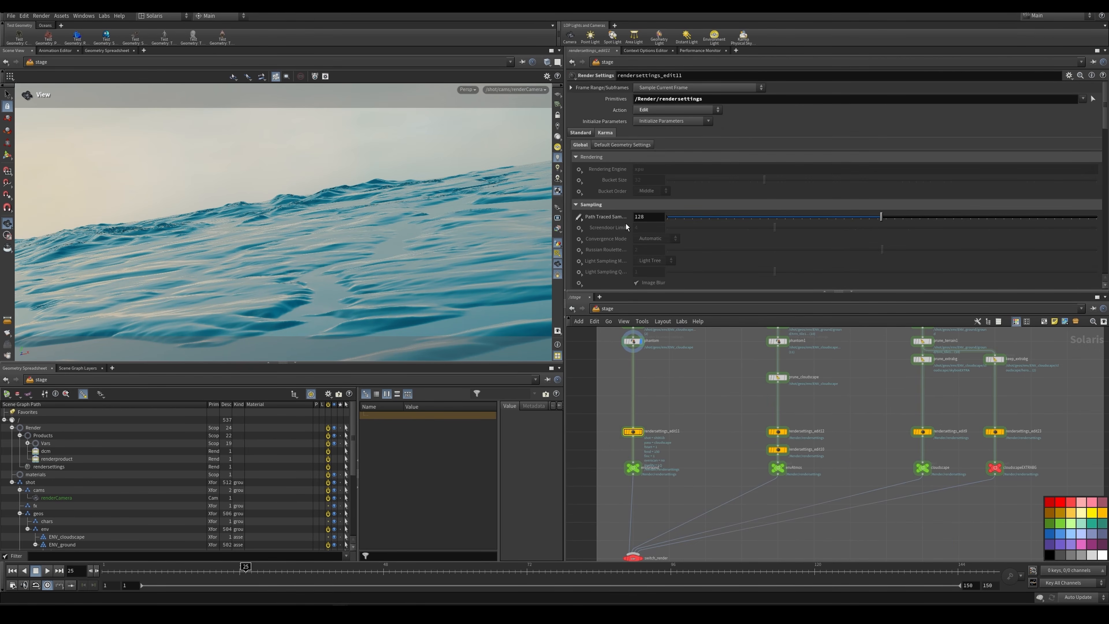
left_click(642, 217)
mouse_move(628, 218)
Step: Select the three quality render settings nodes above the quality switch together and review their shared settings
mouse_move(626, 436)
scroll(674, 385, "down", 4)
middle_click_drag(674, 384, 663, 460)
left_click_drag(734, 341, 633, 351)
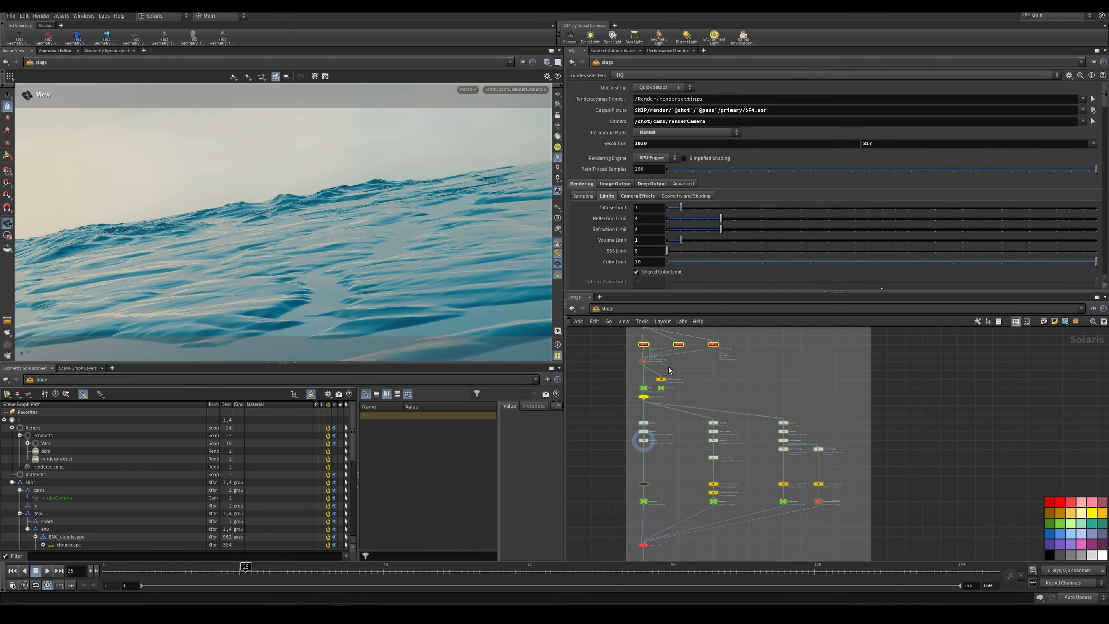
scroll(666, 499, "up", 3)
scroll(648, 460, "down", 2)
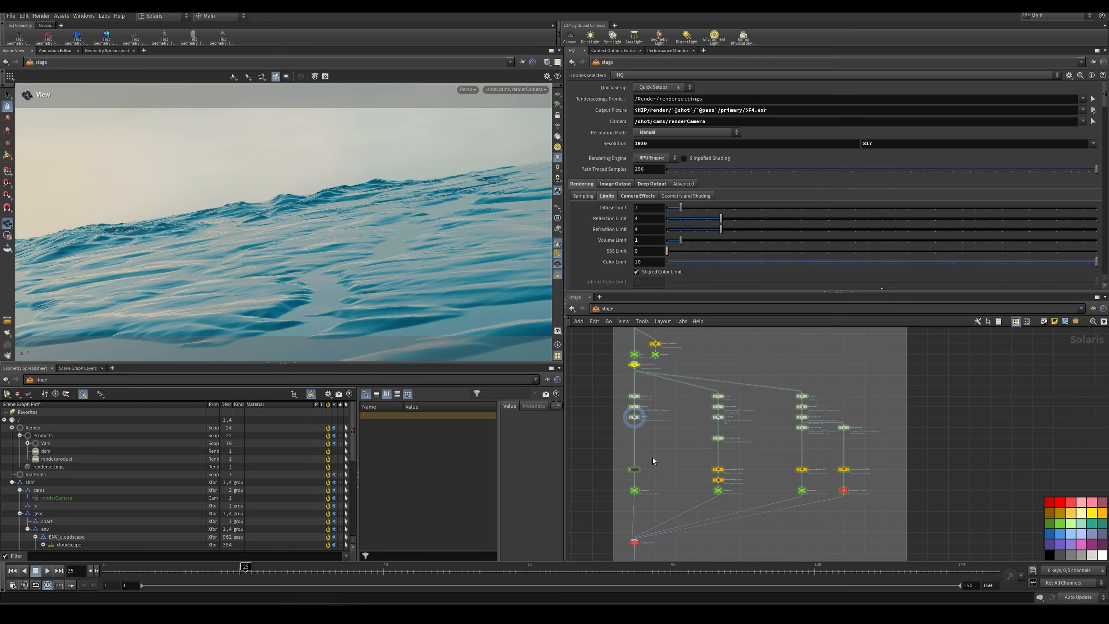
Step: Select and display prune_cloudscape on the envAtmos branch, and review its target primitive pattern
scroll(654, 458, "down", 1)
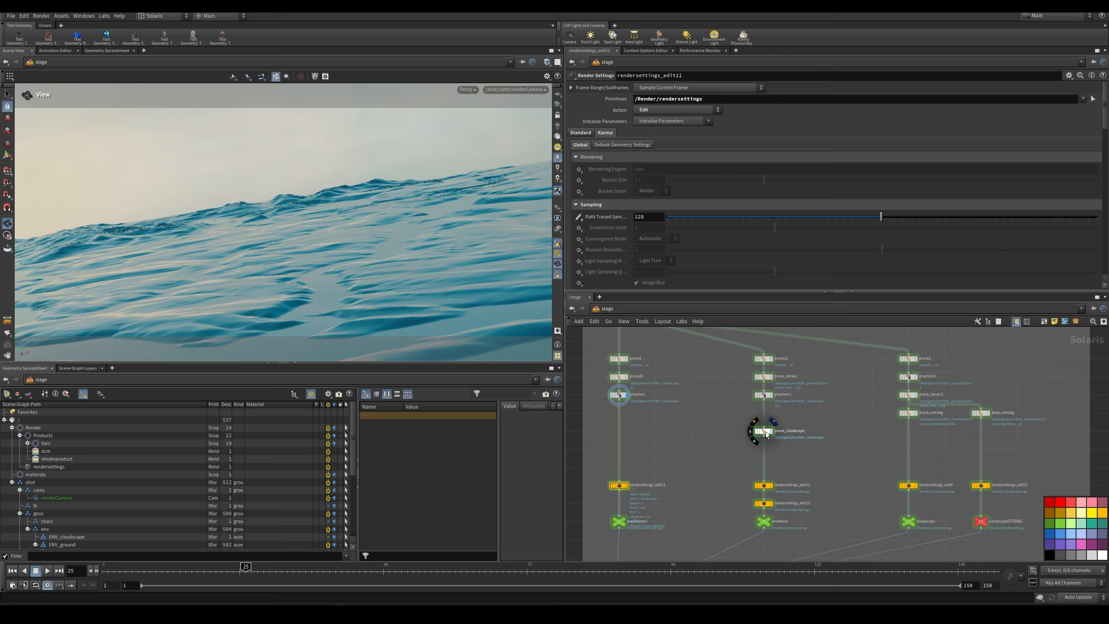
left_click(764, 429)
left_click(765, 431)
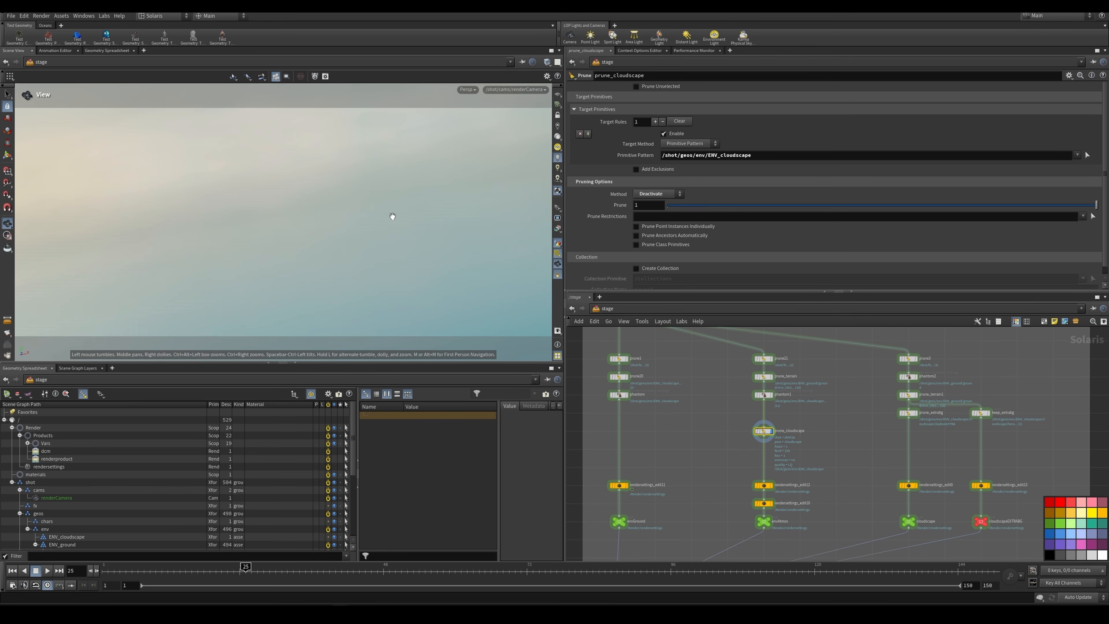
scroll(107, 500, "down", 5)
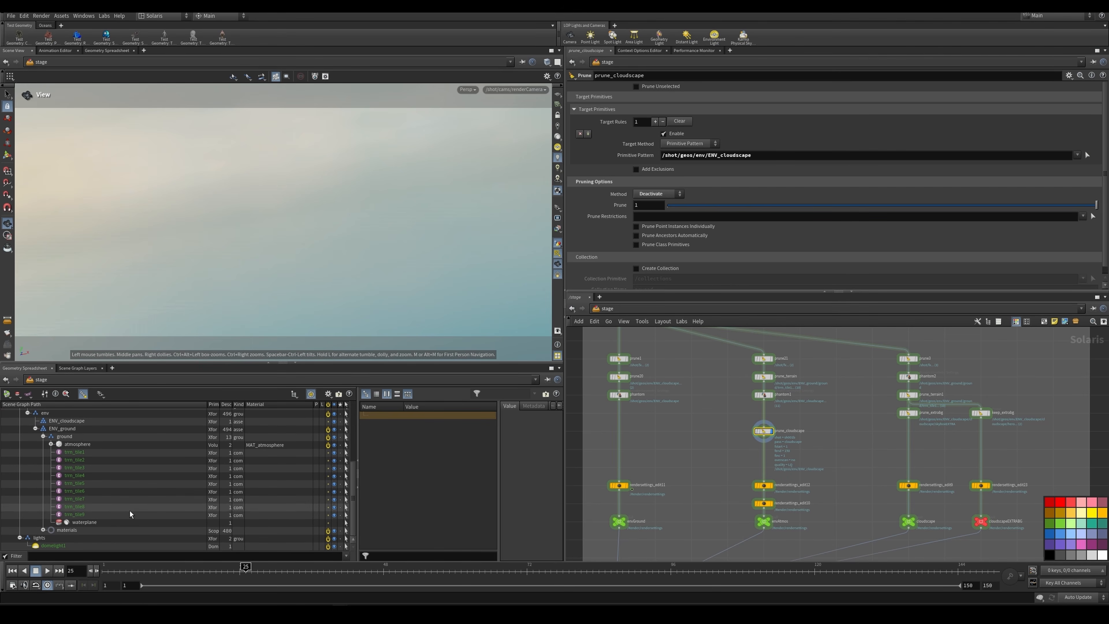
Step: Select ENV_cloudscape in the scene graph, and collapse and re-expand the ground primitive under ENV_ground to inspect its contents
middle_click_drag(749, 499, 701, 444)
scroll(748, 450, "up", 3)
scroll(726, 420, "down", 2)
scroll(157, 458, "up", 1)
left_click(302, 443)
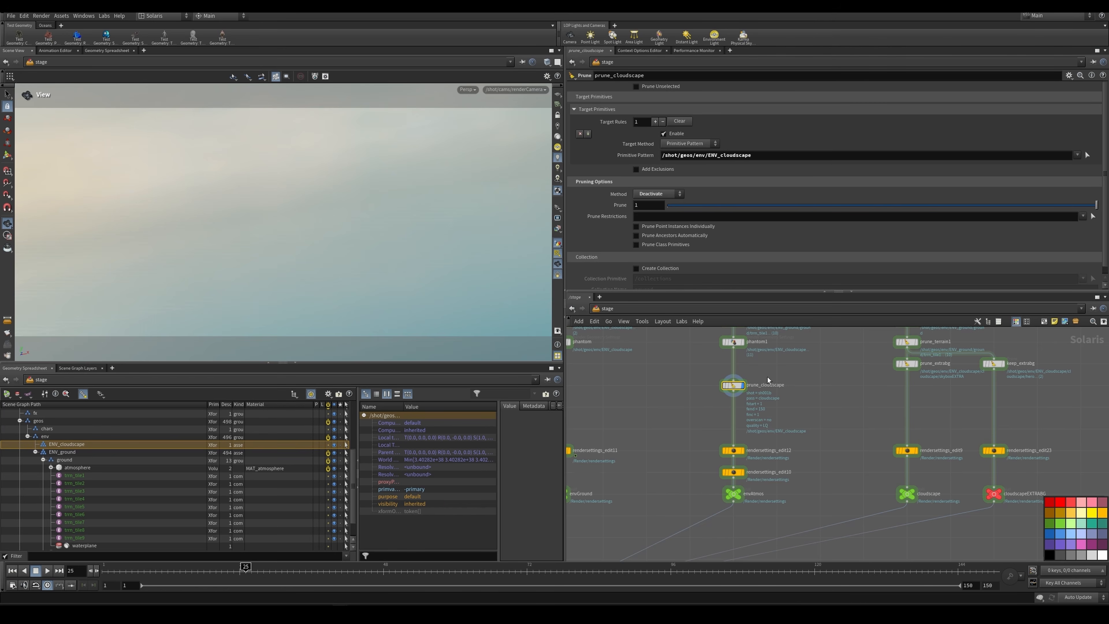
middle_click_drag(767, 378, 789, 385)
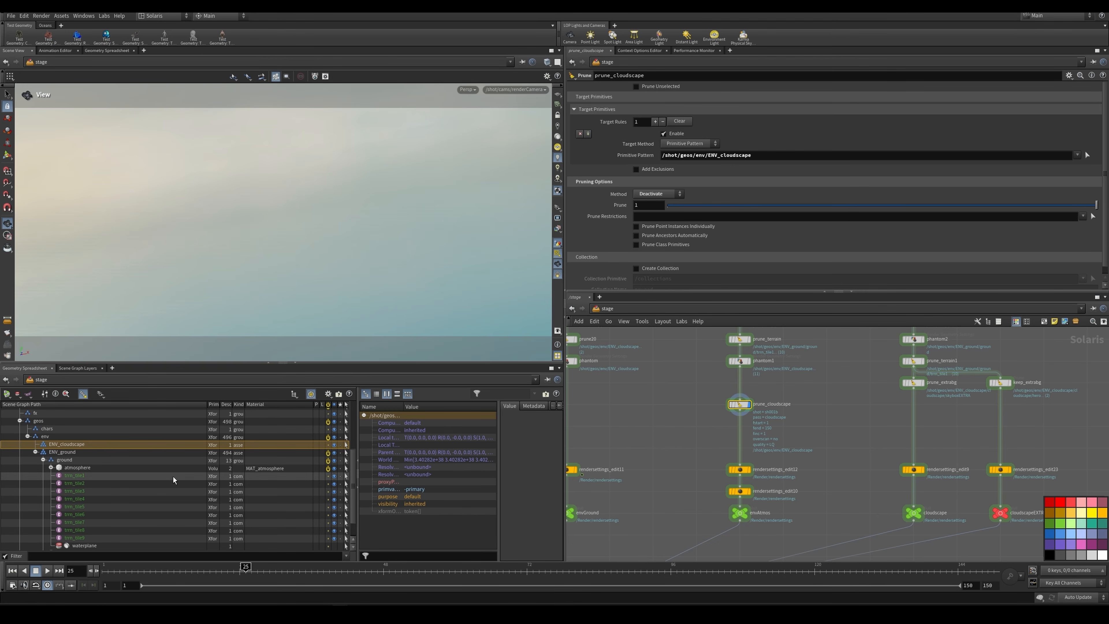
left_click(43, 460)
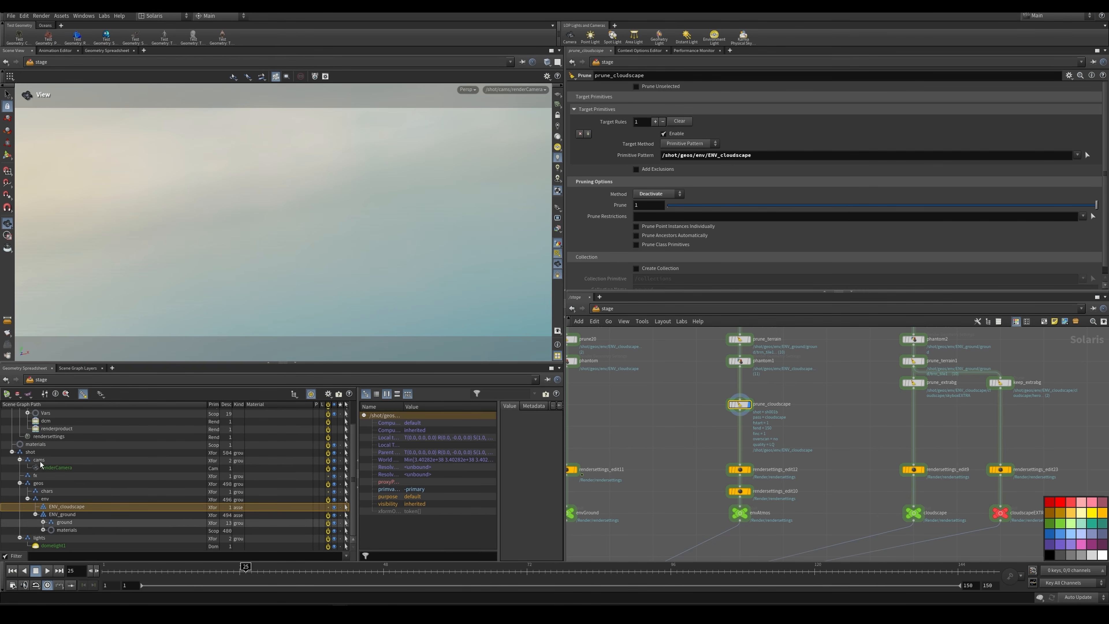
left_click(43, 523)
scroll(61, 517, "down", 4)
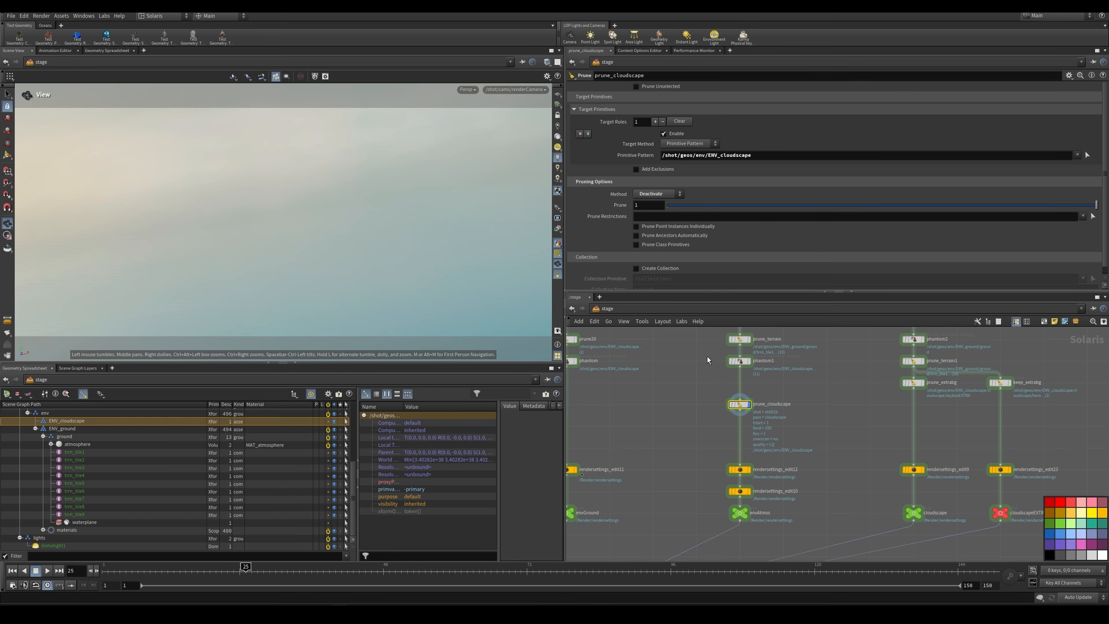
Step: Display the envAtmos output and review the volume step rate in rendersettings_edit12's default geometry settings
scroll(750, 471, "up", 5)
left_click(752, 471)
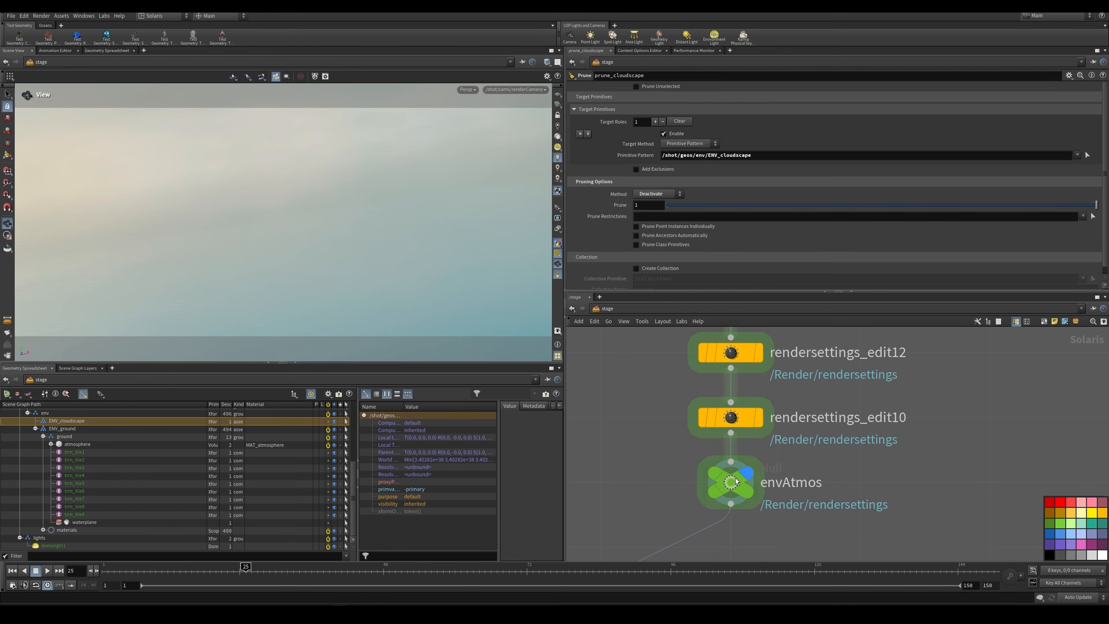
left_click(716, 355)
scroll(689, 235, "down", 1)
scroll(689, 236, "down", 3)
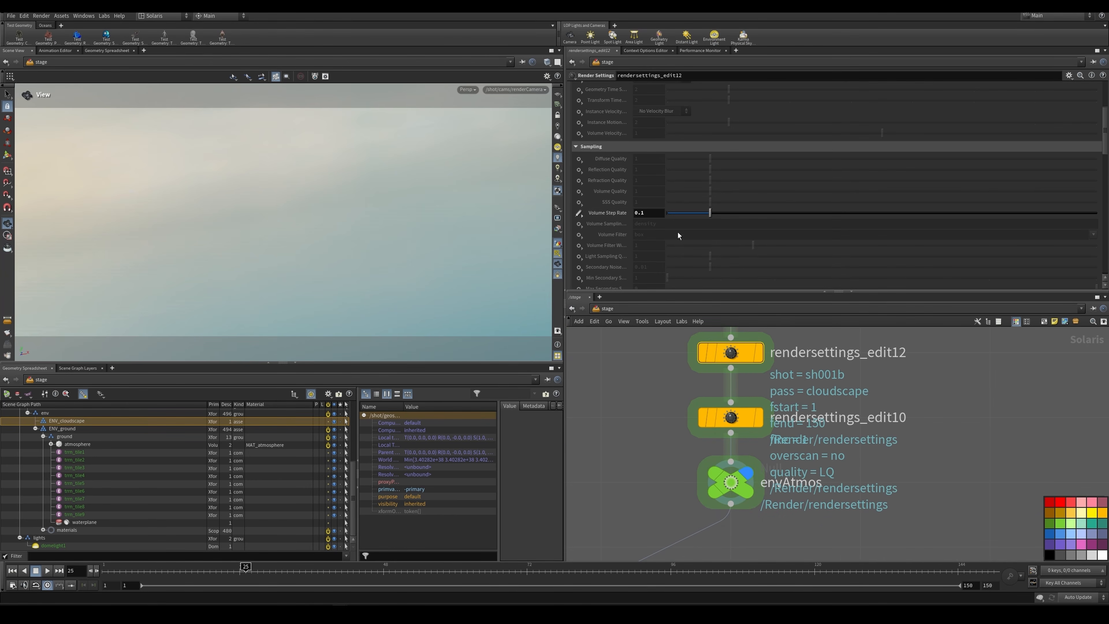
left_click(633, 213)
key("Return")
Step: Review rendersettings_edit10's path traced samples and select it together with rendersettings_edit12
left_click(716, 417)
scroll(633, 163, "up", 5)
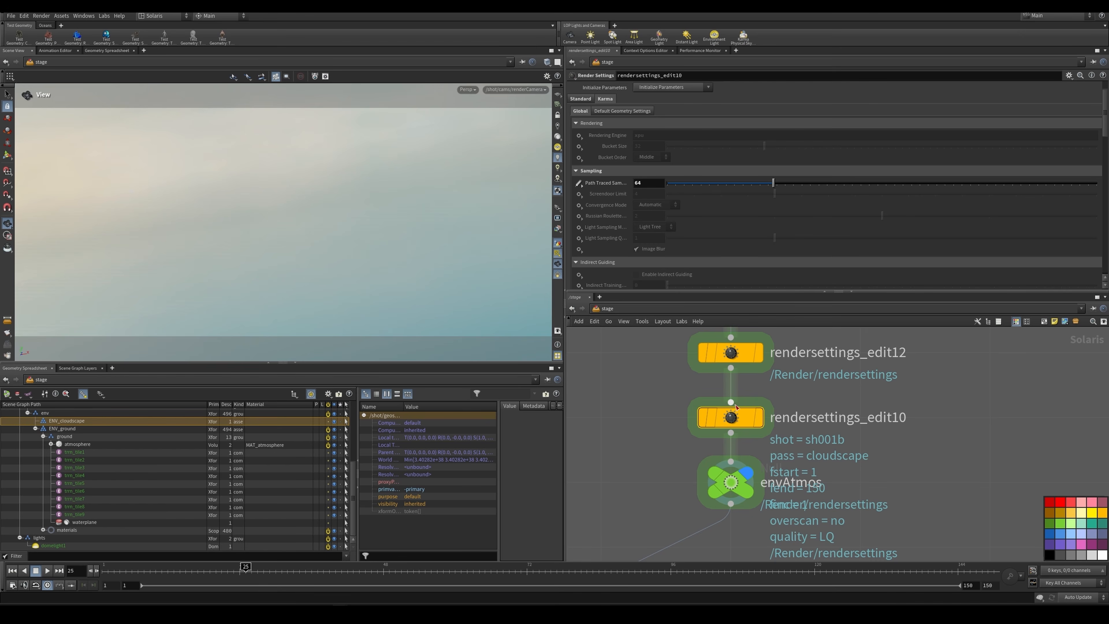
left_click_drag(685, 355, 937, 436, "shift")
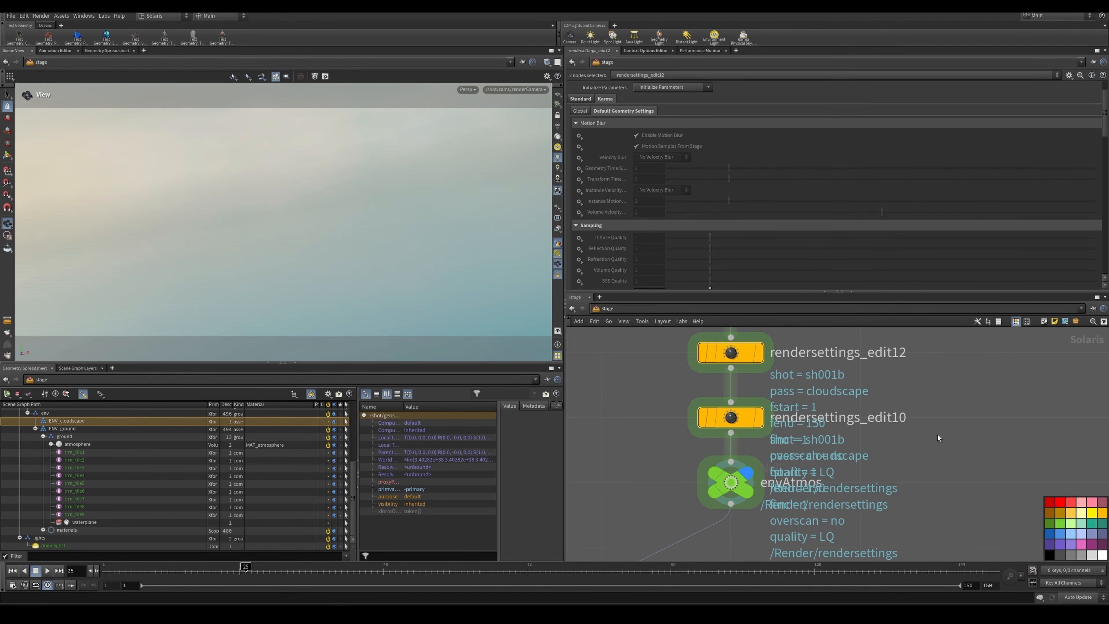
Step: Select the envAtmos output, preview it in the viewport with Karma XPU, and return the viewport to Houdini GL
left_click(738, 484)
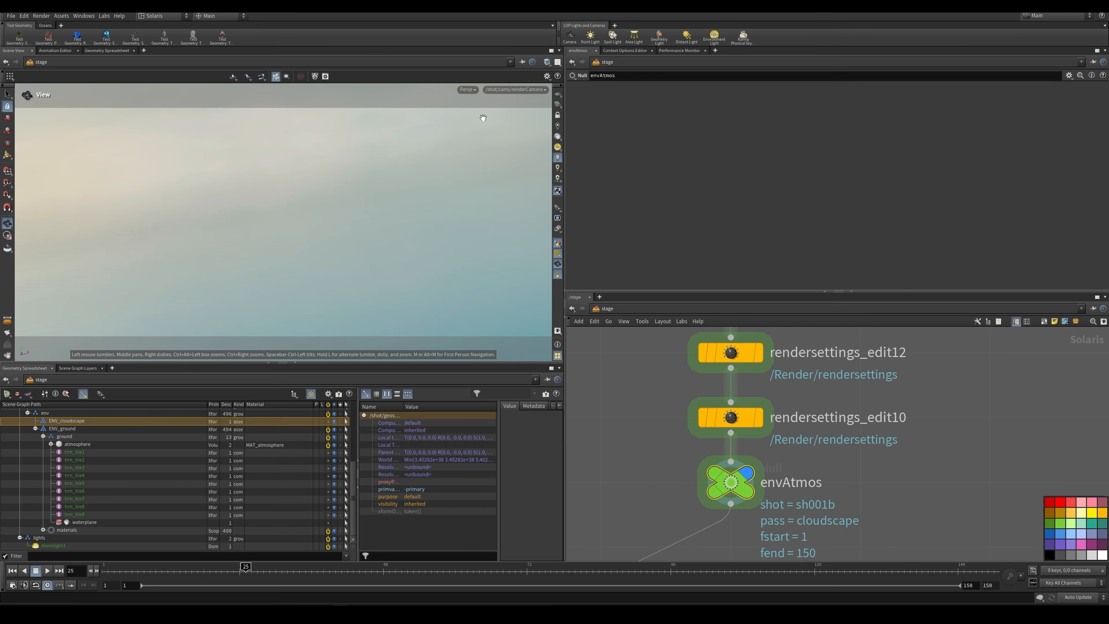
left_click(472, 91)
left_click(508, 90)
left_click(527, 90)
left_click(527, 101)
left_click(469, 90)
left_click(478, 140)
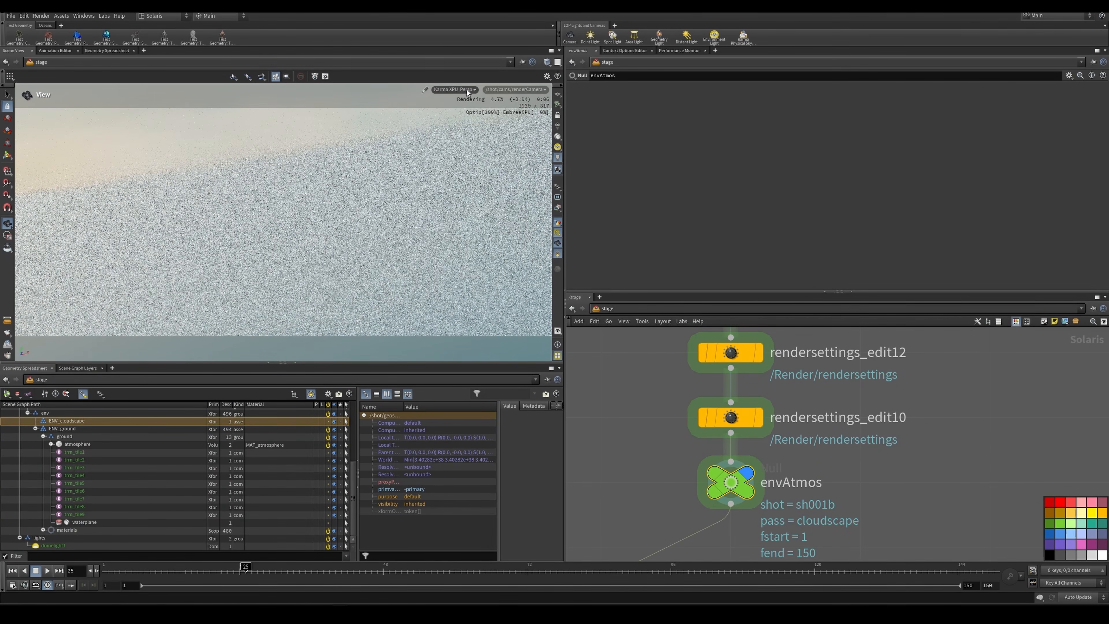
left_click(467, 89)
left_click(466, 121)
Step: Select and display prune_extrabg on the cloudscape branch, and inspect its target primitive and the scene graph
scroll(919, 393, "down", 5)
scroll(793, 437, "up", 3)
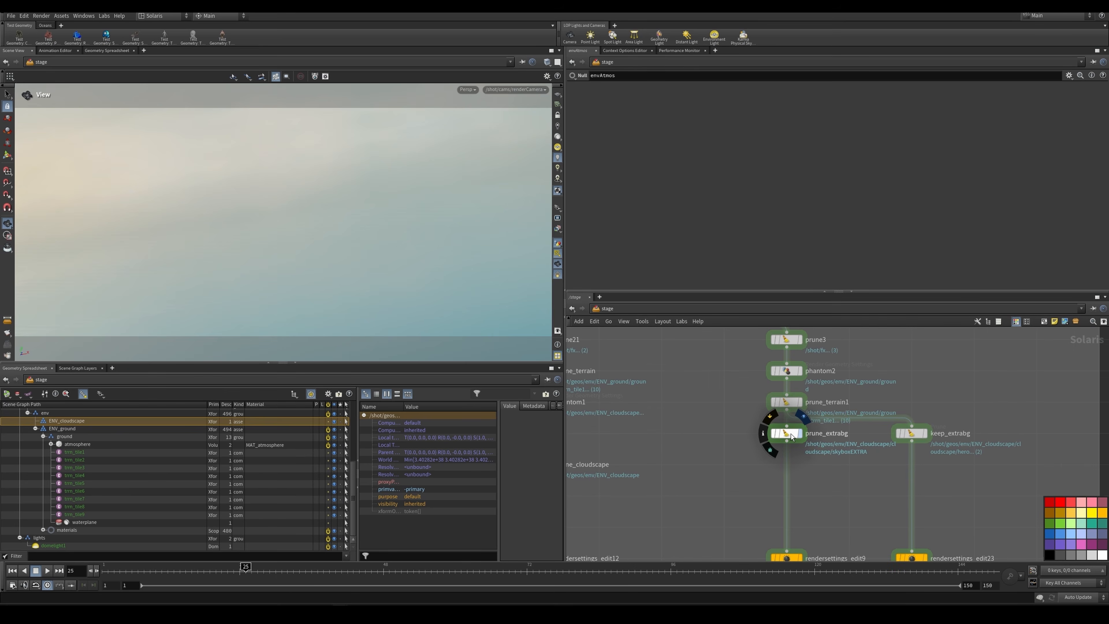
left_click(793, 436)
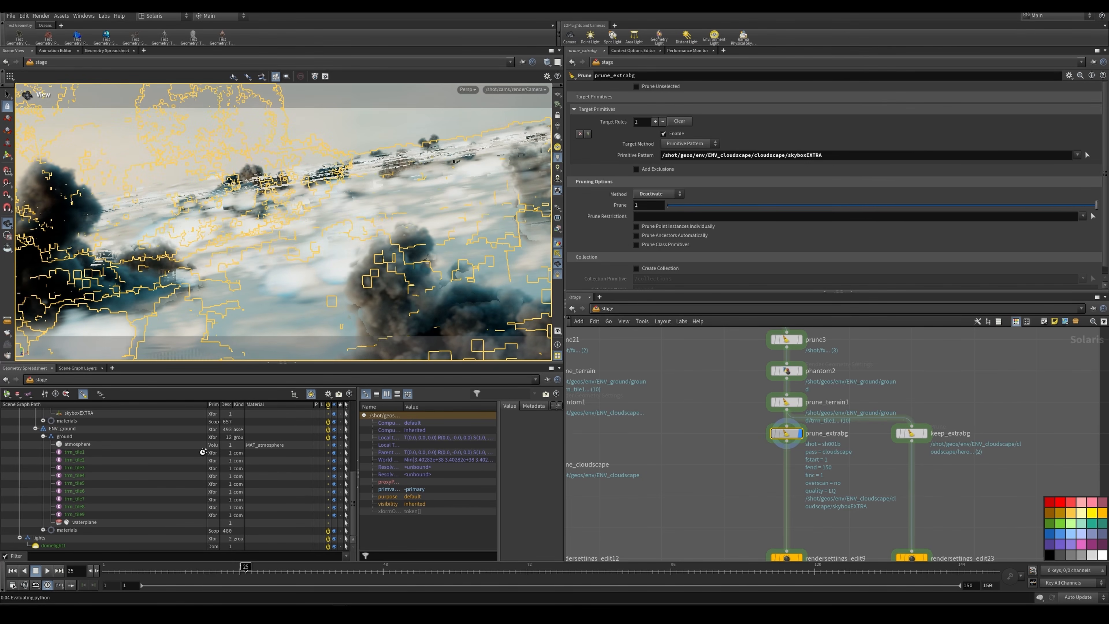
scroll(793, 482, "down", 1)
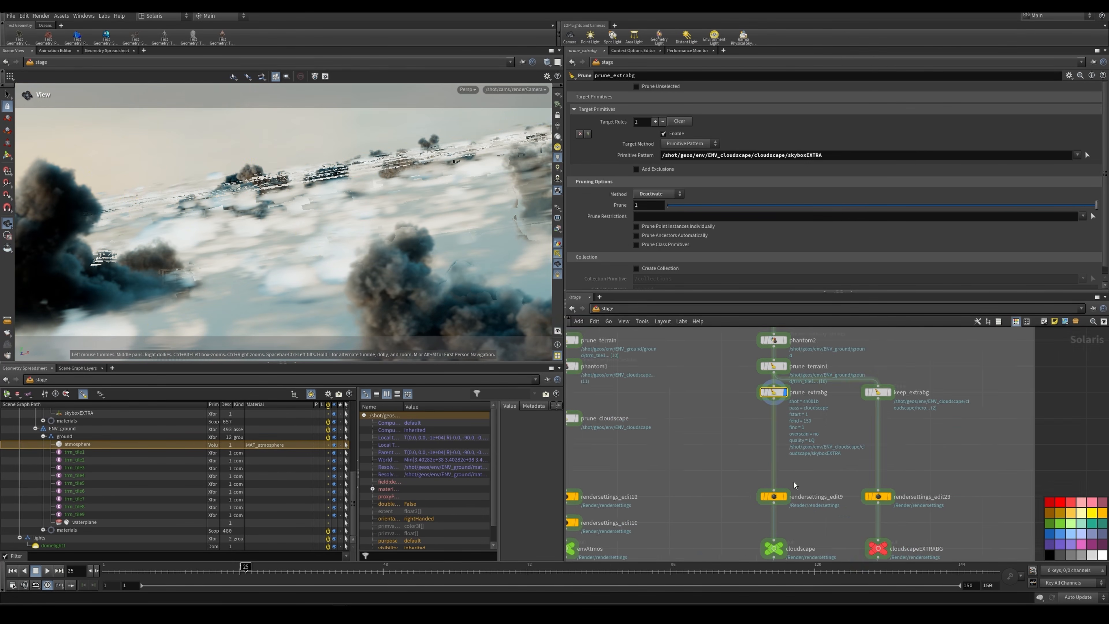
Step: Select rendersettings_edit9 above the cloudscape output and review its Karma path traced samples
scroll(794, 481, "up", 3)
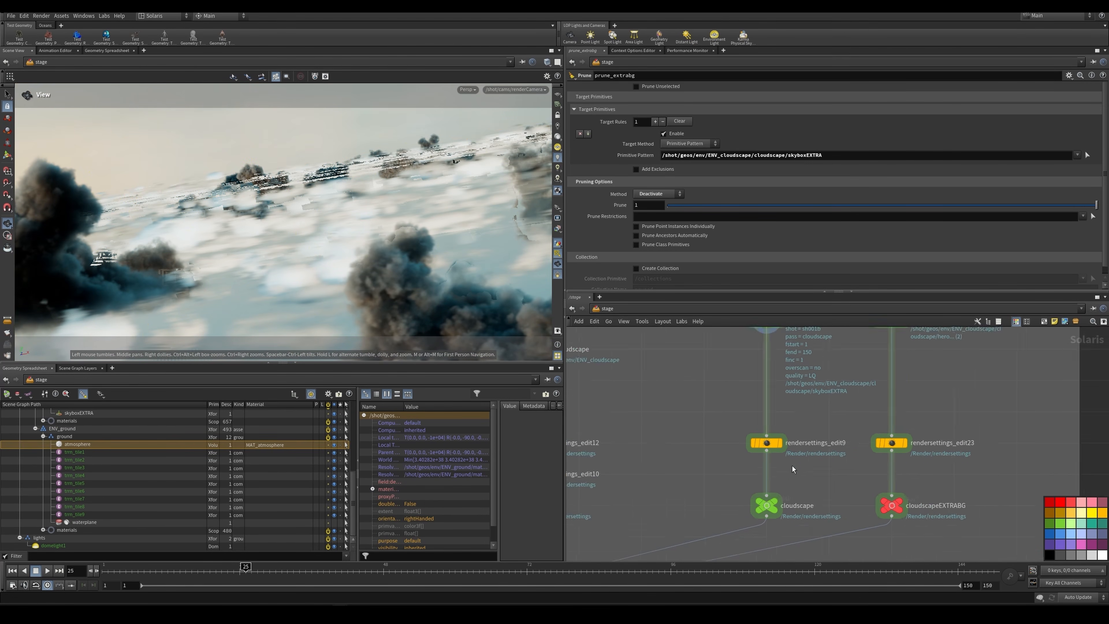
left_click(771, 435)
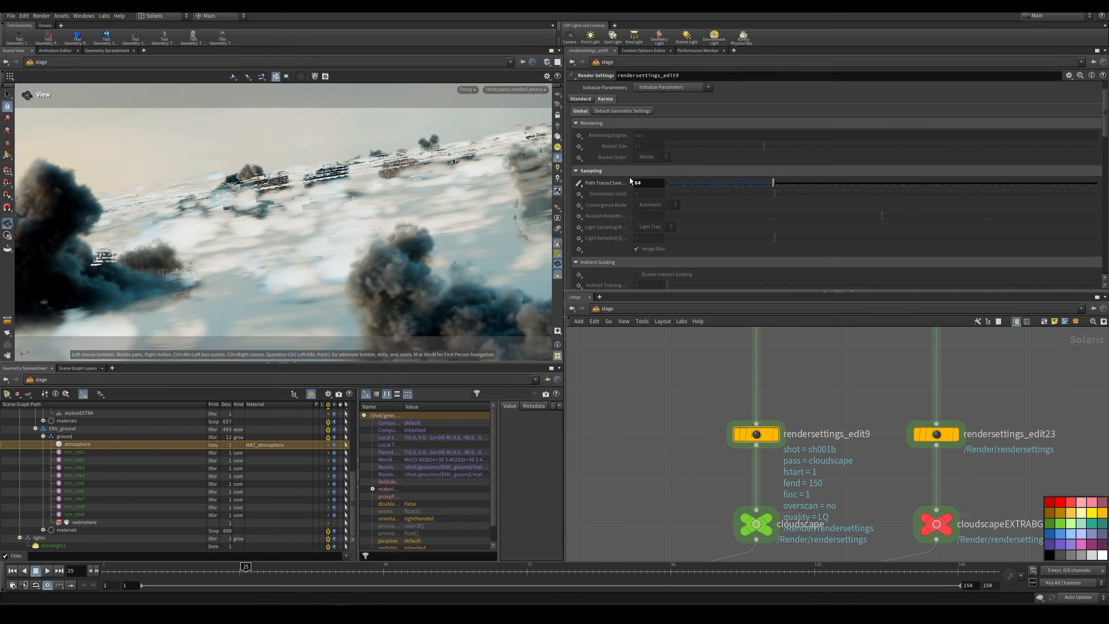
double_click(642, 182)
scroll(845, 411, "down", 3)
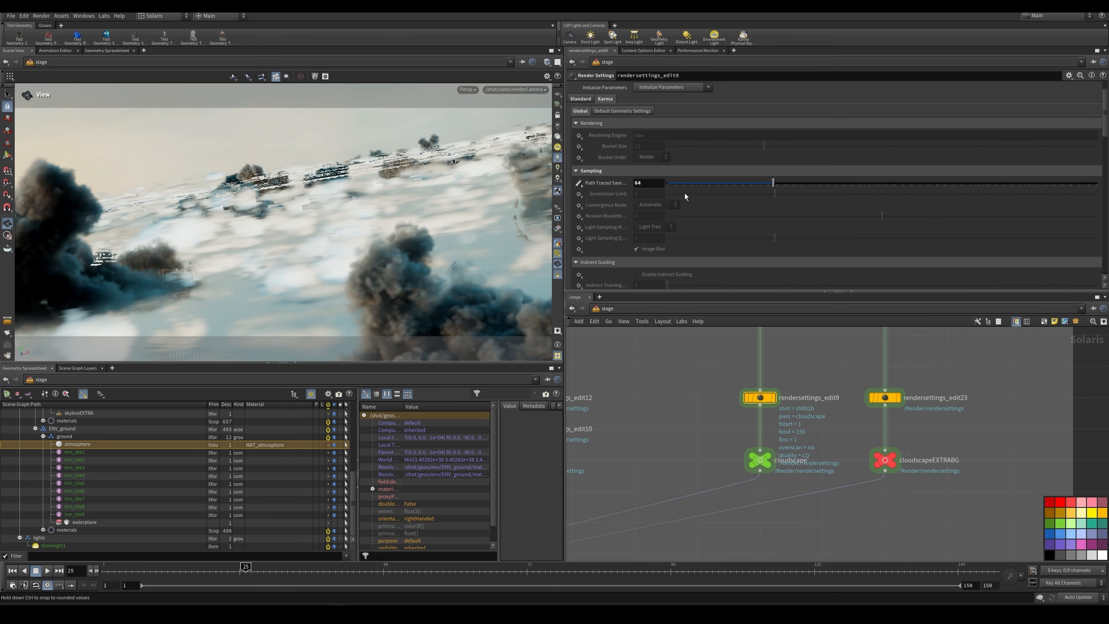
left_click(649, 182)
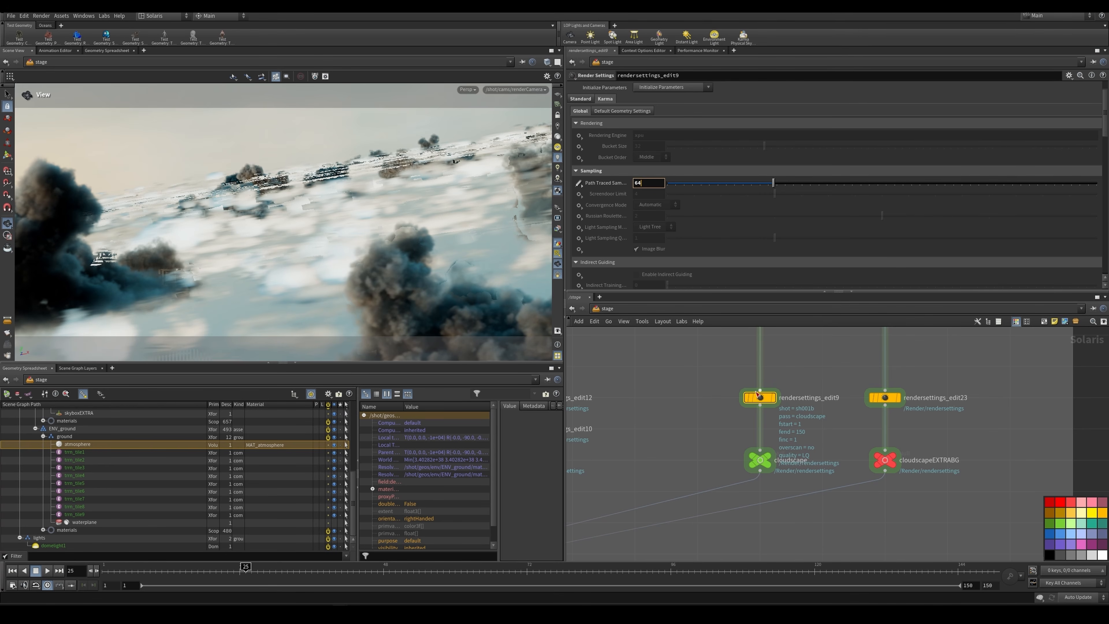
left_click(725, 376)
left_click_drag(718, 376, 794, 413)
left_click_drag(722, 380, 822, 422)
Step: Preview the cloudscape output in the viewport with Karma XPU, and display the cloudscapeEXTRABG output in Houdini GL
left_click(768, 454)
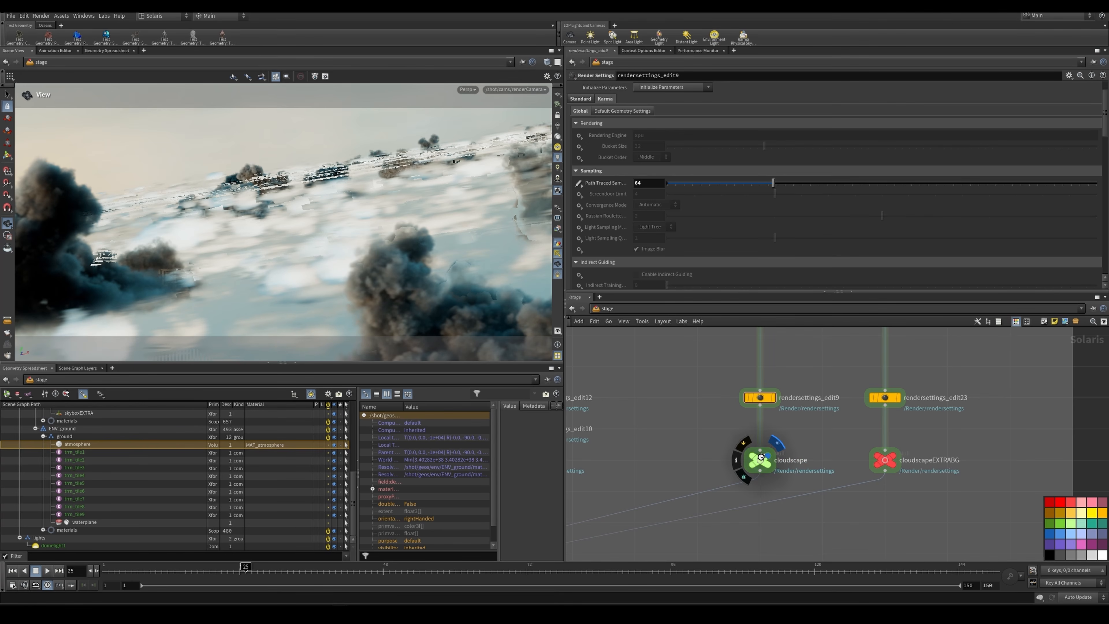
left_click(467, 90)
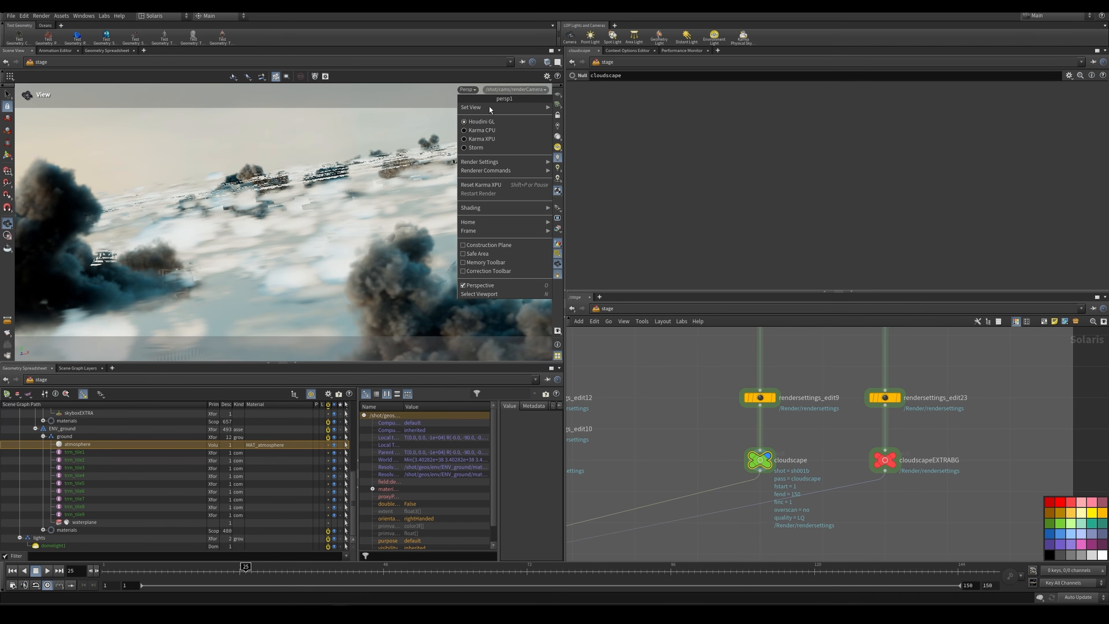
left_click(488, 138)
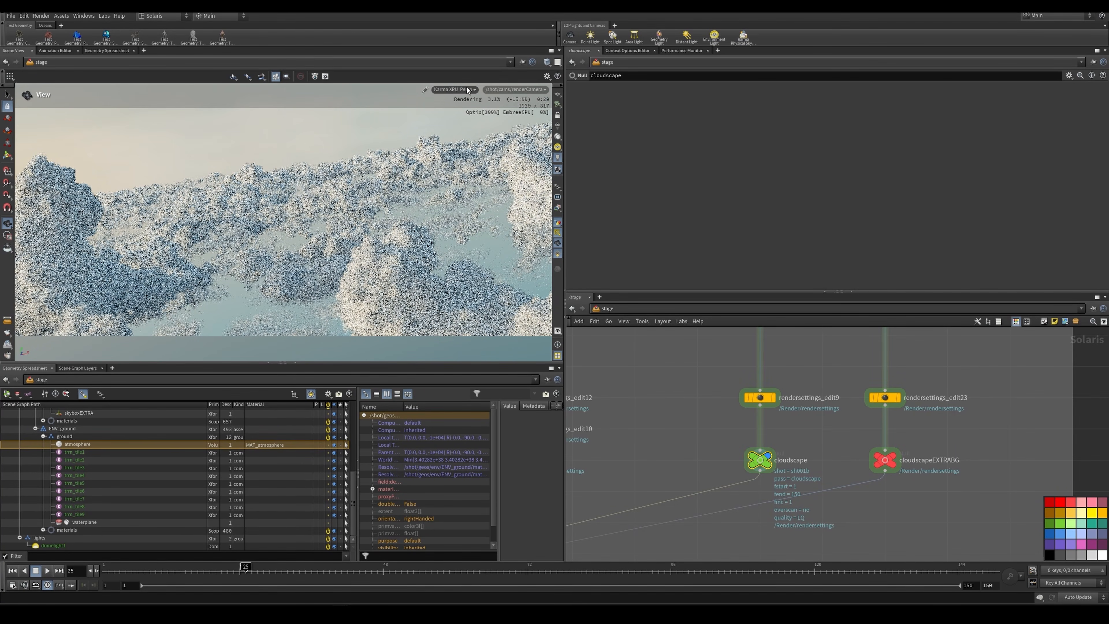
left_click(893, 457)
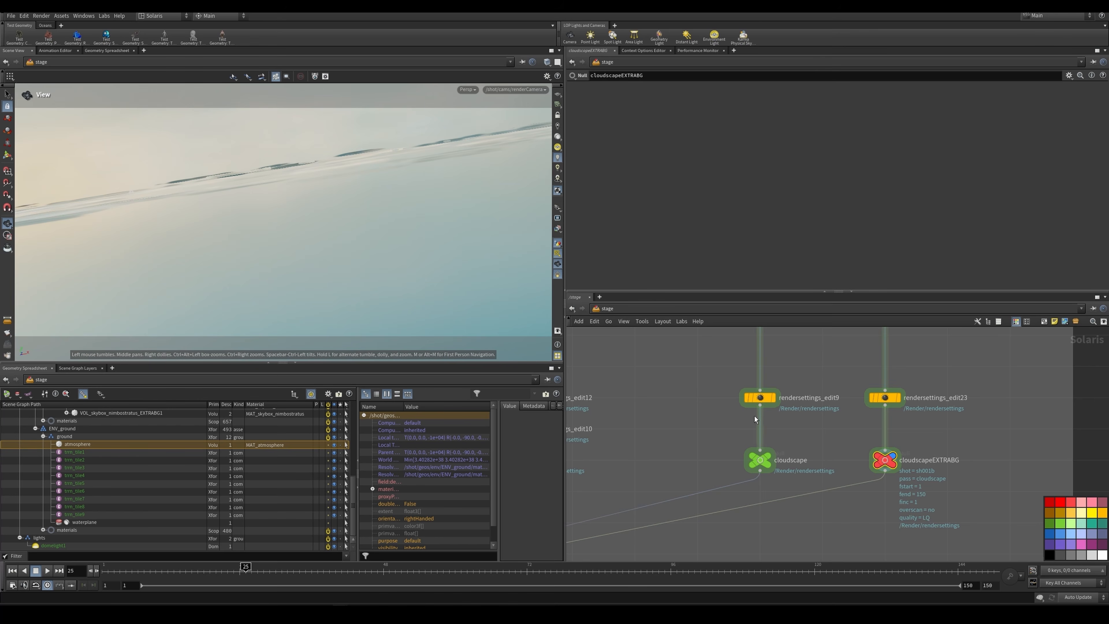
Step: Display editcontextoptions_quality_and_overscan below the render passes and review its quality and overscan options
scroll(699, 405, "down", 8)
middle_click_drag(699, 405, 820, 390)
scroll(751, 447, "up", 7)
scroll(729, 419, "up", 3)
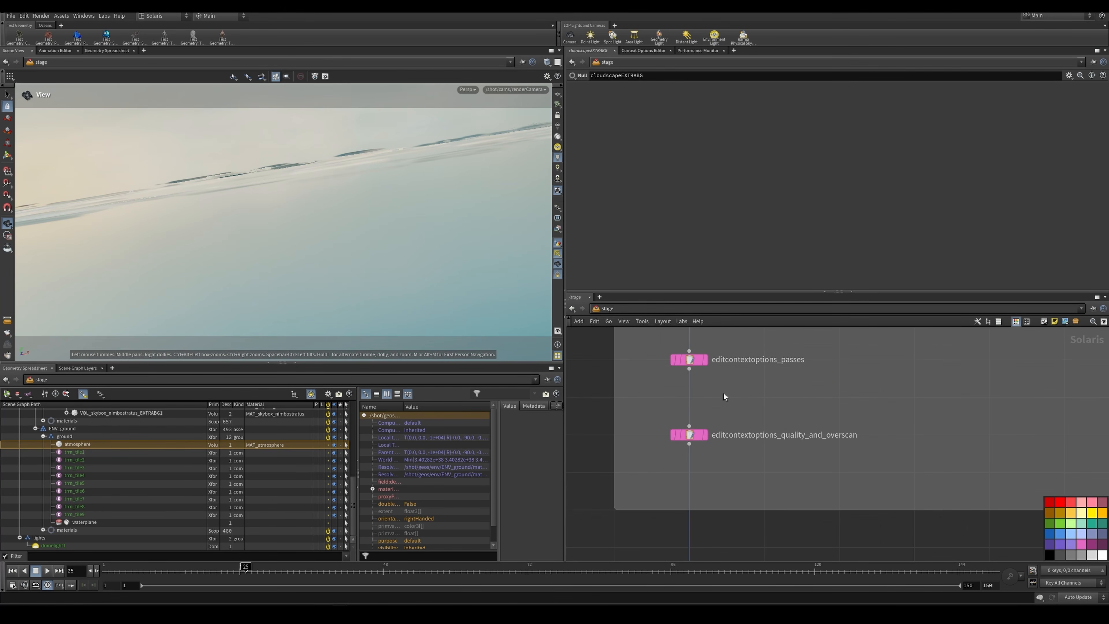
left_click(695, 434)
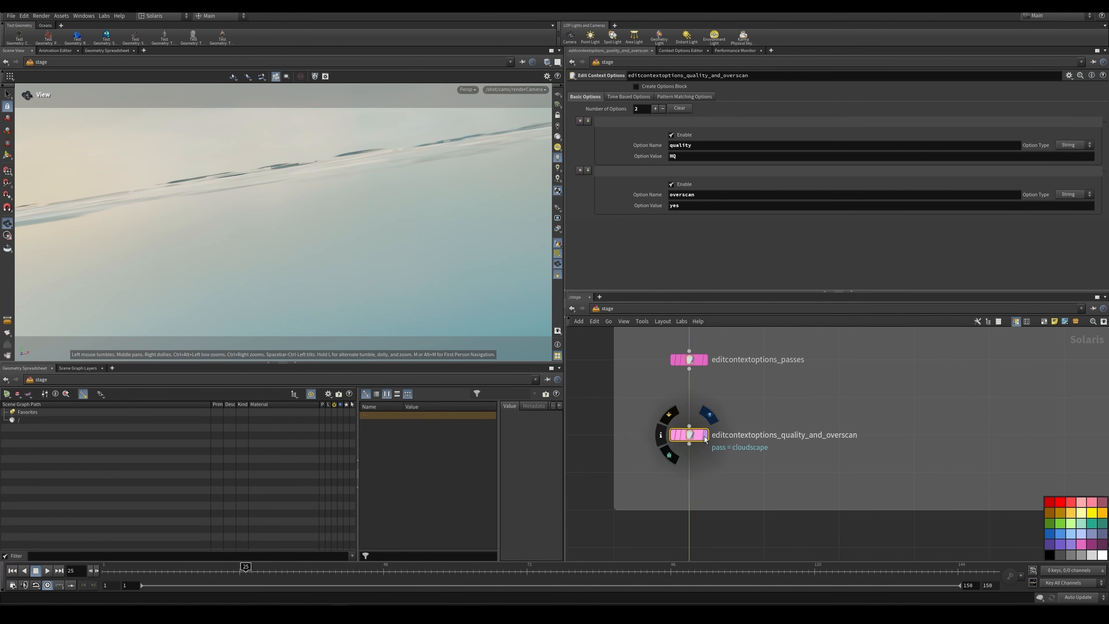
scroll(696, 437, "down", 3)
scroll(719, 389, "up", 2)
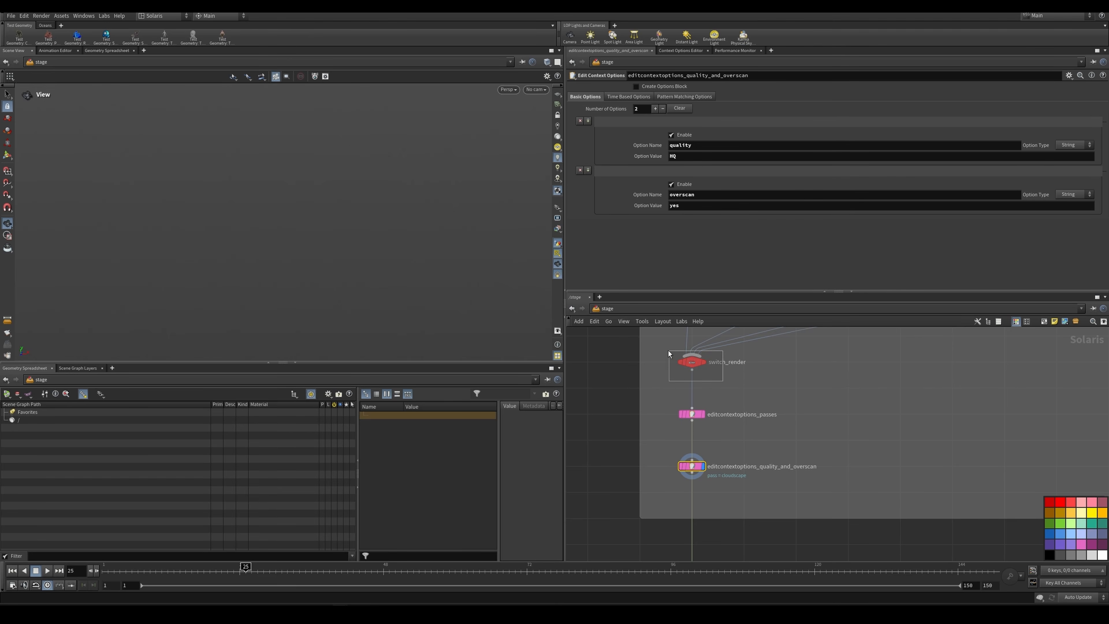
Step: Select switch_render and editcontextoptions_passes in turn, and review the latter's pass option
left_click_drag(668, 350, 664, 350)
scroll(665, 352, "down", 2)
scroll(689, 391, "up", 2)
left_click_drag(706, 407, 665, 384)
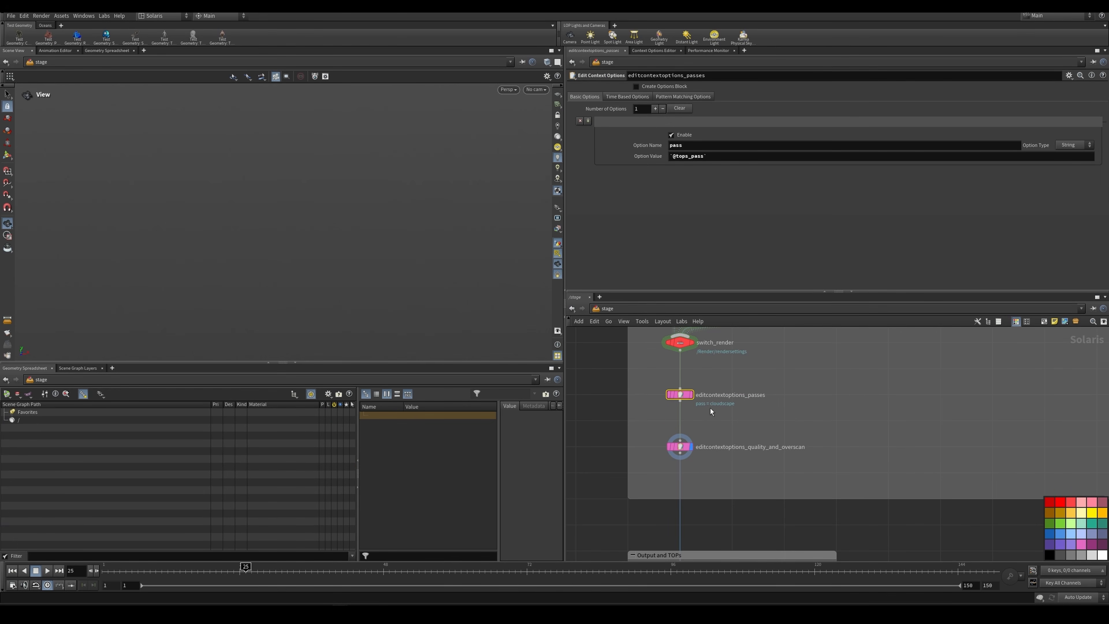
Step: Select editcontextoptions_quality_and_overscan and review its quality and overscan options
left_click_drag(657, 455, 656, 453)
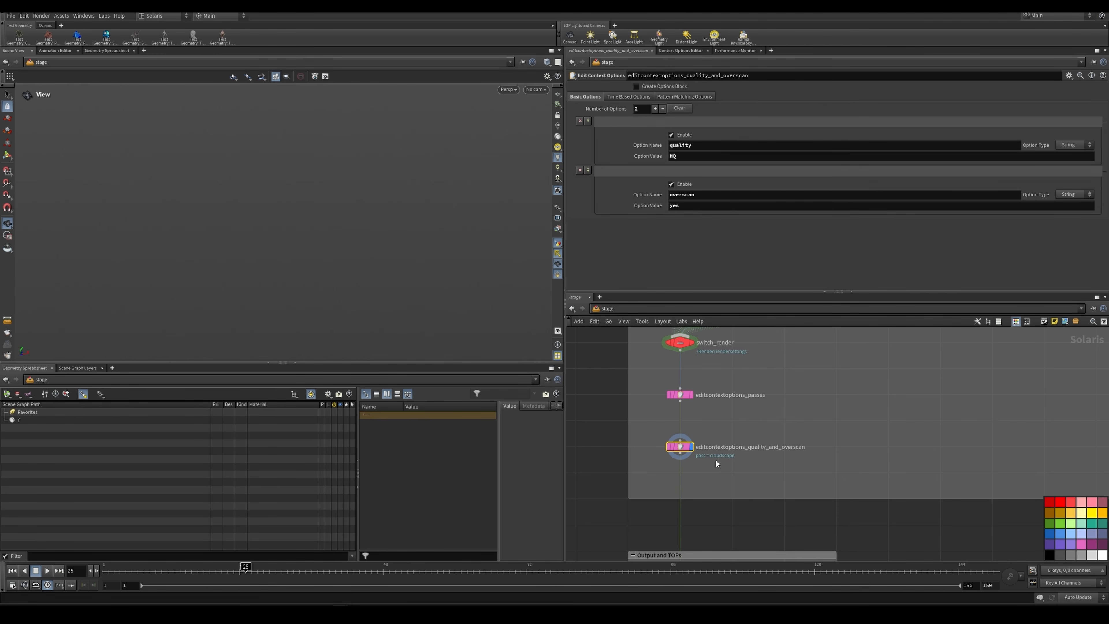
scroll(656, 432, "down", 2)
middle_click_drag(656, 433, 675, 342)
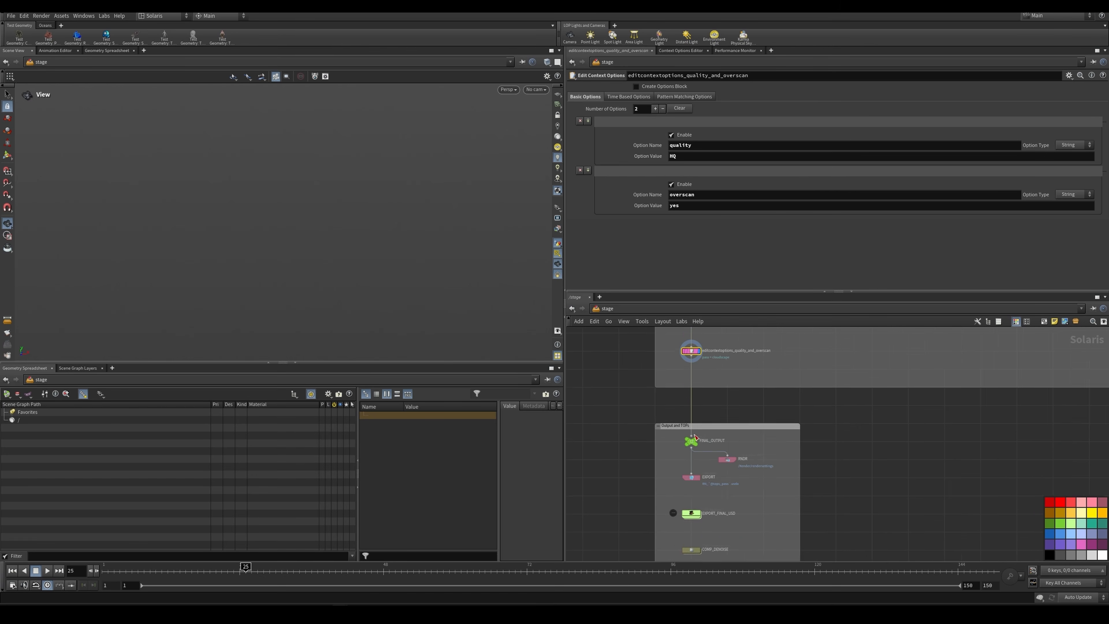
Step: Review the settings of the RNDR and EXPORT nodes in the Output and TOPs group
scroll(681, 430, "down", 1)
middle_click_drag(731, 423, 743, 372)
scroll(743, 372, "up", 3)
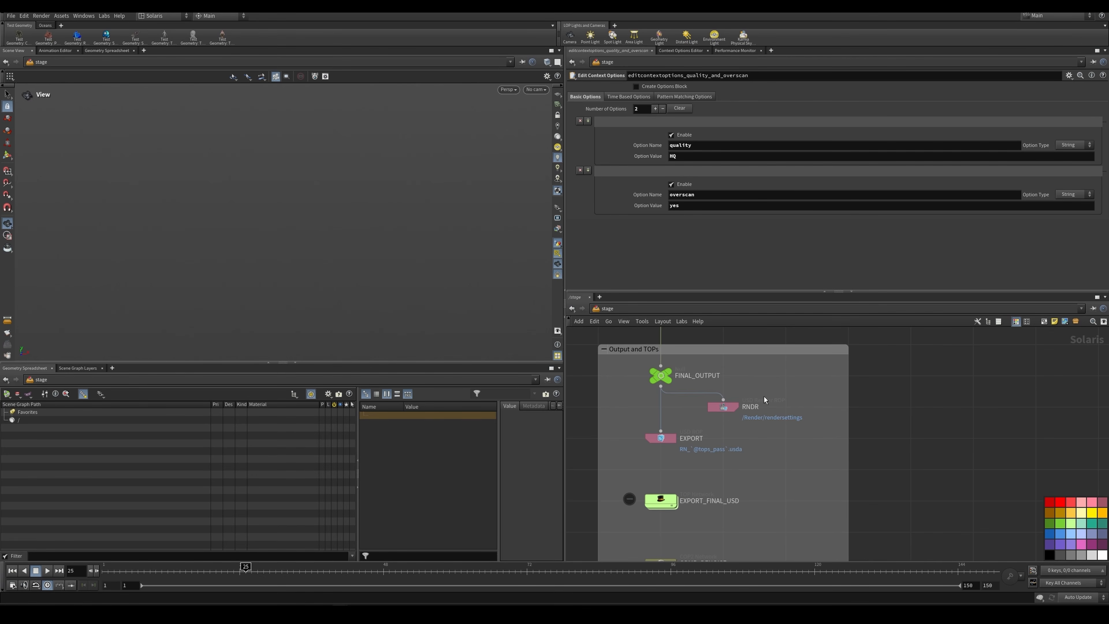
scroll(736, 391, "down", 1)
left_click(726, 405)
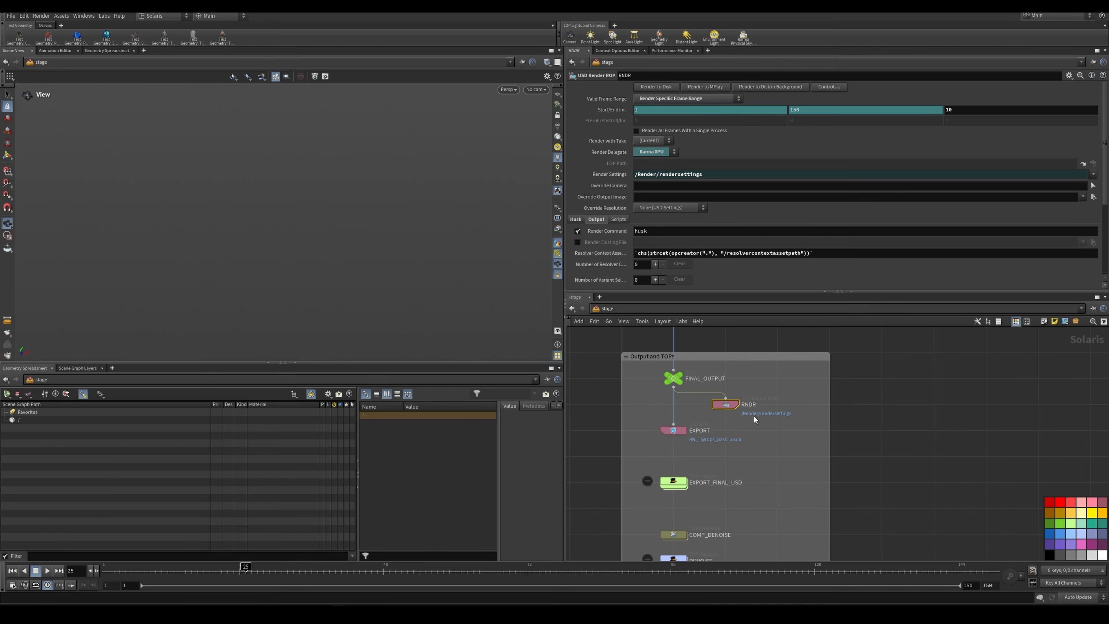
left_click(682, 433)
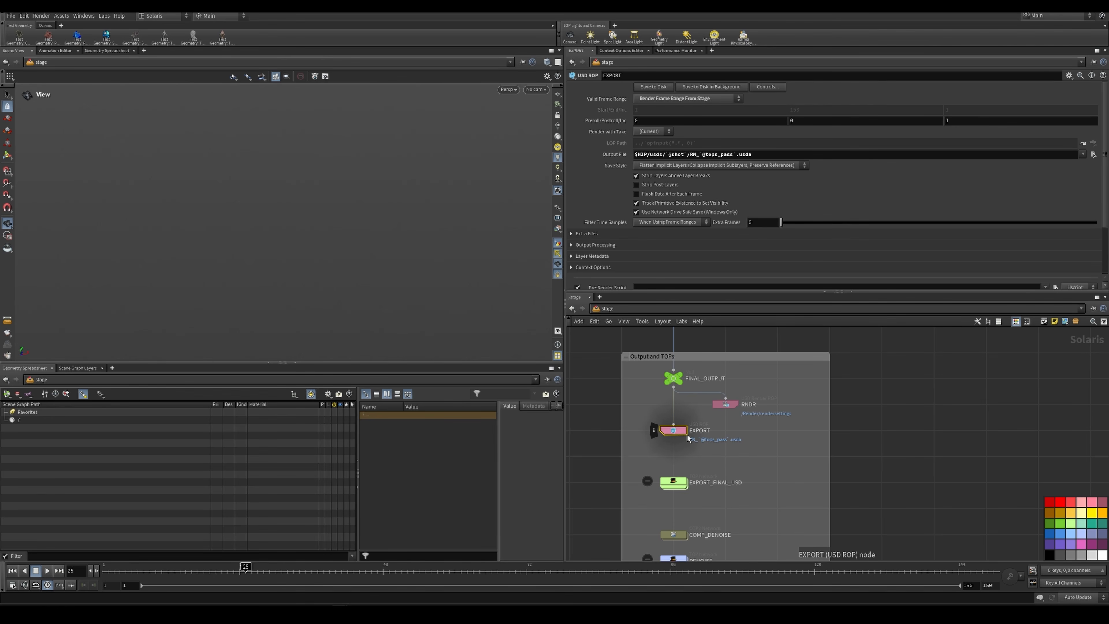
scroll(741, 450, "down", 2)
middle_click_drag(746, 440, 748, 401)
scroll(748, 401, "up", 2)
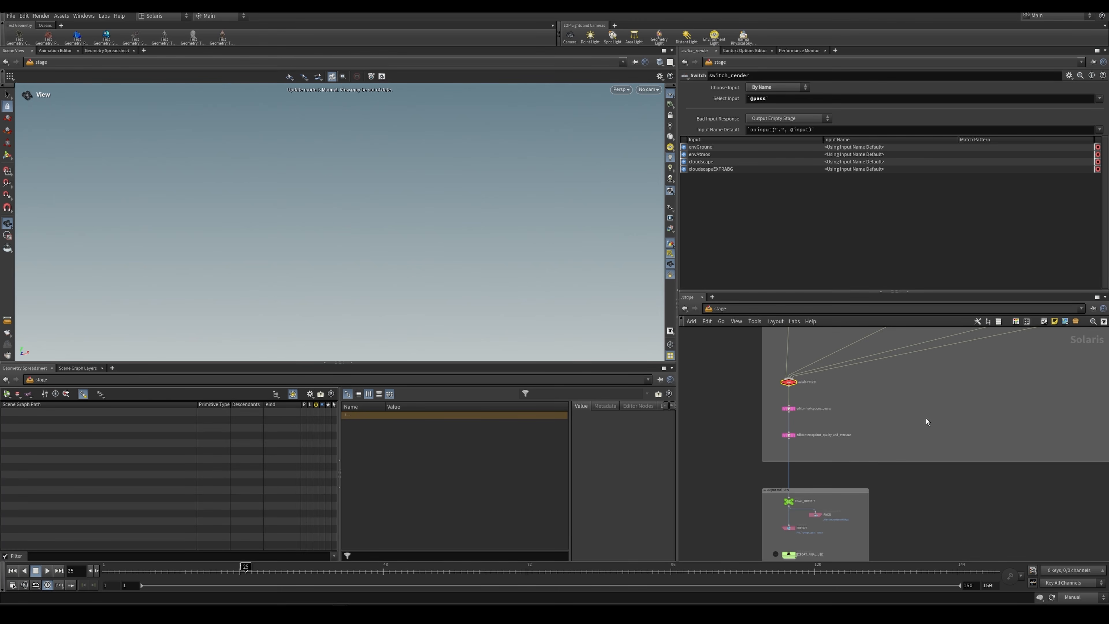
Step: Examine the pass outputs wired into switch_render and its Select Input expression
middle_click_drag(806, 342, 824, 449)
scroll(812, 435, "up", 3)
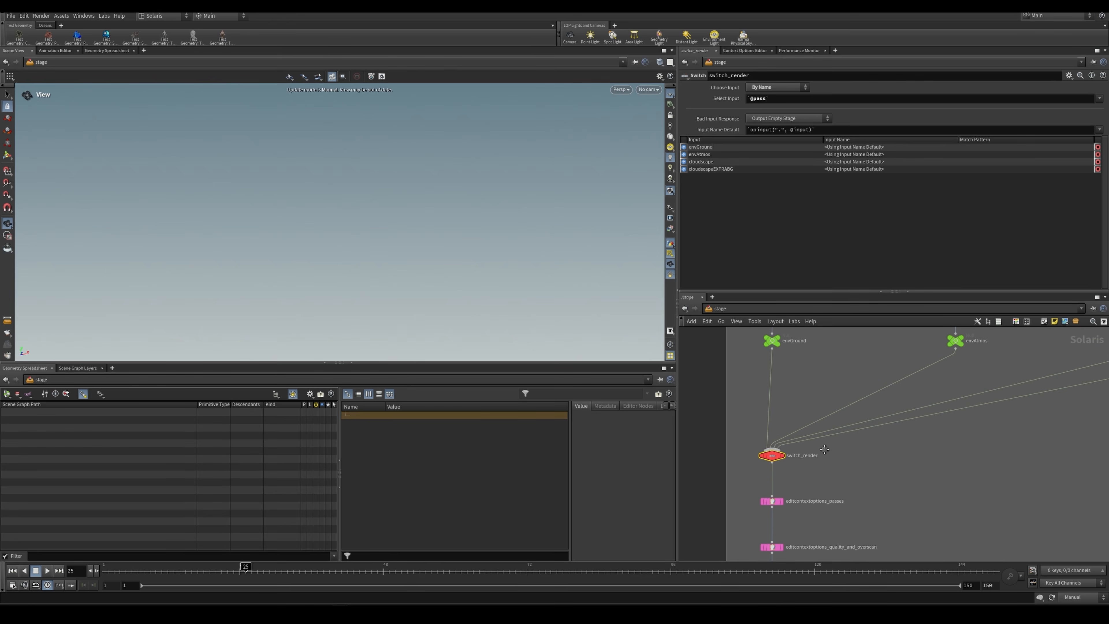
scroll(784, 404, "down", 2)
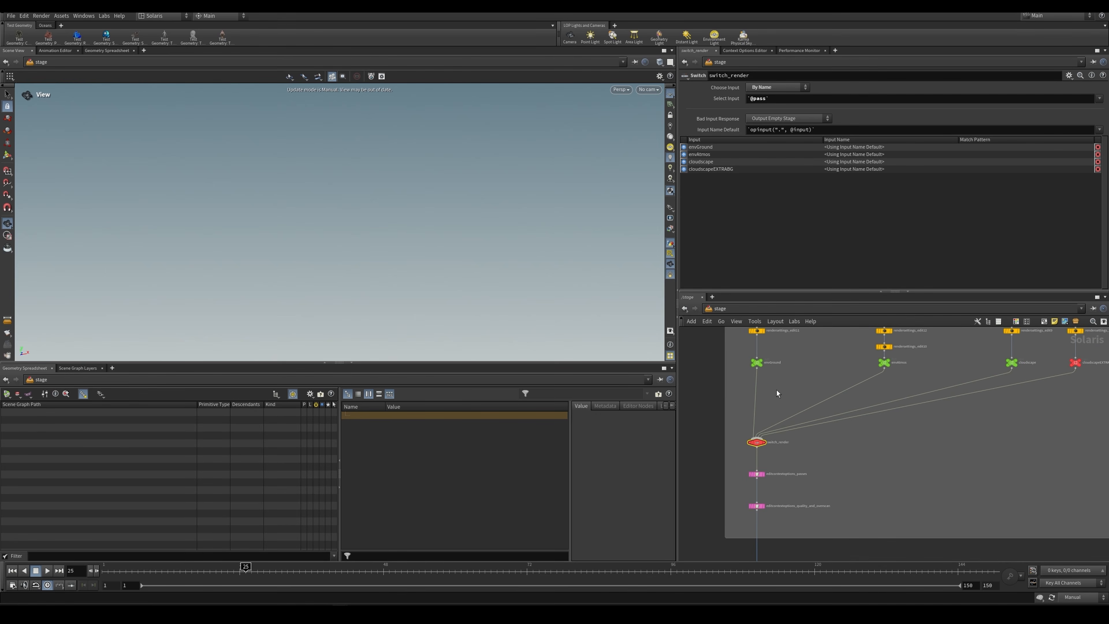
left_click_drag(734, 384, 1079, 364)
left_click(755, 442)
double_click(757, 99)
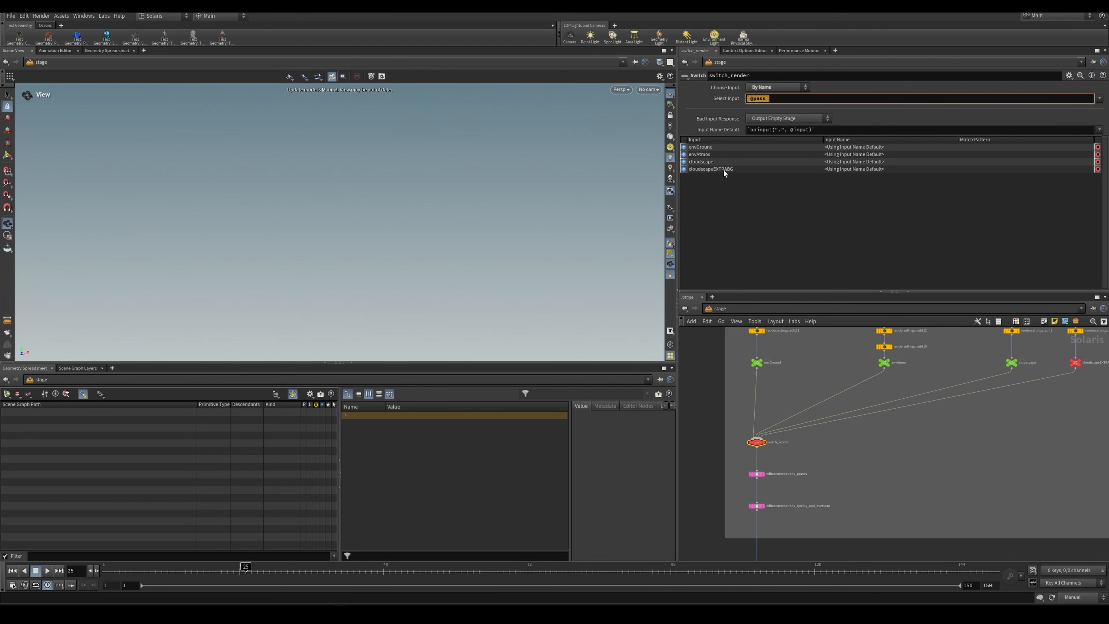
Step: Add a String Menu context option in the Context Options Editor and label it pass2
left_click(744, 51)
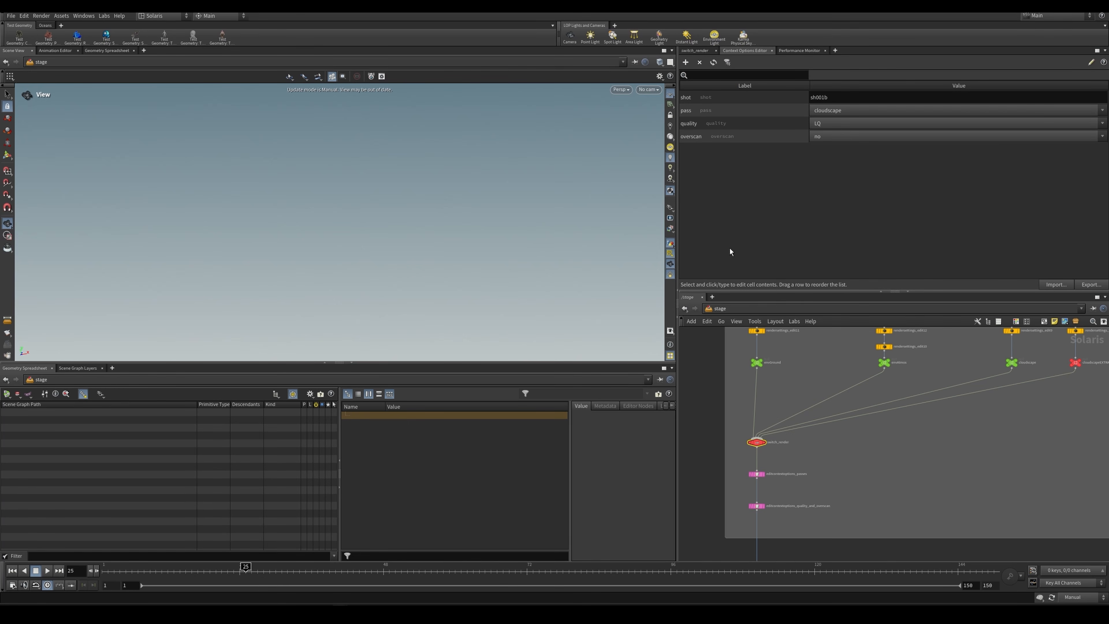
left_click(709, 115)
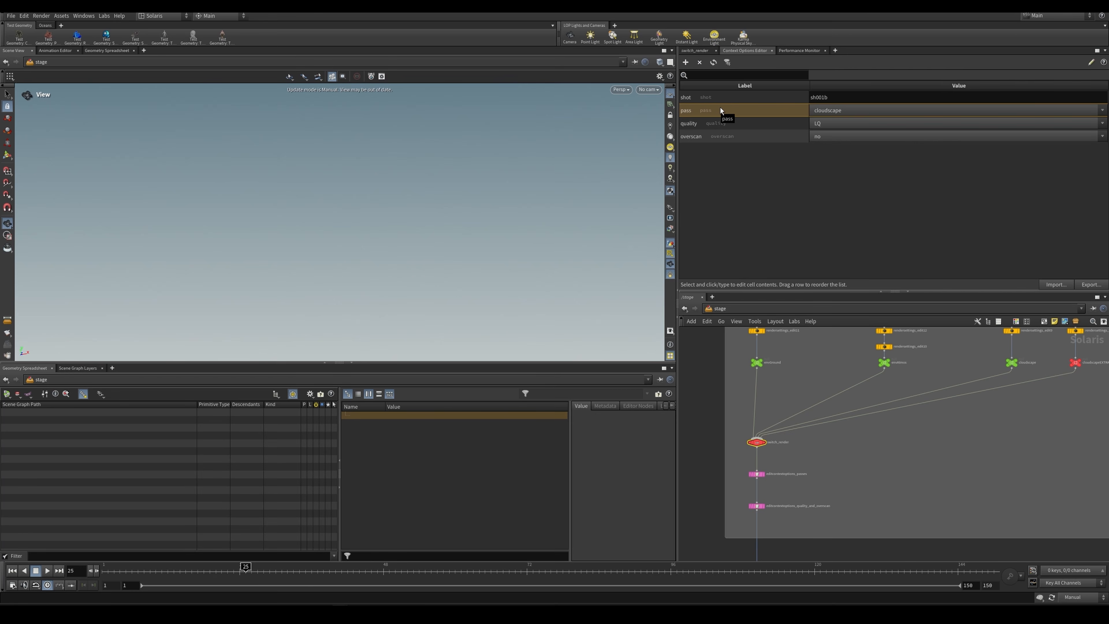
left_click(687, 63)
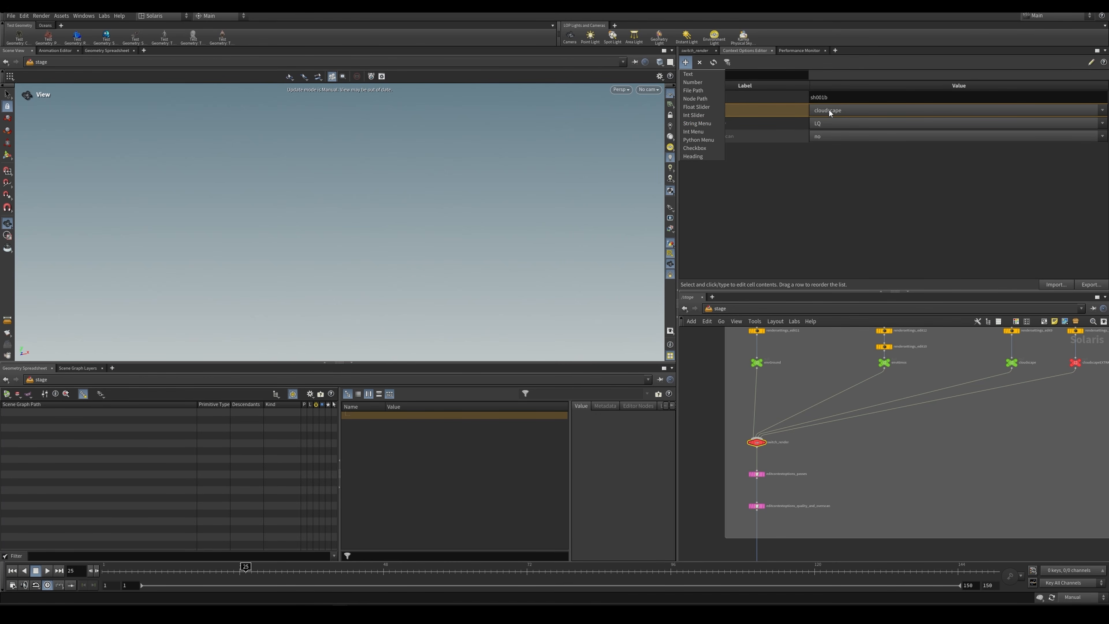
left_click(707, 122)
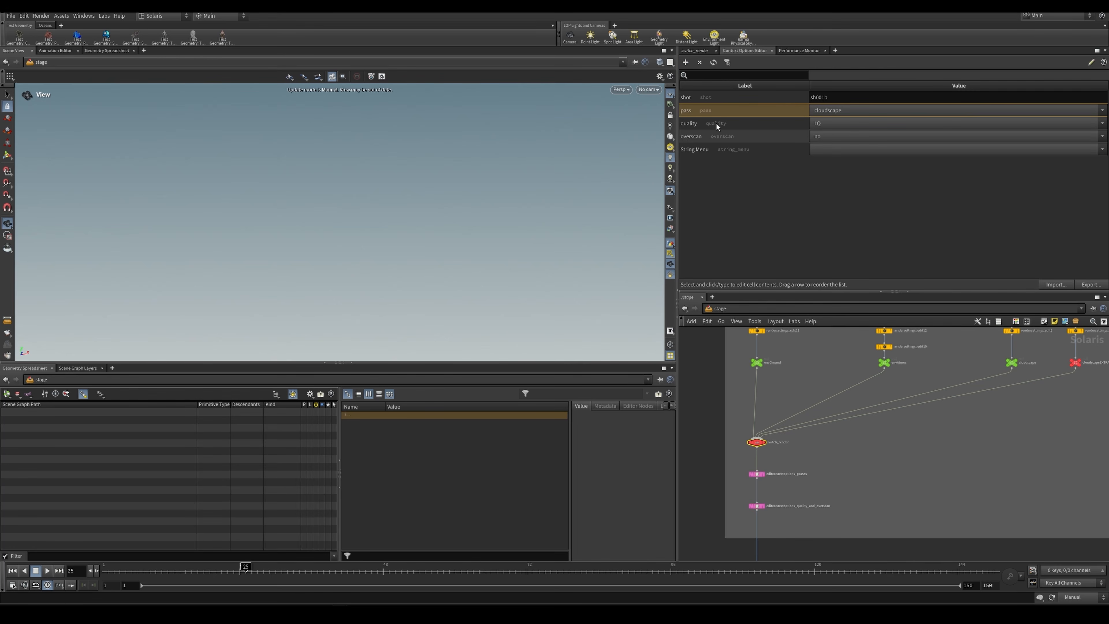
left_click(703, 149)
left_click(703, 148)
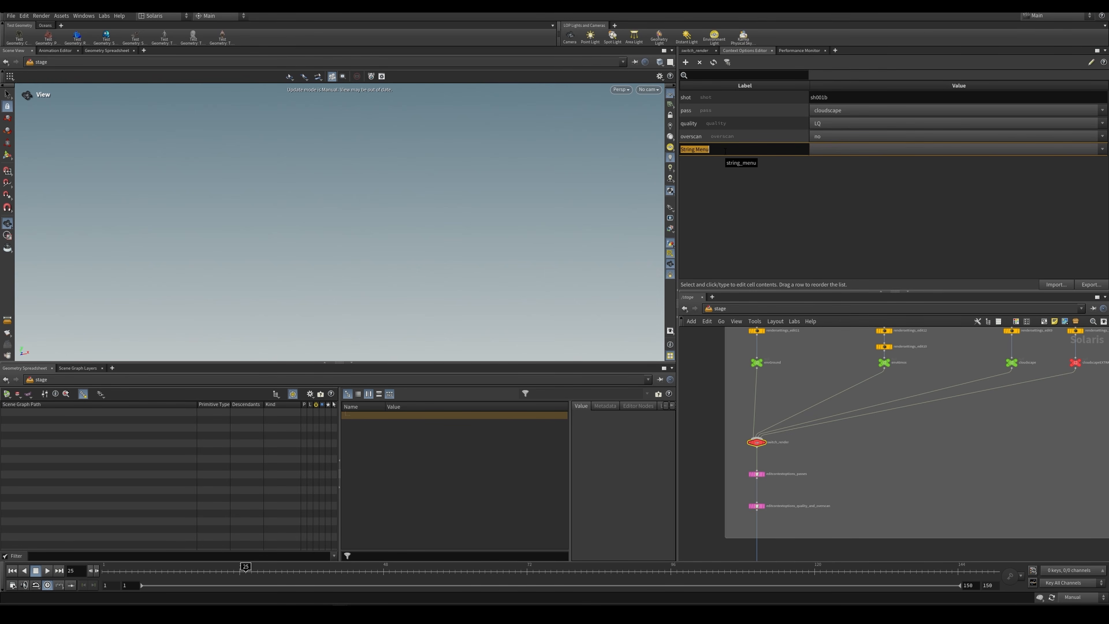
type("pass2")
key("Return")
Step: Check the default choices of pass2, open its properties and enable automatic generation of the menu values
left_click(832, 150)
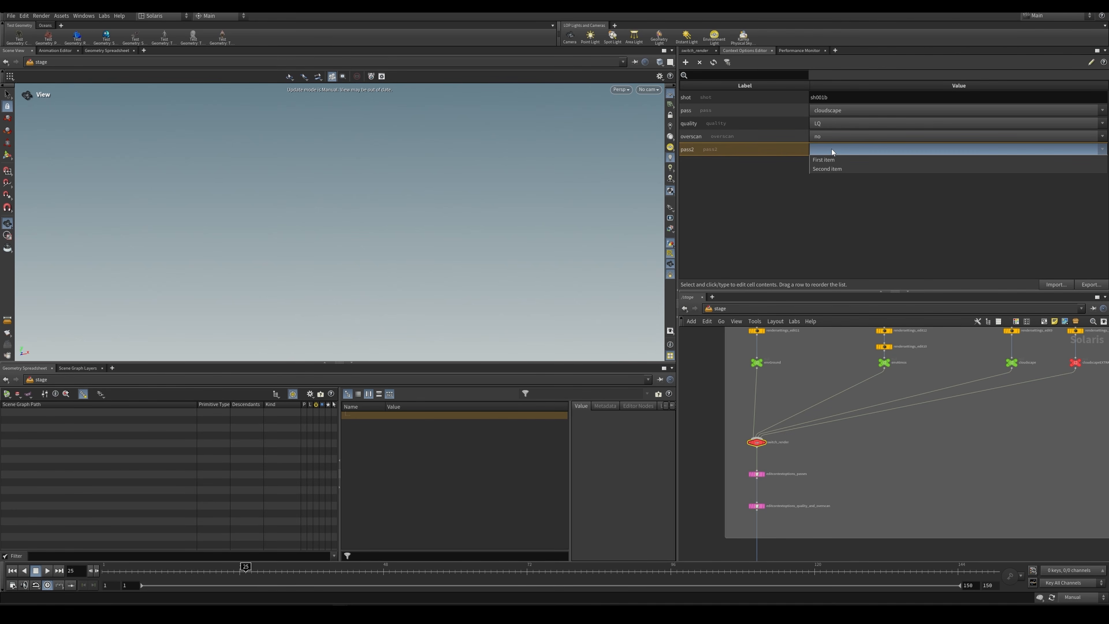
left_click(830, 149)
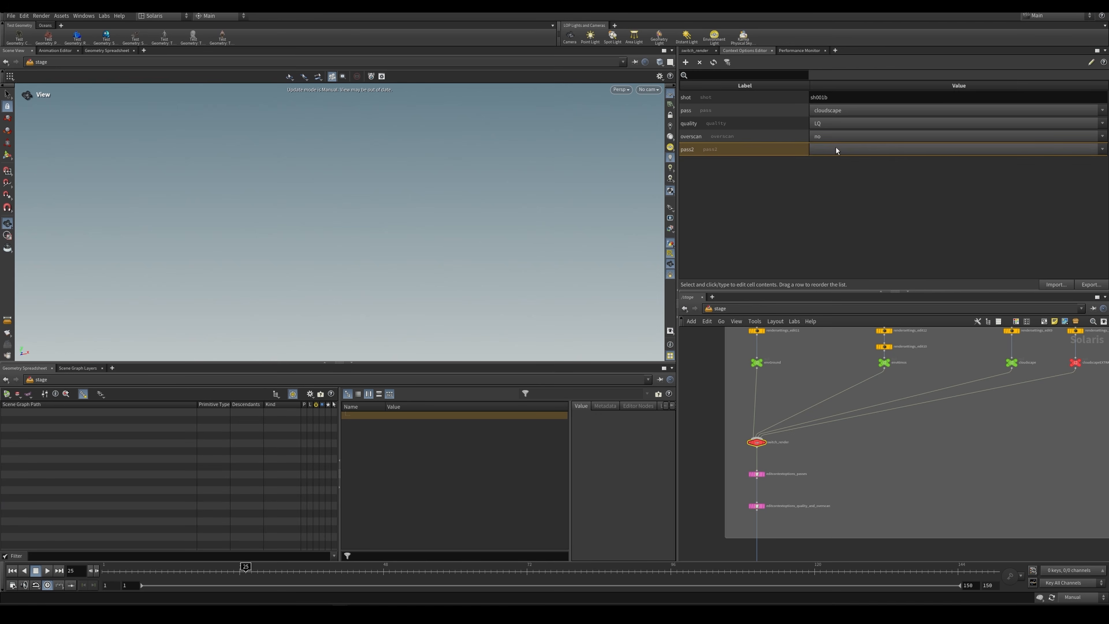
left_click(751, 149)
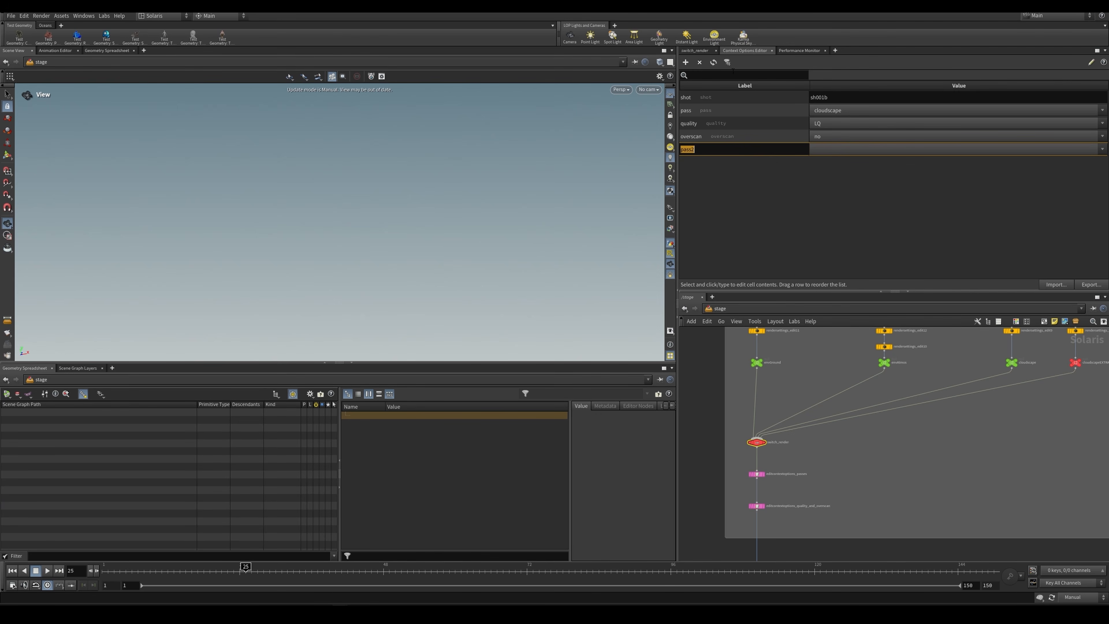
left_click(1090, 62)
left_click(934, 159)
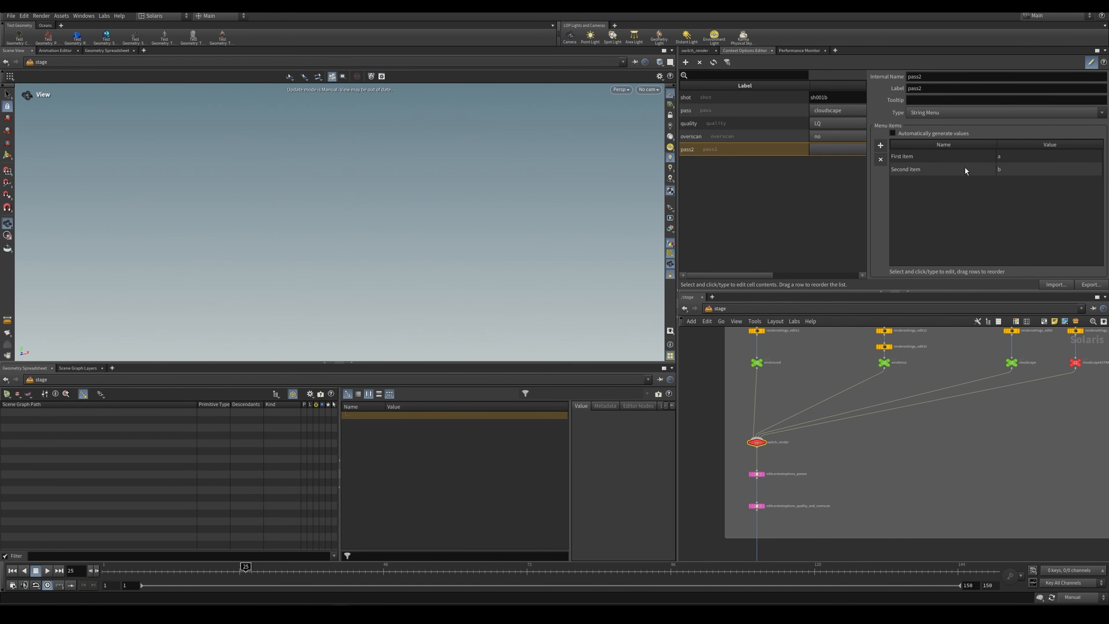
left_click(908, 134)
Step: Rename the two default menu items of pass2 to cloudscape and cloudscapeEXTRABG
double_click(908, 156)
type("cloudscape")
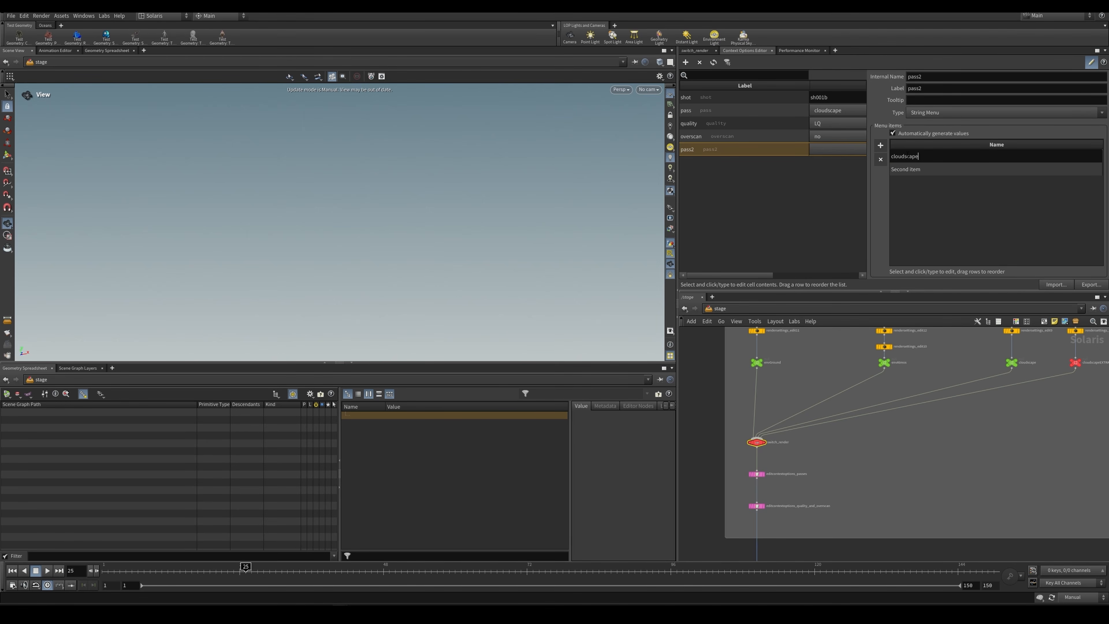
key("Return")
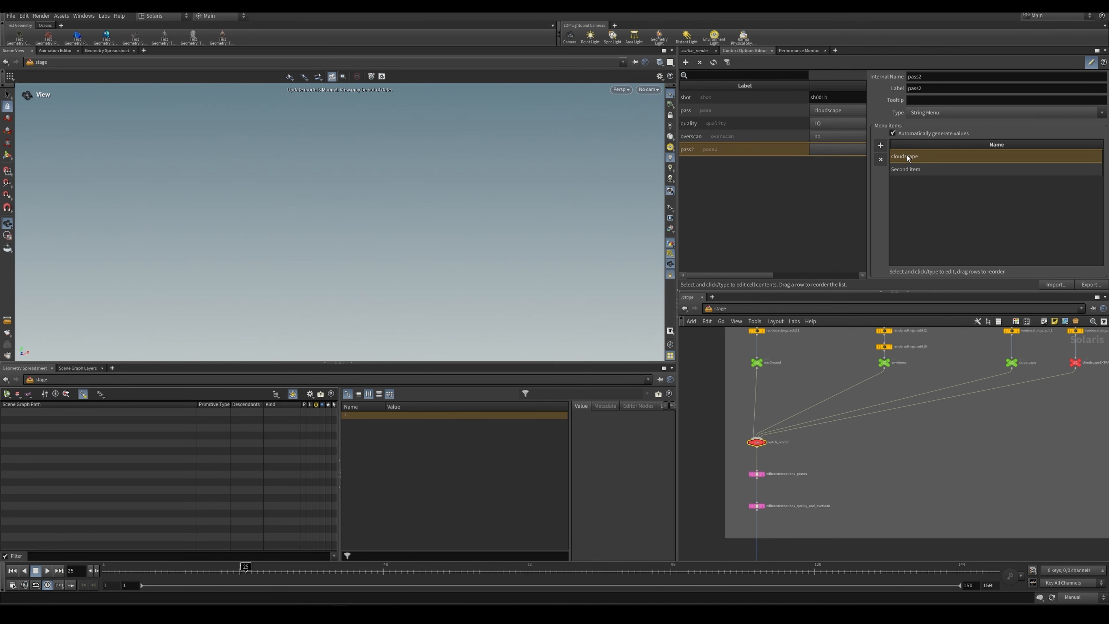
double_click(904, 171)
type("clo")
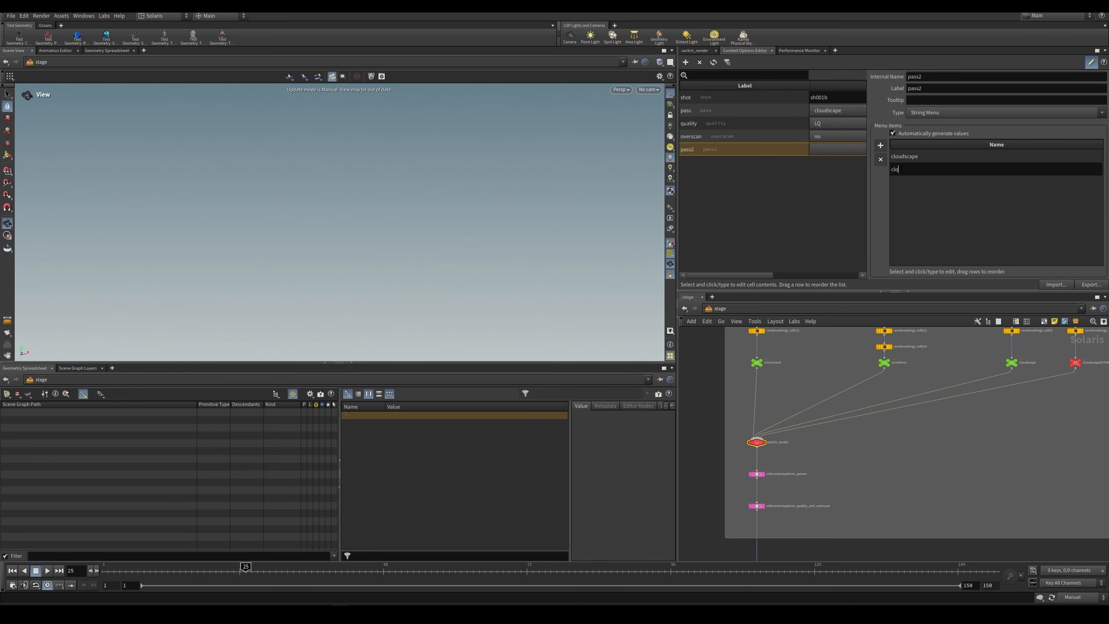
type("udscapeEXTRABG")
Step: Add two more menu items to pass2 and name them envGround and envAtmos
left_click(880, 147)
left_click(879, 147)
left_click(902, 184)
left_click(903, 184)
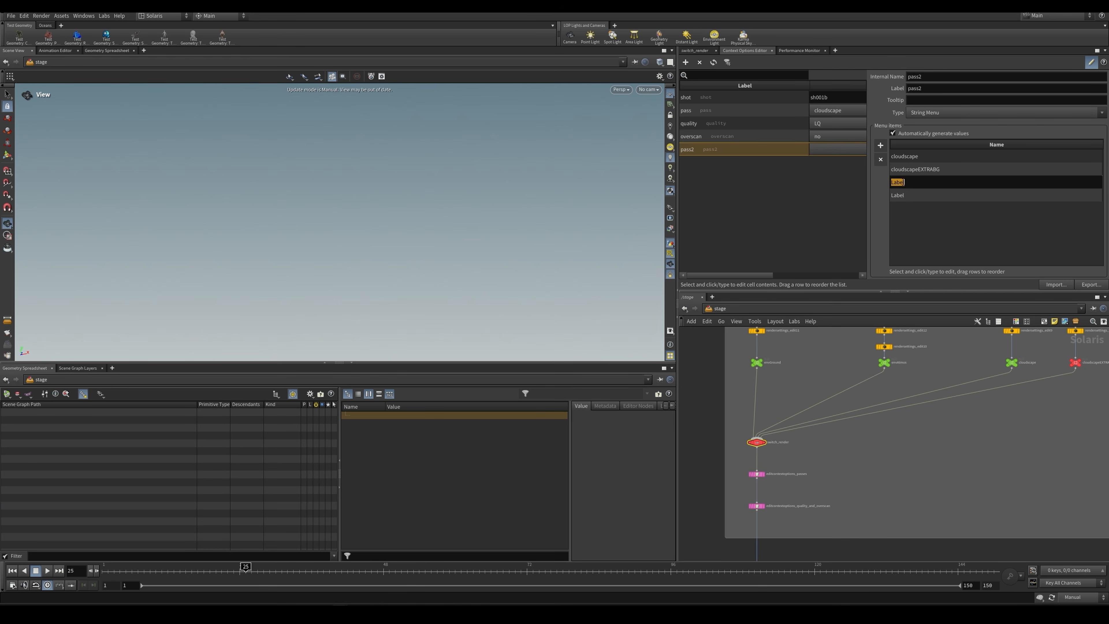
type("envGround")
key("Return")
double_click(892, 193)
type("E")
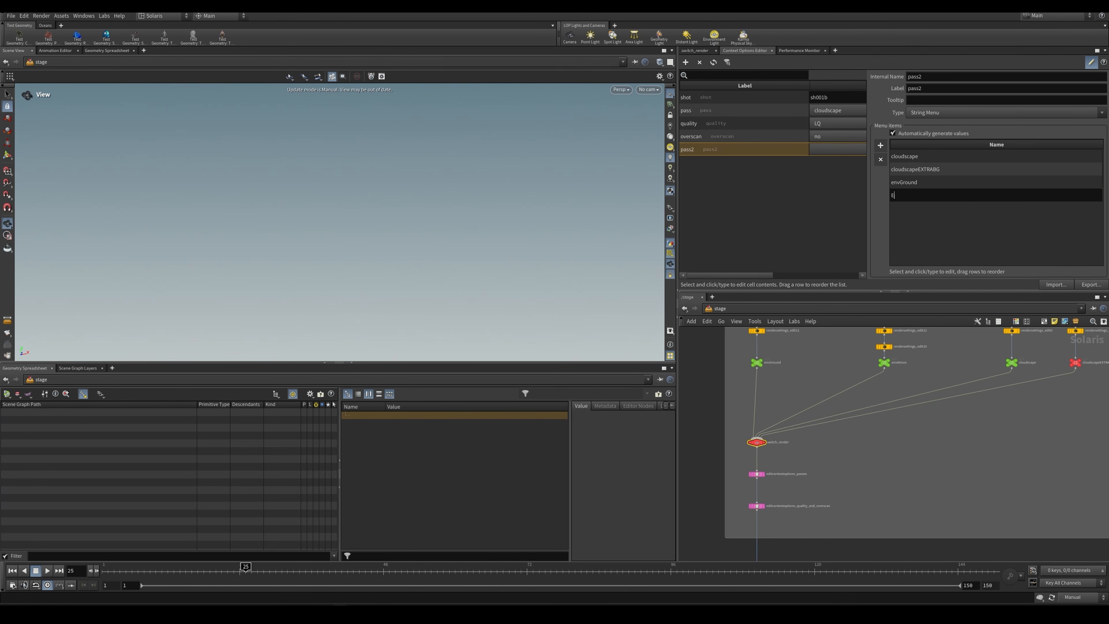
type("nvAtmos")
key("Return")
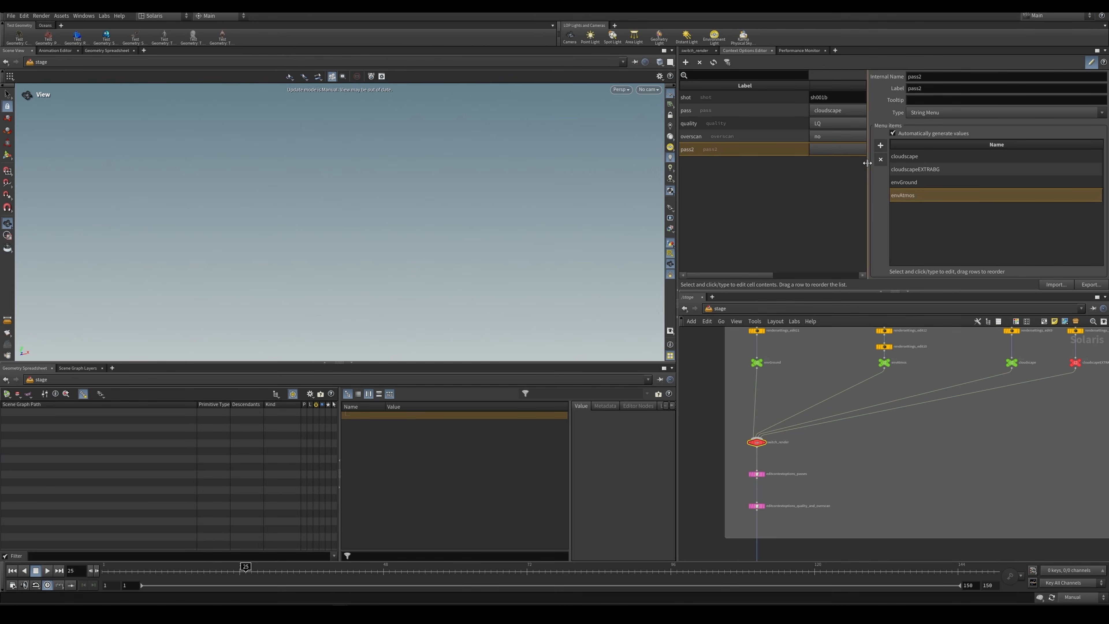
Step: Widen the context options list and check the choices offered by pass2
left_click_drag(869, 164, 962, 164)
left_click(877, 150)
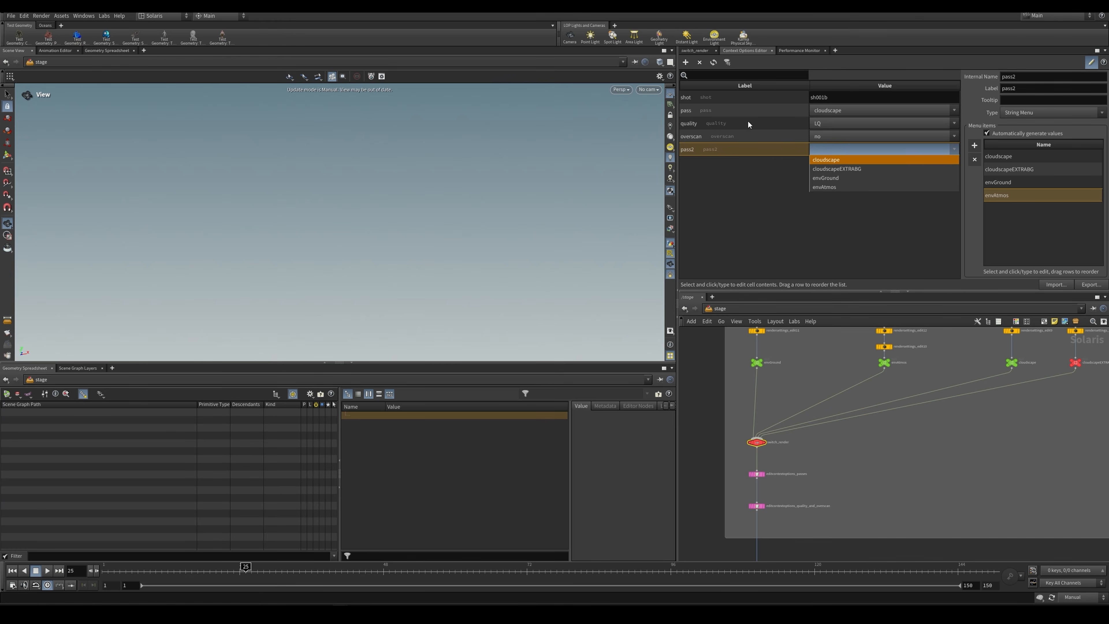
left_click(758, 171)
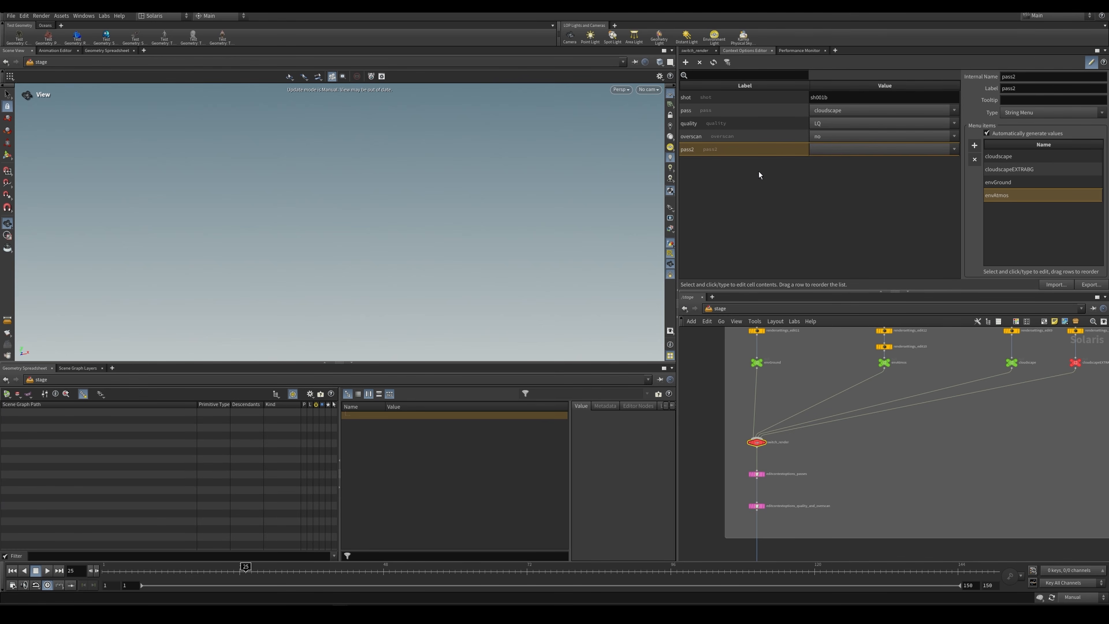
Step: Review the Select Input expression of switch_render and the option name in editcontextoptions_passes
left_click(689, 50)
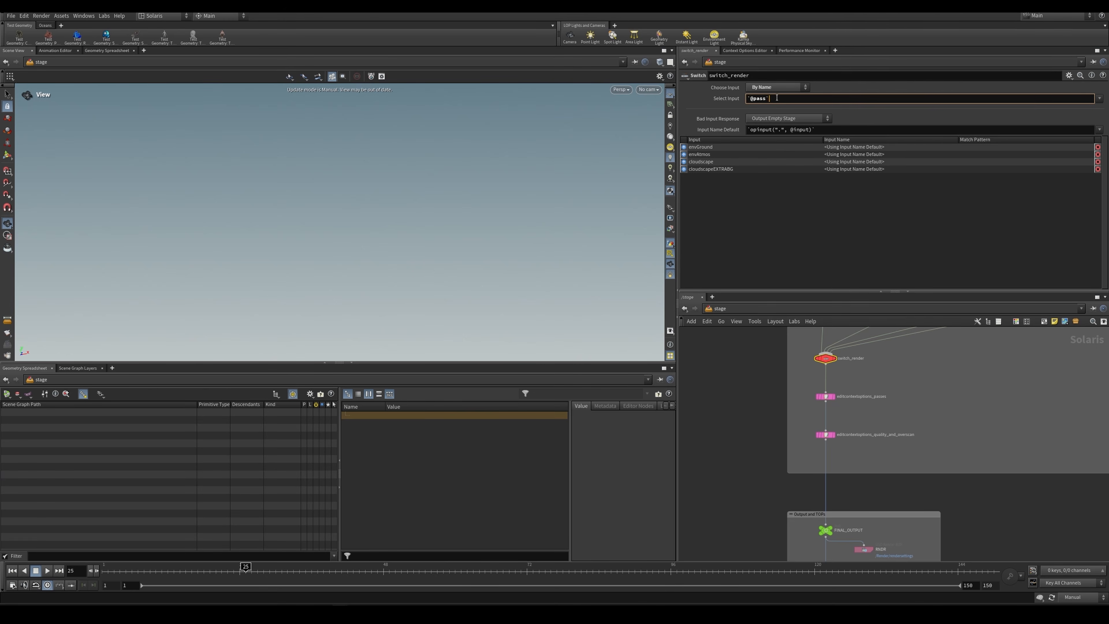
double_click(760, 99)
left_click(828, 357)
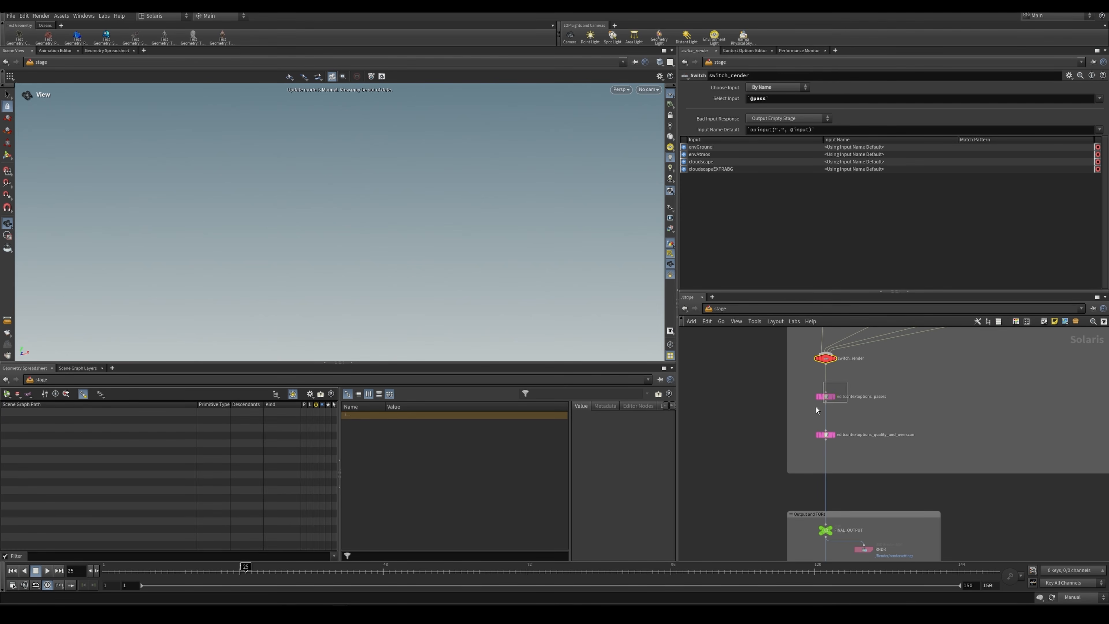
left_click_drag(816, 408, 806, 410)
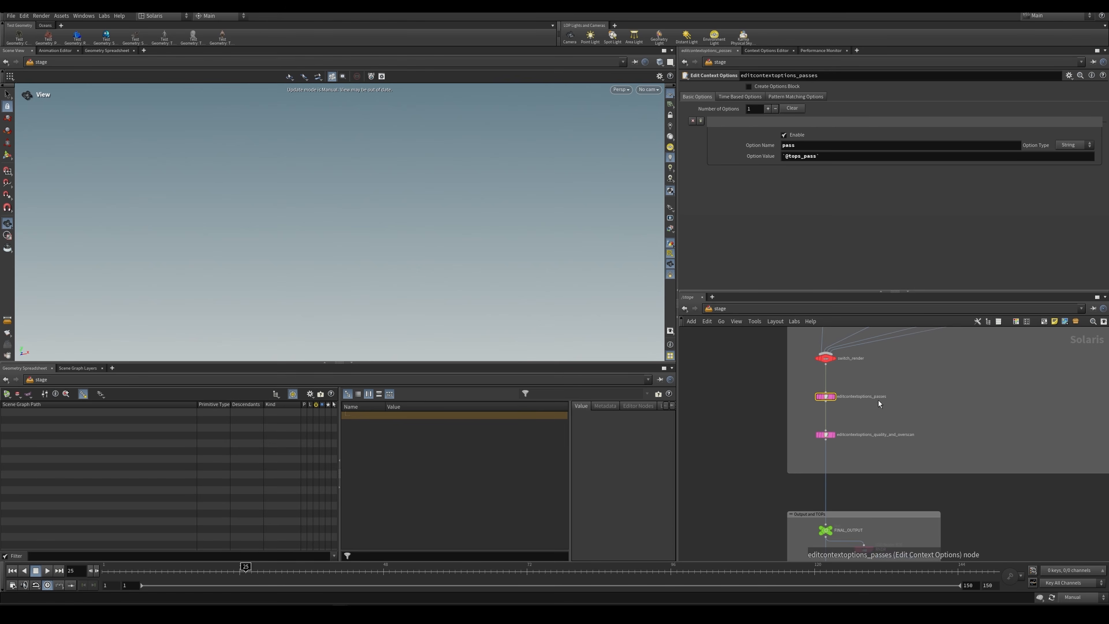
left_click_drag(806, 146, 769, 143)
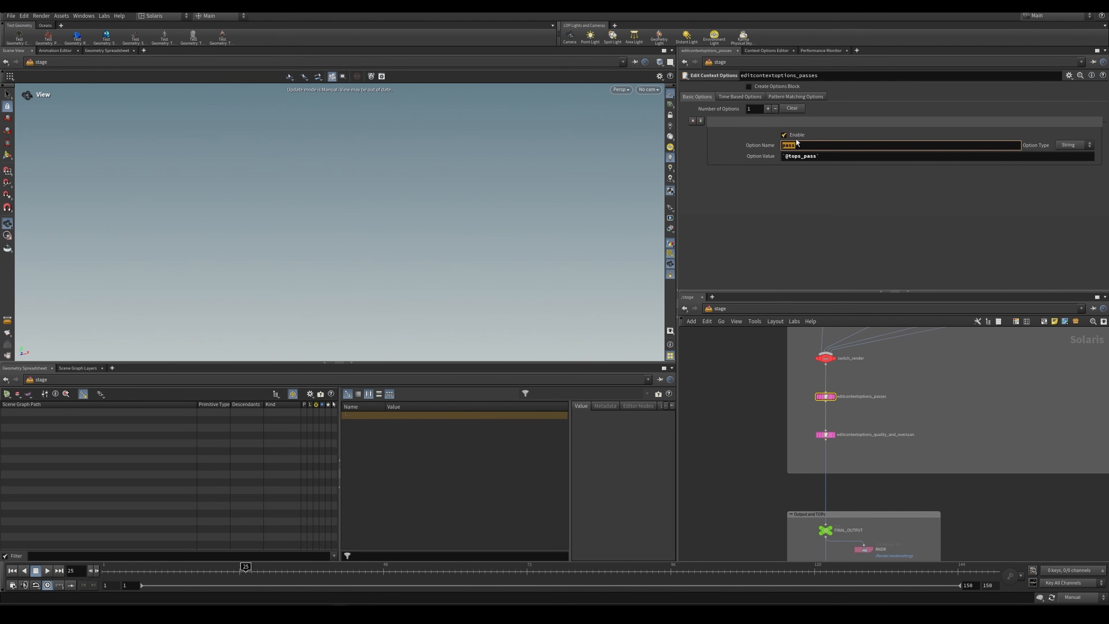
left_click(799, 144)
Step: Compare the menu items of the pass and pass2 context options, and return to the editcontextoptions_passes parameters
left_click(768, 50)
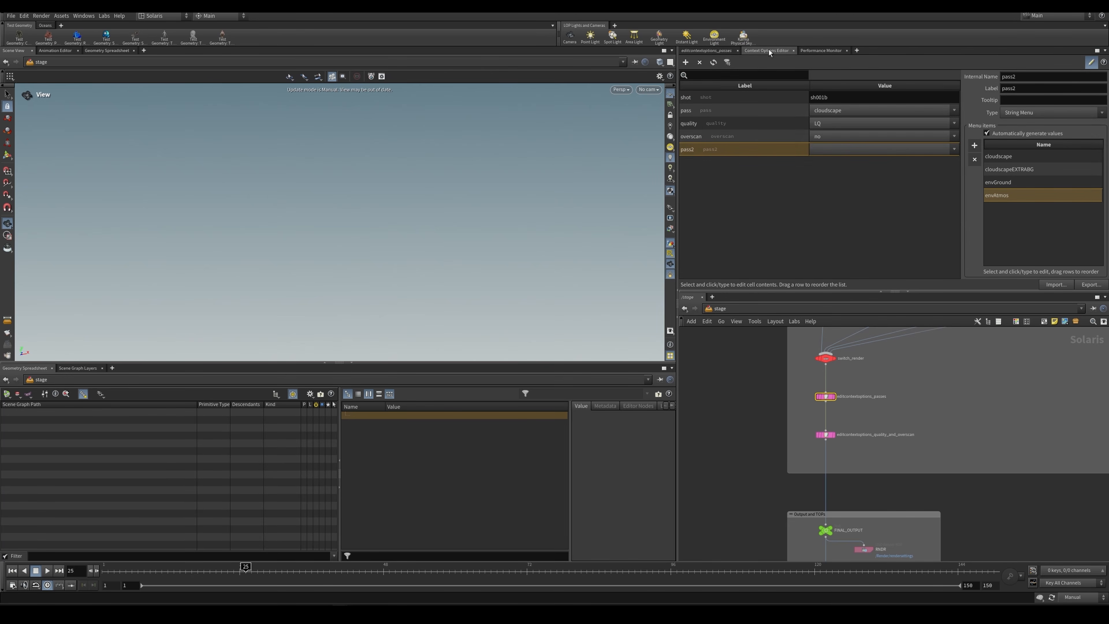
left_click(698, 110)
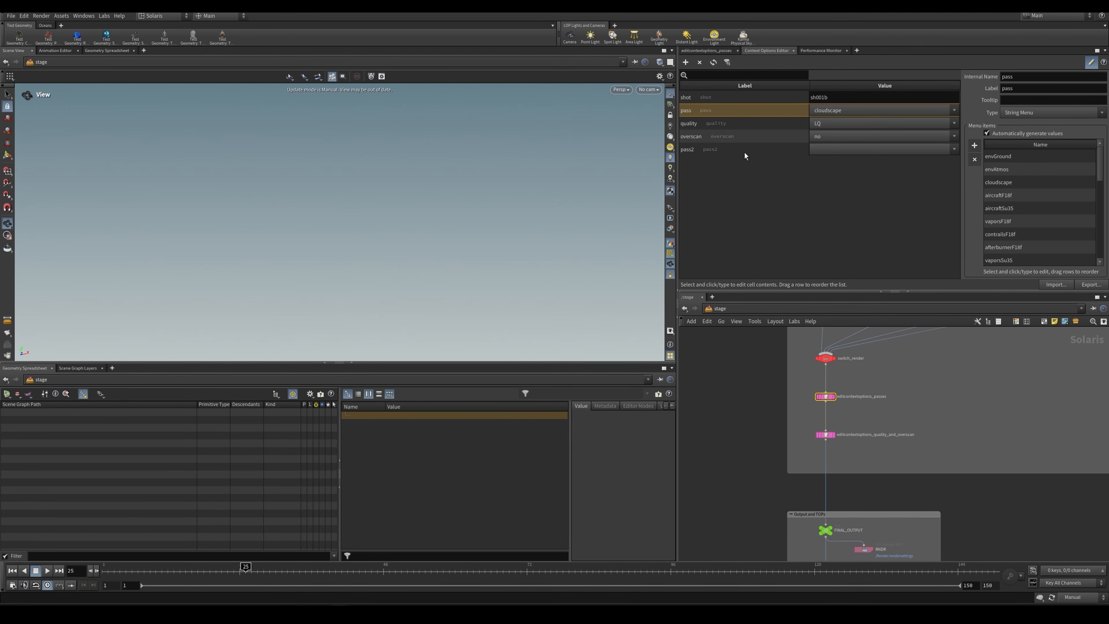
left_click(726, 150)
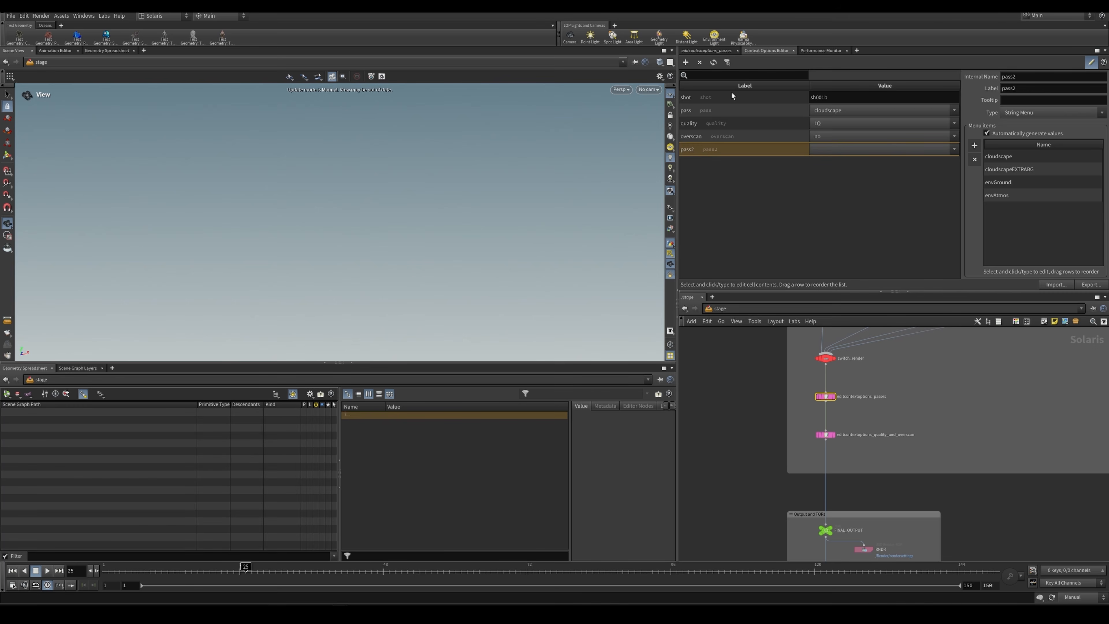
left_click(722, 111)
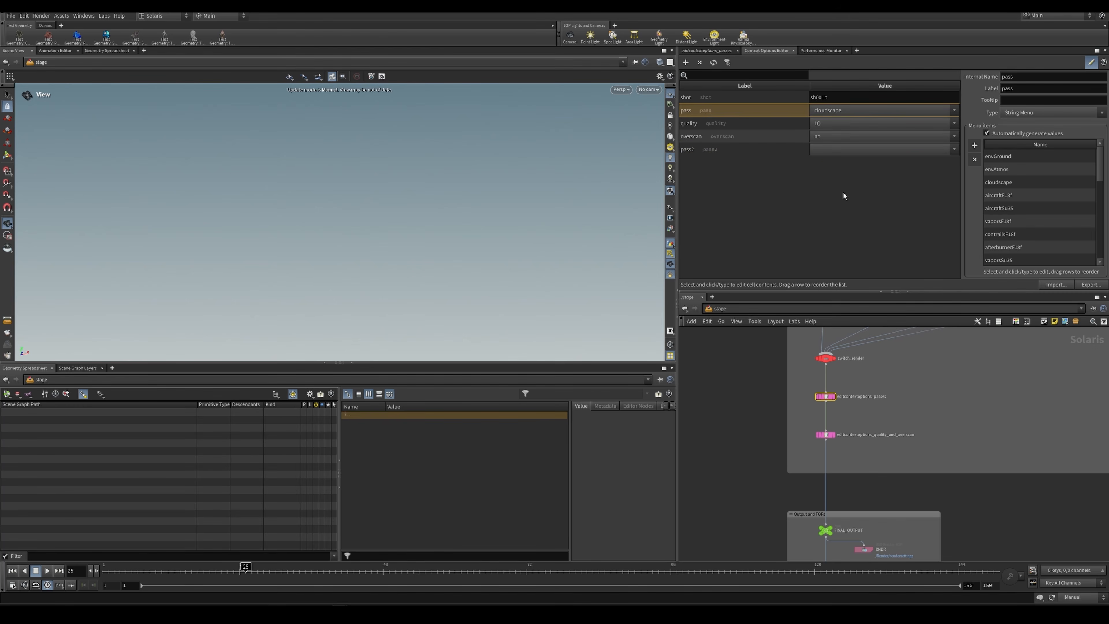
left_click(706, 51)
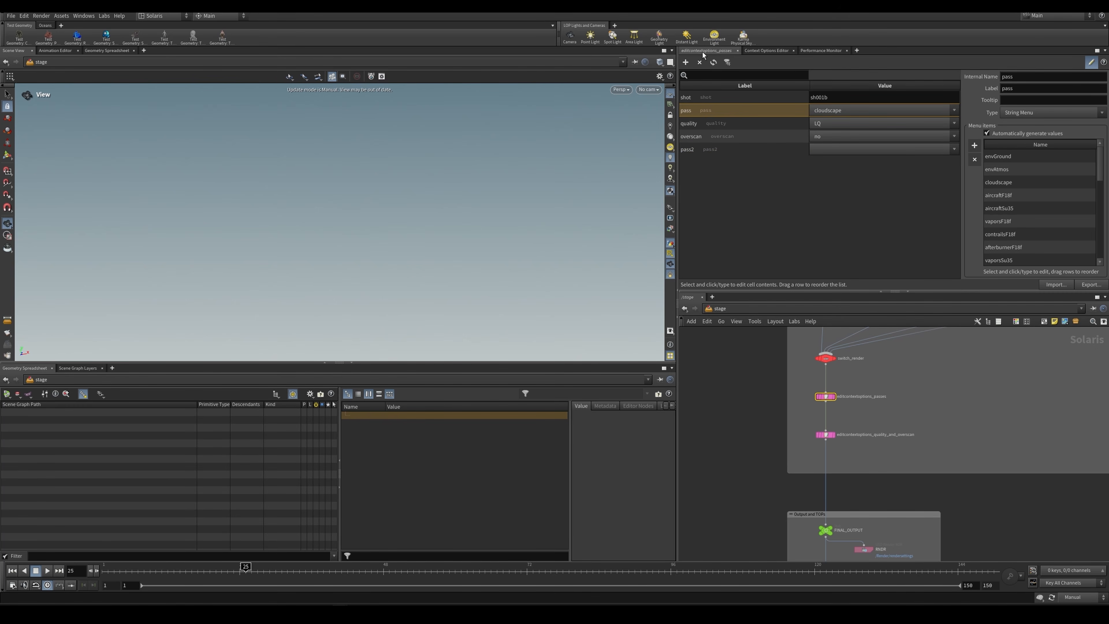
Step: Review the Option Value expression in editcontextoptions_passes
left_click_drag(794, 147, 772, 160)
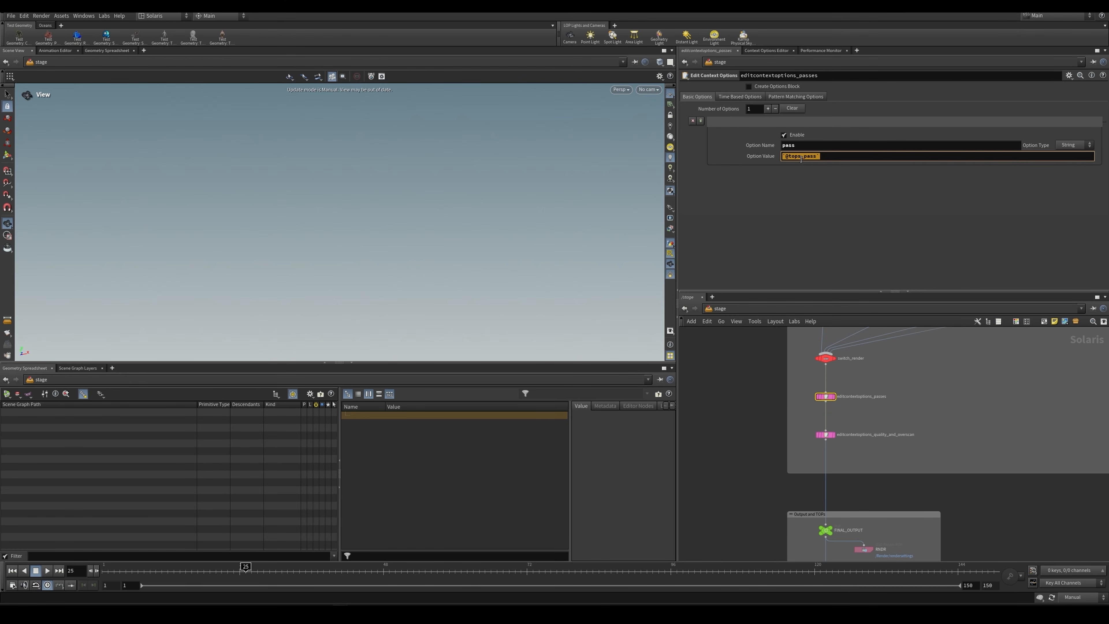
scroll(925, 409, "down", 3)
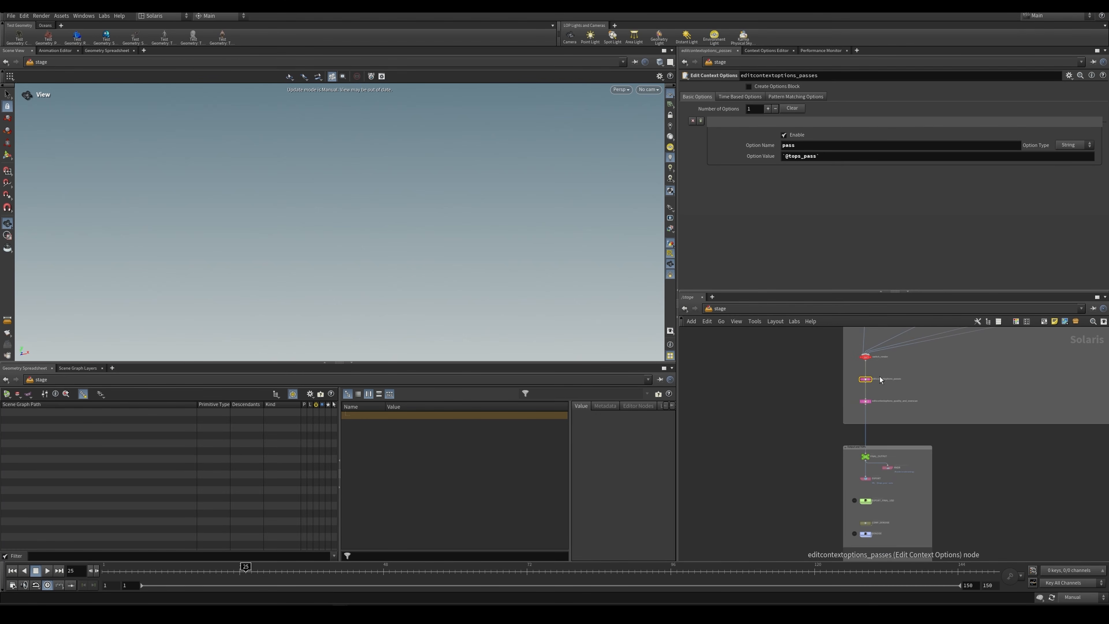
scroll(886, 352, "up", 3)
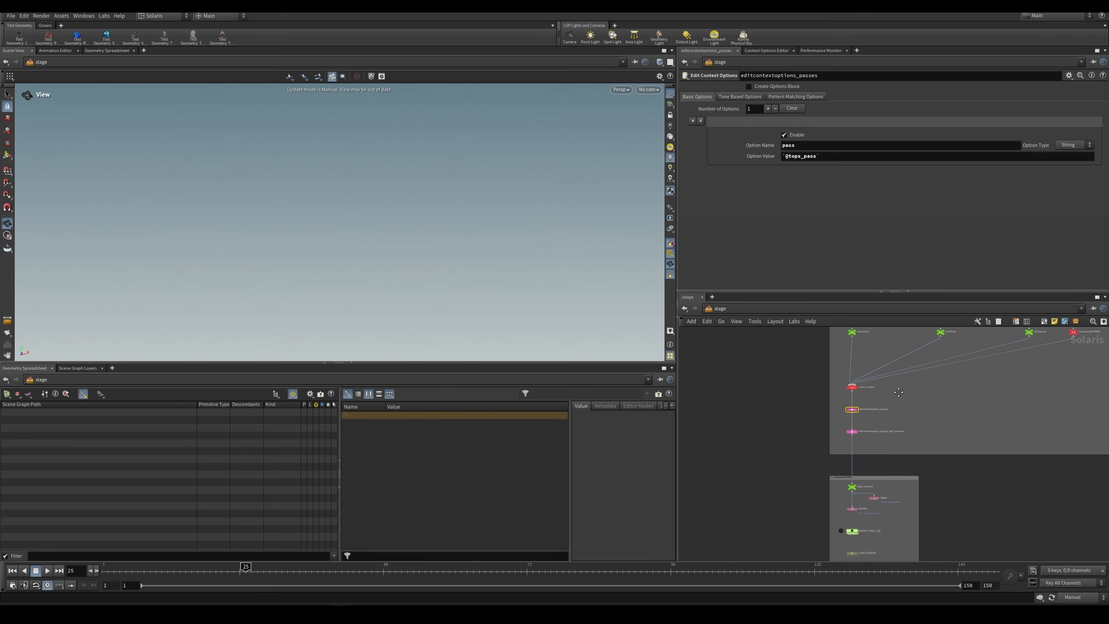
Step: Inspect the inputs of switch_render and select the four pass output nodes feeding it
left_click(841, 402)
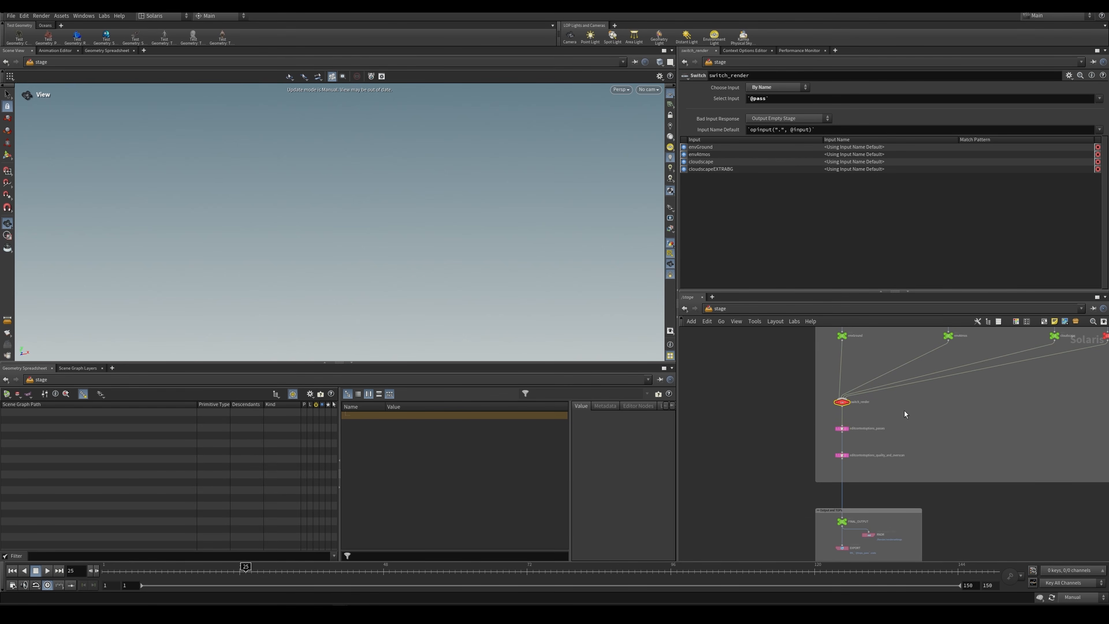
scroll(930, 394, "up", 1)
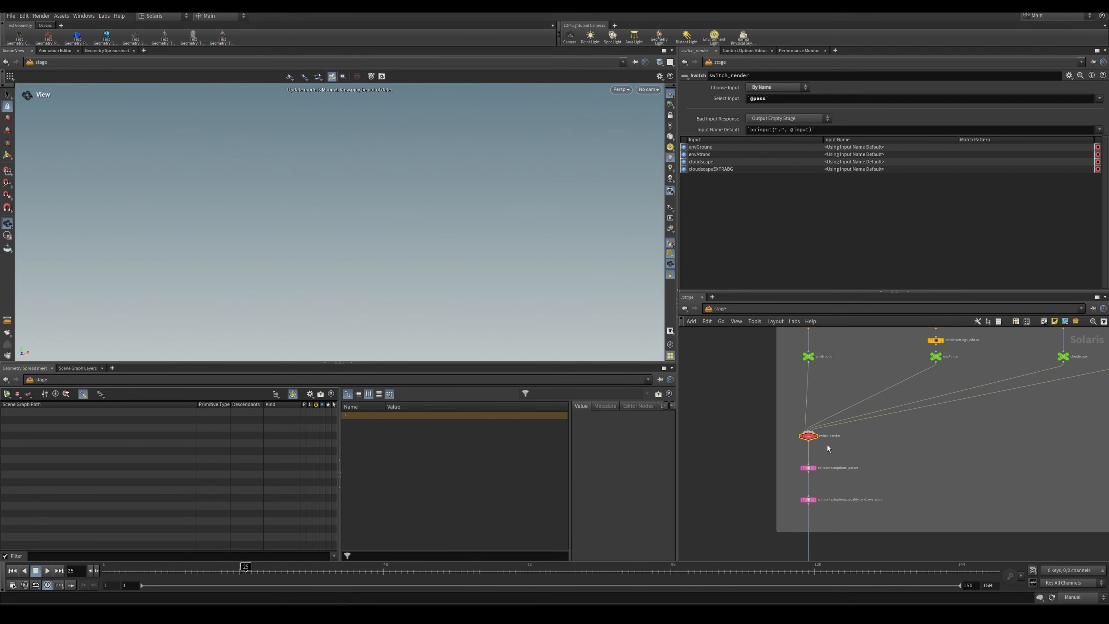
middle_click_drag(878, 478, 874, 354)
scroll(857, 453, "down", 2)
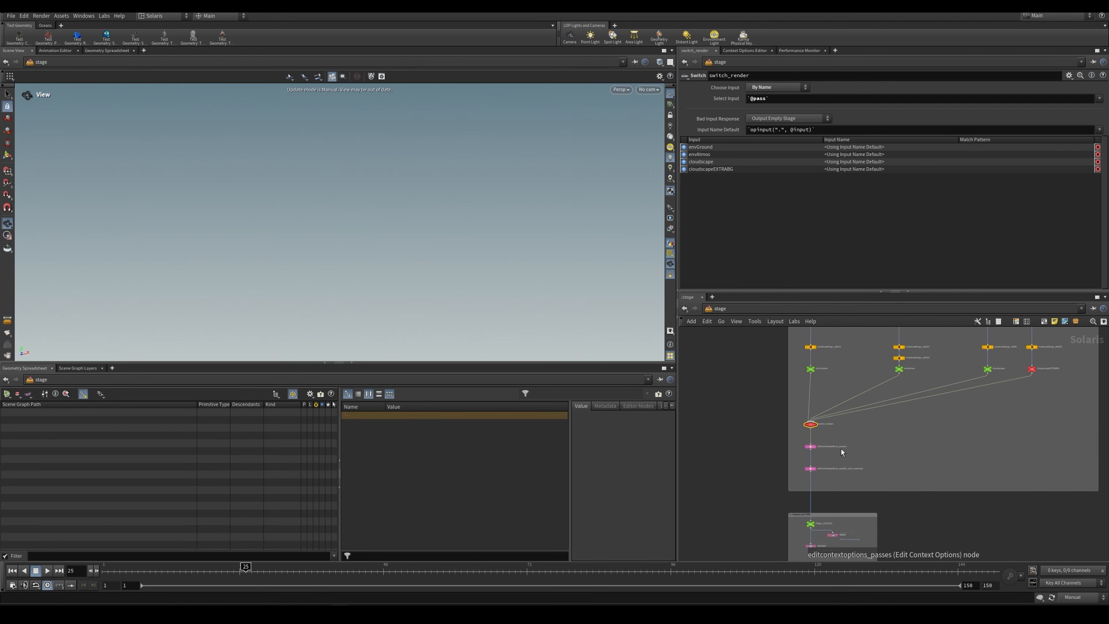
left_click_drag(789, 366, 1061, 388)
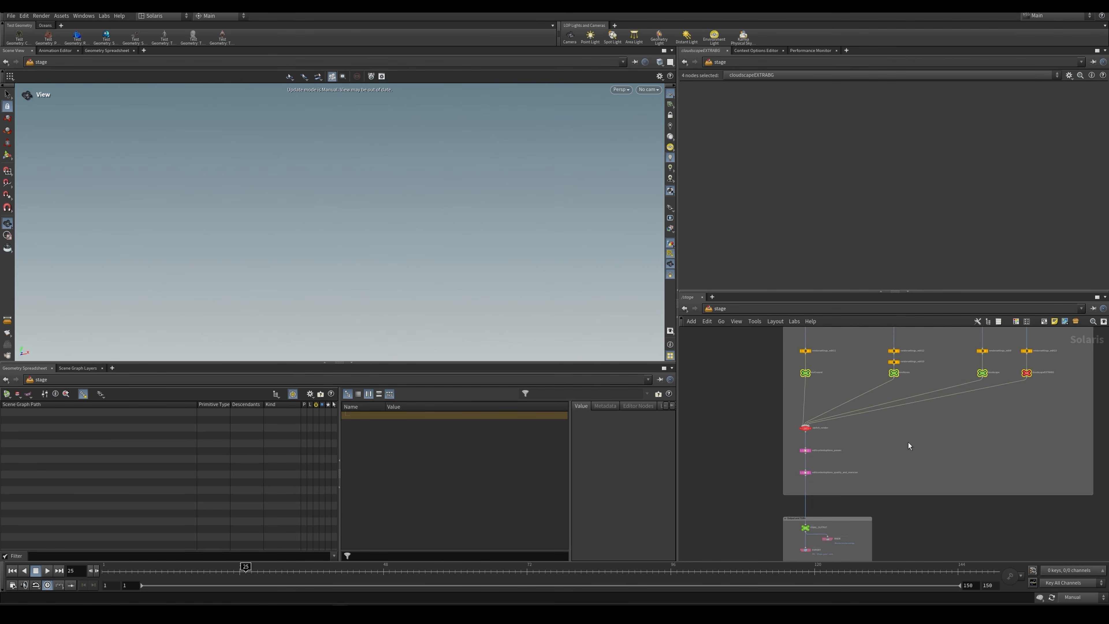
Step: Show the parameters of editcontextoptions_quality_and_overscan and review its quality and overscan values
middle_click_drag(837, 456, 851, 421)
scroll(837, 430, "up", 4)
left_click_drag(827, 426, 776, 452)
middle_click_drag(761, 432, 776, 389)
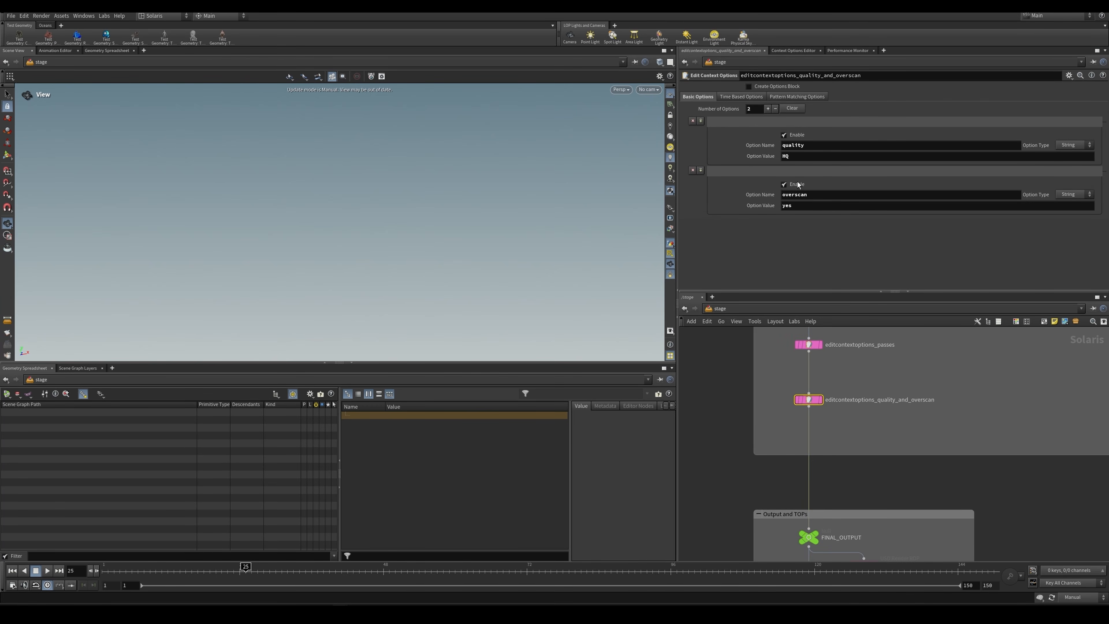
scroll(898, 382, "down", 3)
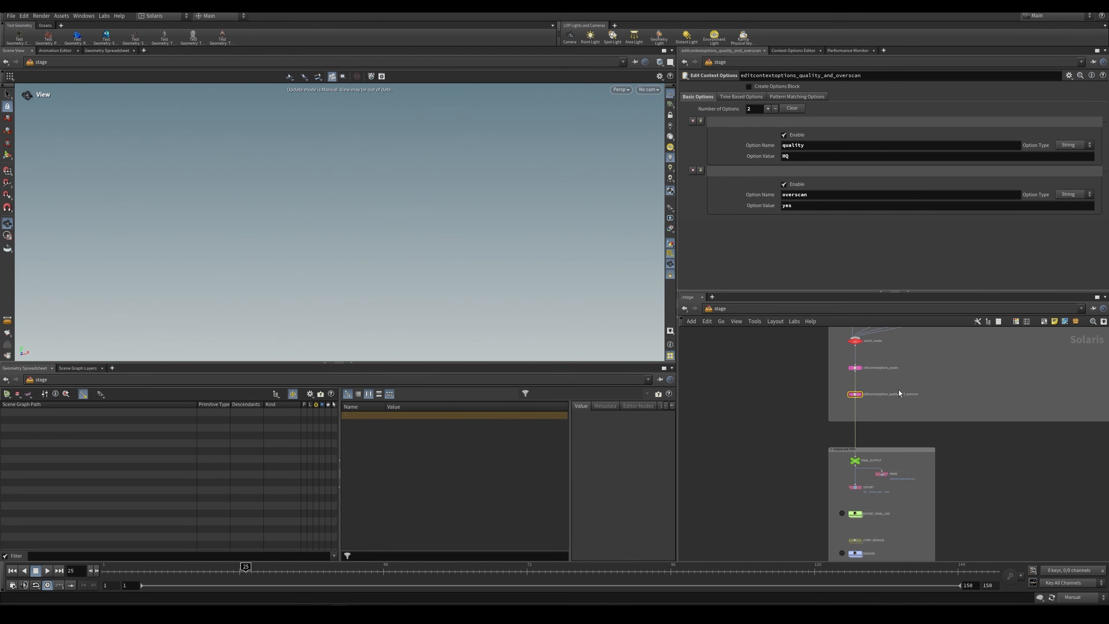
middle_click_drag(898, 390, 839, 447)
Step: Compare the quality and overscan option names on the node with the entries in the context options list
left_click(793, 145)
left_click(796, 49)
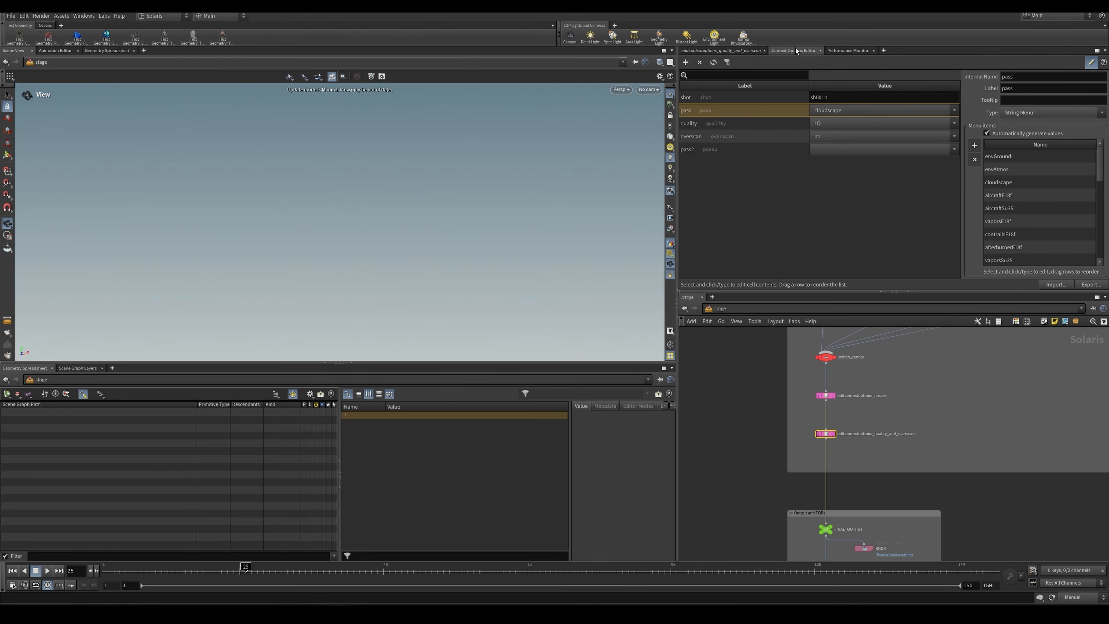
left_click(725, 49)
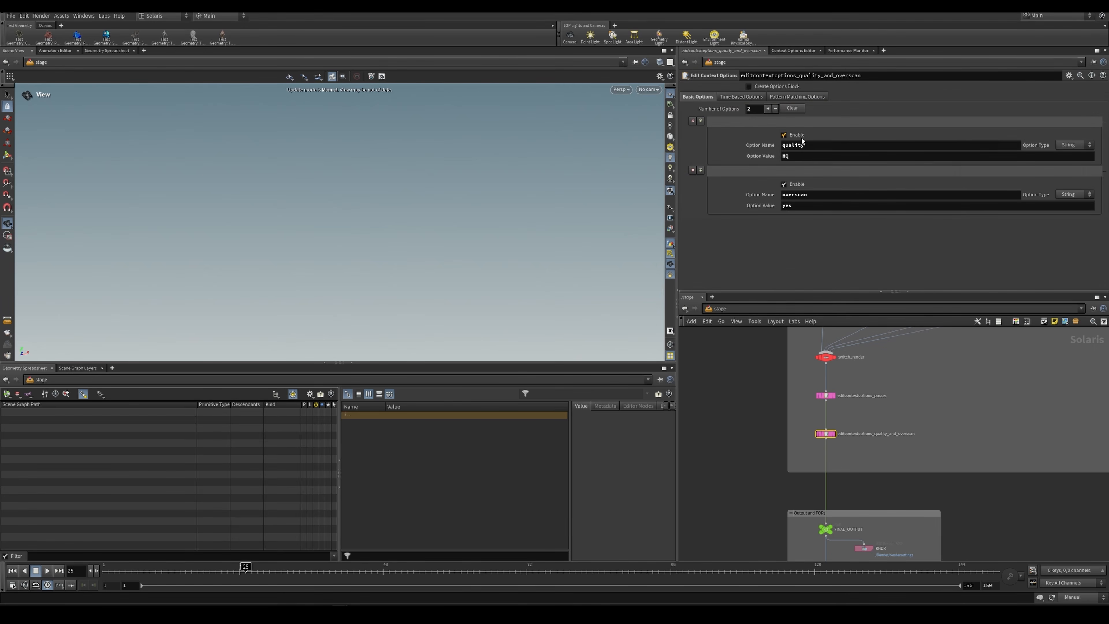
left_click(801, 145)
left_click(803, 192)
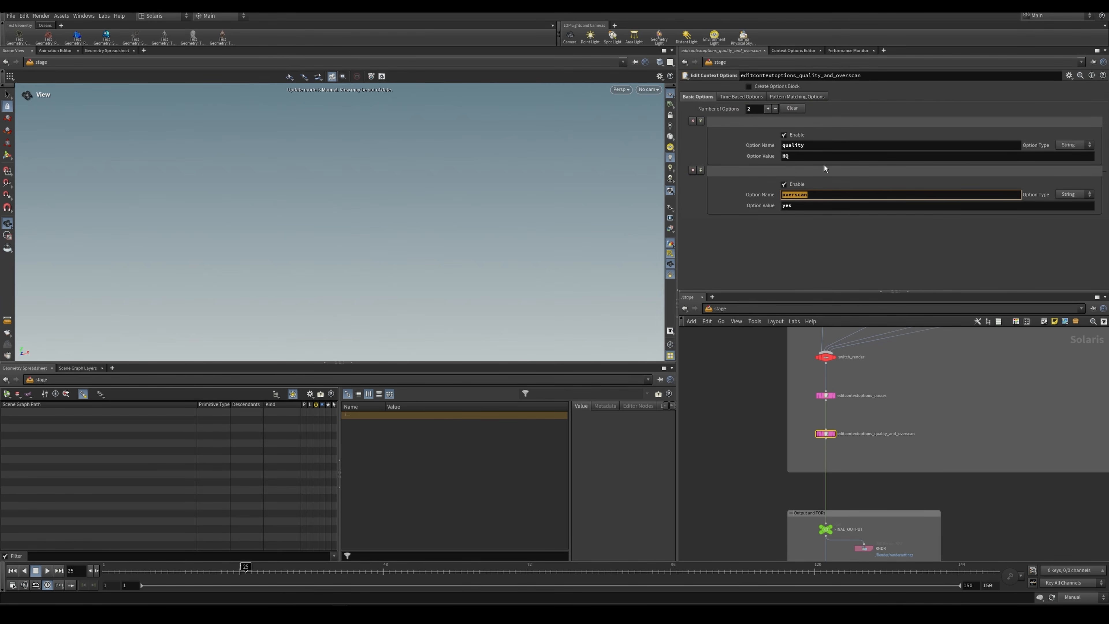
Step: Inspect FINAL_OUTPUT and the settings of the EXPORT and RNDR nodes in the Output and TOPs group
middle_click_drag(837, 535, 840, 430)
scroll(840, 430, "up", 3)
left_click(831, 420)
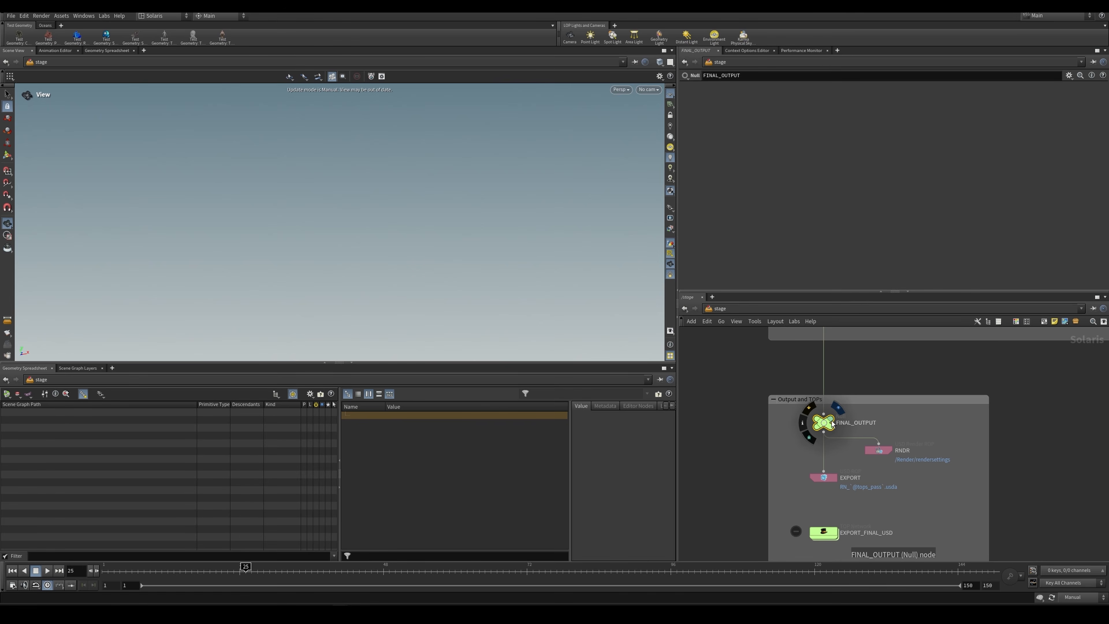
left_click(814, 477)
scroll(853, 472, "up", 3)
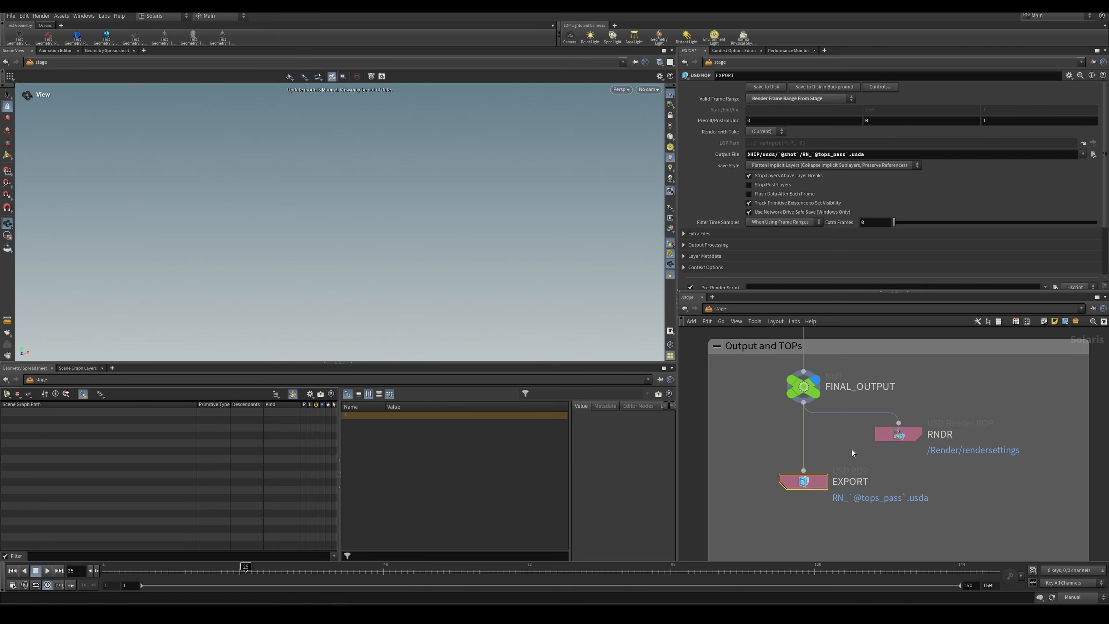
left_click(909, 435)
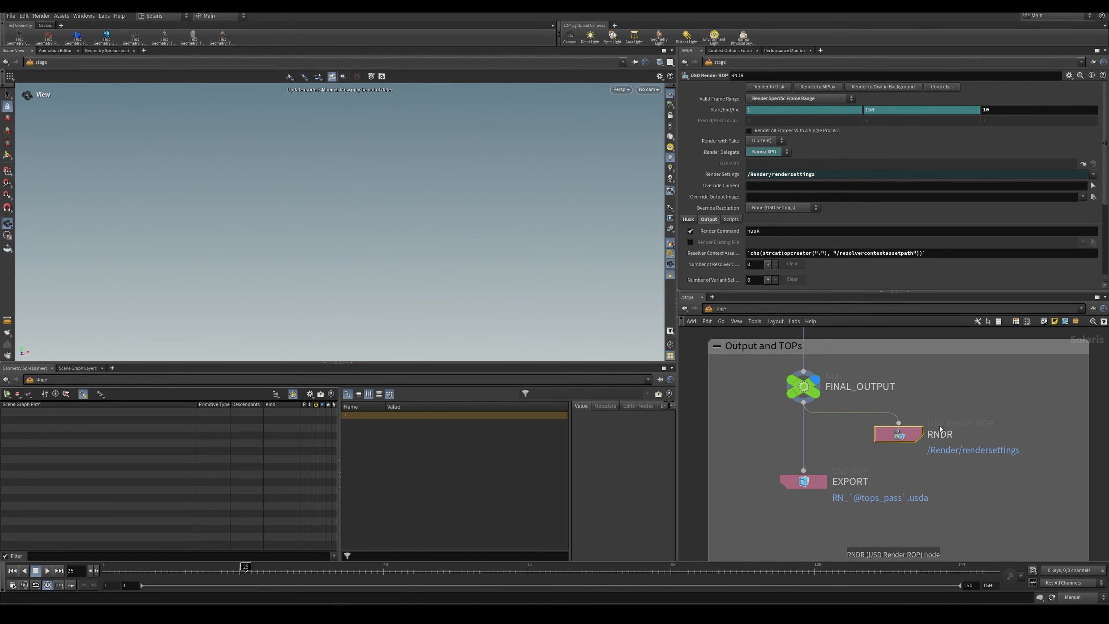
left_click(781, 484)
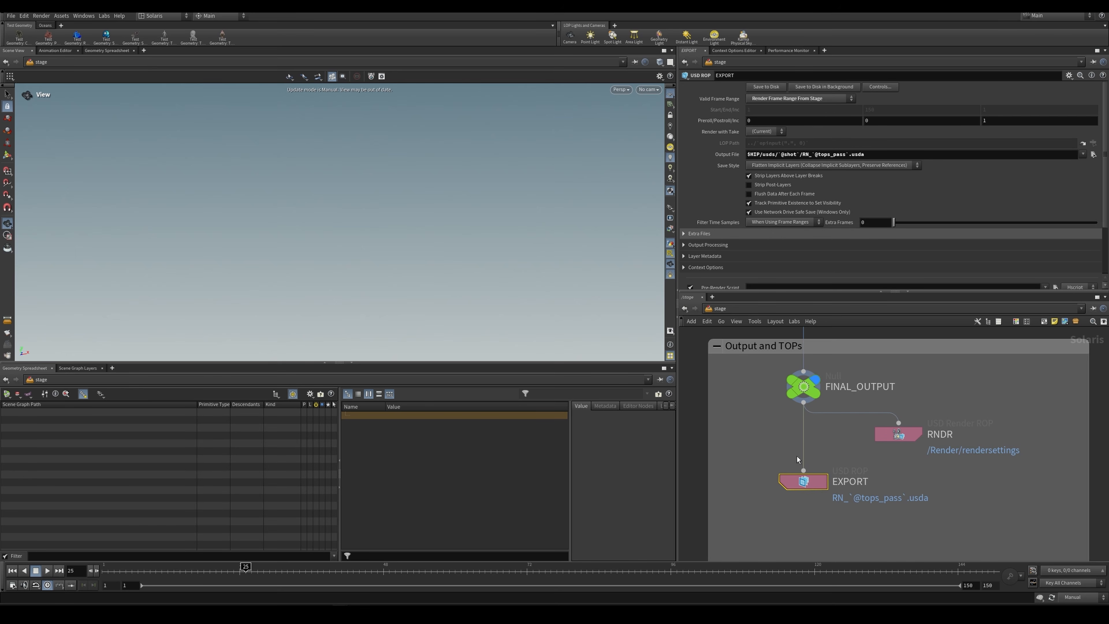
Step: Enter the EXPORT_FINAL_USD TOP network and inspect the attribute name and values of wedge_pass
scroll(797, 456, "down", 3)
middle_click_drag(785, 497, 833, 433)
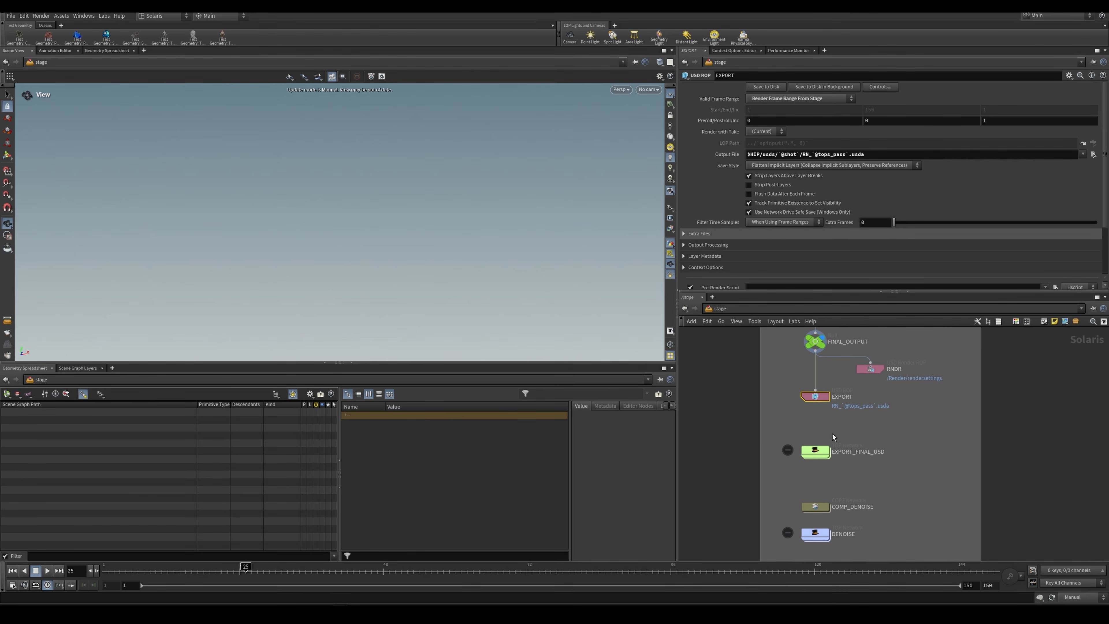
double_click(818, 451)
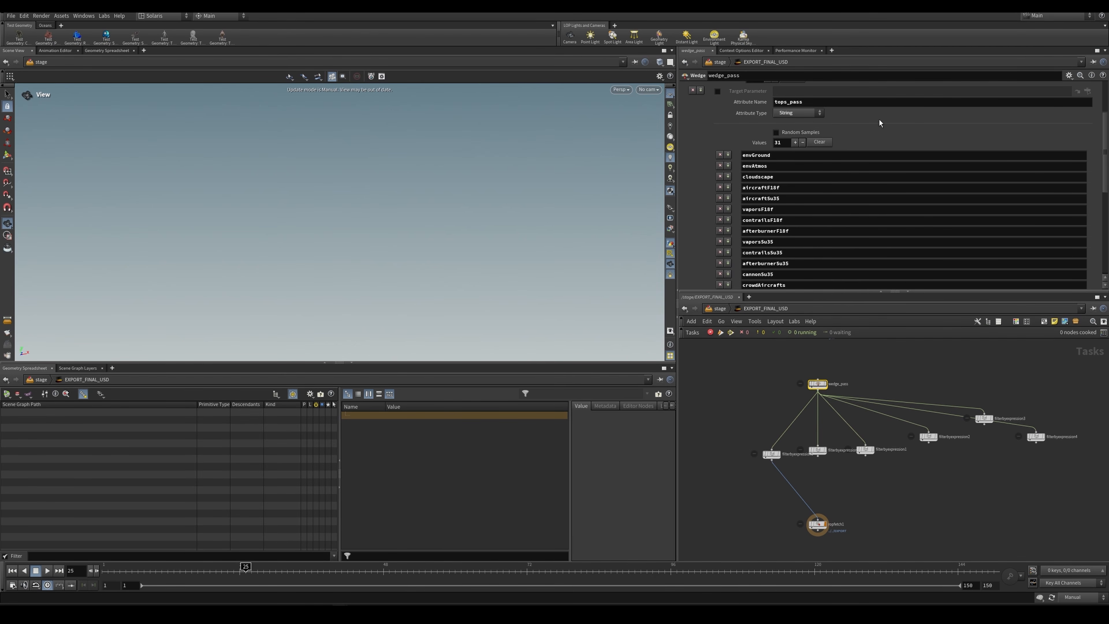
scroll(856, 174, "up", 3)
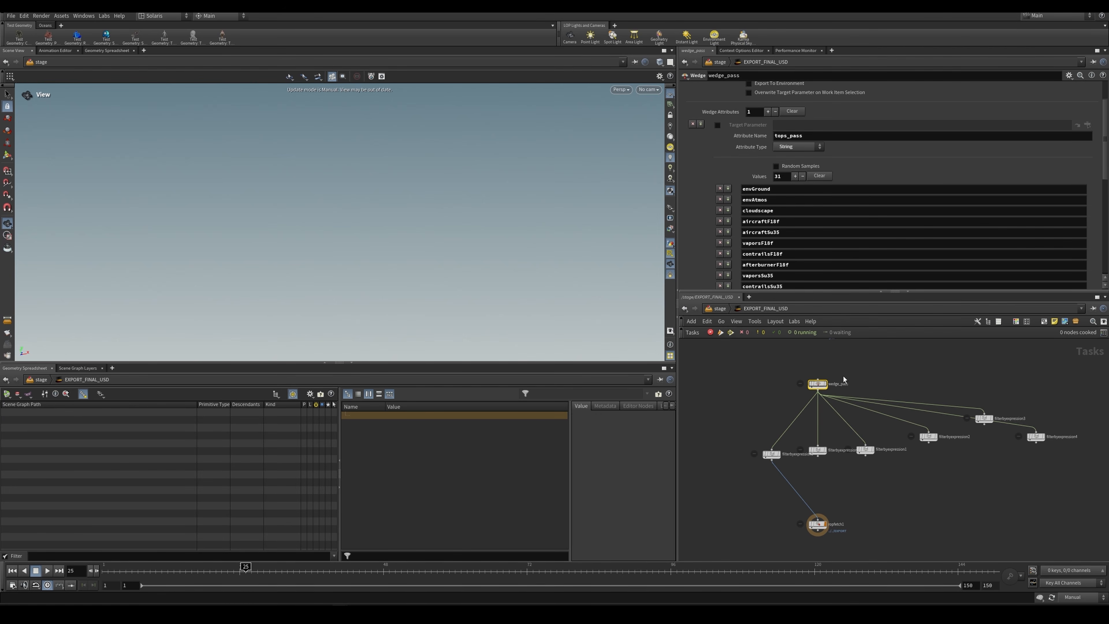
scroll(843, 376, "up", 5)
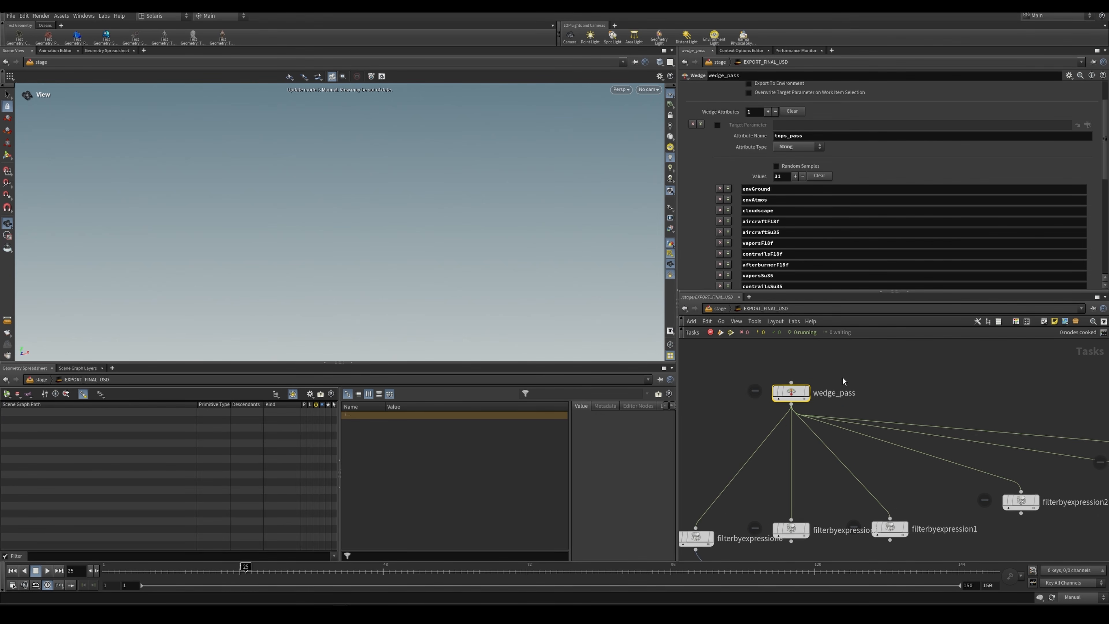
left_click(888, 375)
left_click_drag(836, 373, 802, 424)
left_click(904, 373)
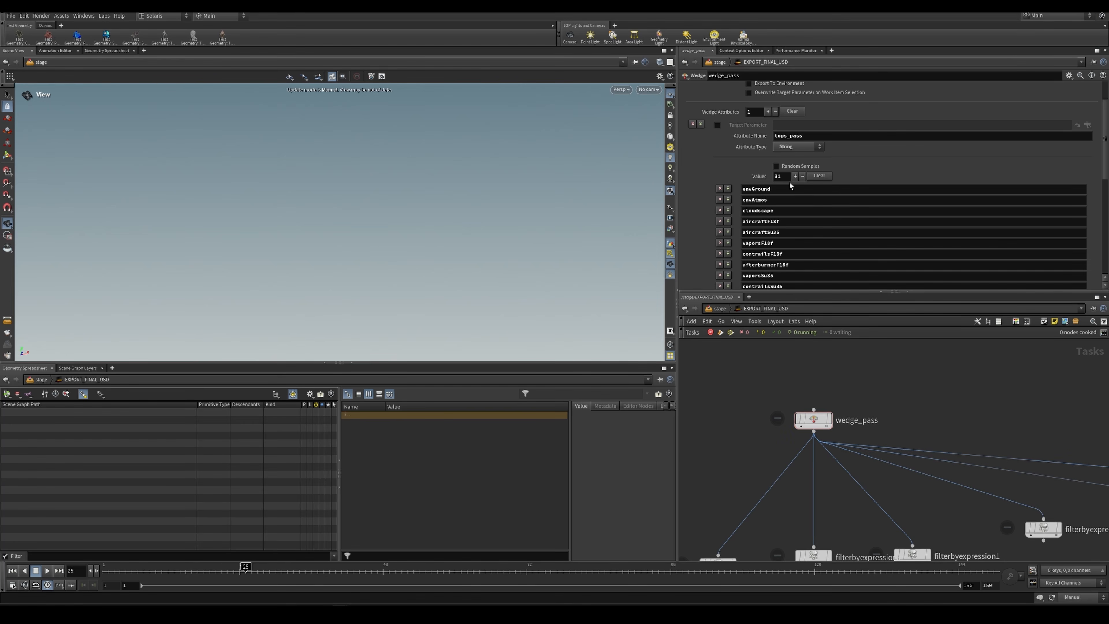
left_click_drag(805, 136, 755, 147)
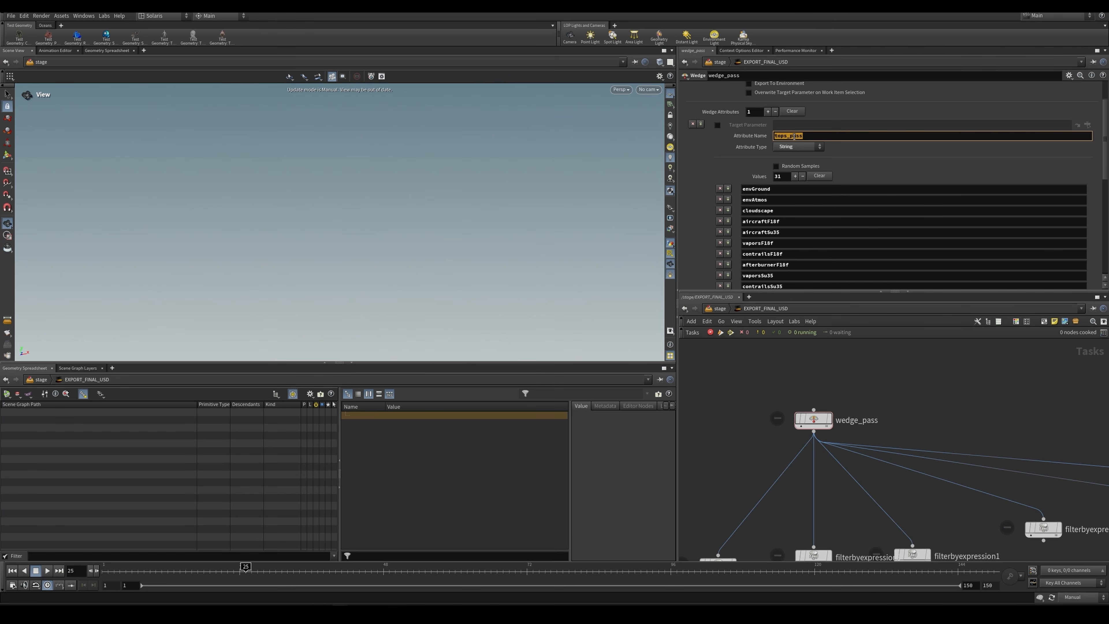
Step: Return to the stage network and check the option name and value in editcontextoptions_passes
left_click(720, 308)
left_click(820, 453)
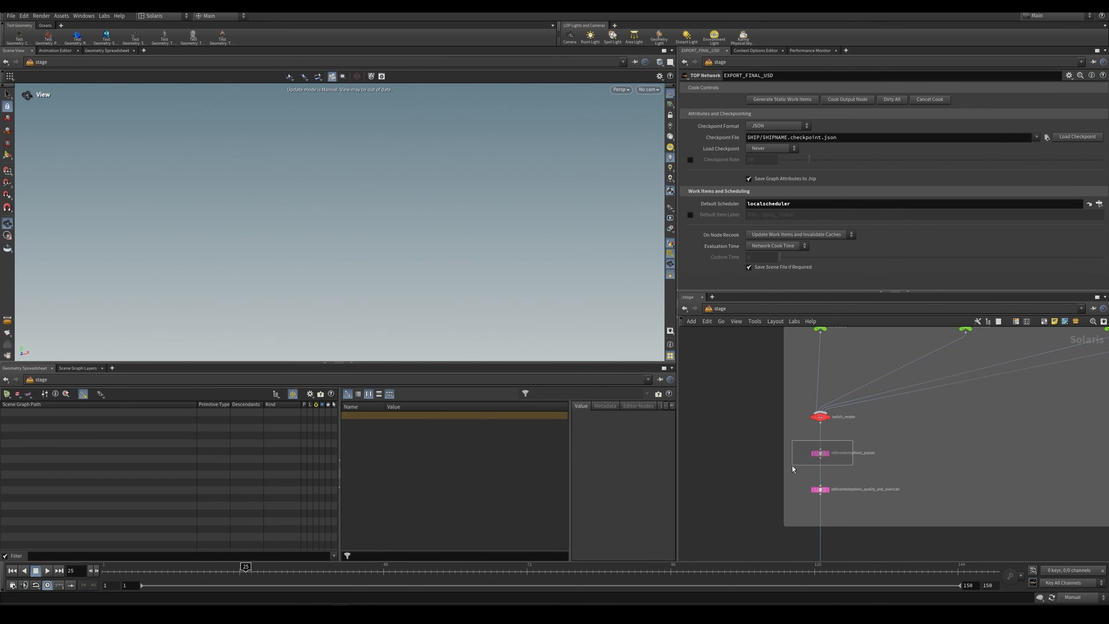
left_click_drag(826, 158, 728, 145)
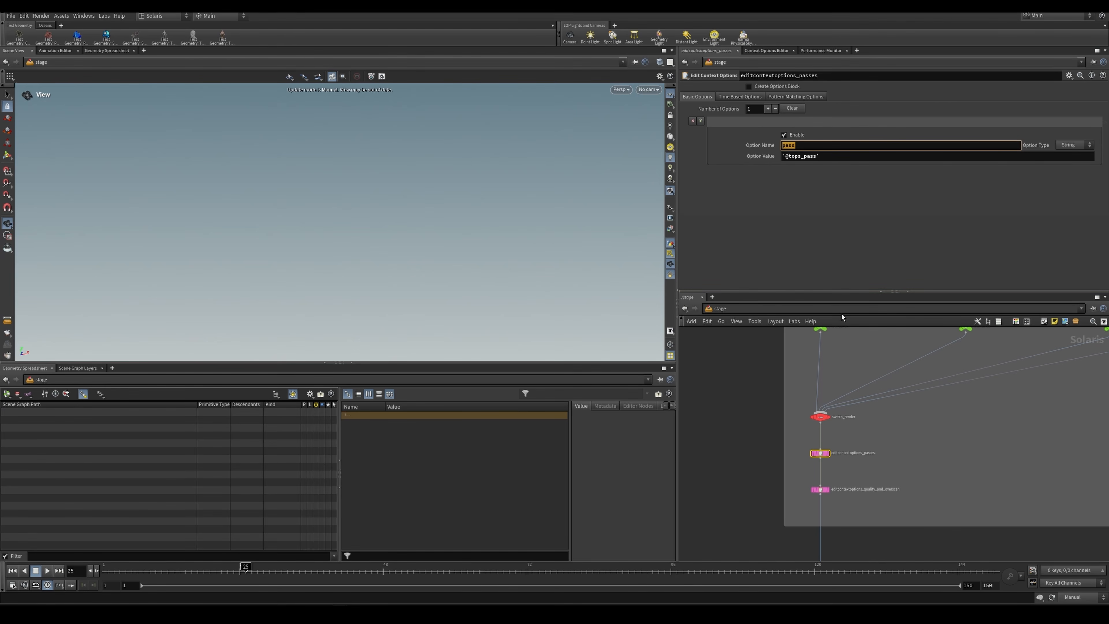
Step: Re-enter EXPORT_FINAL_USD and check the wedge attribute name on wedge_pass
scroll(919, 398, "down", 4)
middle_click_drag(920, 399, 906, 334)
scroll(845, 483, "up", 6)
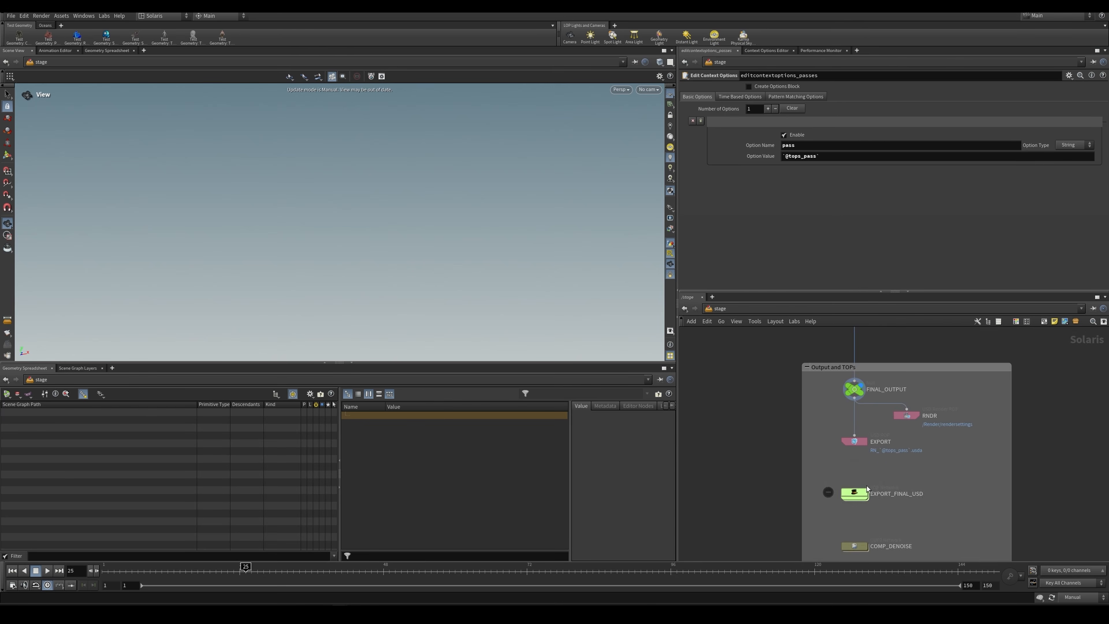
double_click(860, 489)
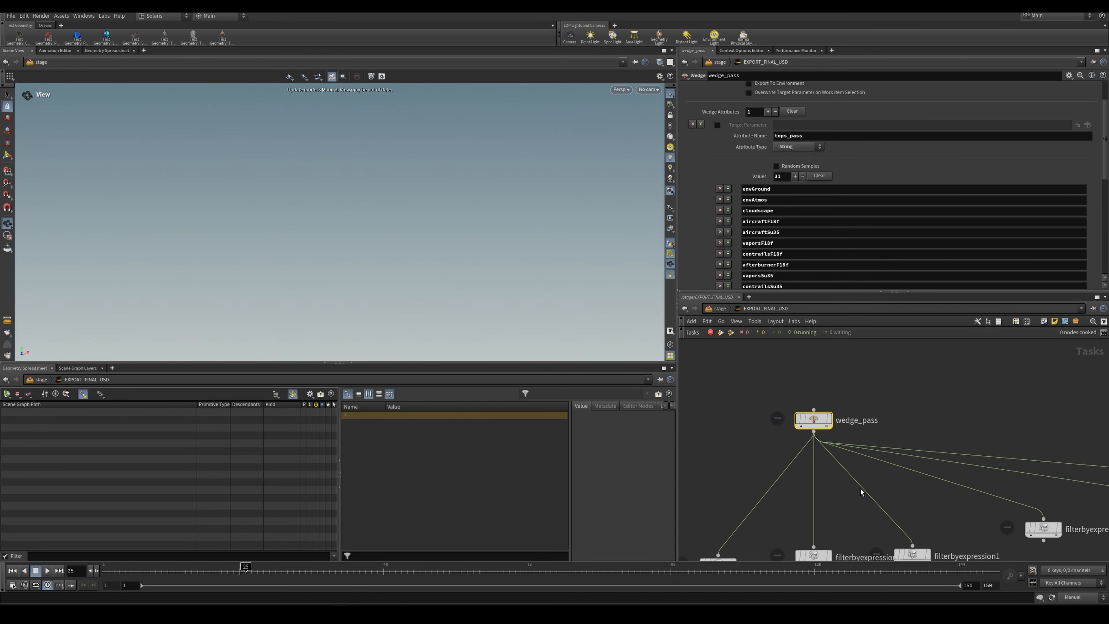
left_click(814, 136)
scroll(769, 213, "down", 2)
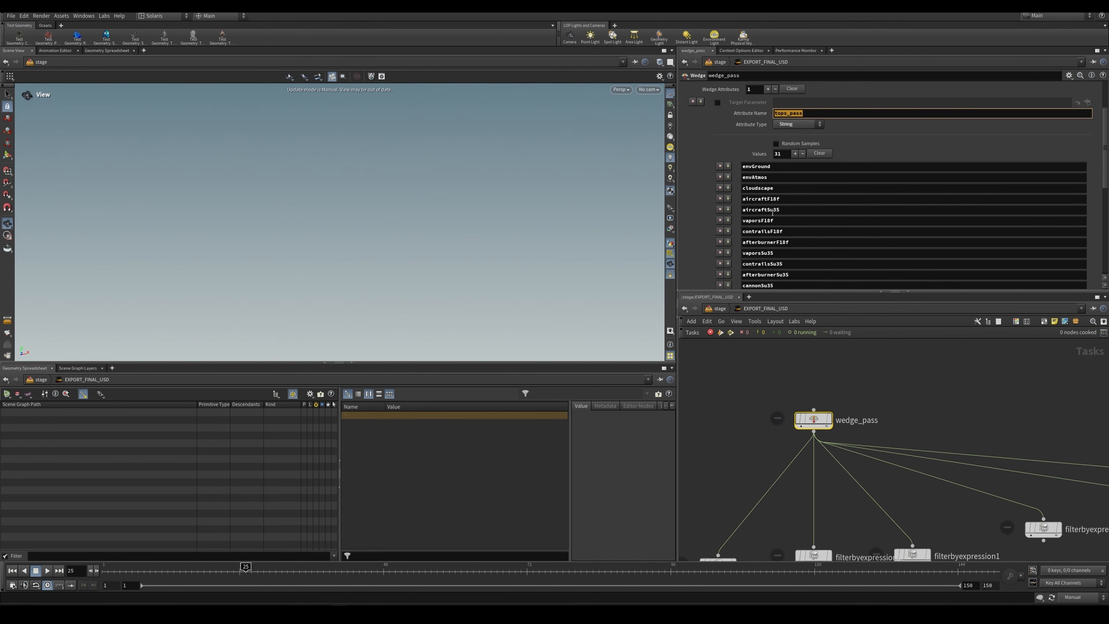
Step: Go through the pass names in the wedge_pass values, focusing on envGround, cloudscape and the aircraft and vapor entries
left_click(772, 146)
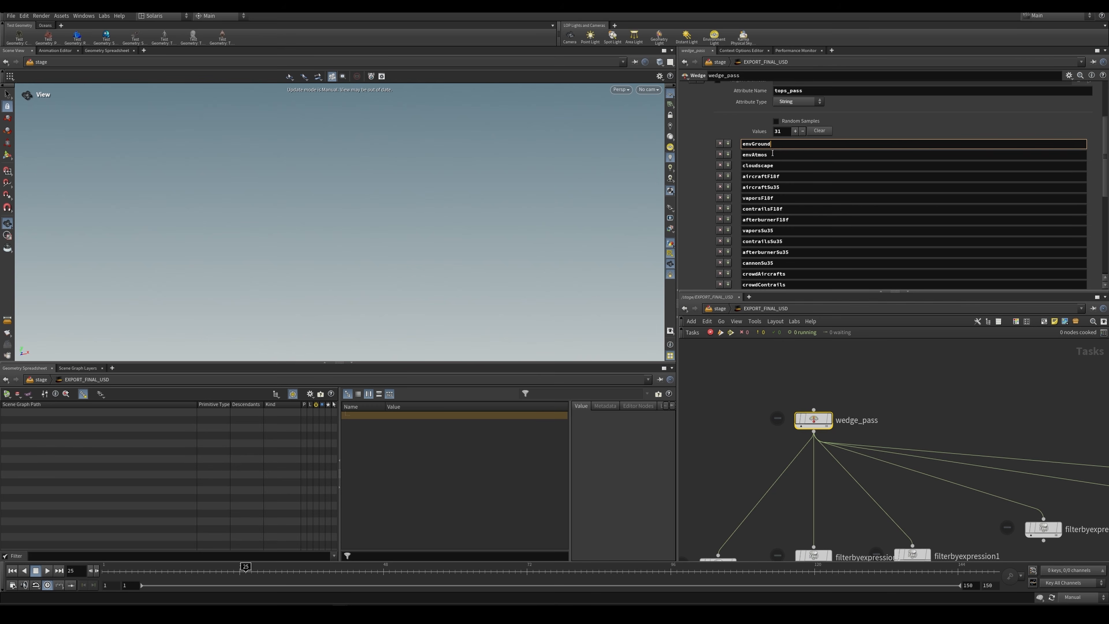
left_click(786, 176)
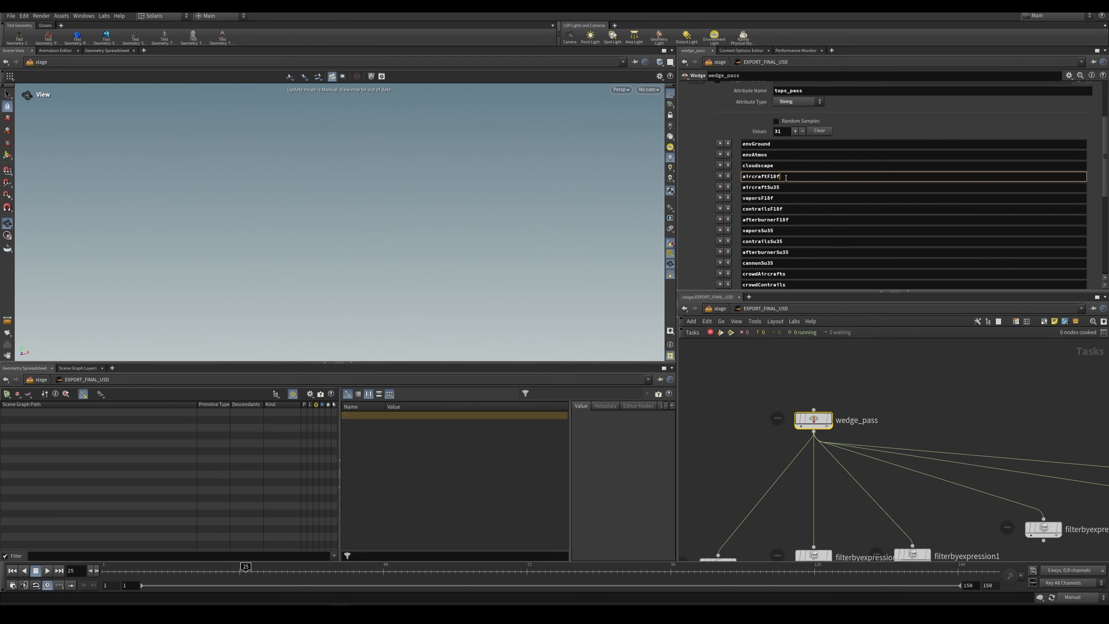
left_click(784, 187)
left_click(777, 198)
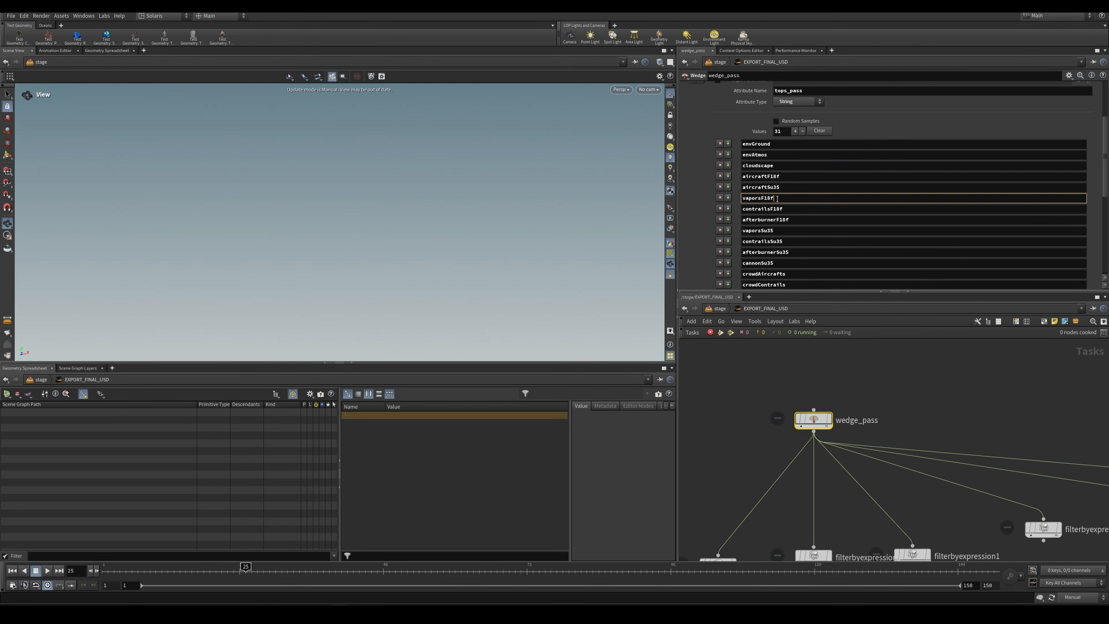
left_click(781, 168)
left_click(786, 177)
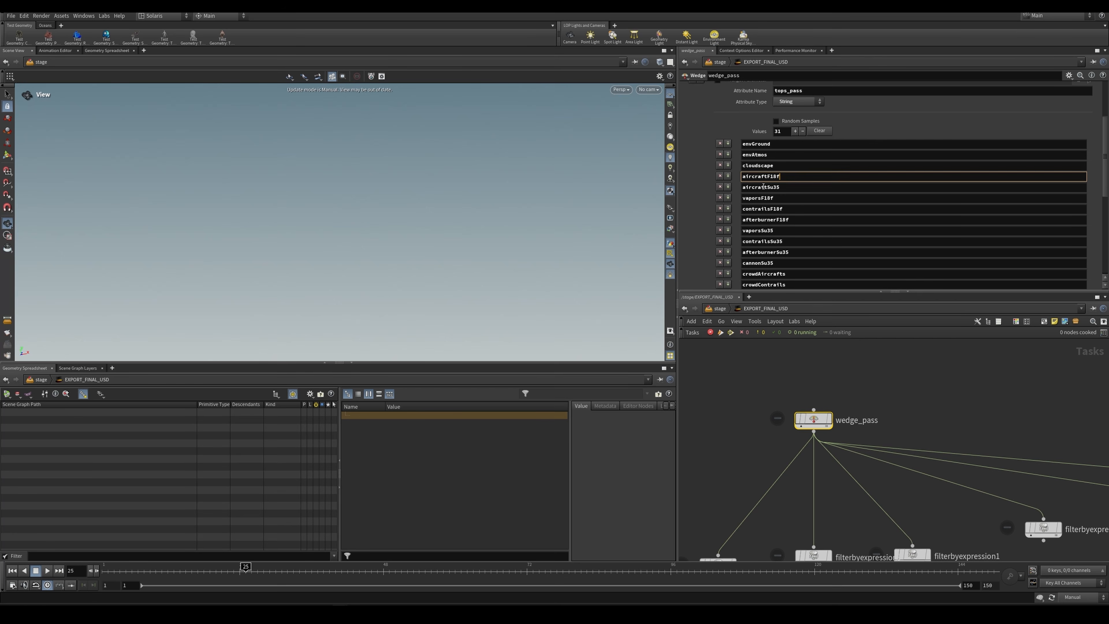
left_click(785, 188)
left_click(788, 179)
Step: Remove the unneeded passes from wedge_pass, keeping only envGround, envAtmos, cloudscapeEXTRABG and cloudscape as values
left_click(720, 176)
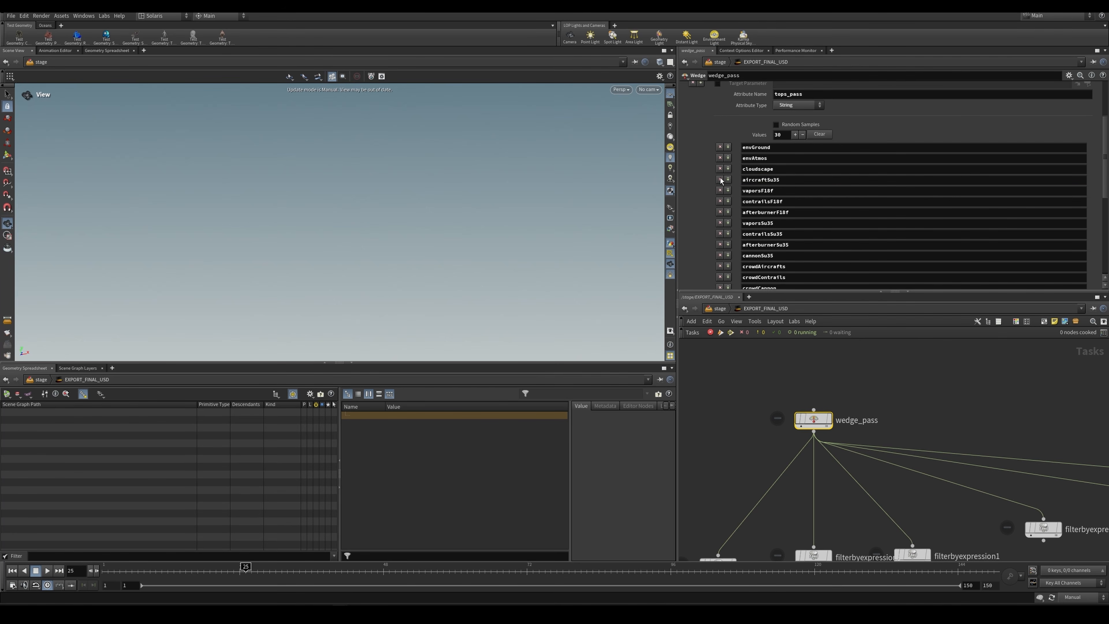
left_click(720, 176)
left_click(720, 201)
left_click(721, 213)
left_click(721, 214)
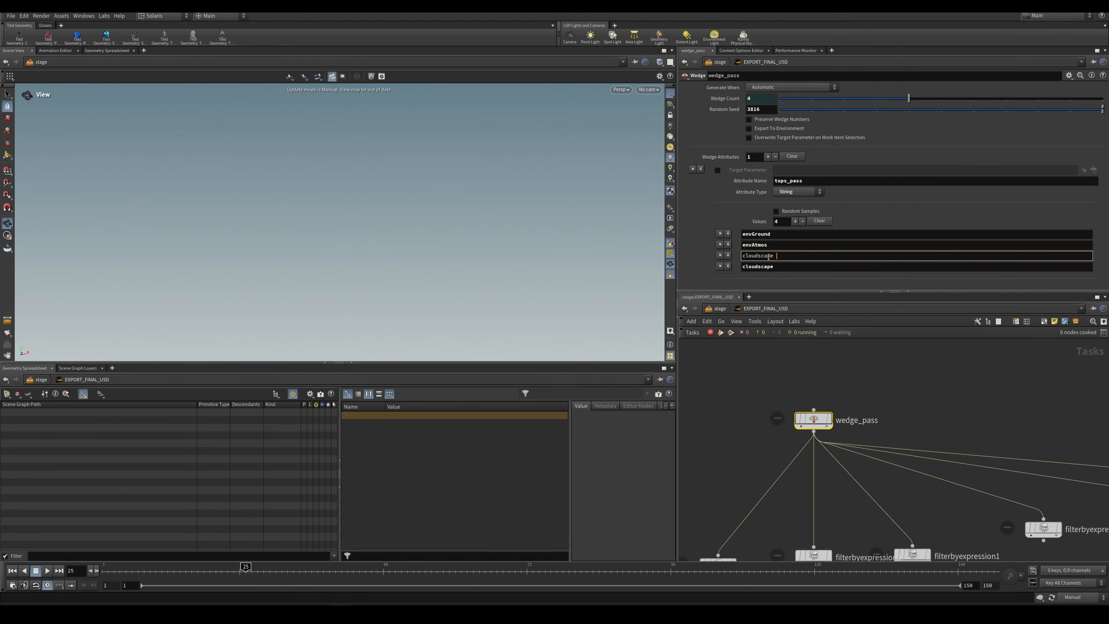
scroll(879, 408, "down", 4)
Step: Rewire ropfetch1 in EXPORT_FINAL_USD so it takes its input straight from wedge_pass, bypassing the filterbyexpression nodes
scroll(860, 463, "down", 2)
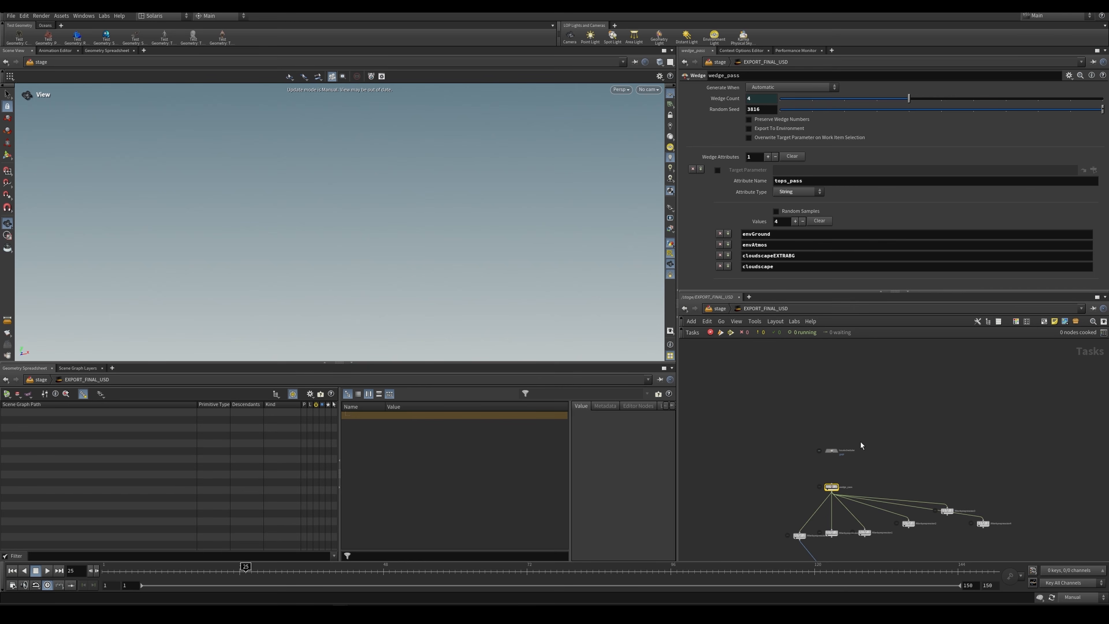
middle_click_drag(860, 442, 860, 390)
scroll(867, 428, "up", 2)
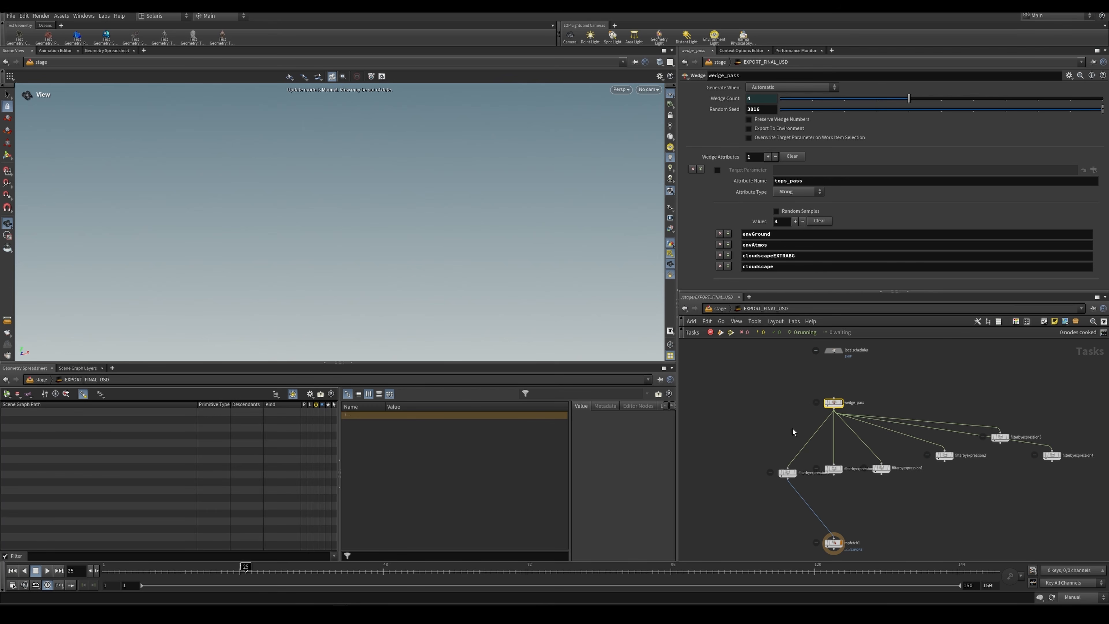
middle_click_drag(793, 428, 821, 411)
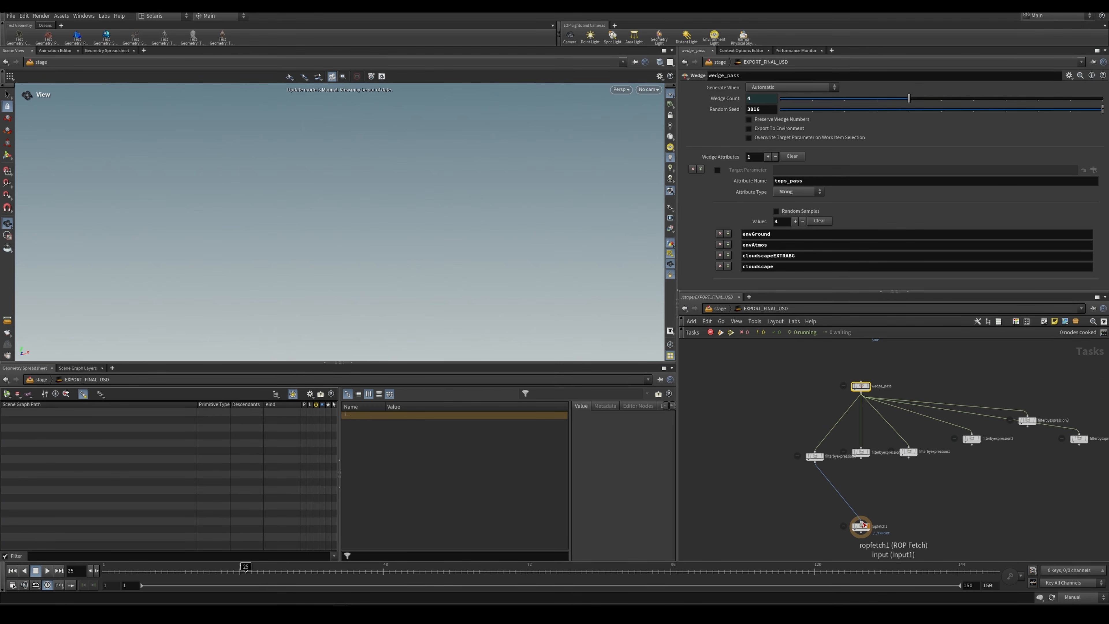
left_click_drag(863, 524, 842, 514)
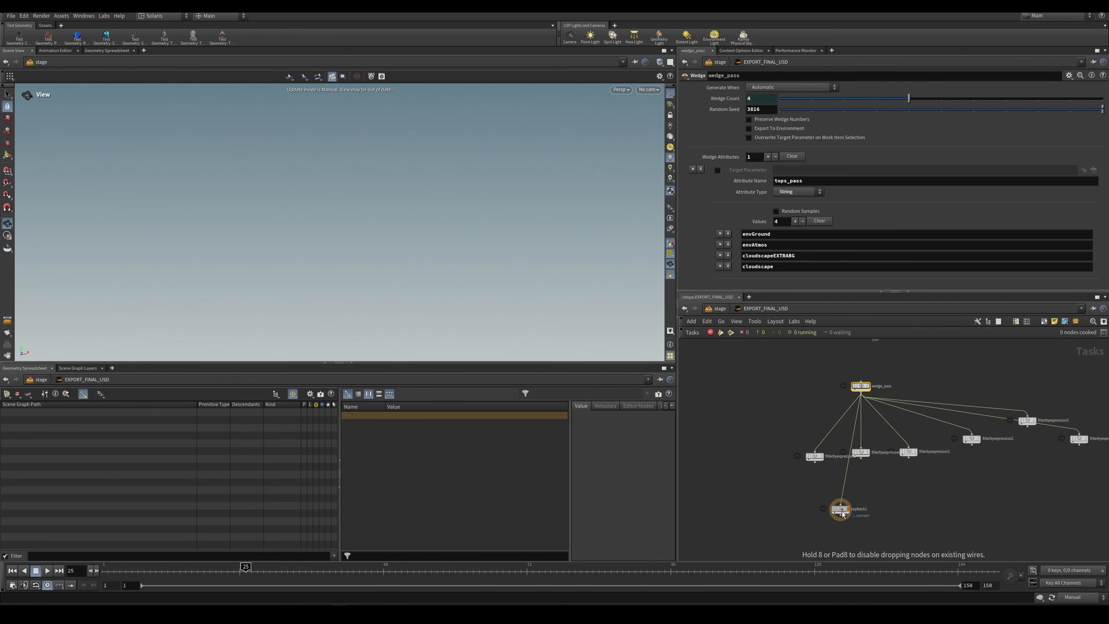
Step: Delete all filterbyexpression nodes except filterbyexpression6 and place ropfetch1 directly below wedge_pass
middle_click_drag(984, 486, 928, 485)
left_click_drag(1069, 488, 805, 408)
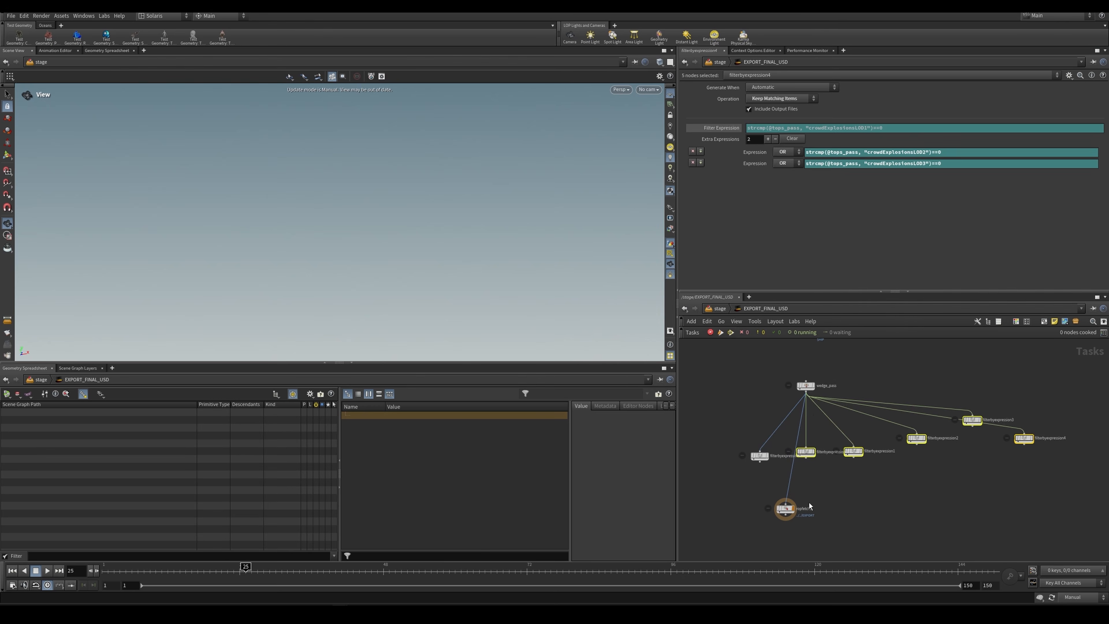
key("Delete")
scroll(795, 506, "up", 2)
left_click_drag(786, 514, 772, 542)
left_click_drag(769, 476, 883, 552)
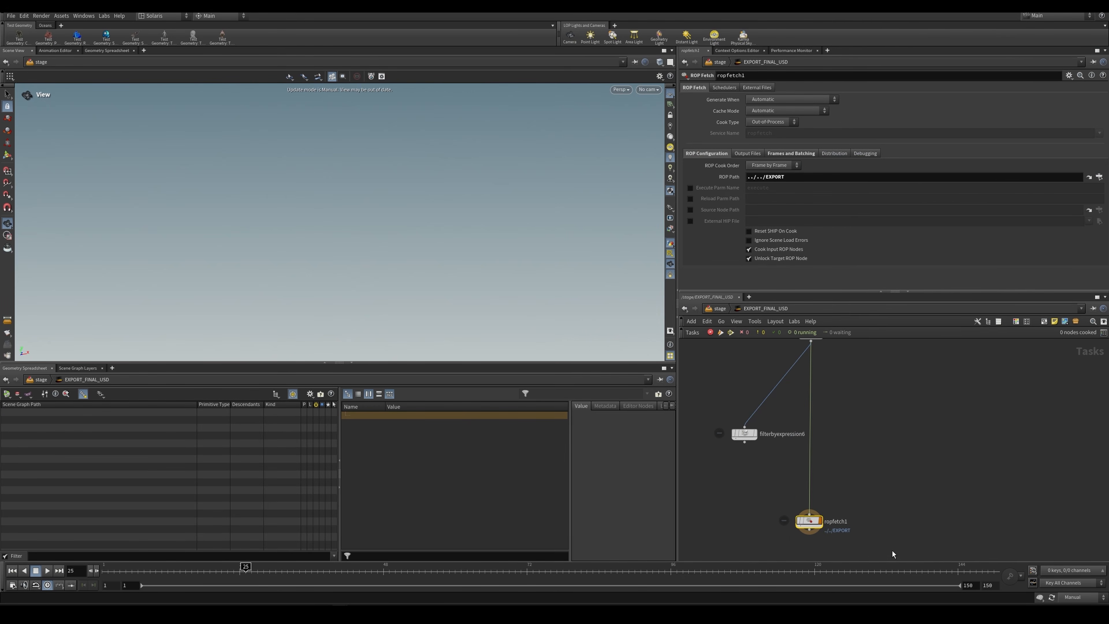
Step: Look up the Dirty and Cook This Node command for ropfetch1 without running it, and reselect wedge_pass
scroll(809, 522, "up", 2)
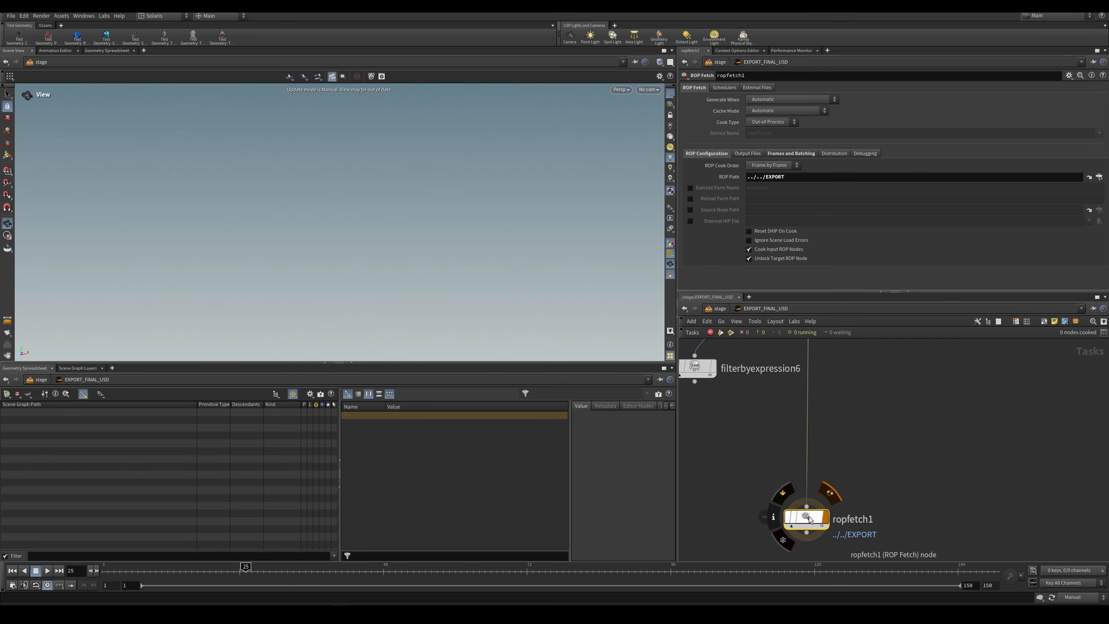
right_click(809, 515)
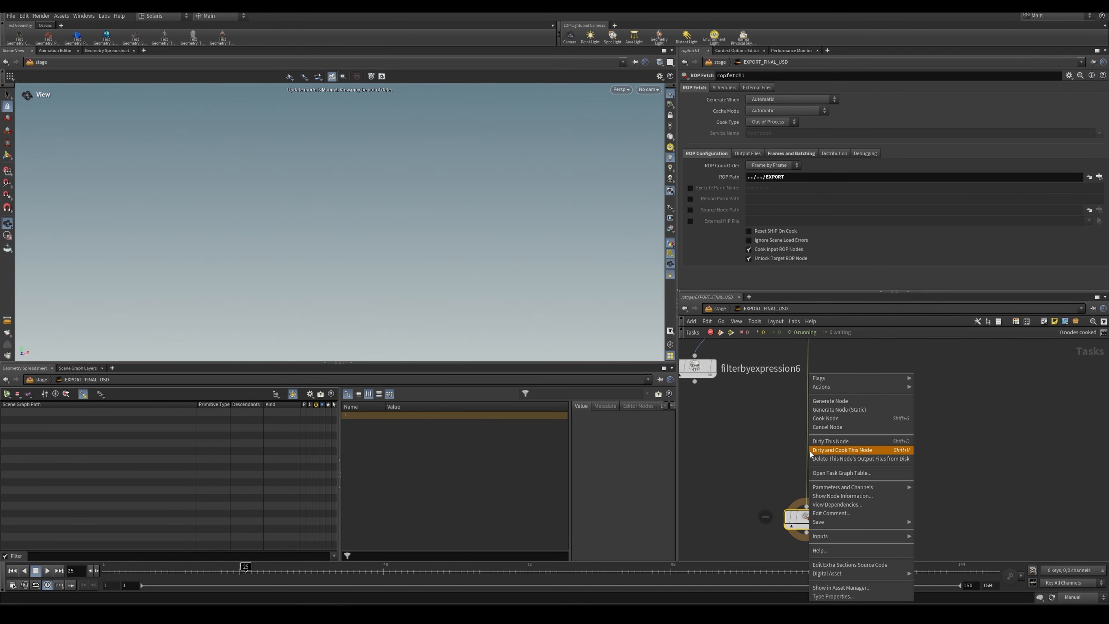
left_click(775, 438)
scroll(776, 437, "down", 3)
middle_click_drag(815, 392, 825, 447)
left_click(806, 352)
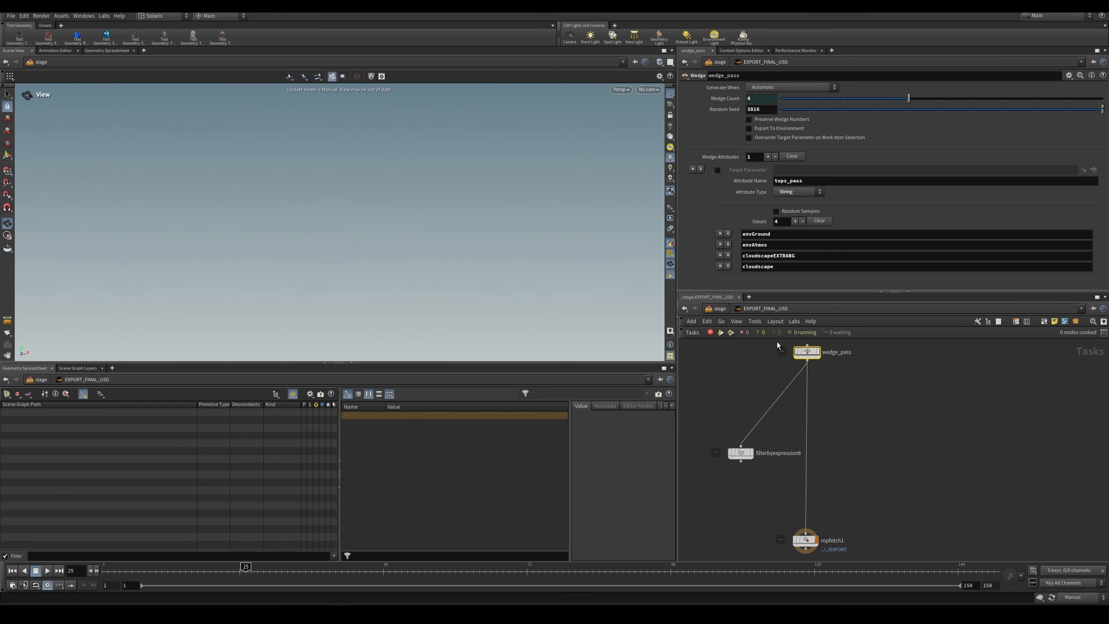
Step: Go back to the stage network and examine the $HIP/usds folder part of the EXPORT node's output file path
left_click(720, 309)
left_click(855, 441)
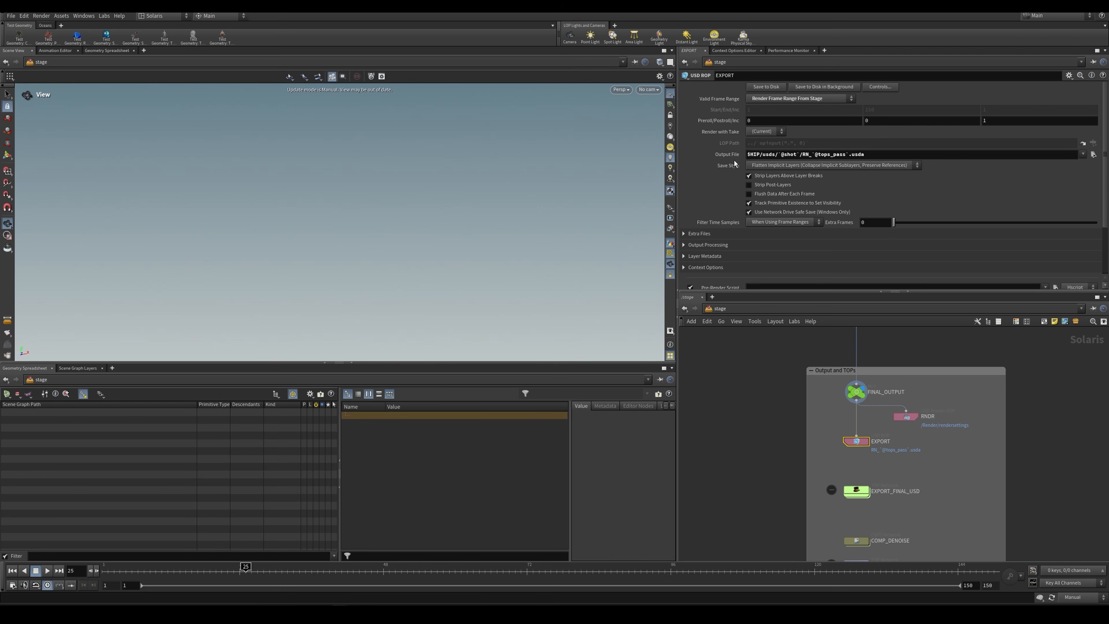
double_click(749, 154)
left_click(761, 155)
left_click_drag(778, 154, 798, 156)
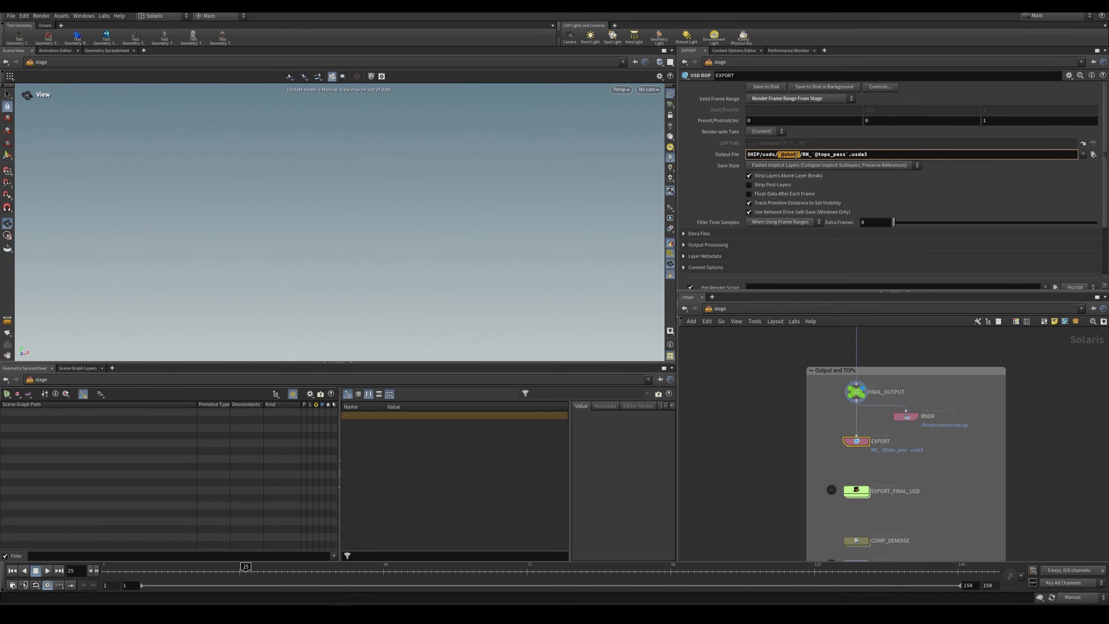
left_click(795, 156)
left_click(778, 421)
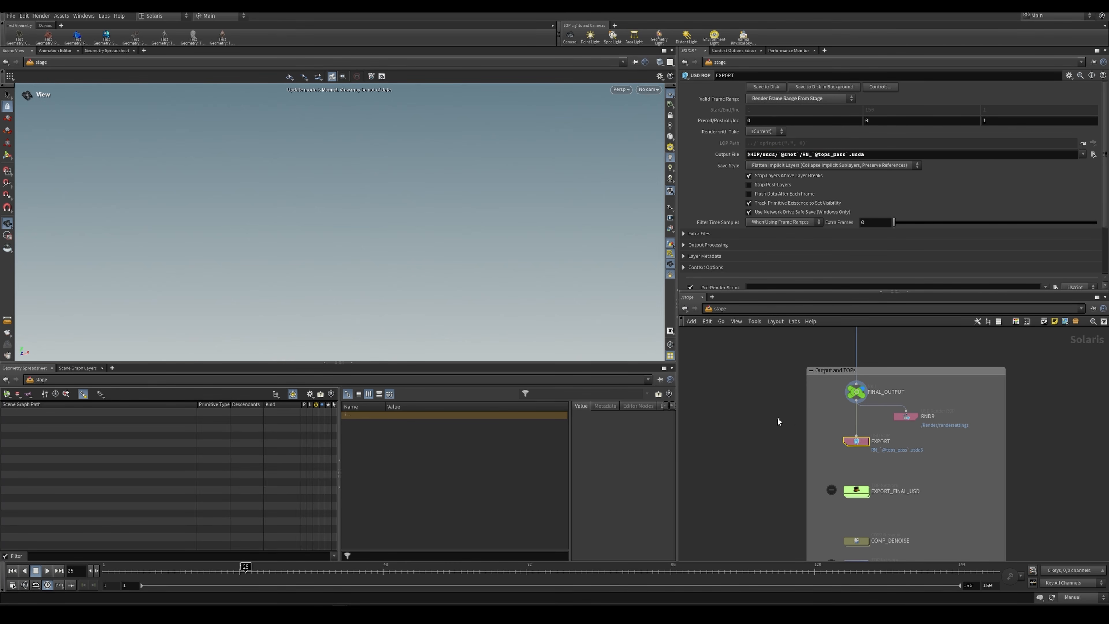
double_click(795, 155)
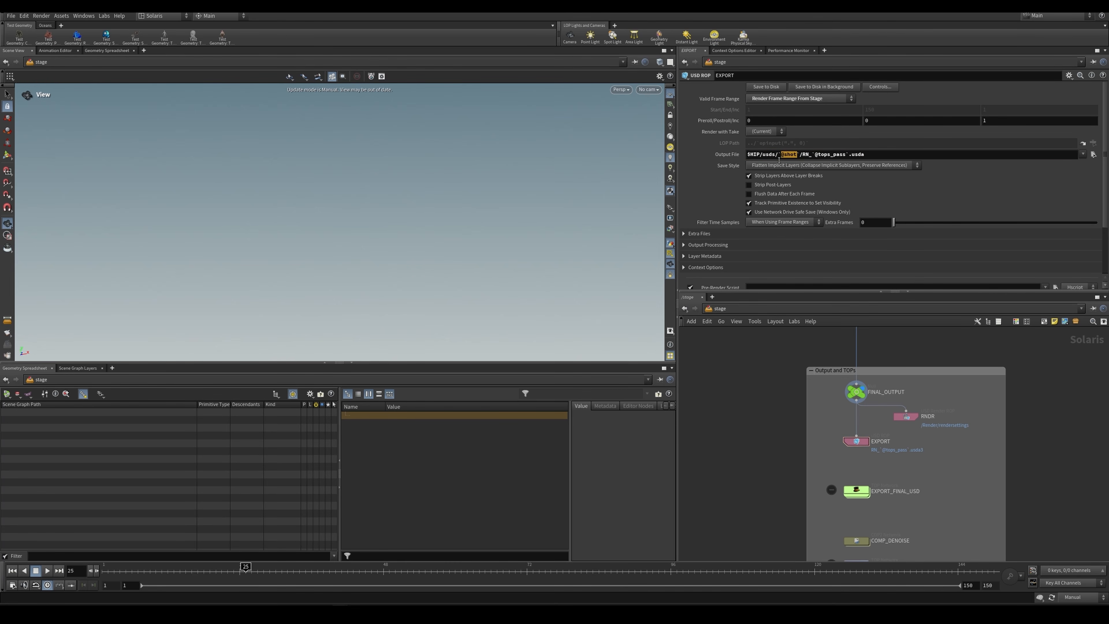
left_click(738, 50)
left_click(708, 97)
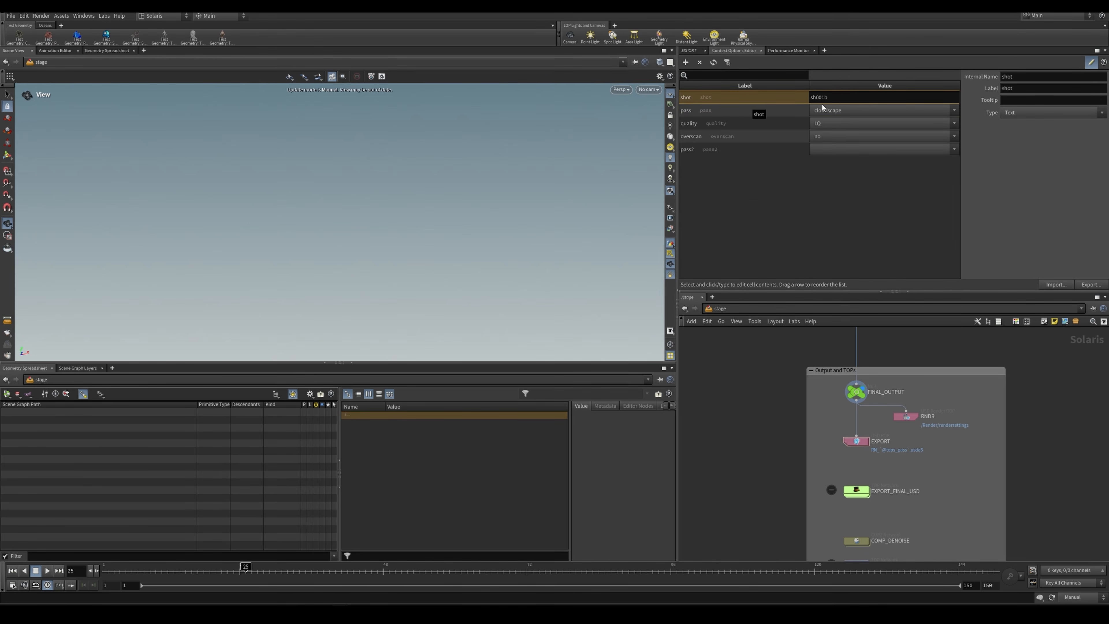
left_click(811, 97)
left_click(691, 51)
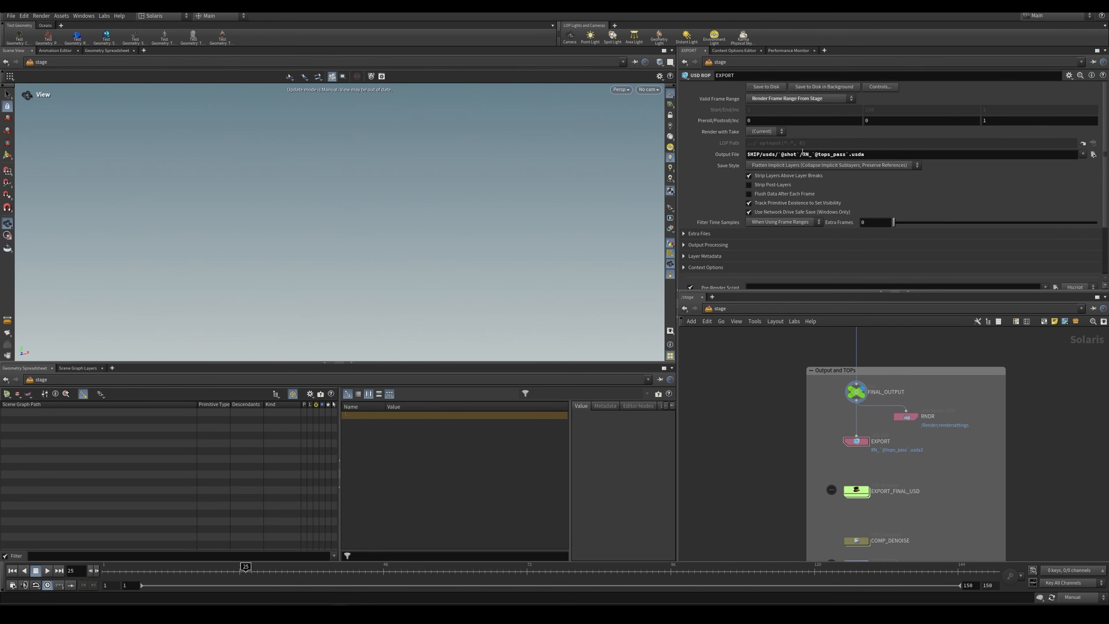
left_click_drag(803, 155, 808, 157)
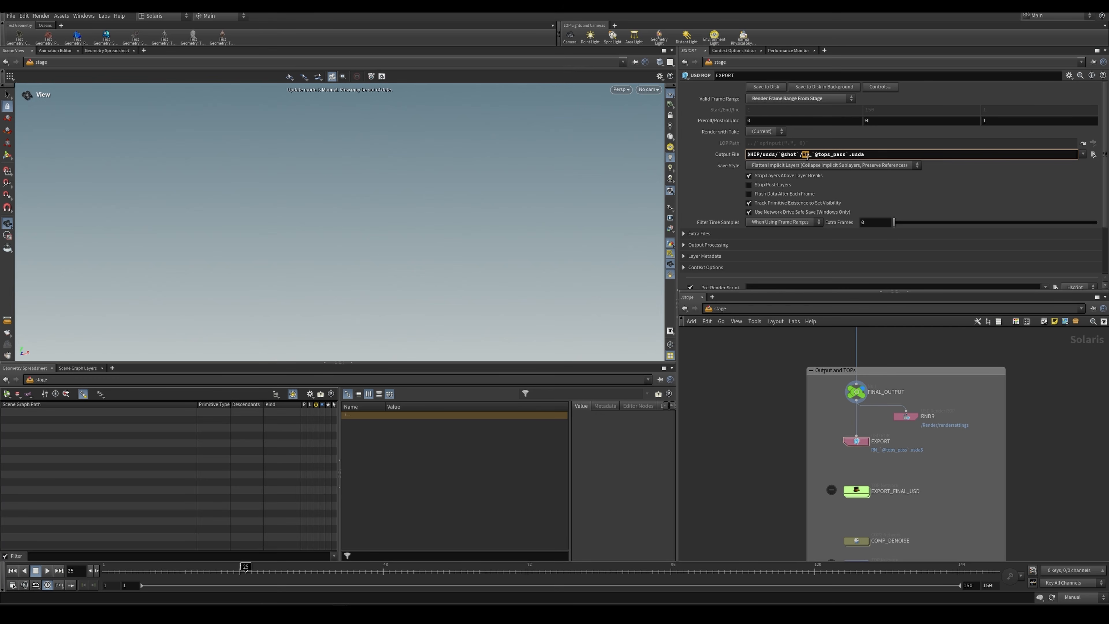
left_click_drag(815, 155, 848, 162)
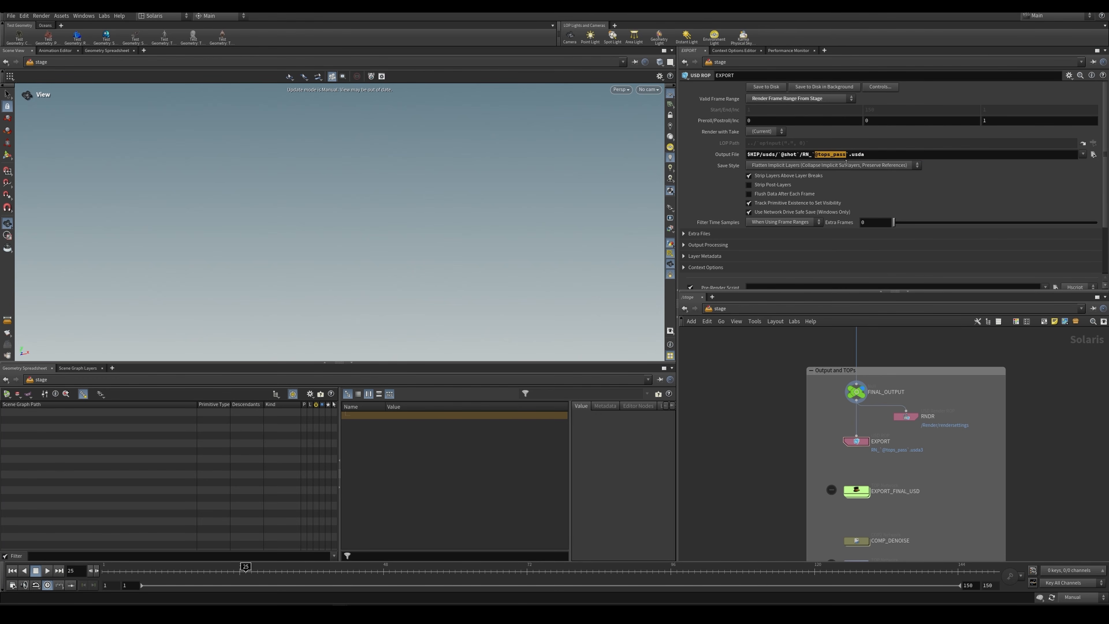
scroll(877, 427, "up", 4)
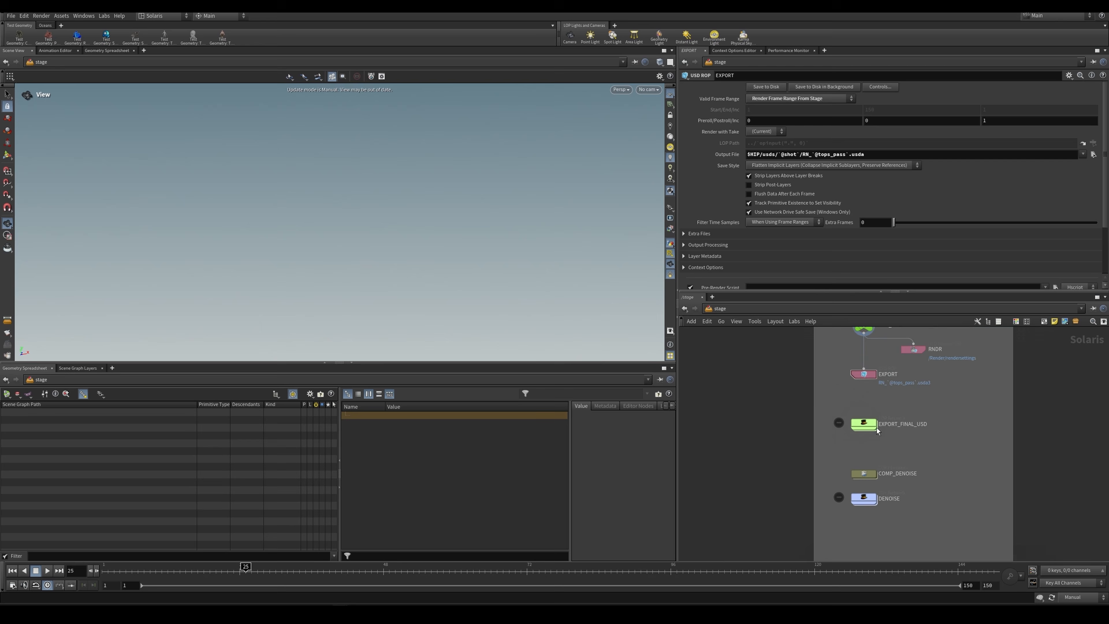
double_click(863, 422)
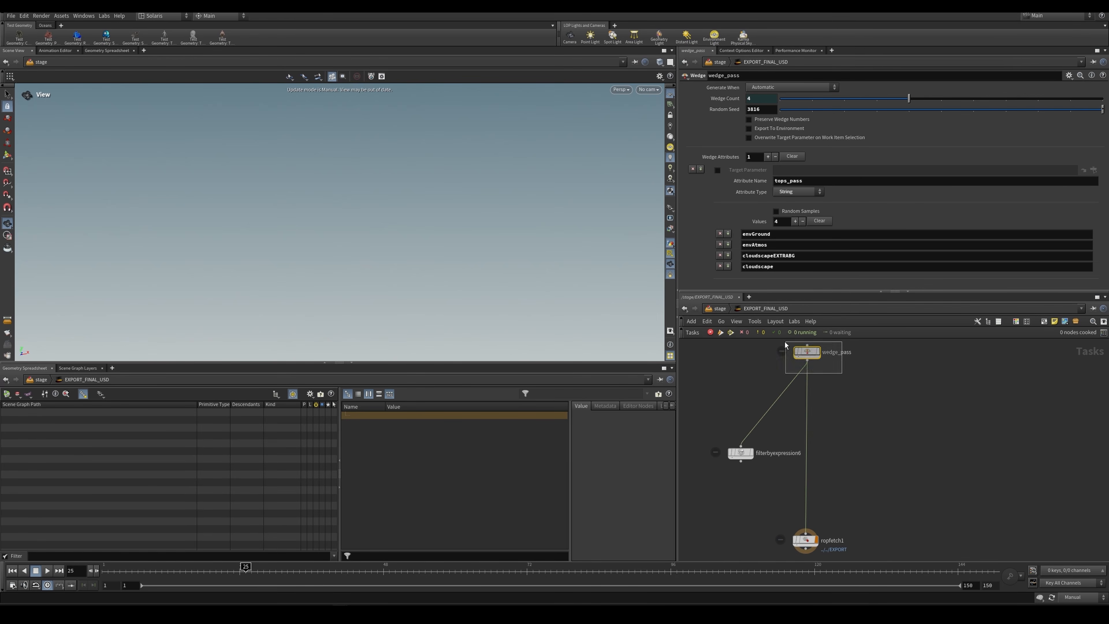
left_click_drag(785, 342, 783, 342)
double_click(791, 181)
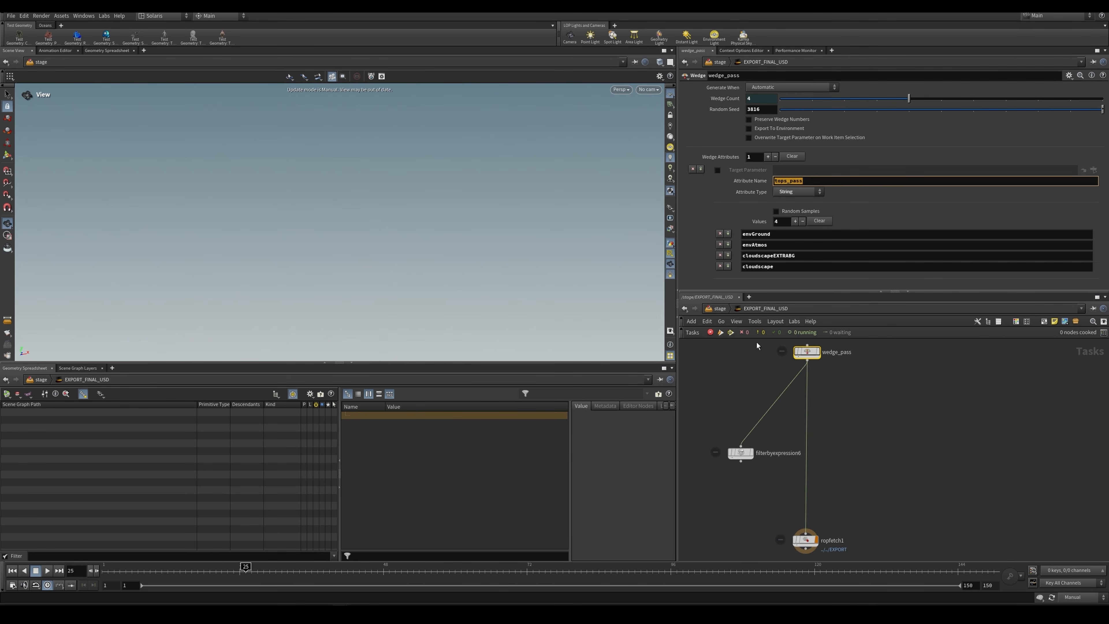
Step: Return to the EXPORT node and examine the file extension at the end of its output path
left_click(720, 310)
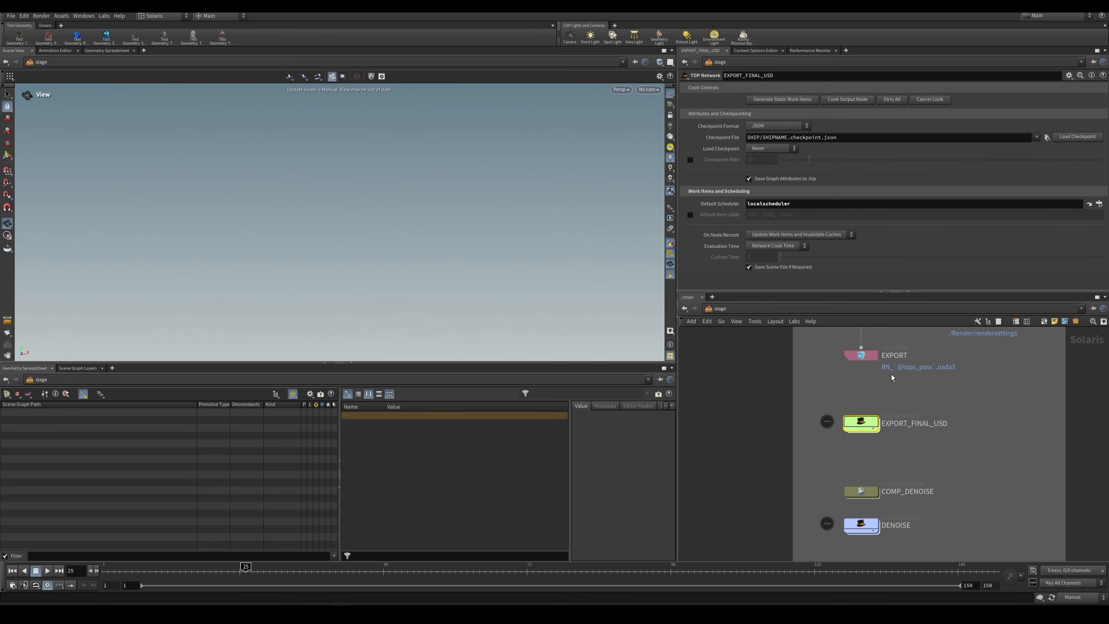
double_click(864, 422)
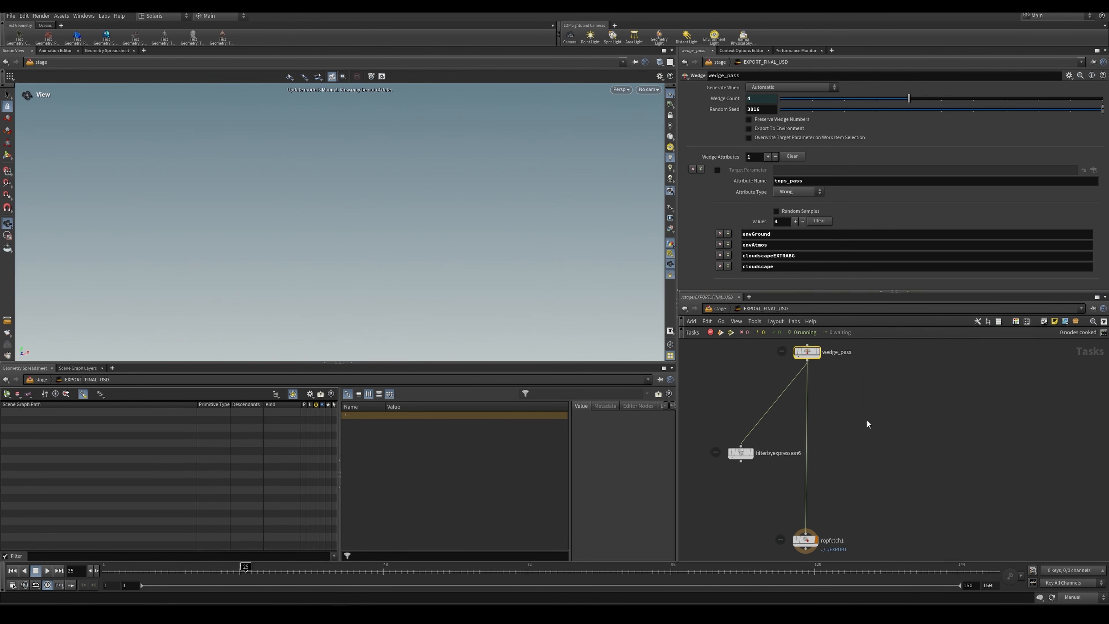
left_click(719, 308)
left_click(862, 359)
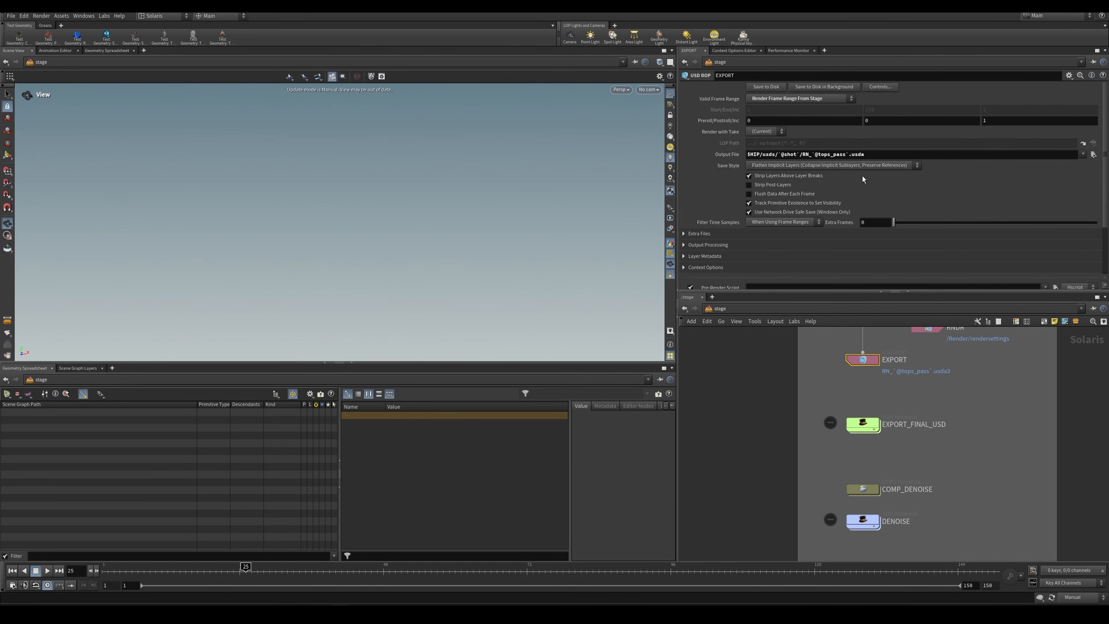
double_click(854, 155)
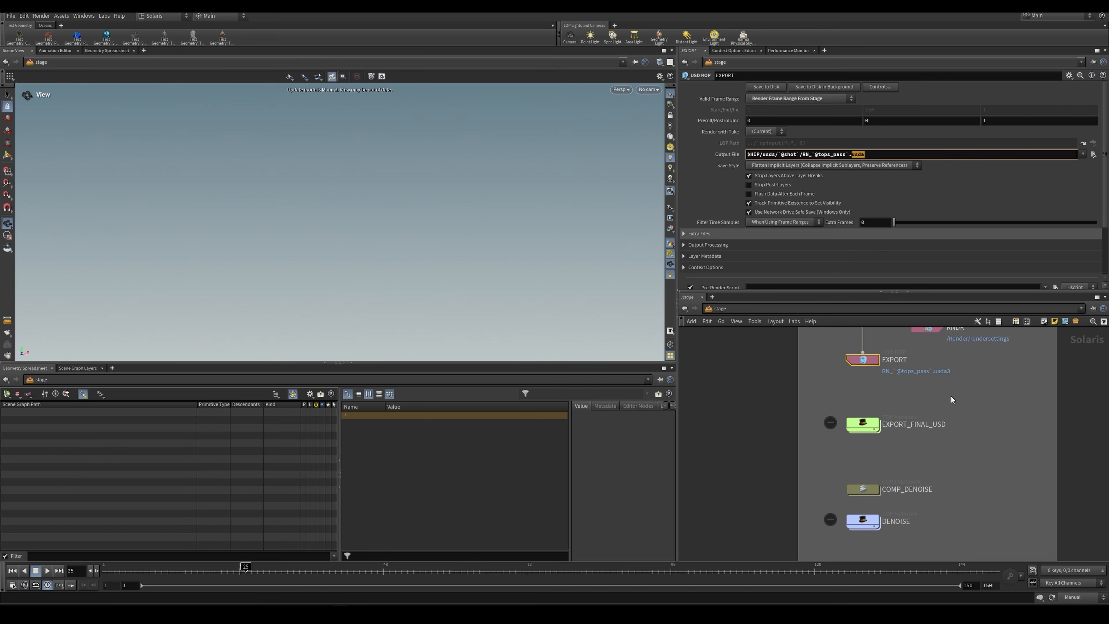
left_click(865, 155)
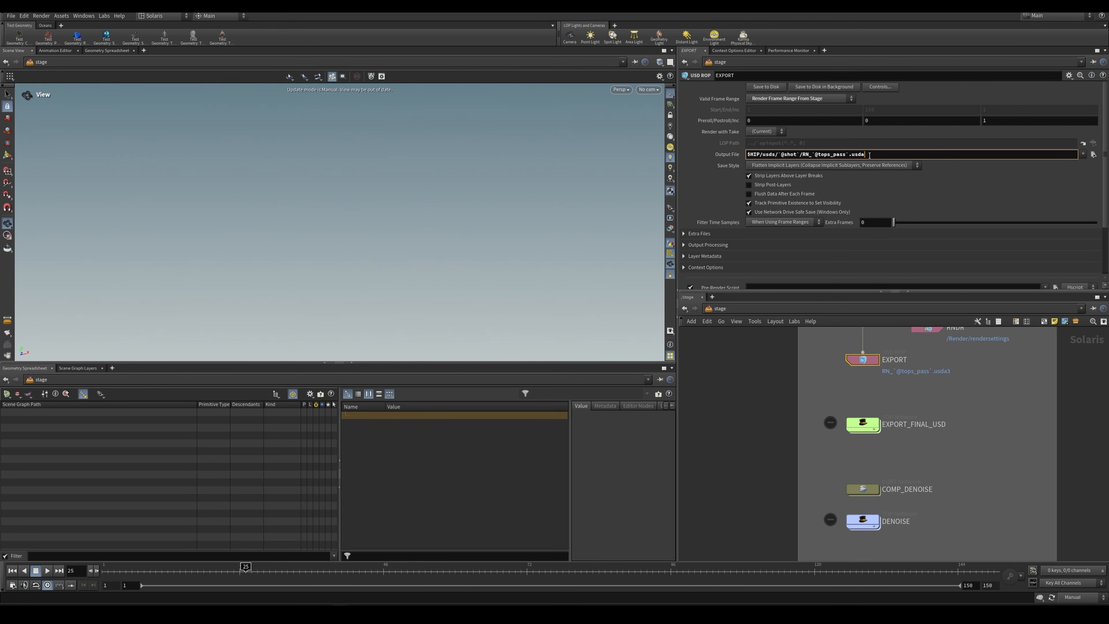
left_click_drag(866, 154, 849, 159)
left_click(866, 155)
left_click(866, 360)
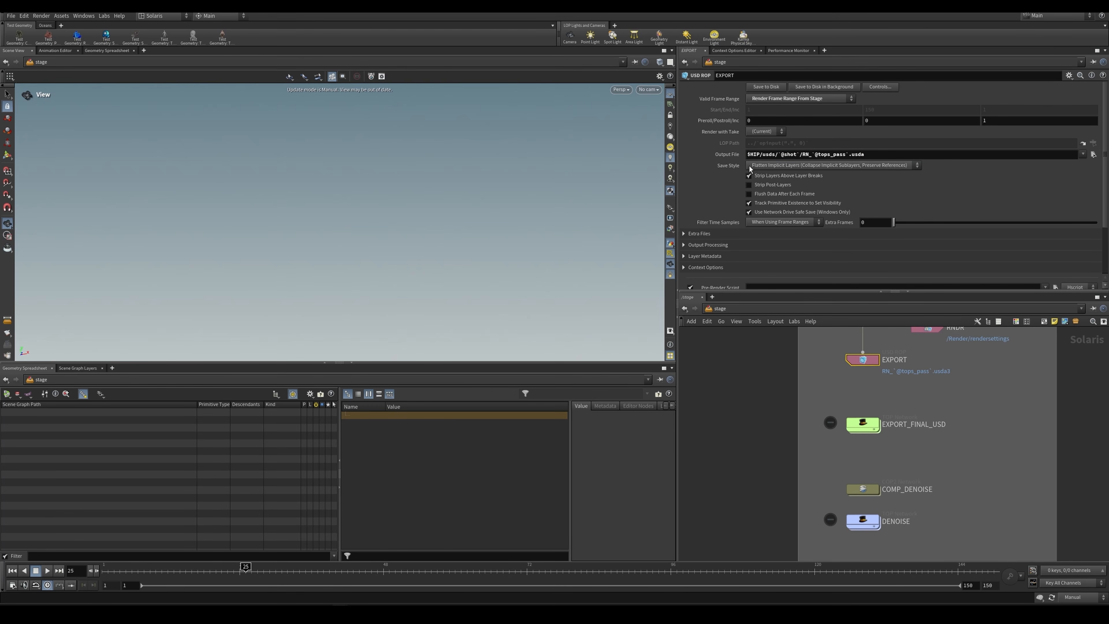
Step: Check the ROP path on ropfetch1 inside EXPORT_FINAL_USD and find the matching EXPORT node in the stage network
left_click(864, 423)
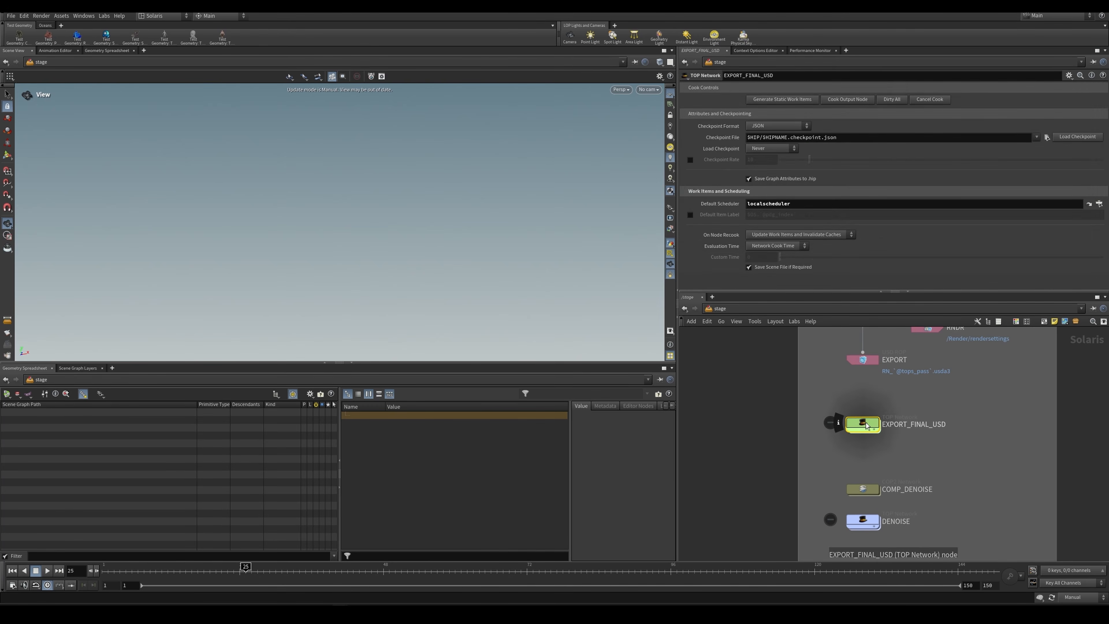
double_click(864, 423)
left_click(854, 464)
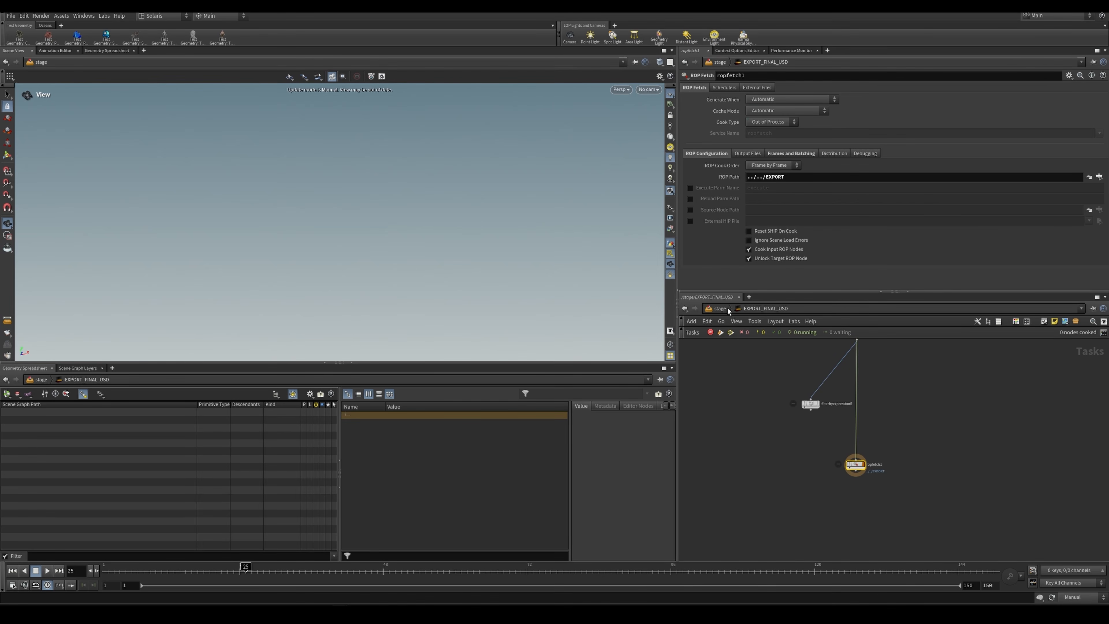
left_click(720, 308)
scroll(874, 404, "up", 3)
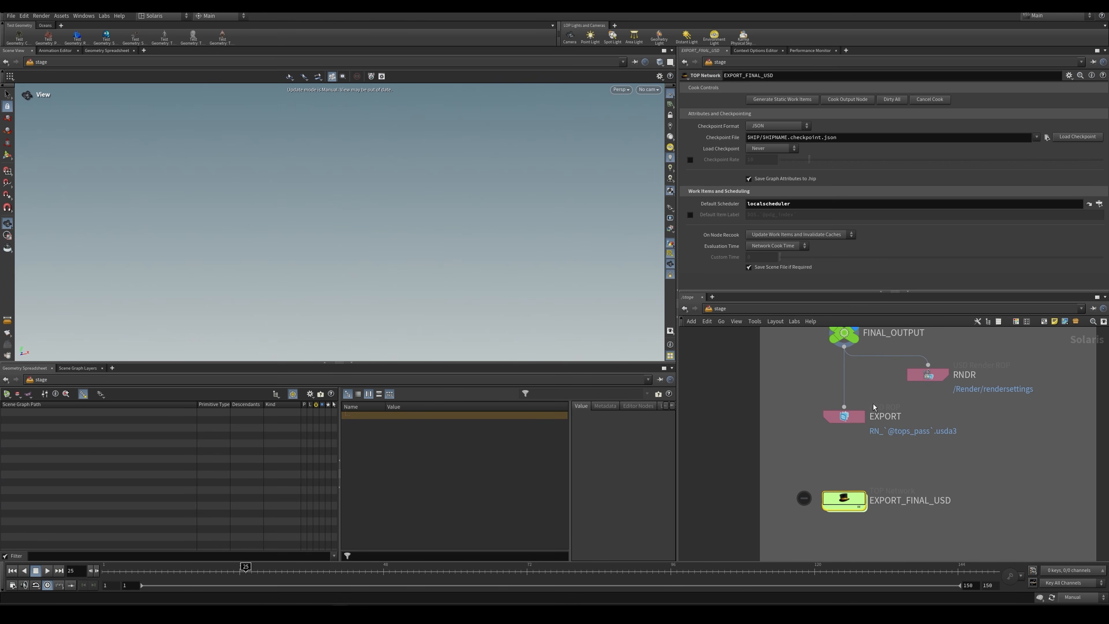
left_click_drag(834, 435, 835, 434)
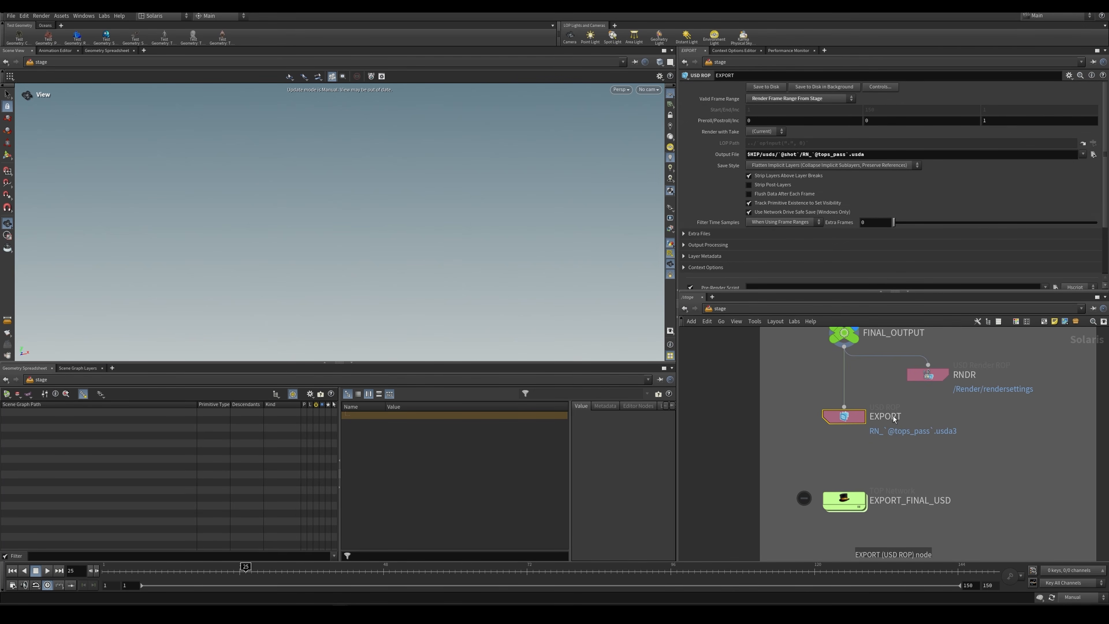
Step: Dirty and cook the ropfetch1 node inside EXPORT_FINAL_USD
double_click(843, 499)
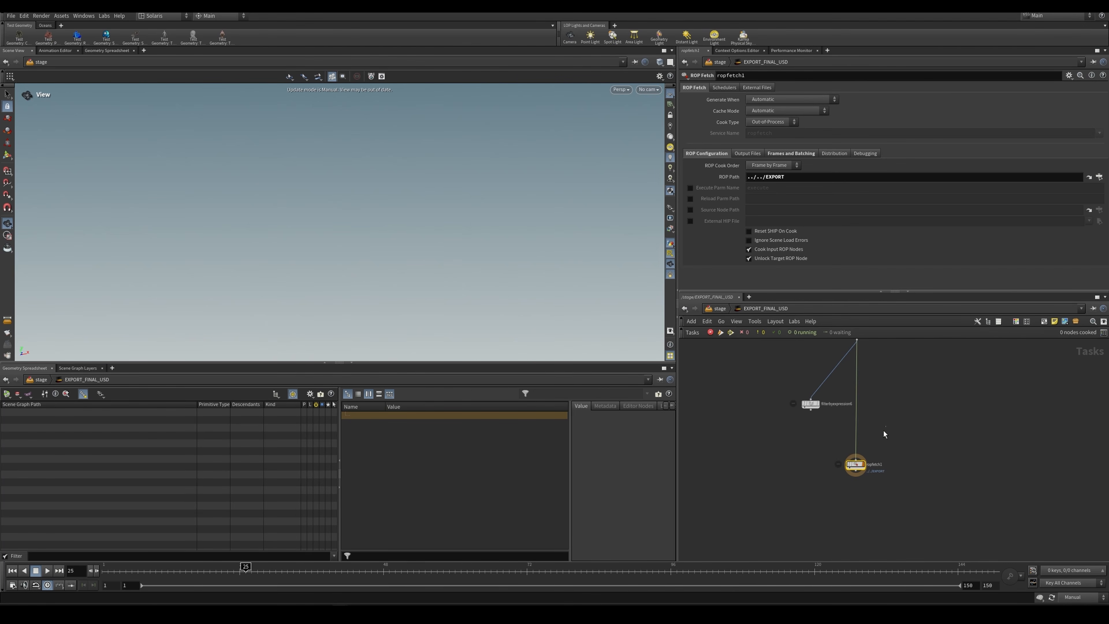
scroll(869, 465, "up", 2)
right_click(853, 462)
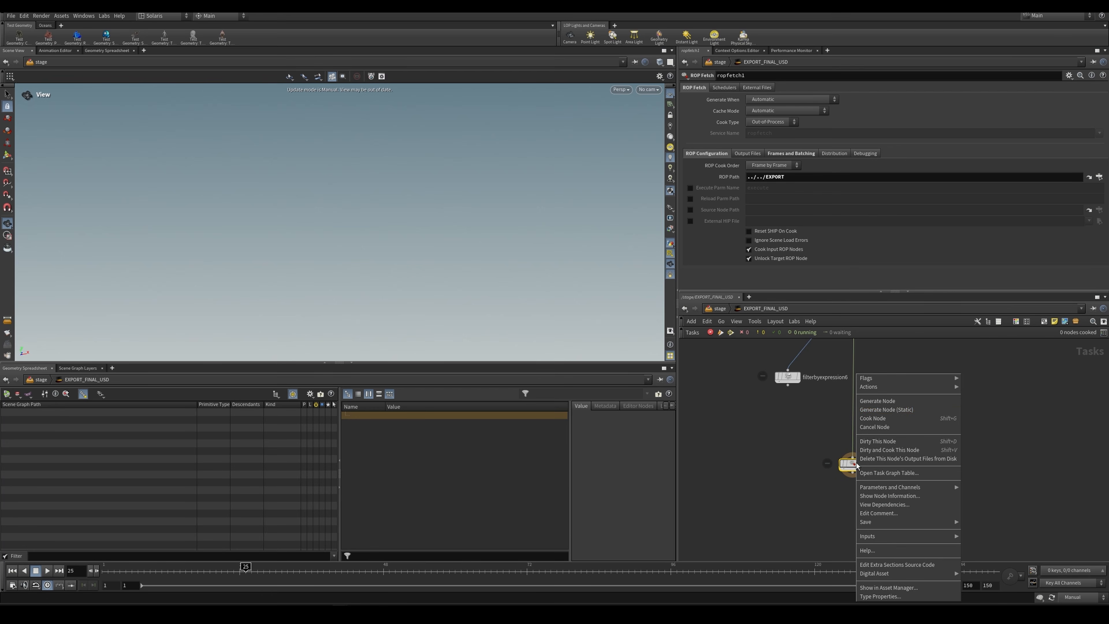
left_click(883, 450)
Step: Return to the stage network and highlight the full output file path on the EXPORT node
key("u")
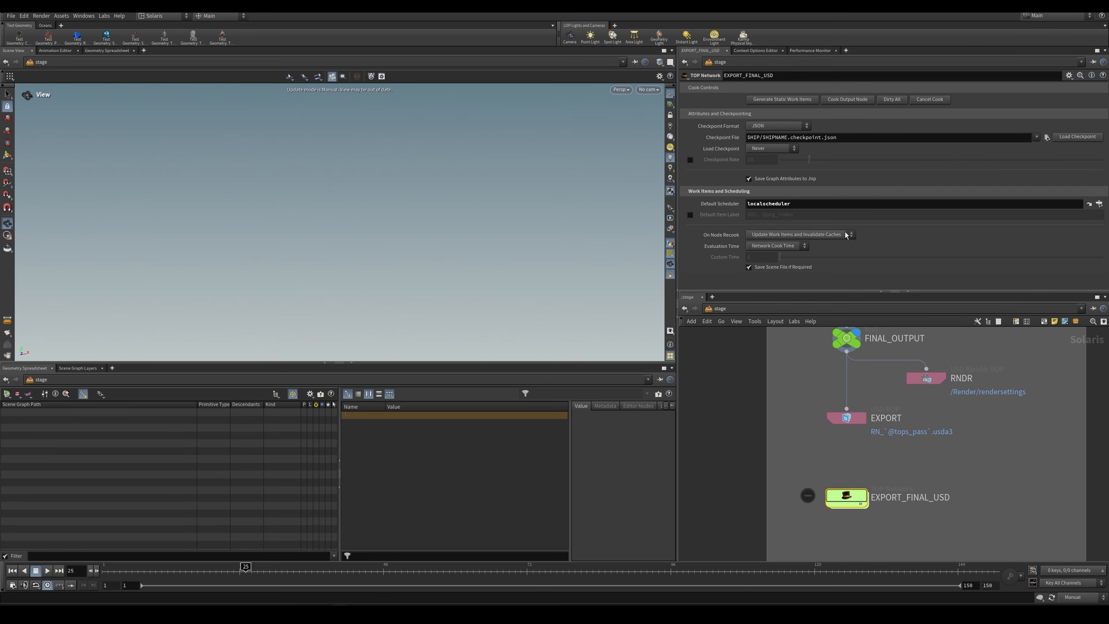
middle_click_drag(881, 390, 871, 432)
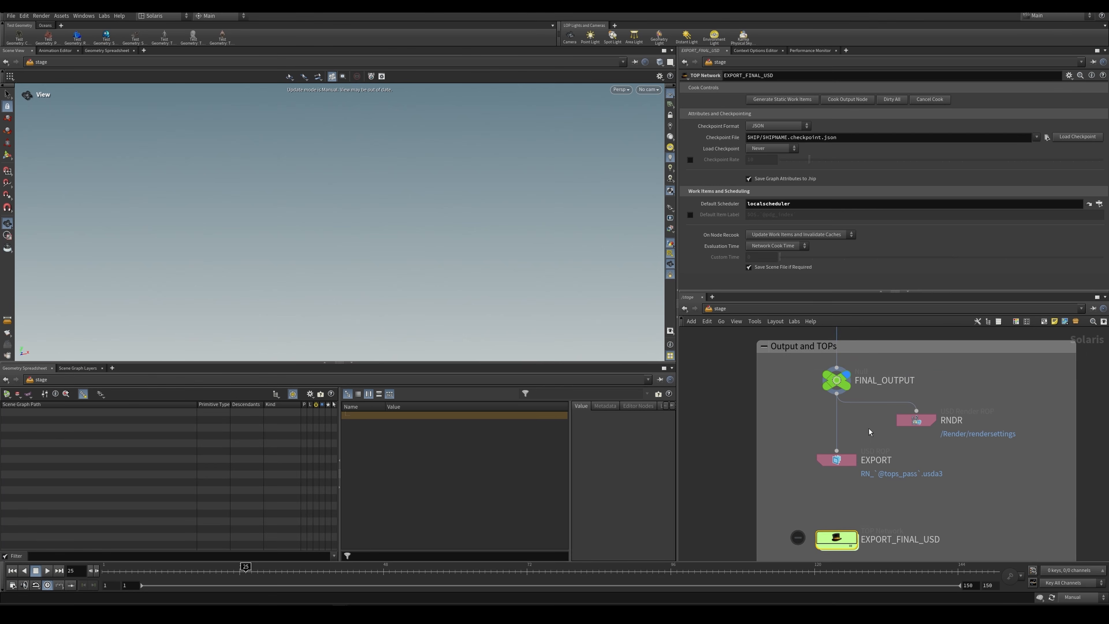
left_click(839, 459)
left_click_drag(871, 153, 747, 154)
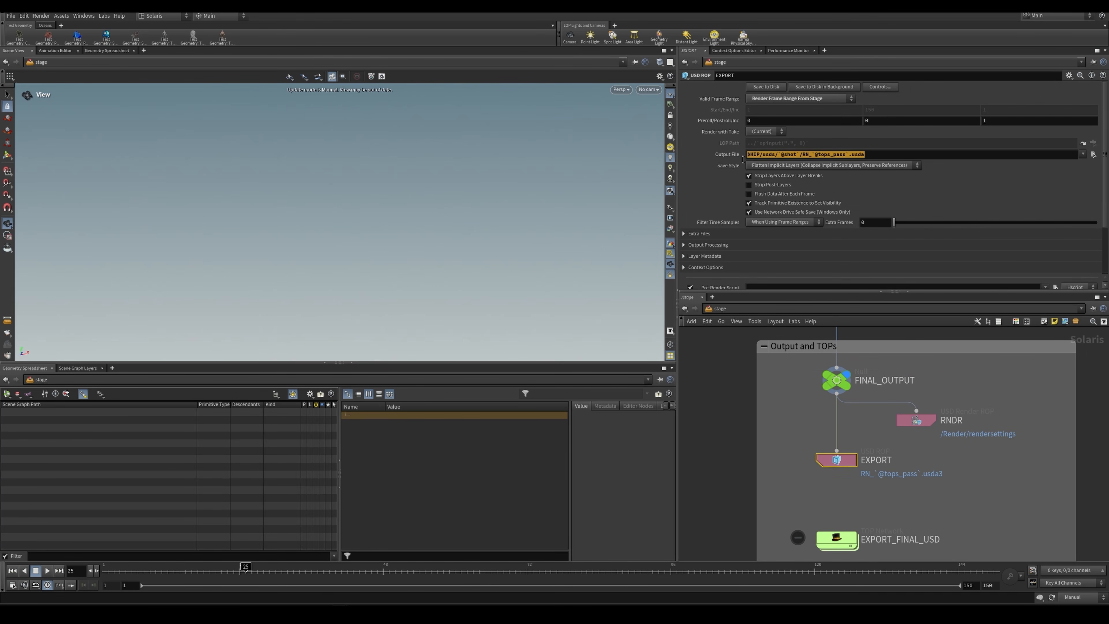
mouse_move(844, 462)
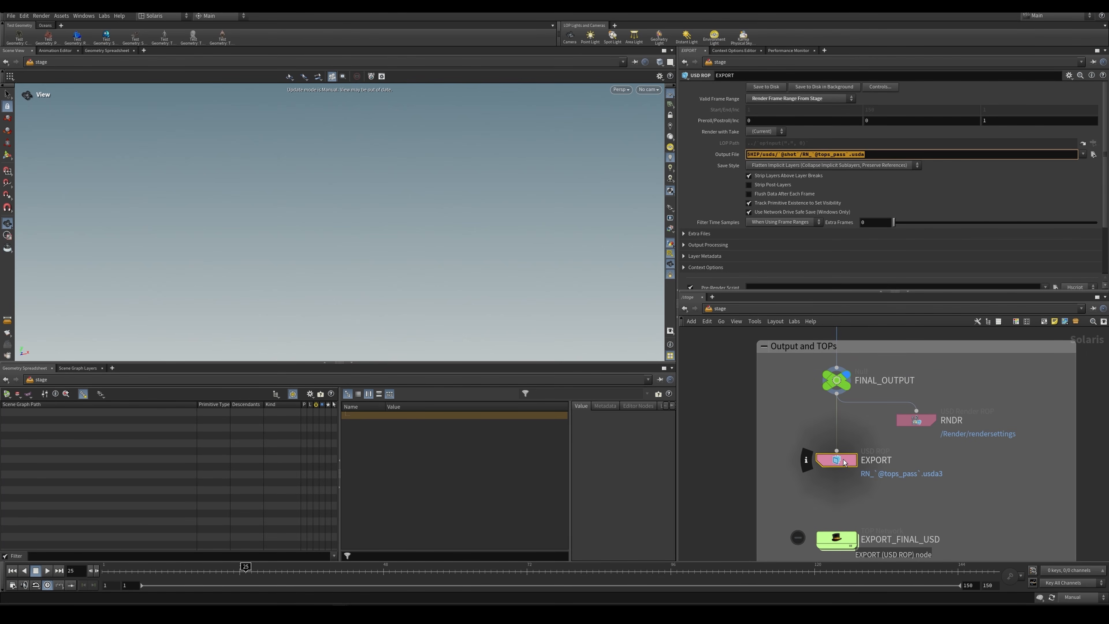
left_click(800, 154)
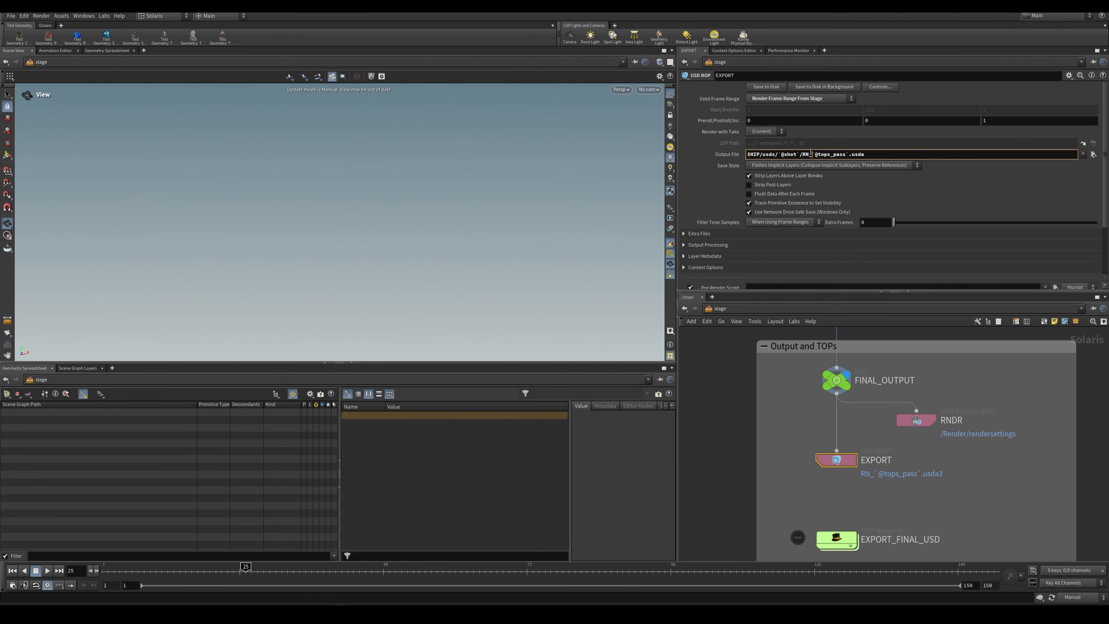
left_click_drag(811, 154, 847, 162)
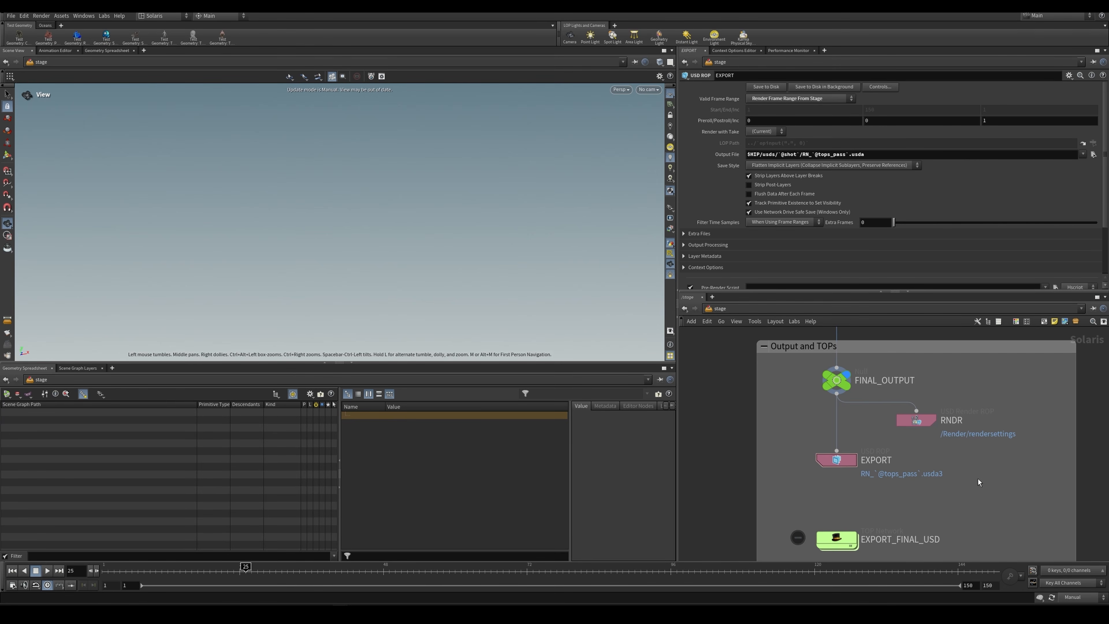
left_click(188, 614)
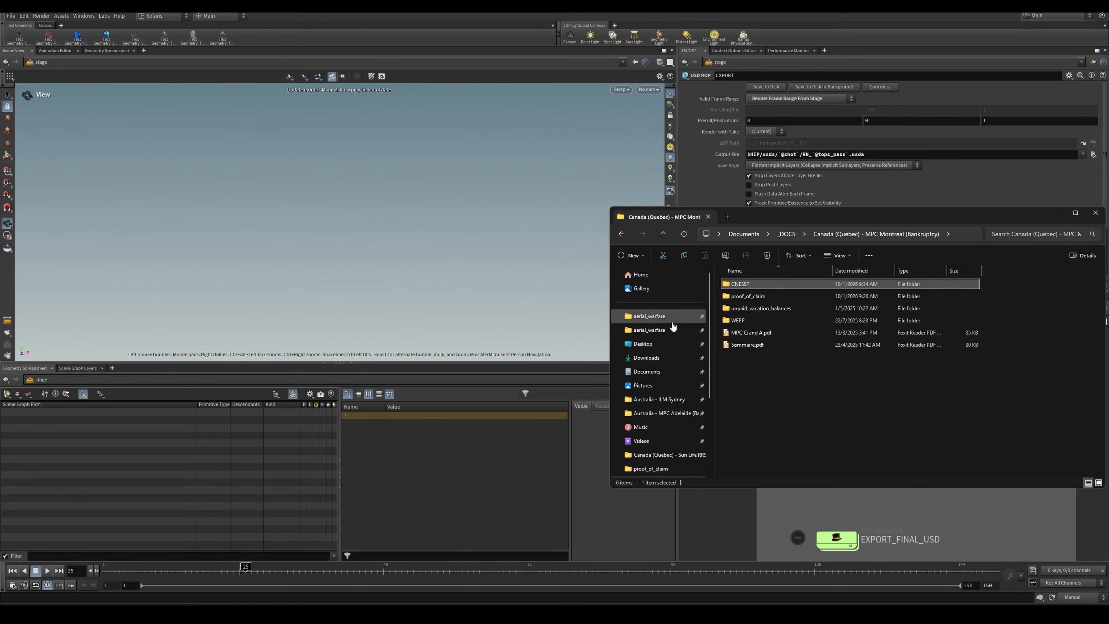
left_click(675, 327)
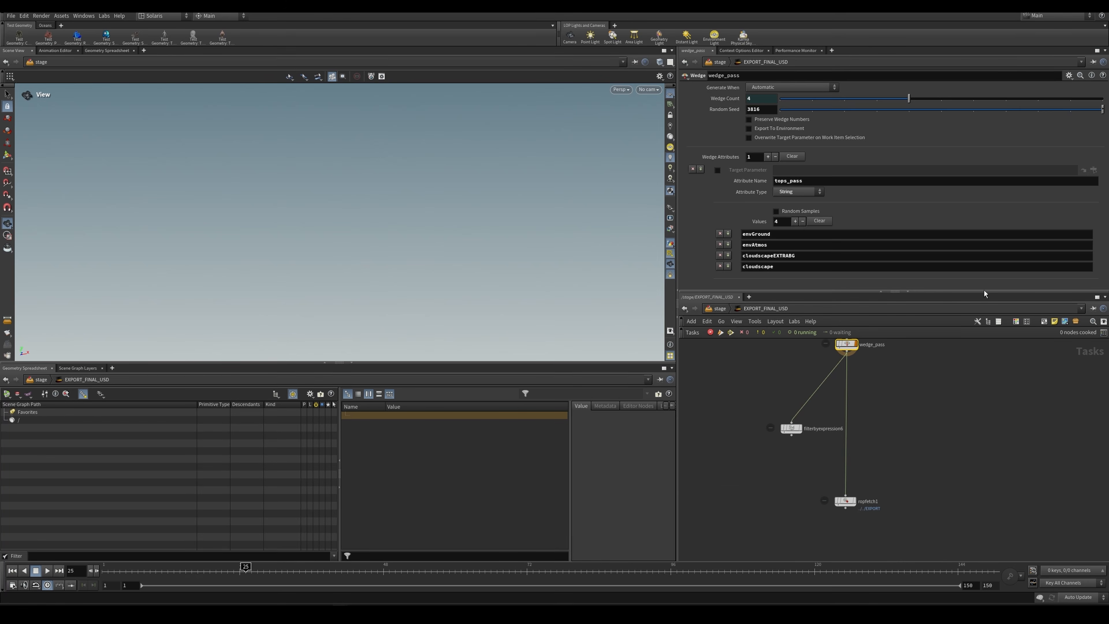
Step: Review the tops_pass wedge values on the wedge_pass node inside EXPORT_FINAL_USD
mouse_move(796, 427)
left_mouse_down()
mouse_move(920, 400)
mouse_move(893, 421)
mouse_move(801, 422)
left_mouse_up()
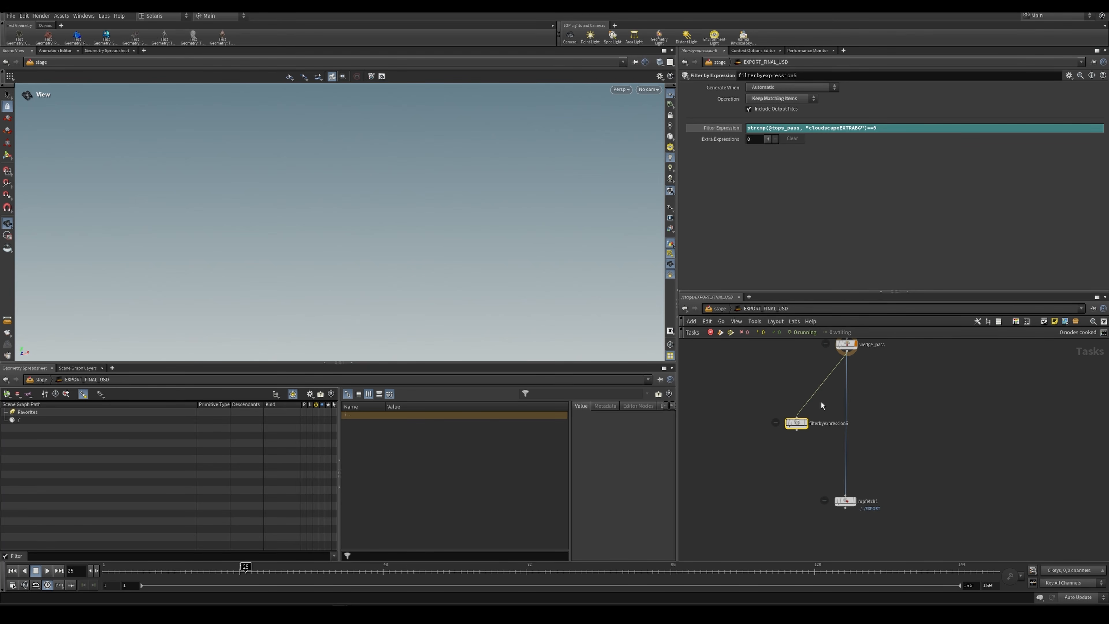
left_click_drag(762, 389, 816, 436)
middle_click_drag(866, 372, 855, 393)
left_click_drag(862, 383, 842, 363)
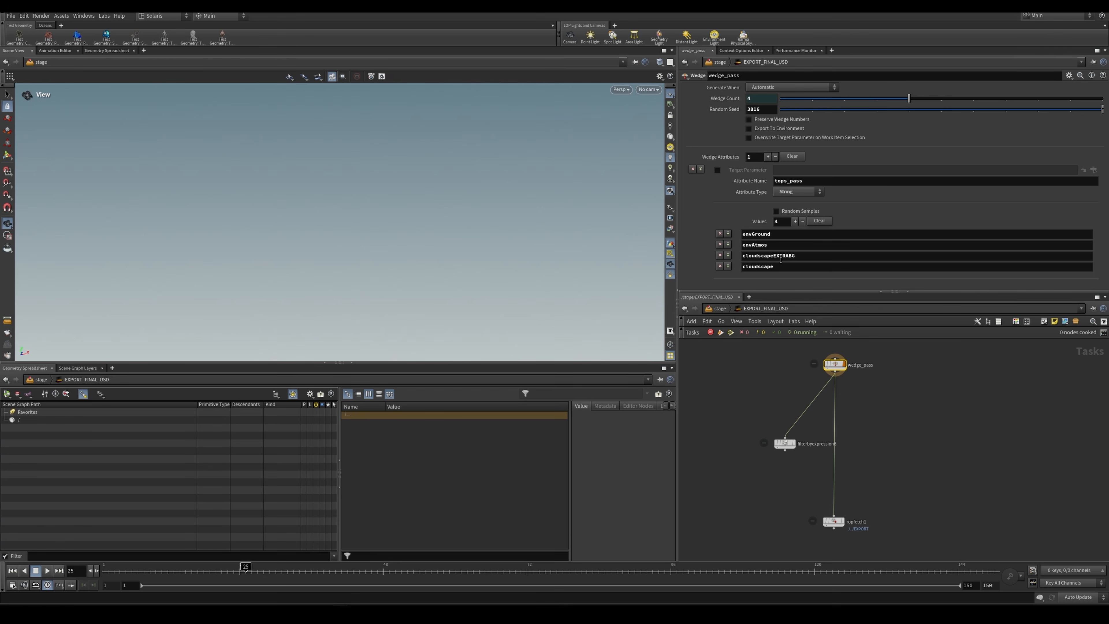
left_click(793, 450)
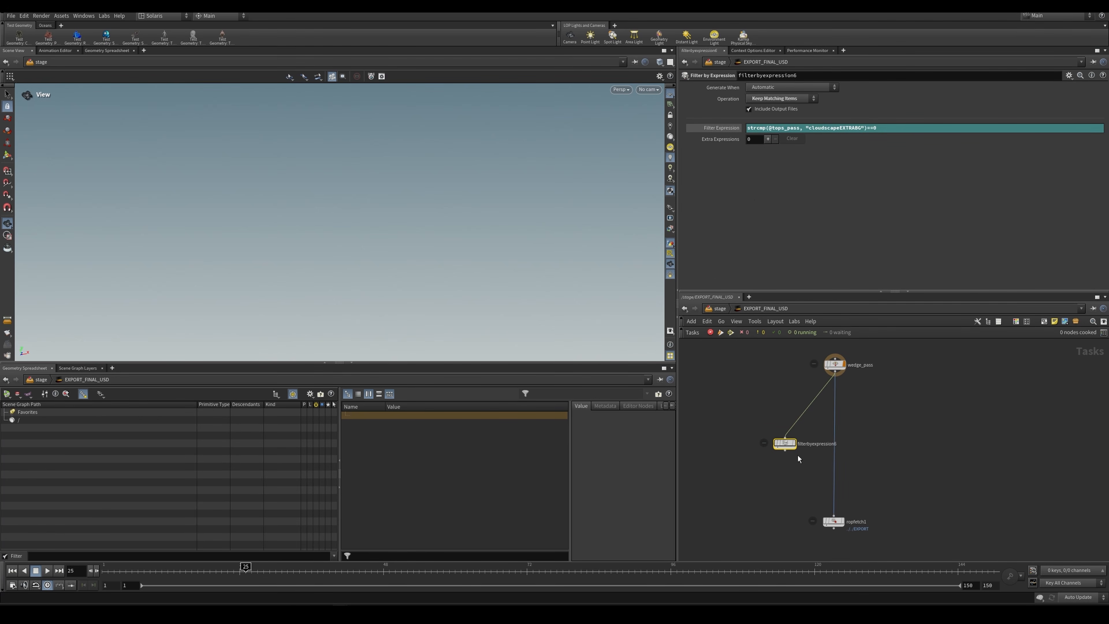
left_click(780, 128)
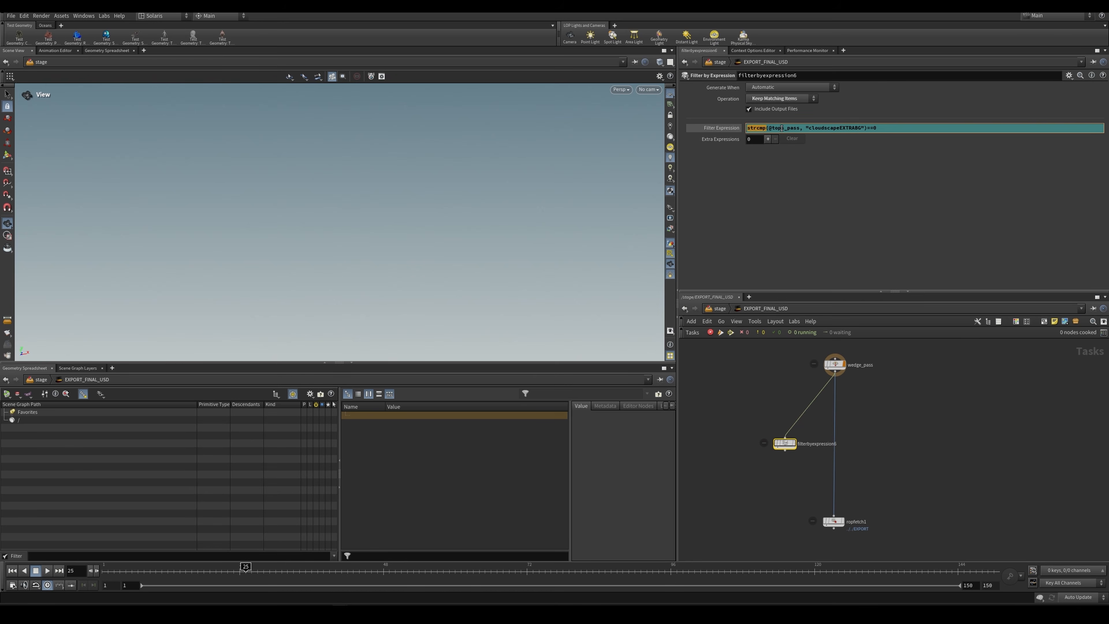
left_click_drag(771, 128, 797, 128)
left_click_drag(854, 380, 751, 468)
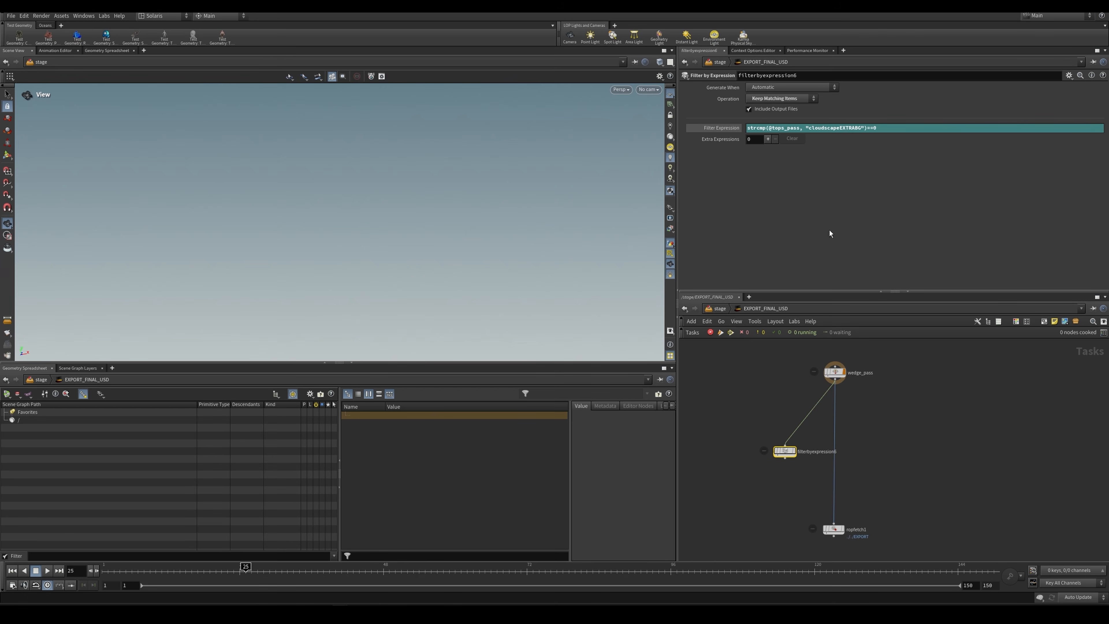
left_click_drag(804, 129, 864, 133)
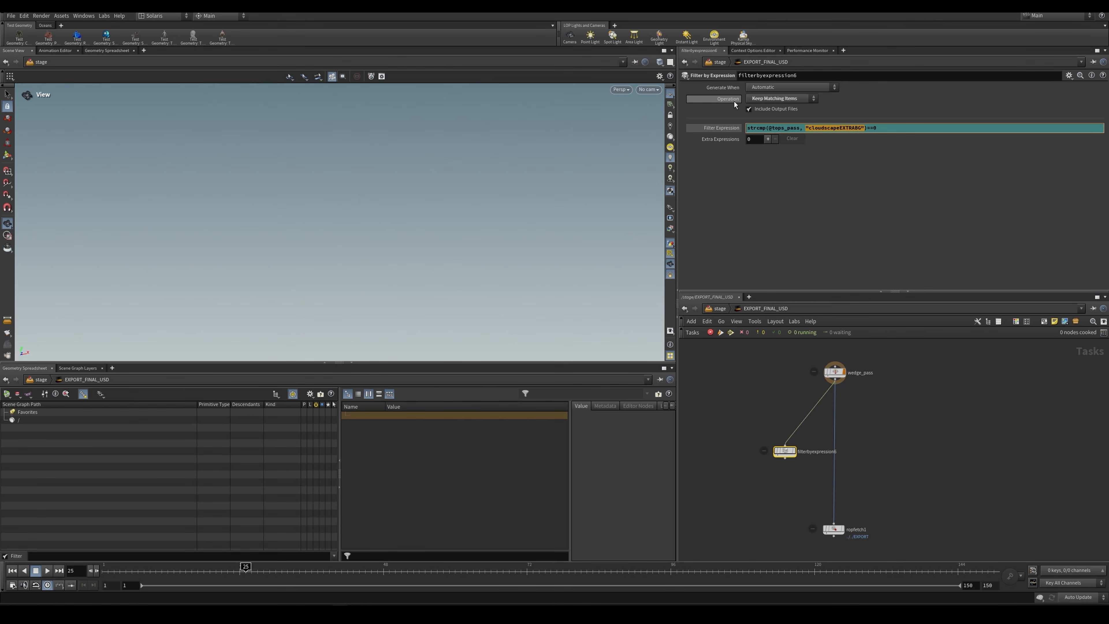
Step: Dirty and cook filterbyexpression6, and inspect its resulting work item
right_click(788, 452)
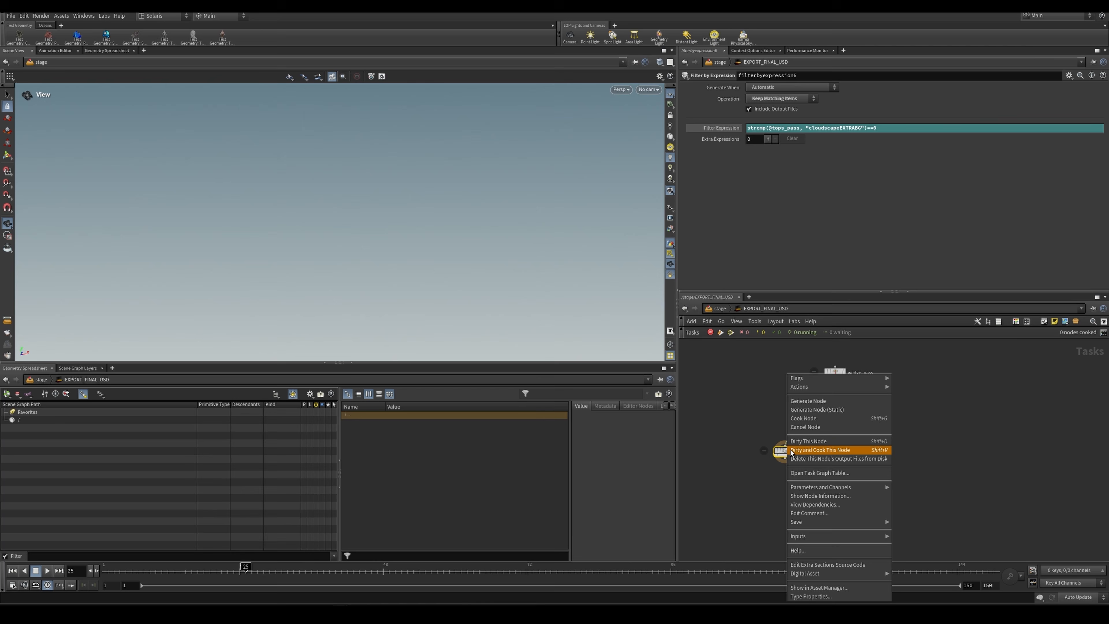
left_click(809, 451)
left_click(822, 371)
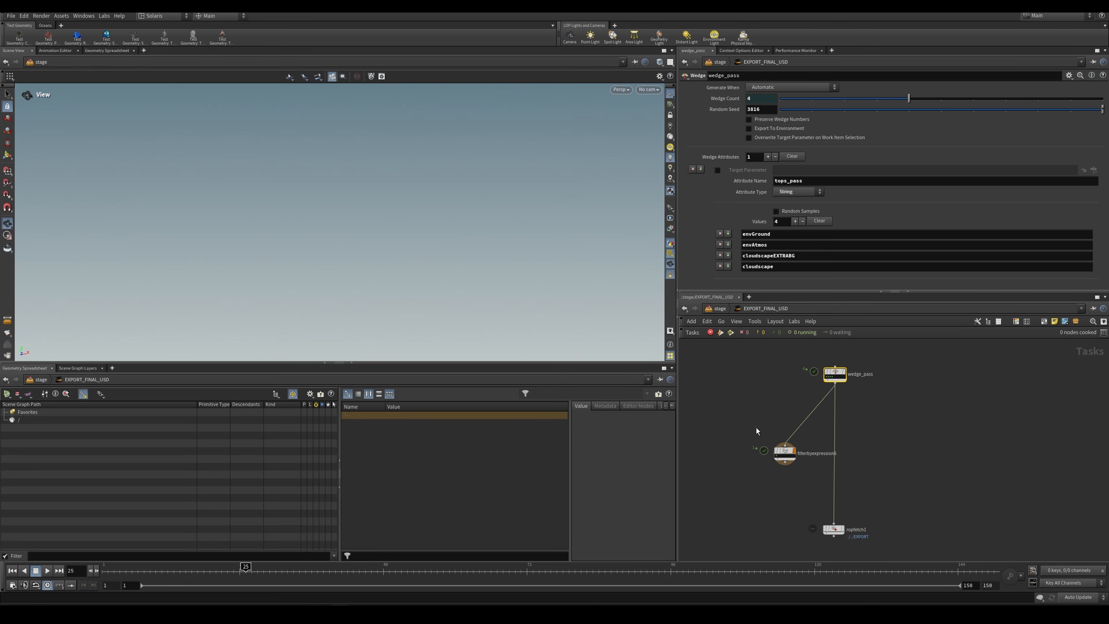
left_click(804, 453)
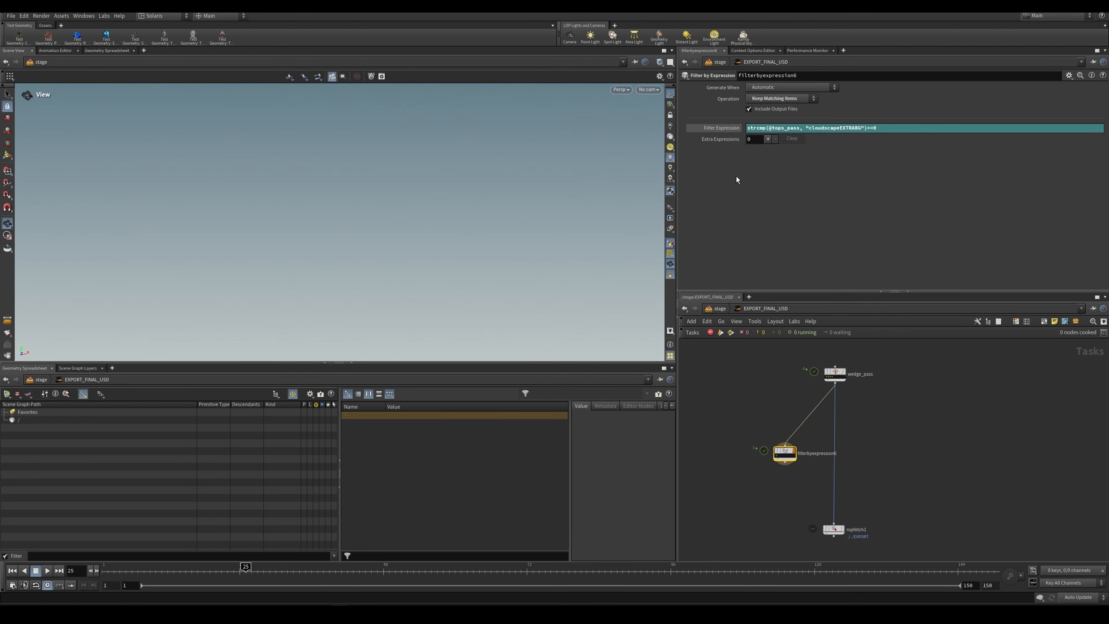
scroll(782, 452, "up", 4)
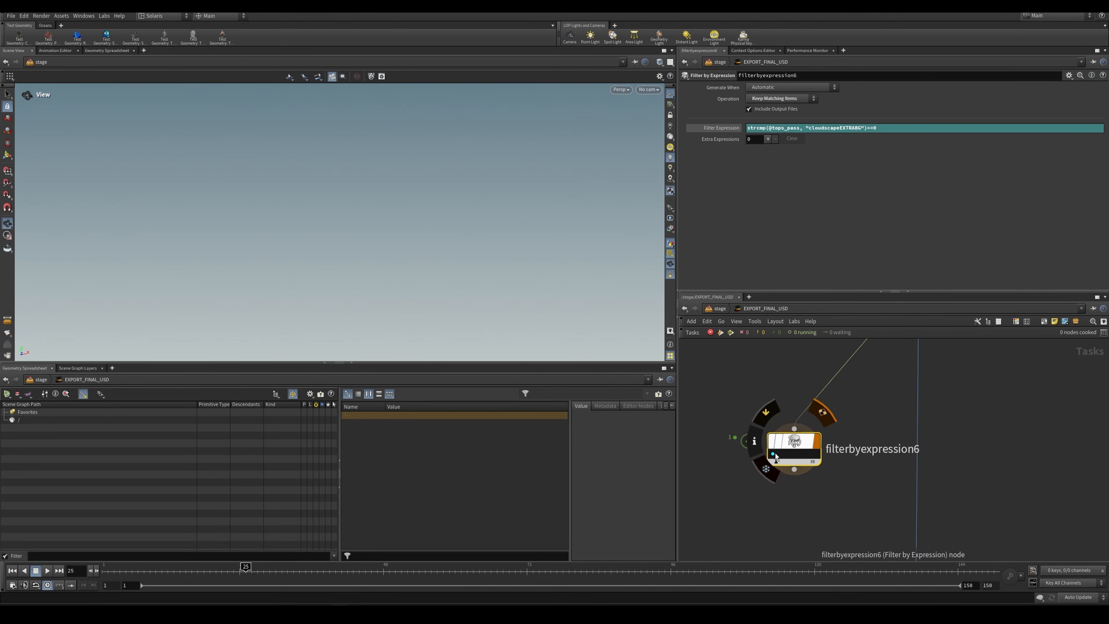
left_click(775, 454)
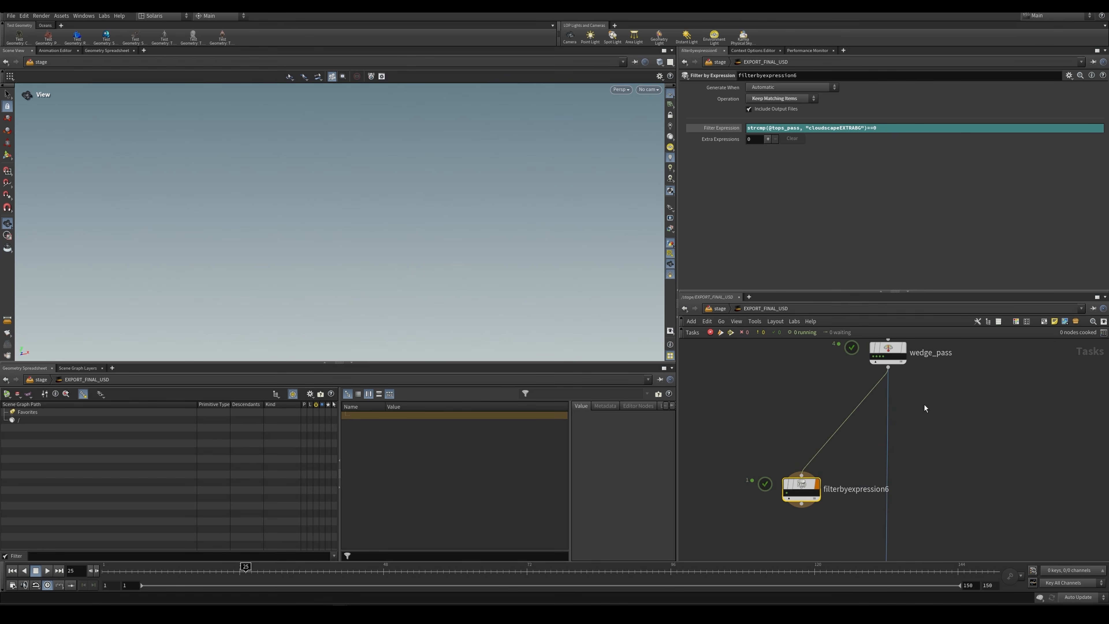
Step: Check the pass values on wedge_pass and add three extra expressions to filterbyexpression6
left_click(869, 350)
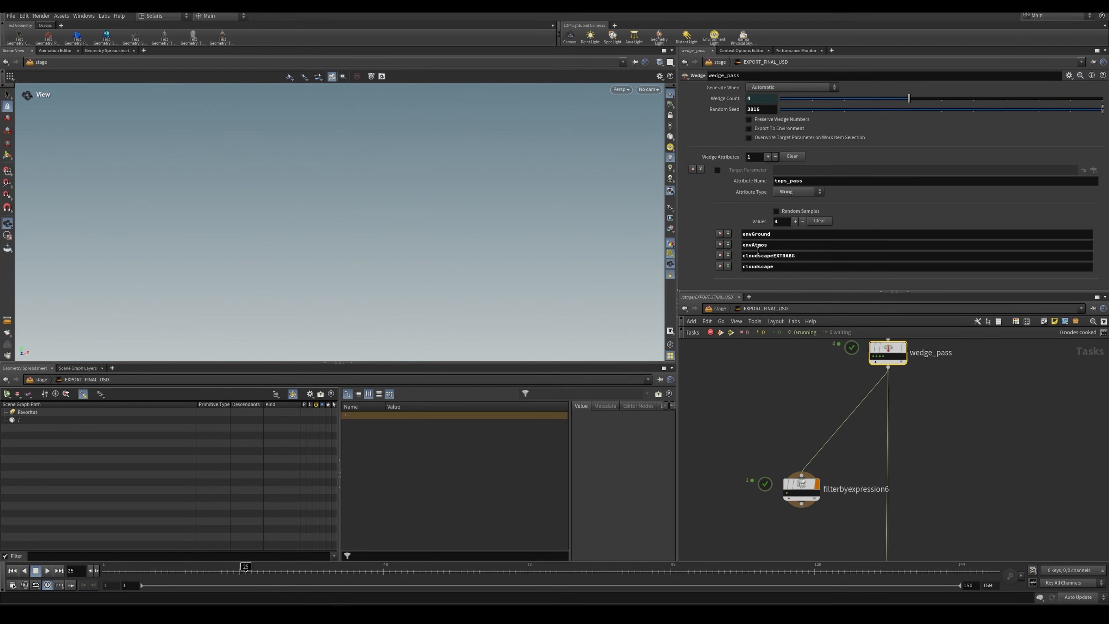
left_click_drag(772, 442, 813, 490)
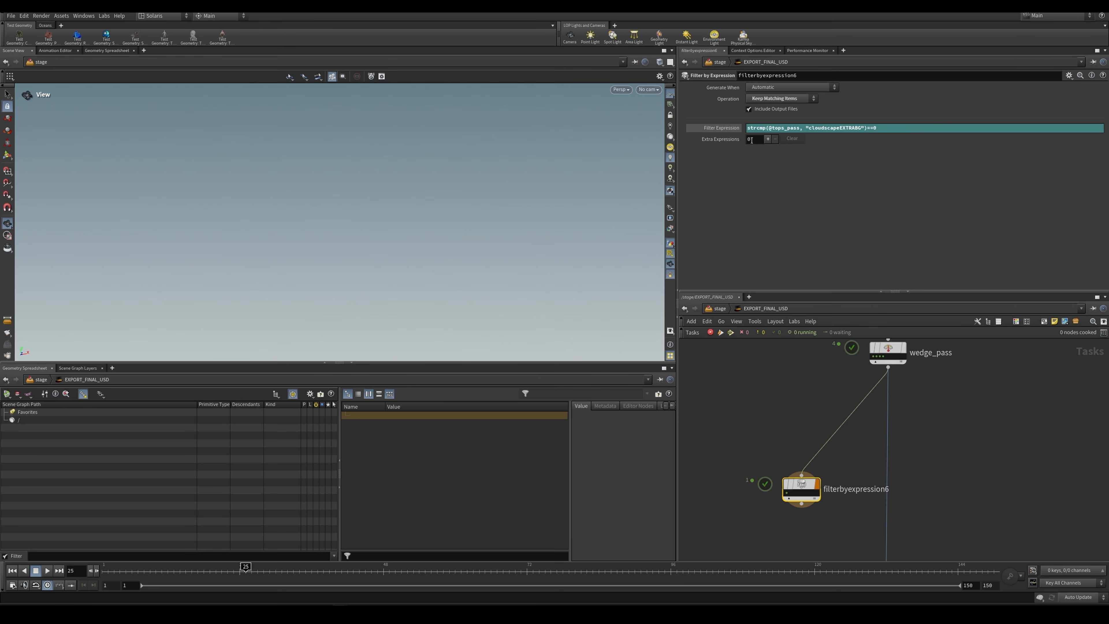
left_click(768, 139)
left_click(769, 139)
left_click(768, 140)
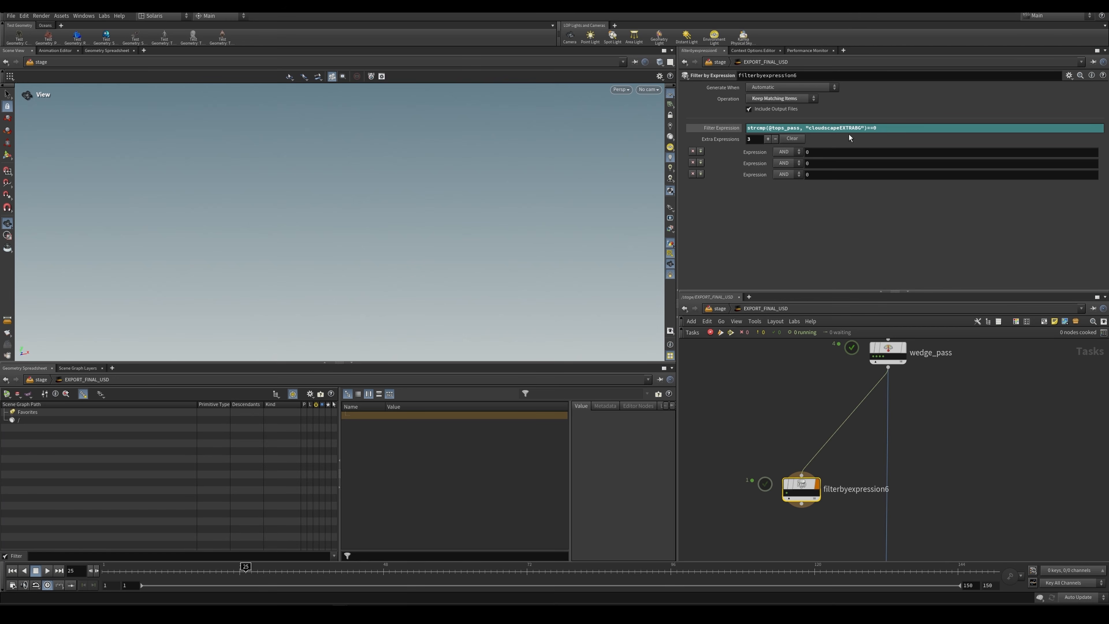
Step: Copy the main filter expression into the first extra expression and remove the two empty extra expressions
left_click_drag(810, 128, 860, 128)
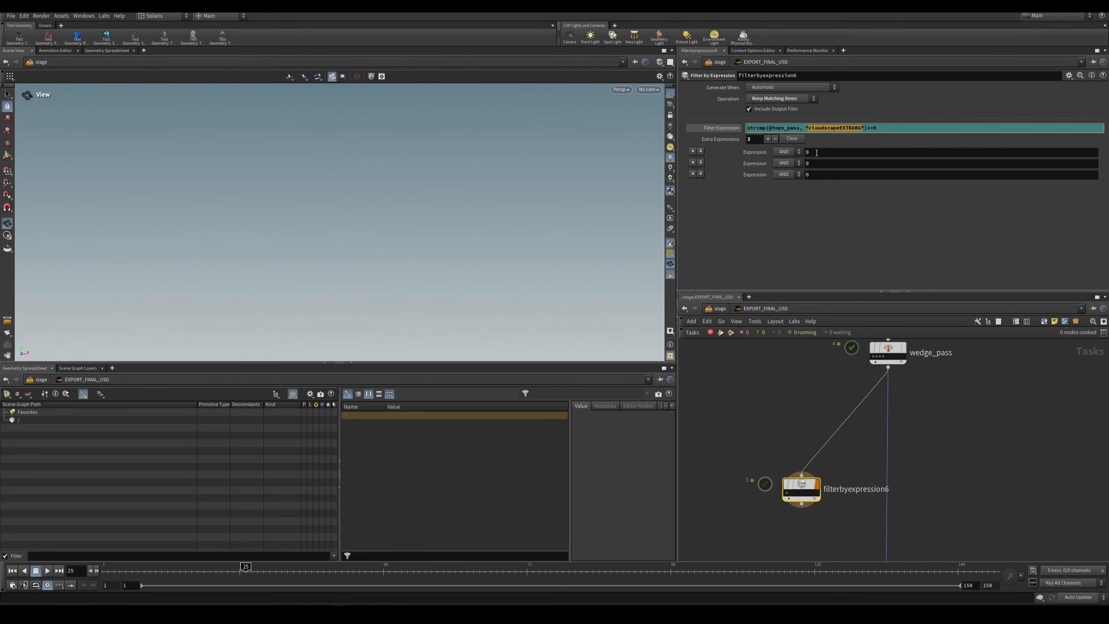
triple_click(799, 128)
key("ctrl+c")
left_click(812, 152)
key("ctrl+v")
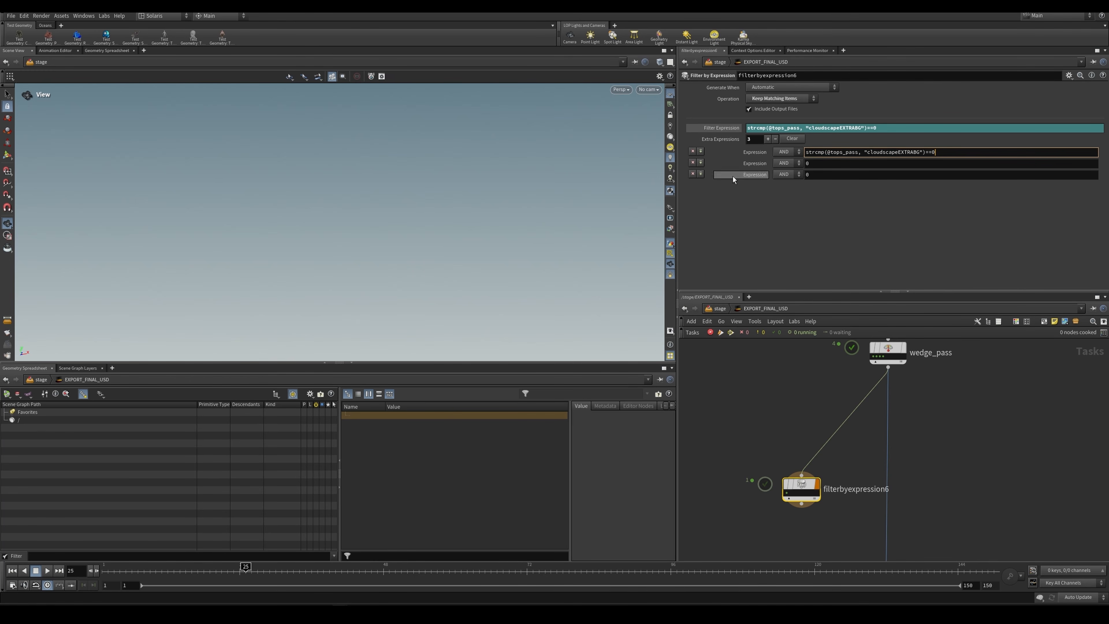
left_click(692, 162)
left_click(693, 163)
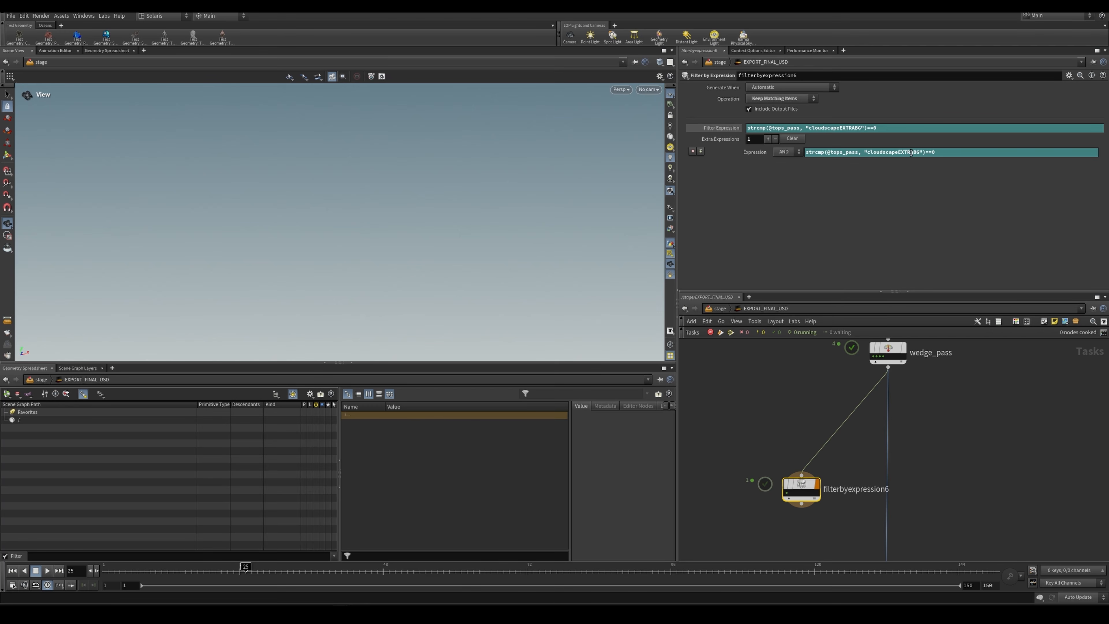
Step: Change the compared string in the extra expression to "cloudscape" and set its operator to OR
left_click_drag(897, 153, 917, 158)
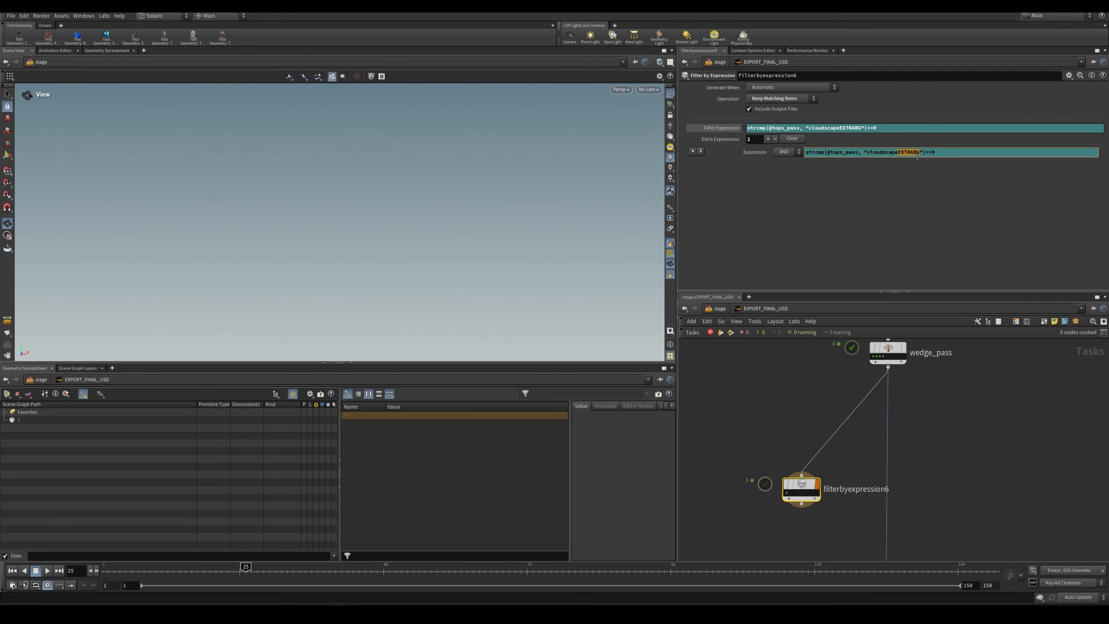
key("BackSpace")
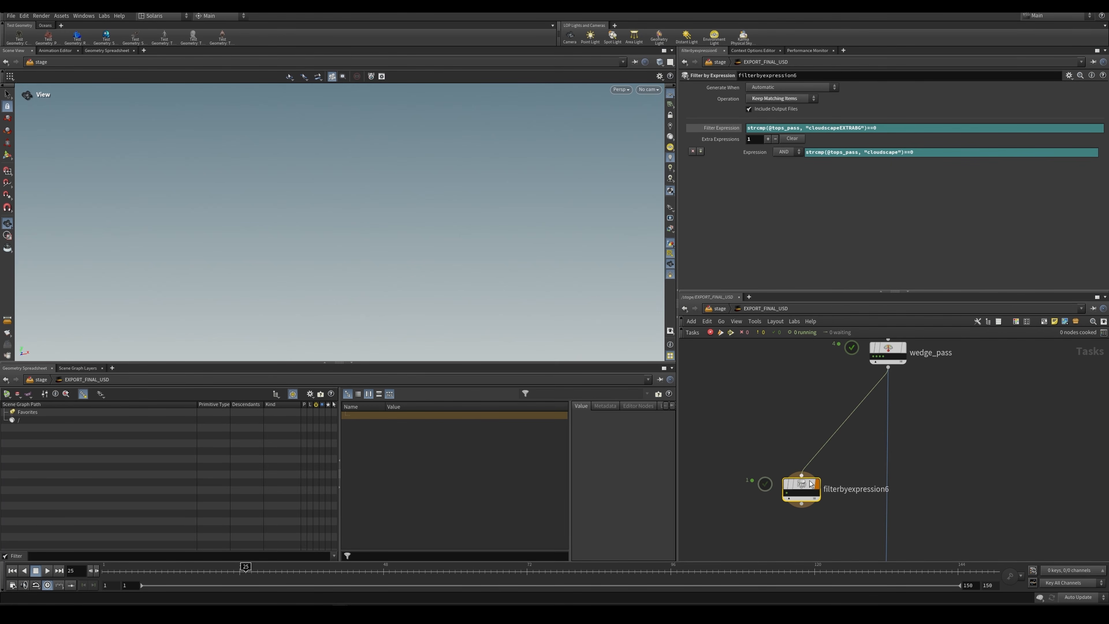
mouse_move(814, 489)
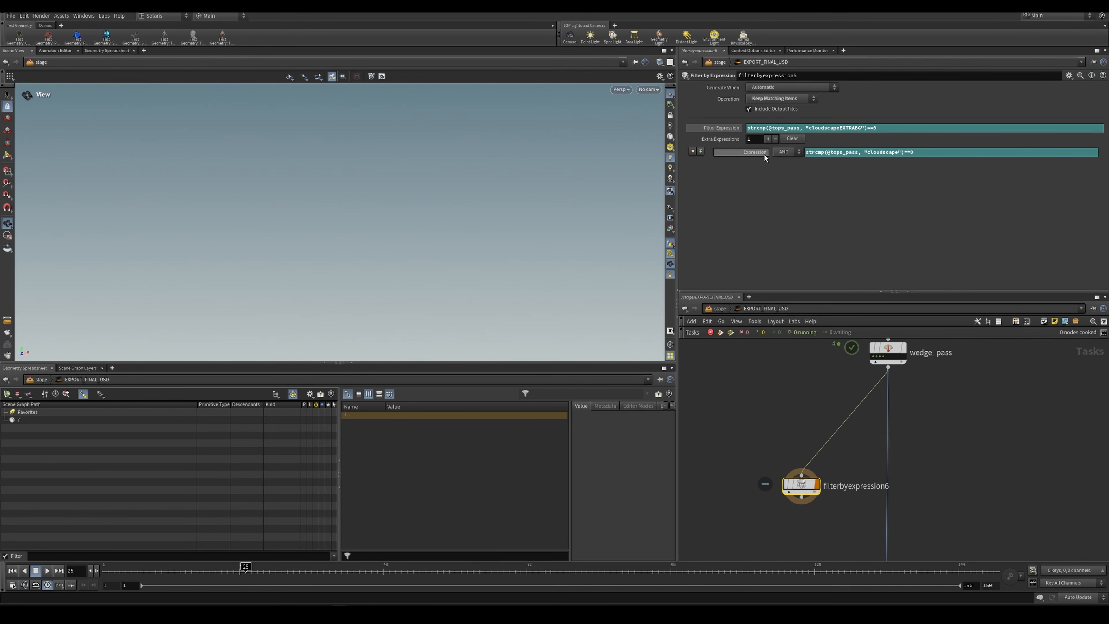
mouse_move(765, 157)
left_click(784, 152)
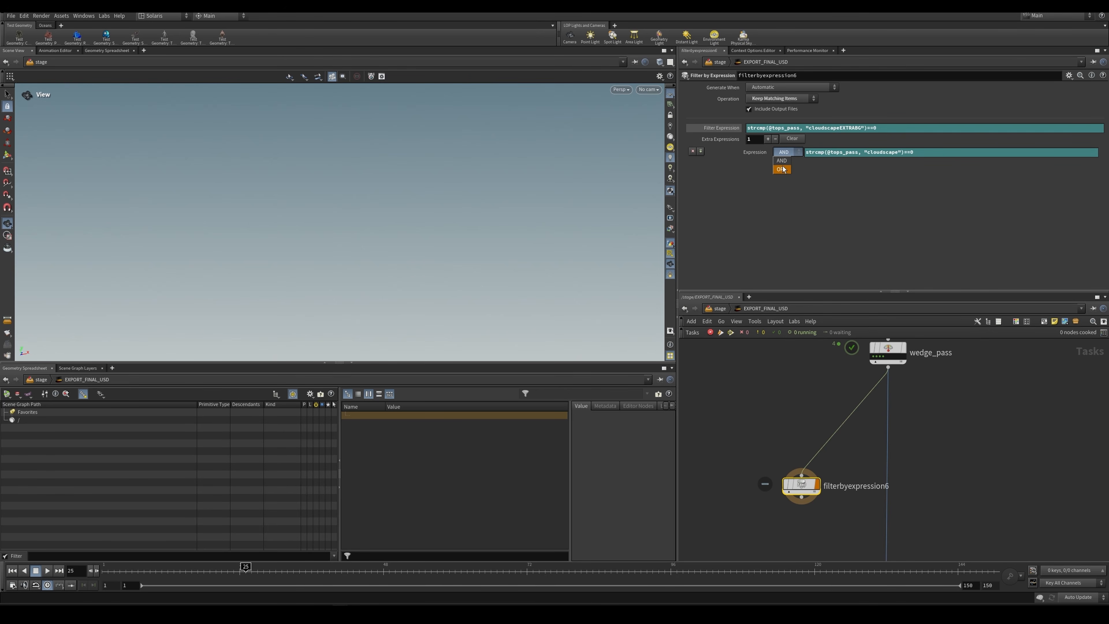
left_click(782, 170)
Step: Dirty and cook filterbyexpression6 with the OR condition, and check the tops_pass value of each work item
right_click(806, 484)
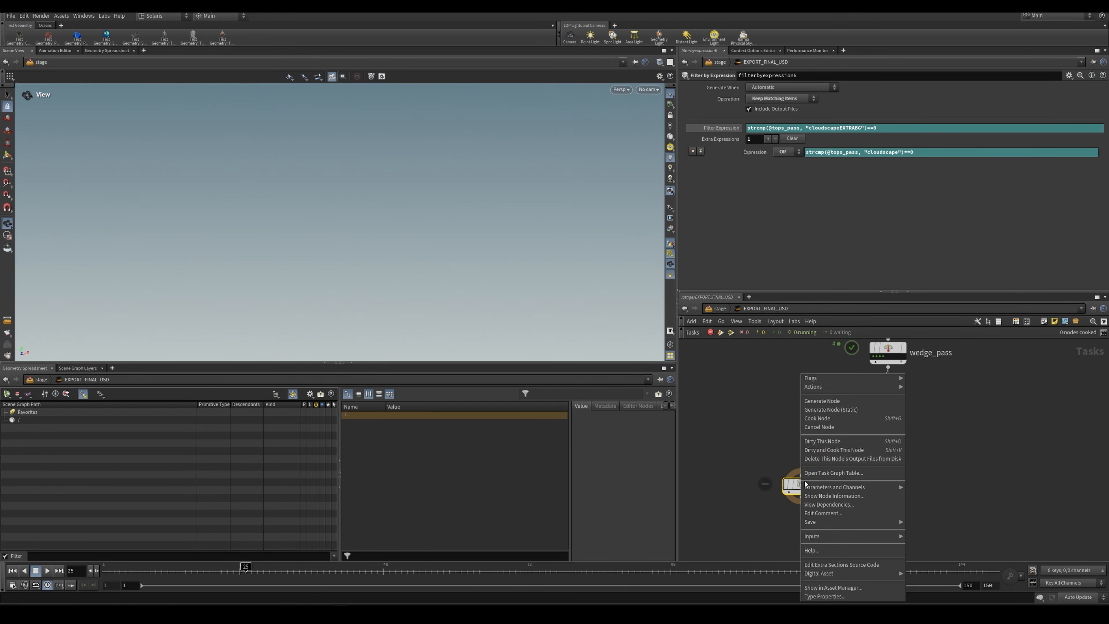
left_click(828, 450)
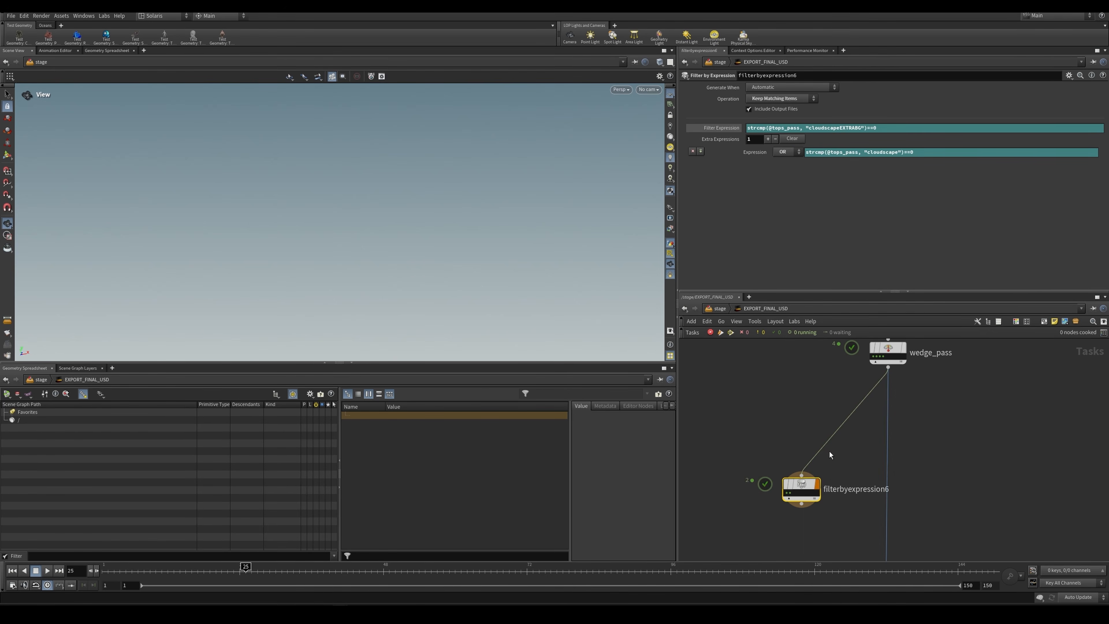
left_click(788, 494)
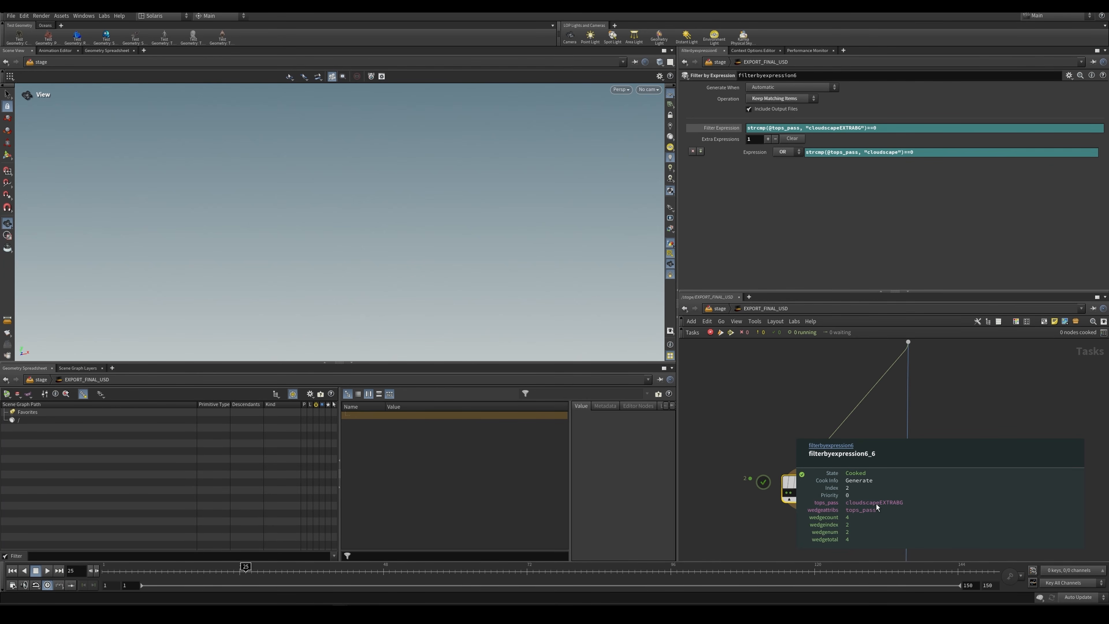
left_click(793, 494)
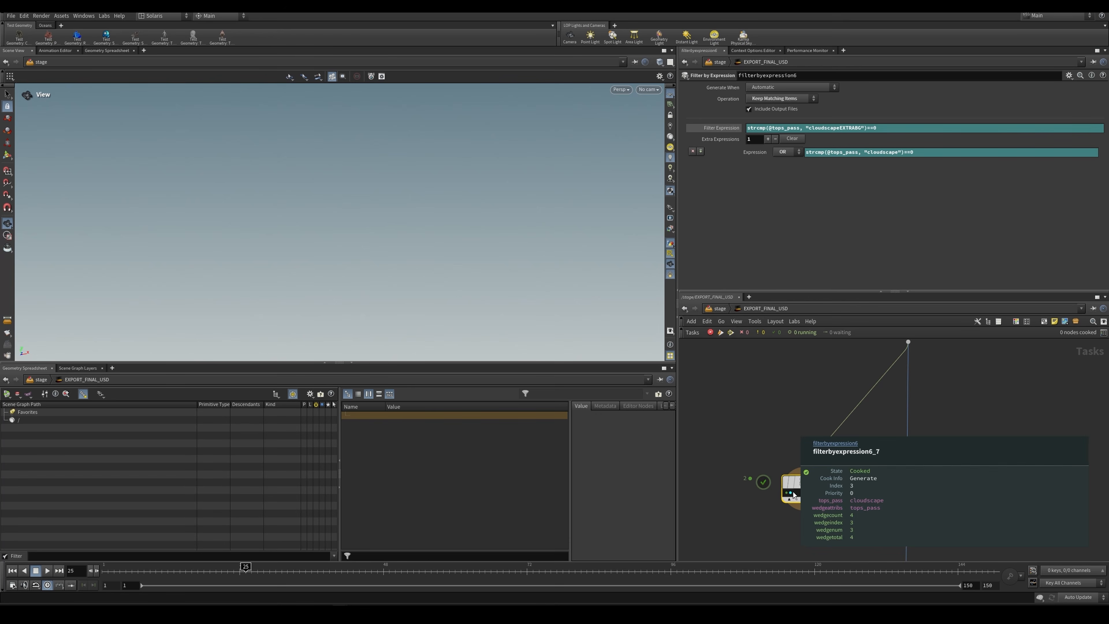
Step: Rewire the input of ropfetch1 from wedge_pass to the output of filterbyexpression6
middle_click_drag(893, 498, 940, 423)
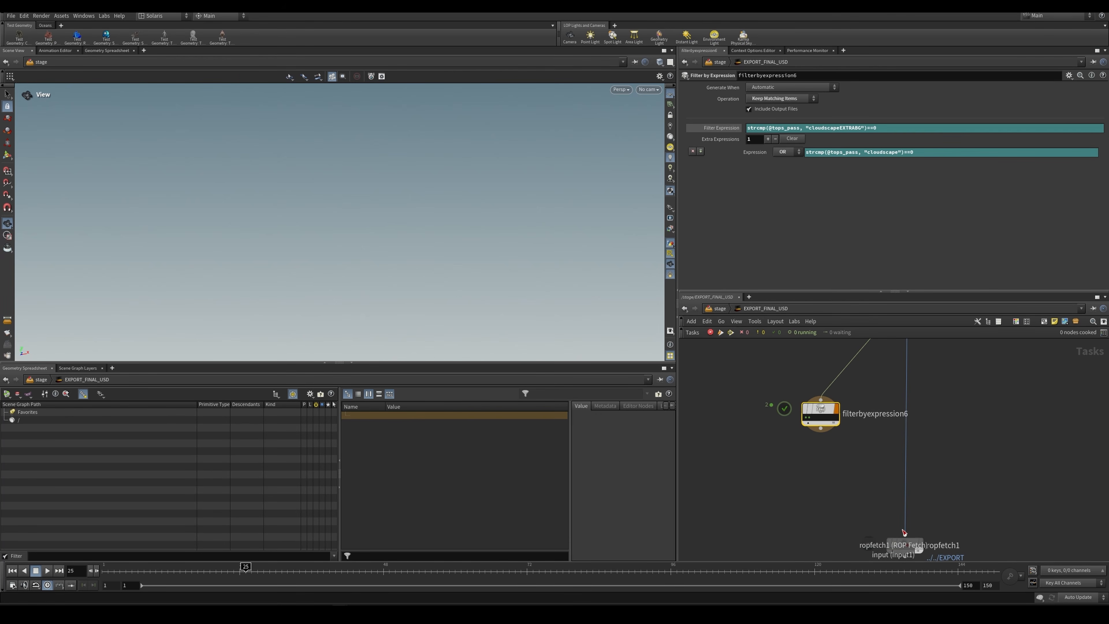
left_click_drag(904, 532, 821, 429)
middle_click_drag(895, 480, 888, 430)
left_click_drag(952, 446, 872, 520)
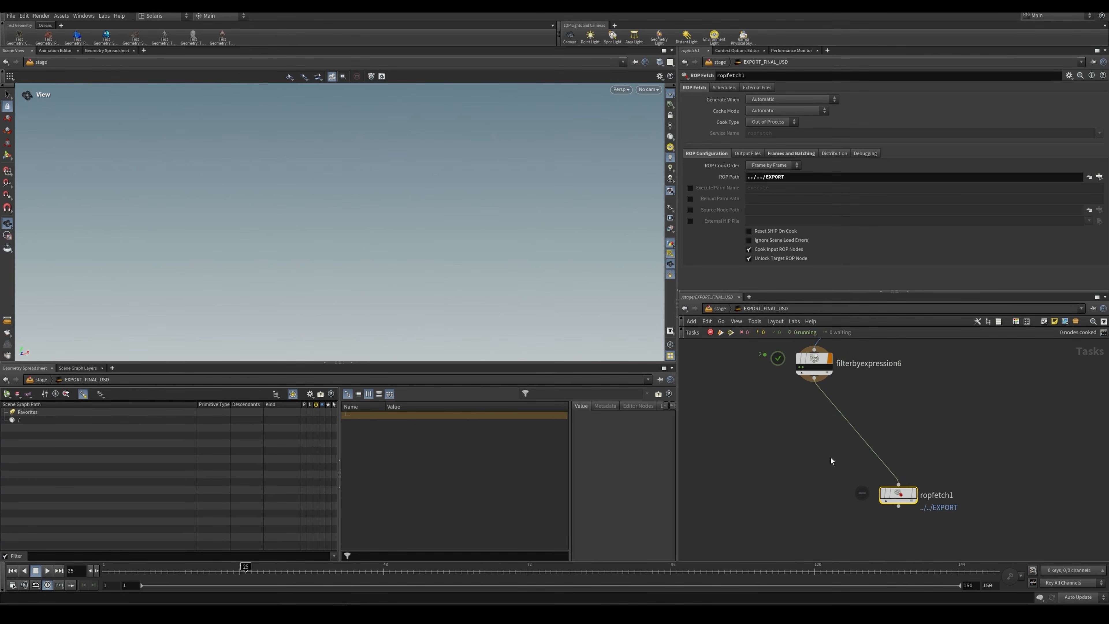
middle_click_drag(893, 406, 872, 440)
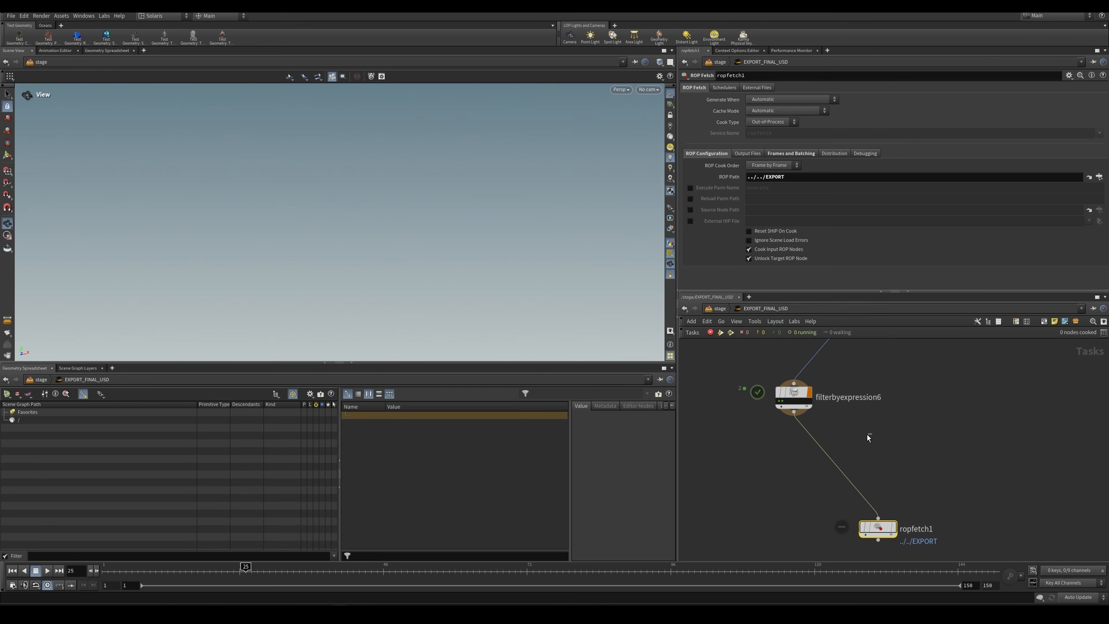
left_click(792, 395)
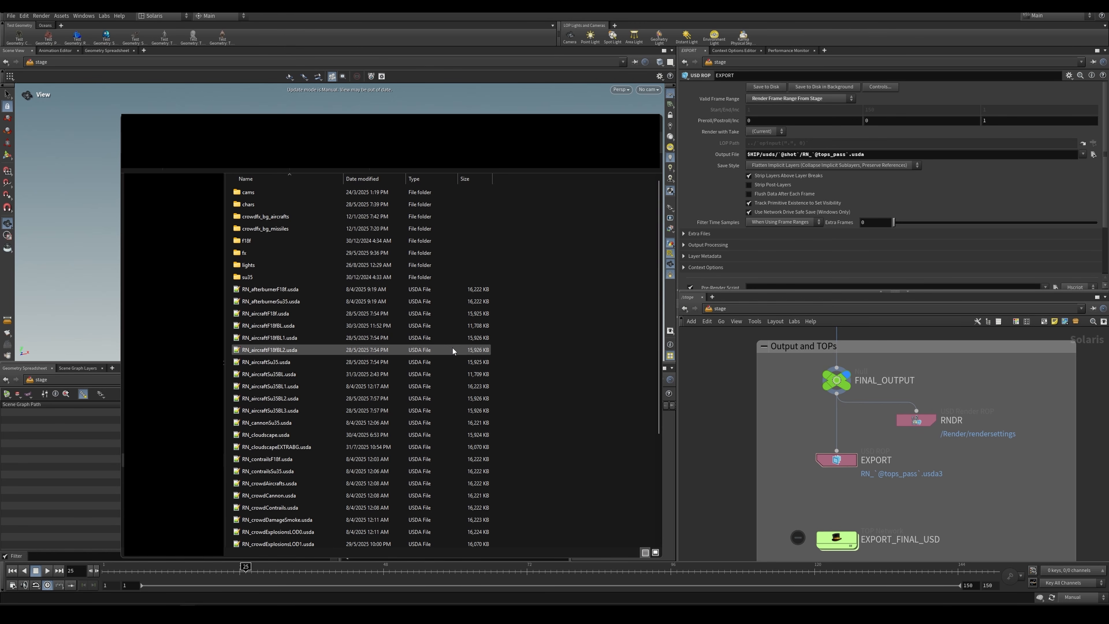
Step: Look through the exported RN_ USDA files in File Explorer down to USDRENDER.cmd
left_click(290, 289)
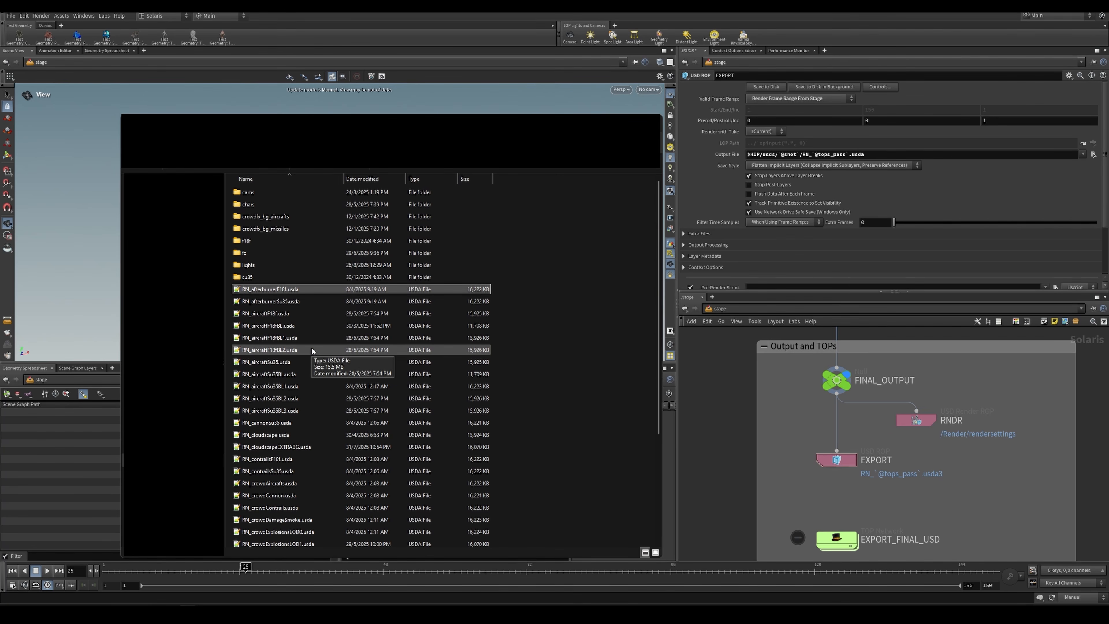
scroll(311, 352, "down", 4)
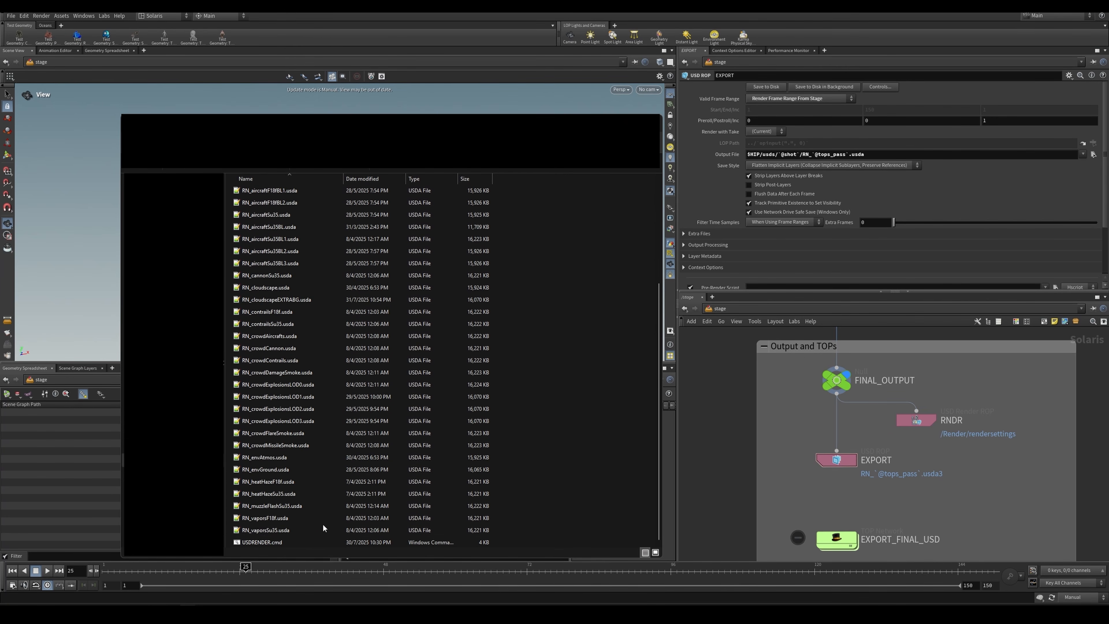
Step: Recheck the exported RN_ pass files in the folder and open USDRENDER.cmd in Notepad++
scroll(316, 528, "up", 4)
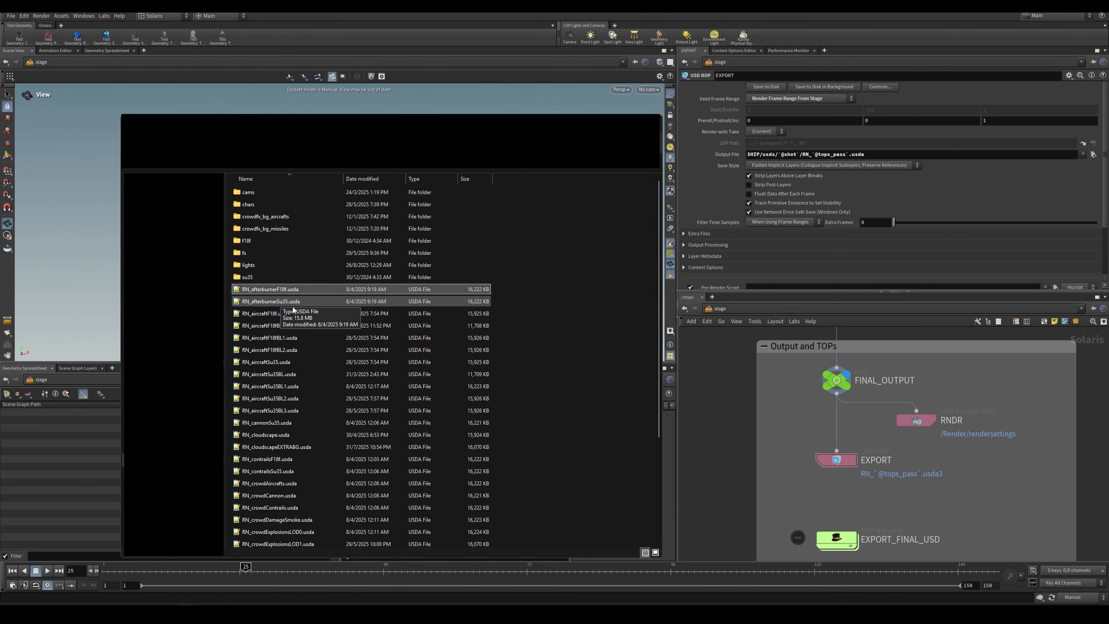
left_click(262, 313)
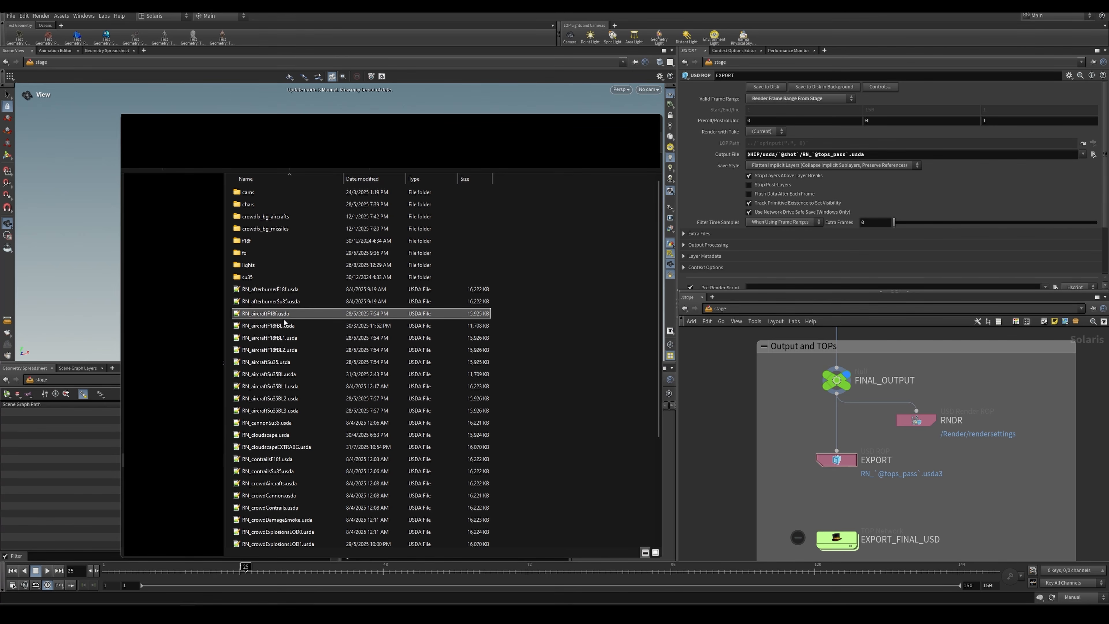
scroll(286, 324, "down", 3)
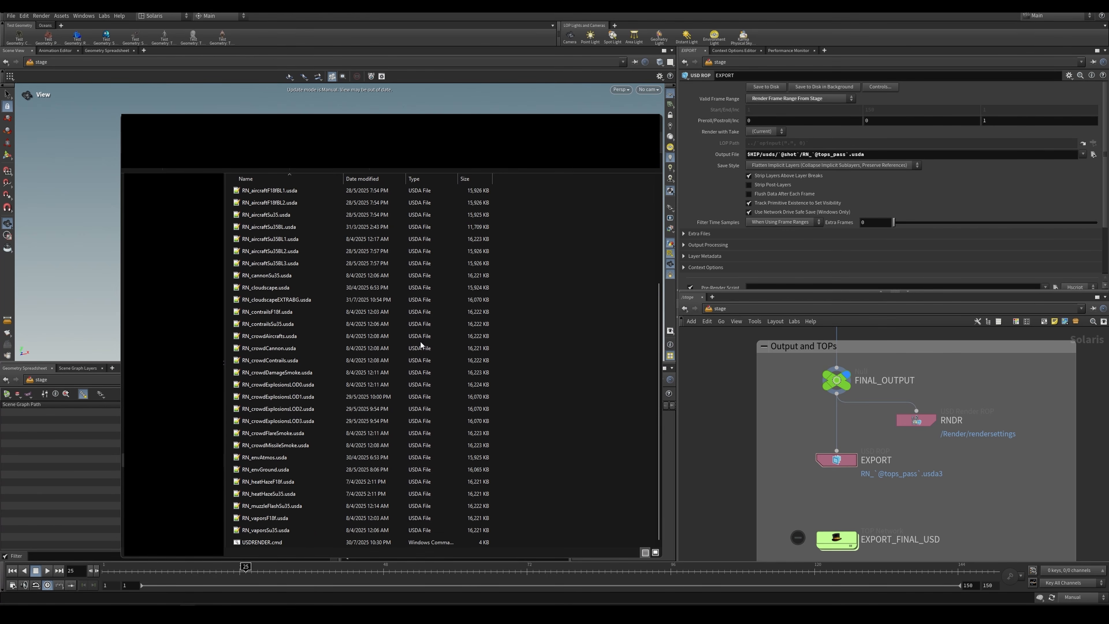
scroll(292, 324, "up", 3)
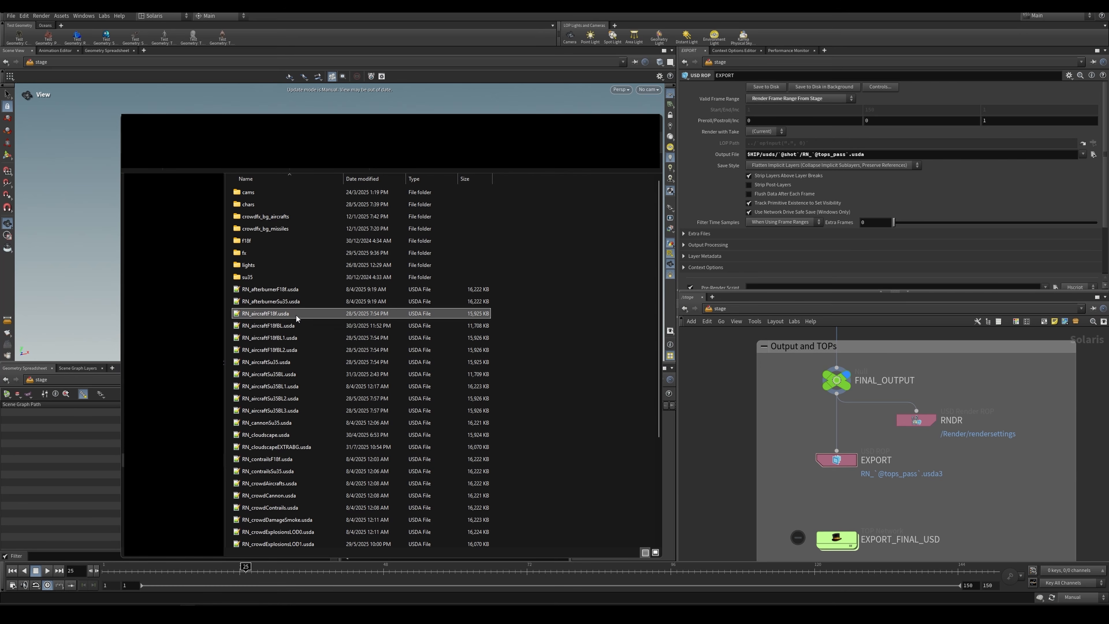
scroll(299, 314, "down", 4)
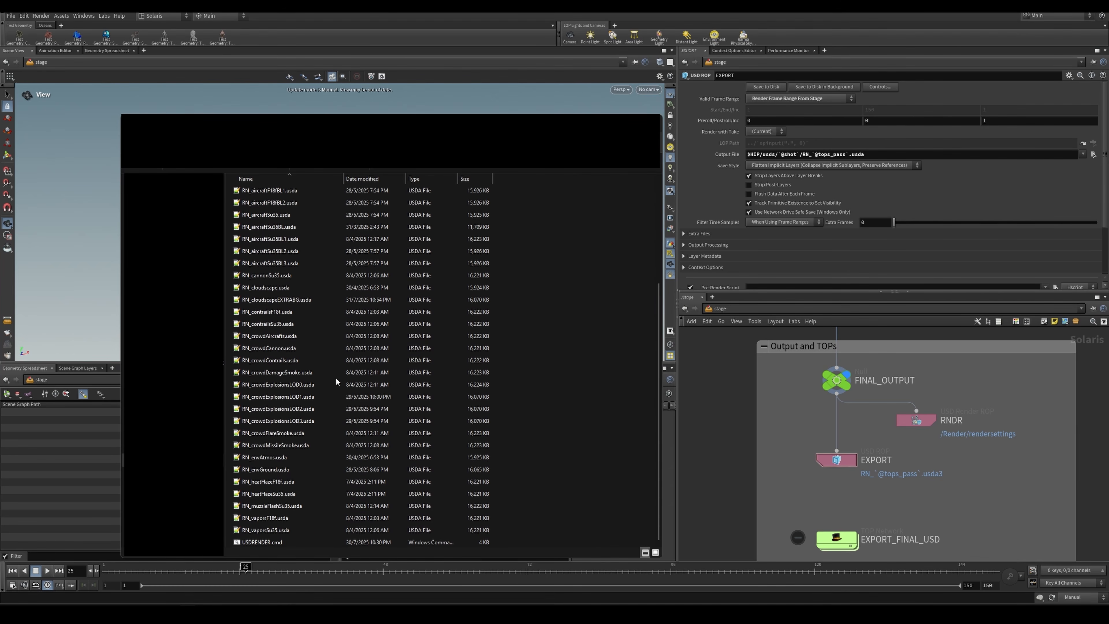
left_click(294, 544)
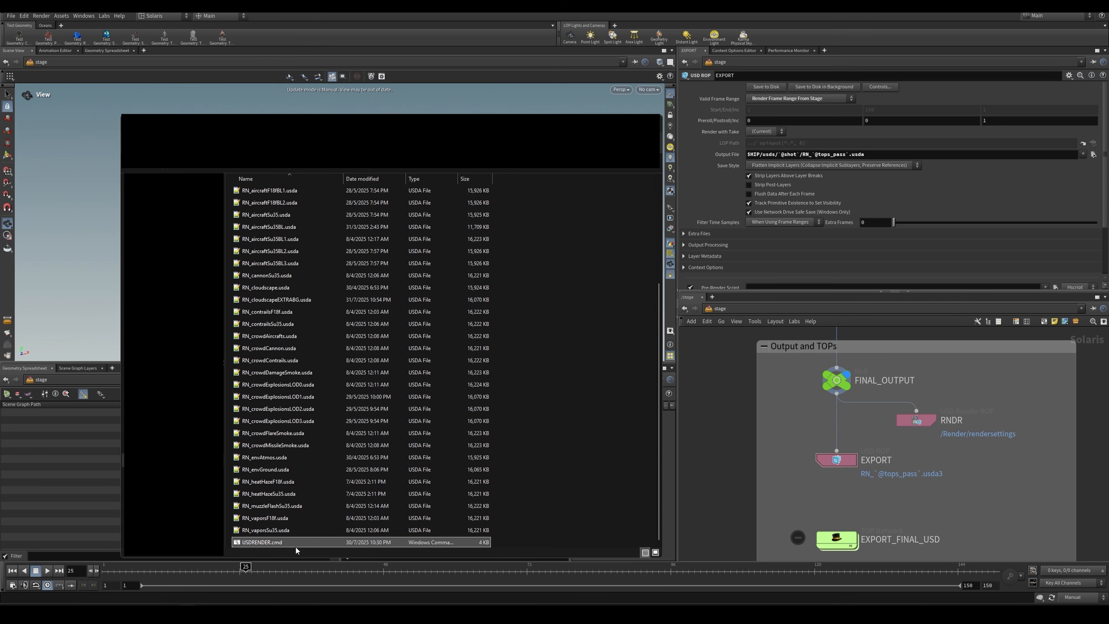
right_click(280, 545)
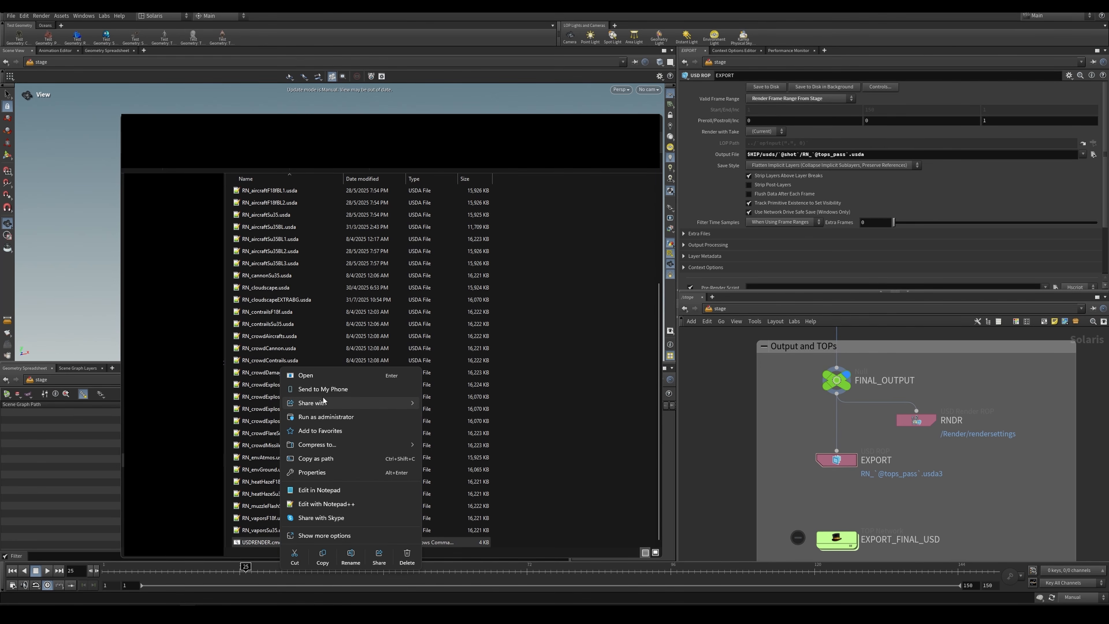
left_click(334, 504)
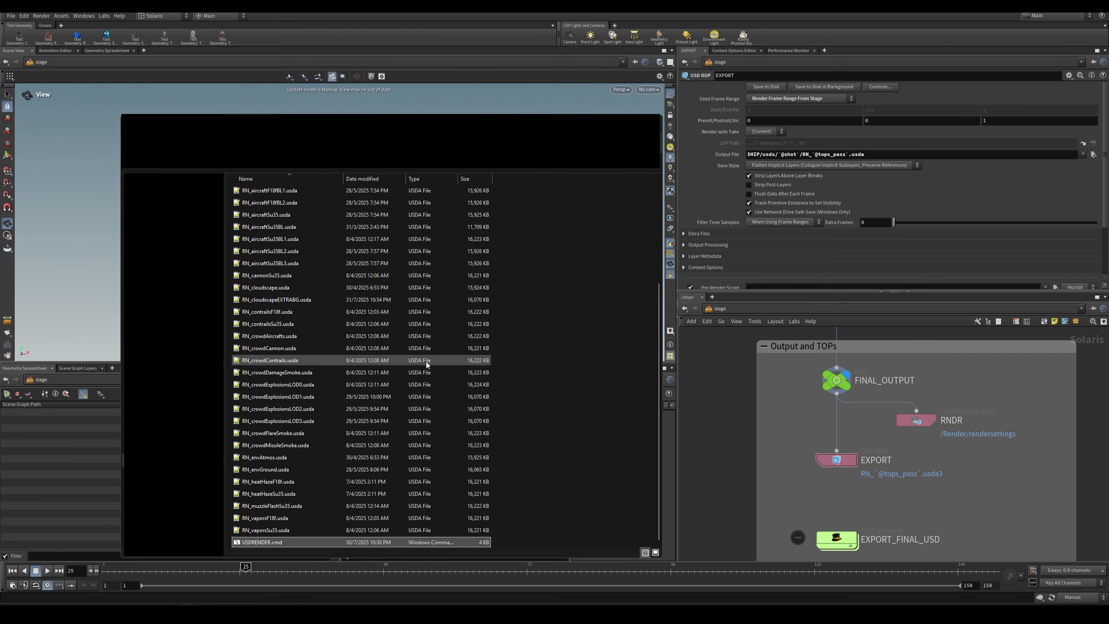
Step: Examine the husk command and the relative path ./RN_cloudscapeEXTRABG.usda in the last line of USDRENDER.cmd
double_click(526, 455)
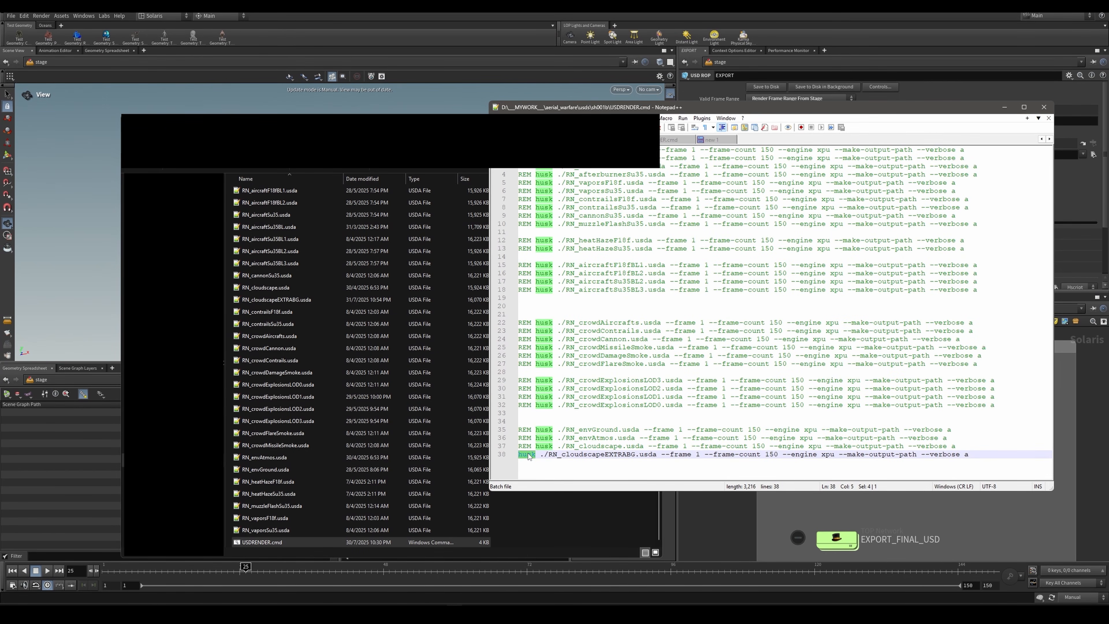
double_click(648, 455)
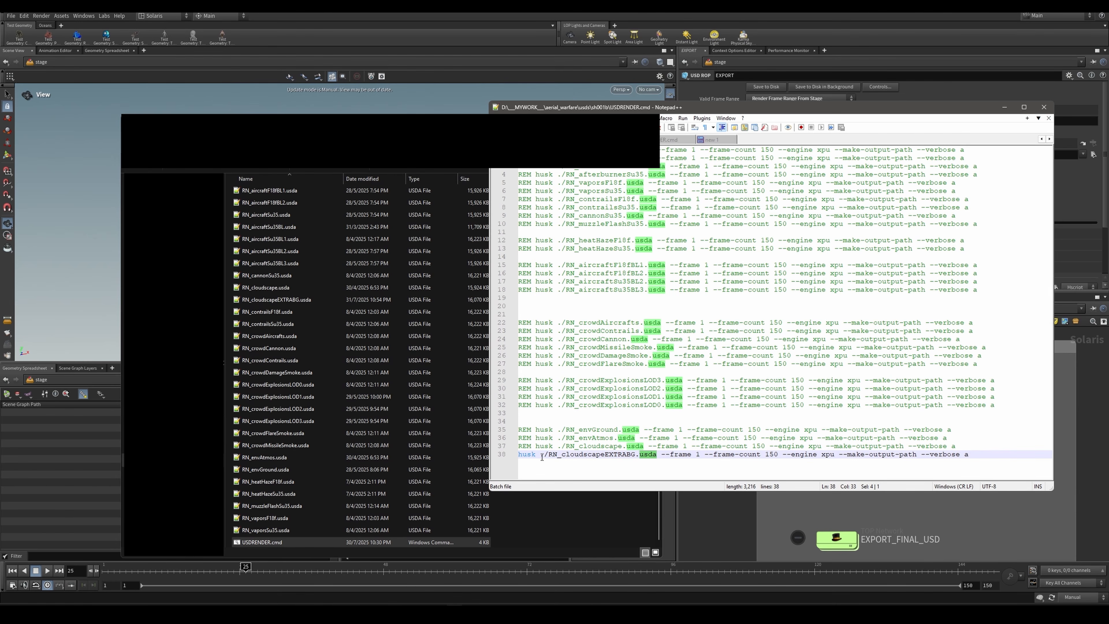
left_click_drag(542, 457, 658, 456)
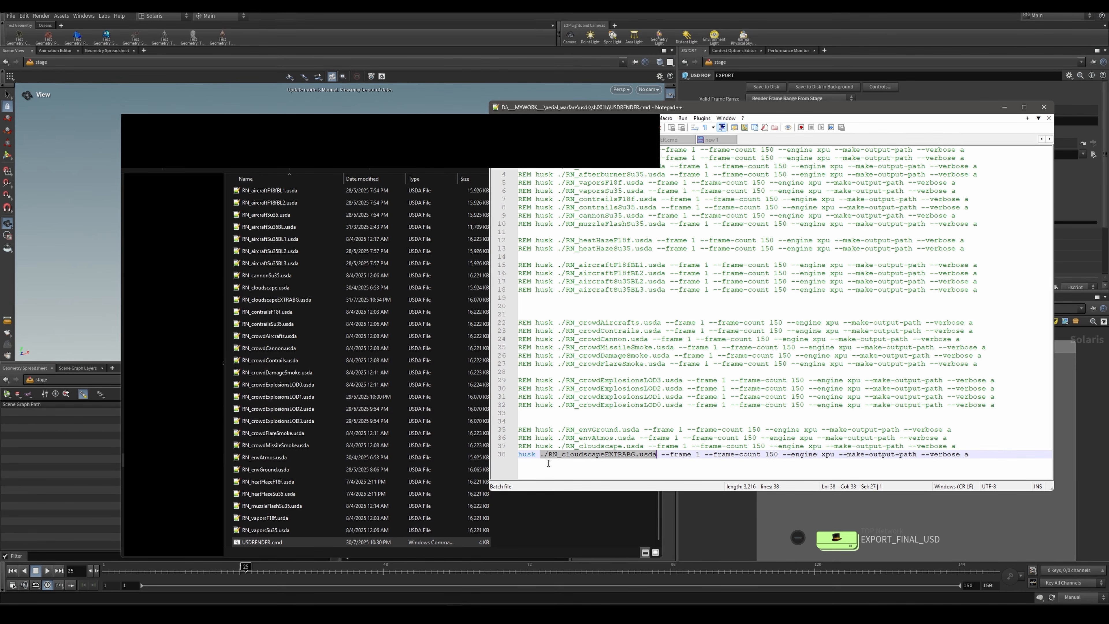
left_click_drag(545, 456, 542, 457)
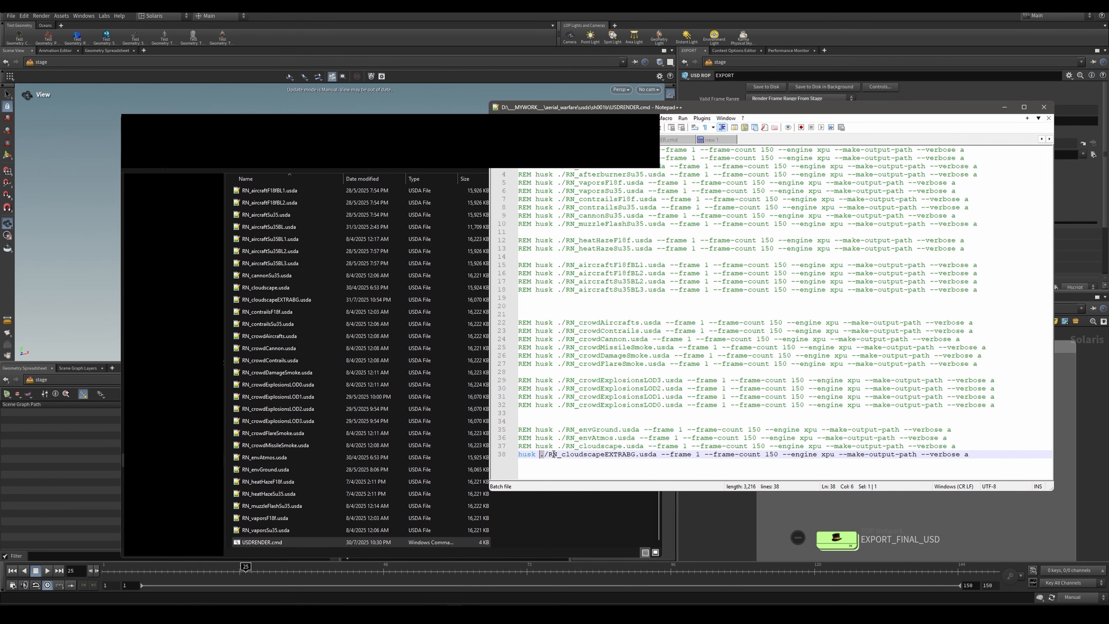
left_click_drag(548, 455, 697, 457)
Step: Examine the --frame and --frame-count arguments of the last husk line, trying a 5 before the start frame and removing it
double_click(681, 456)
left_click_drag(765, 456, 780, 458)
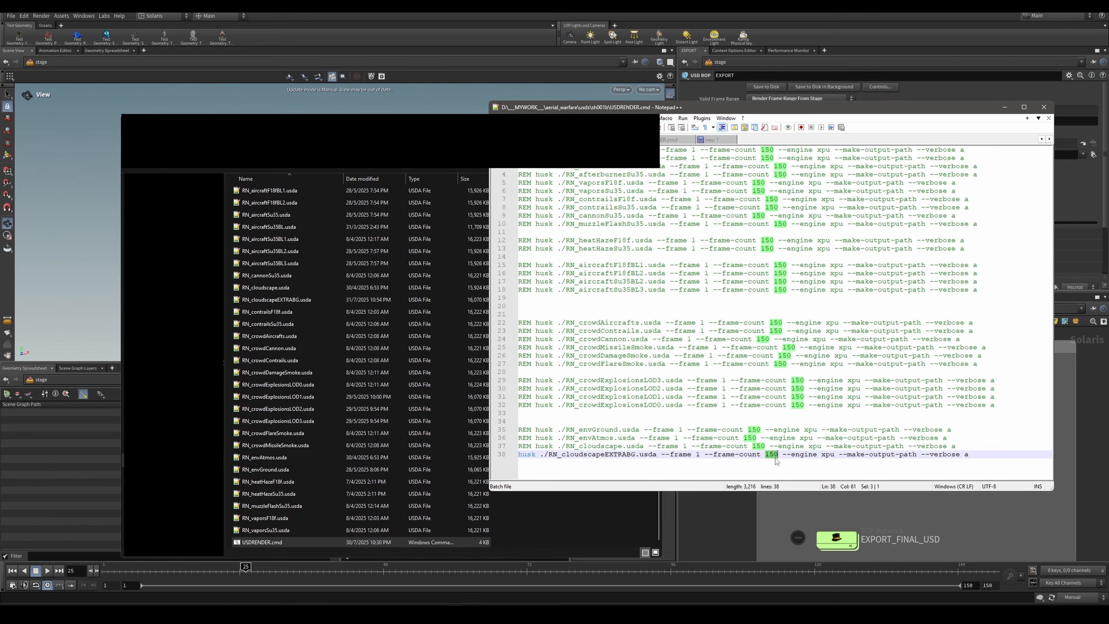
left_click(738, 454)
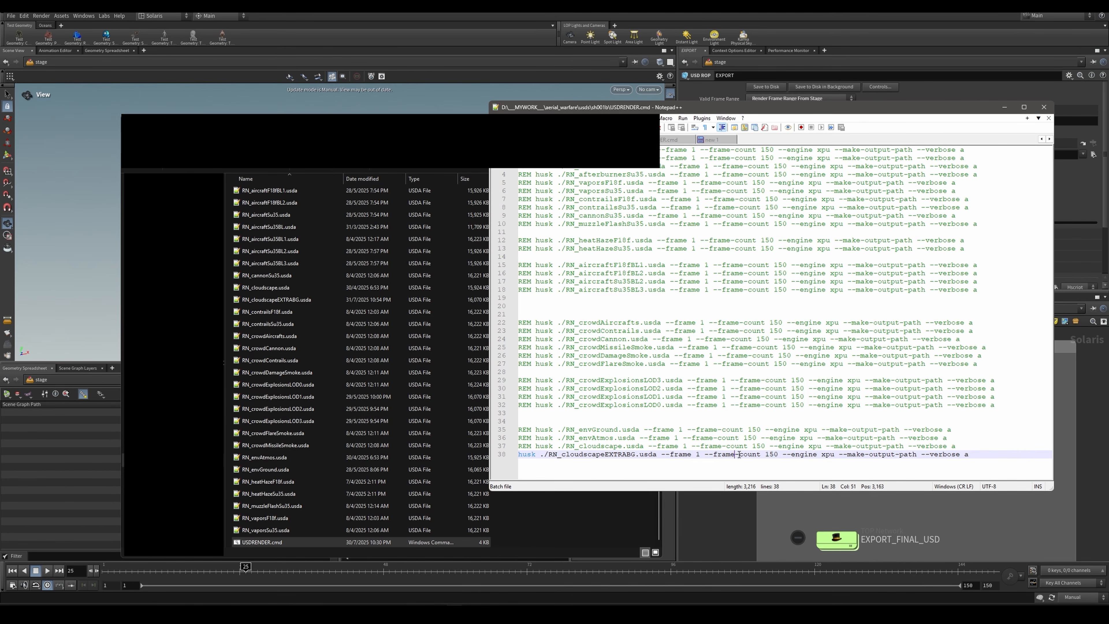
left_click_drag(671, 456, 779, 454)
left_click(695, 455)
type("5")
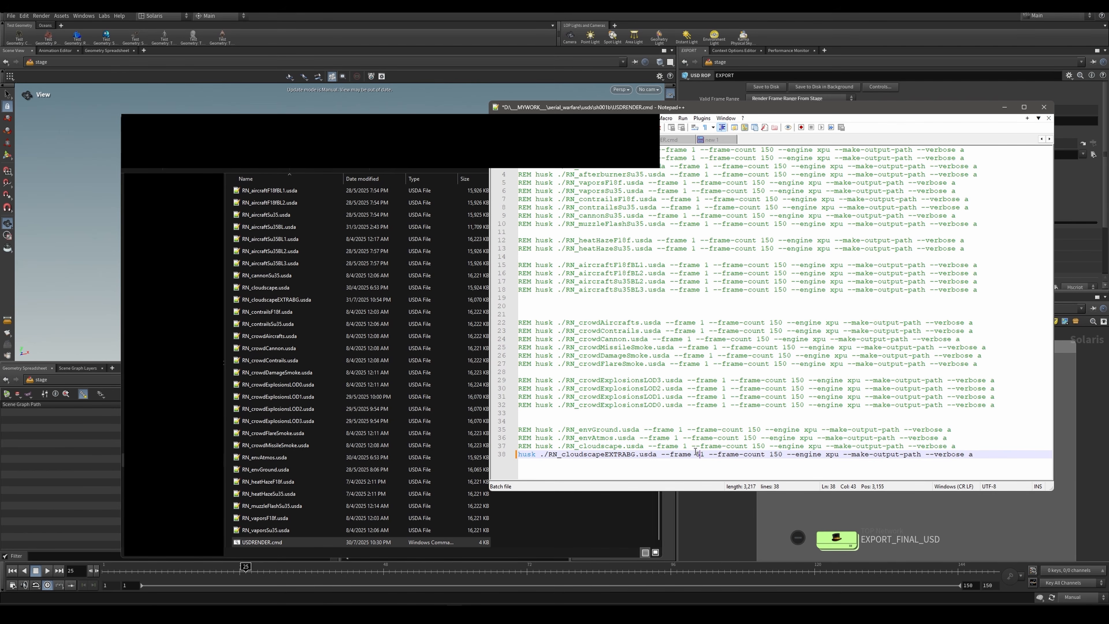
key("BackSpace")
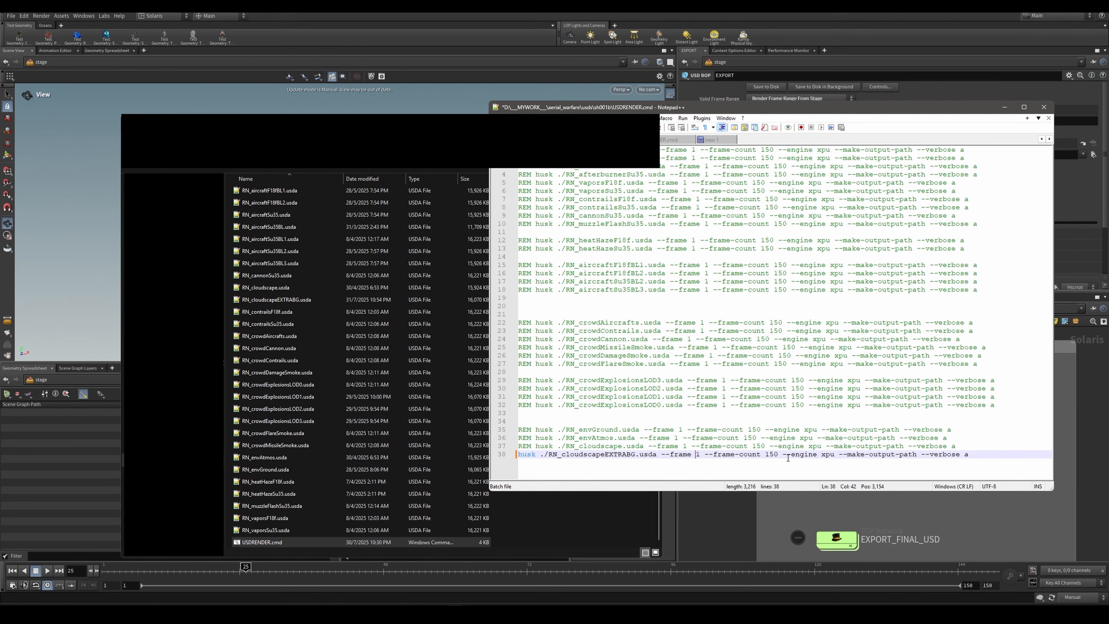
Step: Examine the --engine xpu, --make-output-path and --verbose a arguments of the cloudscapeEXTRABG husk line
left_click_drag(787, 455, 835, 455)
left_click(826, 455)
left_click_drag(844, 457, 916, 456)
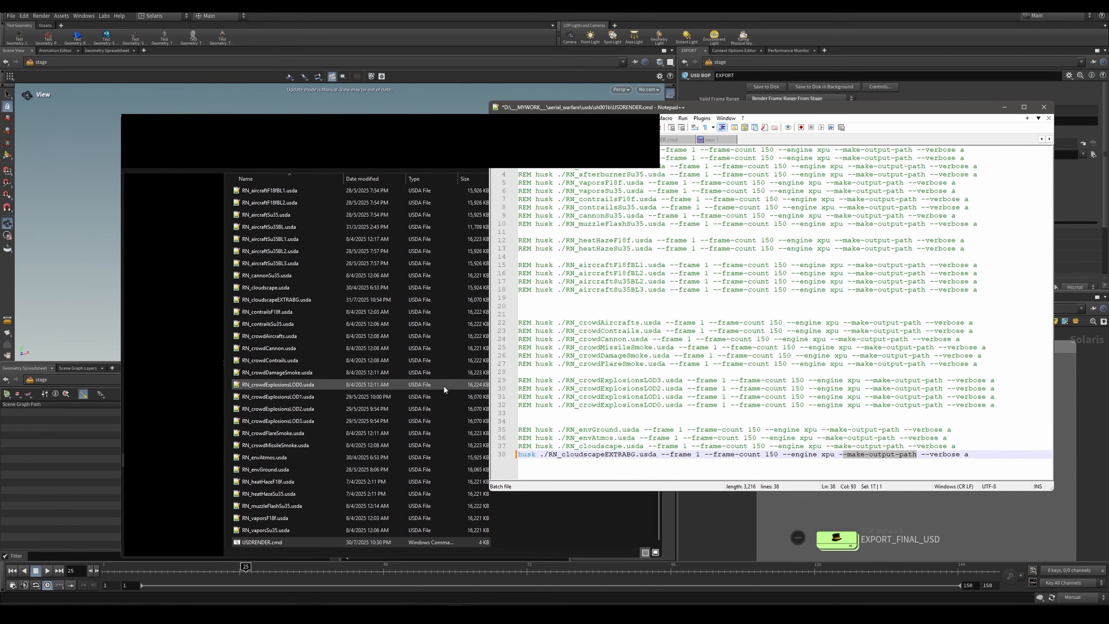
left_click_drag(930, 454, 971, 455)
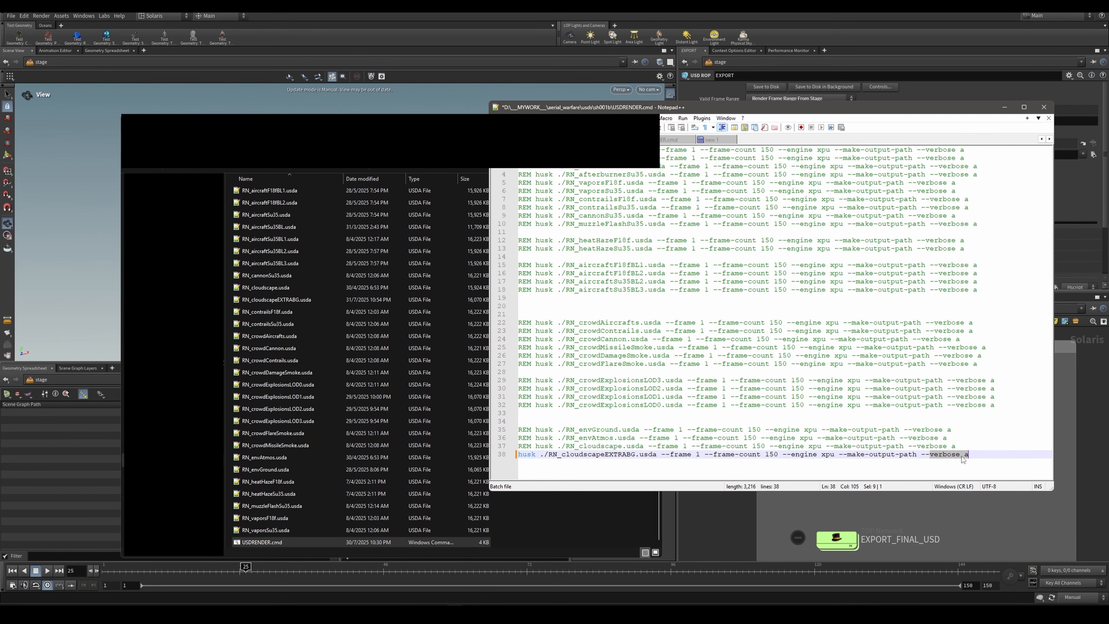
Step: Examine the REM prefixes that comment out the other husk render lines, starting from the first lines
left_click_drag(519, 150, 531, 150)
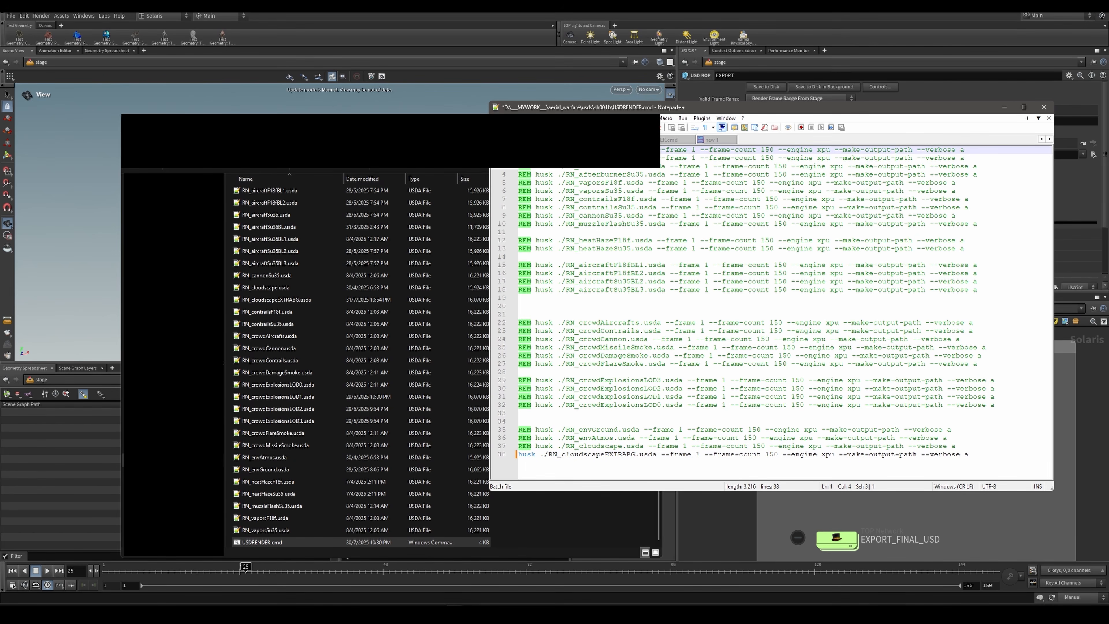
double_click(525, 158)
double_click(527, 168)
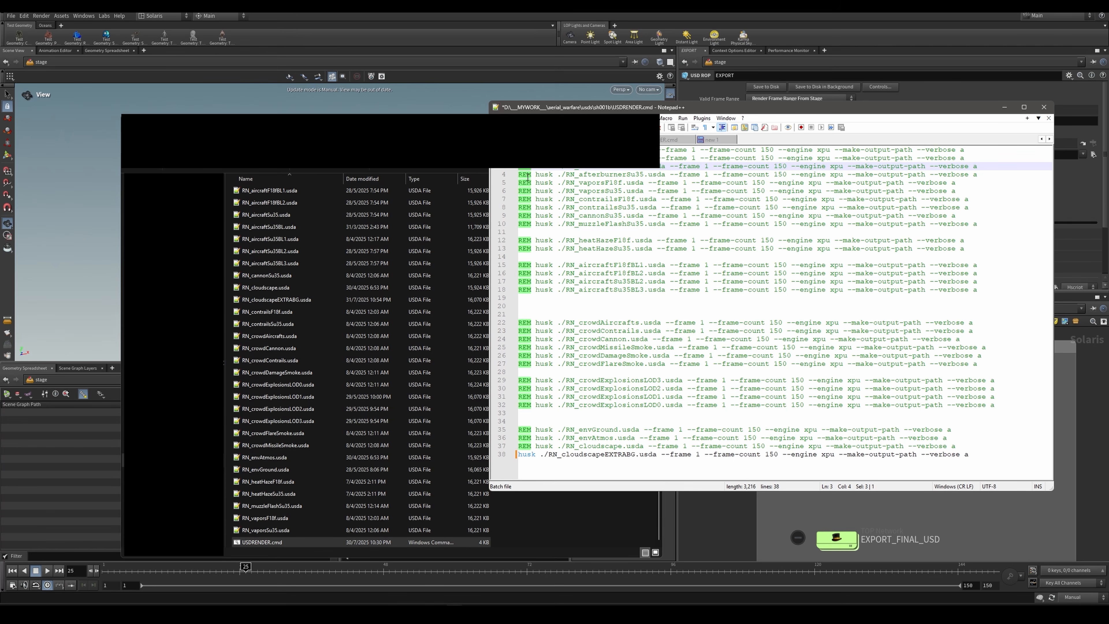
double_click(528, 176)
left_click(527, 190)
double_click(526, 190)
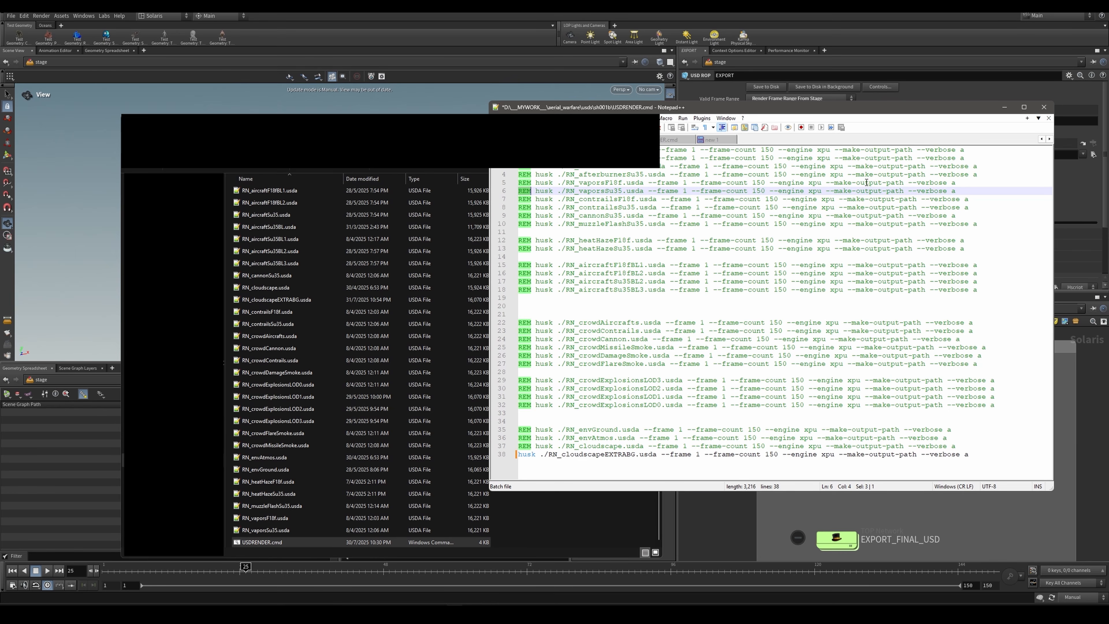
left_click(611, 419)
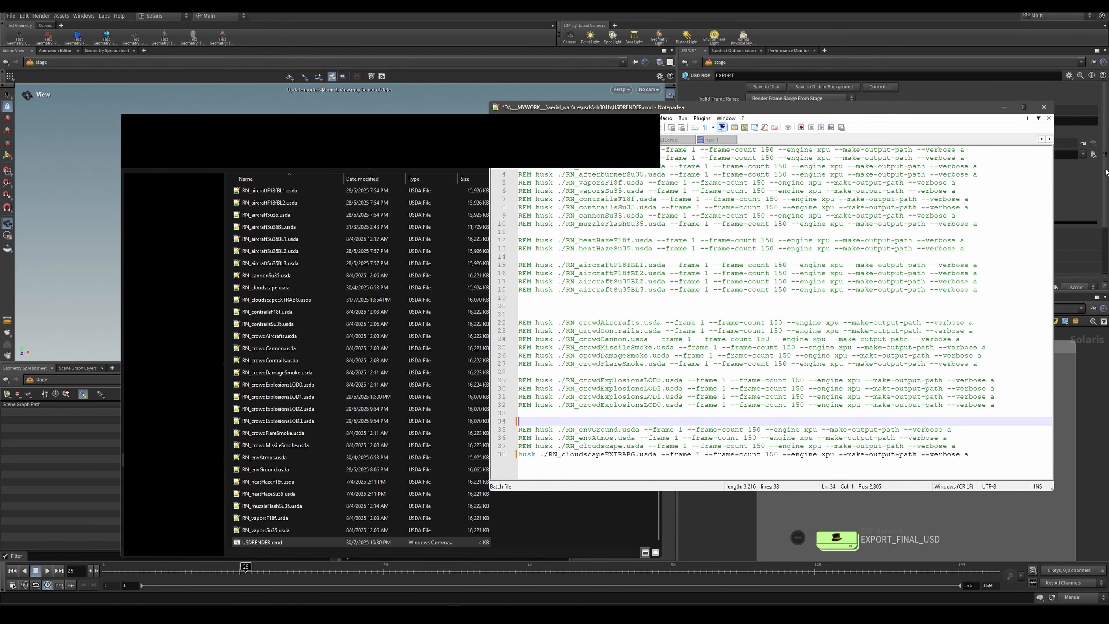
Step: Close the USDRENDER.cmd file and open the cloudscape folder among the rendered pass folders in File Explorer
left_click(1048, 108)
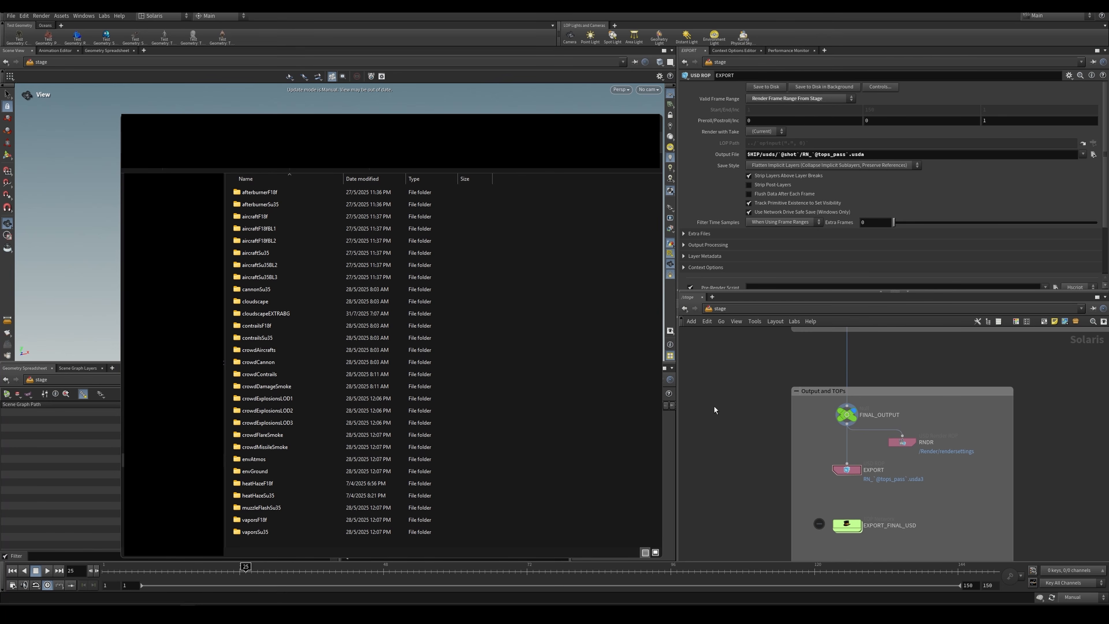
scroll(754, 391, "down", 3)
middle_click_drag(754, 391, 762, 474)
key("alt+Tab")
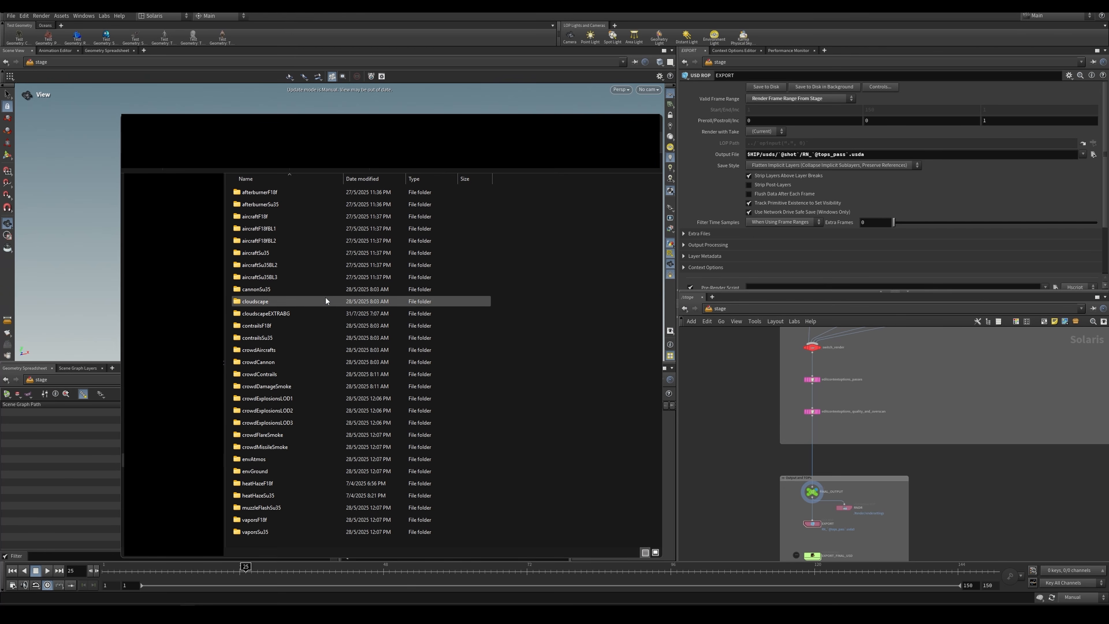
left_click(260, 299)
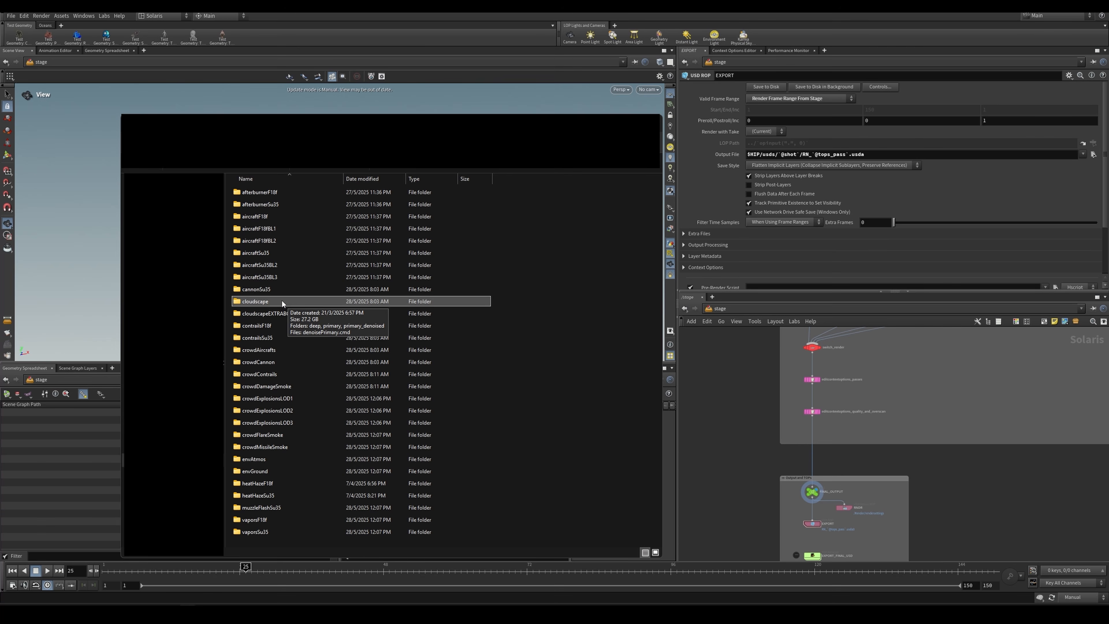
double_click(282, 301)
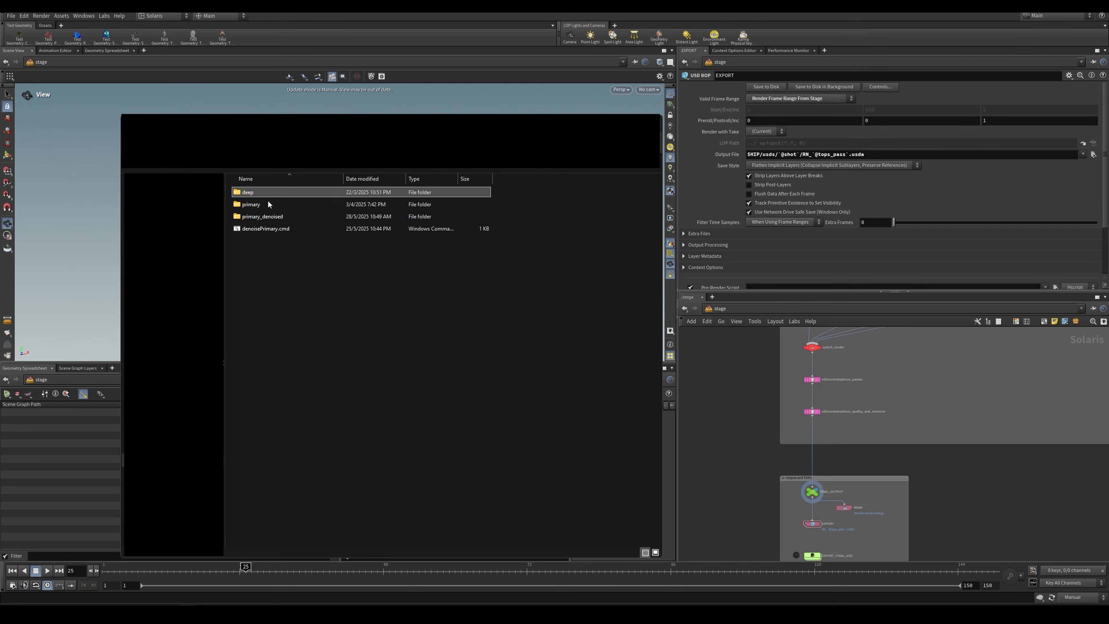
Step: Open the primary subfolder of the cloudscape renders and look through its EXR frames
left_click(264, 192)
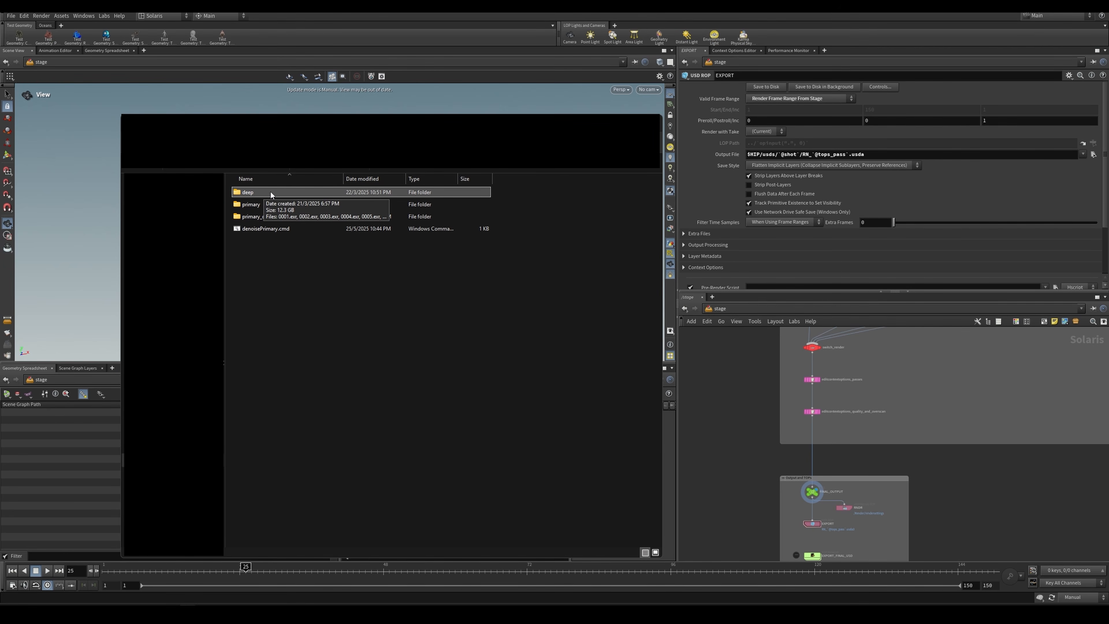
left_click(275, 204)
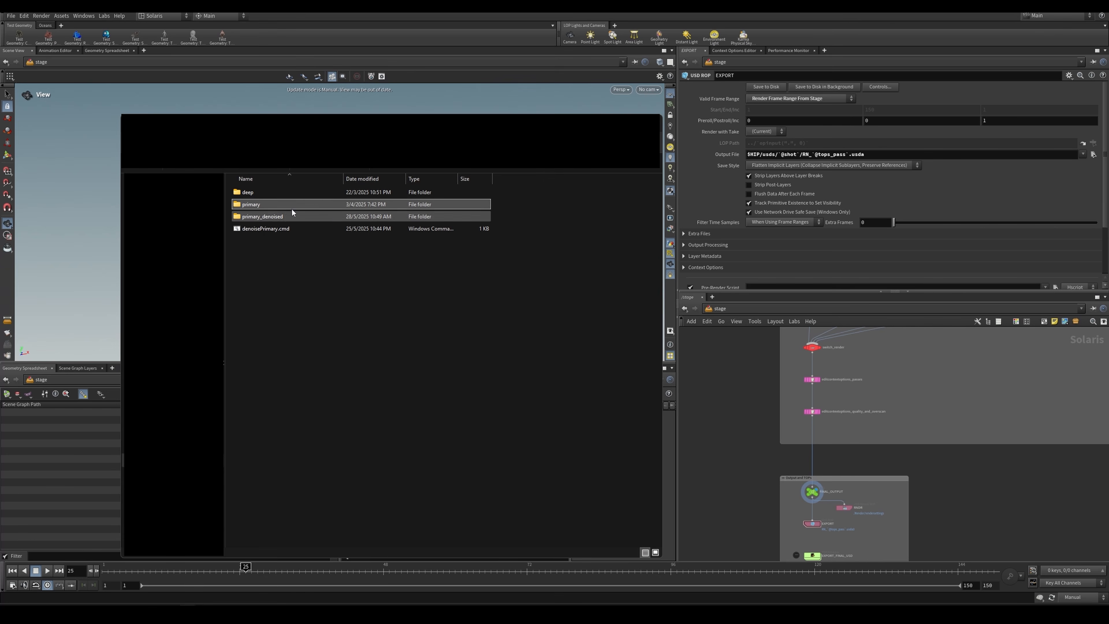
double_click(274, 204)
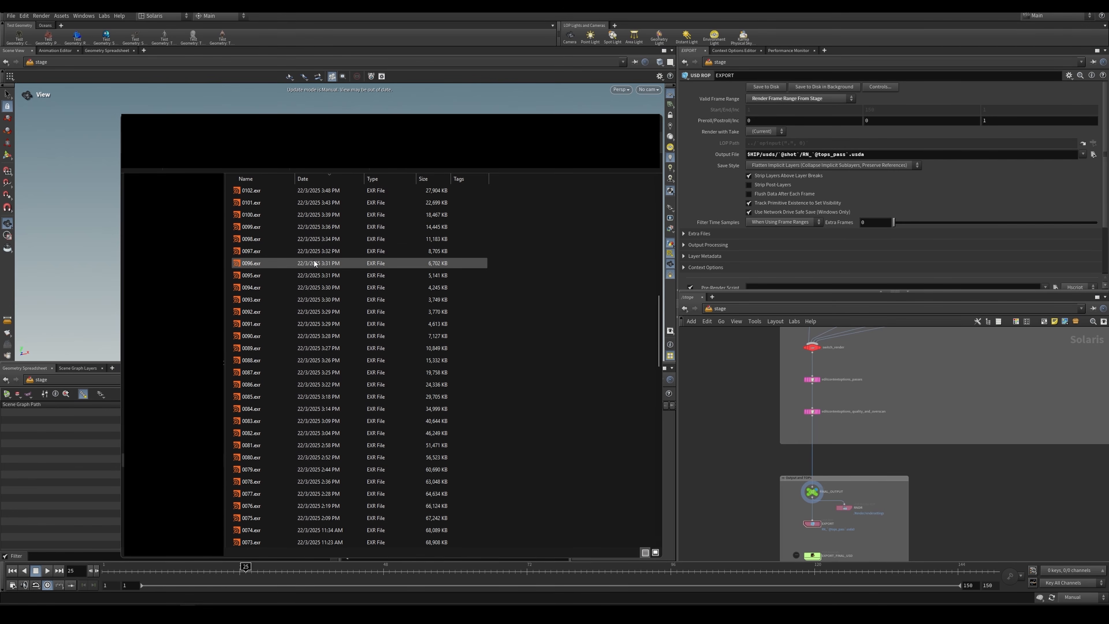
scroll(314, 263, "up", 1)
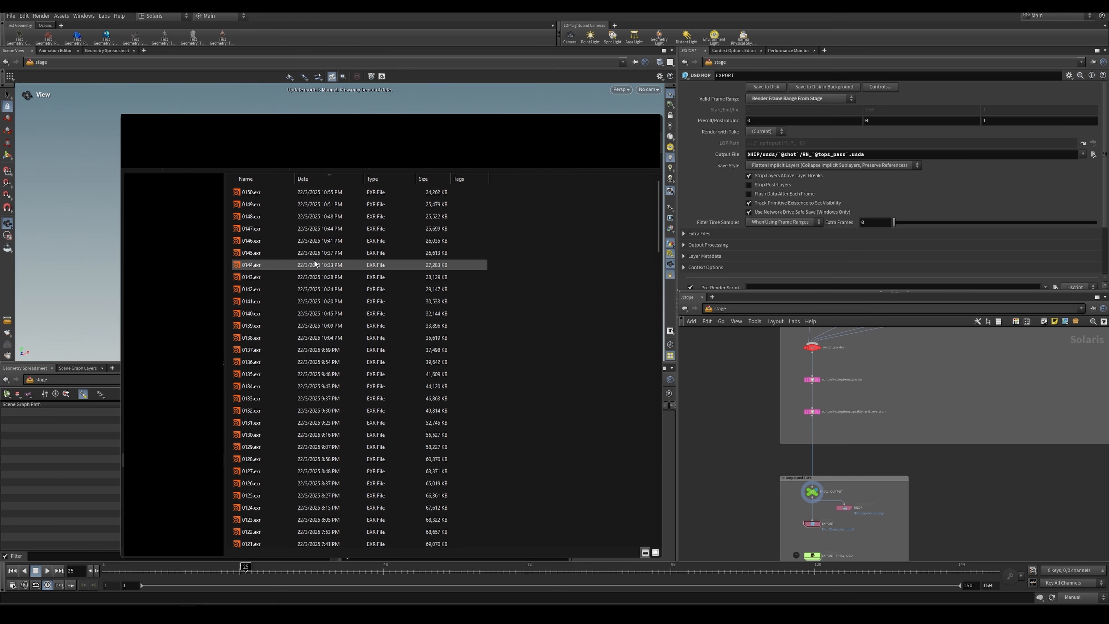
scroll(445, 248, "down", 10)
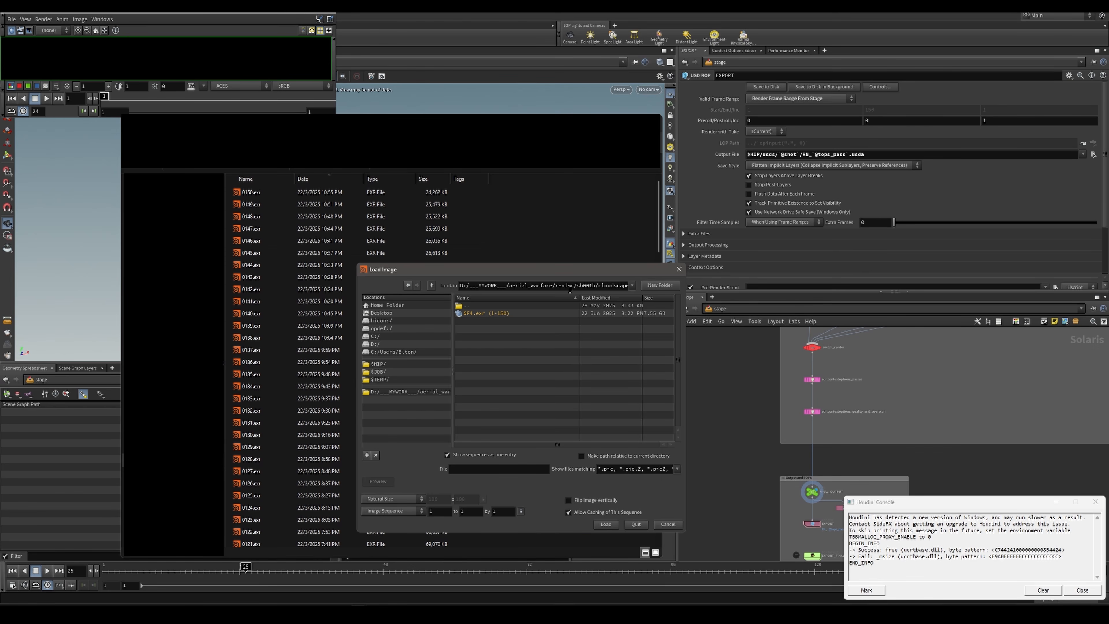
Step: Load the $F4.exr image sequence for frames 1 to 150 from the primary folder into MPlay
left_click(510, 314)
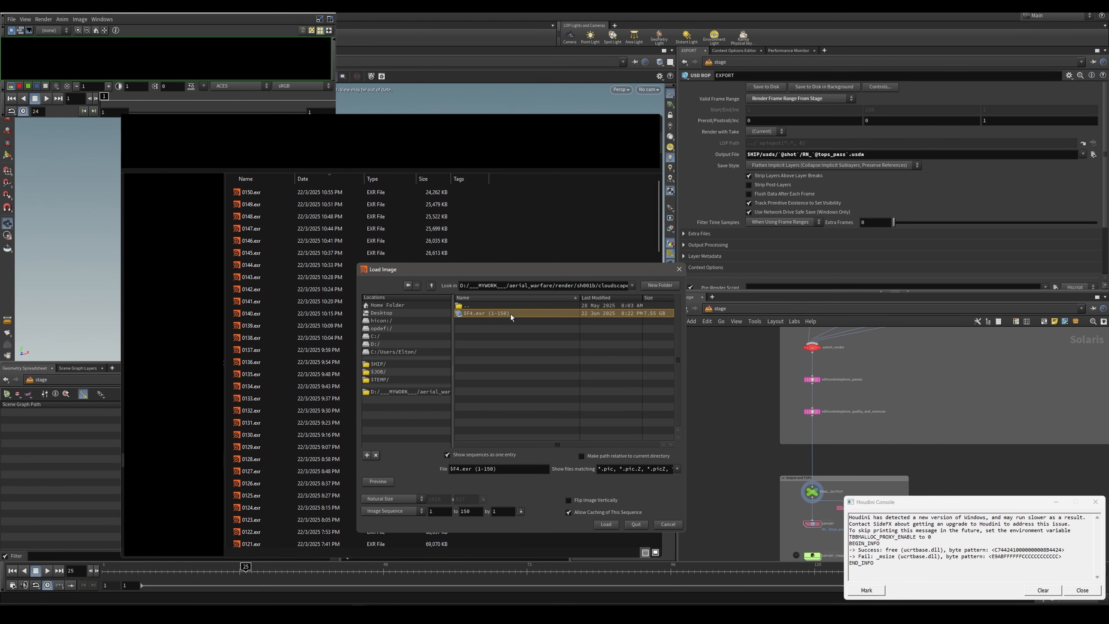
left_click_drag(479, 267, 626, 213)
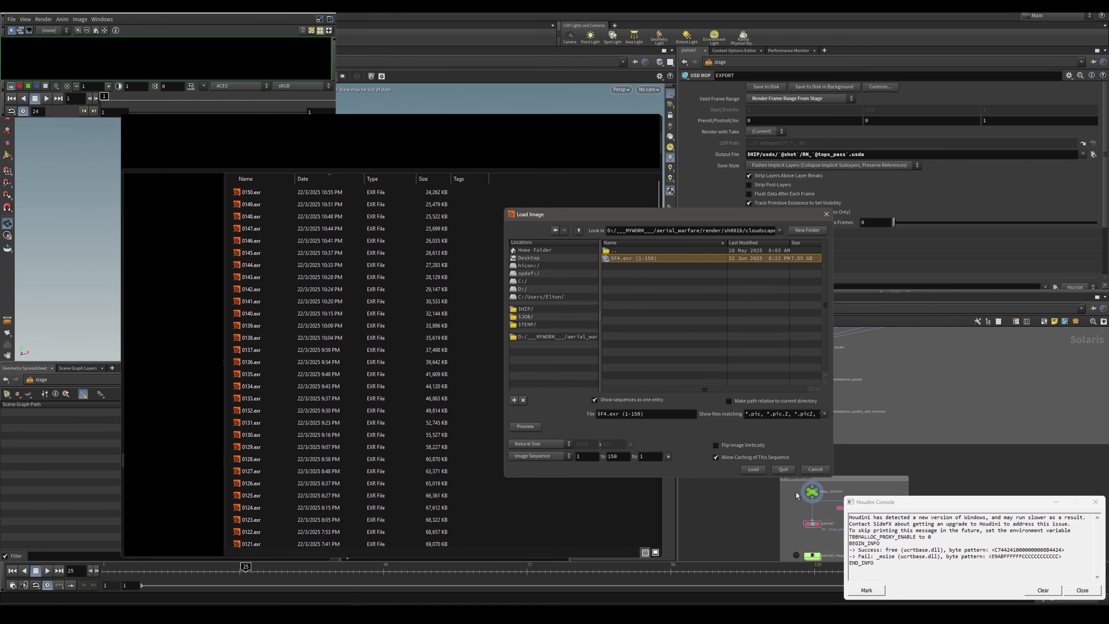
left_click(751, 466)
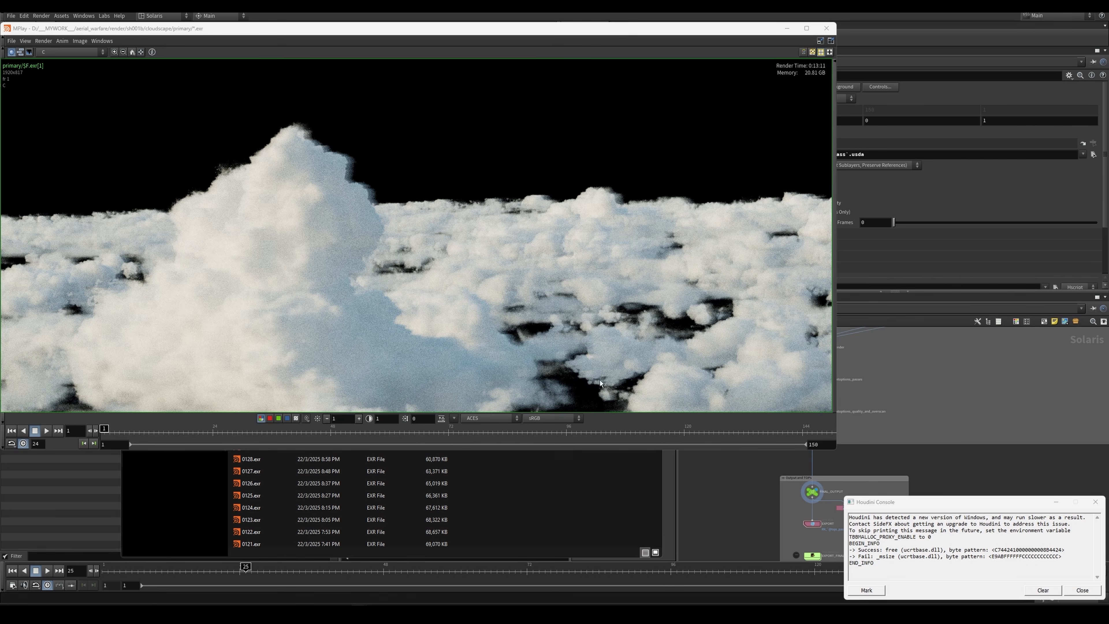
Step: Scrub the loaded cloudscape sequence in MPlay from frame 15 to frame 46
left_click(170, 431)
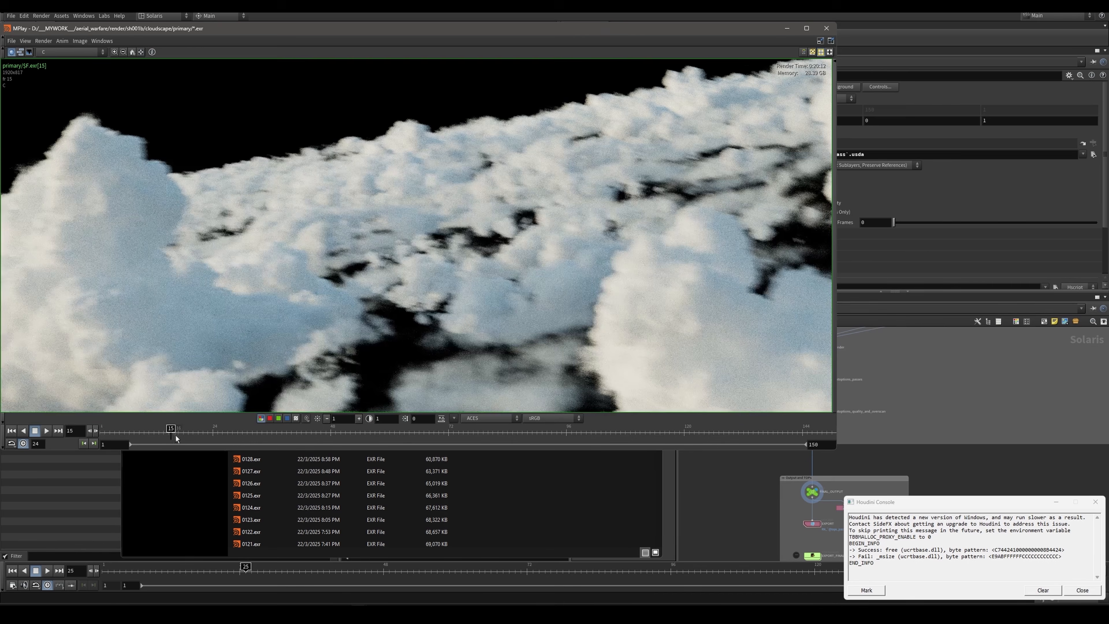
left_click(249, 431)
left_click(322, 432)
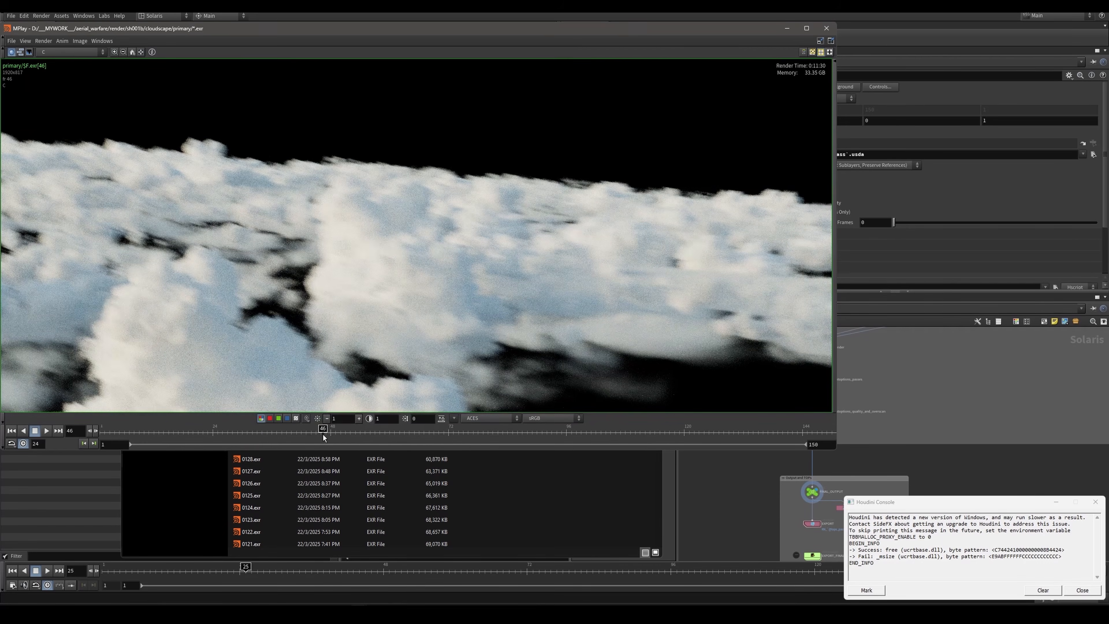
Step: Leave the MPlay sequence view and open denoisePrimary.cmd from the cloudscape render folder in Notepad++
left_click(347, 436)
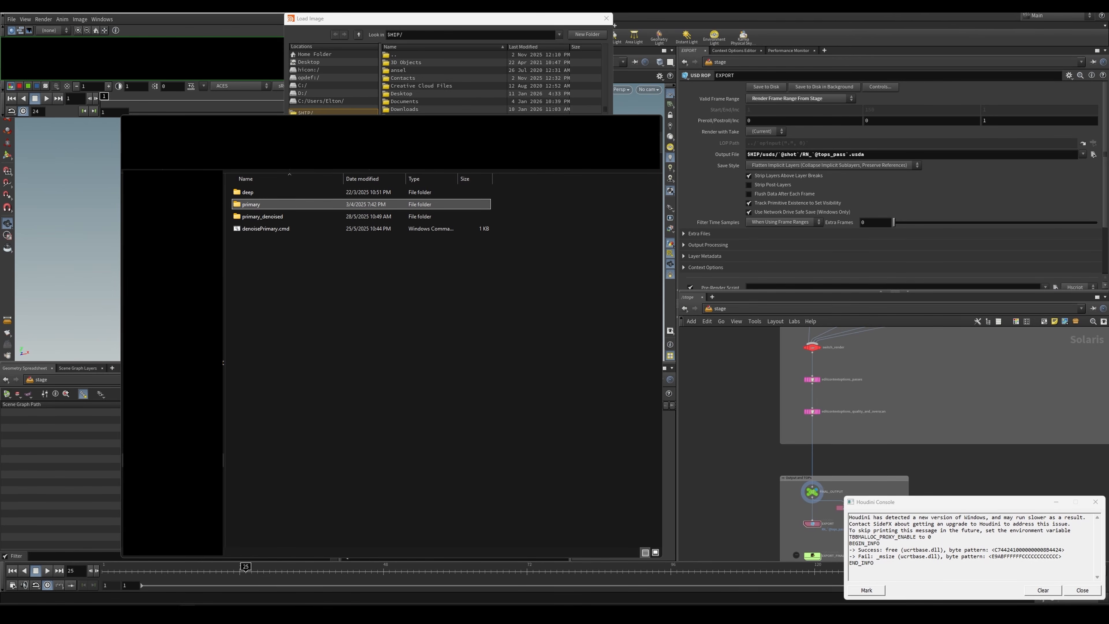
left_click_drag(488, 129, 489, 93)
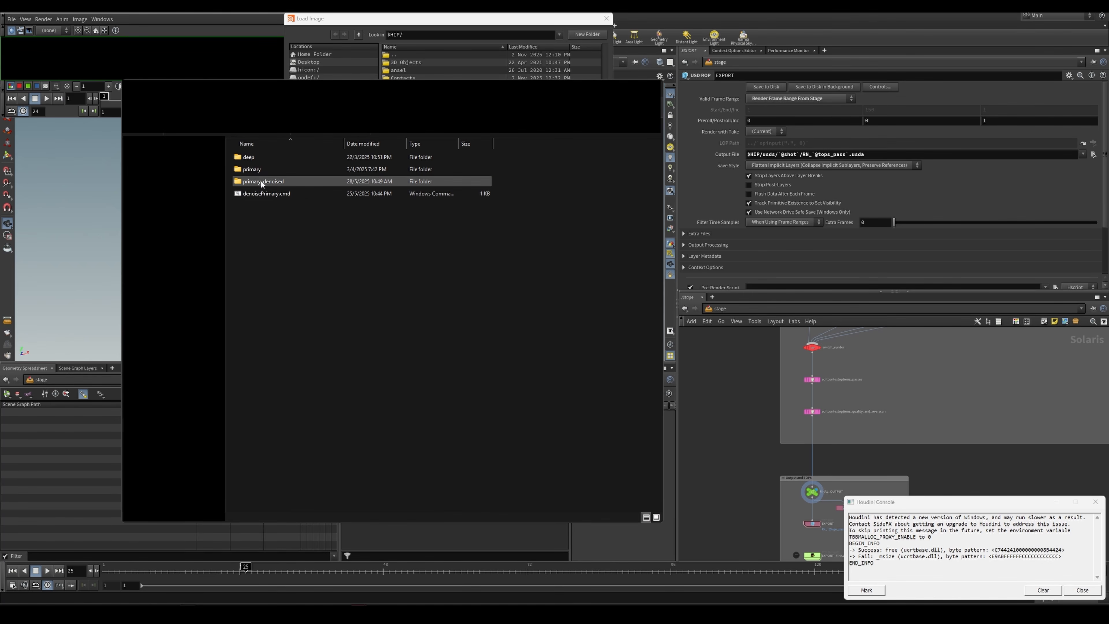
left_click(276, 181)
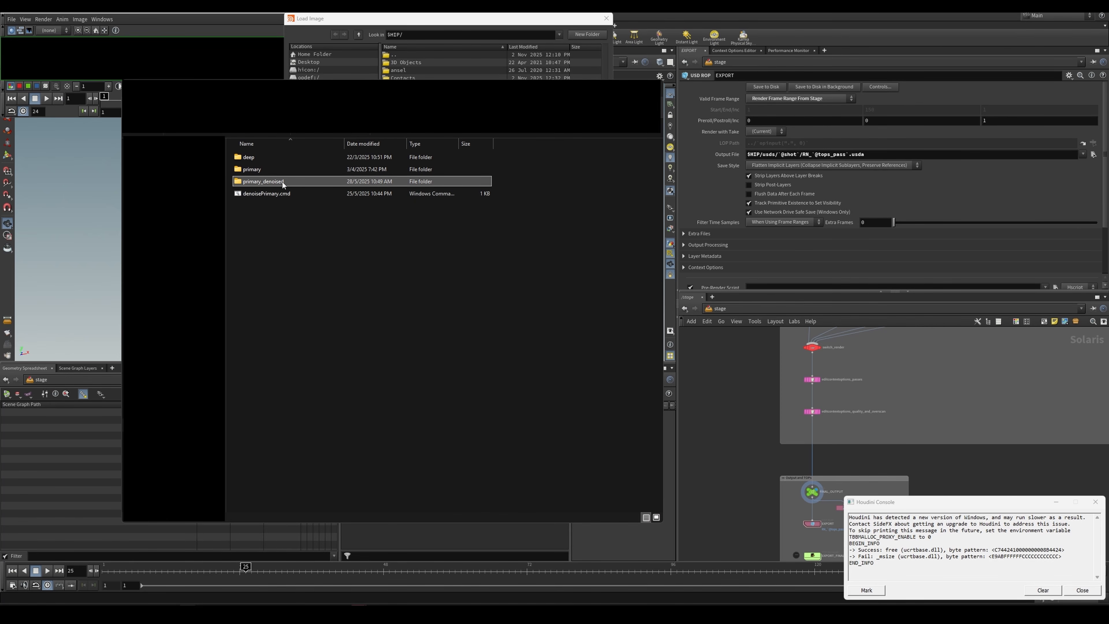
left_click(272, 193)
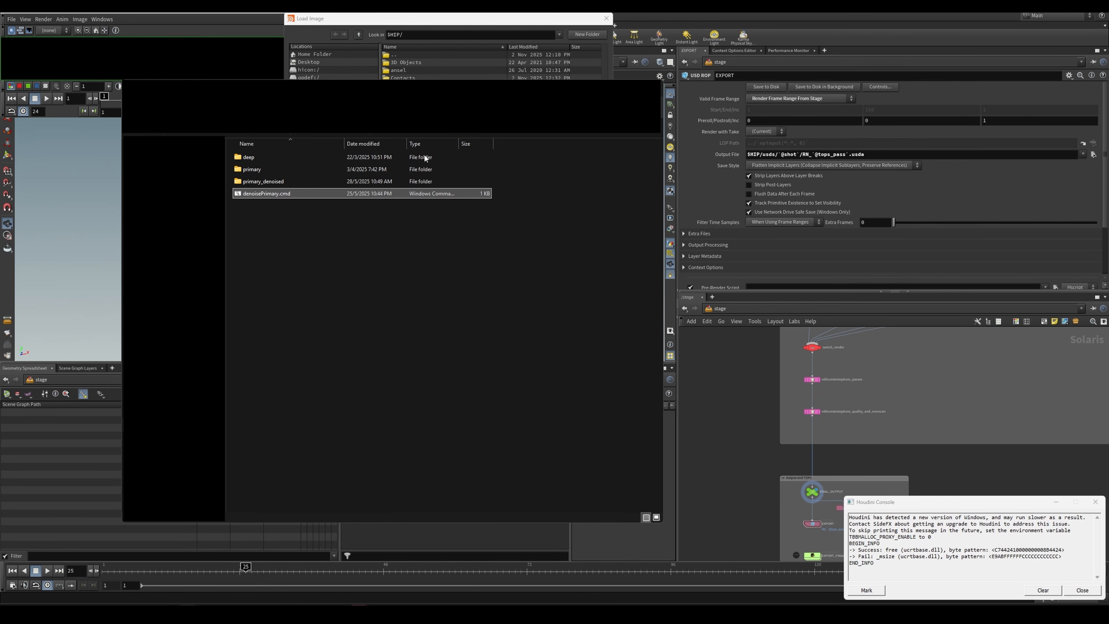
right_click(327, 192)
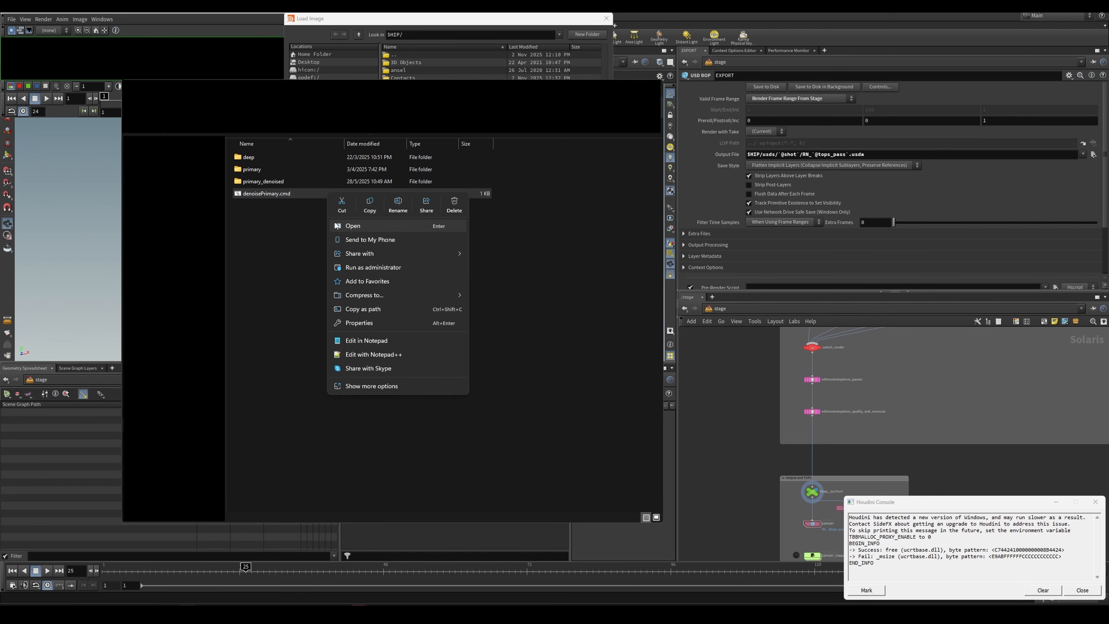
left_click(306, 229)
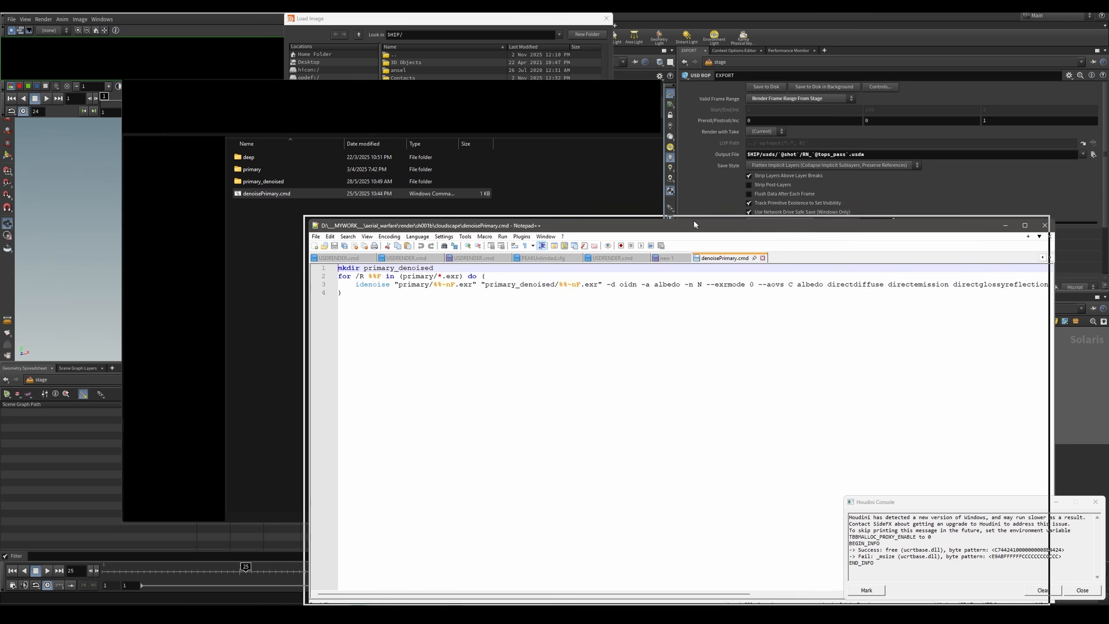
Step: Enlarge the script text and examine the mkdir primary_denoised line and the for loop over the primary EXR files
left_click_drag(693, 220, 630, 189)
scroll(600, 299, "down", 3, "ctrl")
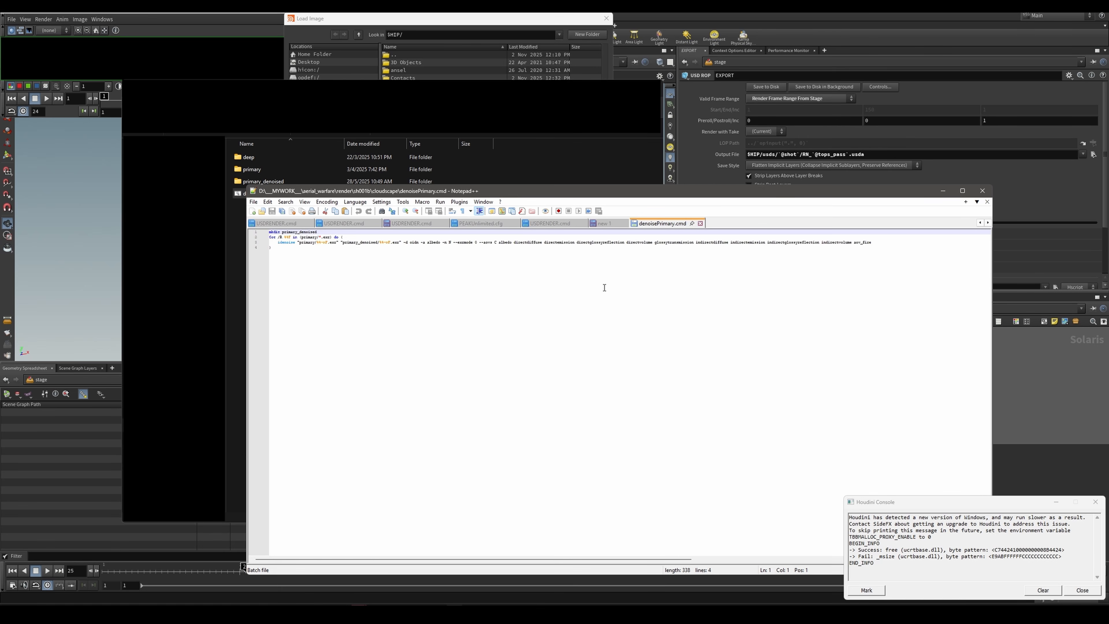
mouse_move(595, 250)
left_mouse_down()
mouse_move(716, 245)
mouse_move(612, 237)
mouse_move(605, 247)
left_mouse_up()
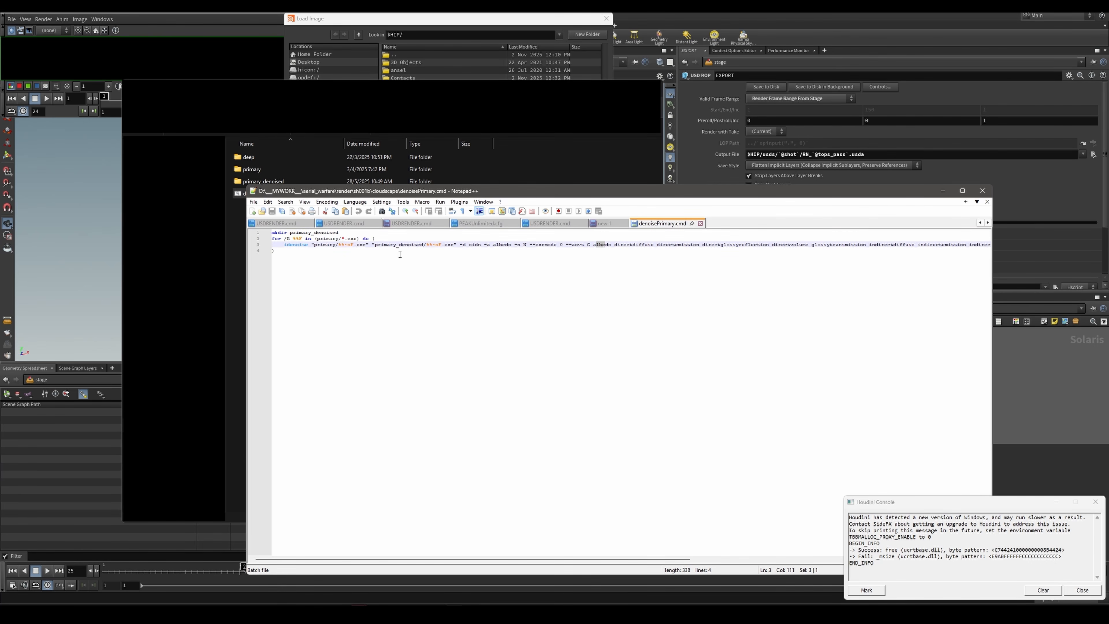
left_click_drag(319, 191, 375, 192)
left_click_drag(435, 241, 327, 239)
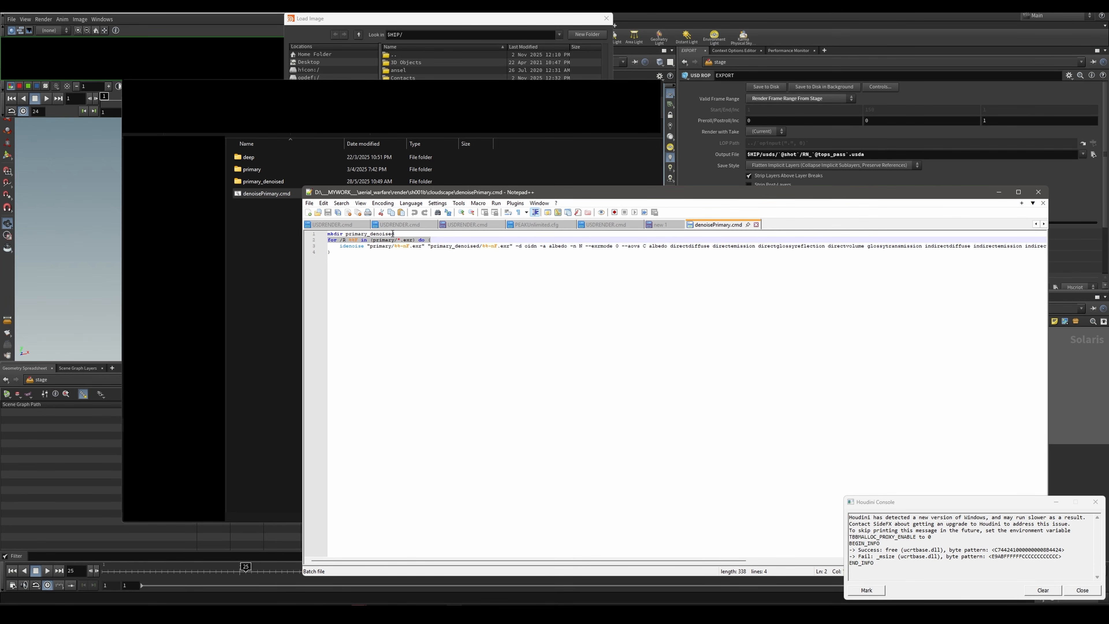
left_click_drag(393, 233, 325, 233)
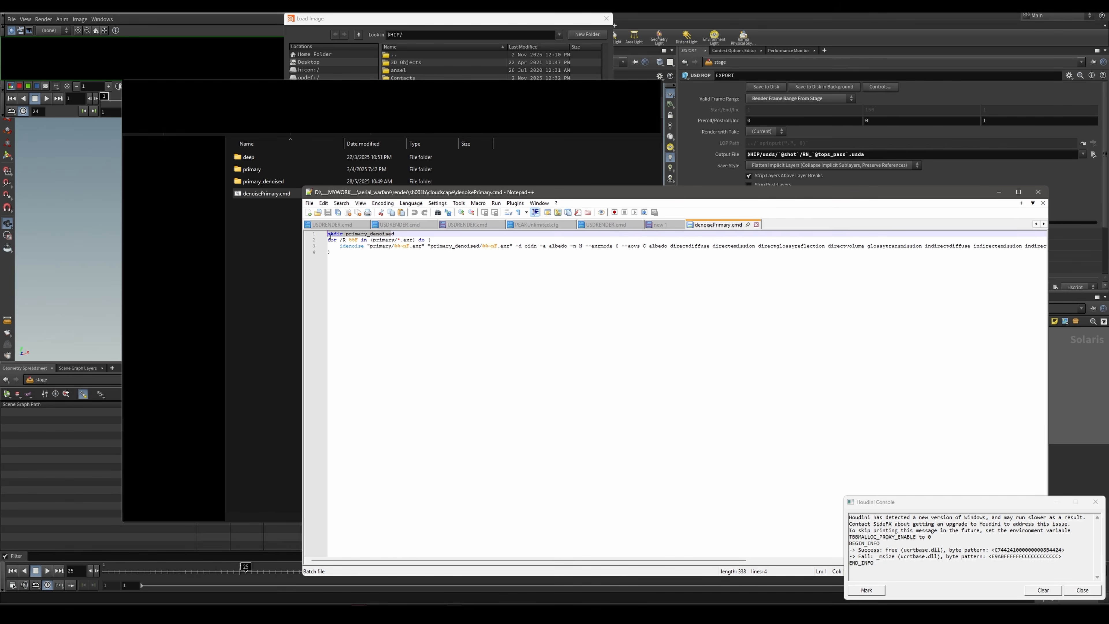
left_click_drag(328, 240, 345, 253)
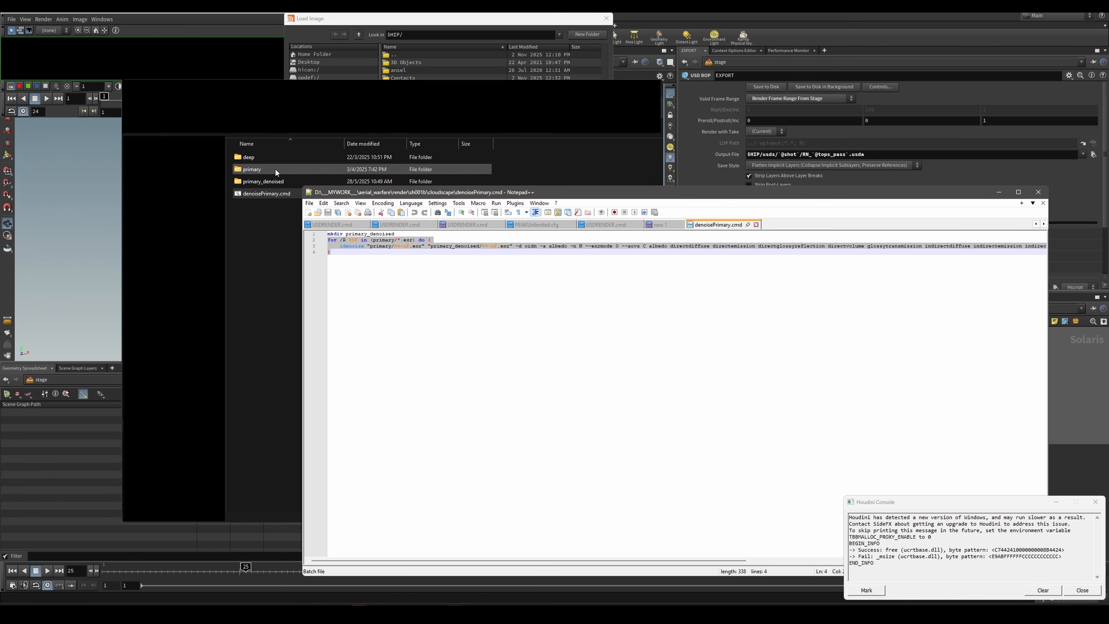
left_click(357, 247)
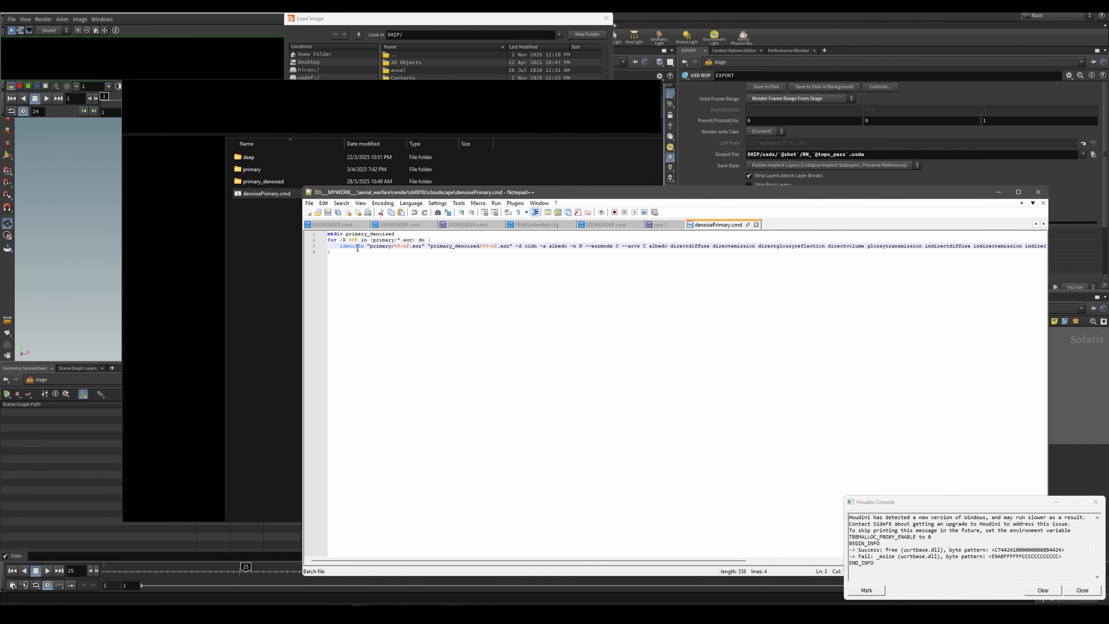
Step: Examine the idenoise command's input and output EXR paths and its -d oidn denoiser option
left_click_drag(340, 247, 365, 246)
left_click_drag(367, 246, 514, 247)
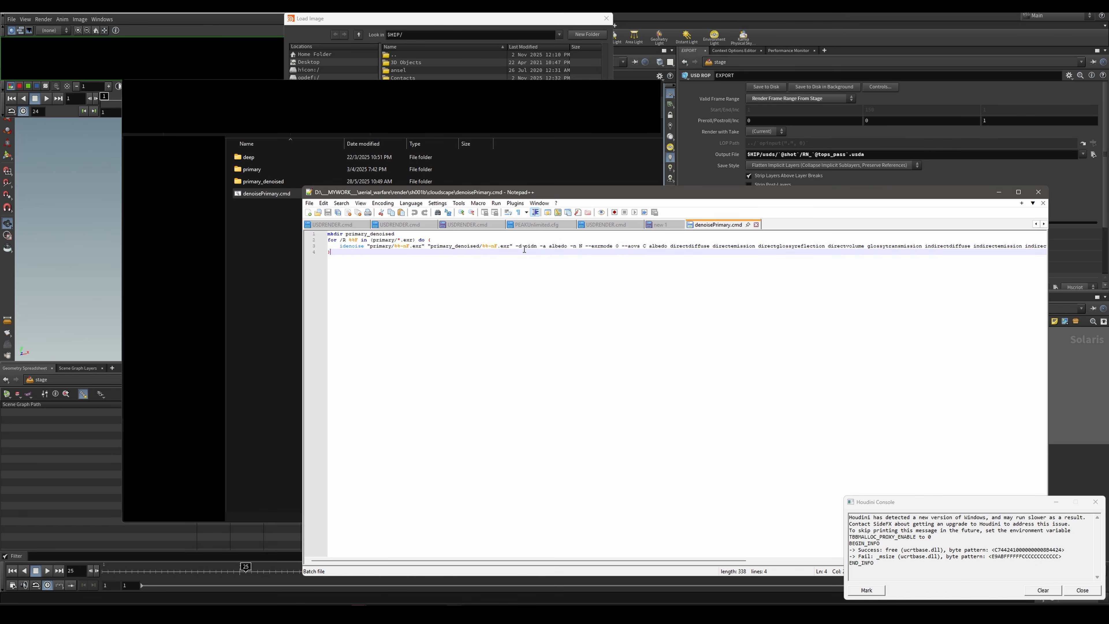
left_click_drag(515, 247, 537, 248)
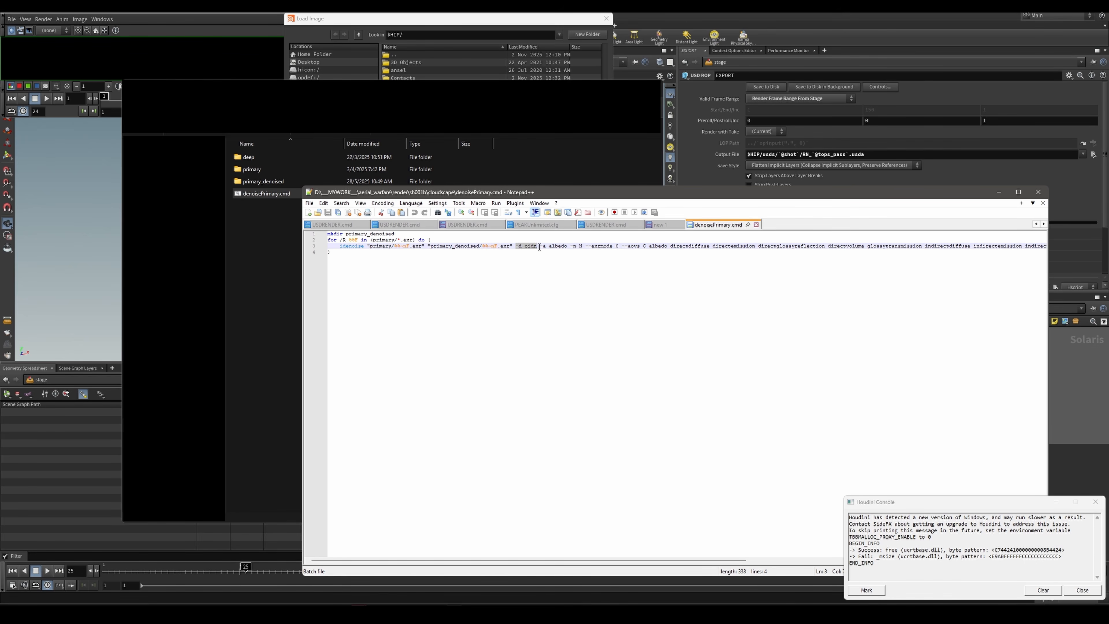
left_click_drag(541, 247, 545, 247)
Step: Examine the idenoise options for the albedo and N inputs, --exrmode 0, and the start of the --aovs list
double_click(563, 247)
left_click(570, 246)
left_click_drag(585, 246, 617, 246)
left_click(619, 247)
double_click(617, 246)
left_click_drag(622, 246, 649, 246)
left_click_drag(648, 246, 665, 248)
left_click(671, 247)
double_click(644, 246)
double_click(655, 246)
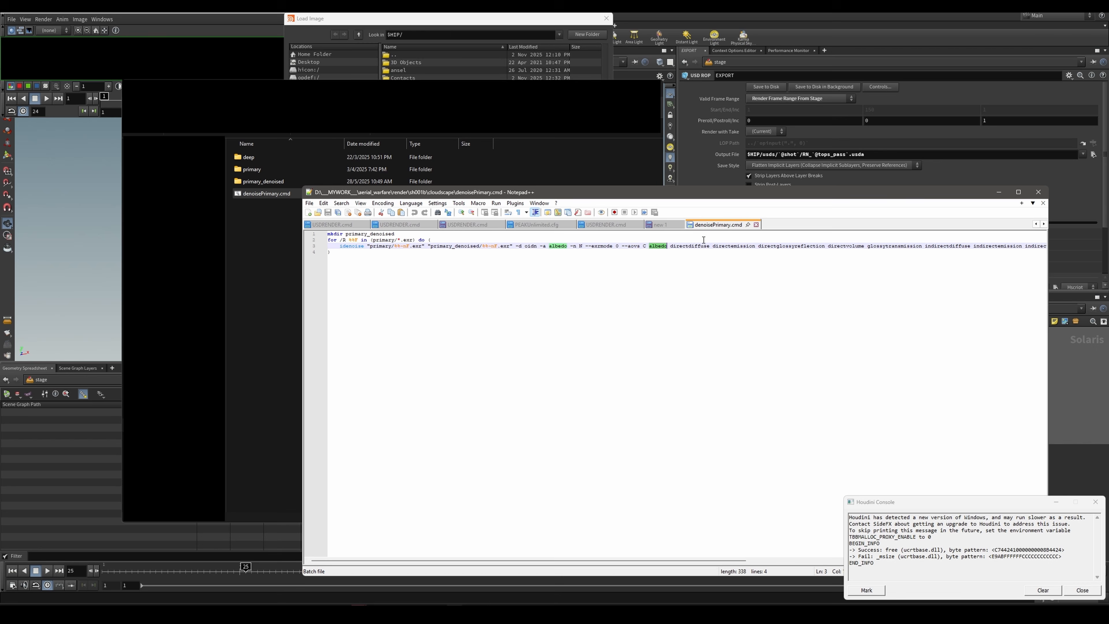
left_click(690, 246)
Step: Minimize the Houdini Console, review the rest of the AOV list through aov_fire, and close Notepad++
left_click(1065, 502)
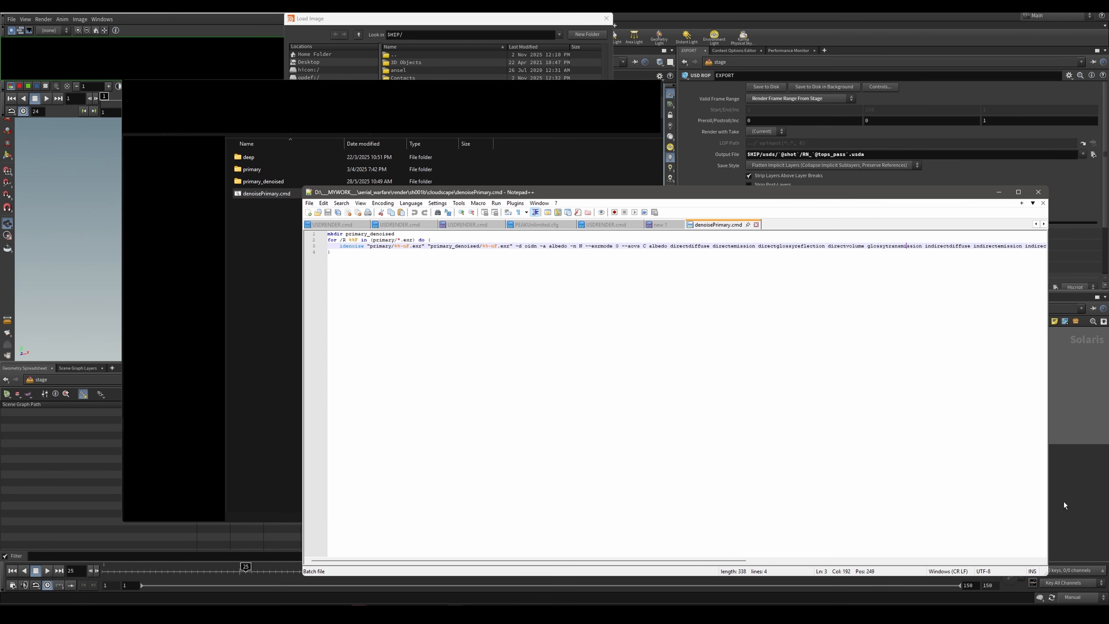
left_click_drag(948, 246, 1055, 246)
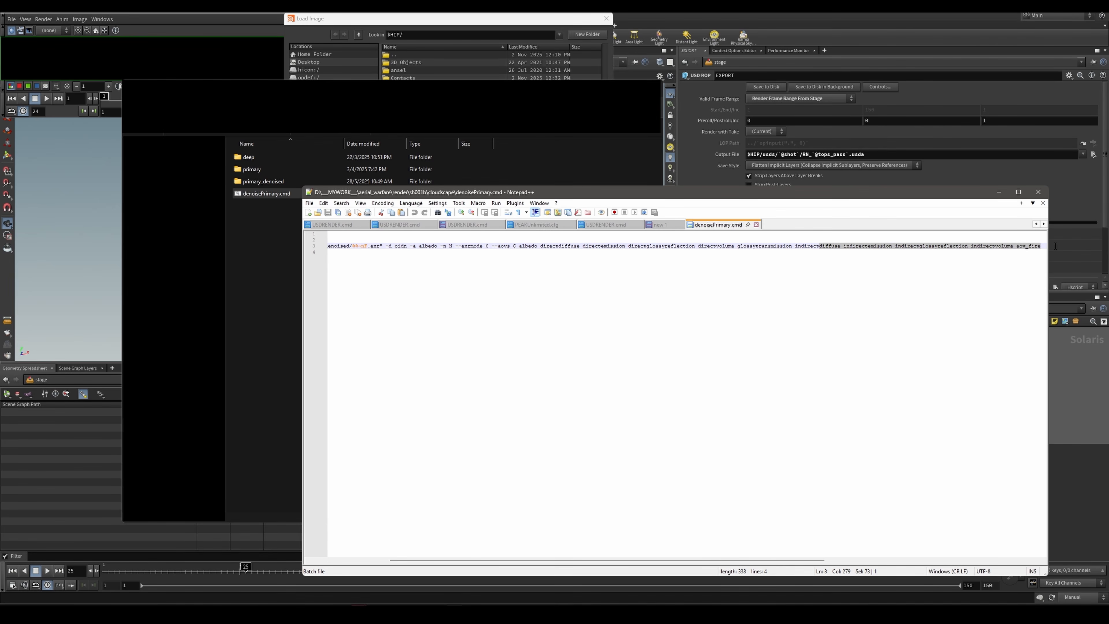
left_click(1001, 248)
double_click(762, 274)
left_click_drag(381, 256, 321, 256)
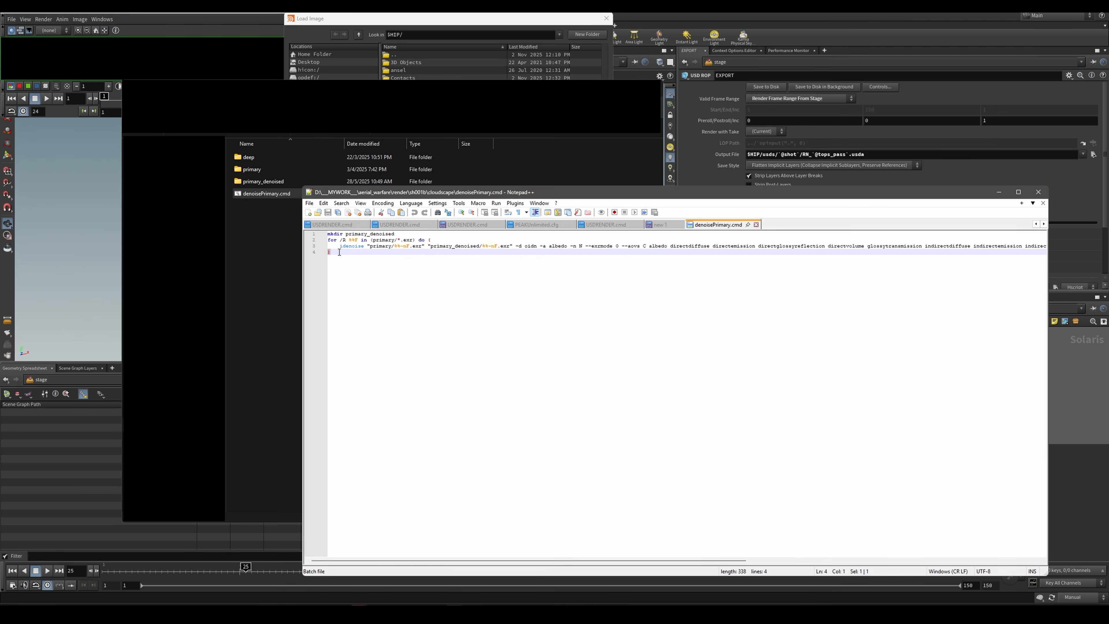
left_click(388, 255)
left_click(1039, 192)
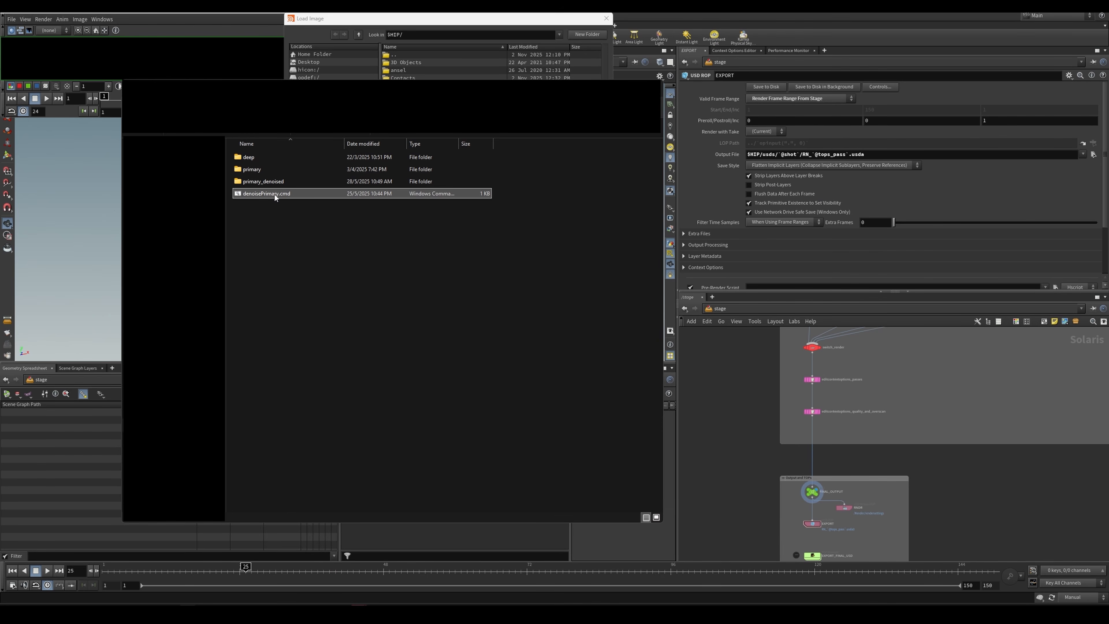
Step: Open the primary_denoised folder and look through its EXR frames
left_click(273, 186)
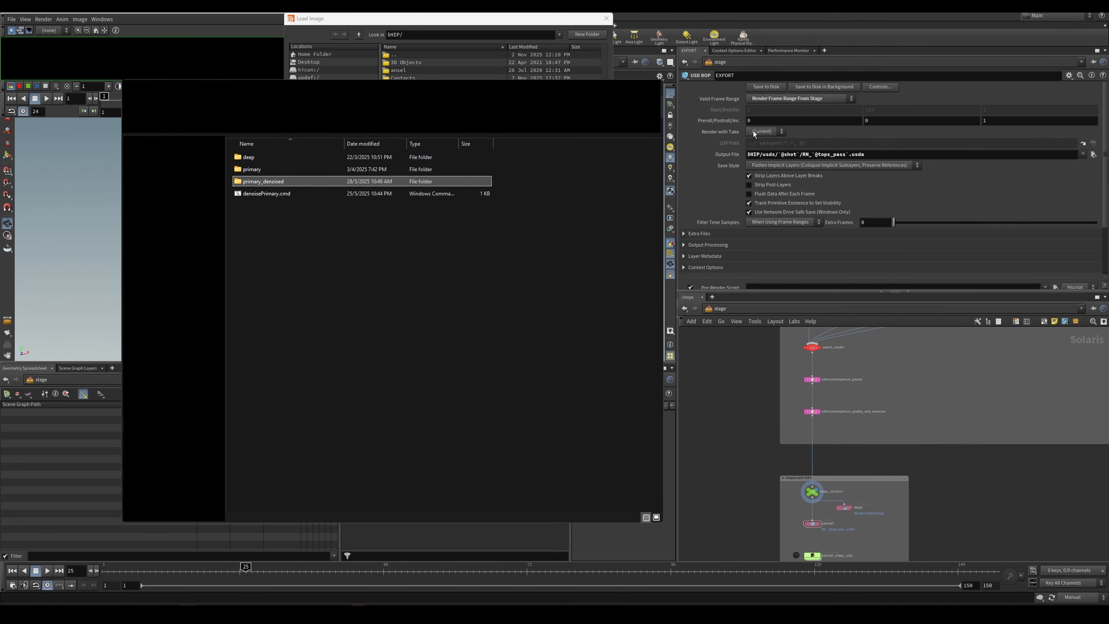
double_click(270, 182)
scroll(324, 202, "down", 10)
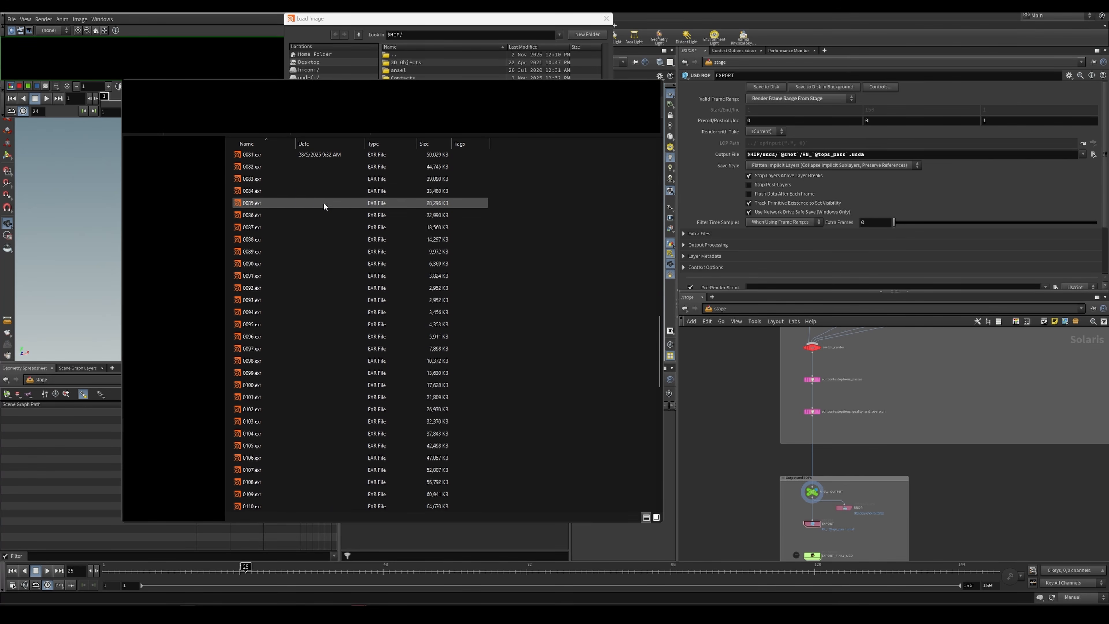
scroll(324, 215, "up", 20)
Step: Switch to MPlay's Load Image dialog and set its location to the cloudscape primary_denoised folder
left_click(359, 614)
left_click(406, 573)
left_click_drag(402, 18, 602, 123)
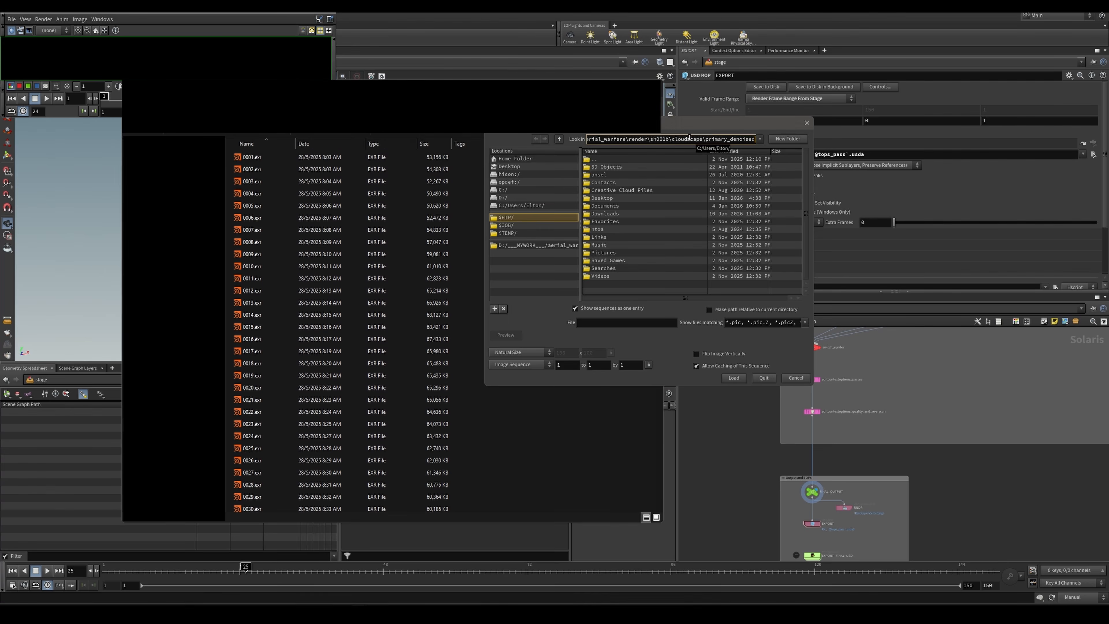